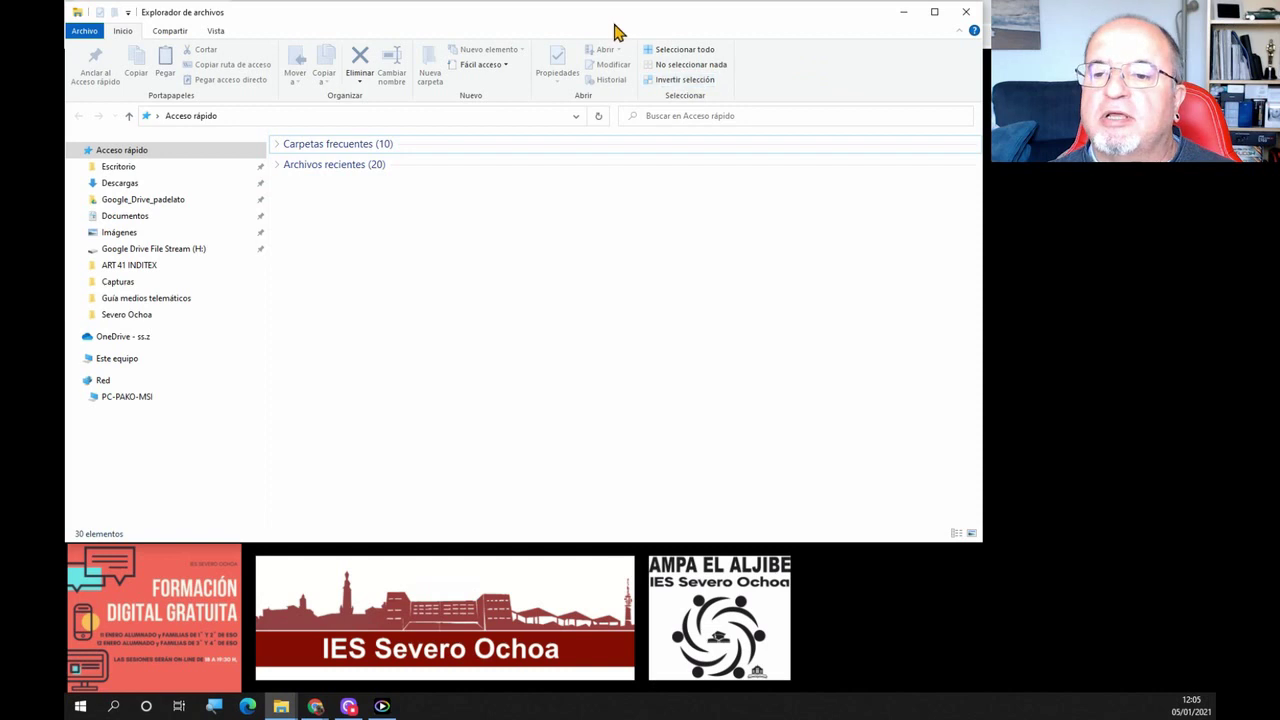
Look at the sharing and view ribbon options, then return to the home commands
click(166, 32)
click(215, 32)
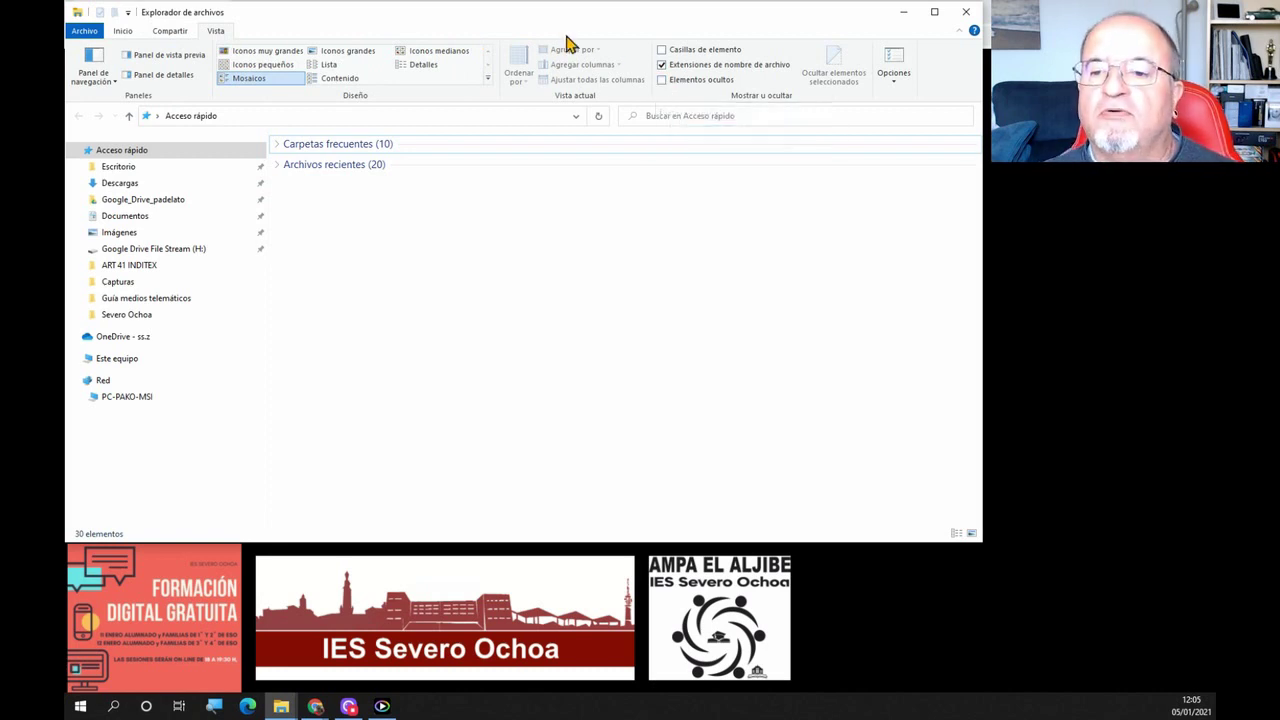
click(121, 31)
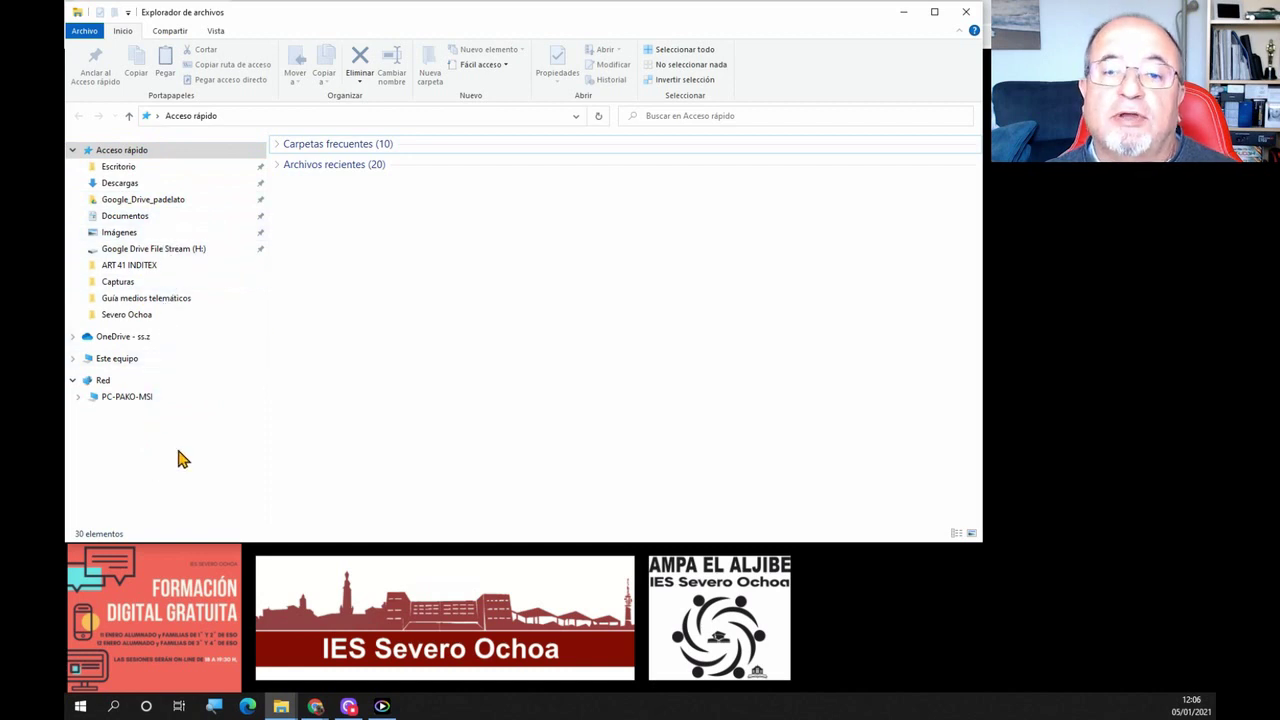
Expand Este equipo in the navigation pane to reveal its user folders and drives
click(168, 168)
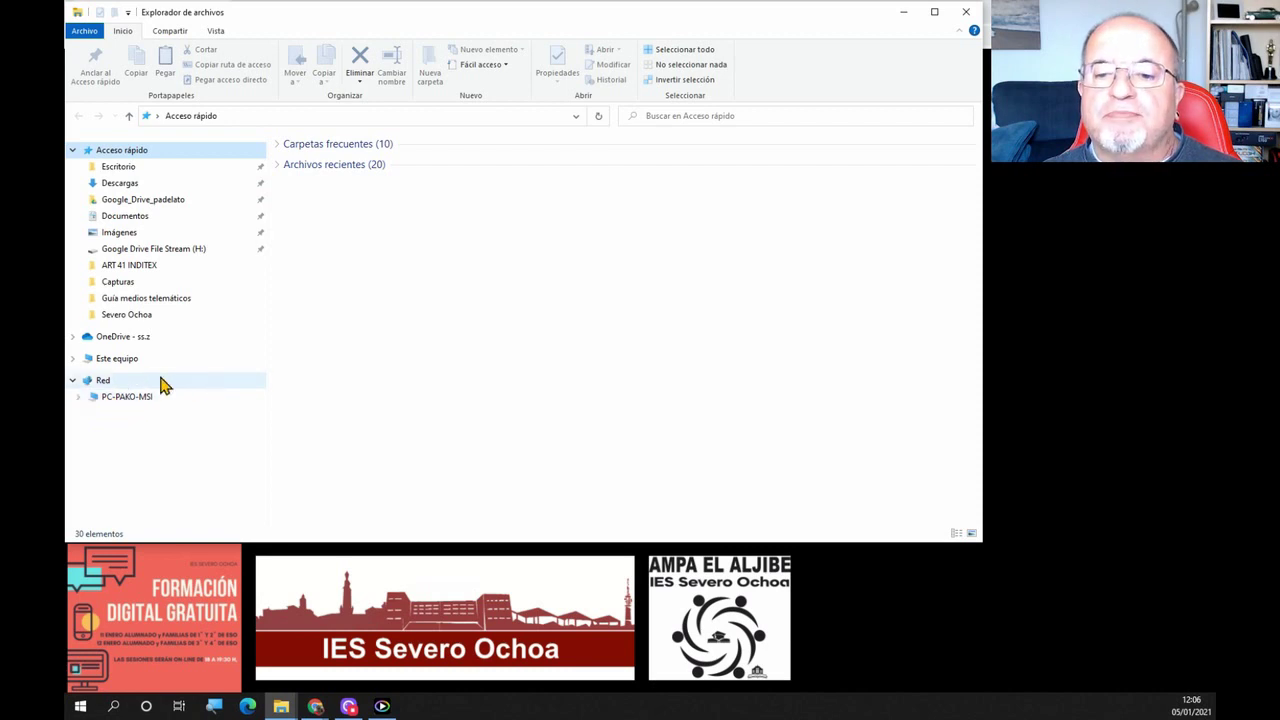
click(72, 360)
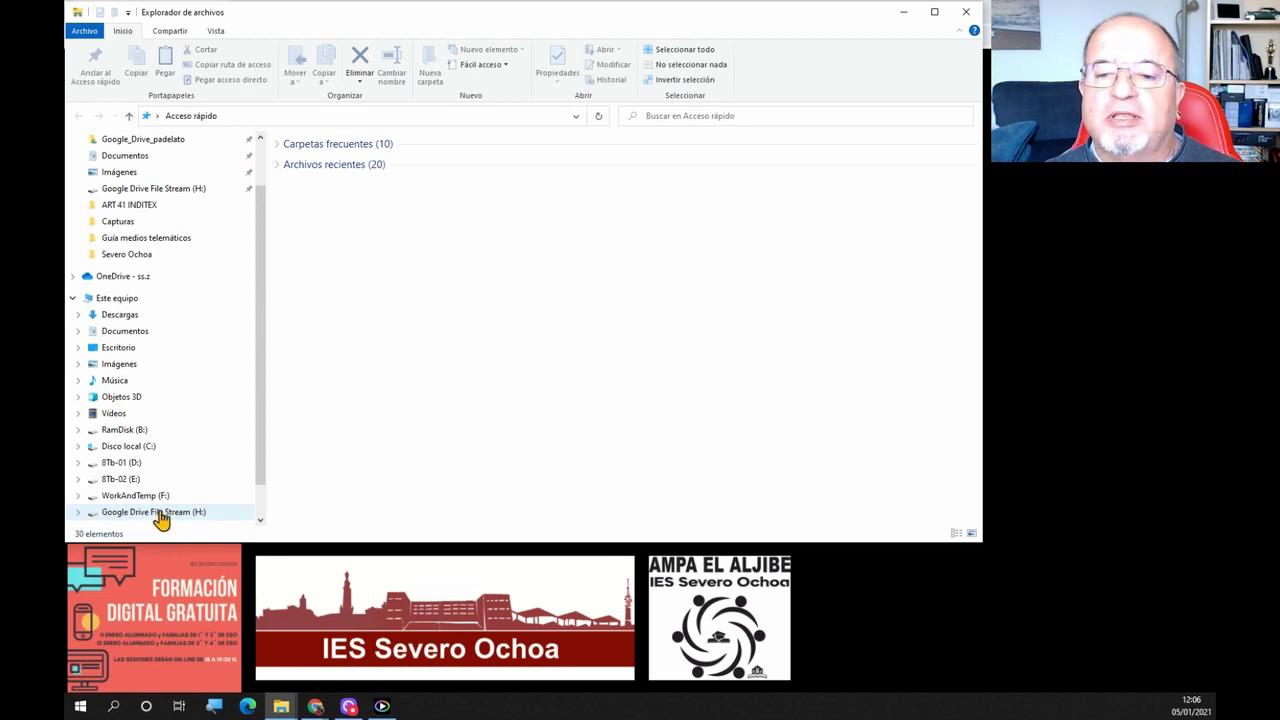
scroll(192, 424, up, 1)
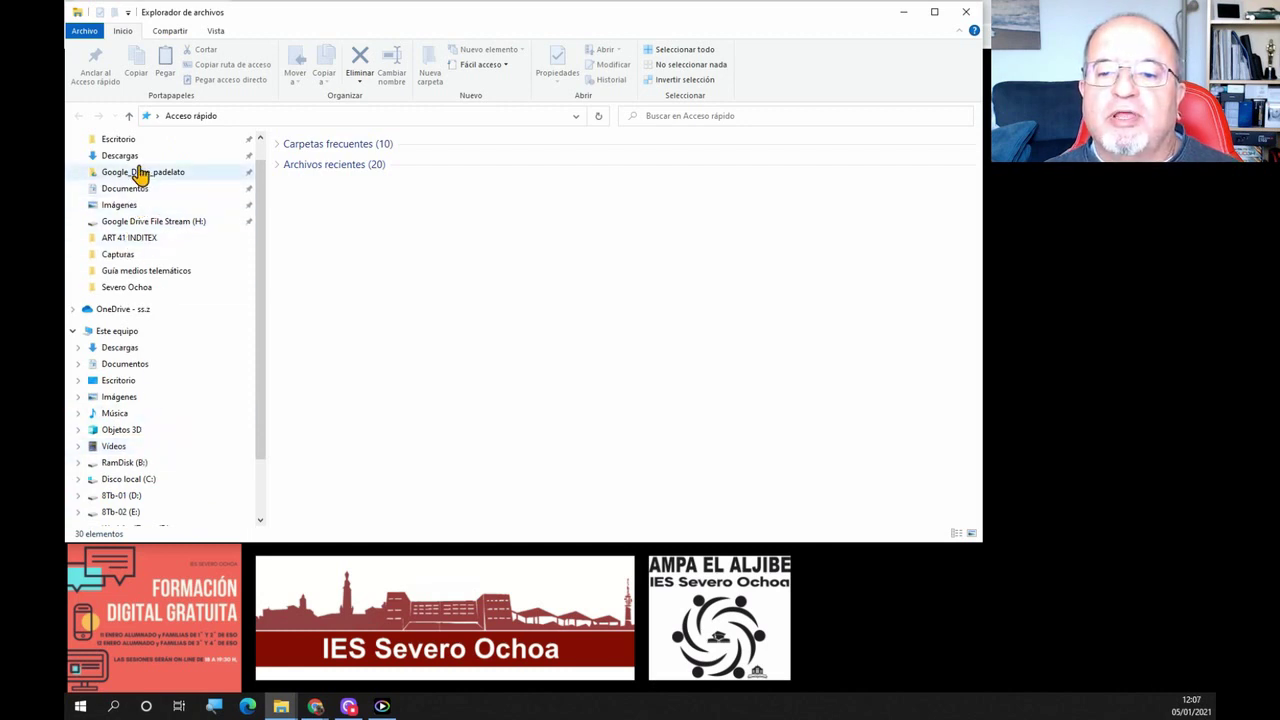
Browse Escritorio, Descargas, Google_Drive_padelato and Capturas in turn, finishing in Documentos (19 items)
click(108, 139)
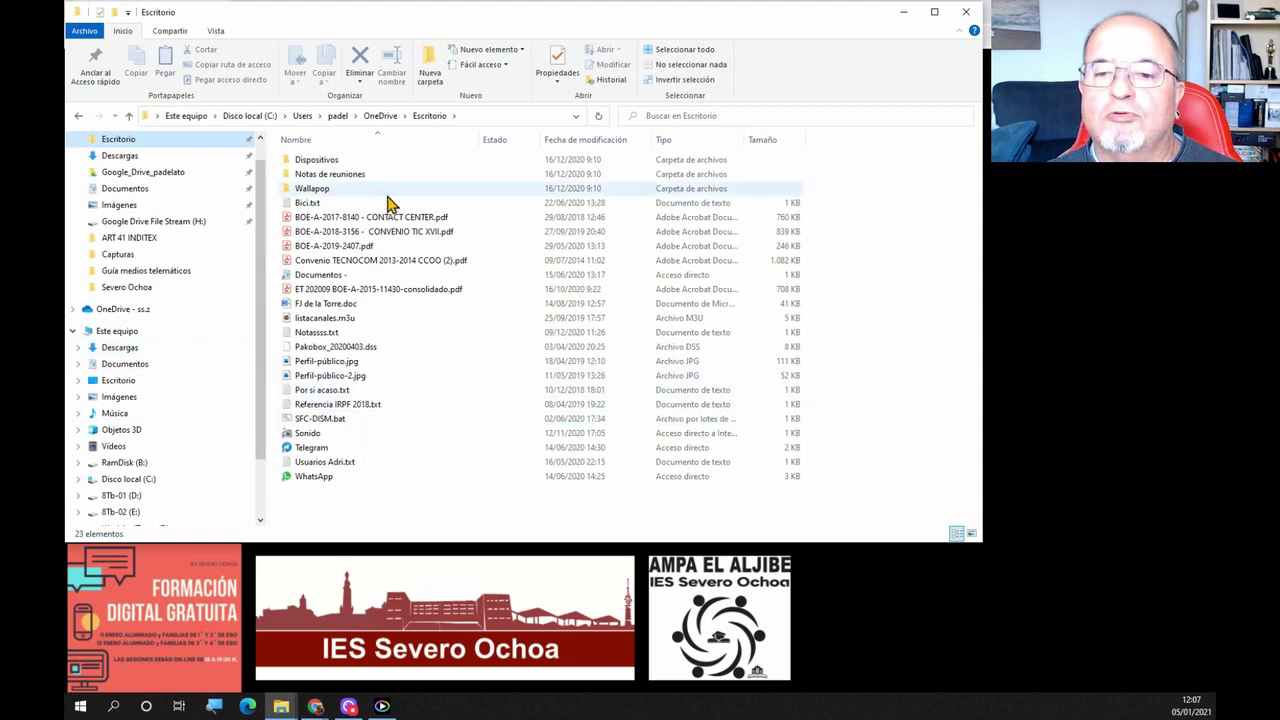
click(121, 160)
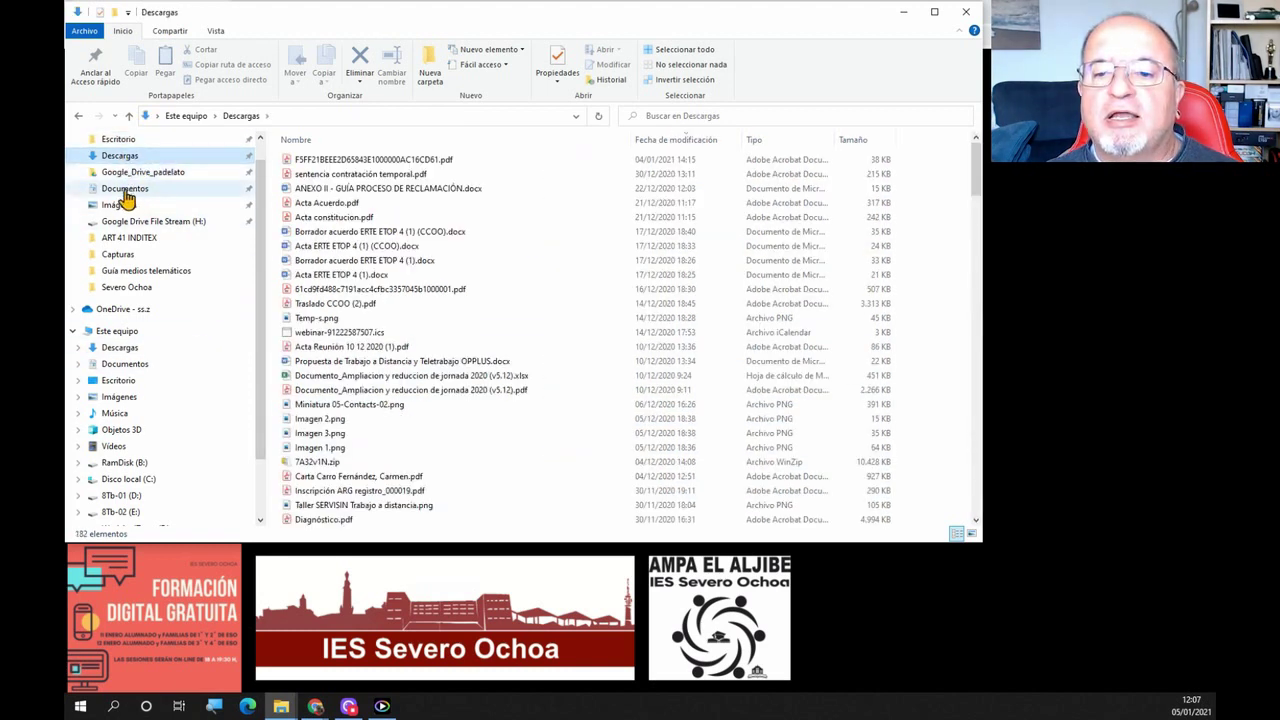
click(171, 178)
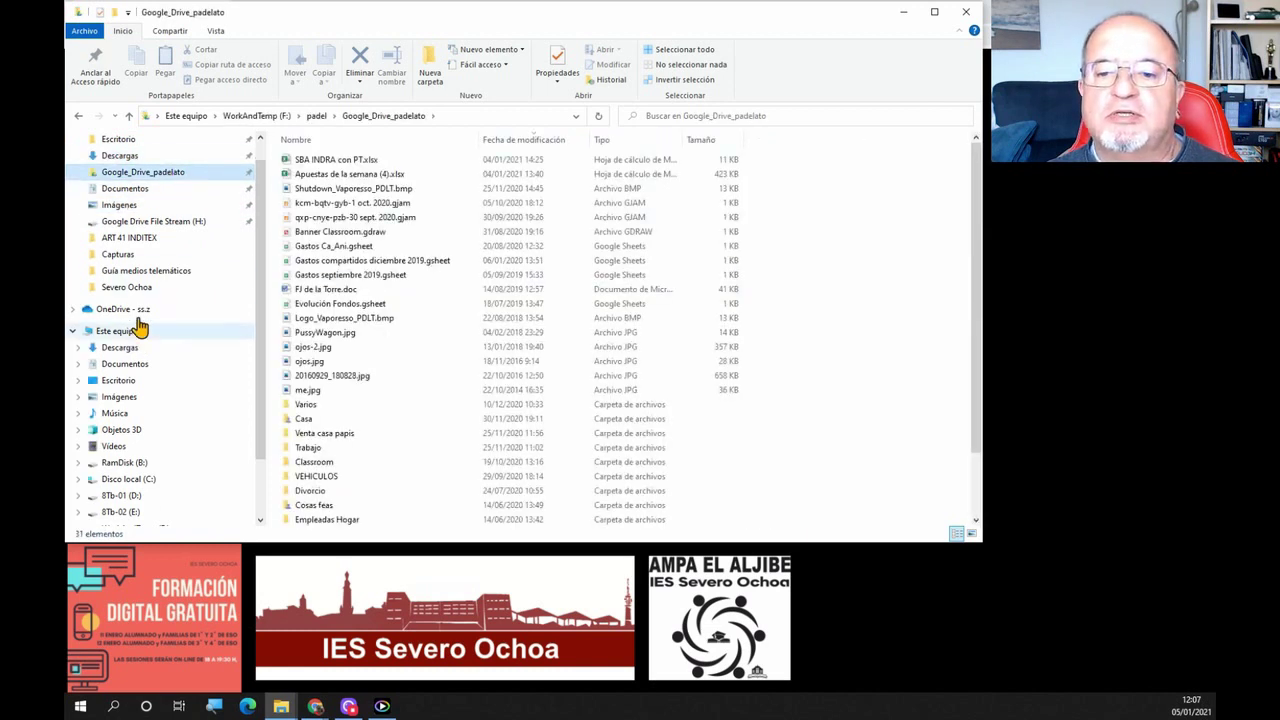
click(120, 255)
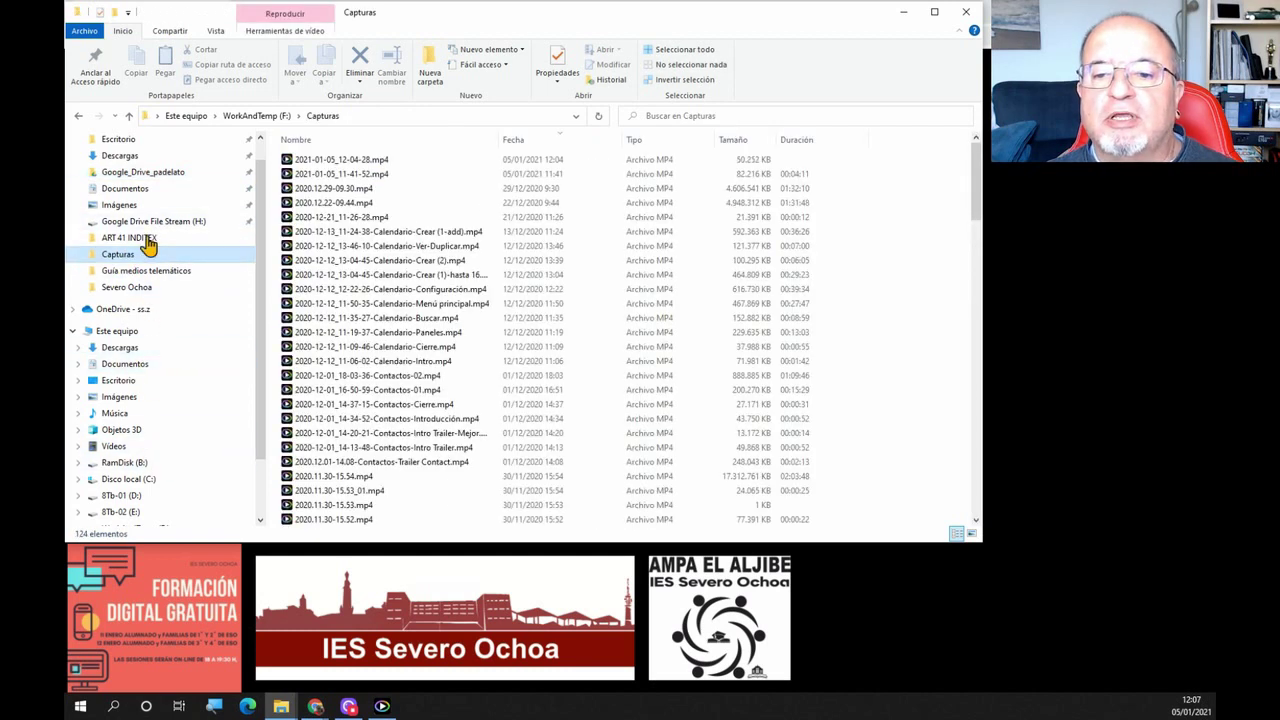
click(110, 192)
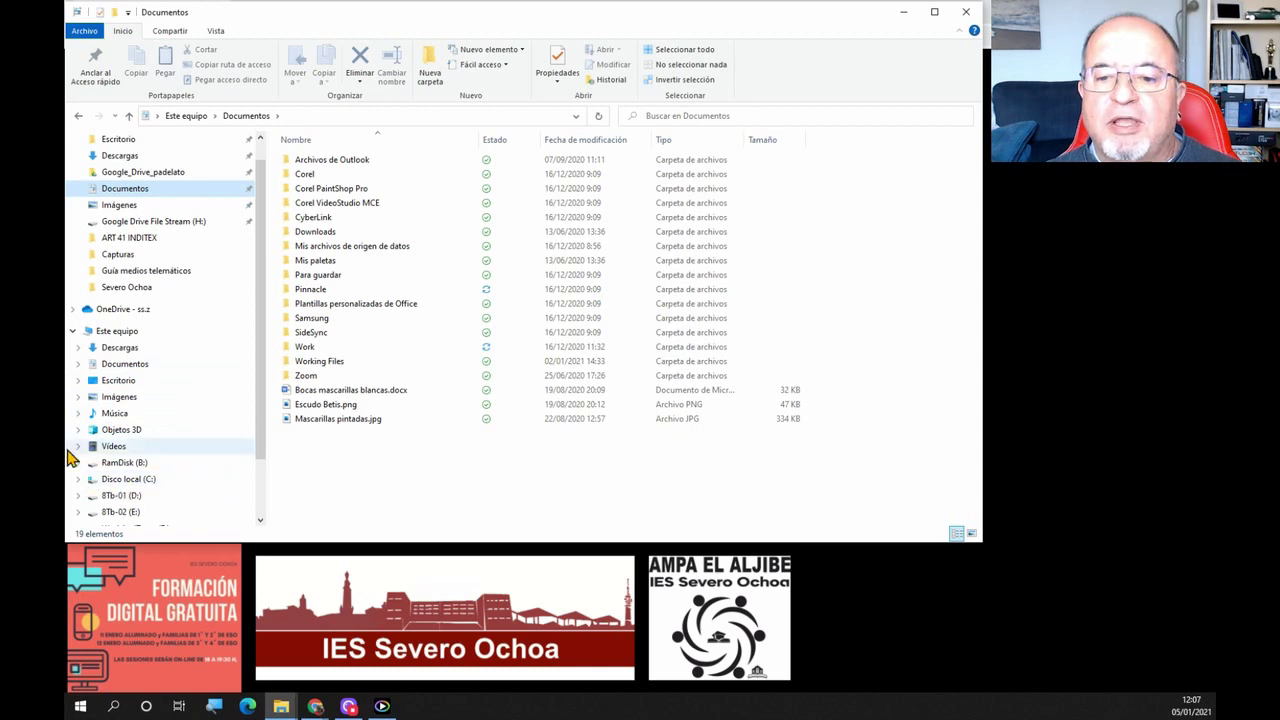
Open Disco local (C:) and expand AMD > AMD_Radeon_Installer_20.9.1 > Bin64 > localization in the tree
click(77, 481)
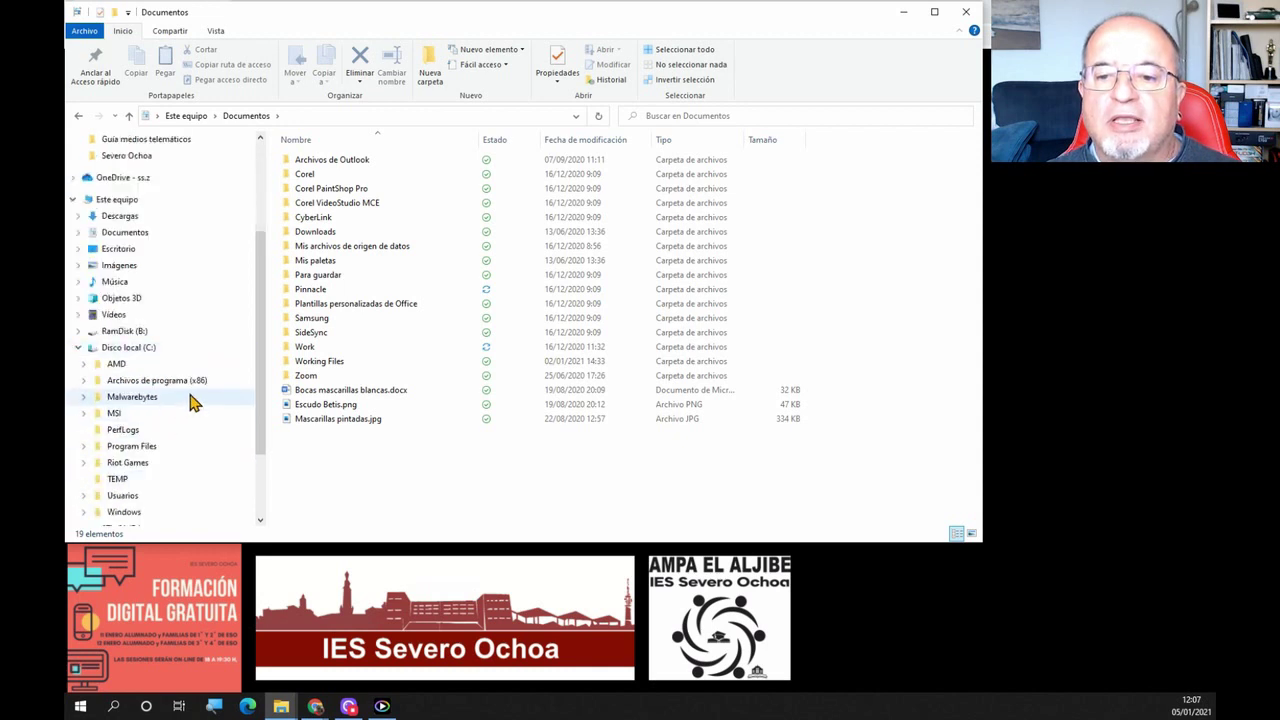
click(134, 352)
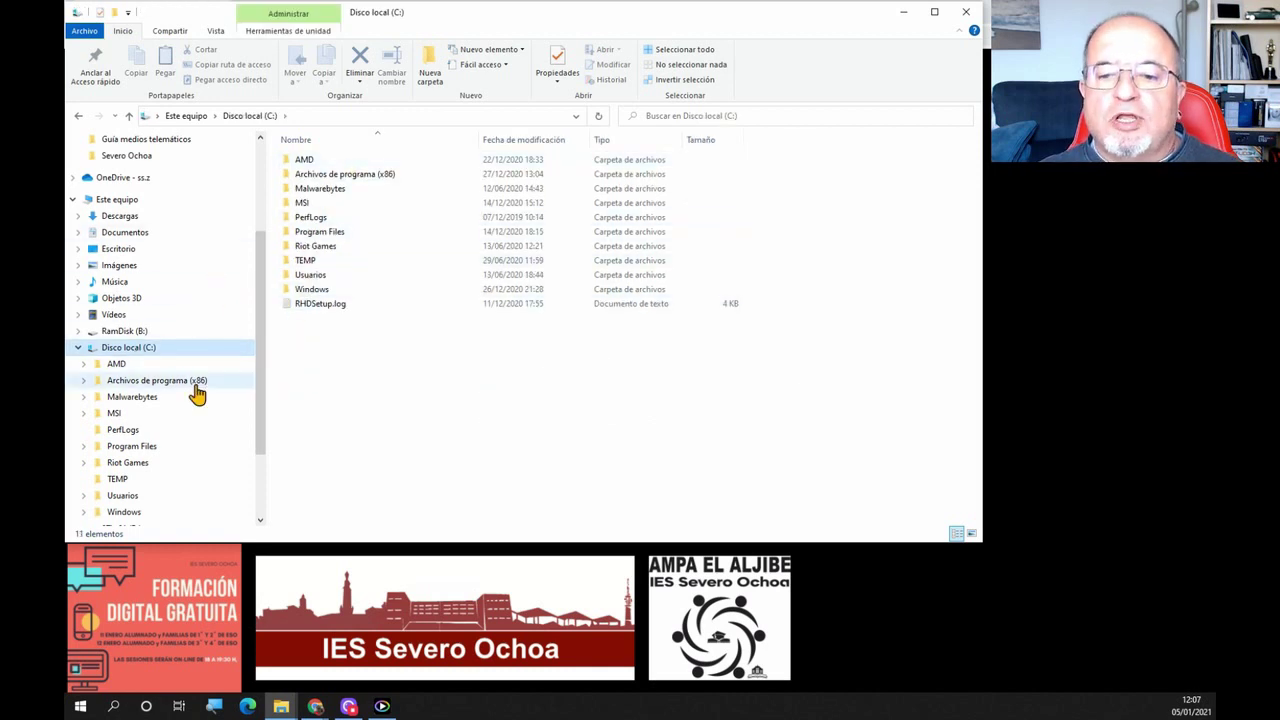
scroll(135, 380, down, 1)
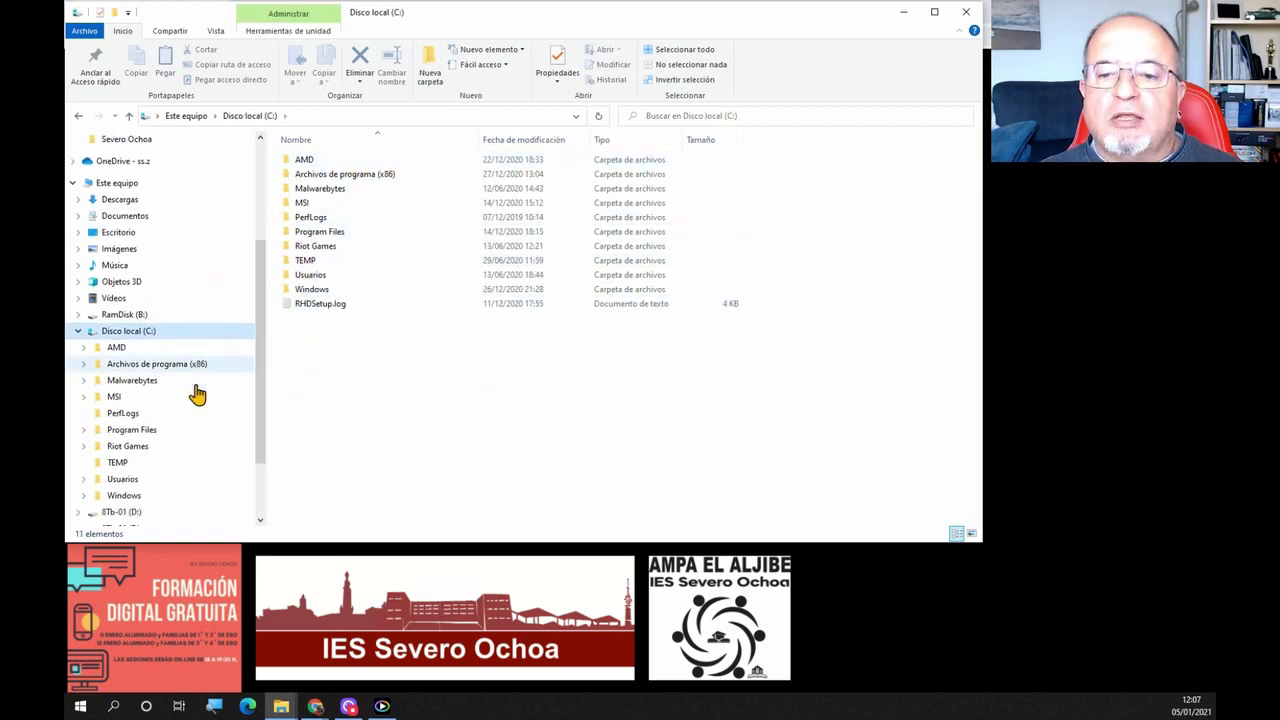
click(84, 347)
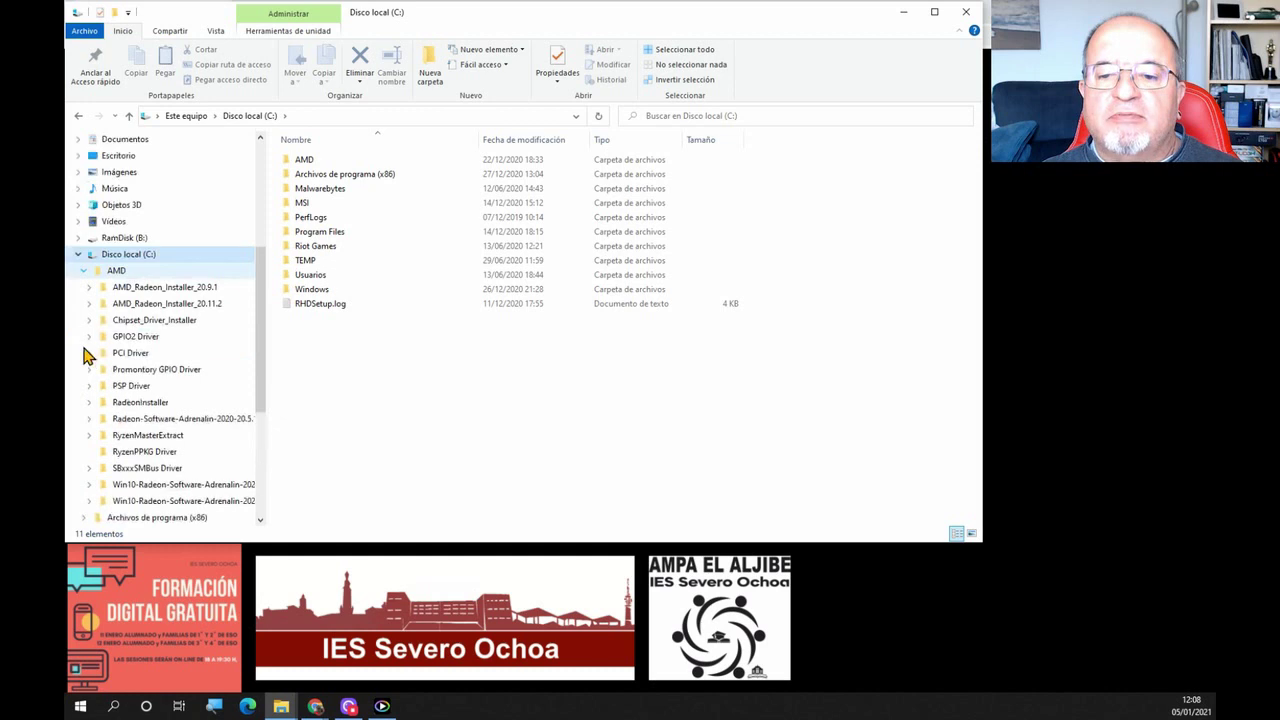
click(88, 288)
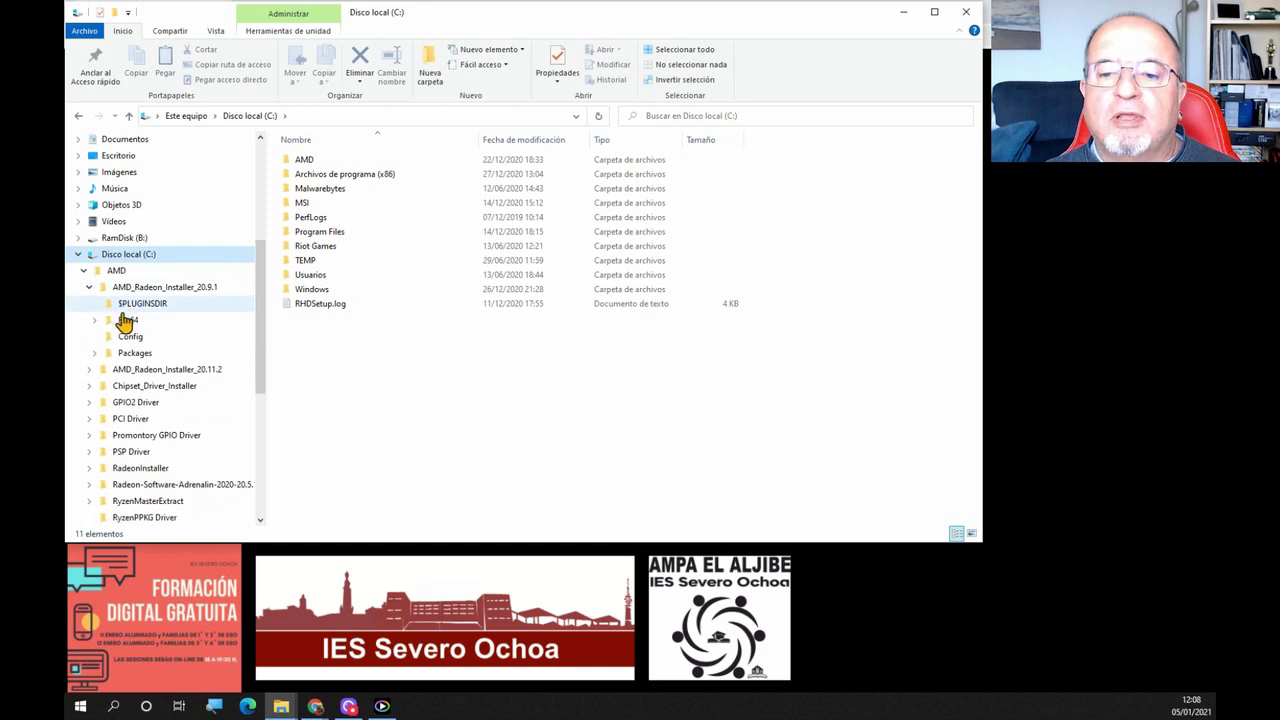
click(95, 320)
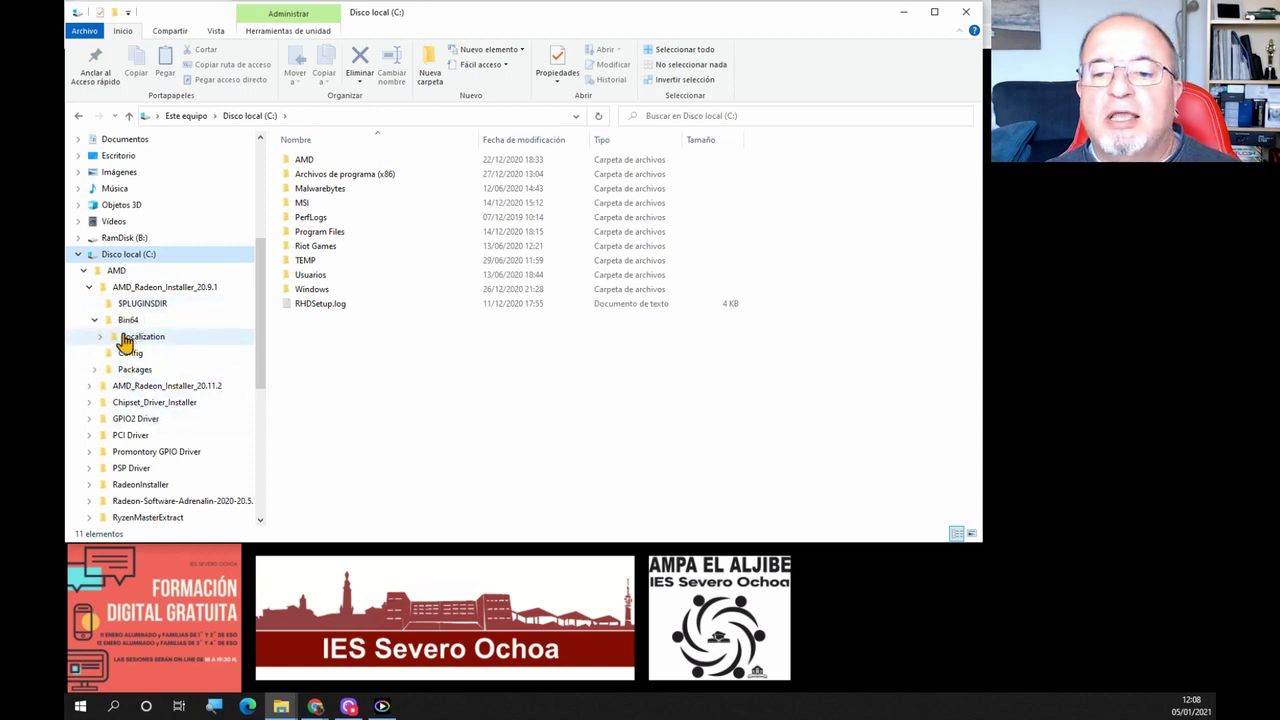
click(102, 337)
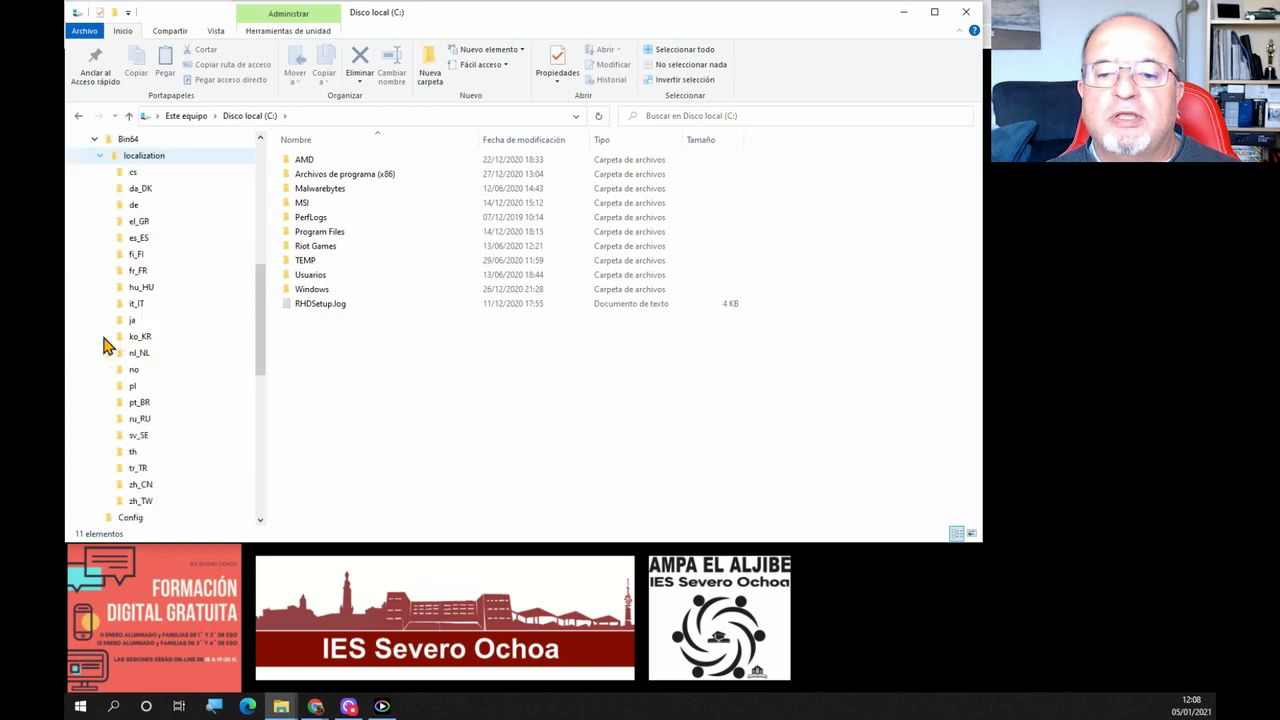
Browse the cs and da_DK language folders, then the Config, Packages, Apps and CNBranding folders
click(142, 176)
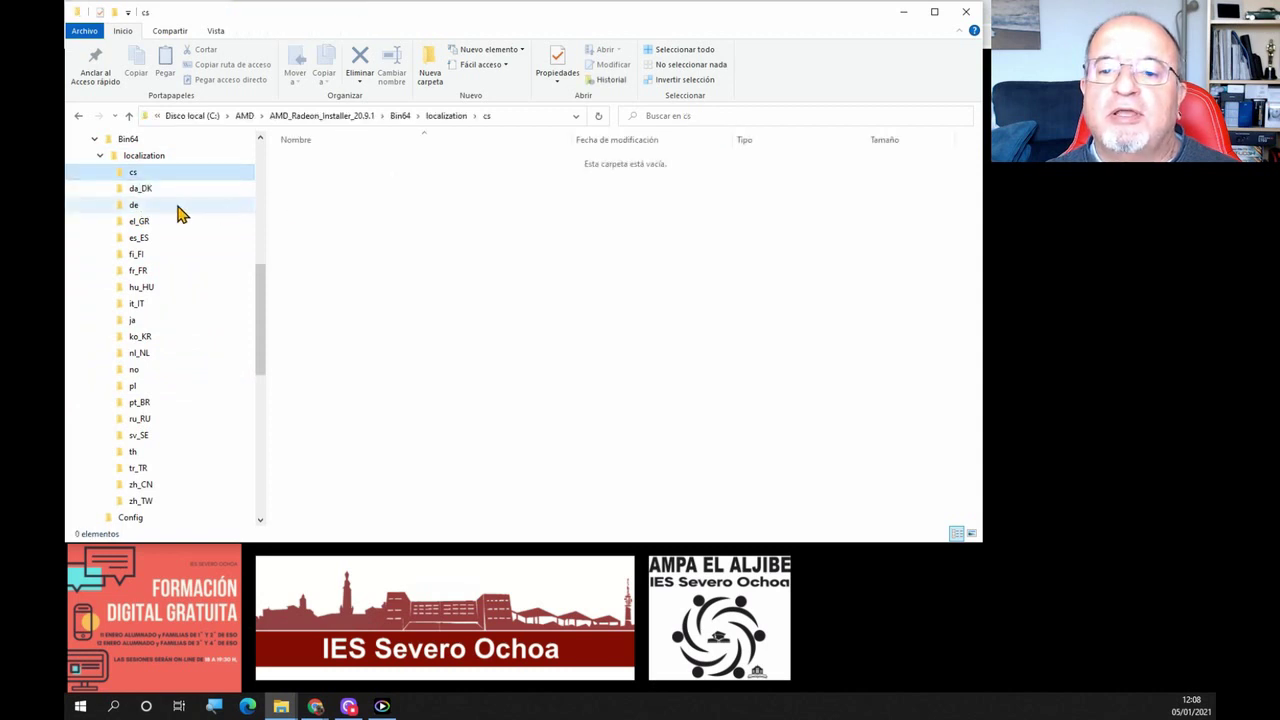
click(140, 189)
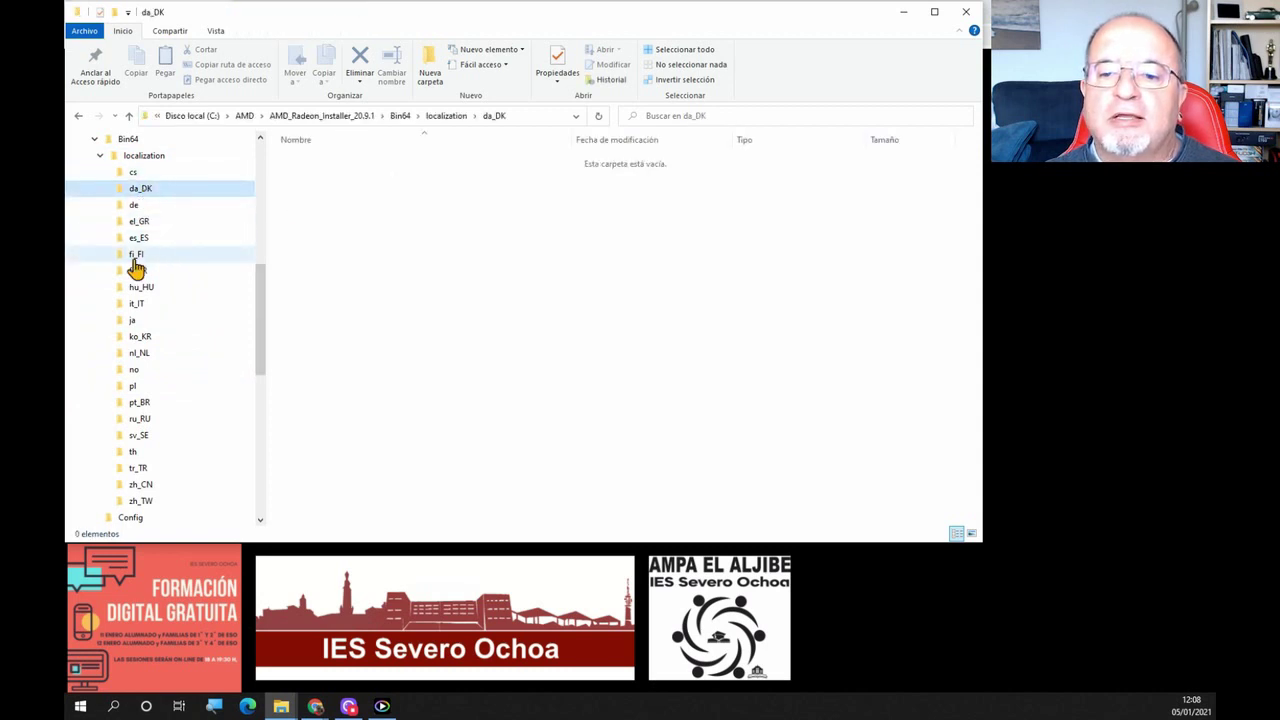
click(101, 157)
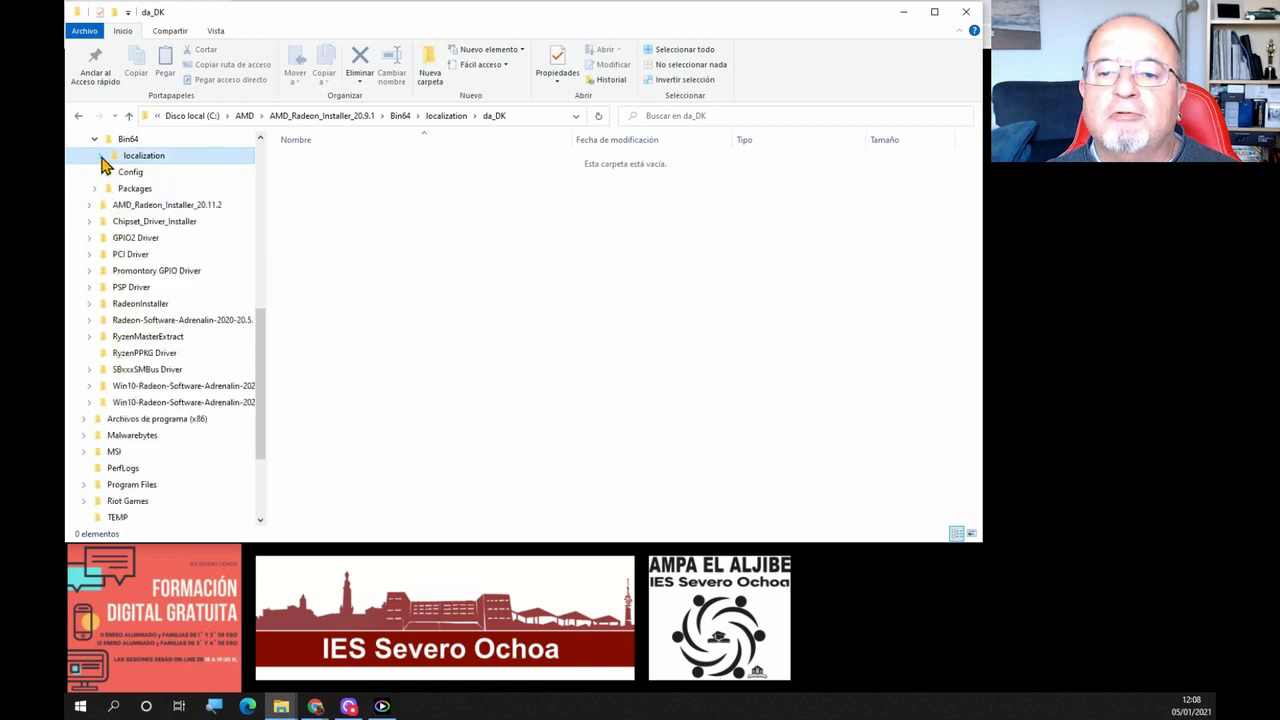
click(130, 173)
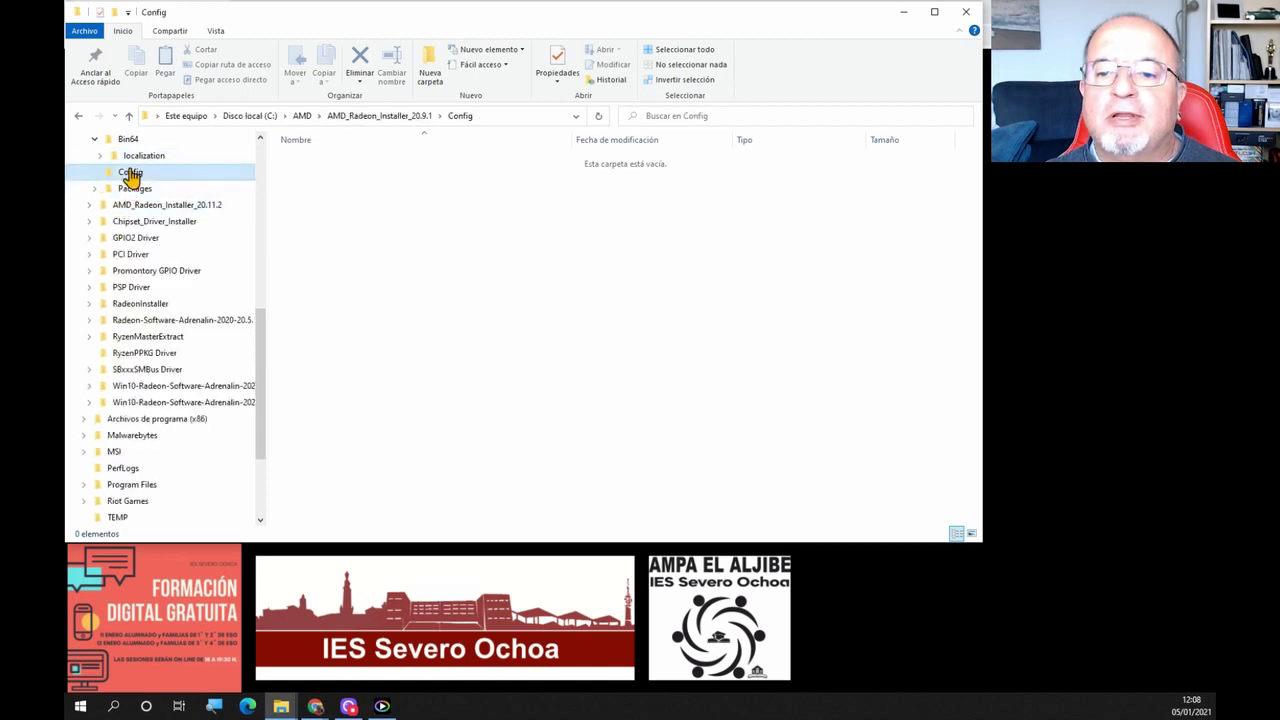
click(133, 190)
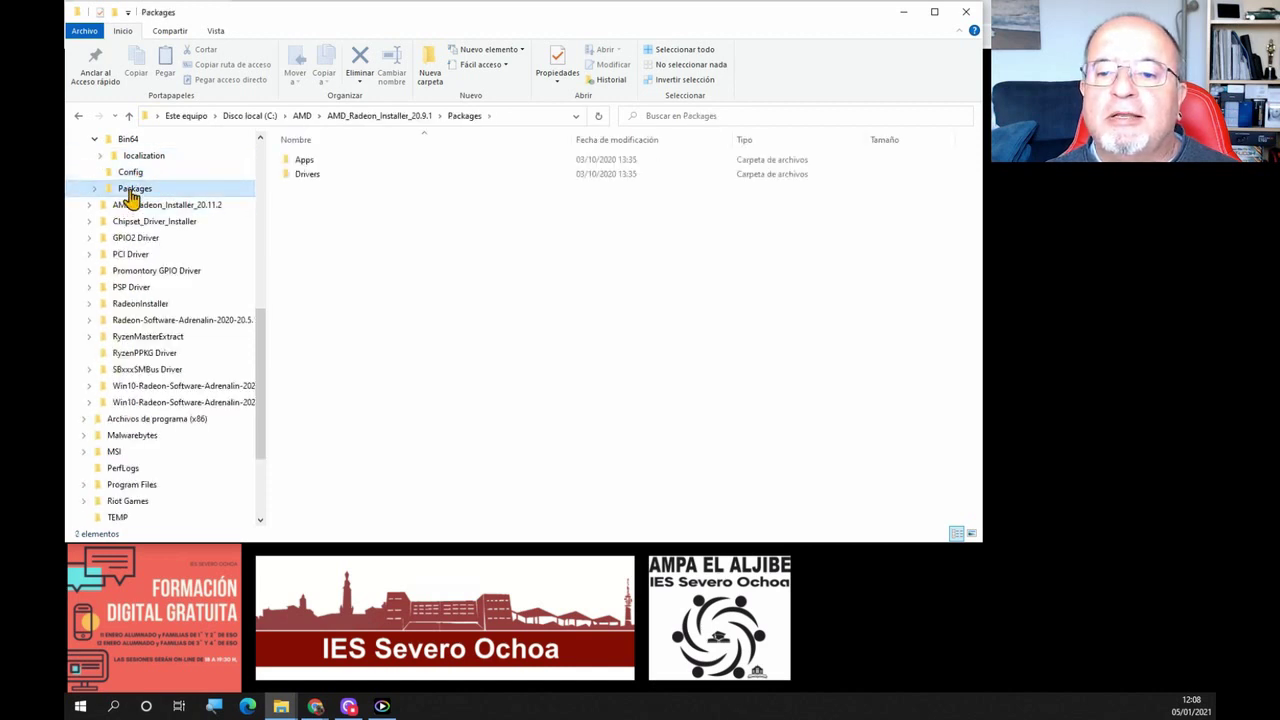
double_click(308, 160)
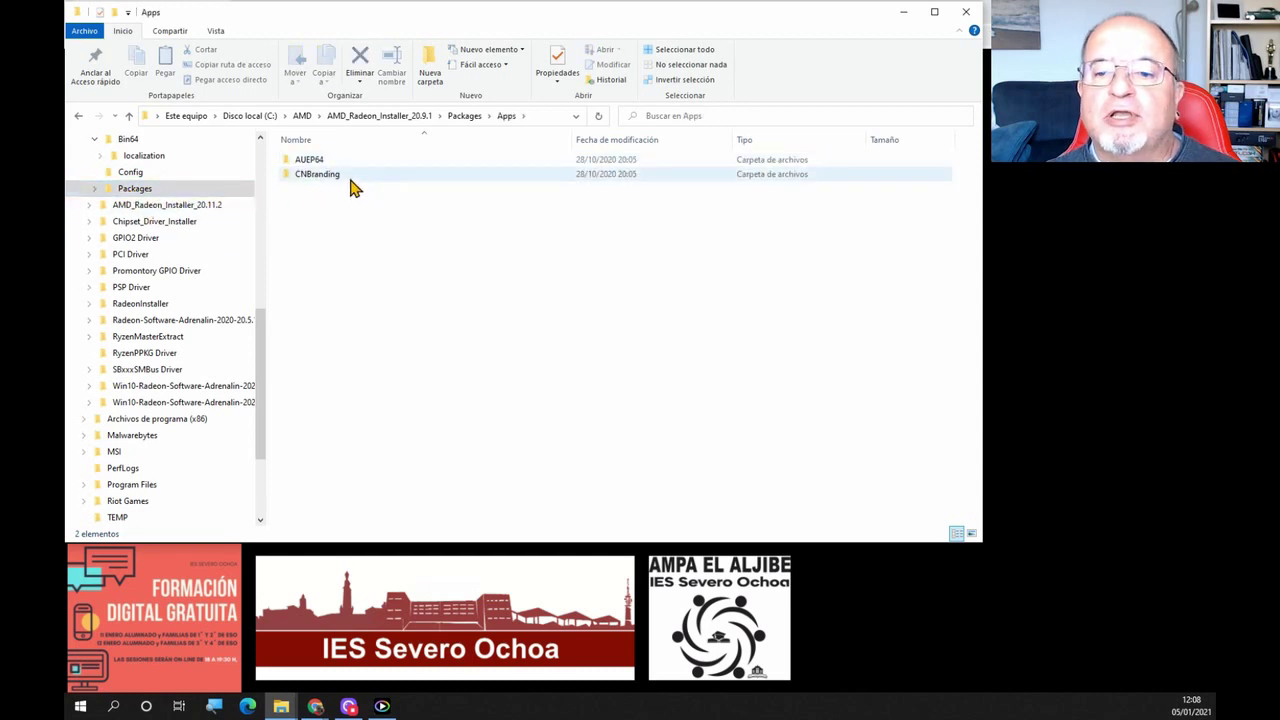
double_click(318, 176)
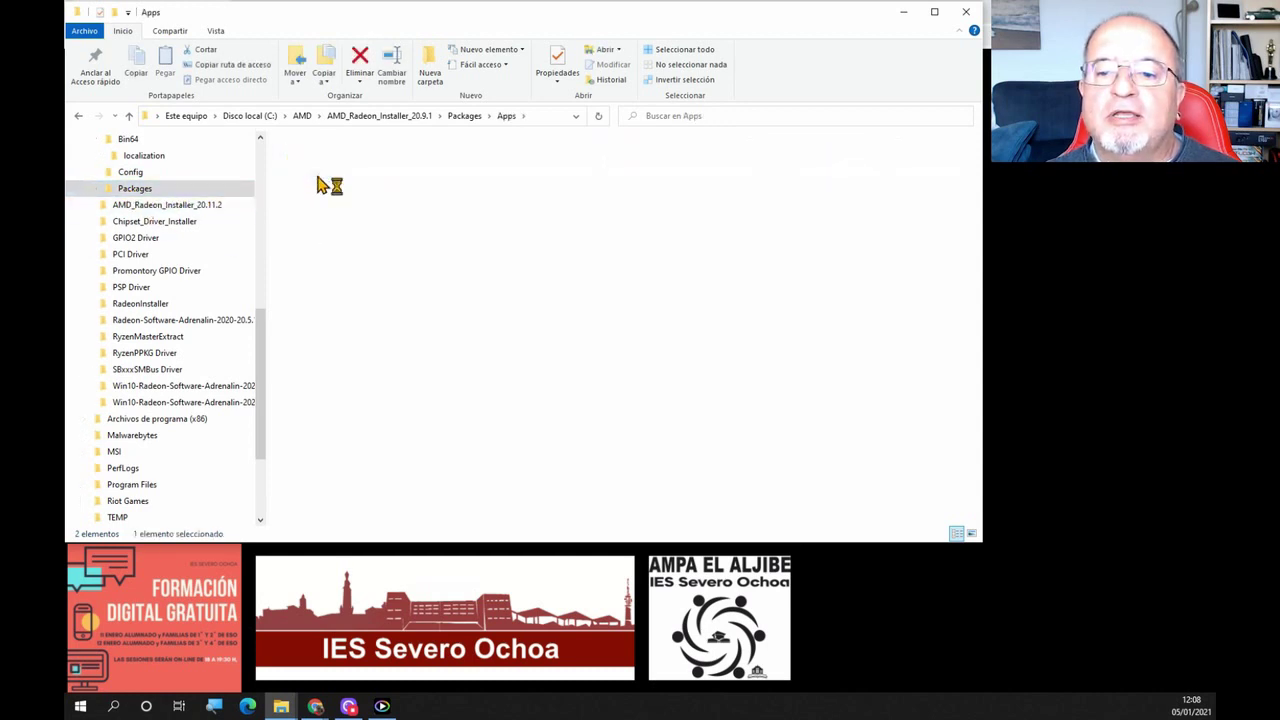
Expand Packages > Drivers > Audio > ACPAfd in the folder tree and open WT64A
click(96, 188)
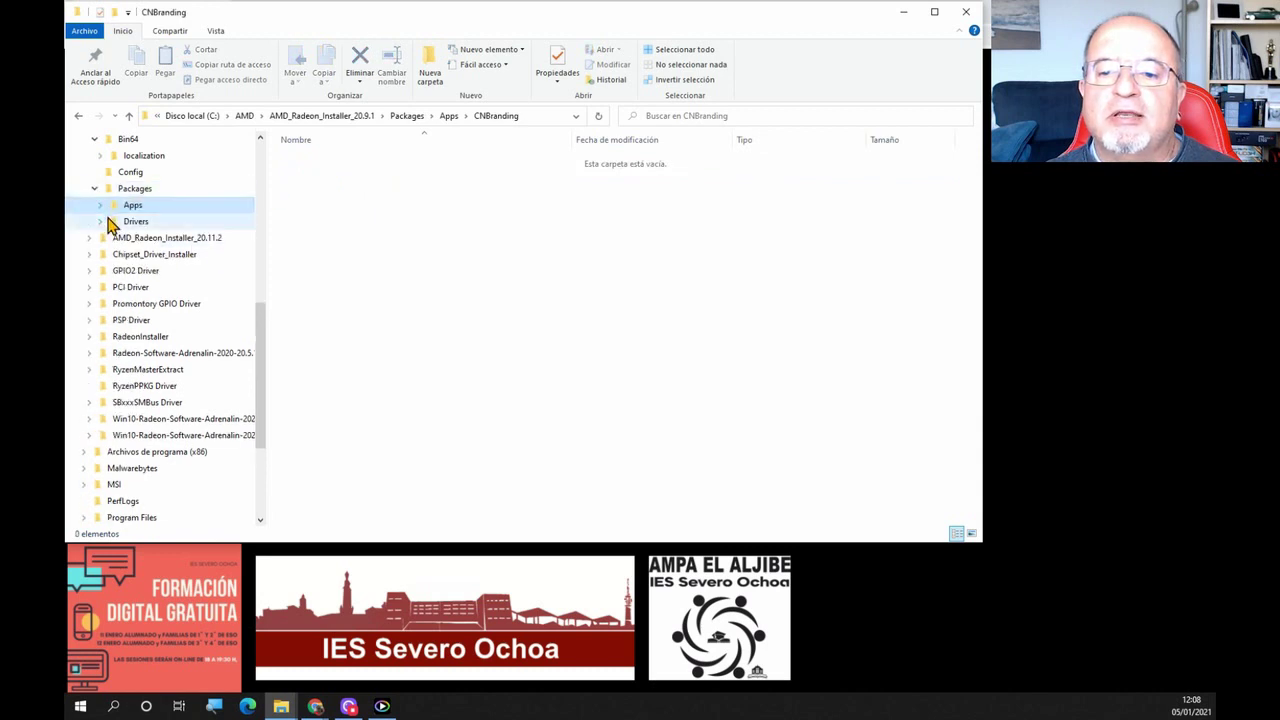
click(101, 221)
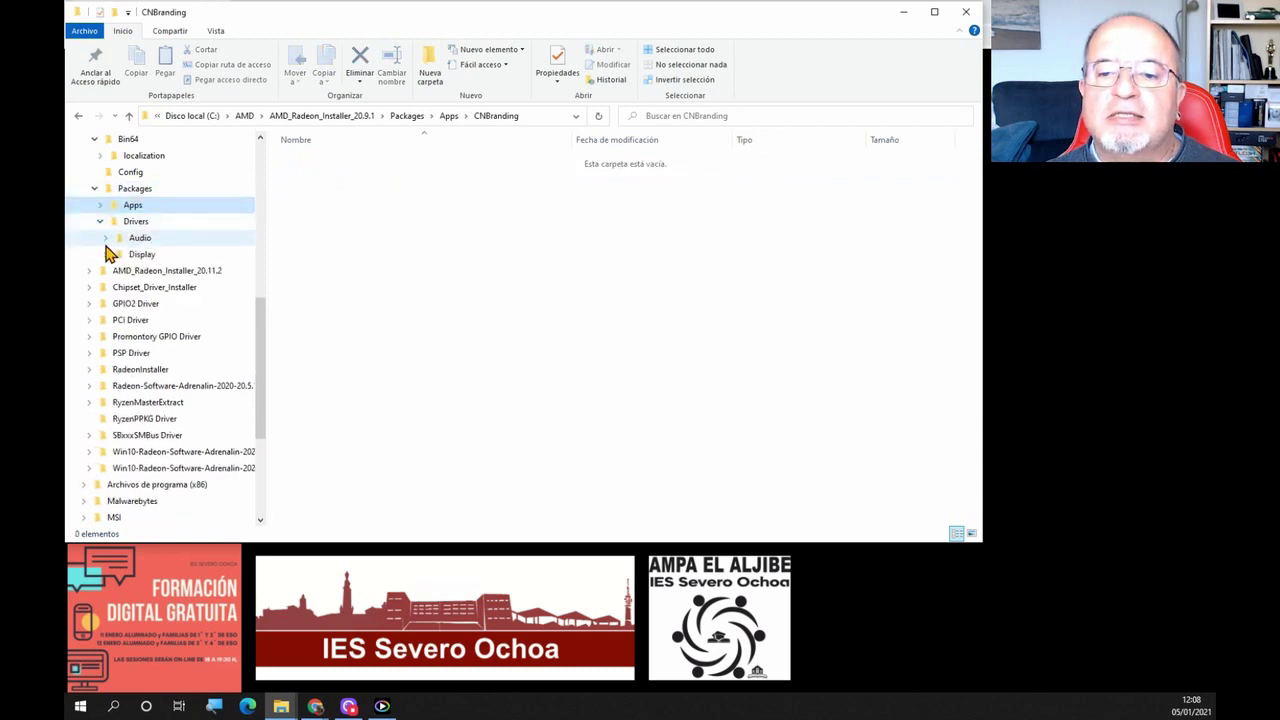
click(106, 238)
click(121, 256)
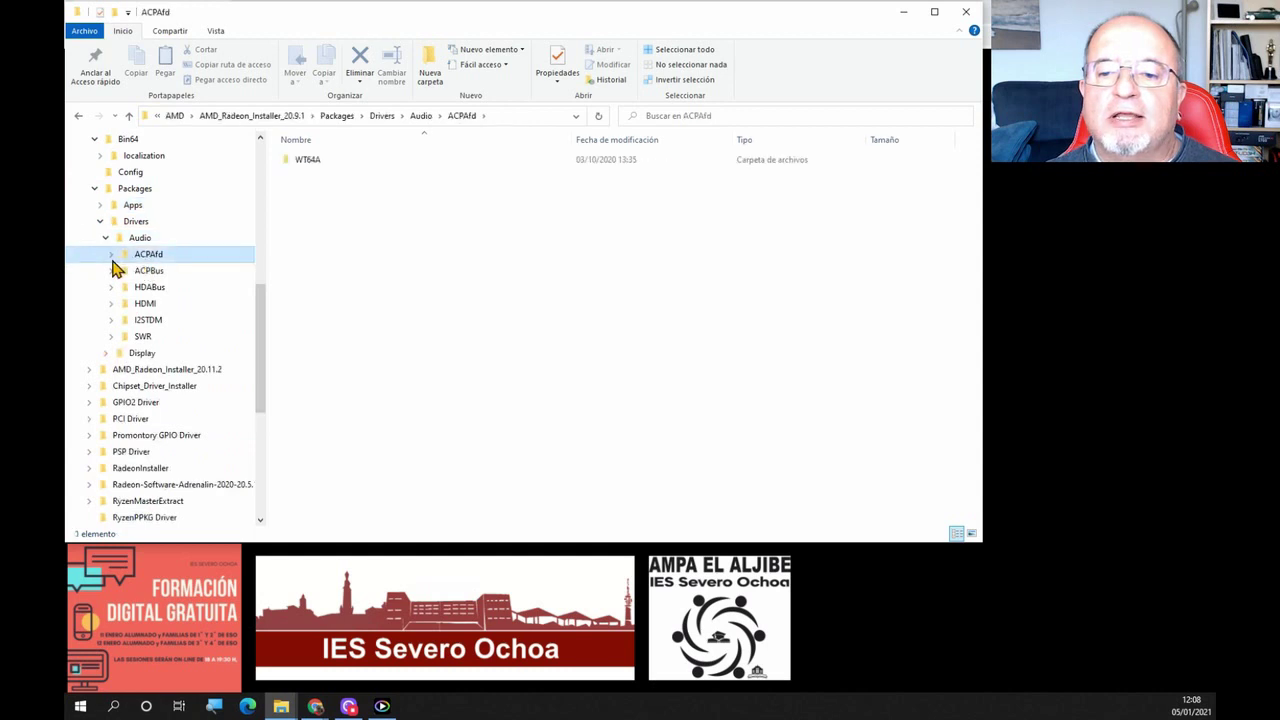
click(112, 256)
click(148, 274)
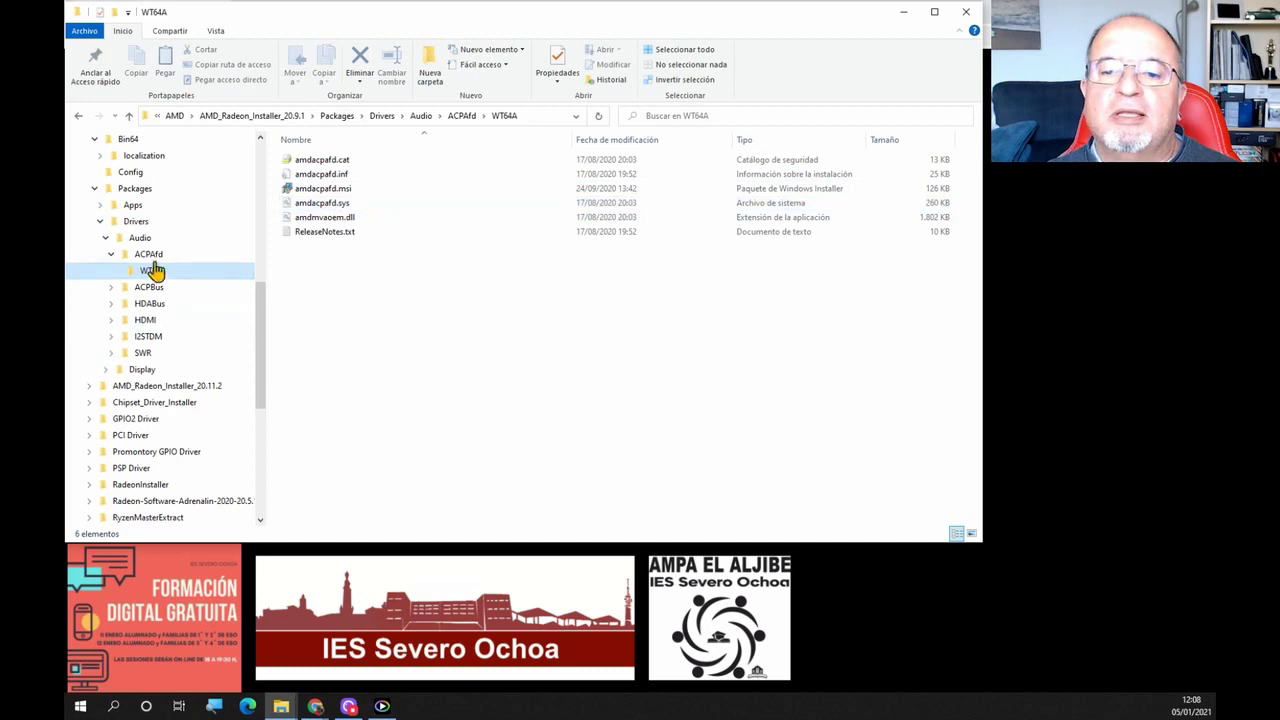
scroll(127, 205, up, 1)
scroll(127, 205, up, 4)
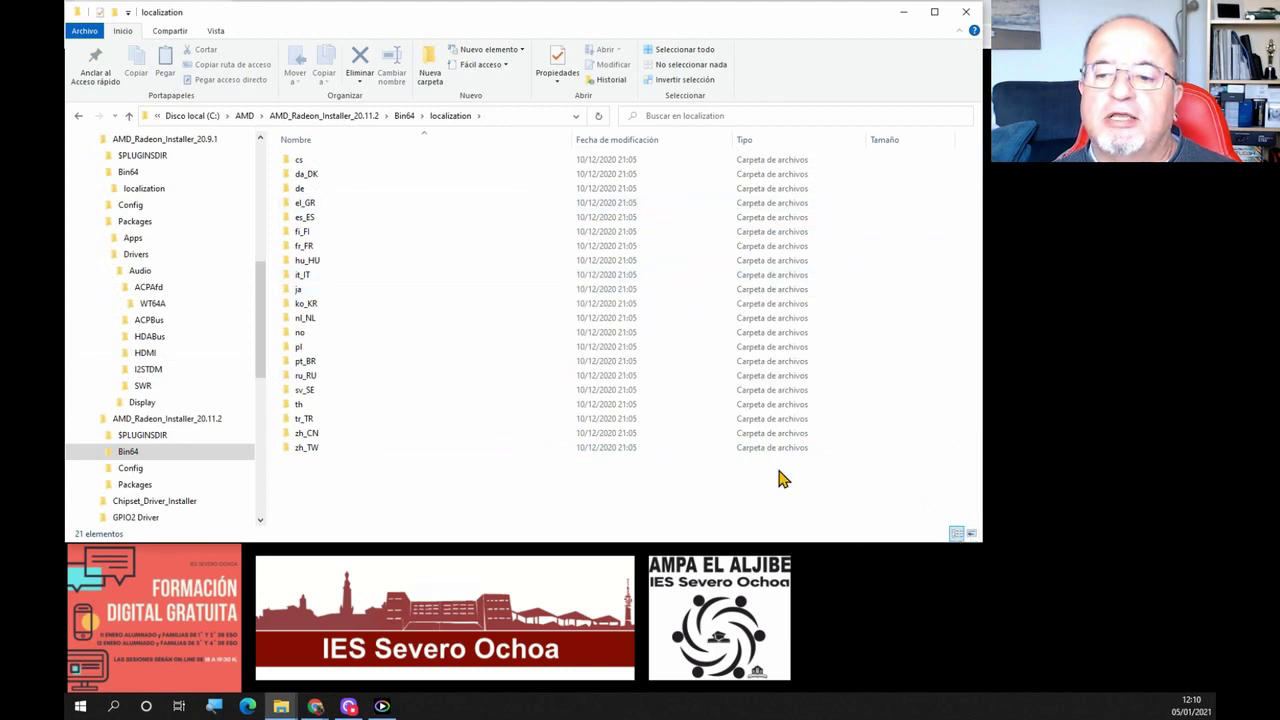
Show the language folders as Large Icons and open tr_TR
click(971, 534)
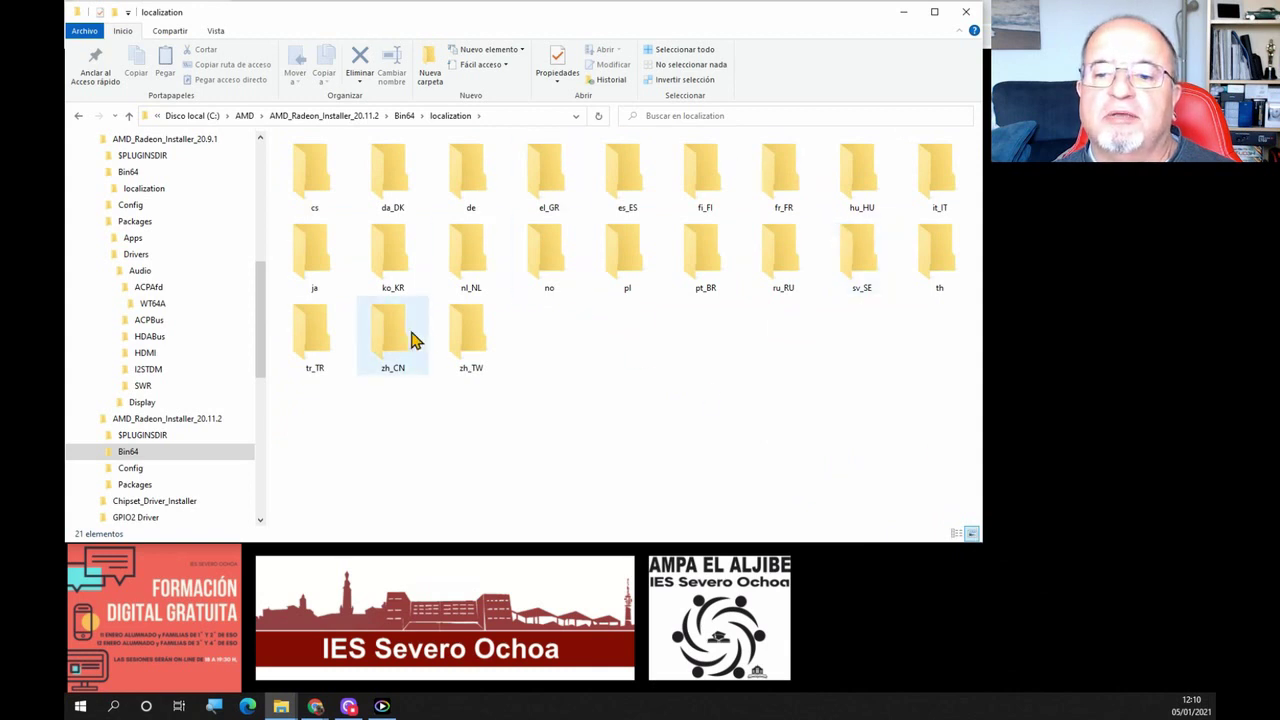
double_click(320, 345)
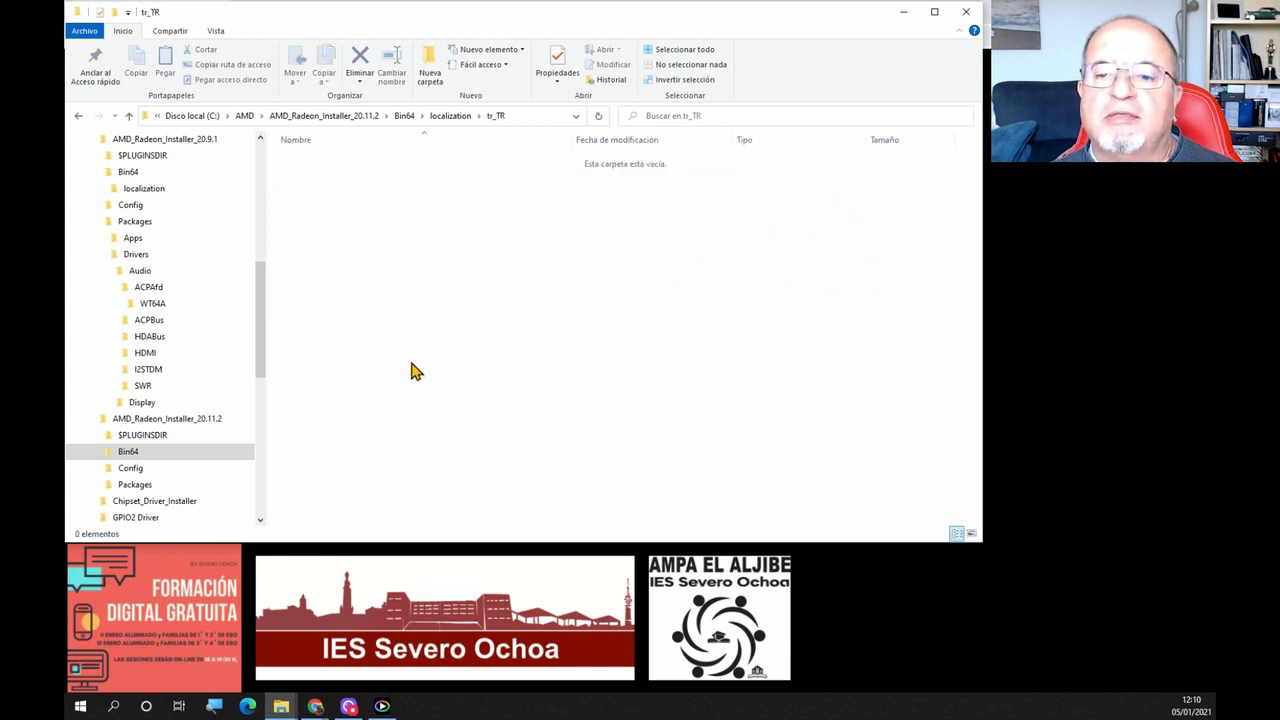
scroll(198, 433, down, 3)
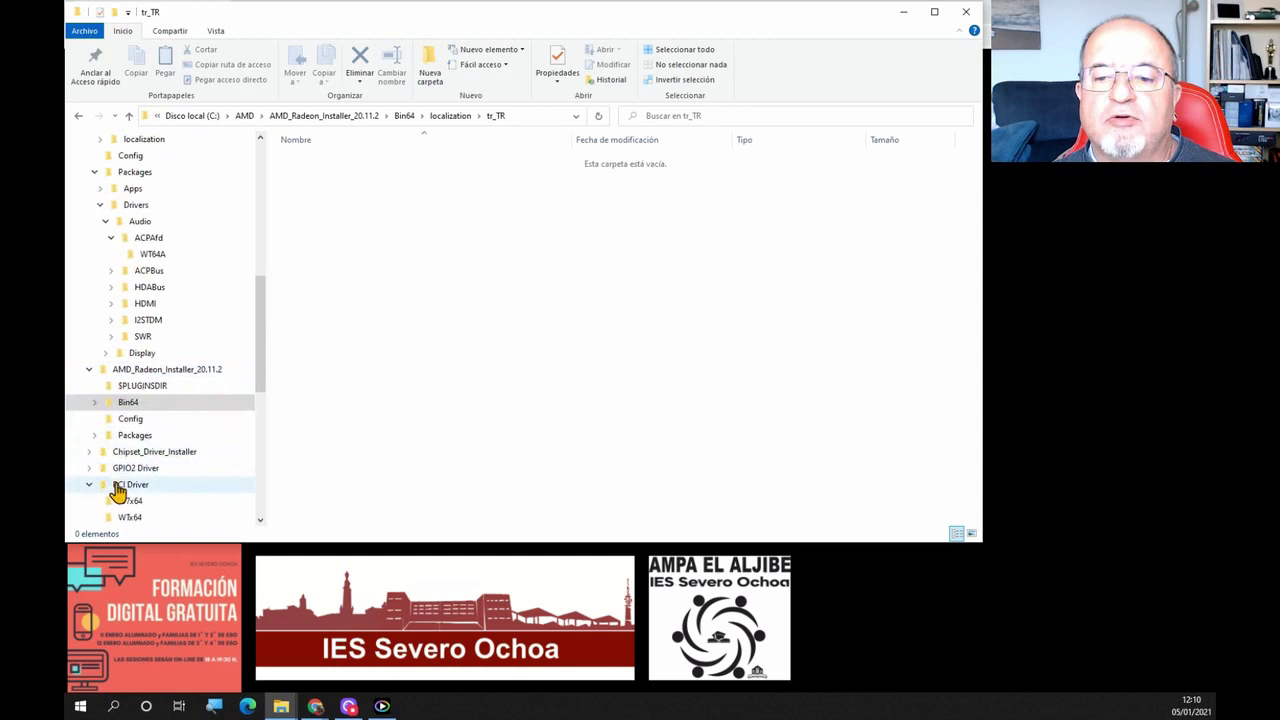
scroll(135, 488, down, 2)
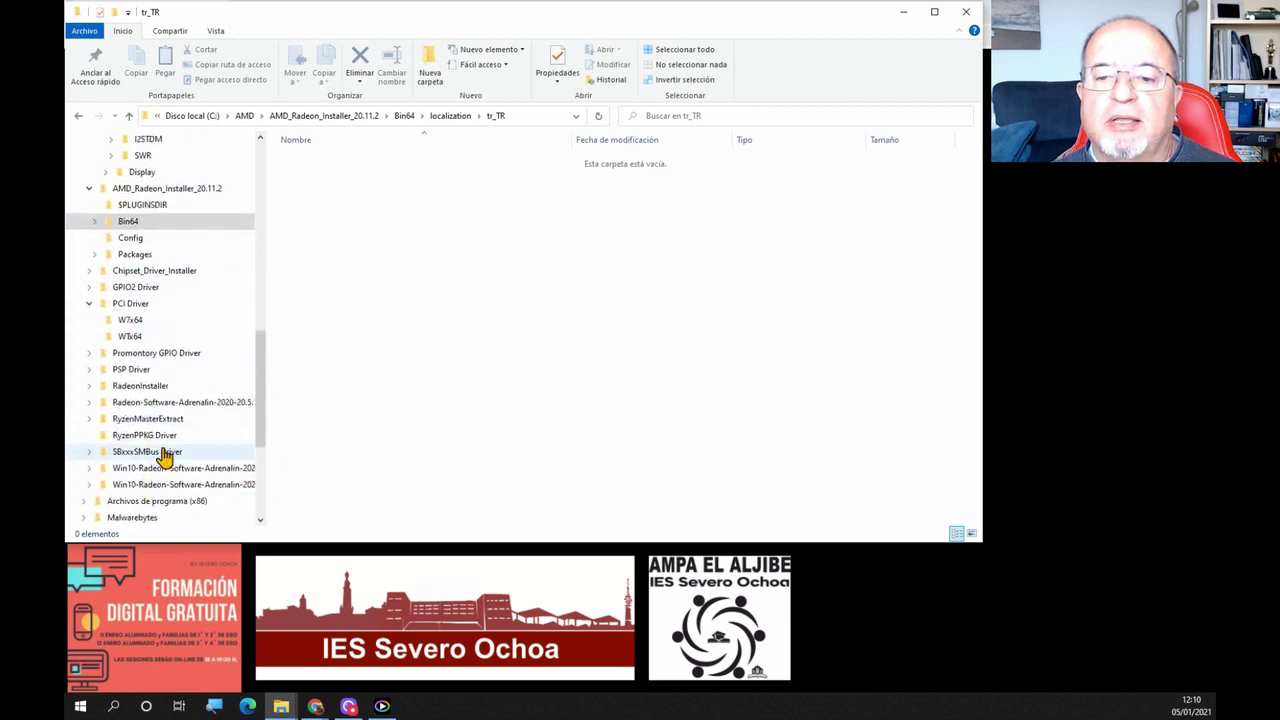
Open PSP Driver in Large Icons view, then its WTx64 folder containing amdpsp.sys
click(132, 370)
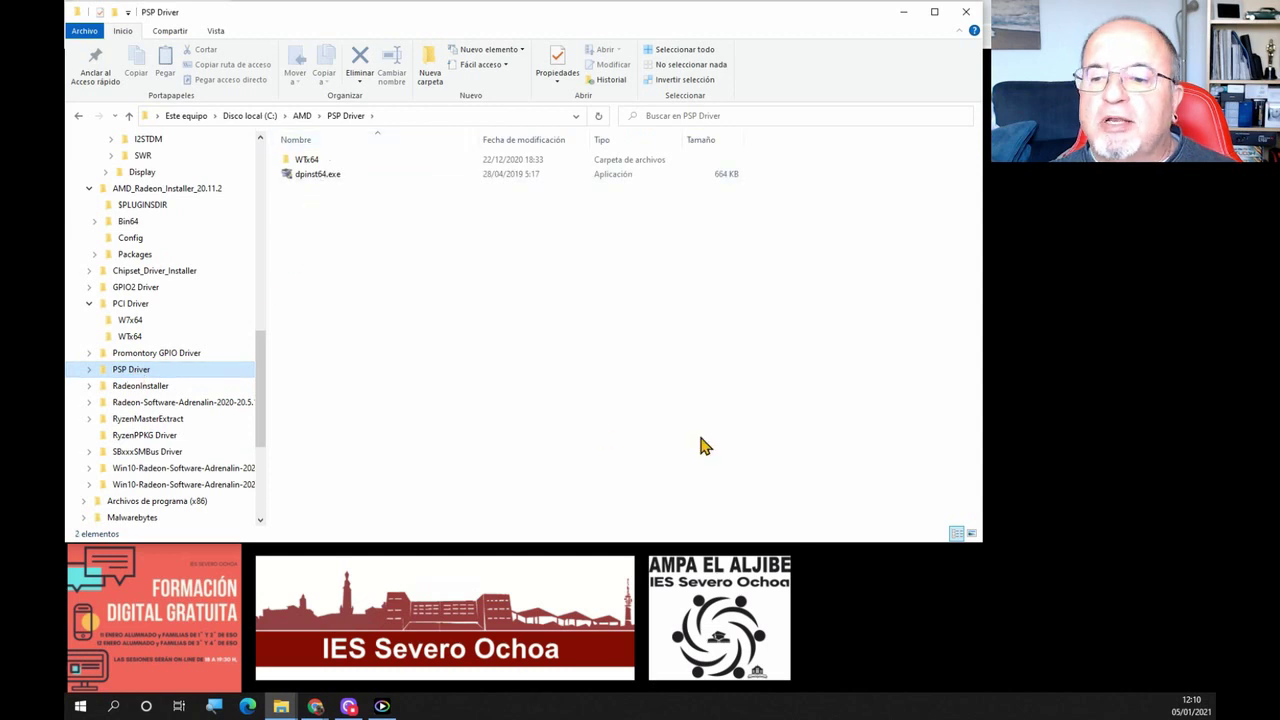
click(970, 535)
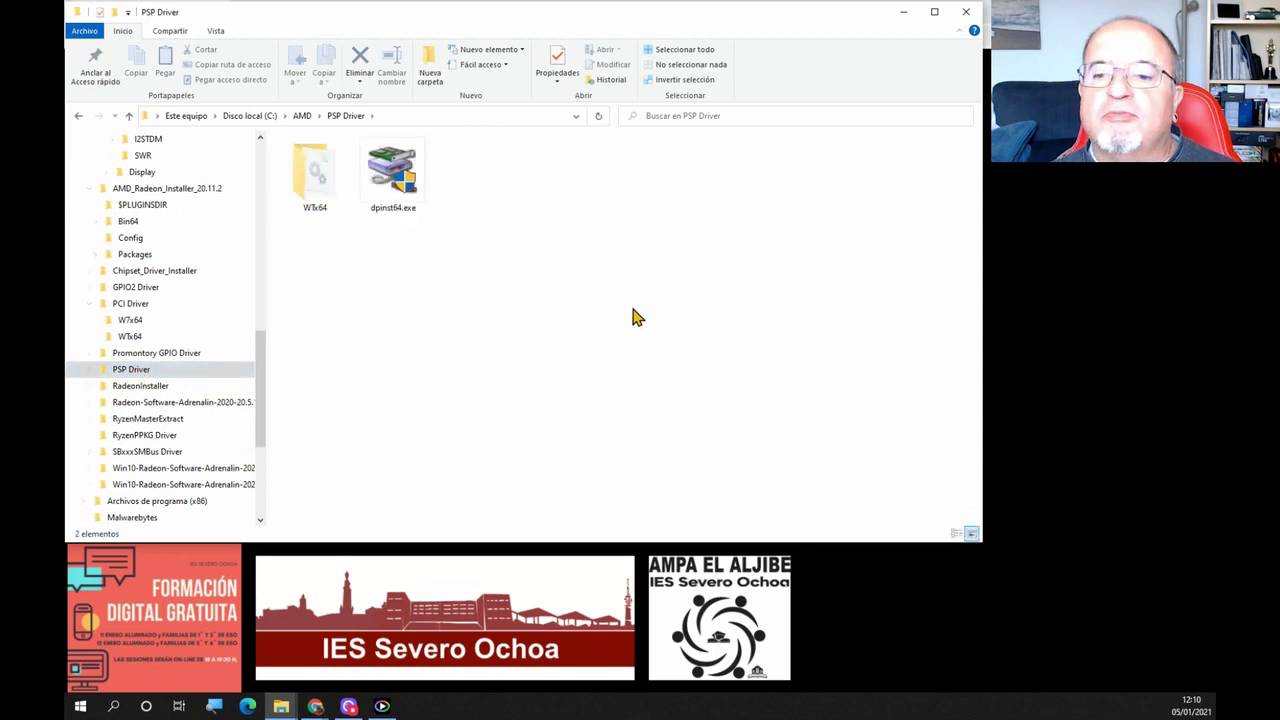
double_click(305, 190)
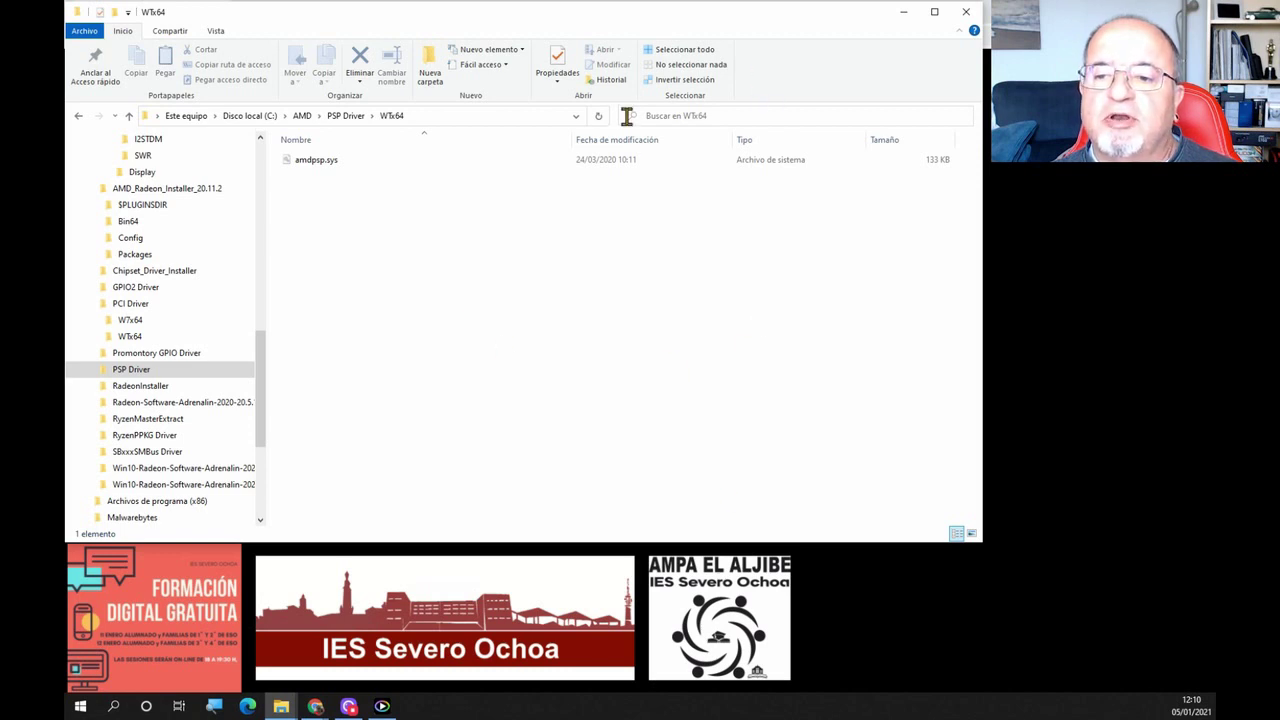
scroll(263, 351, up, 2)
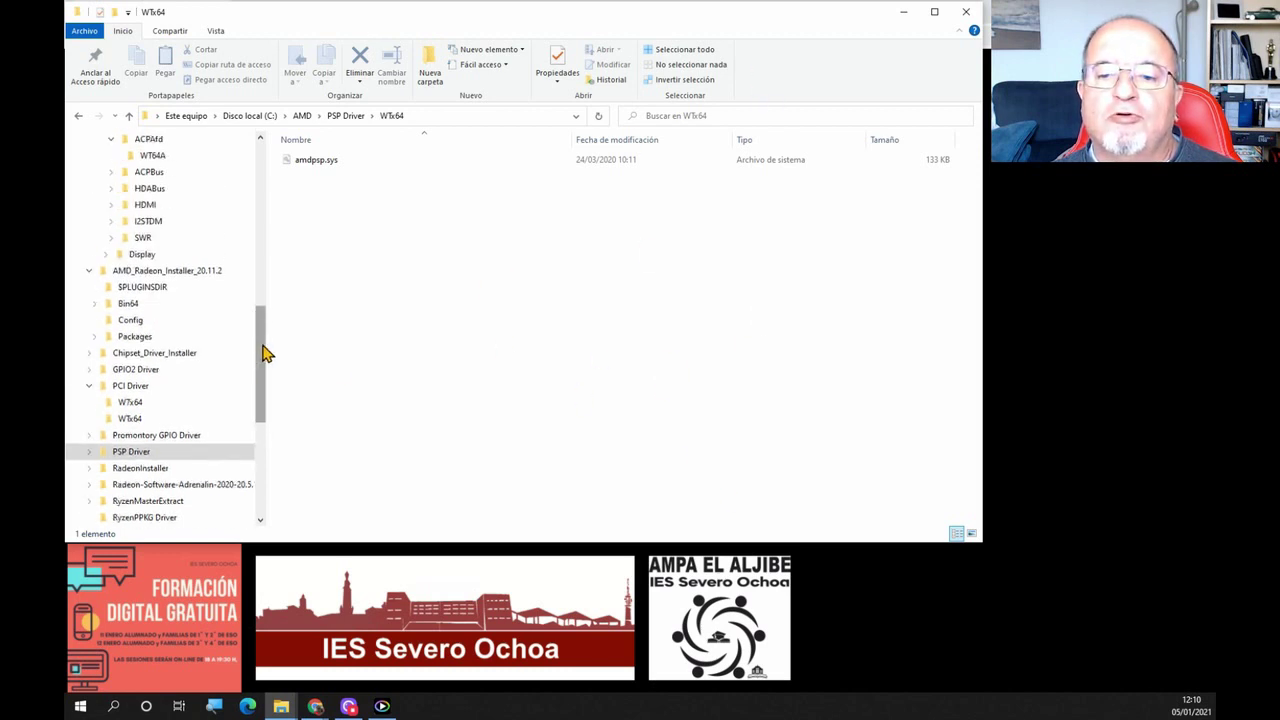
scroll(263, 351, up, 8)
scroll(173, 296, up, 3)
scroll(177, 303, down, 3)
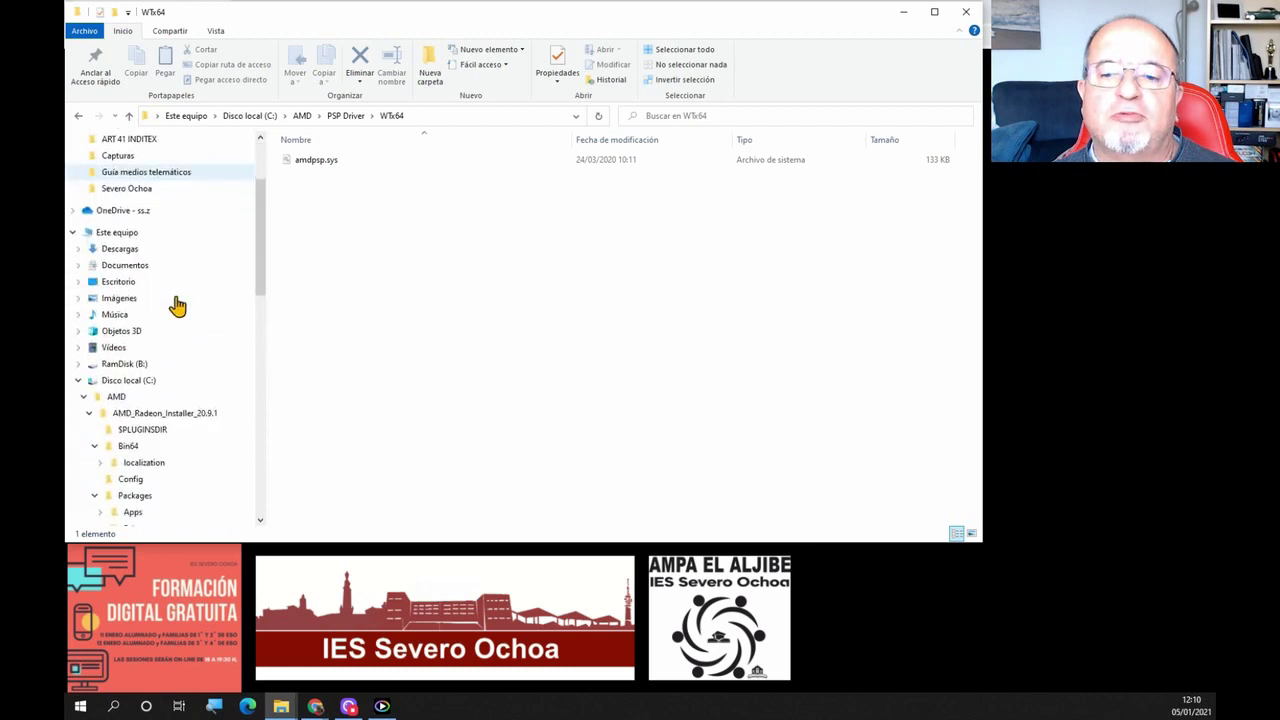
scroll(177, 305, down, 10)
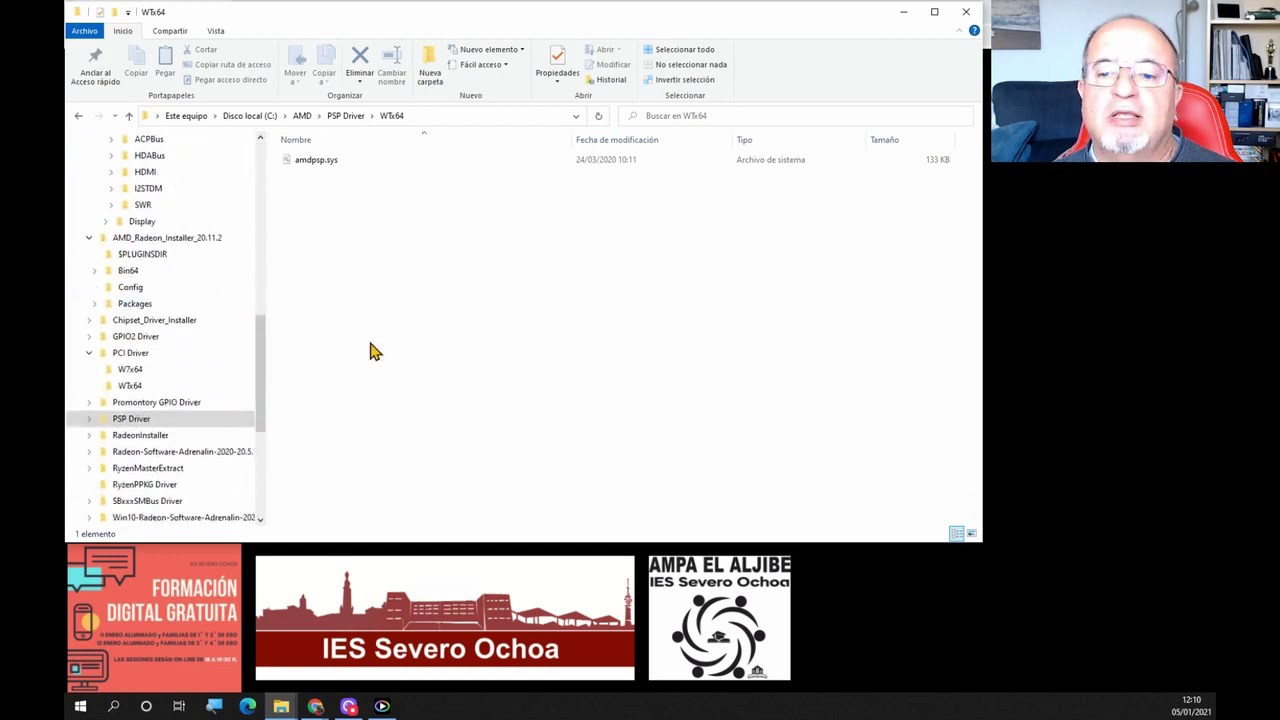
drag(259, 385, 320, 250)
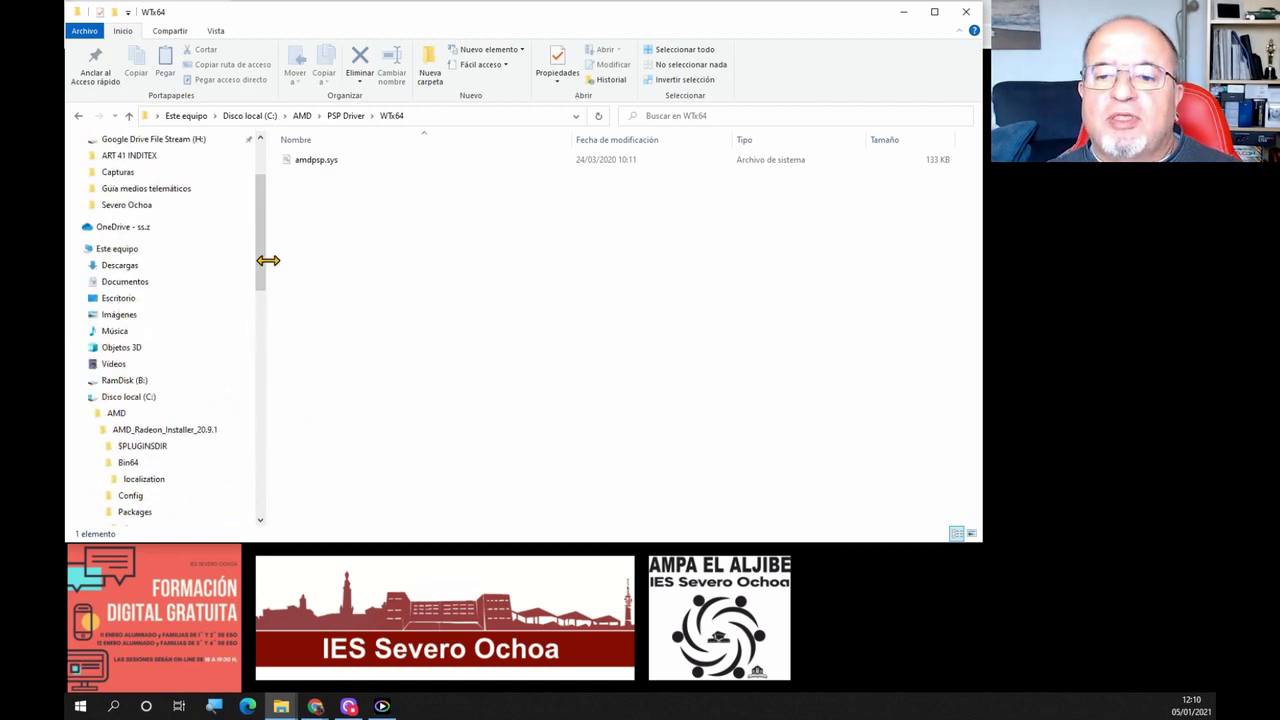
scroll(266, 251, up, 3)
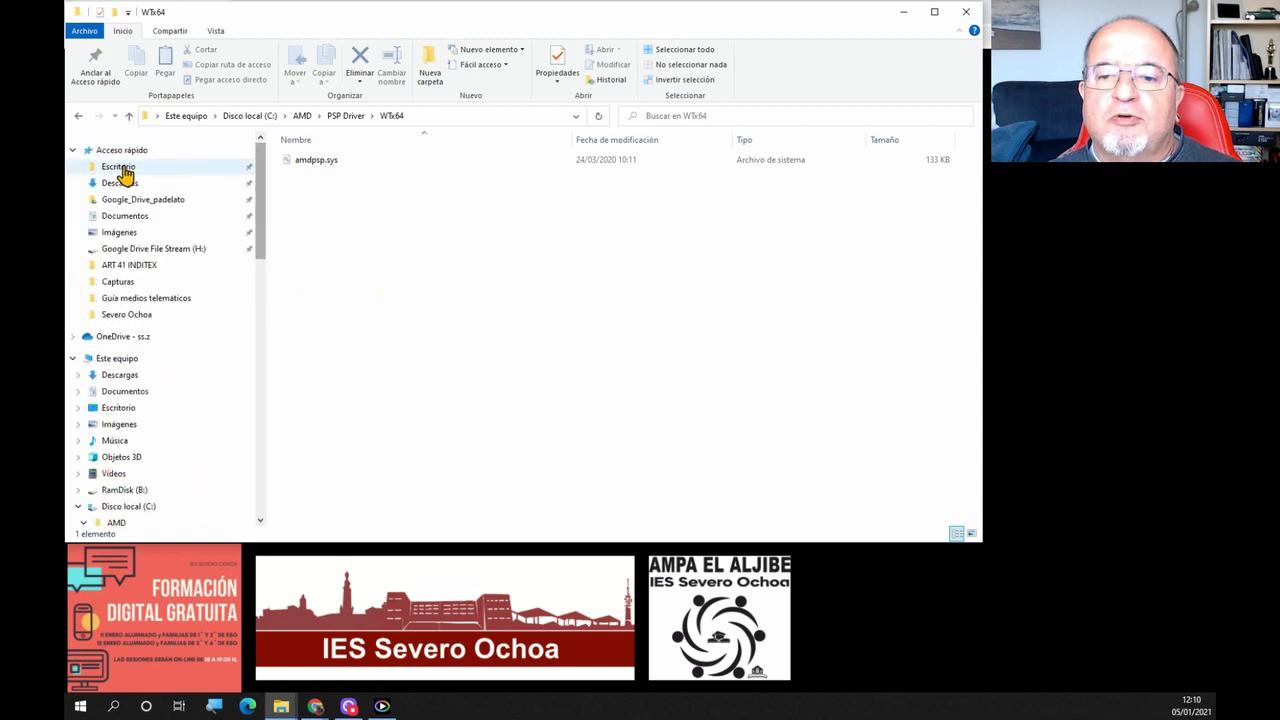
Open Descargas and view the context menu for the webinar .ics file
click(100, 185)
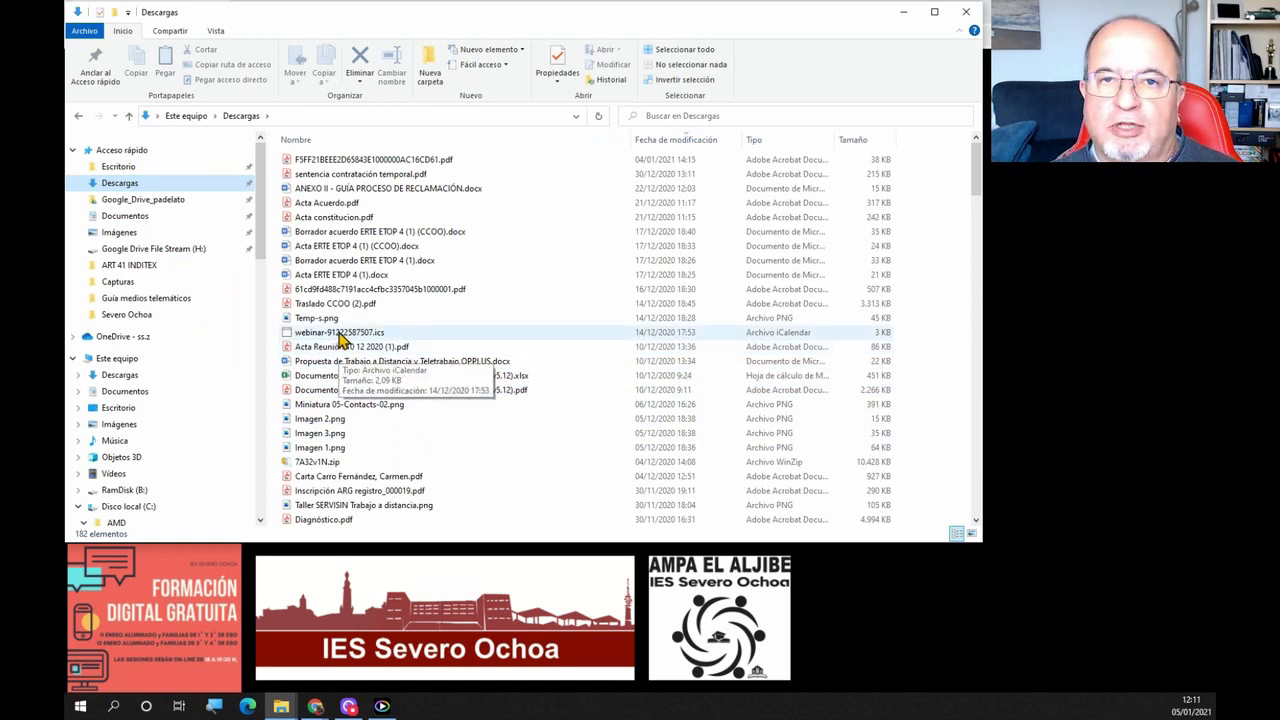
right_click(340, 338)
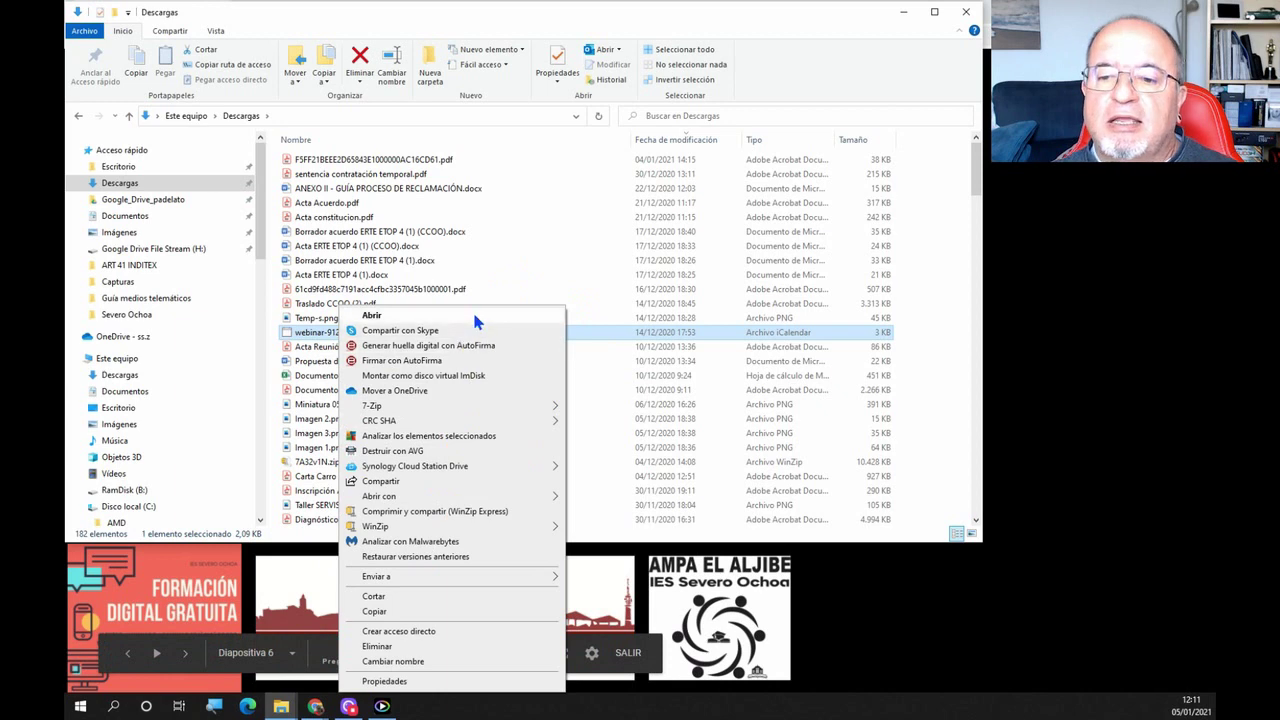
click(614, 168)
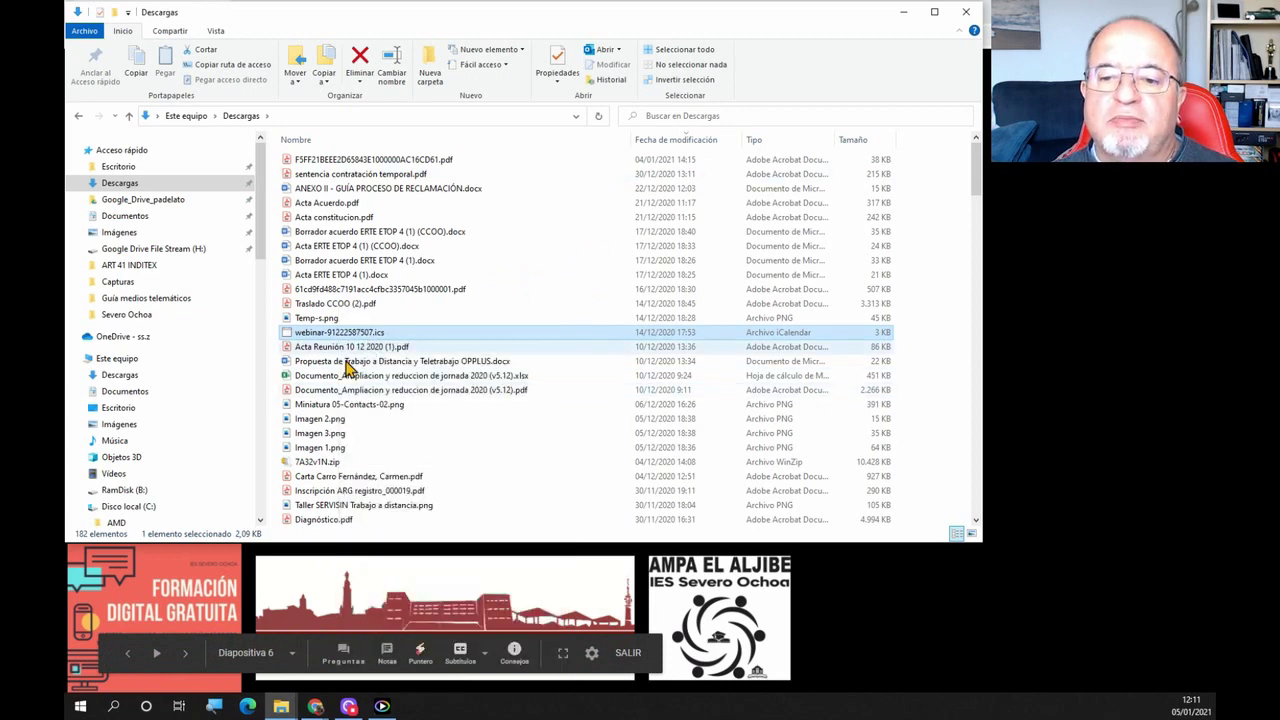
key(Down)
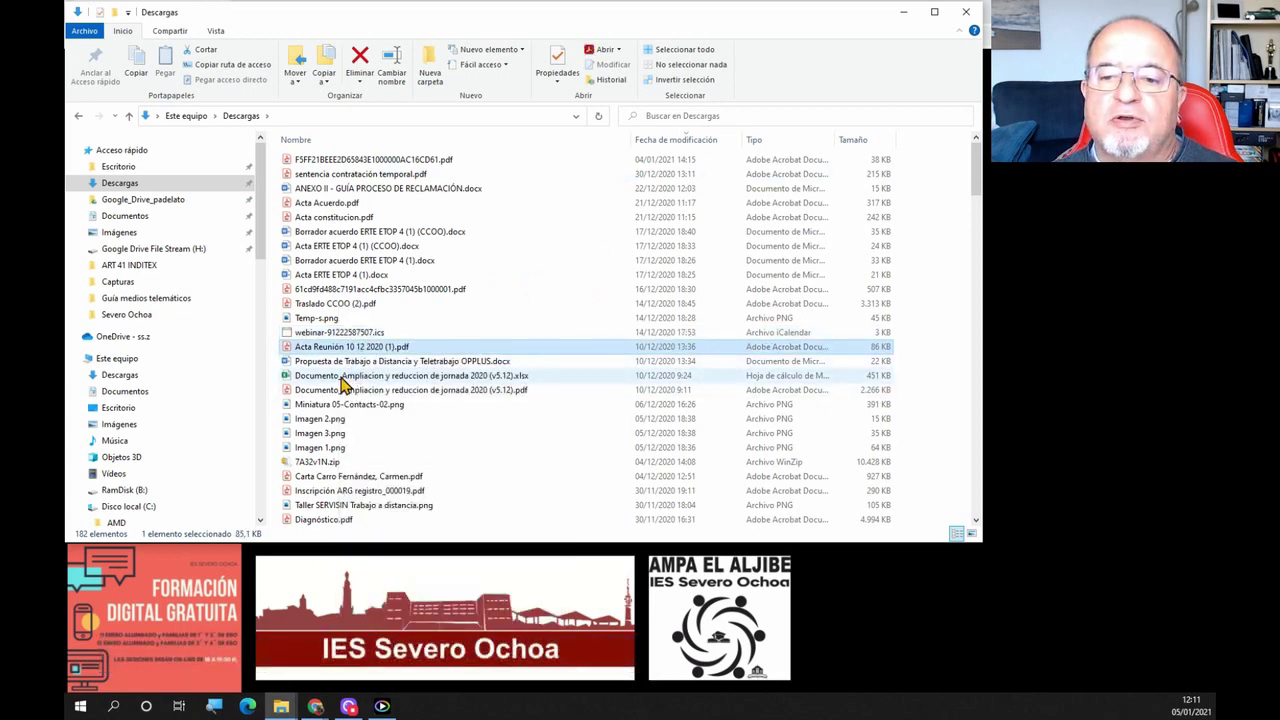
View the .xlsx spreadsheet's context menu, then select the Temp-s.png image
click(341, 377)
right_click(341, 383)
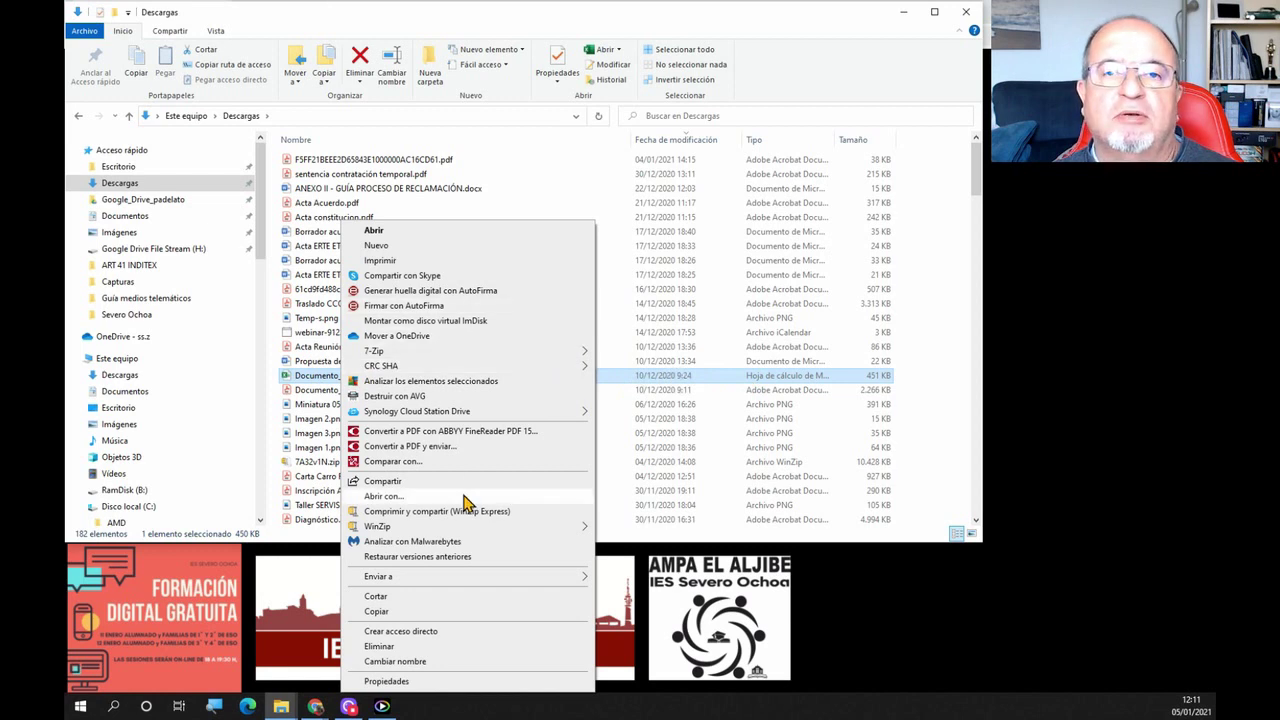
mouse_move(470, 578)
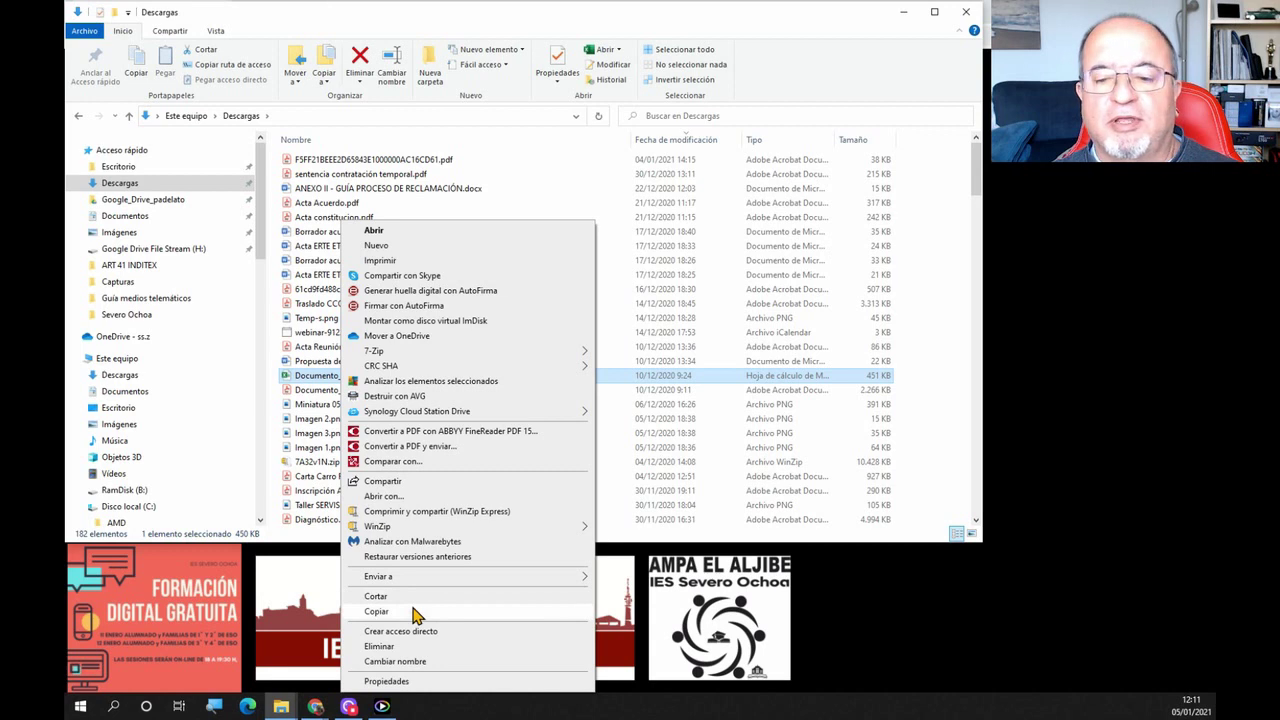
click(890, 97)
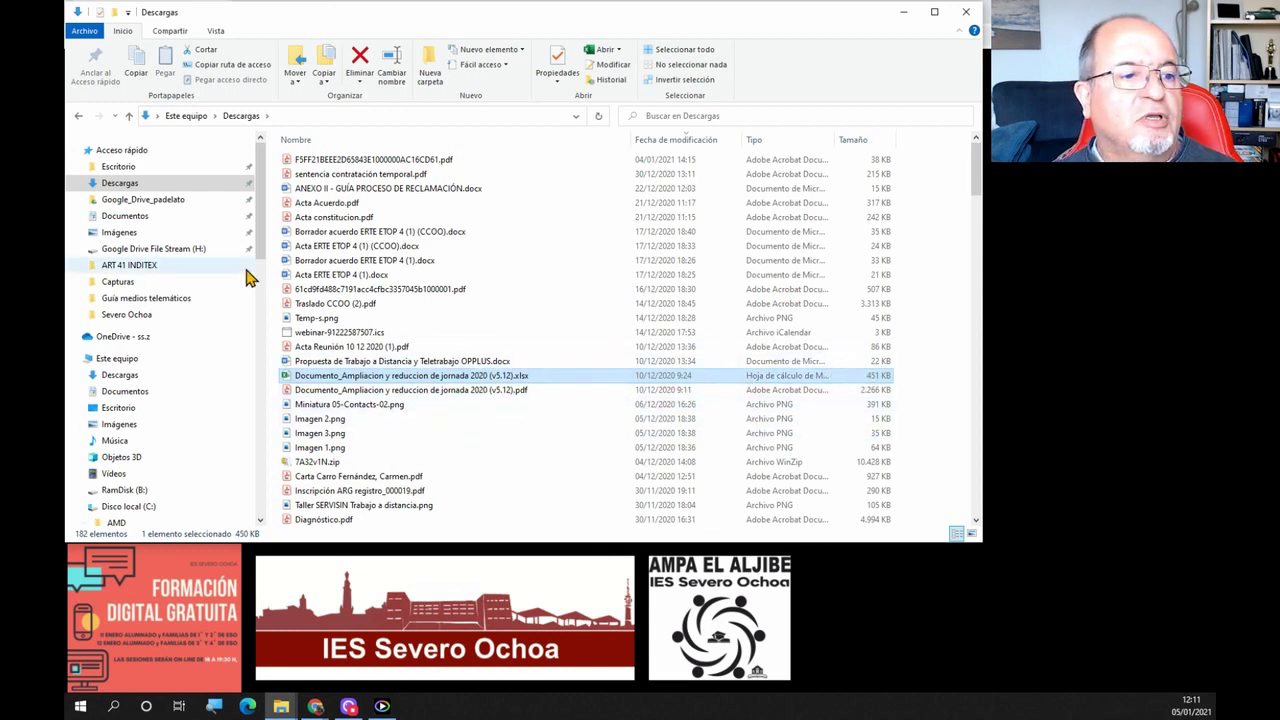
click(330, 317)
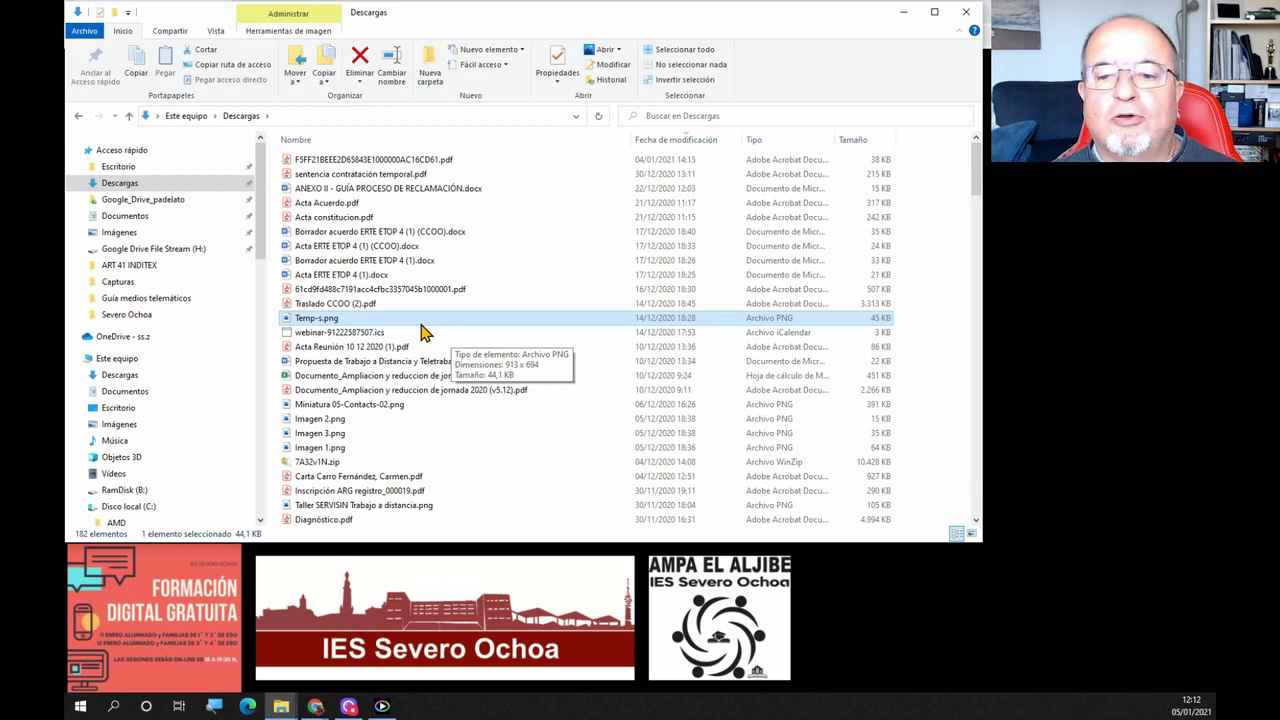
Copy Temp-s.png, paste it into Documentos, and select the new 45 KB copy
right_click(422, 322)
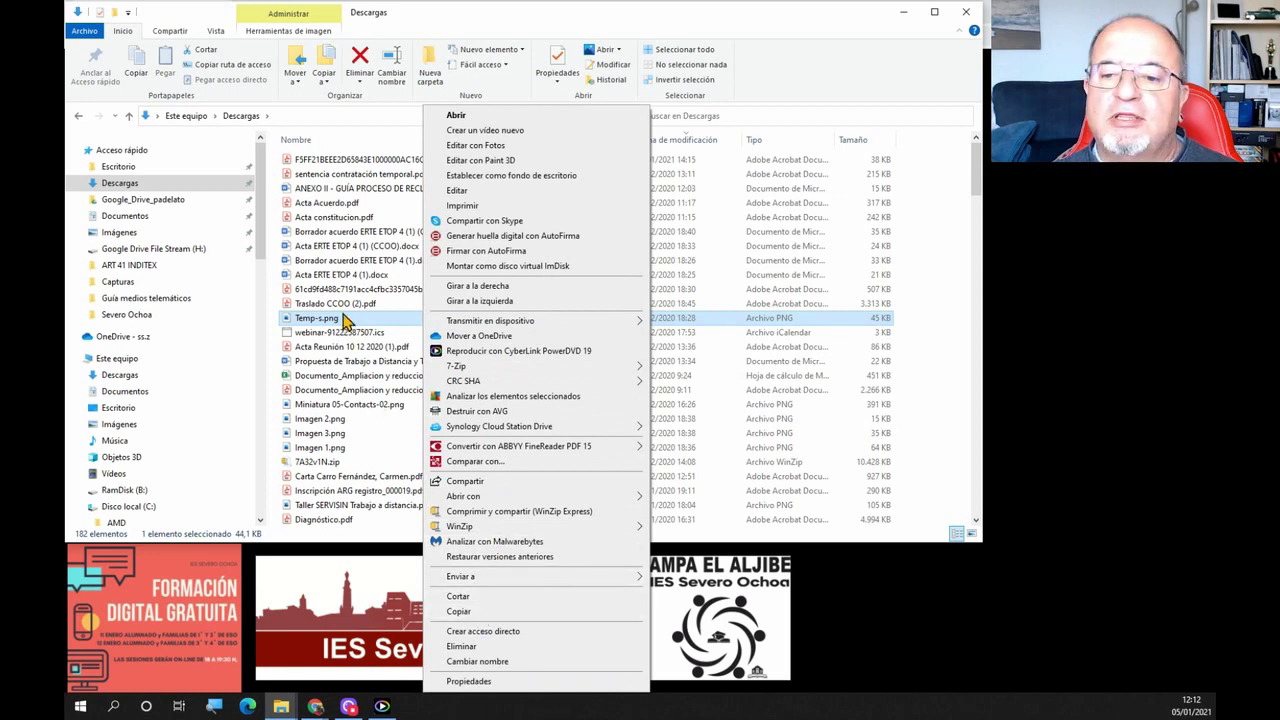
click(345, 318)
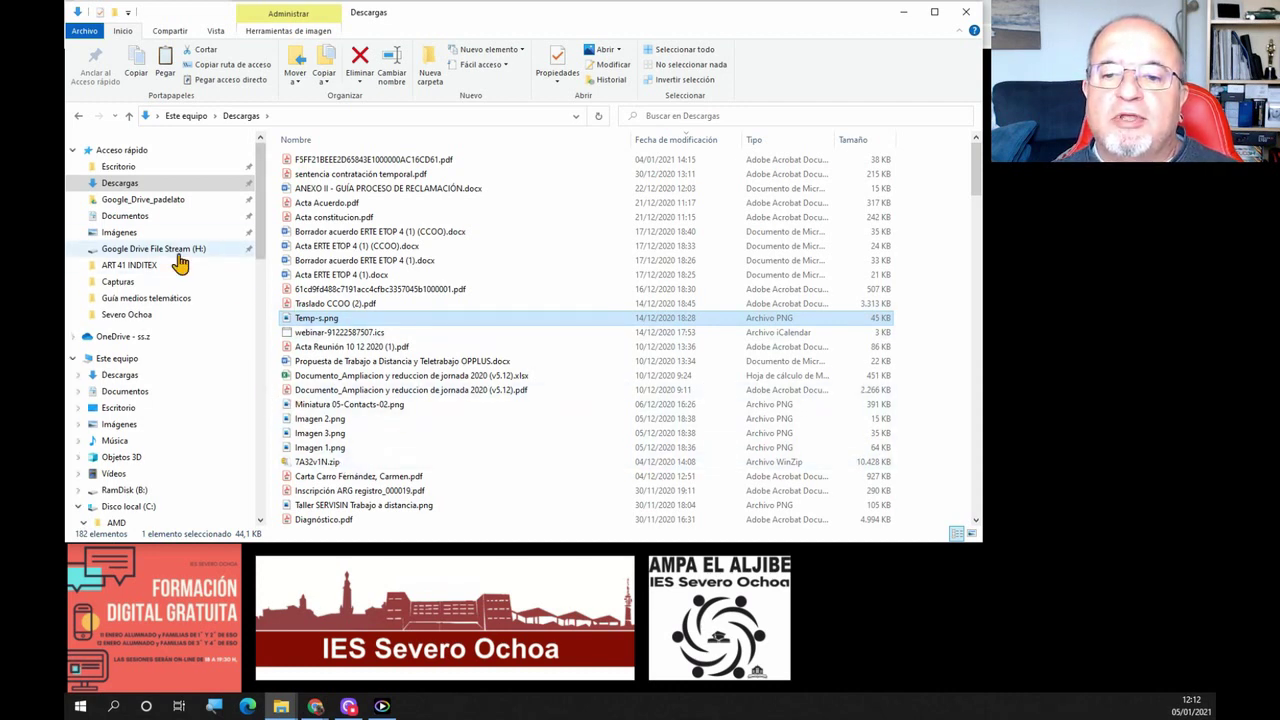
click(140, 216)
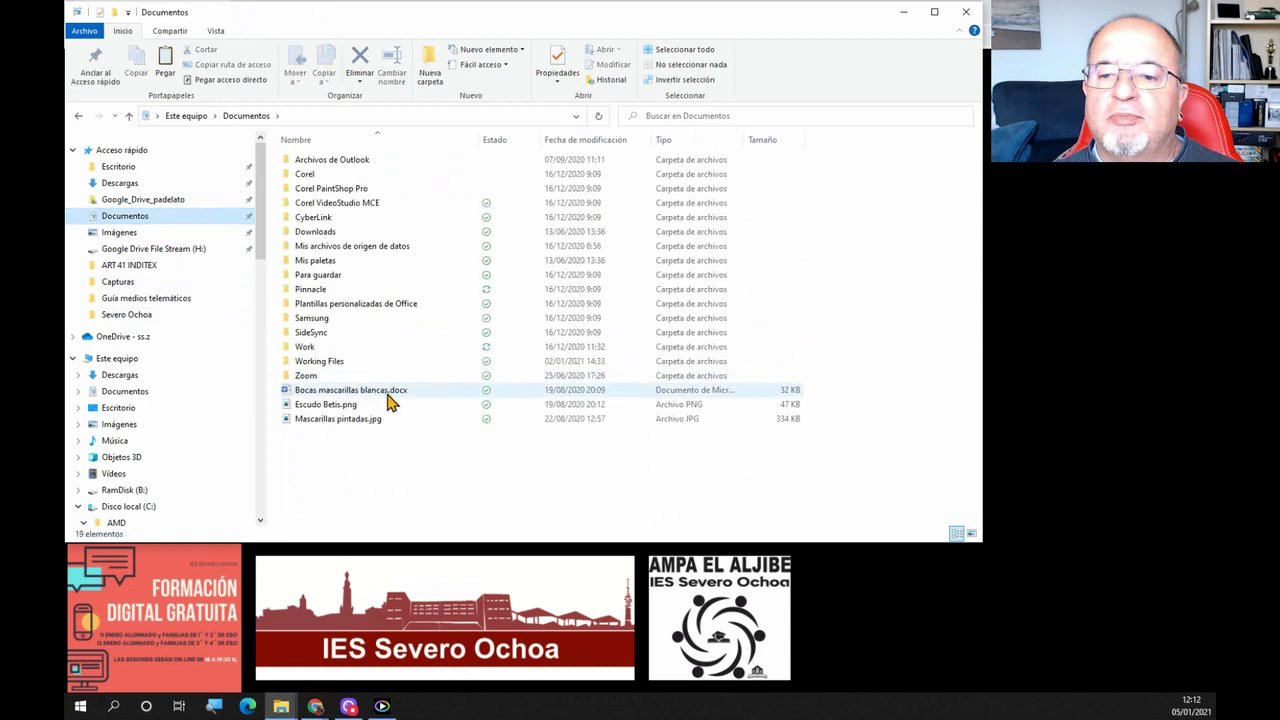
right_click(395, 482)
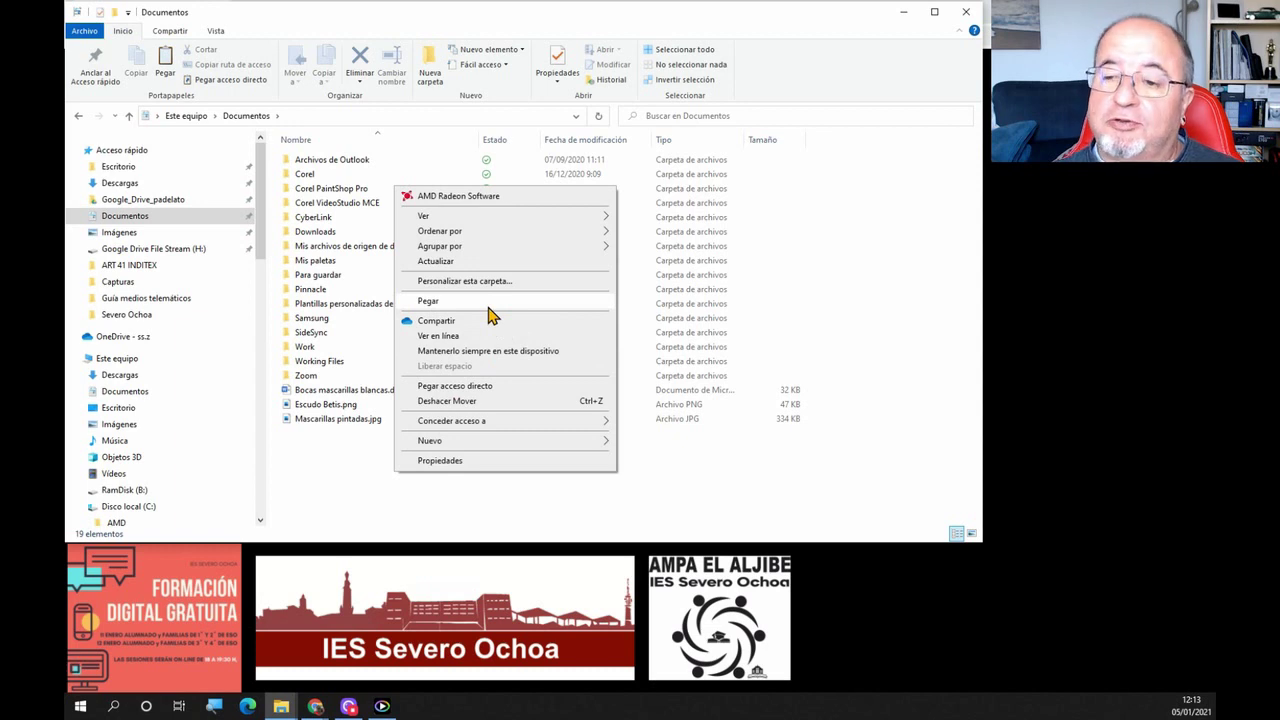
click(366, 508)
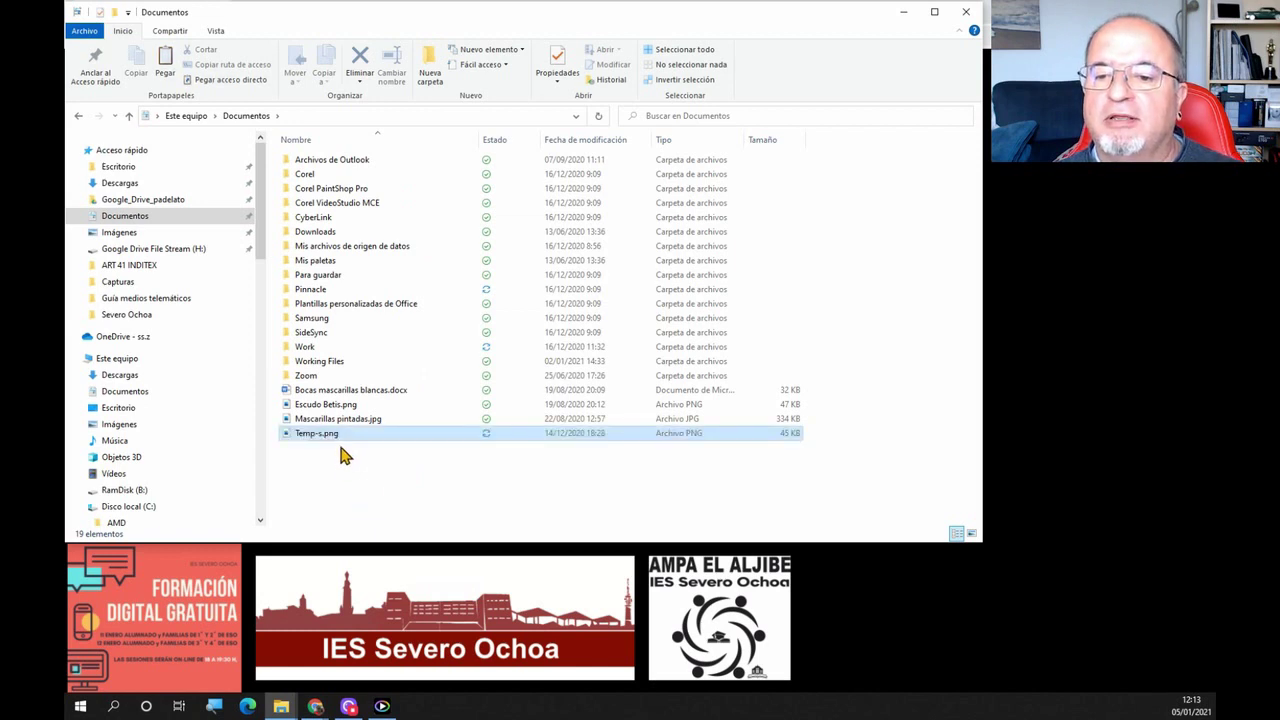
click(360, 435)
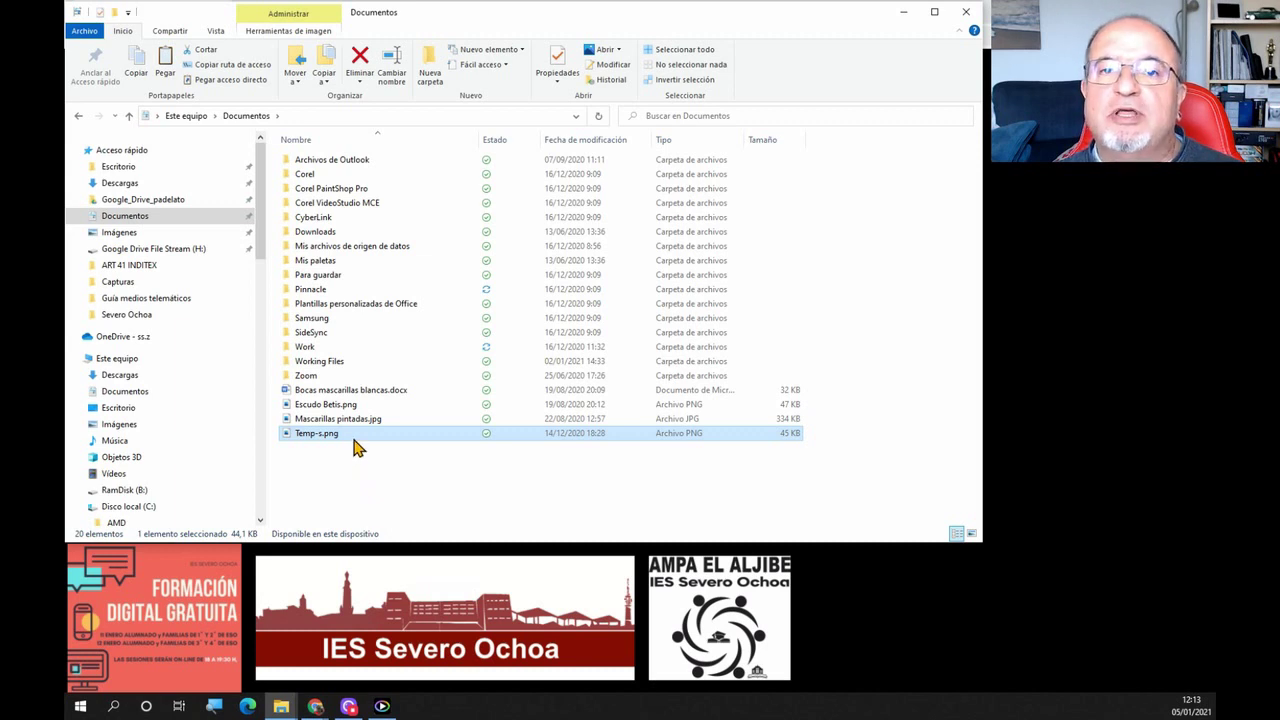
mouse_move(357, 447)
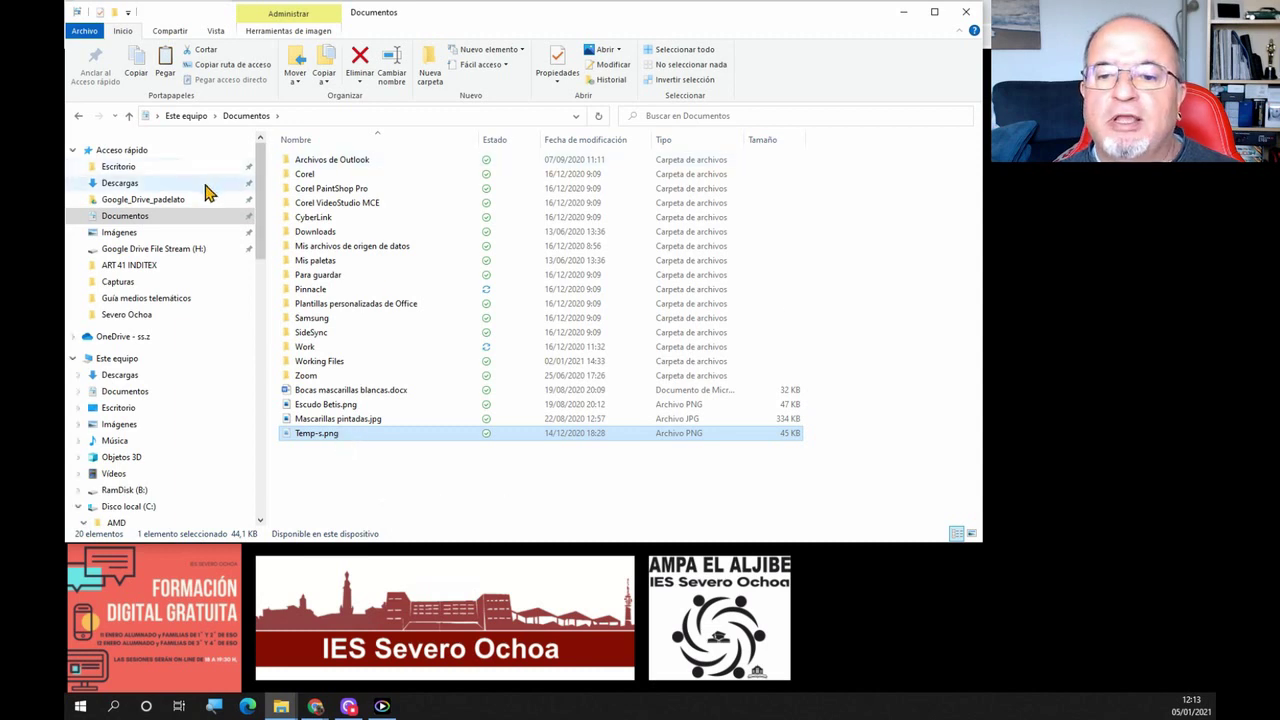
Paste Temp-s.png into Escritorio with Ctrl+V, check Documentos, then select it in Escritorio
click(128, 167)
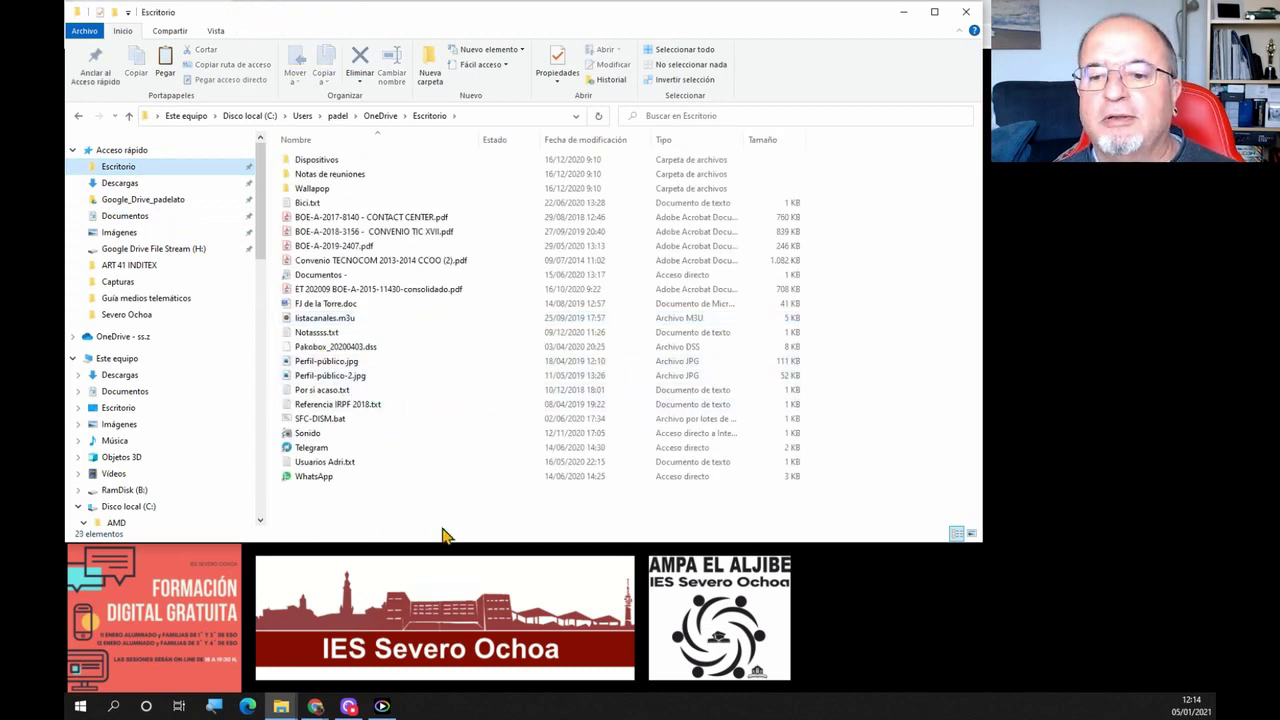
key(ctrl+v)
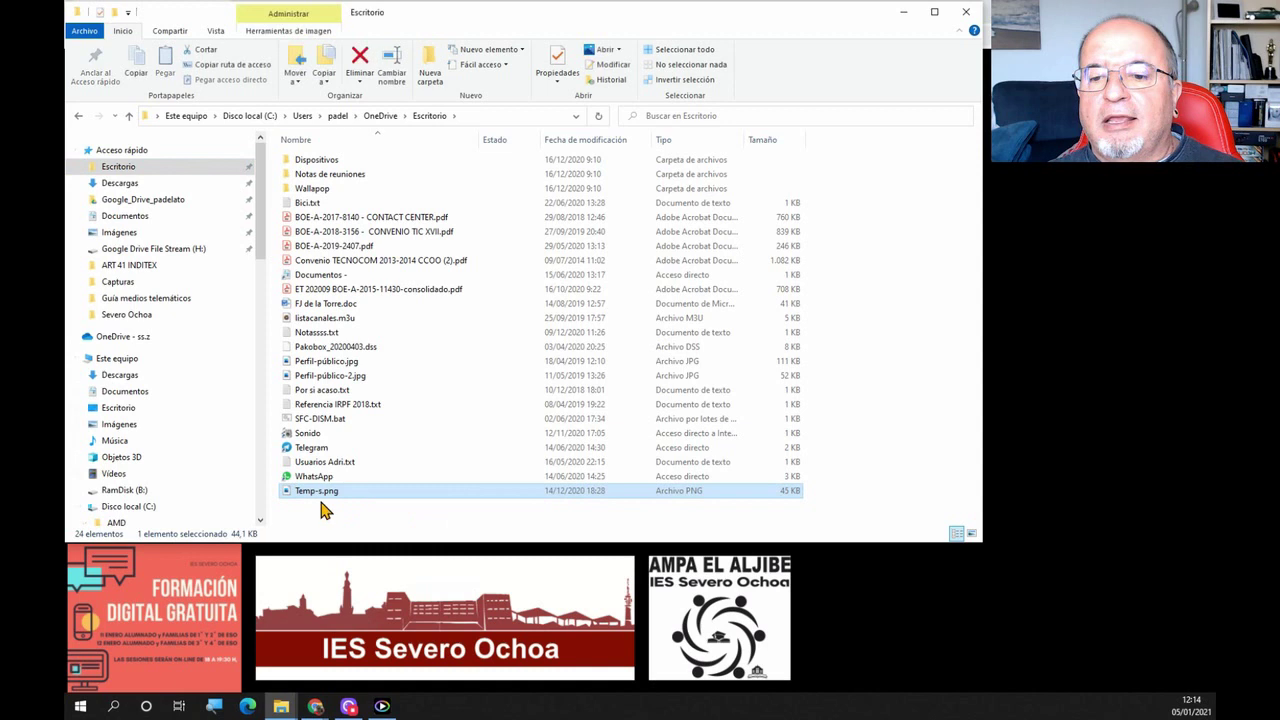
click(140, 219)
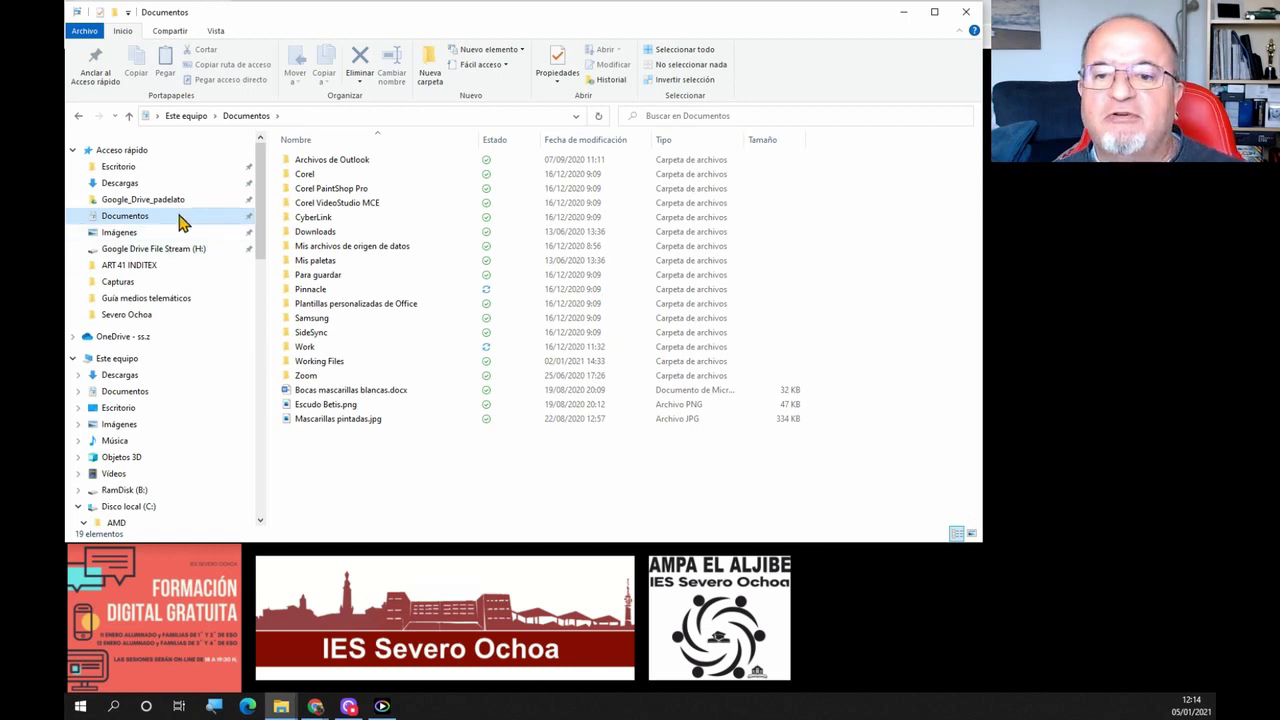
click(121, 168)
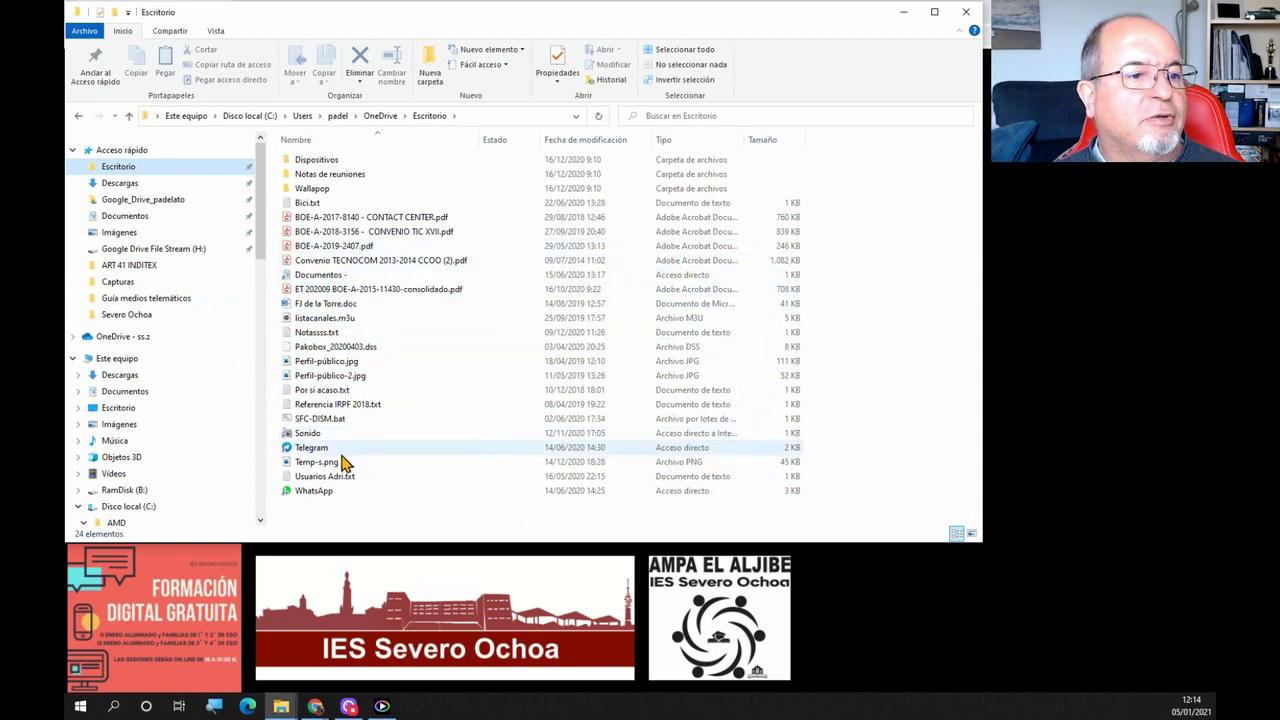
click(330, 465)
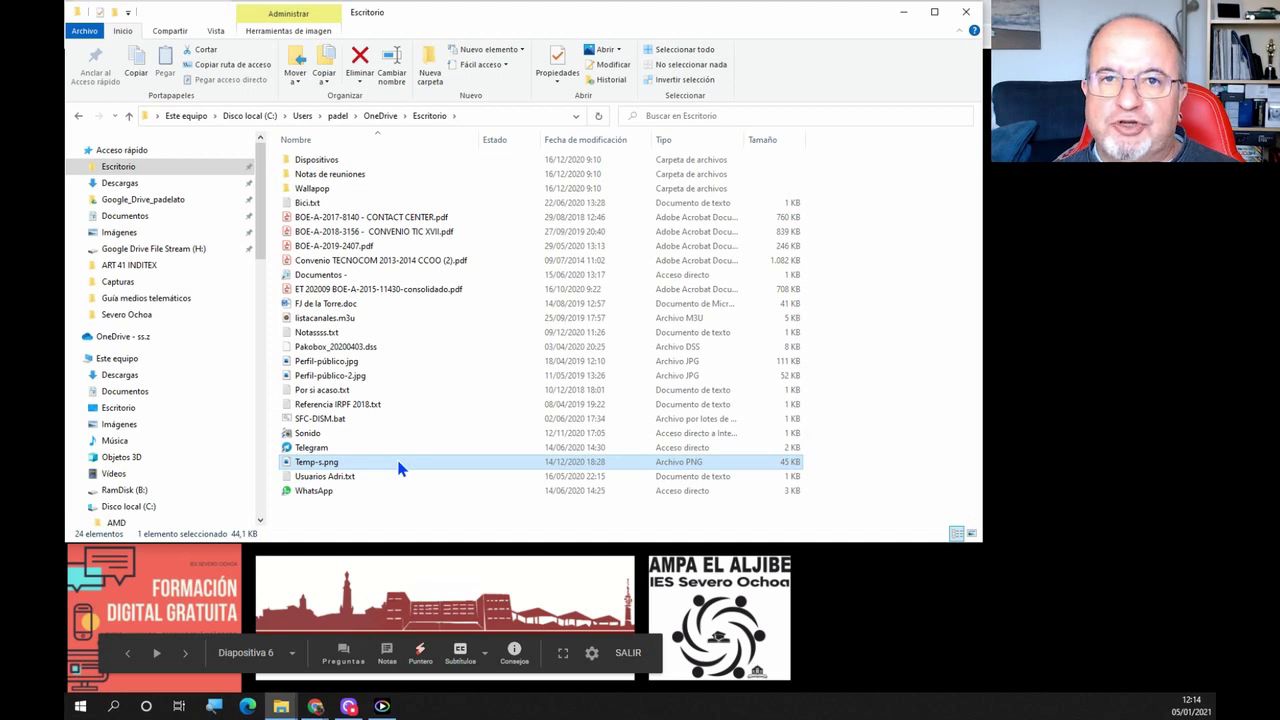
Shift-drag Temp-s.png from Escritorio onto Documentos so it is moved, not copied
drag(398, 468, 199, 227)
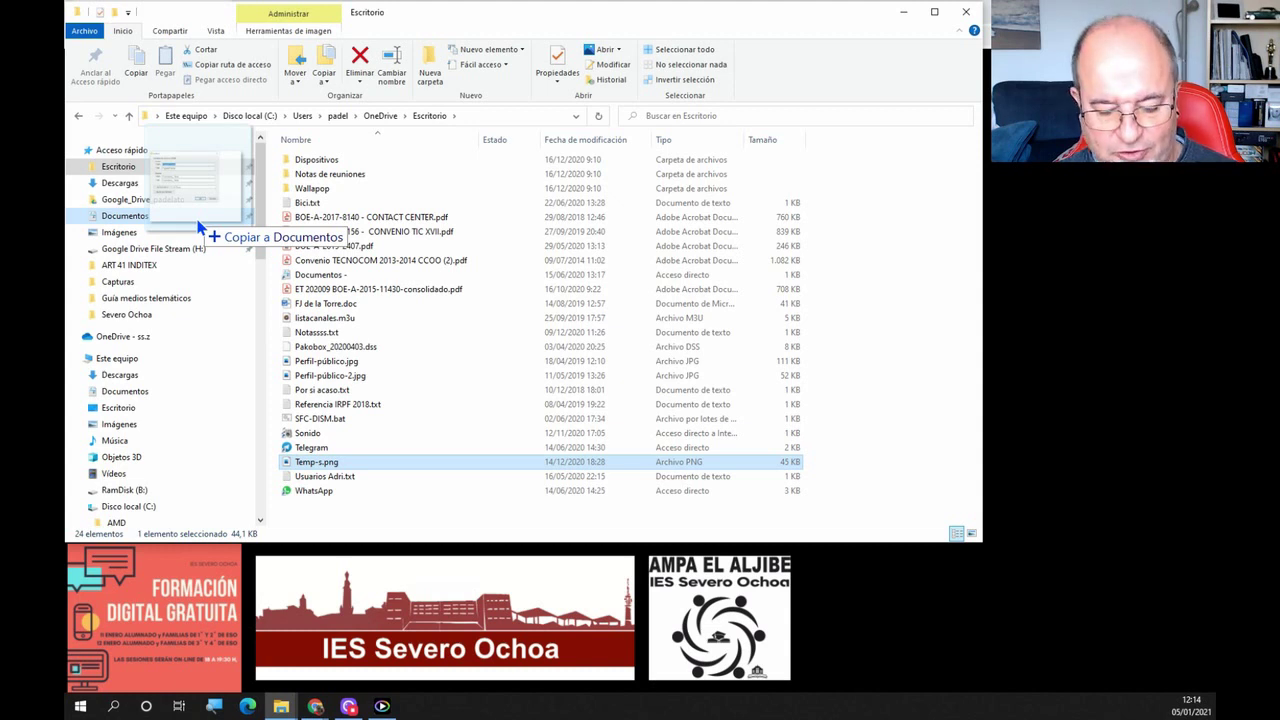
drag(198, 226, 198, 226)
key(shift)
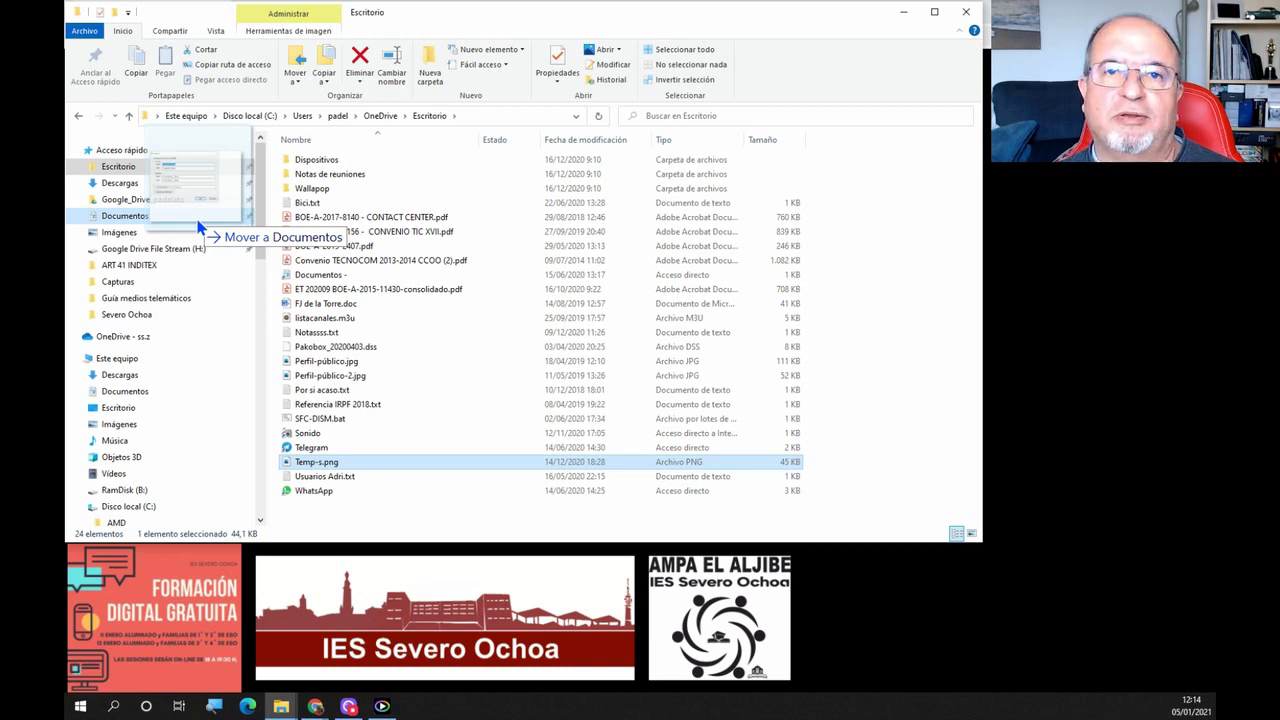
drag(198, 226, 212, 230)
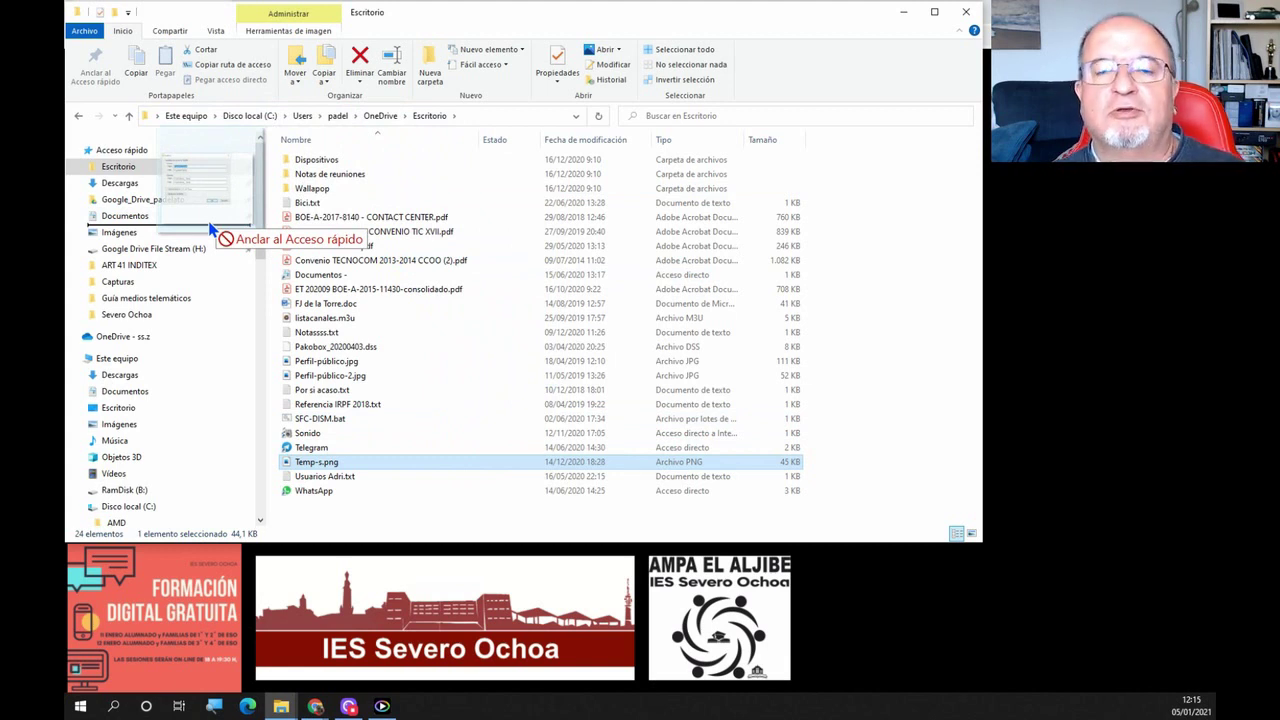
drag(210, 230, 214, 223)
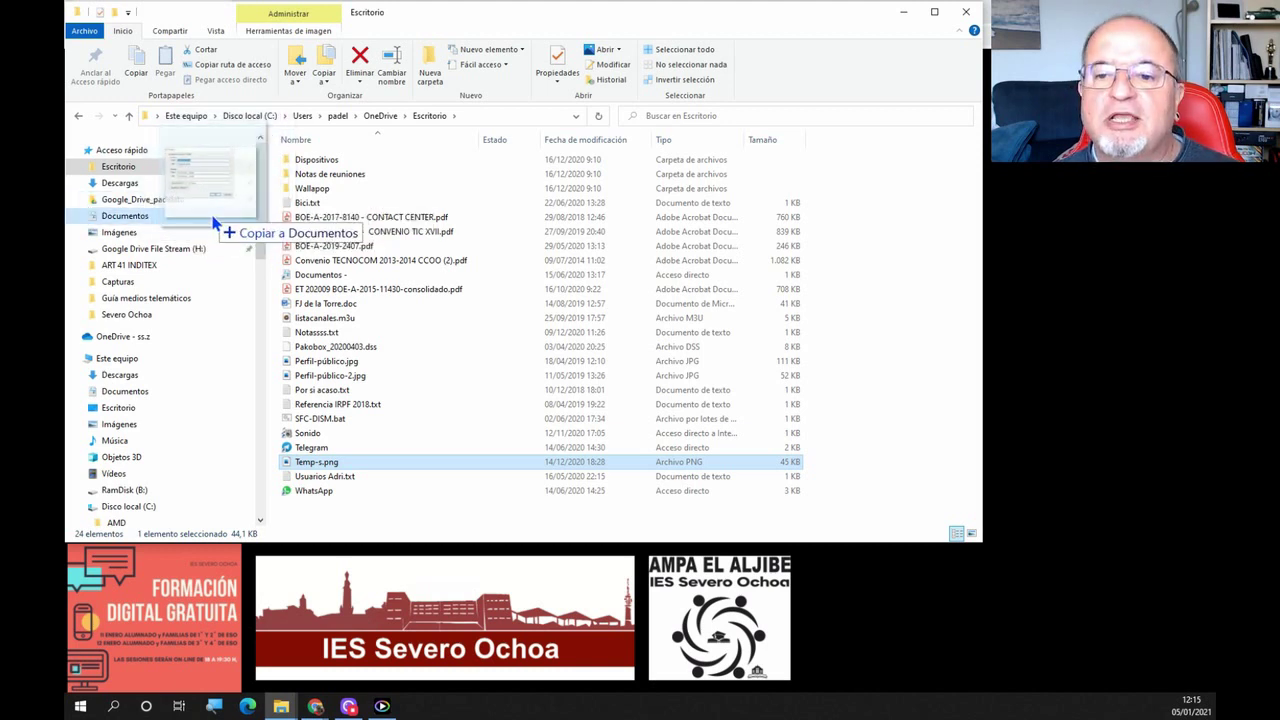
key(shift)
drag(214, 222, 214, 222)
key(shift)
key(shift)
key(shift)
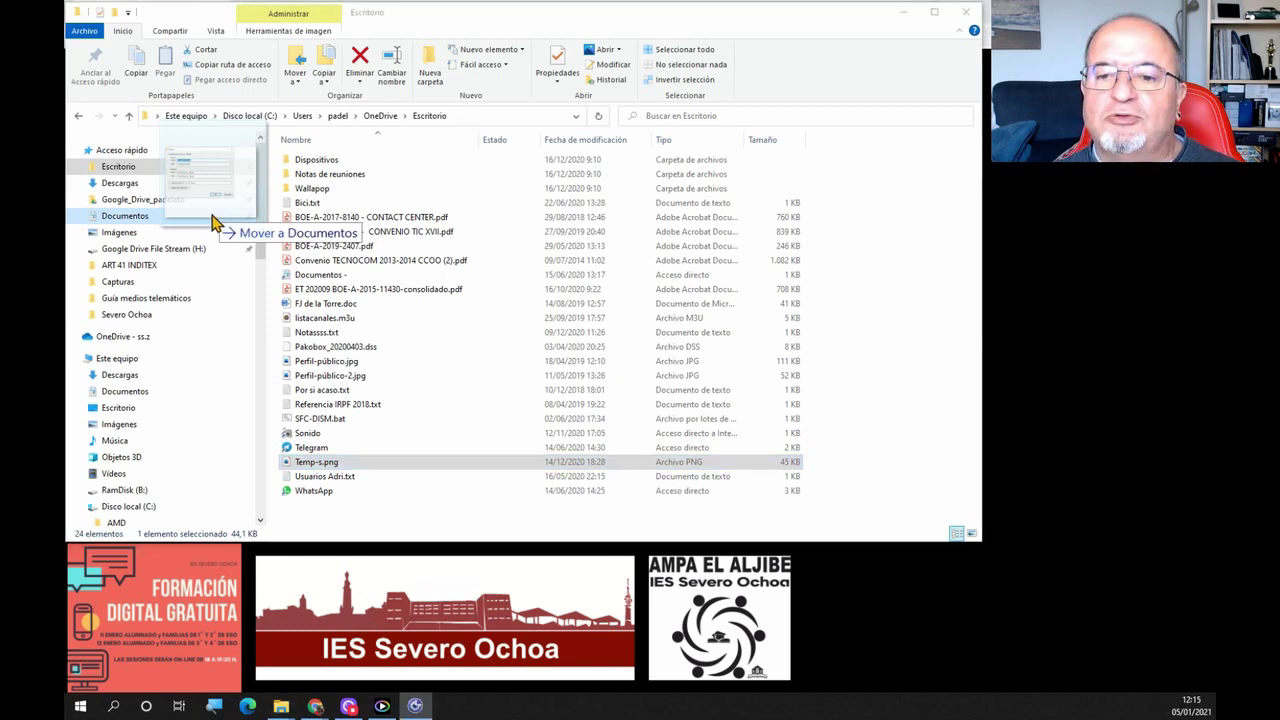
drag(214, 222, 220, 220)
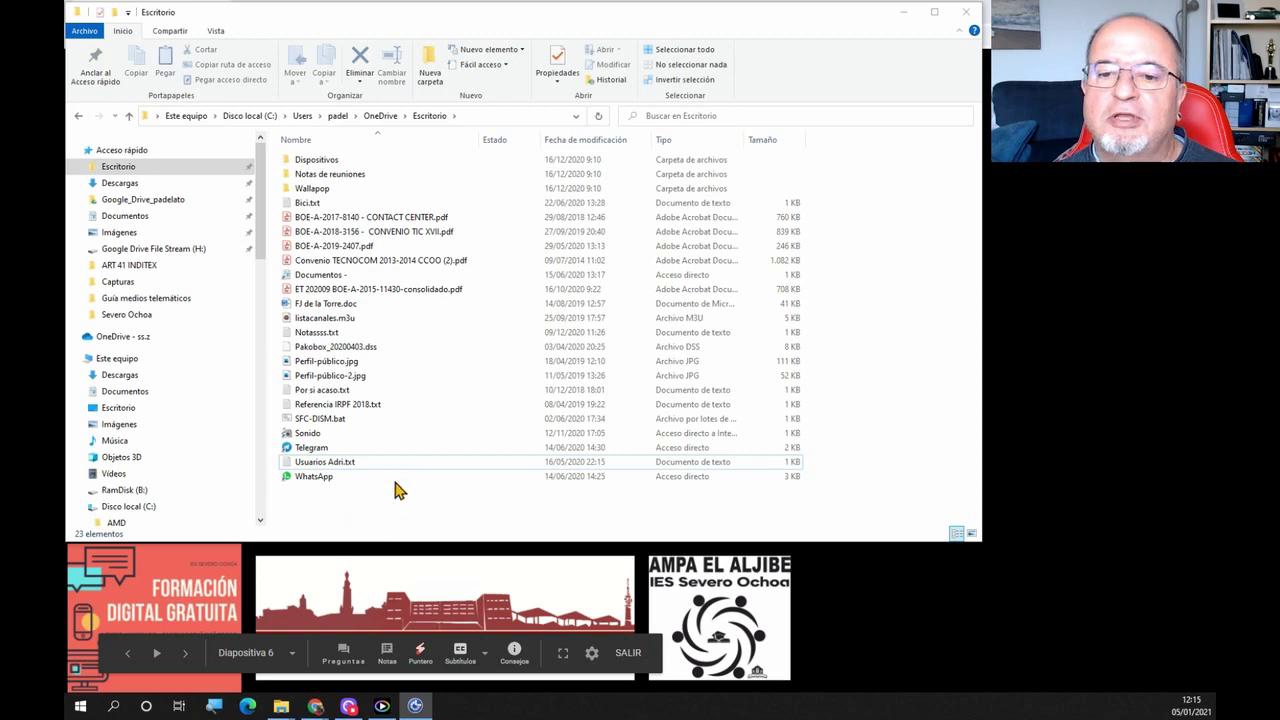
Return to the 'Configuración y Aplicaciones' slide and launch Configuración from the Start menu
key(alt+Tab)
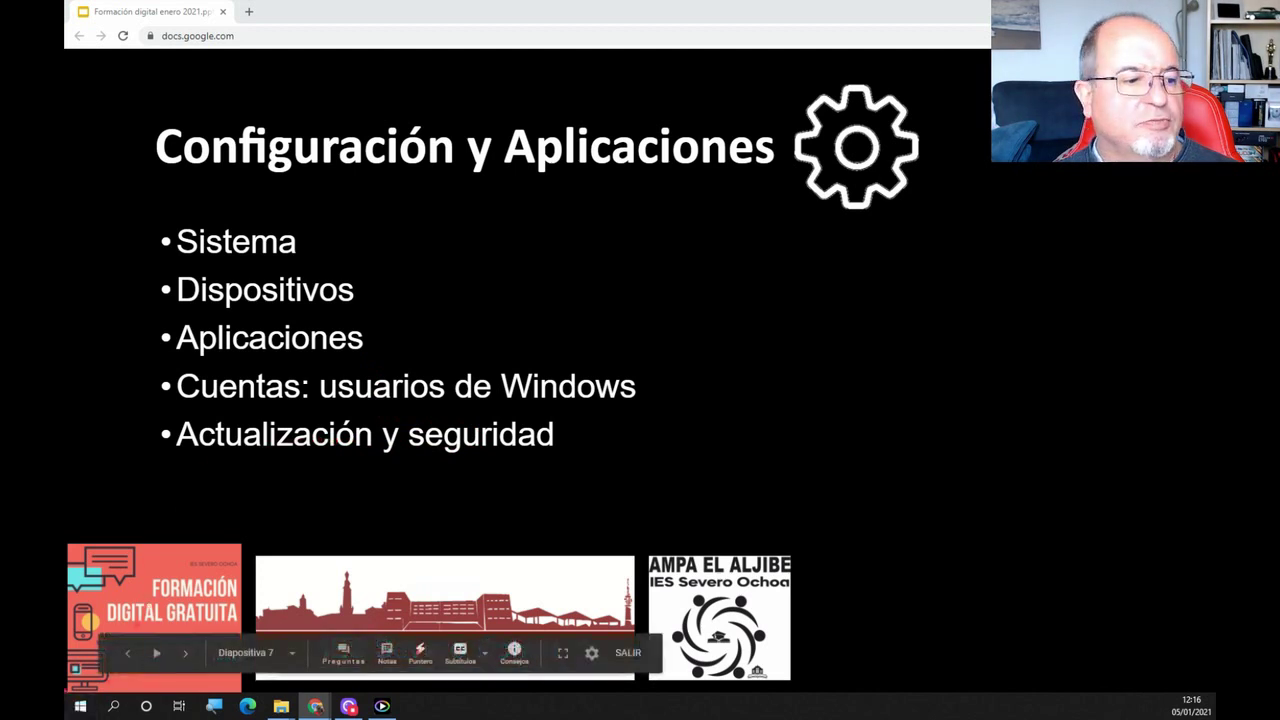
click(80, 707)
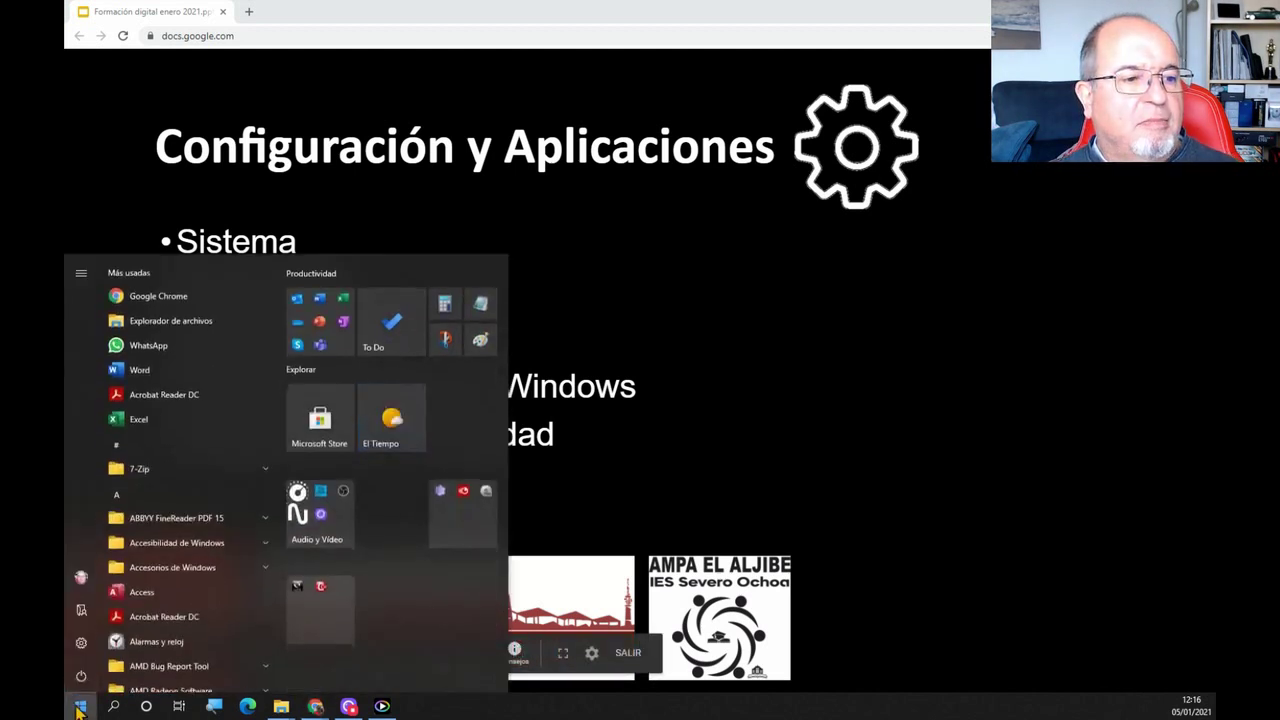
mouse_move(81, 657)
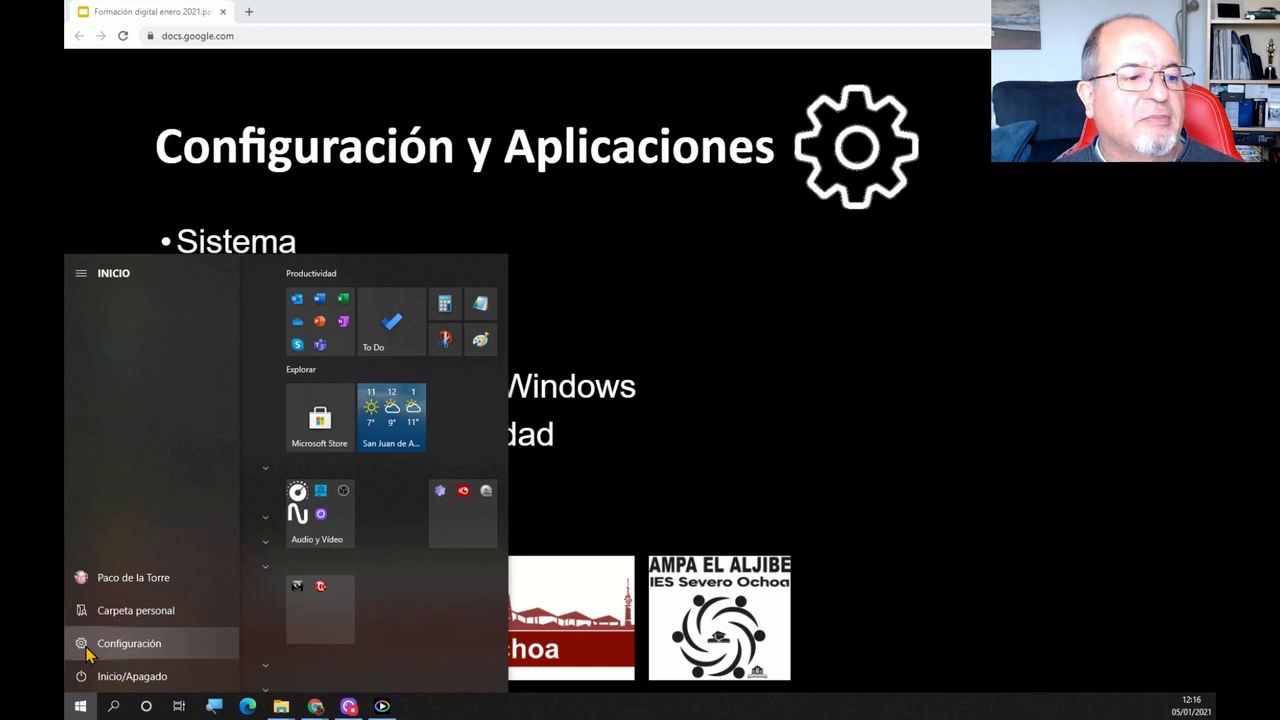
click(87, 646)
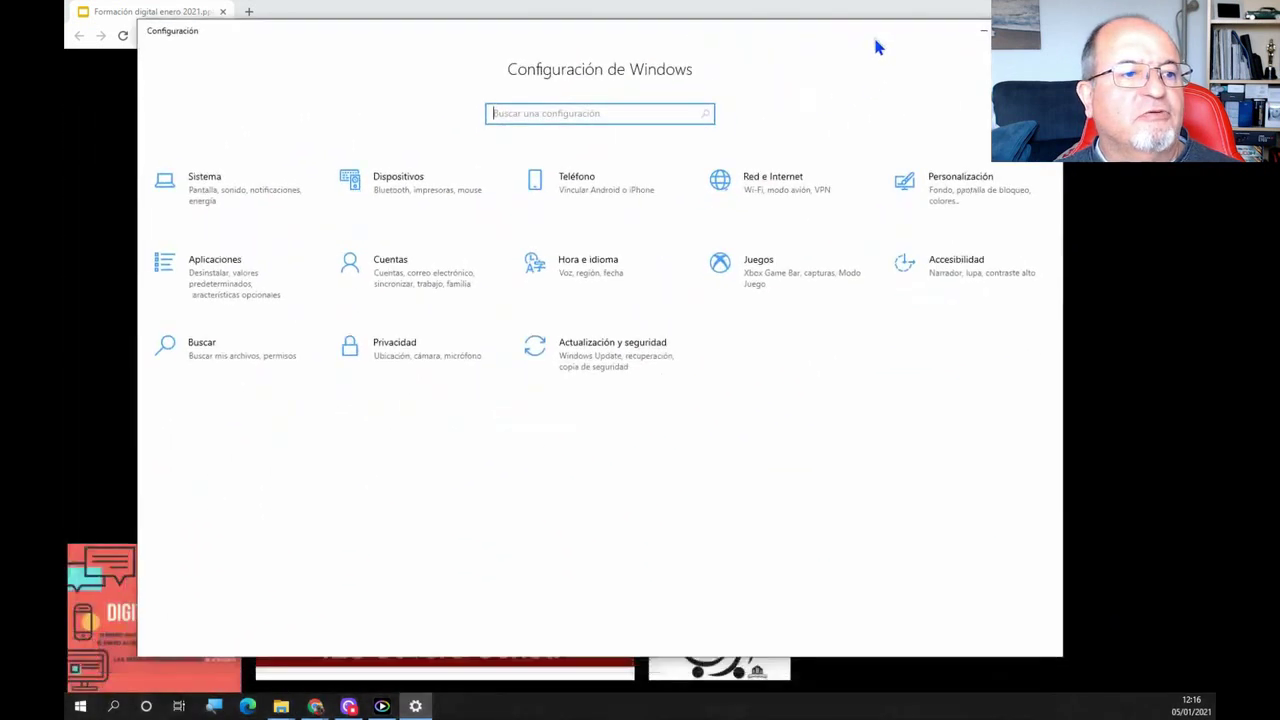
drag(876, 46, 853, 42)
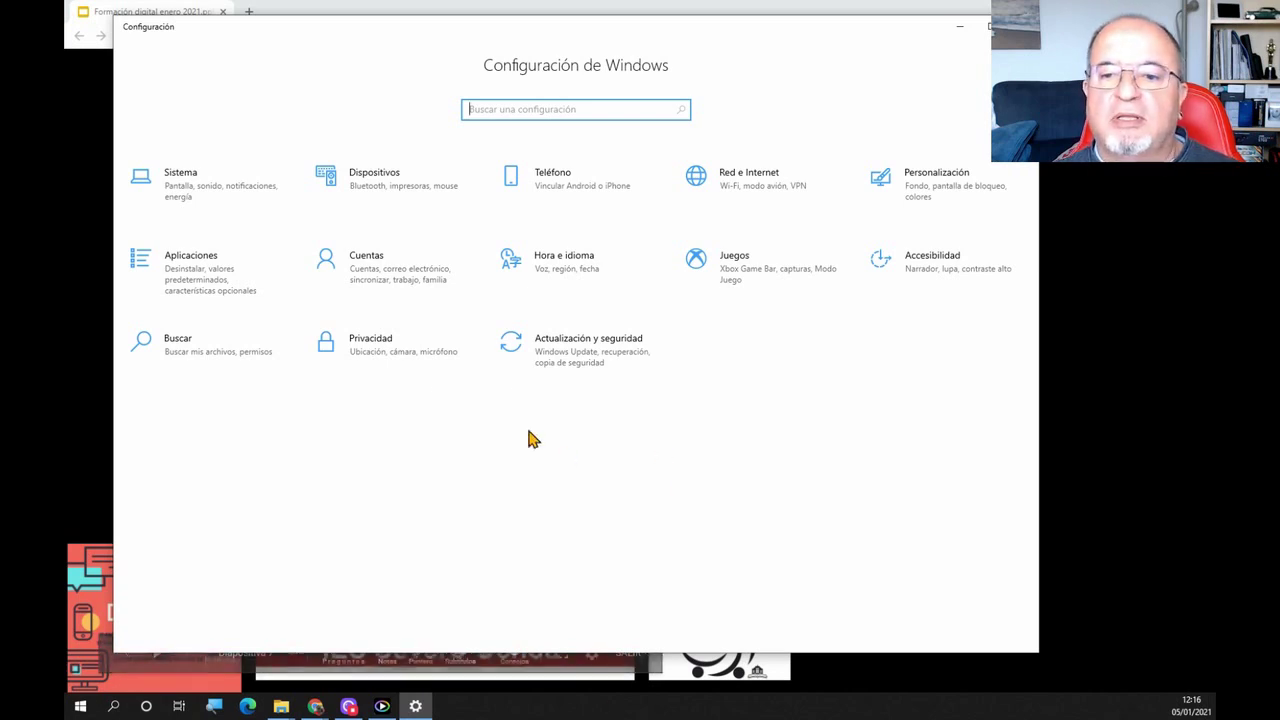
click(168, 202)
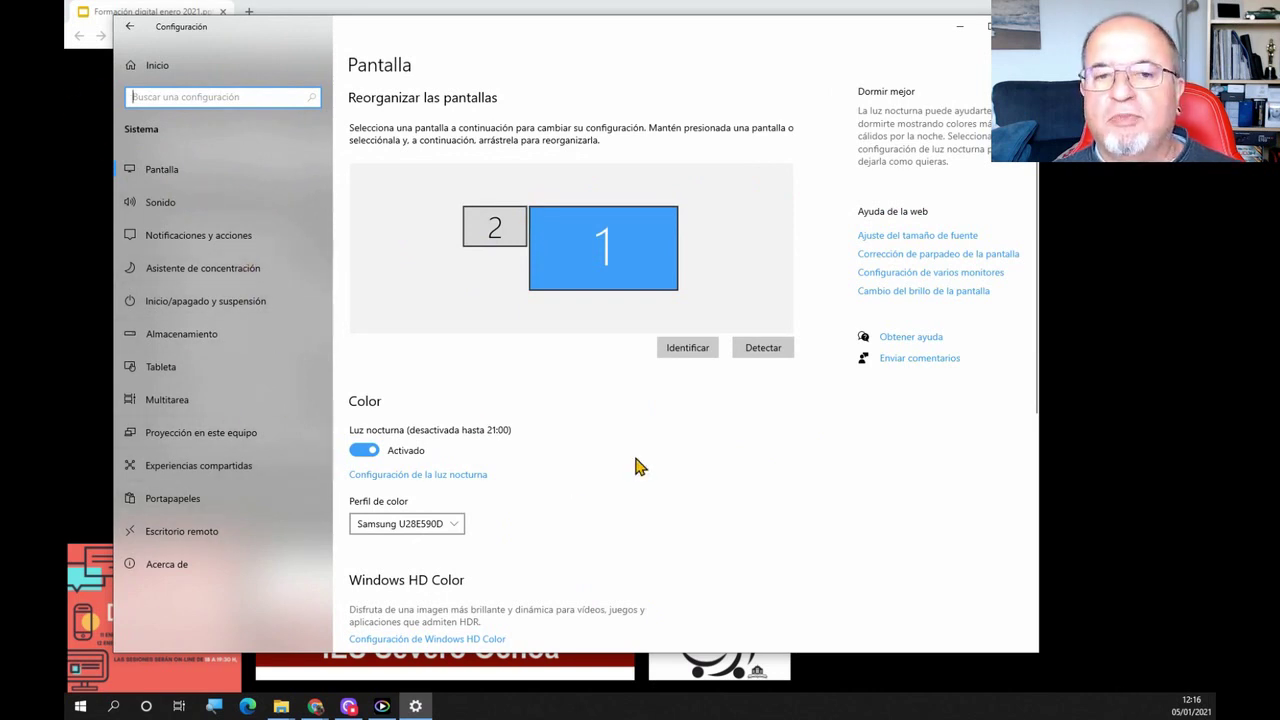
scroll(640, 466, down, 5)
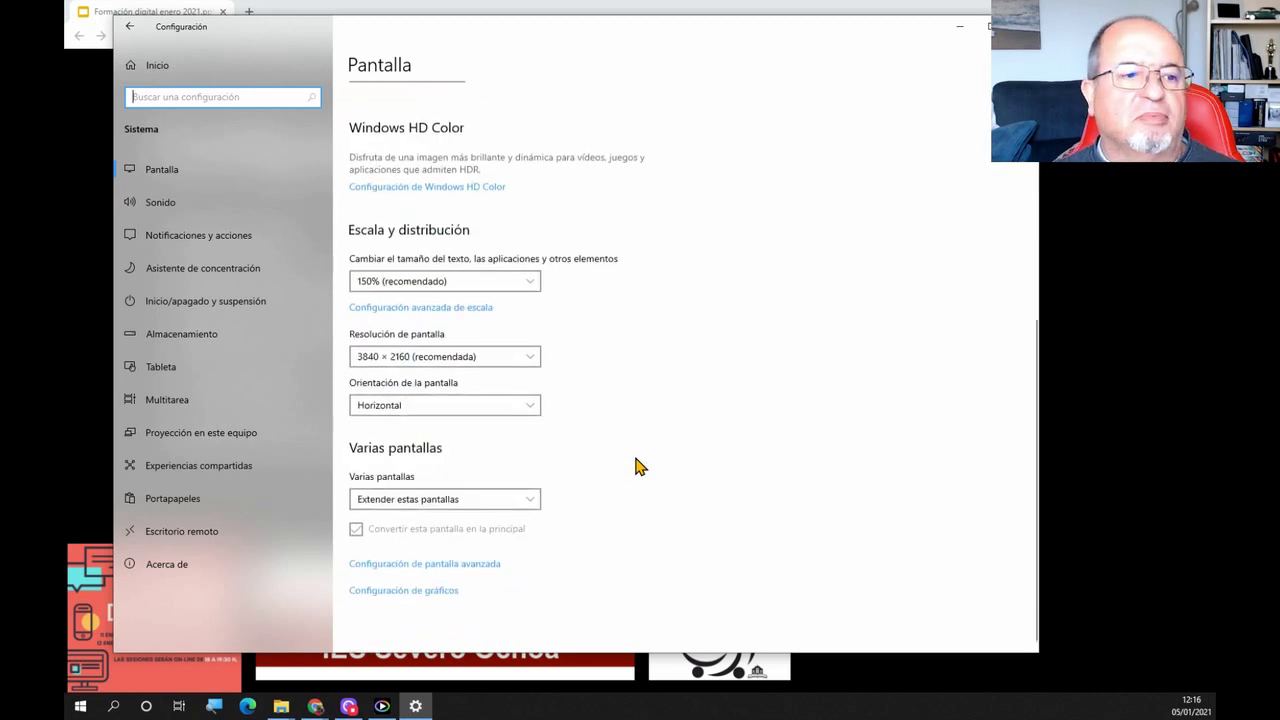
scroll(640, 466, up, 5)
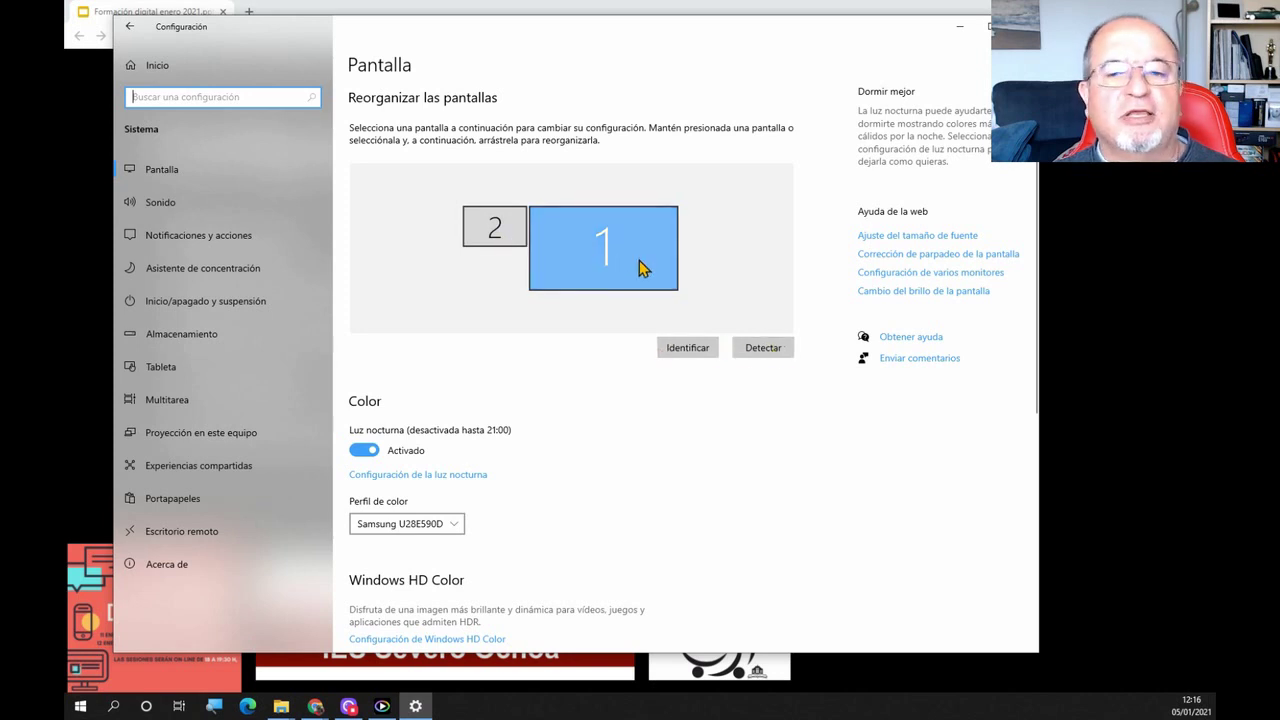
scroll(551, 480, down, 3)
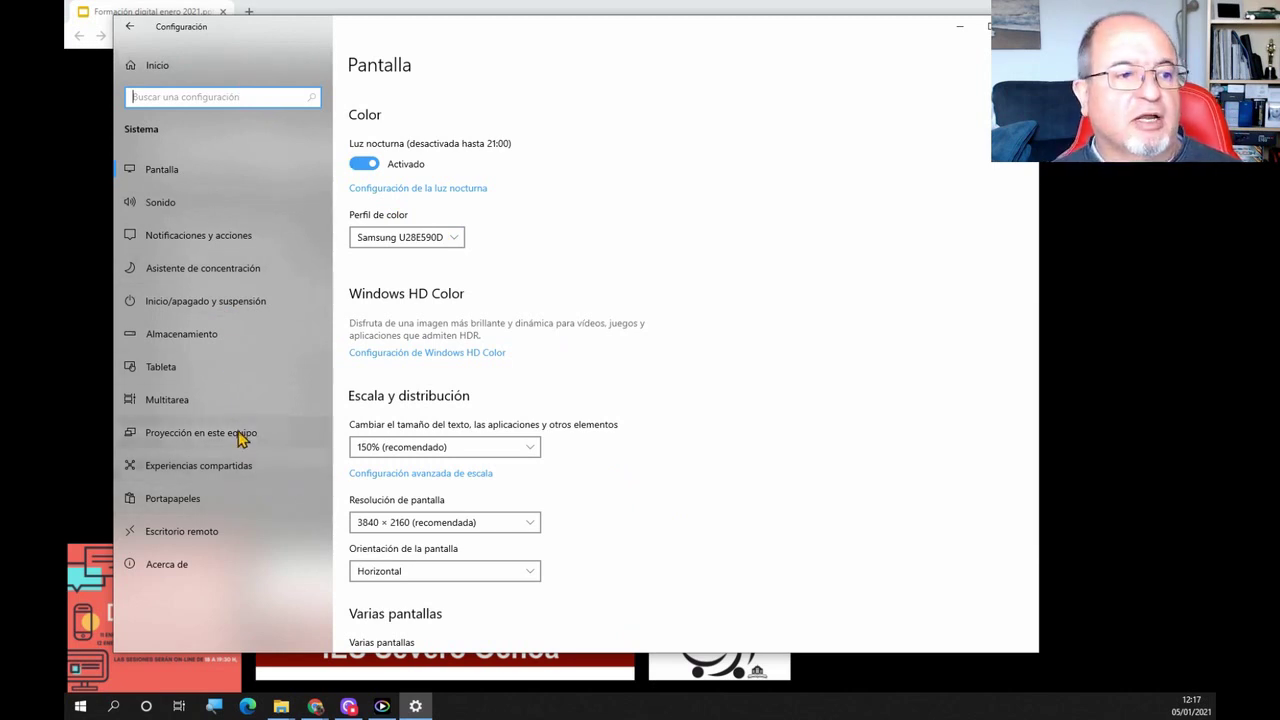
click(129, 30)
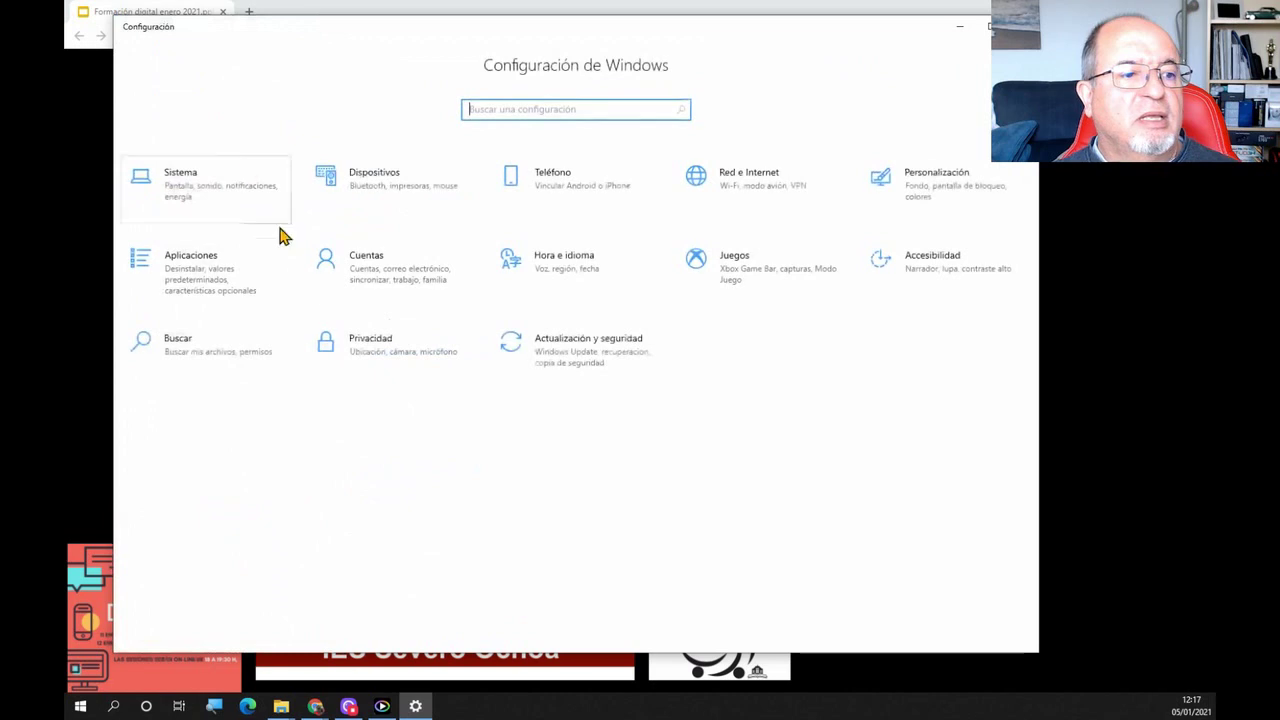
Go into Accessibility and reach the mouse pointer size and colour page
click(912, 263)
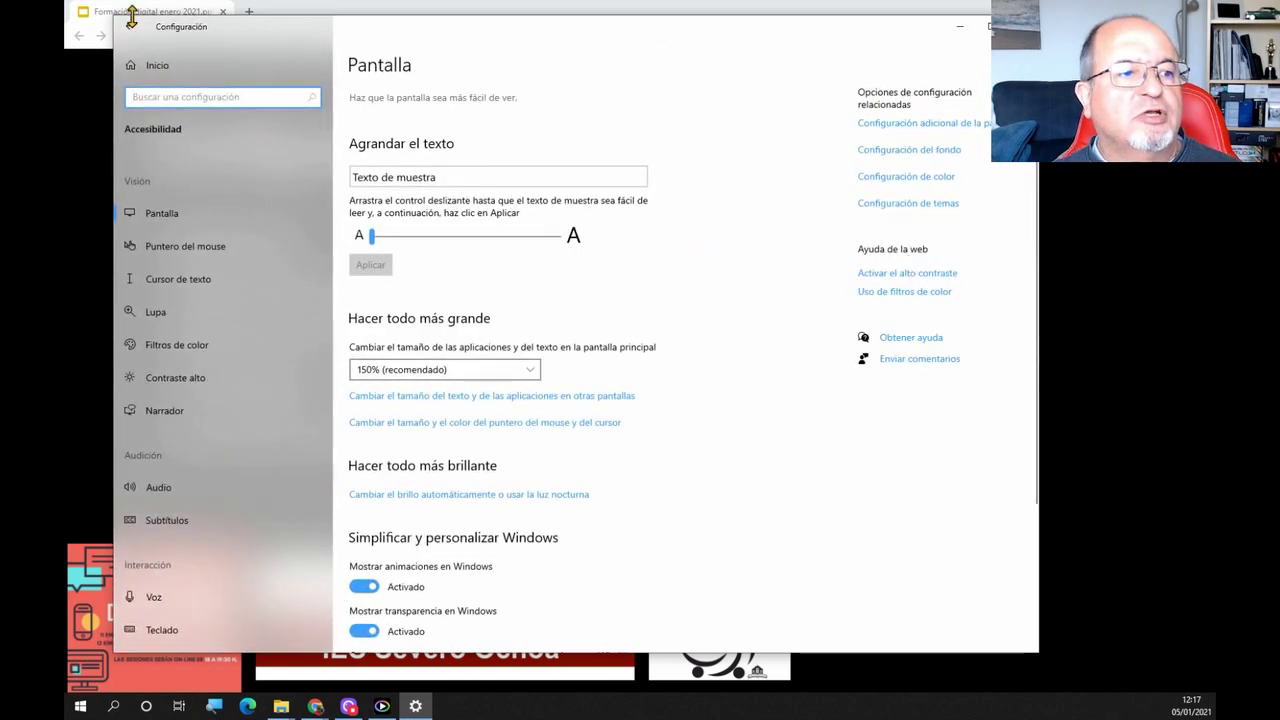
click(129, 27)
click(906, 264)
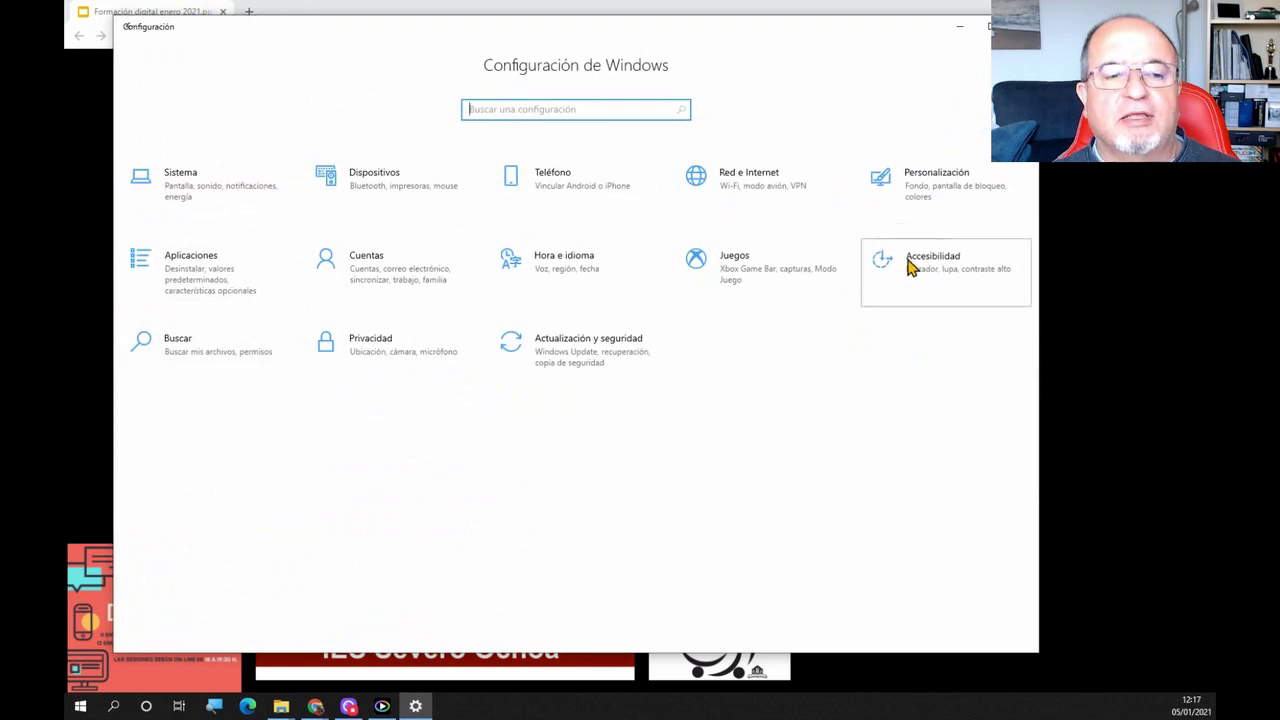
click(170, 256)
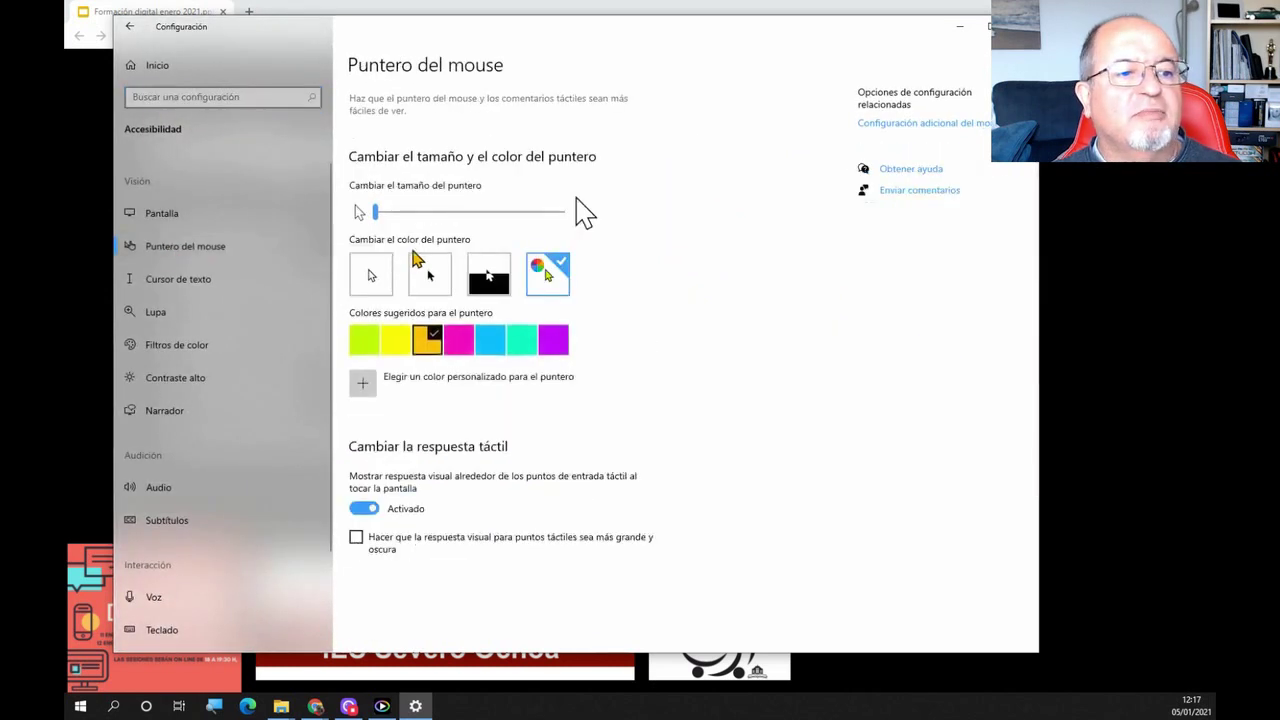
Resize the pointer to 12, then 11, try purple, settle on amber, and return home
drag(370, 212, 557, 215)
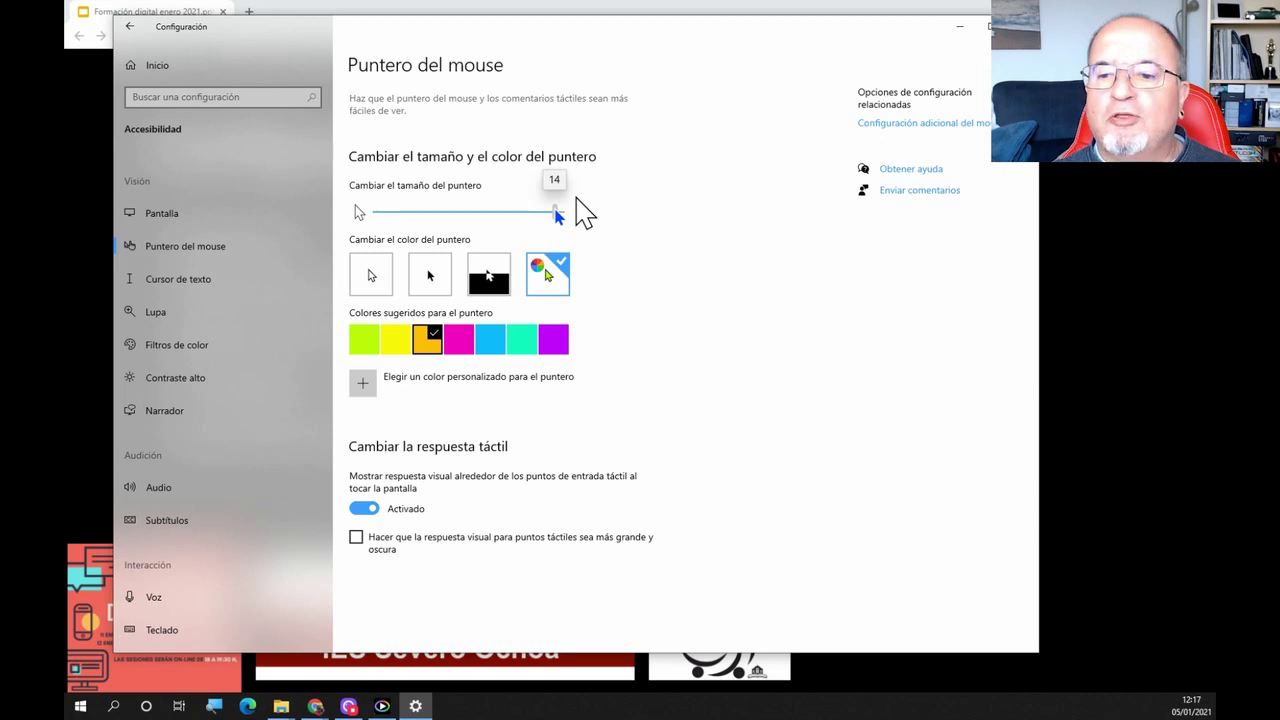
drag(558, 215, 372, 226)
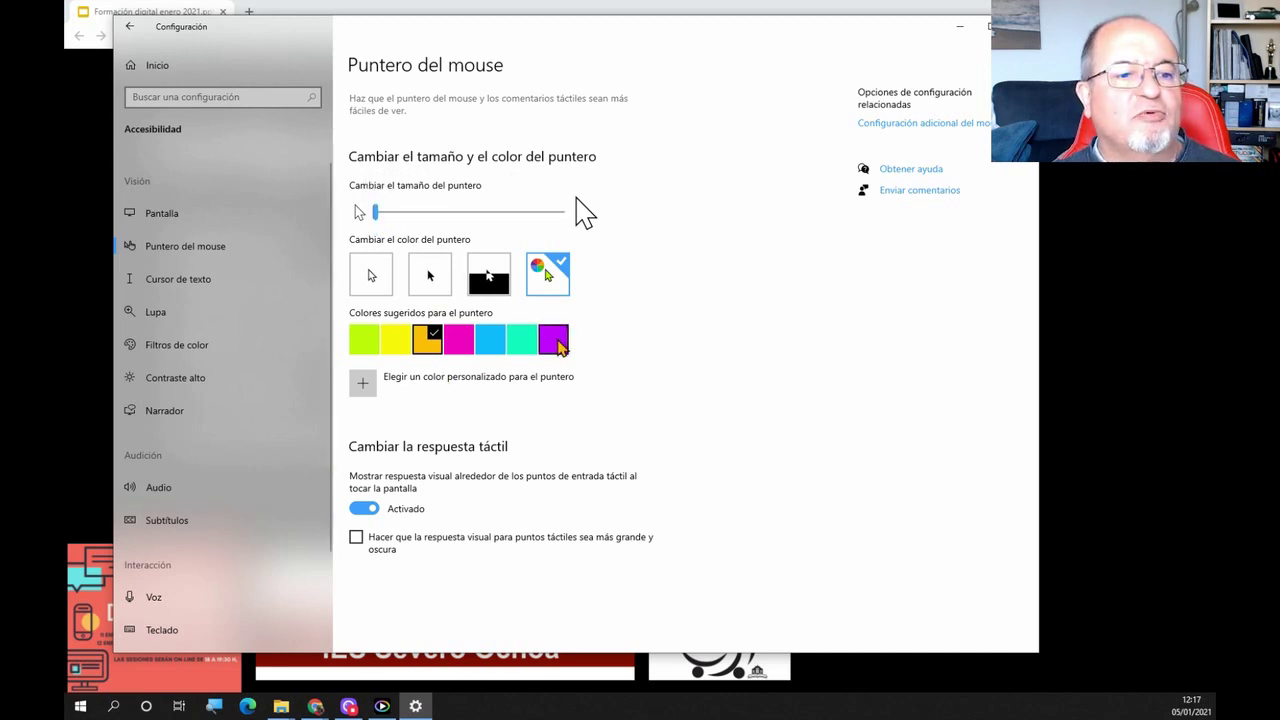
click(556, 341)
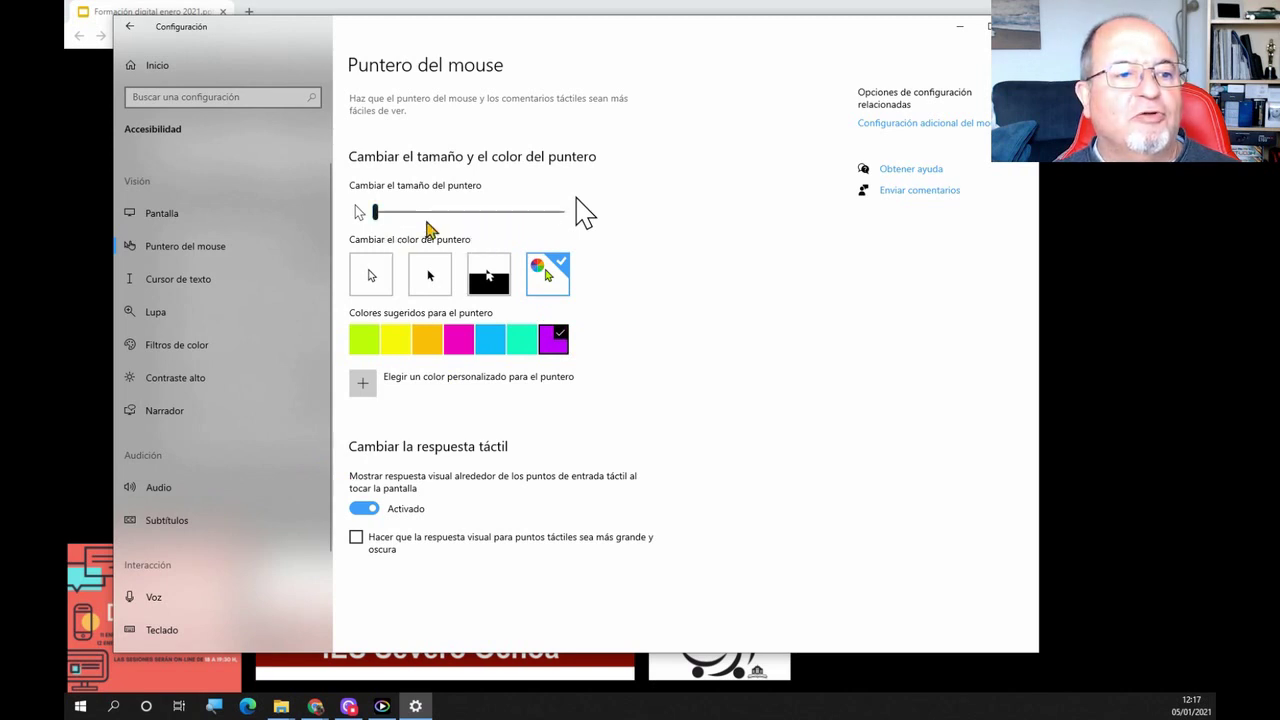
click(432, 342)
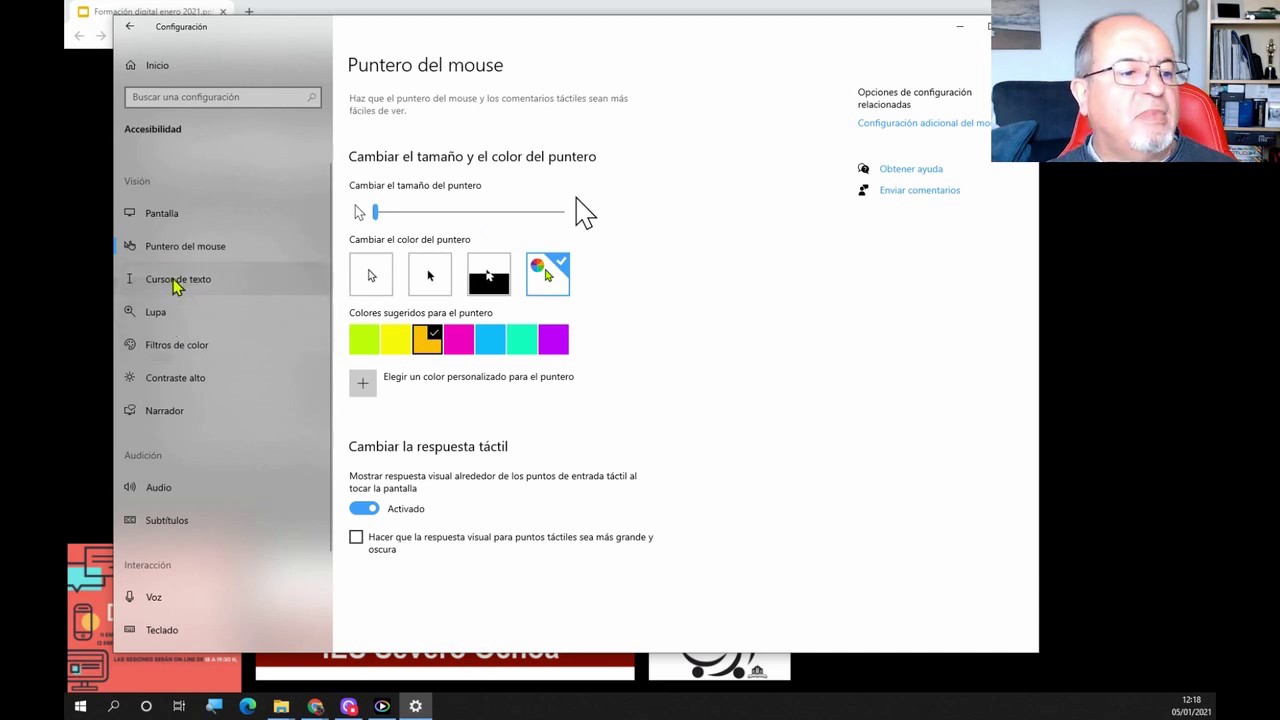
click(130, 28)
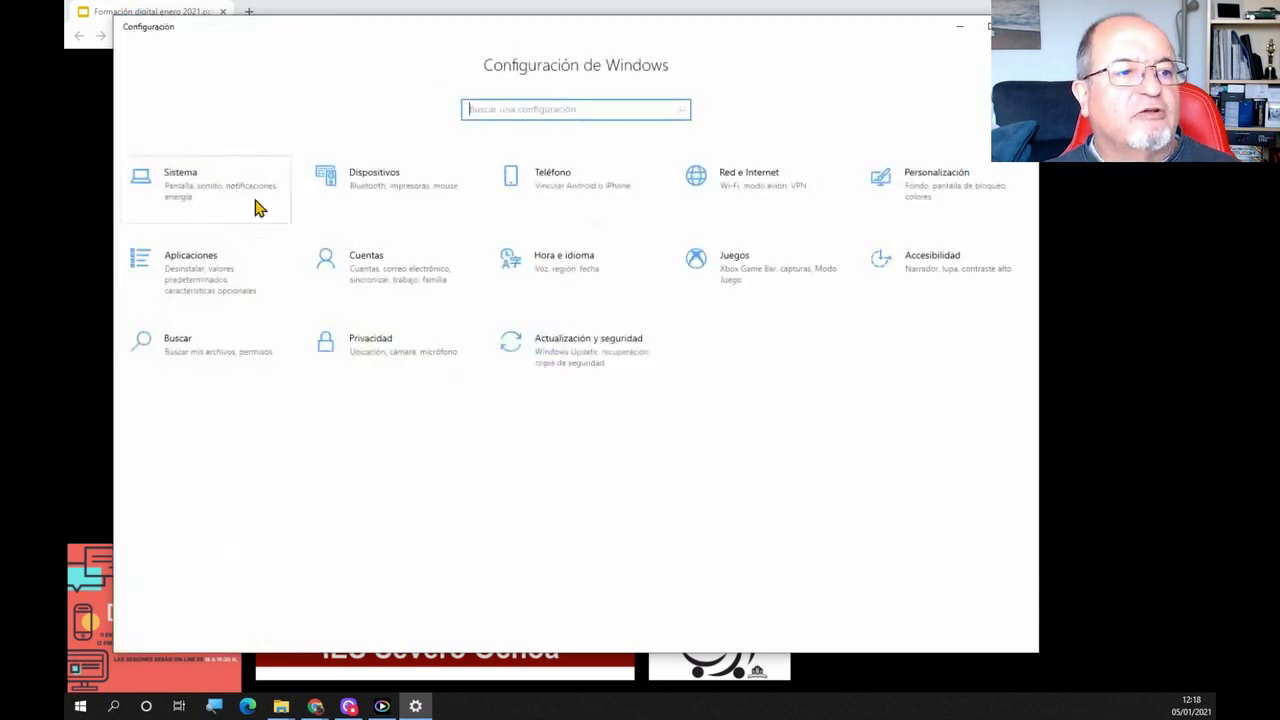
click(365, 200)
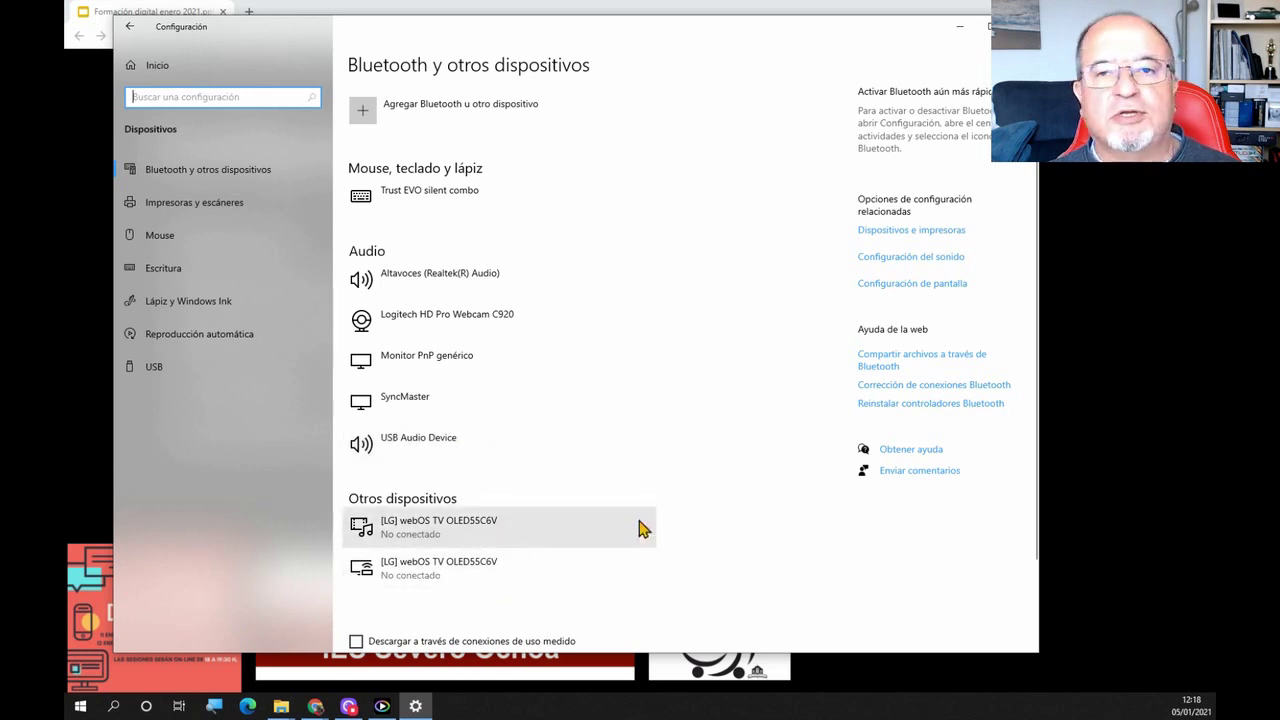
scroll(608, 562, down, 2)
scroll(560, 370, up, 2)
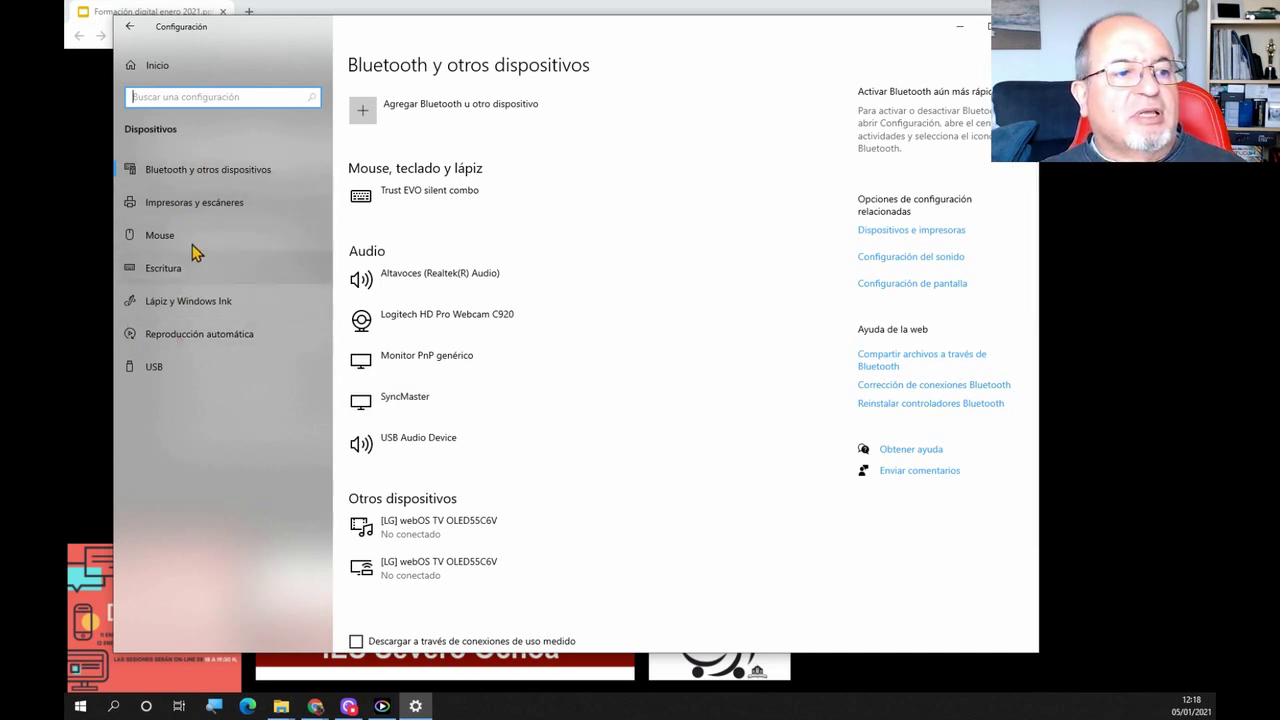
click(203, 204)
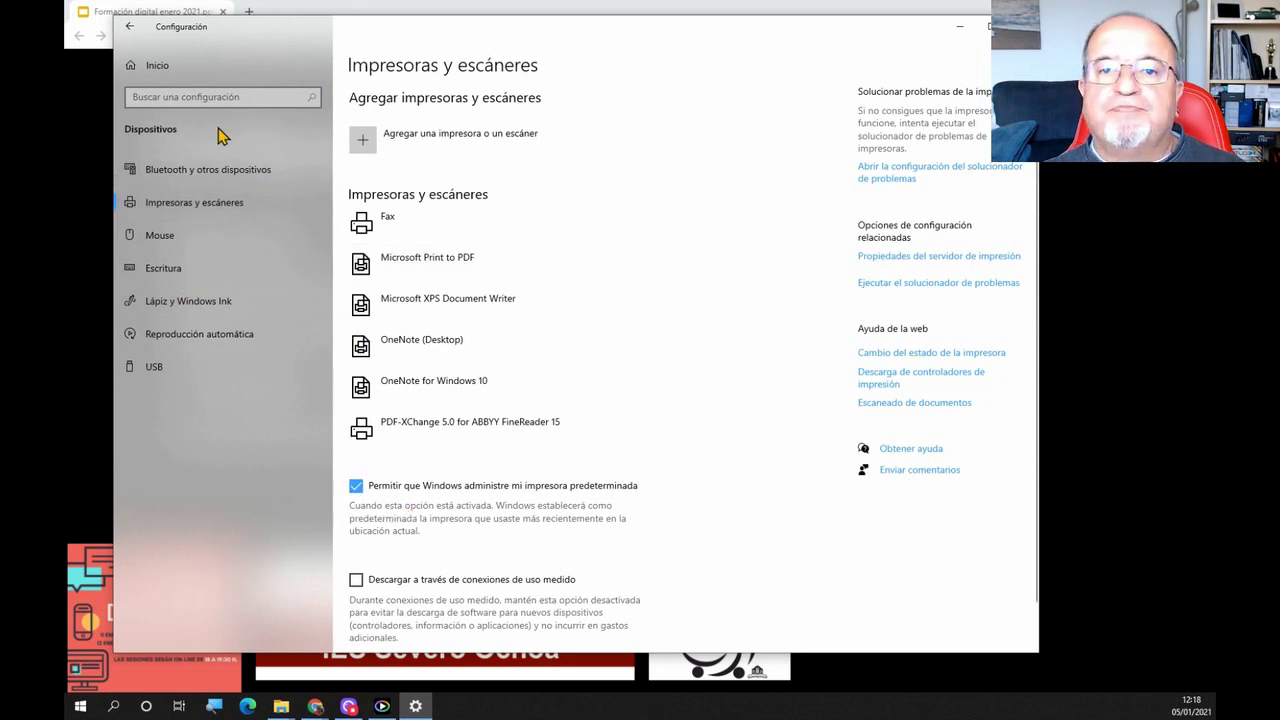
click(130, 30)
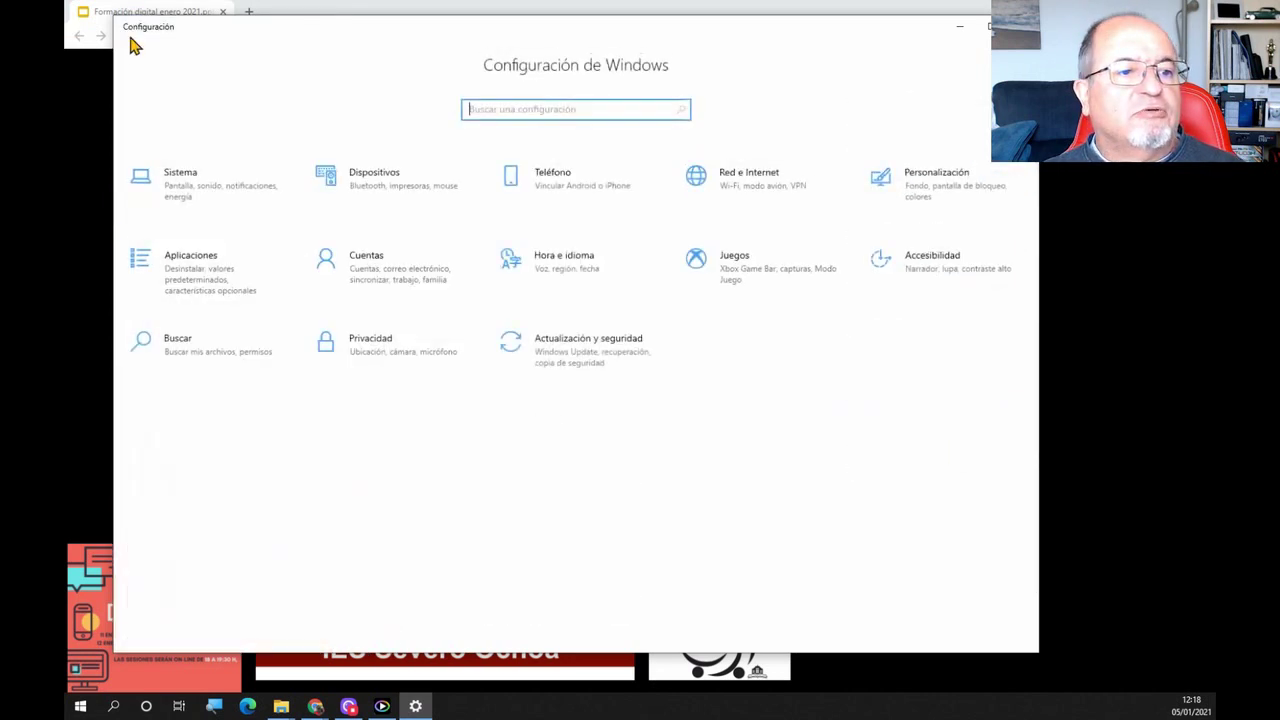
Scroll through all 130 apps in Aplicaciones y características to the end, then bring up Start
click(190, 280)
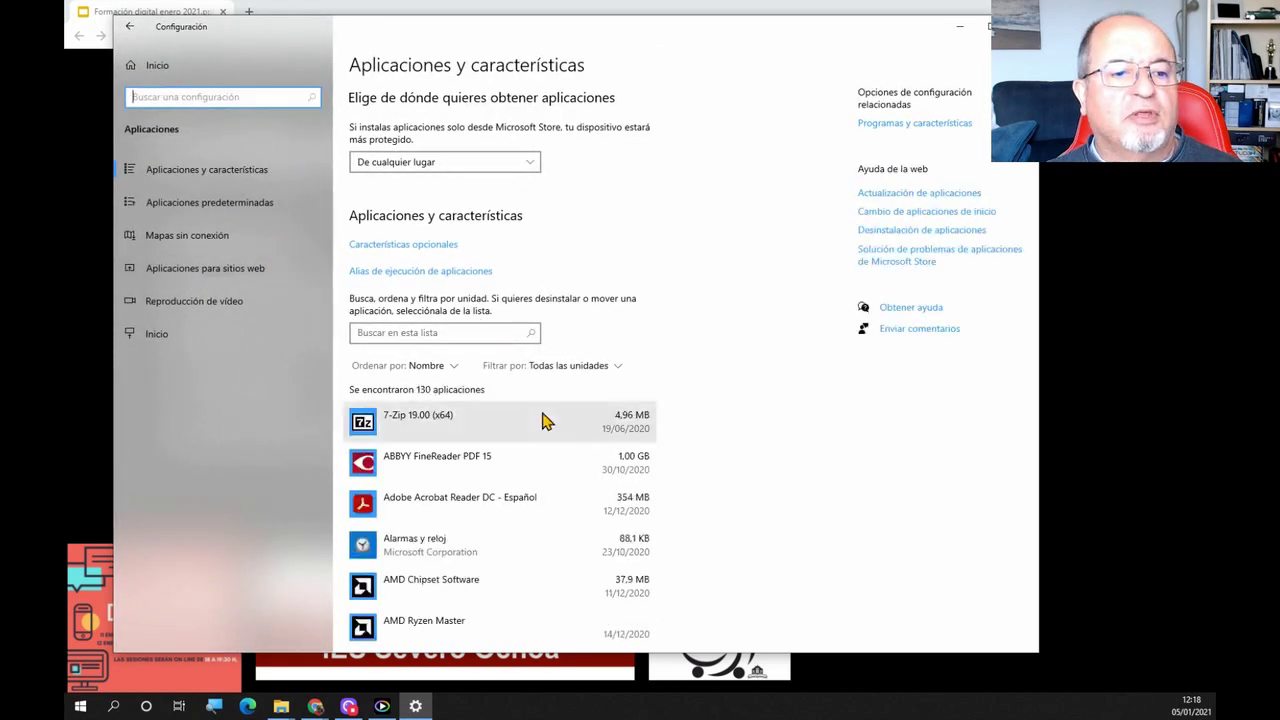
scroll(549, 405, down, 3)
scroll(549, 405, down, 15)
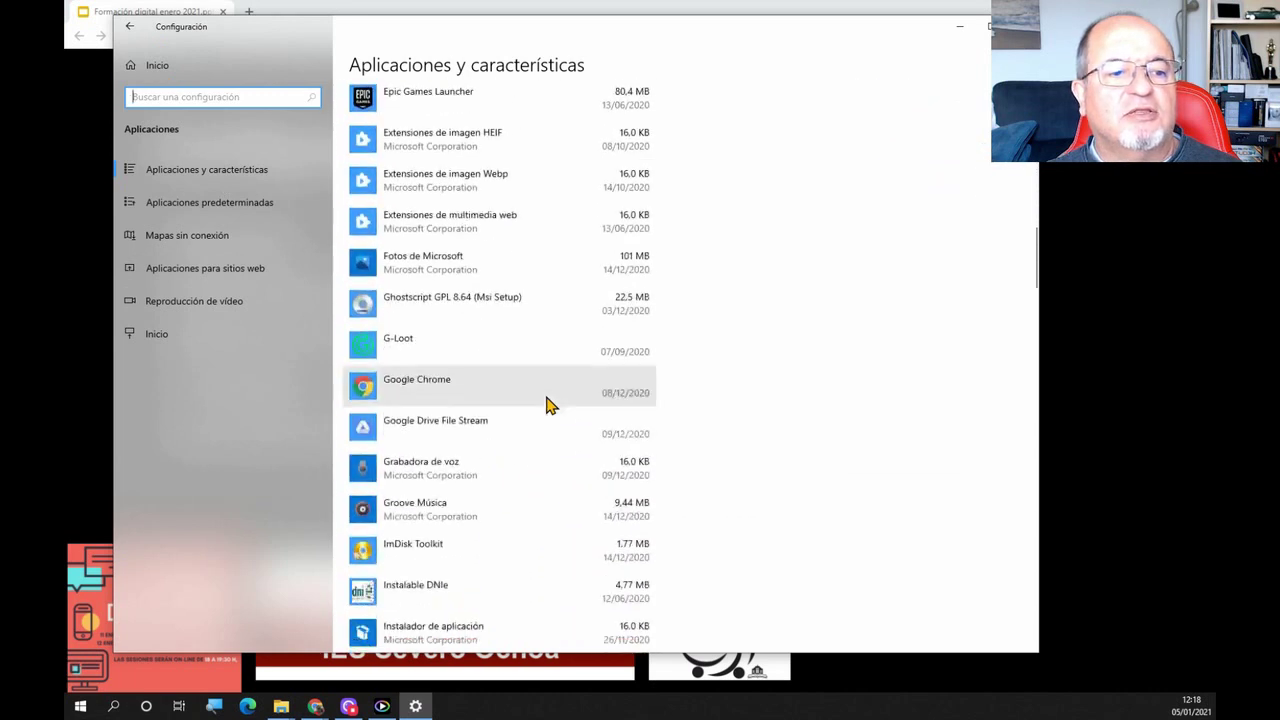
scroll(549, 405, down, 18)
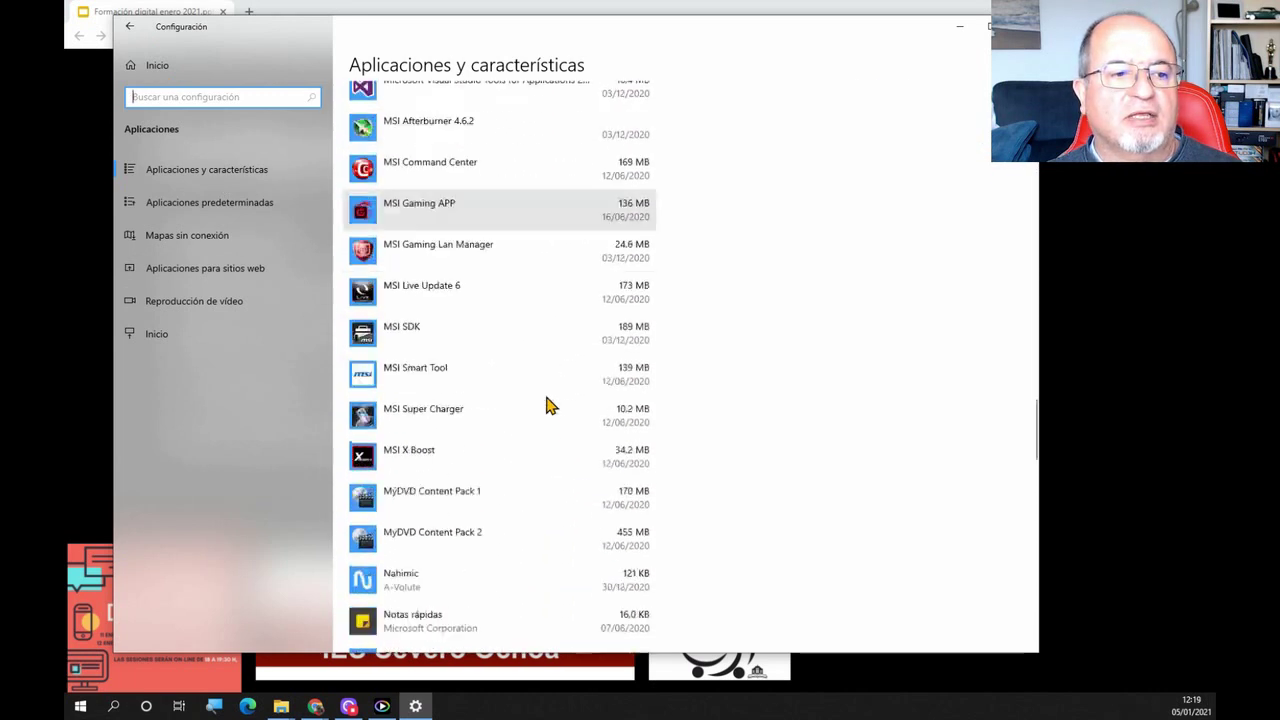
scroll(549, 405, down, 12)
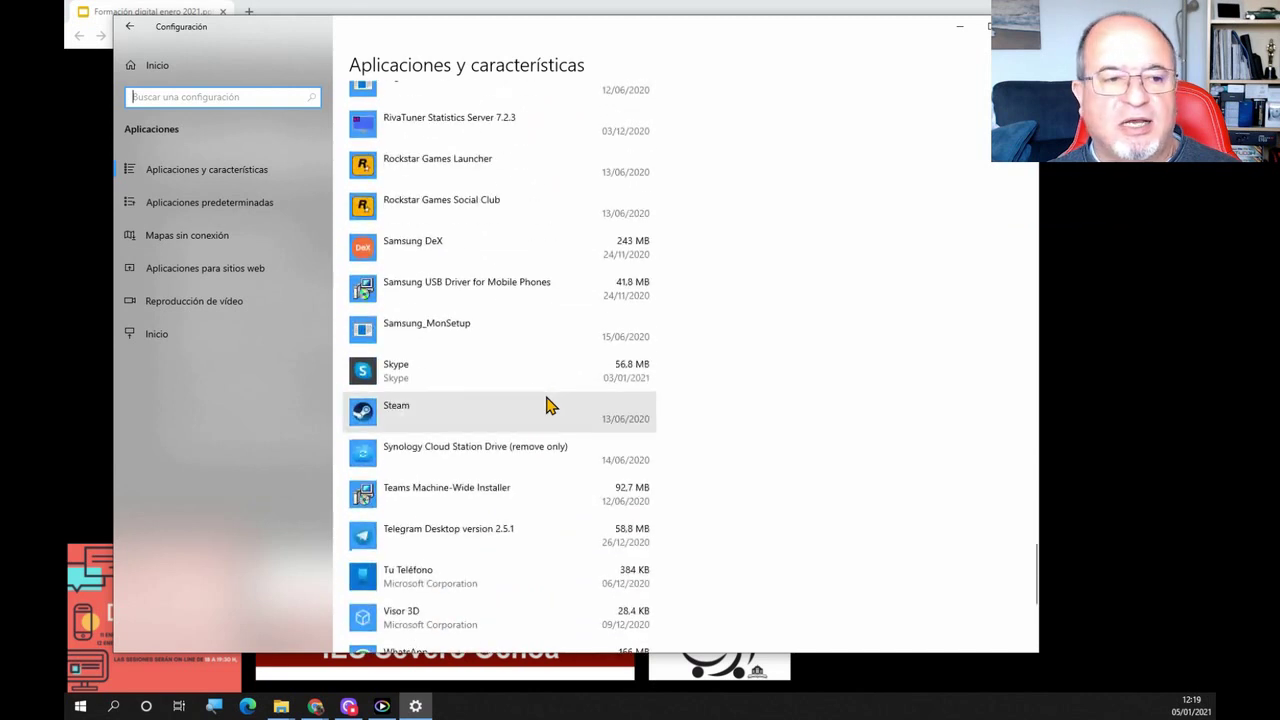
scroll(549, 391, down, 5)
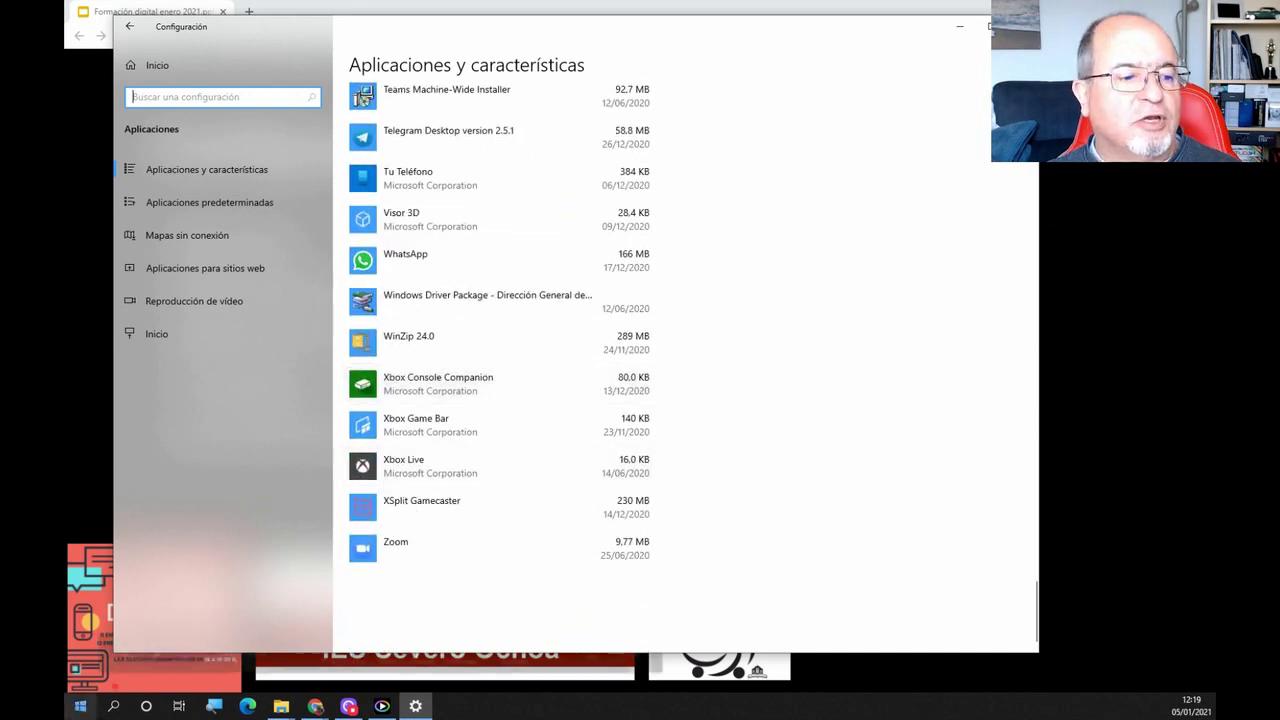
click(81, 706)
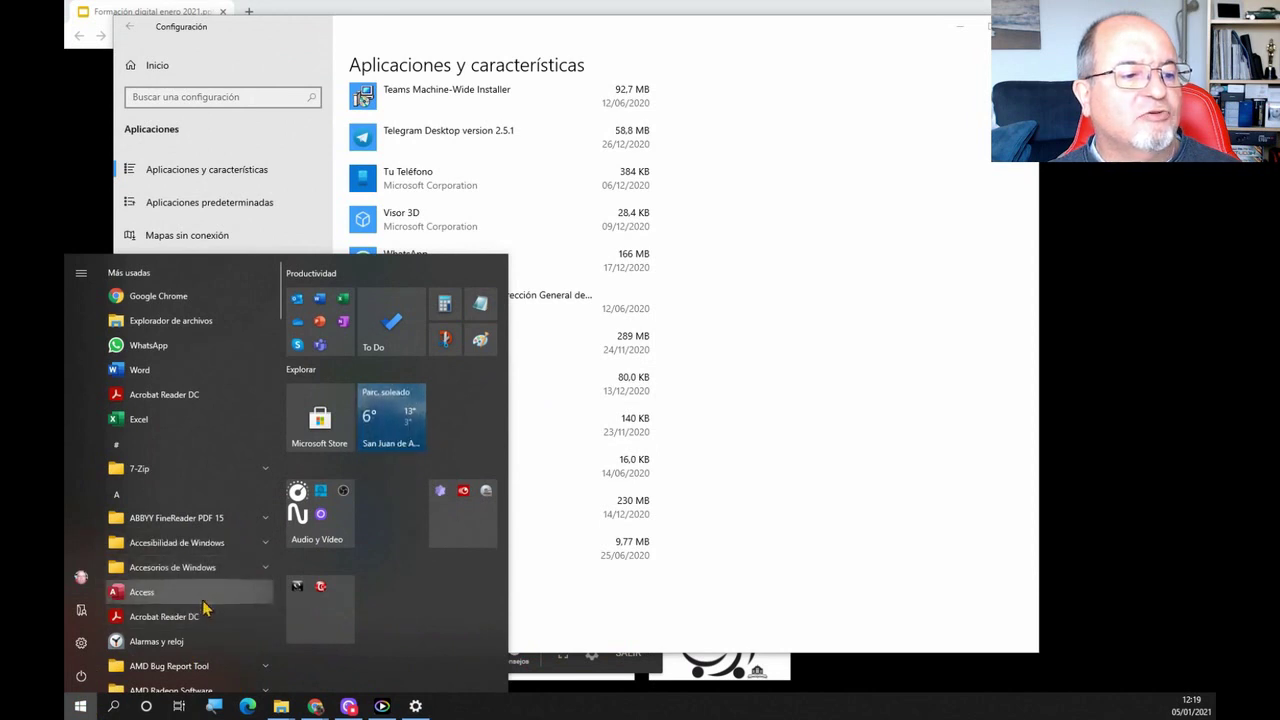
Check the Epic Games Launcher context options in the Start app list, then dismiss Start
scroll(200, 625, down, 2)
scroll(200, 625, down, 8)
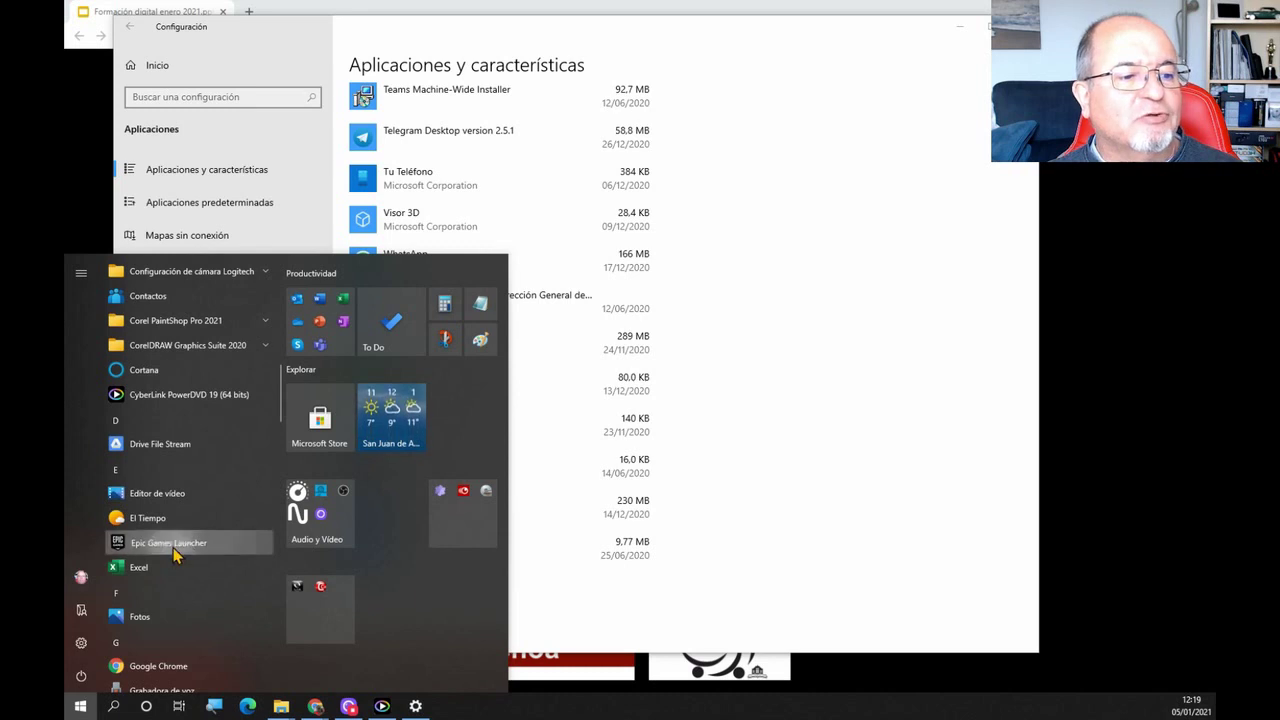
right_click(175, 548)
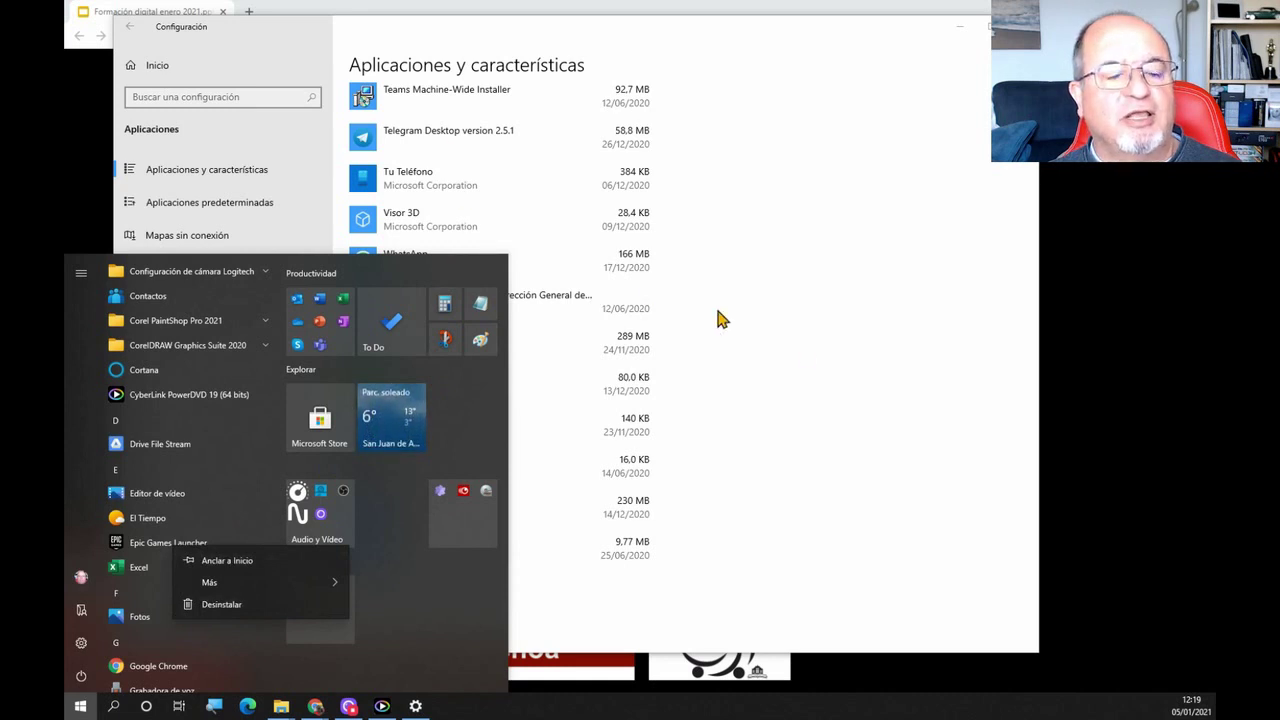
key(Escape)
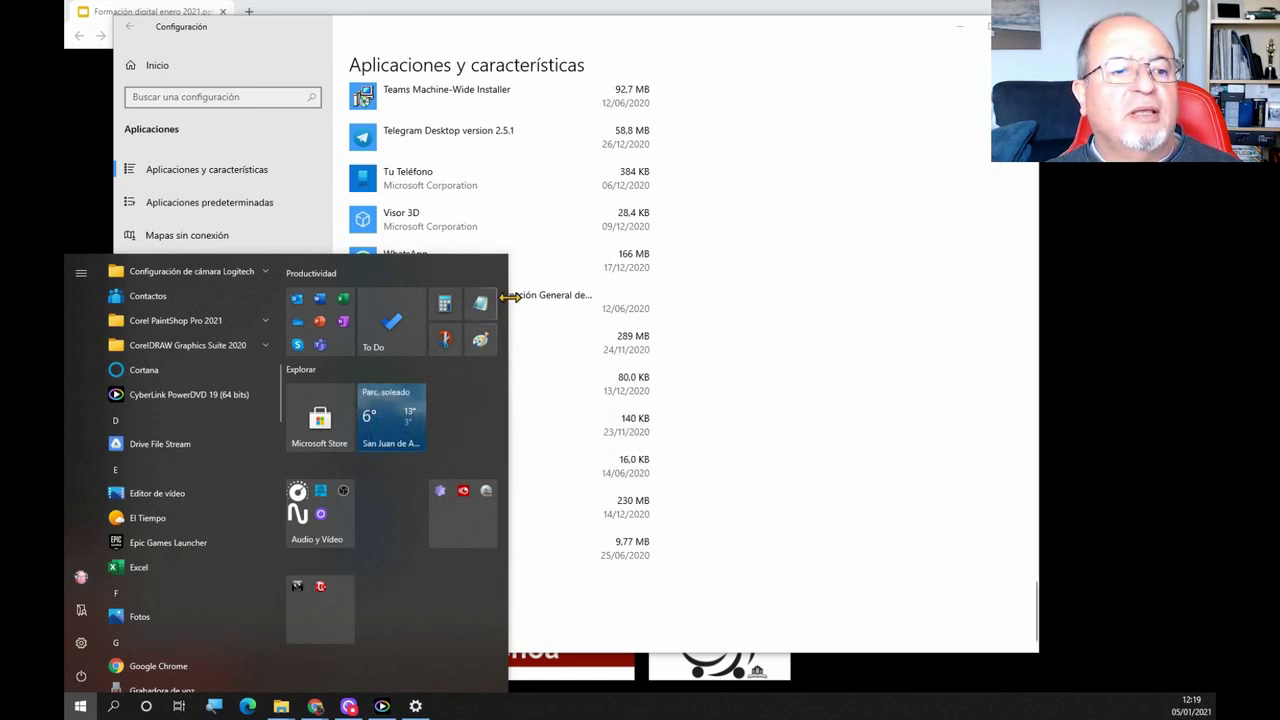
click(751, 391)
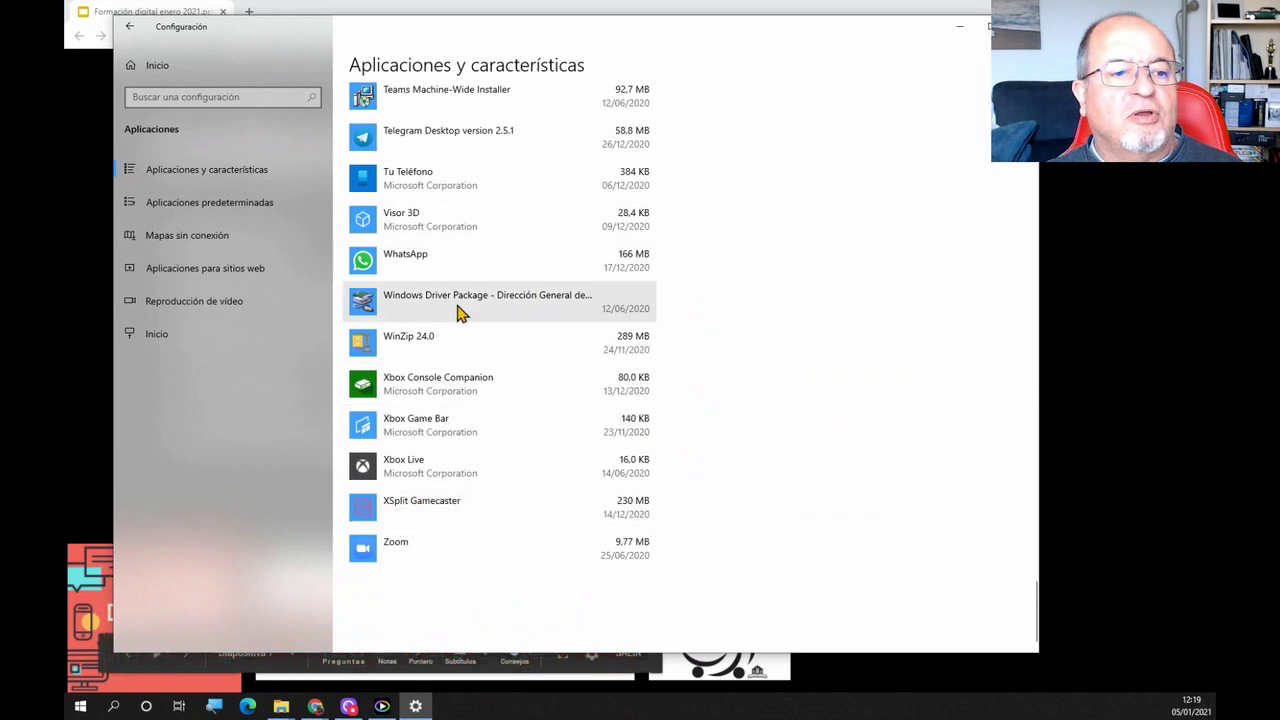
Expand Windows Driver Package to see its modify and uninstall options, then return to Configuración de Windows
click(580, 316)
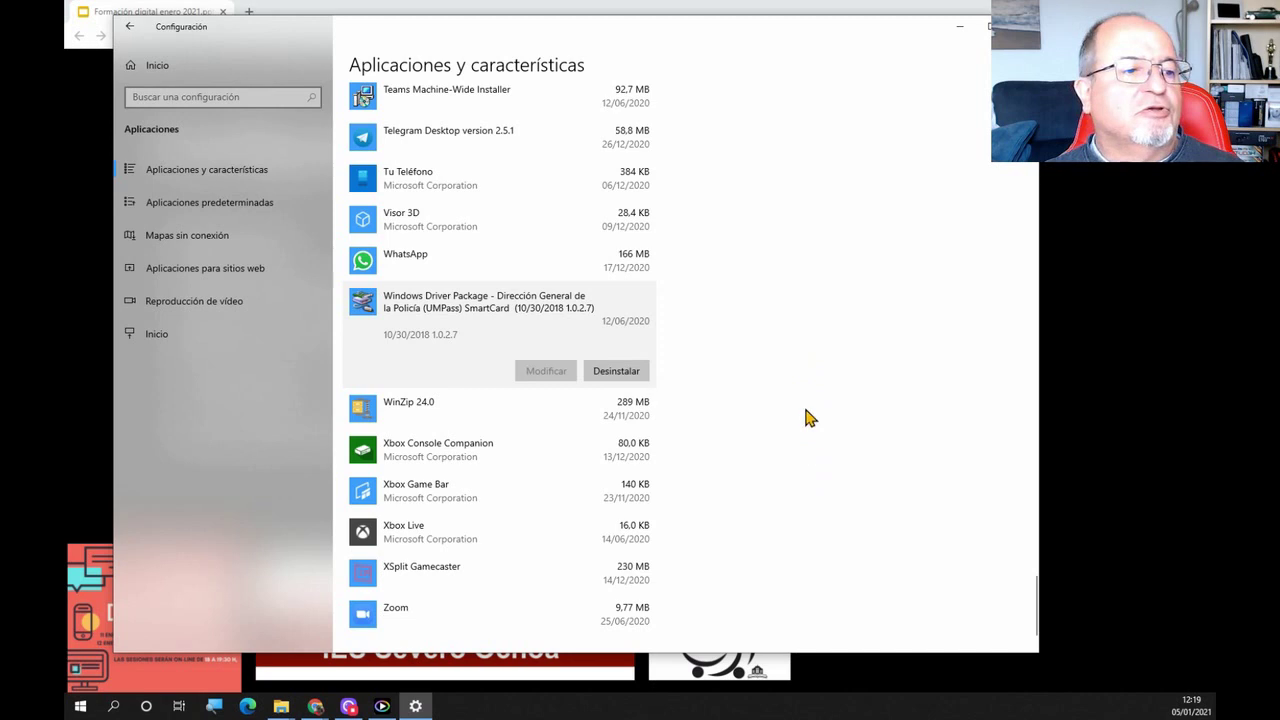
scroll(806, 417, up, 10)
scroll(808, 416, up, 15)
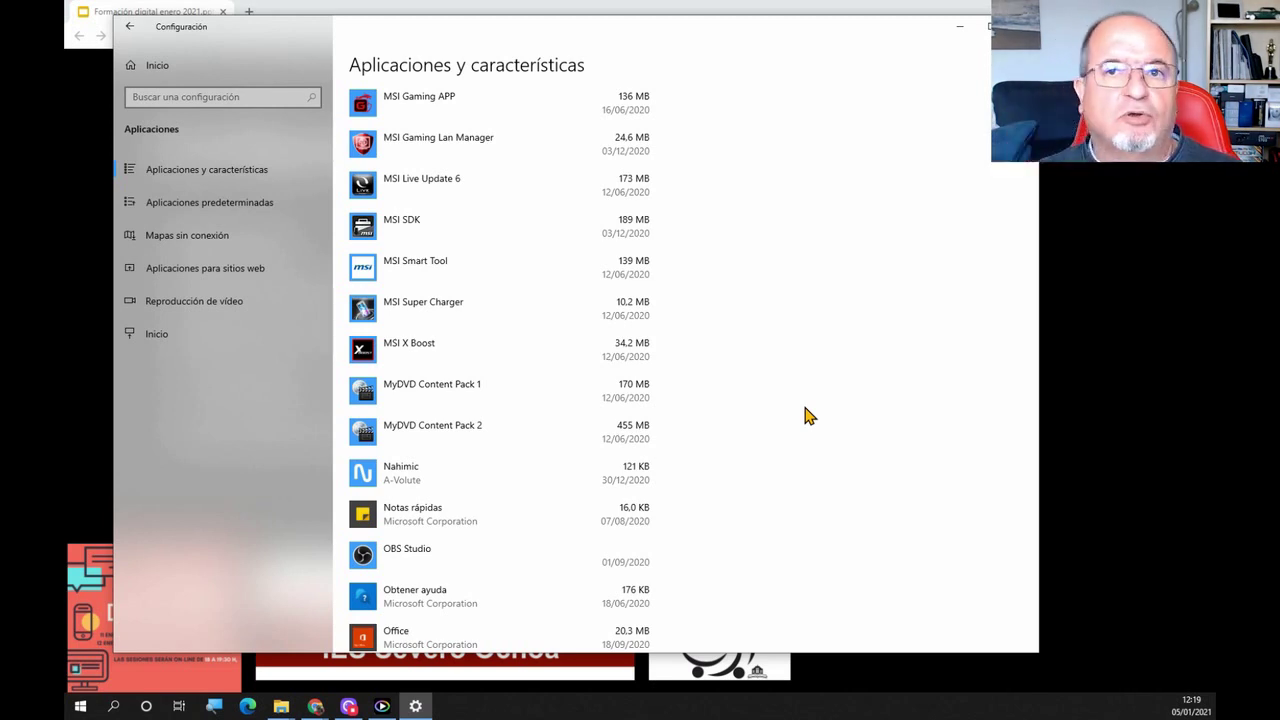
scroll(805, 415, up, 5)
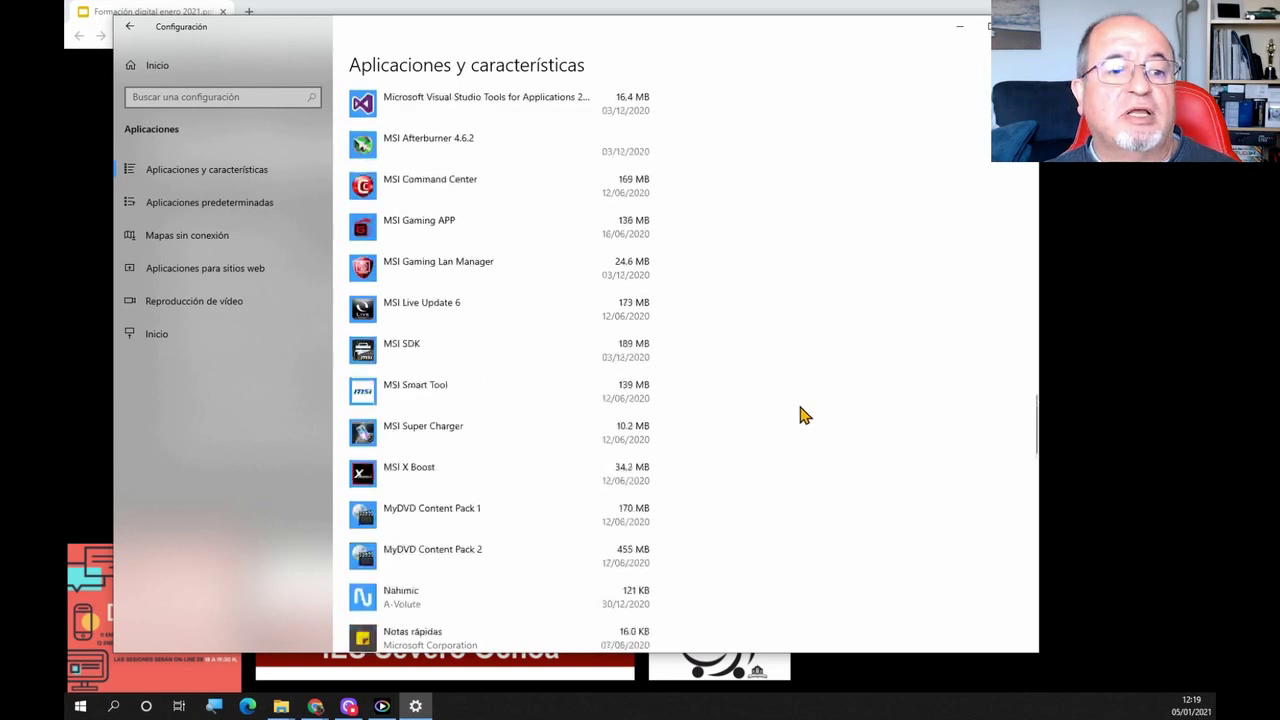
scroll(805, 415, up, 5)
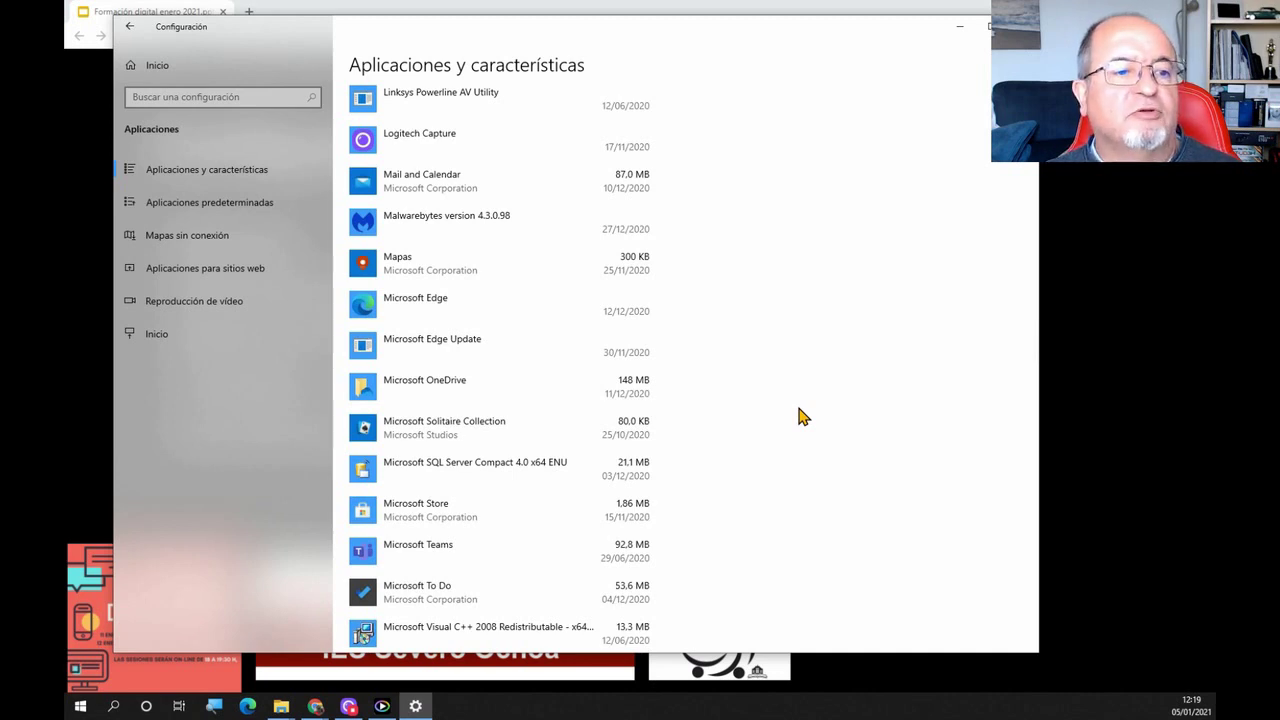
scroll(805, 415, up, 5)
scroll(805, 415, up, 5)
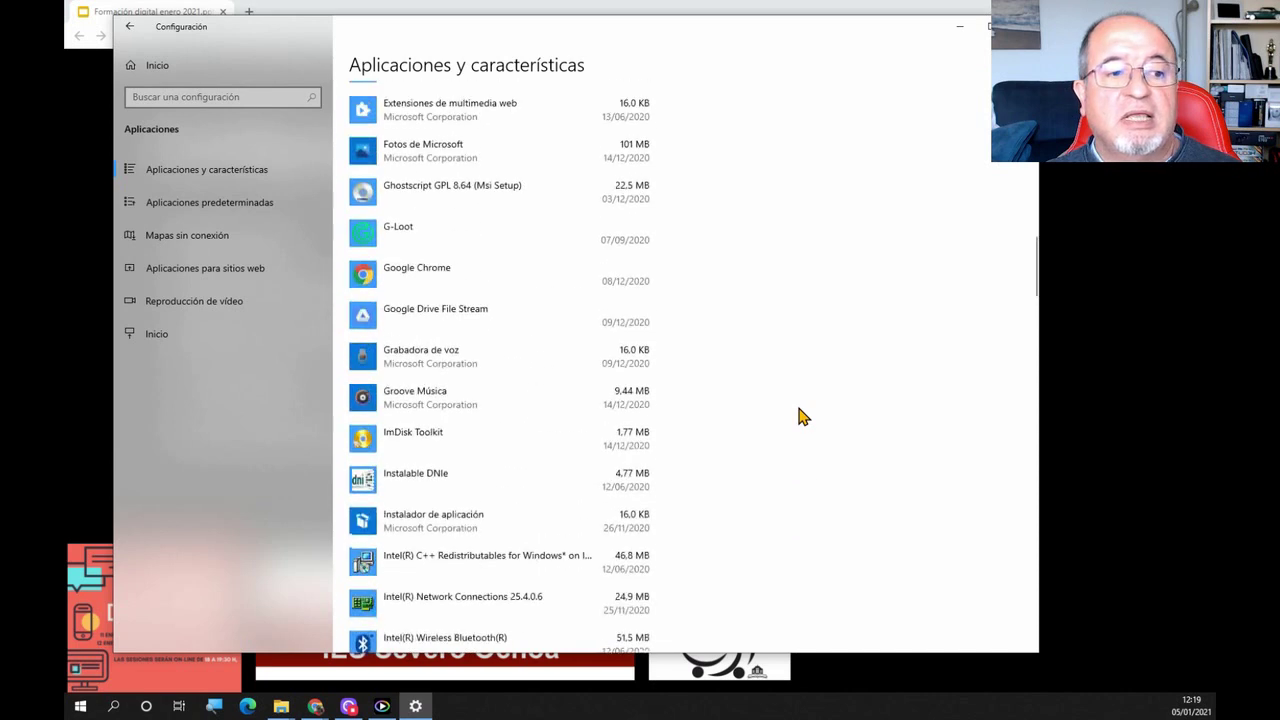
scroll(805, 415, up, 15)
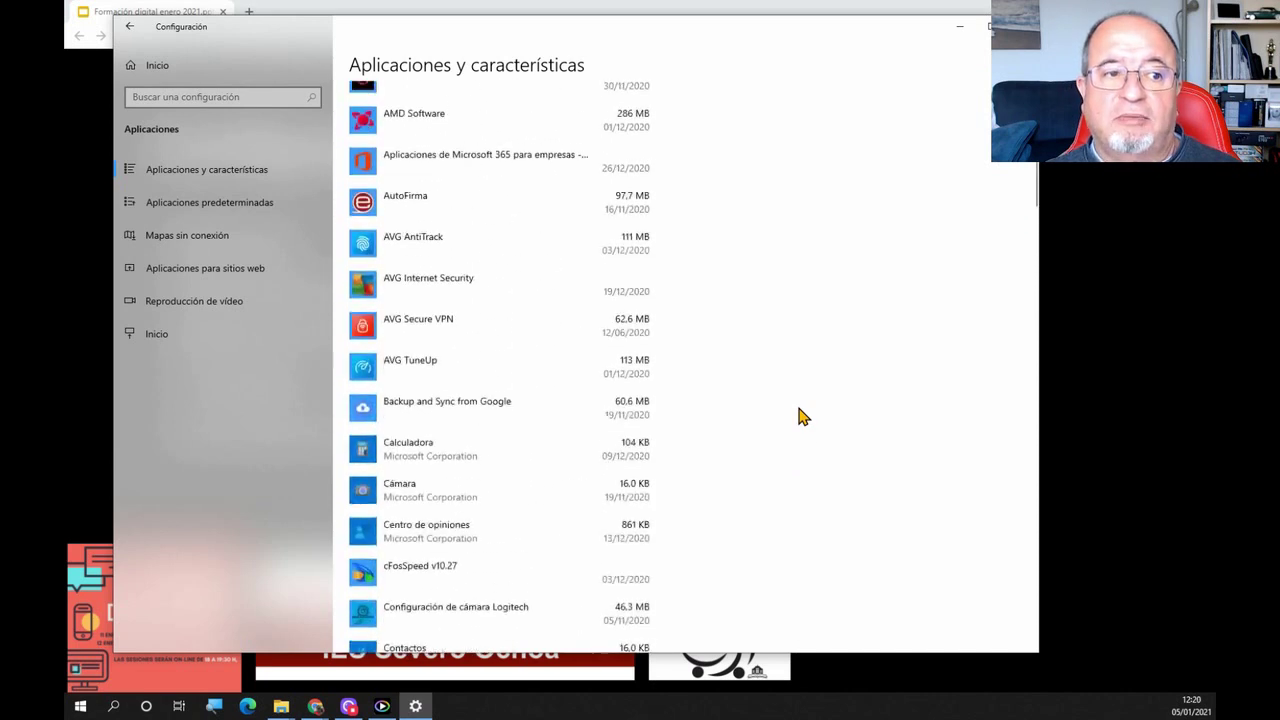
scroll(805, 415, up, 5)
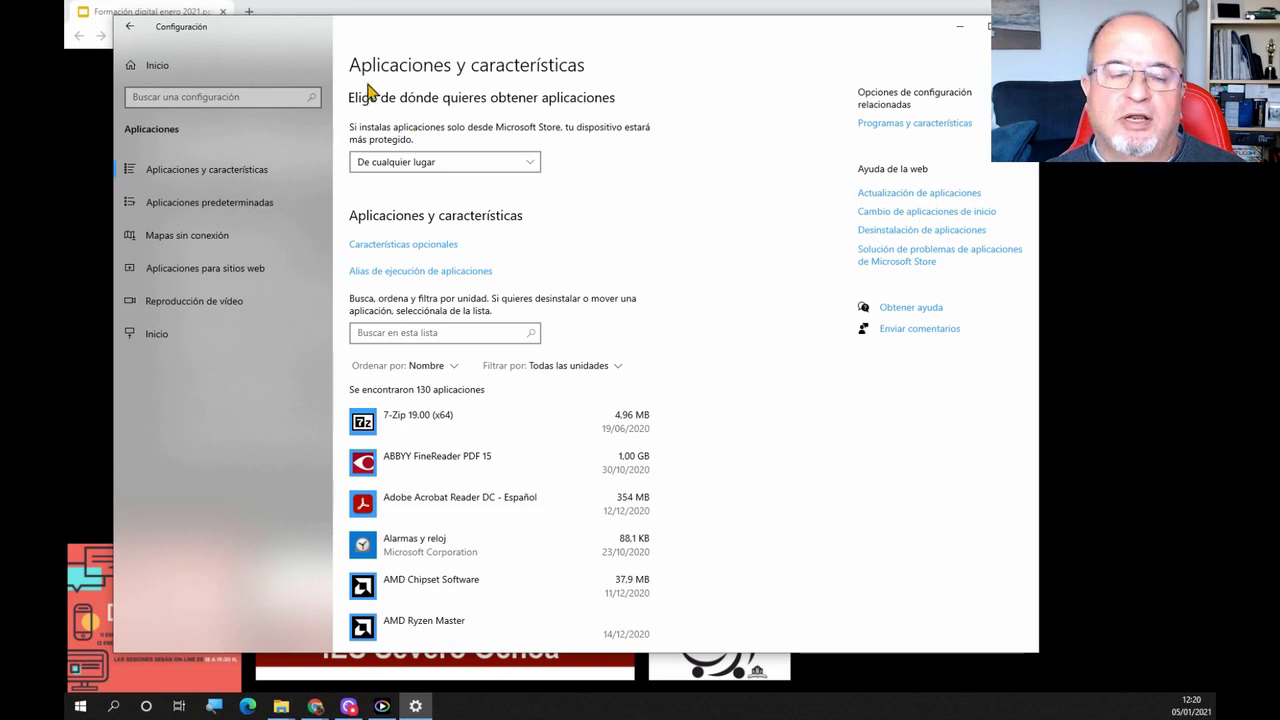
click(133, 28)
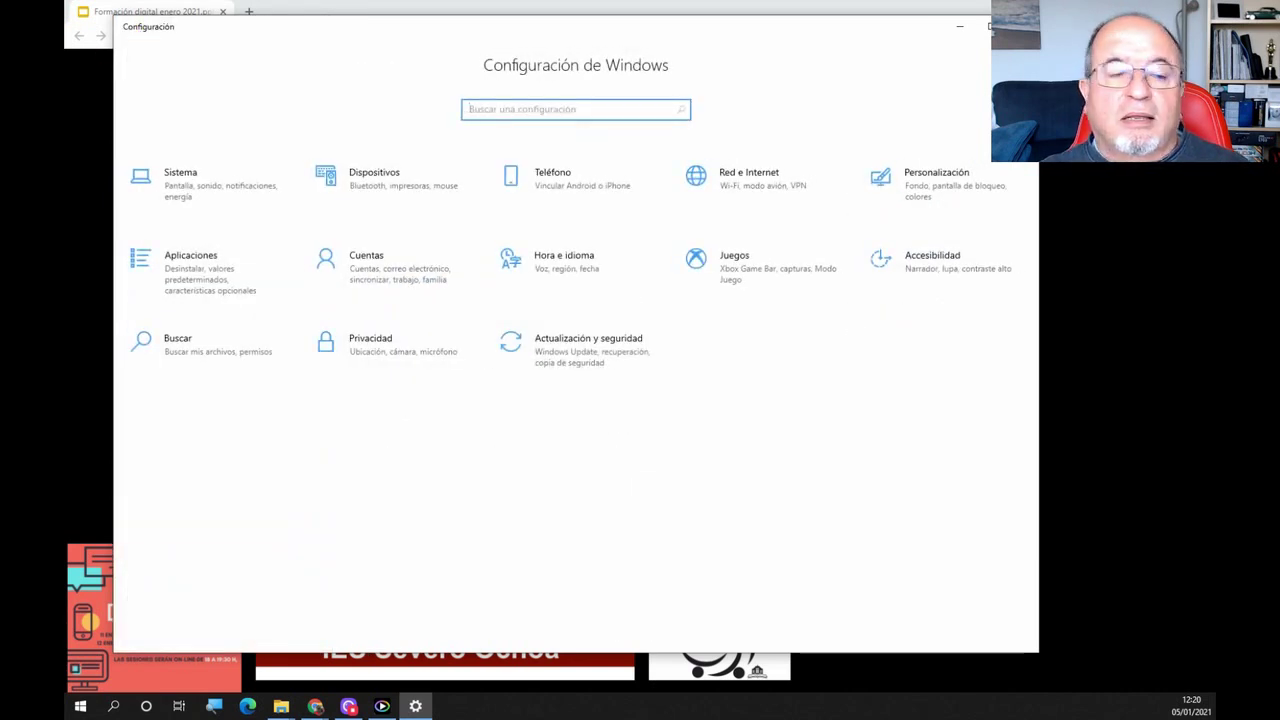
Look at Cuentas' Familia y otros usuarios page, then open Actualización y seguridad's Windows Update
click(378, 275)
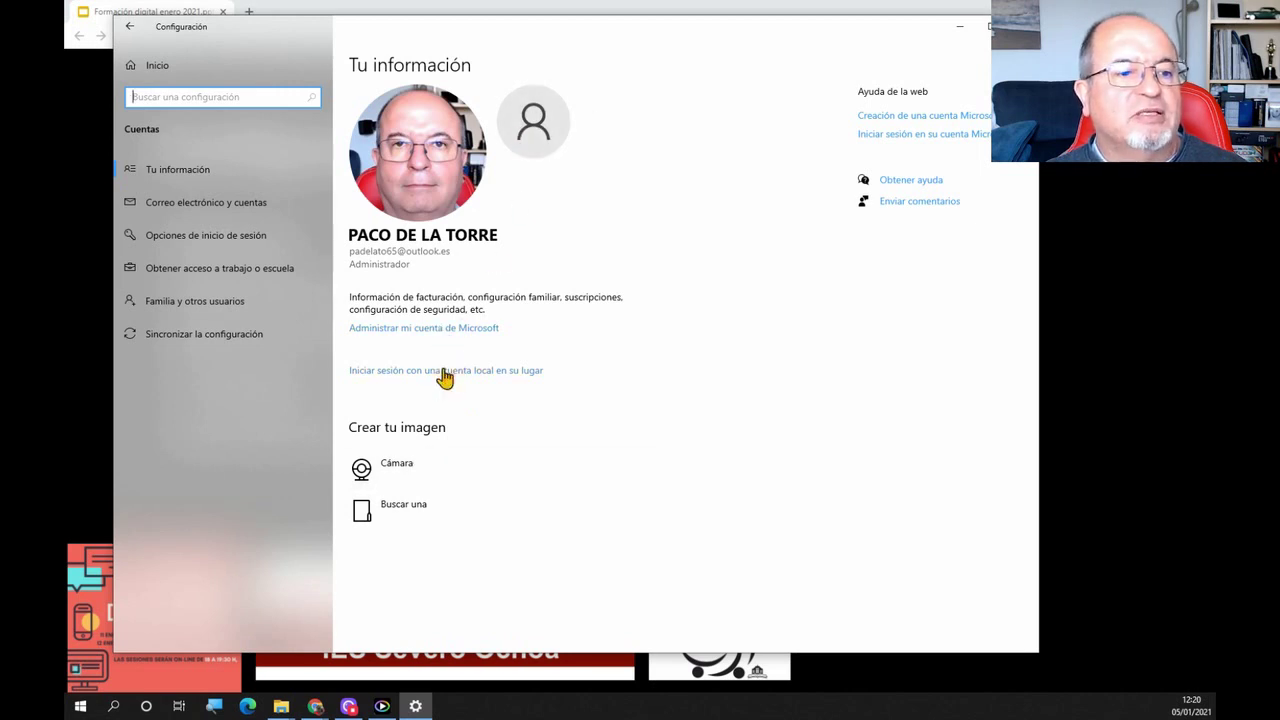
click(172, 308)
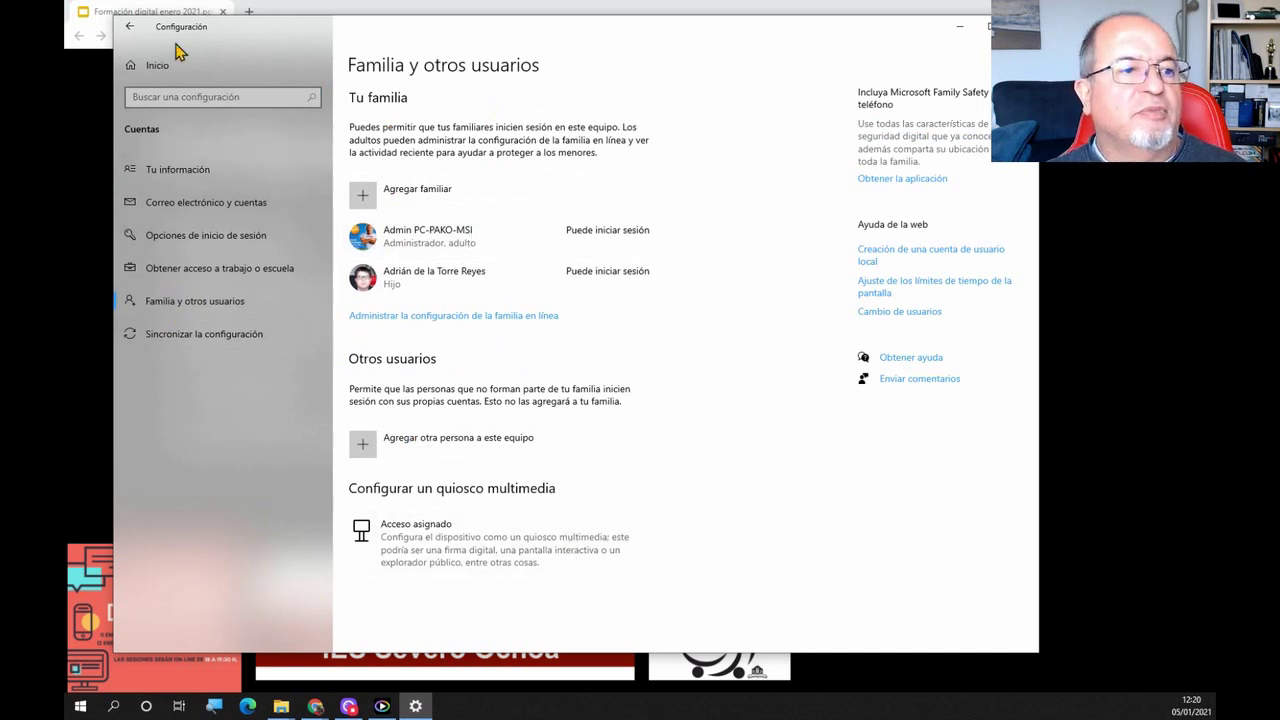
click(129, 26)
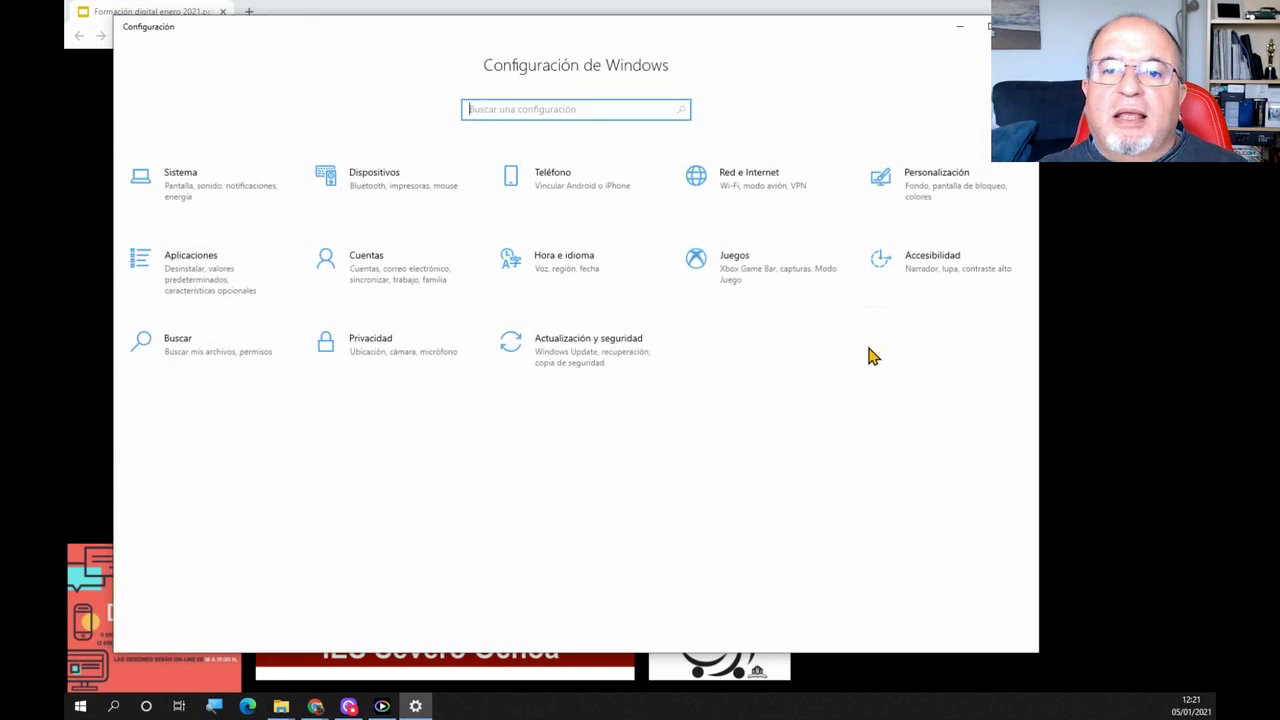
click(613, 366)
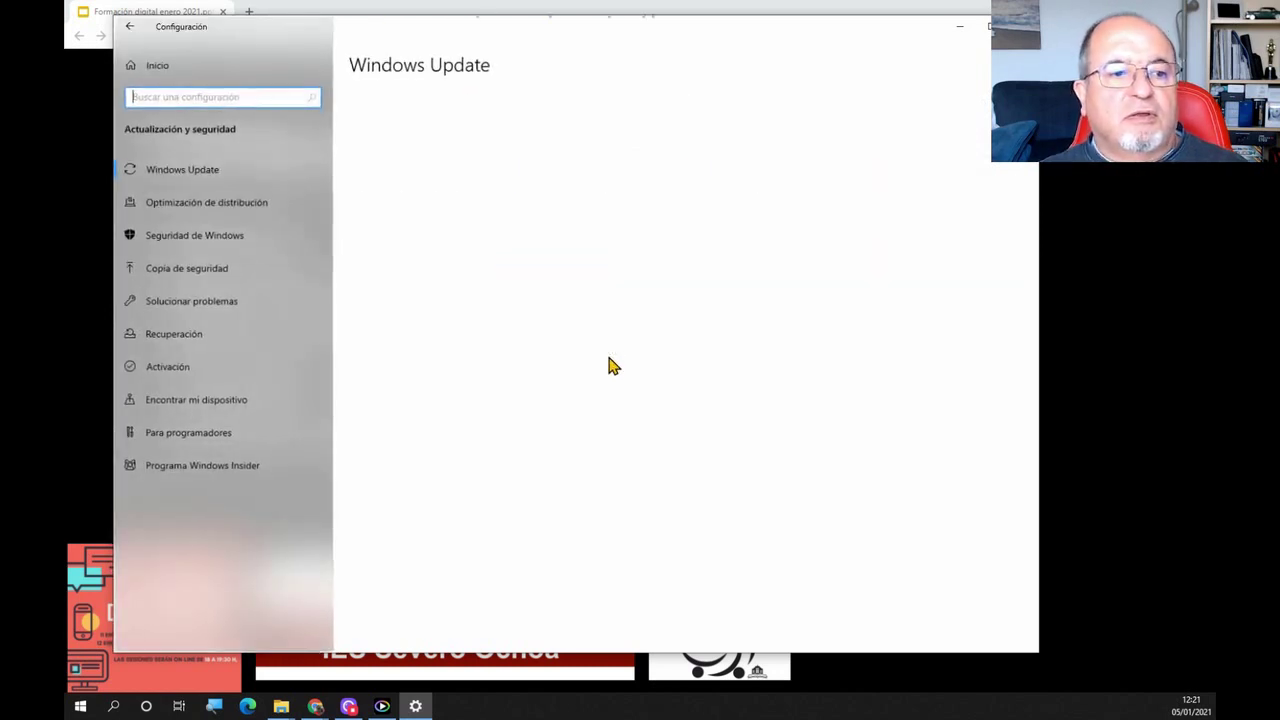
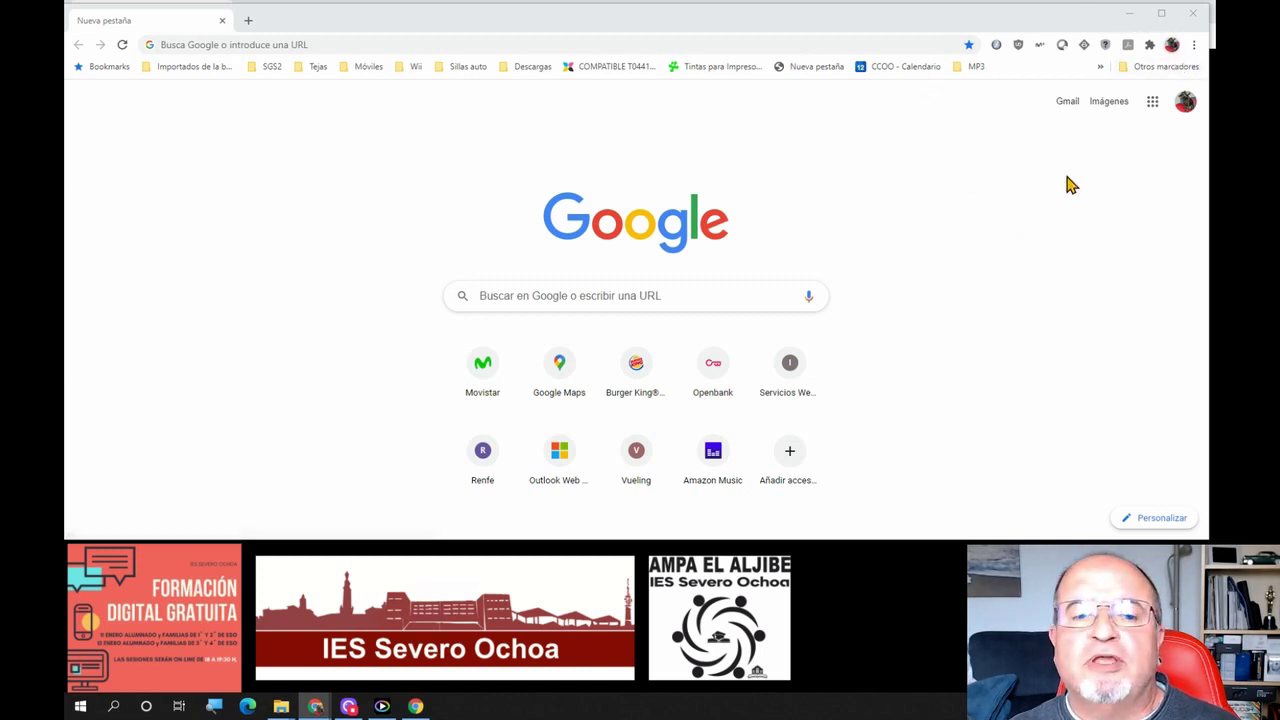
Open the Start menu, view the Windows account options, then close both
click(80, 706)
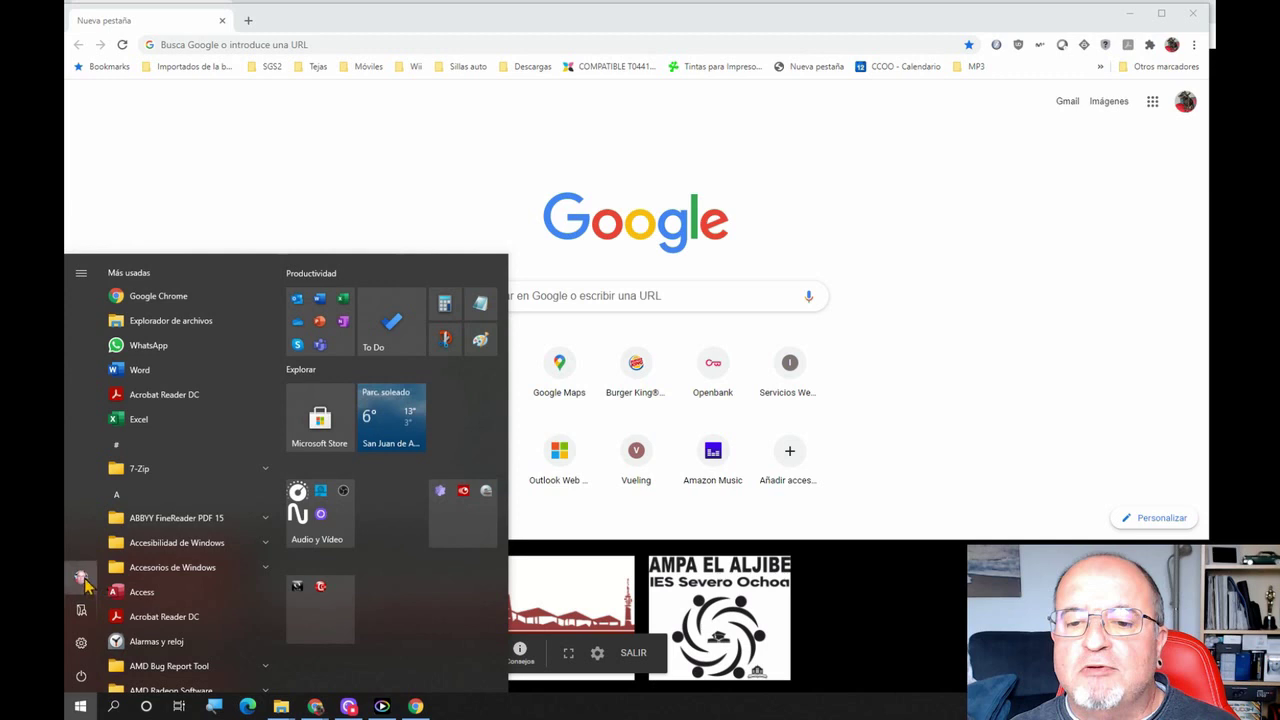
mouse_move(84, 585)
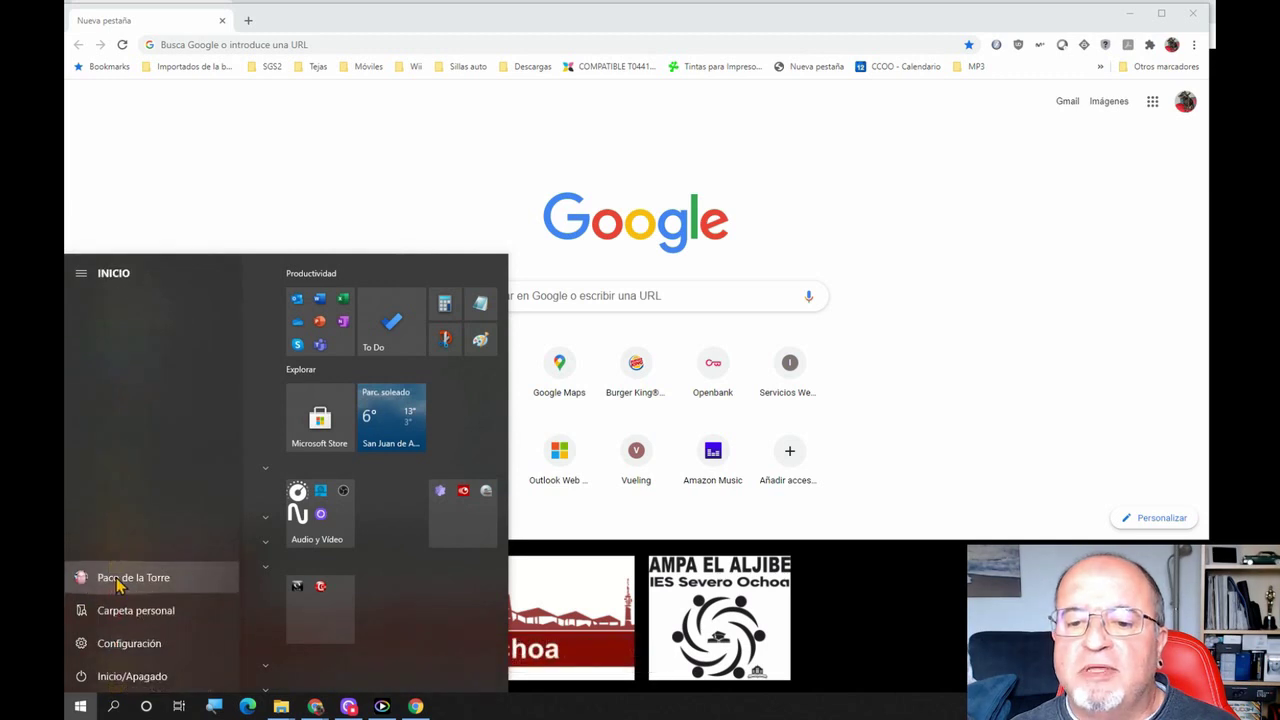
click(117, 580)
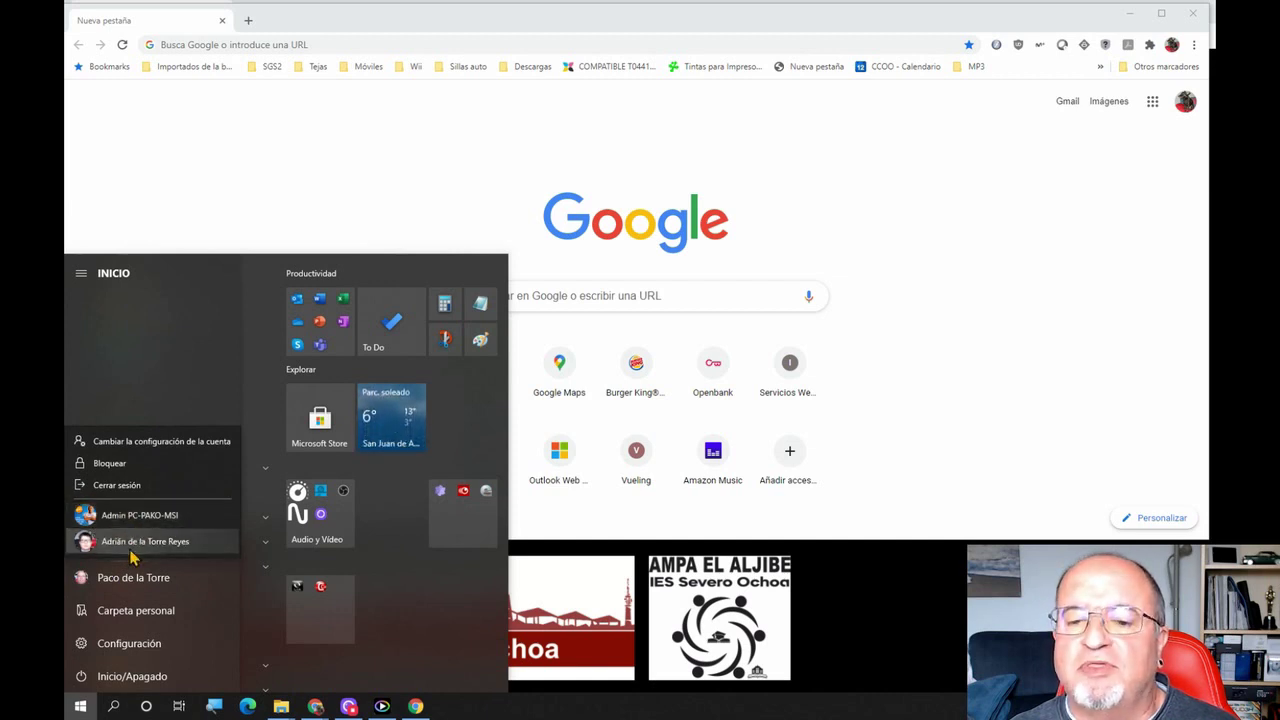
click(112, 588)
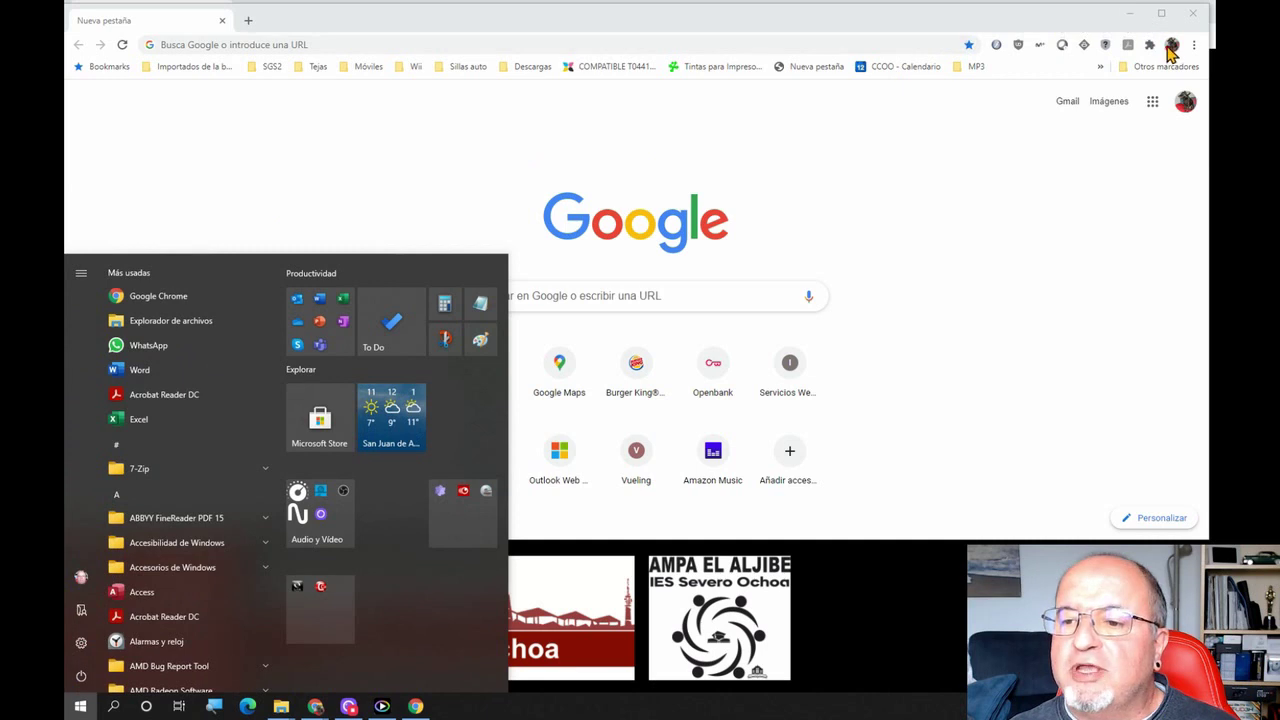
click(1086, 185)
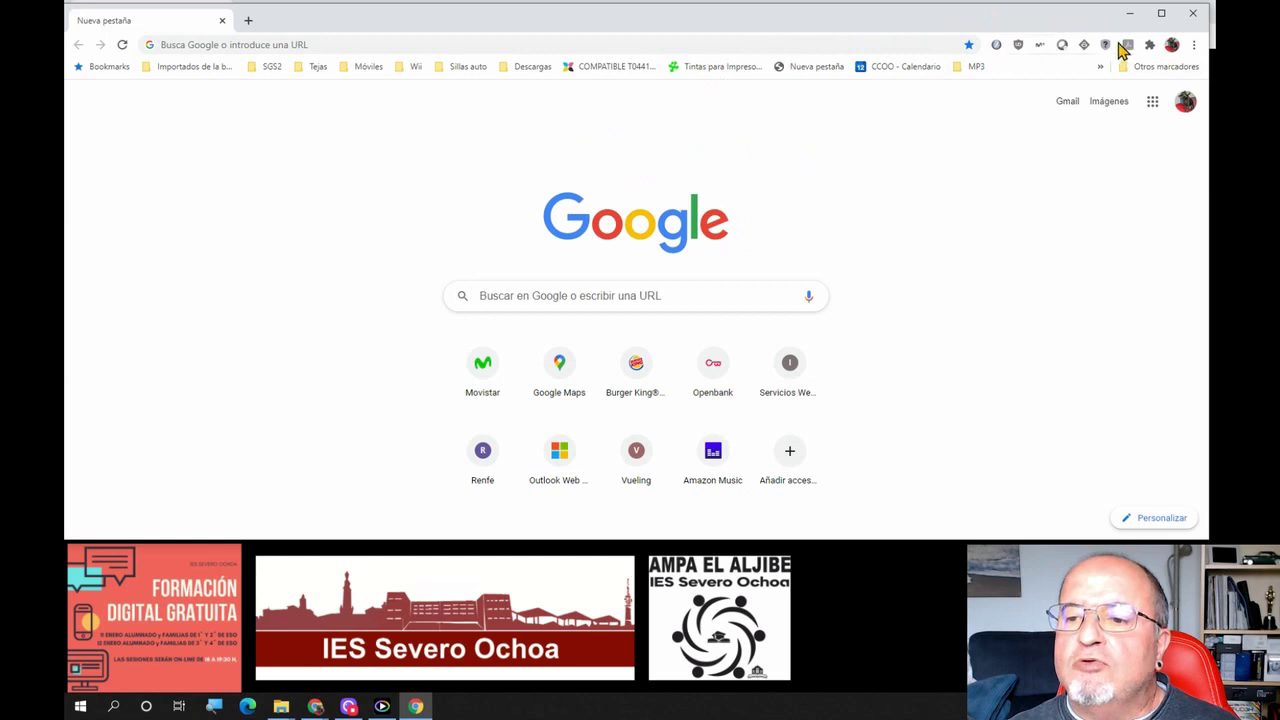
Open and close the browser profile menu and the signed-in Google accounts list
click(1172, 46)
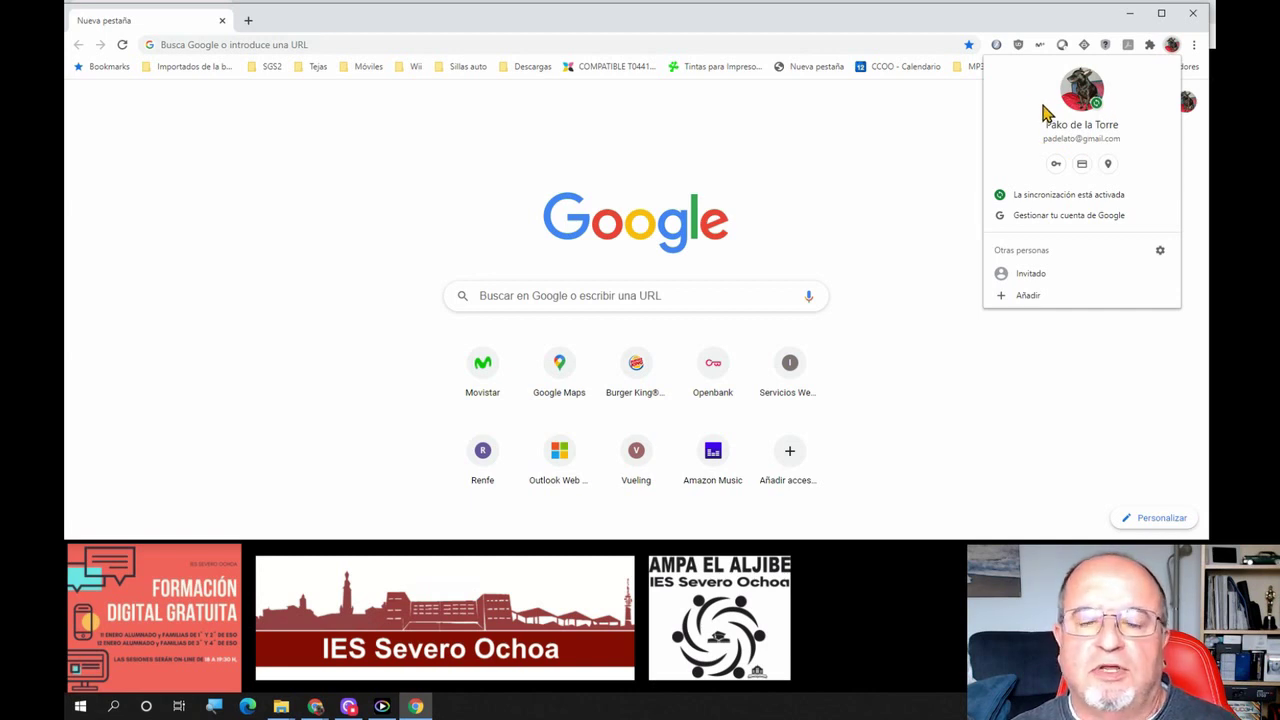
click(926, 134)
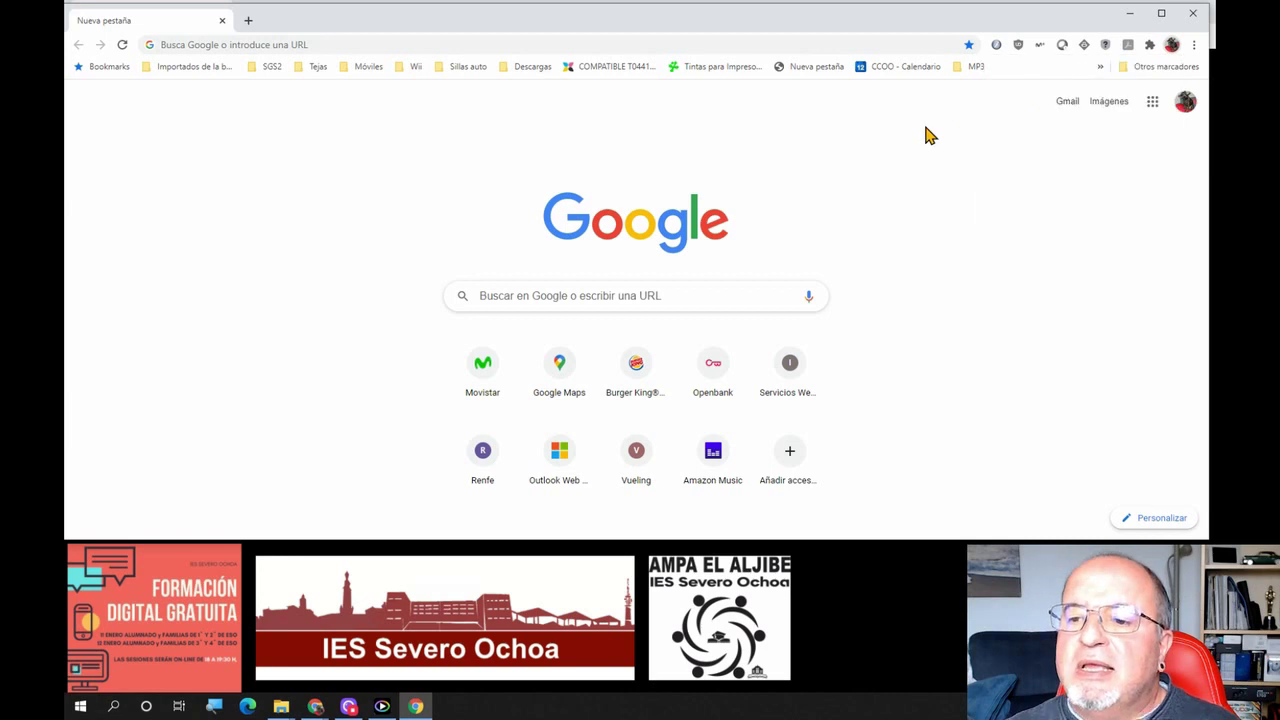
click(1185, 104)
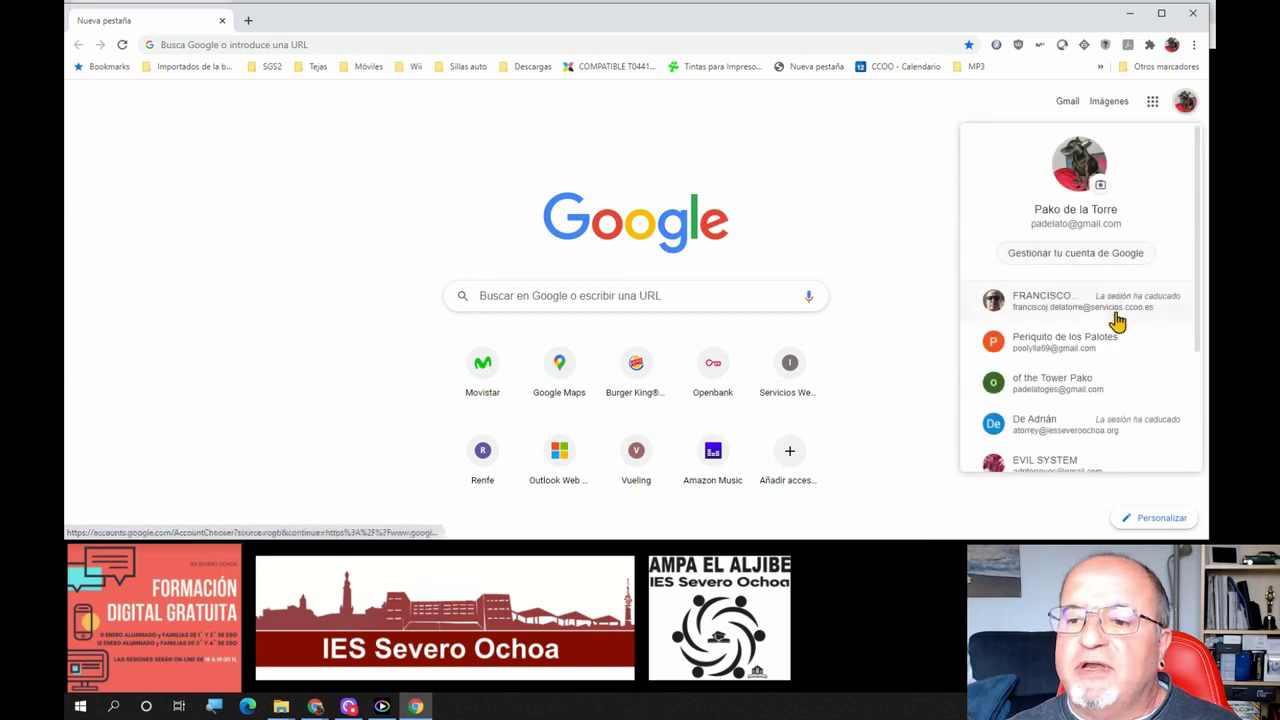
scroll(1117, 322, down, 3)
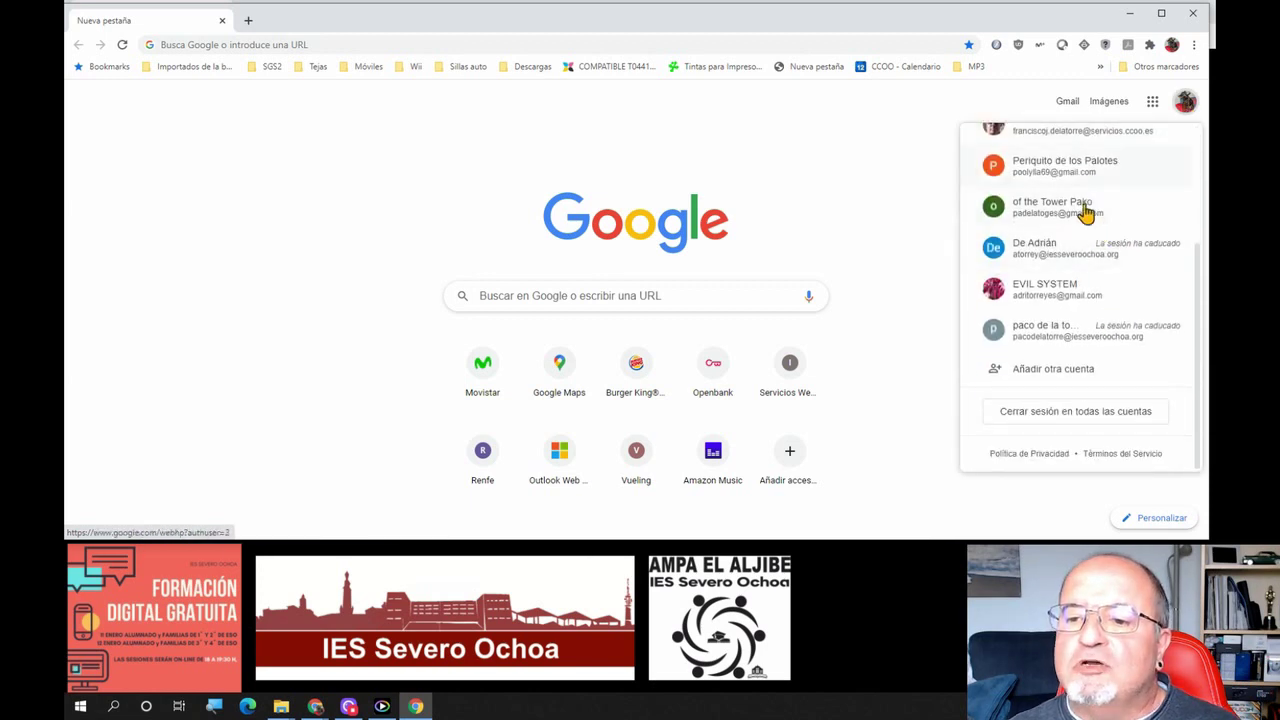
scroll(1083, 246, up, 3)
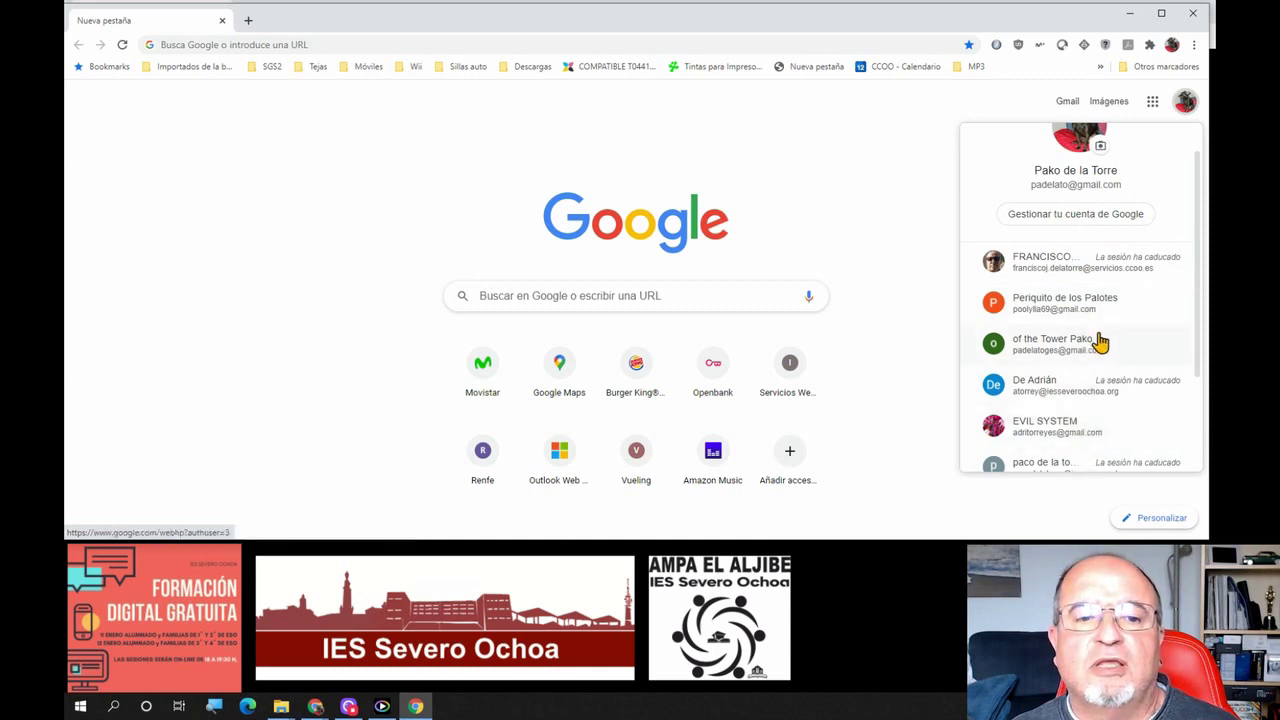
scroll(1097, 343, down, 2)
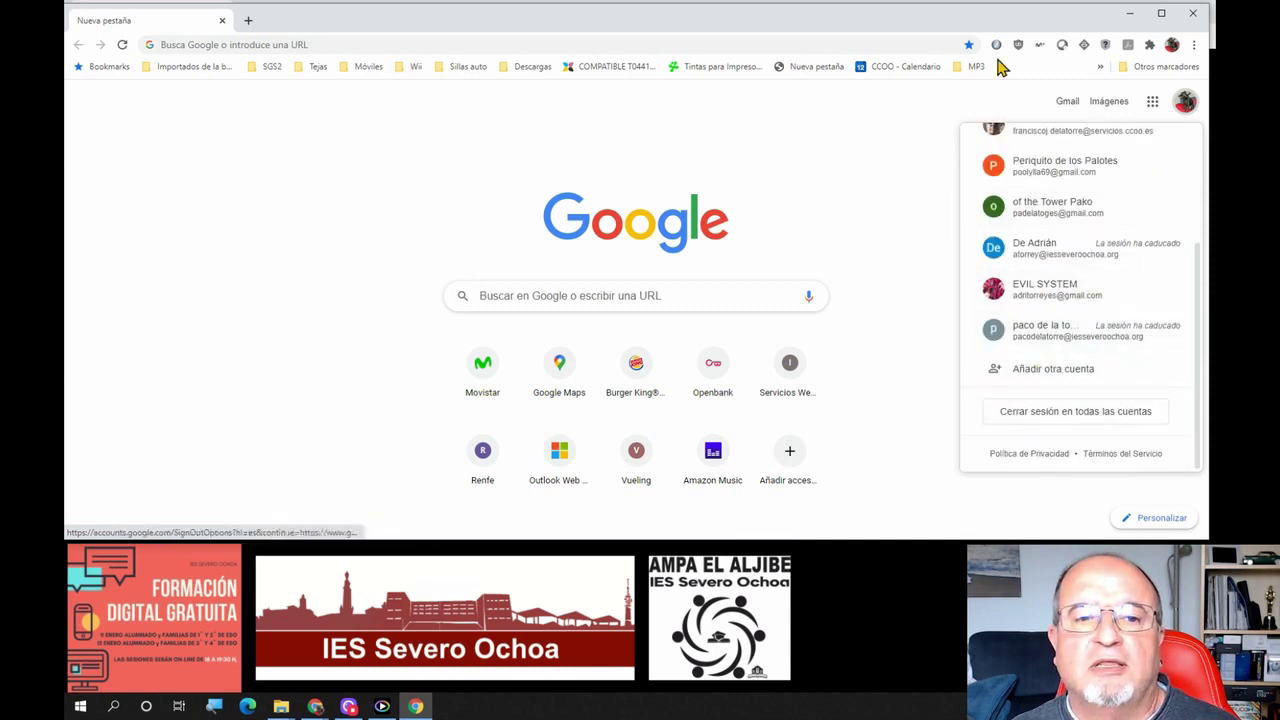
click(820, 152)
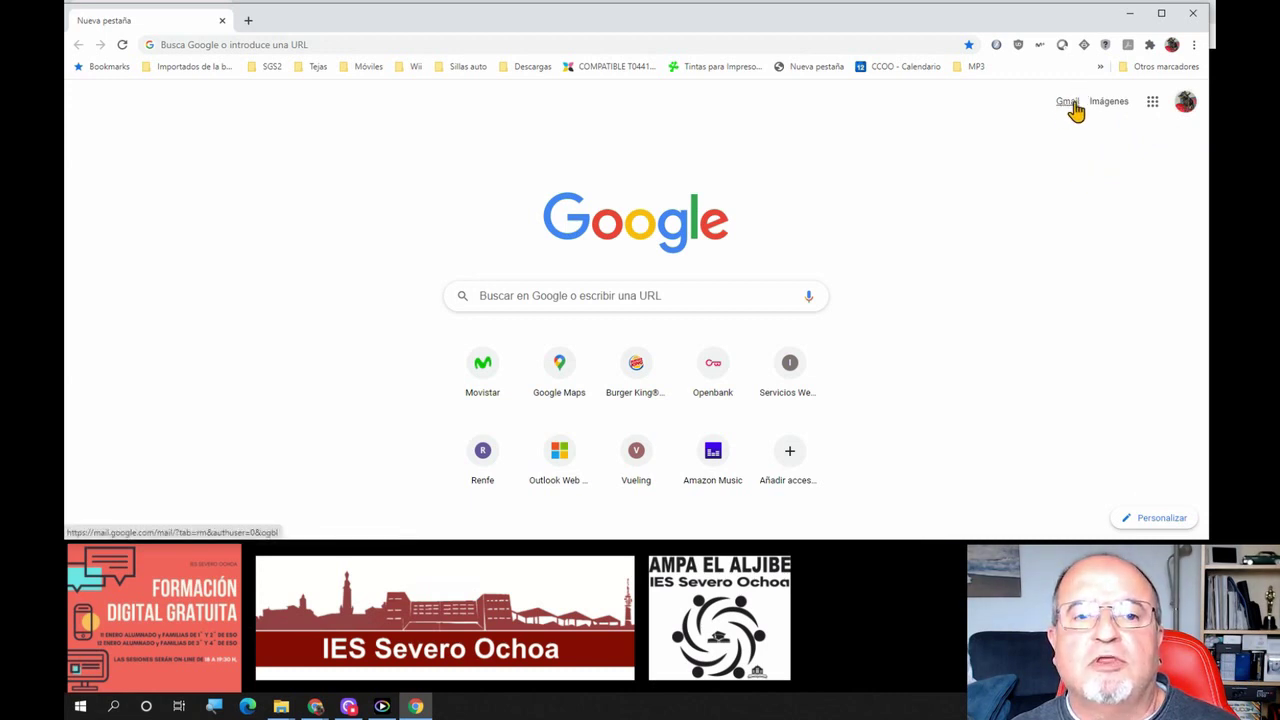
click(1184, 105)
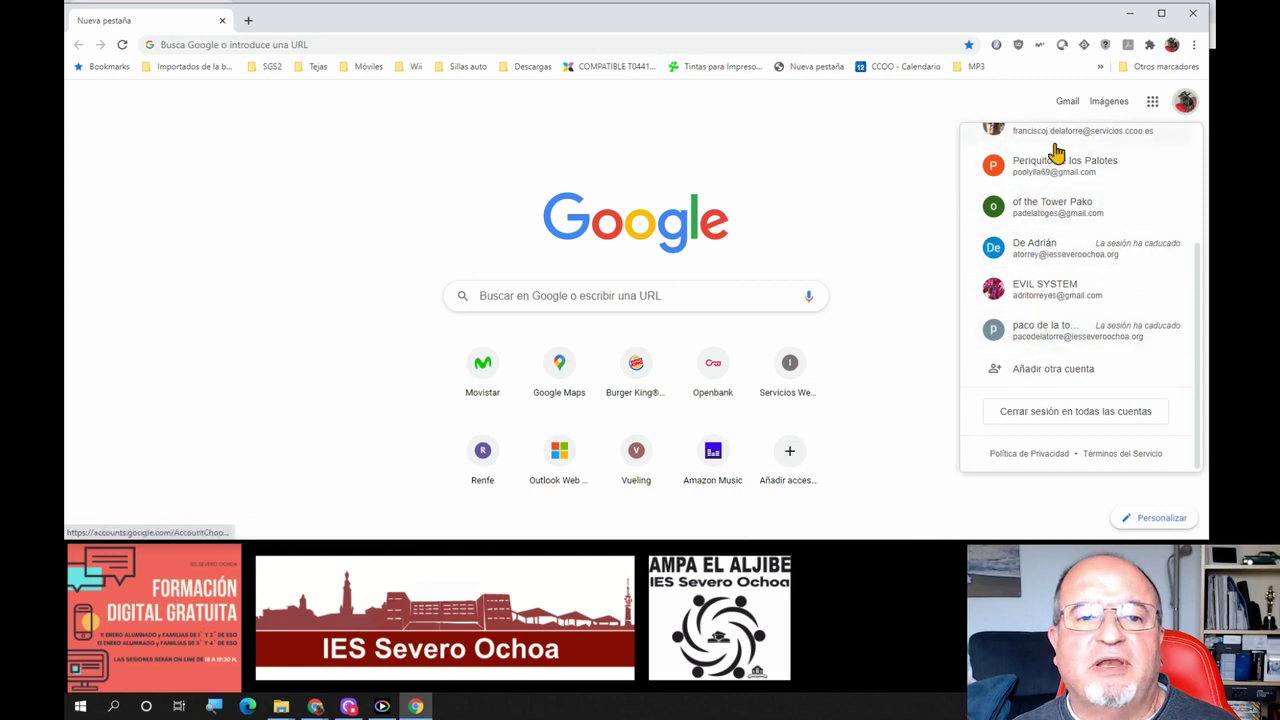
click(853, 210)
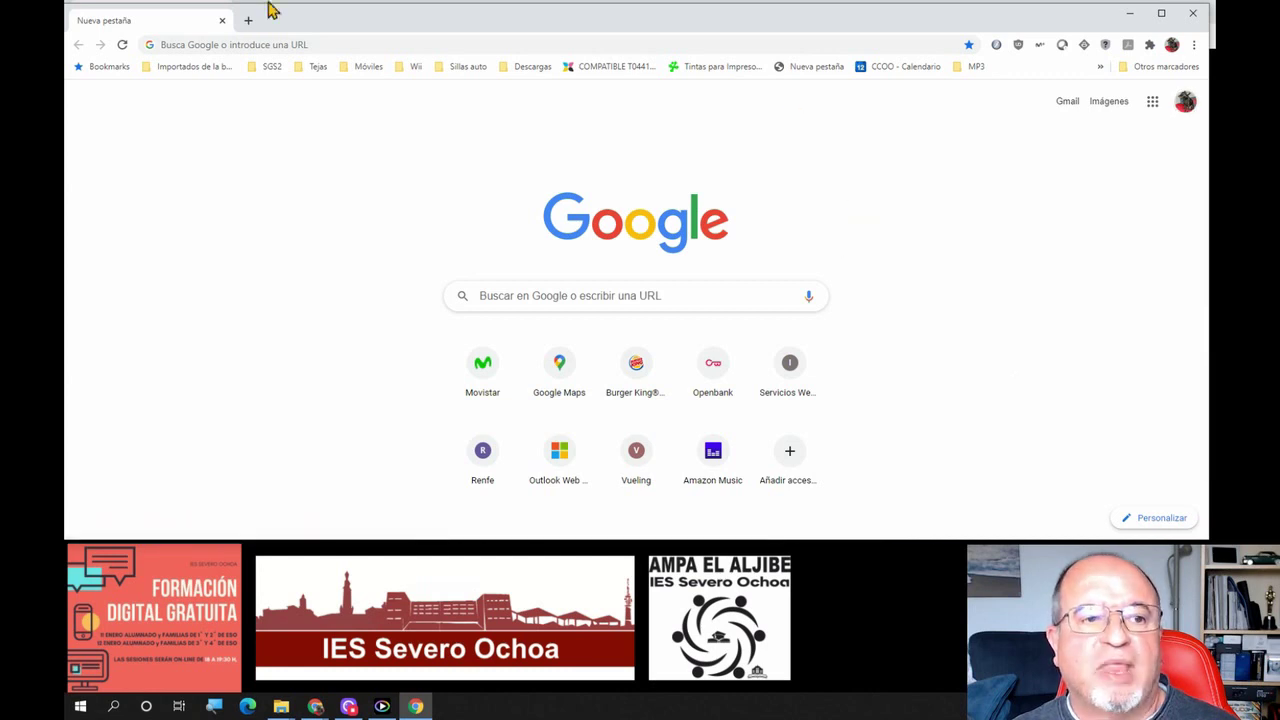
Open and dismiss the page context menu, then minimize the browser window to reveal the presentation
right_click(309, 190)
click(518, 162)
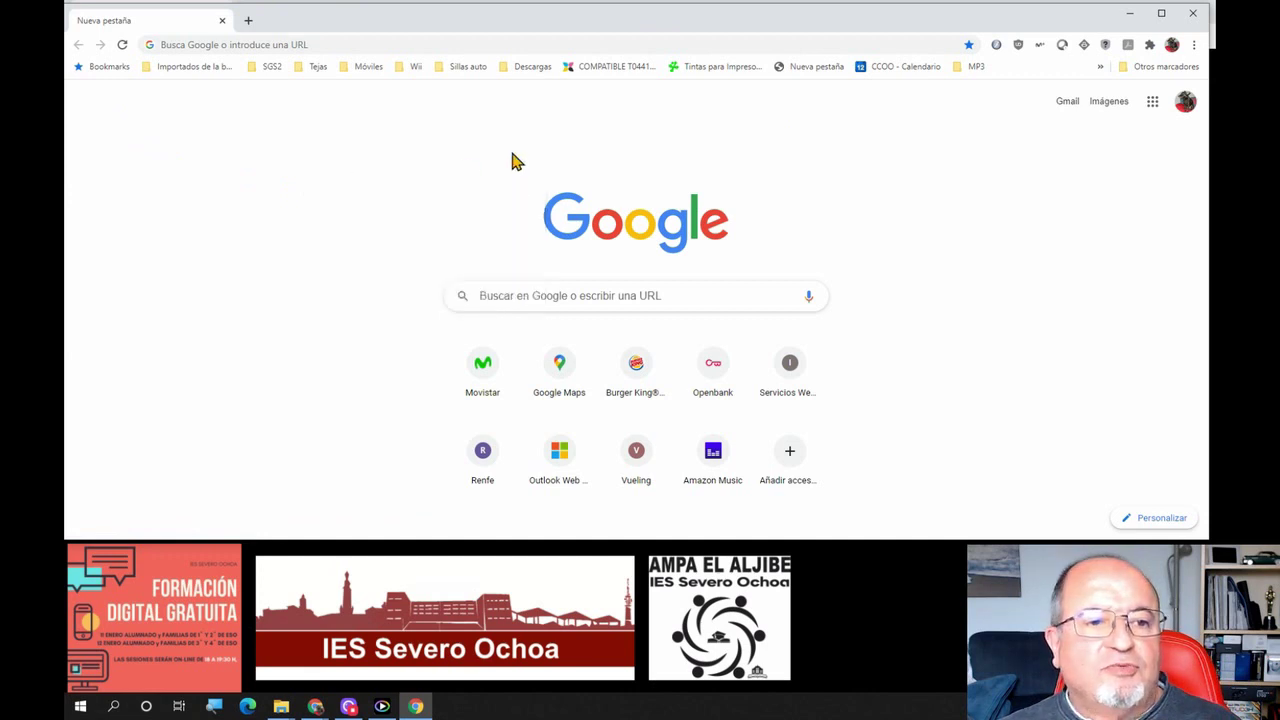
click(1131, 14)
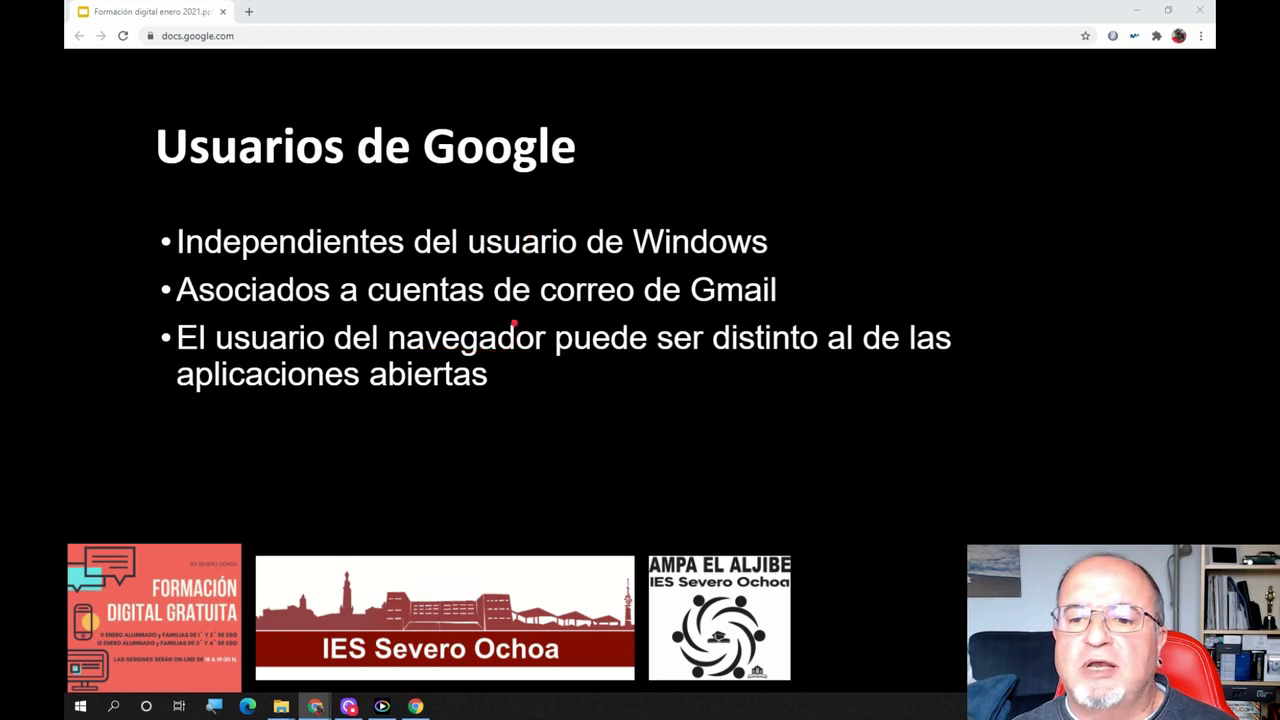
Advance to slide 12 'Elementos de Chrome' and bring the Chrome new-tab window back
click(589, 466)
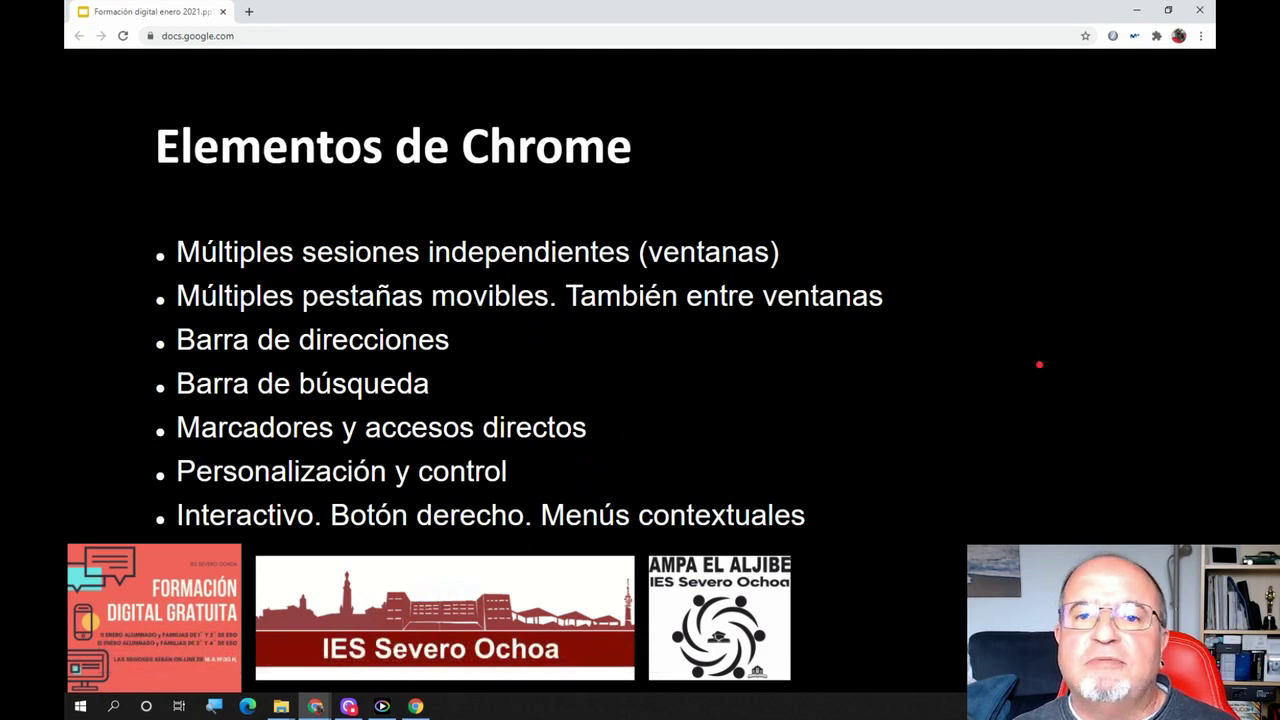
click(417, 706)
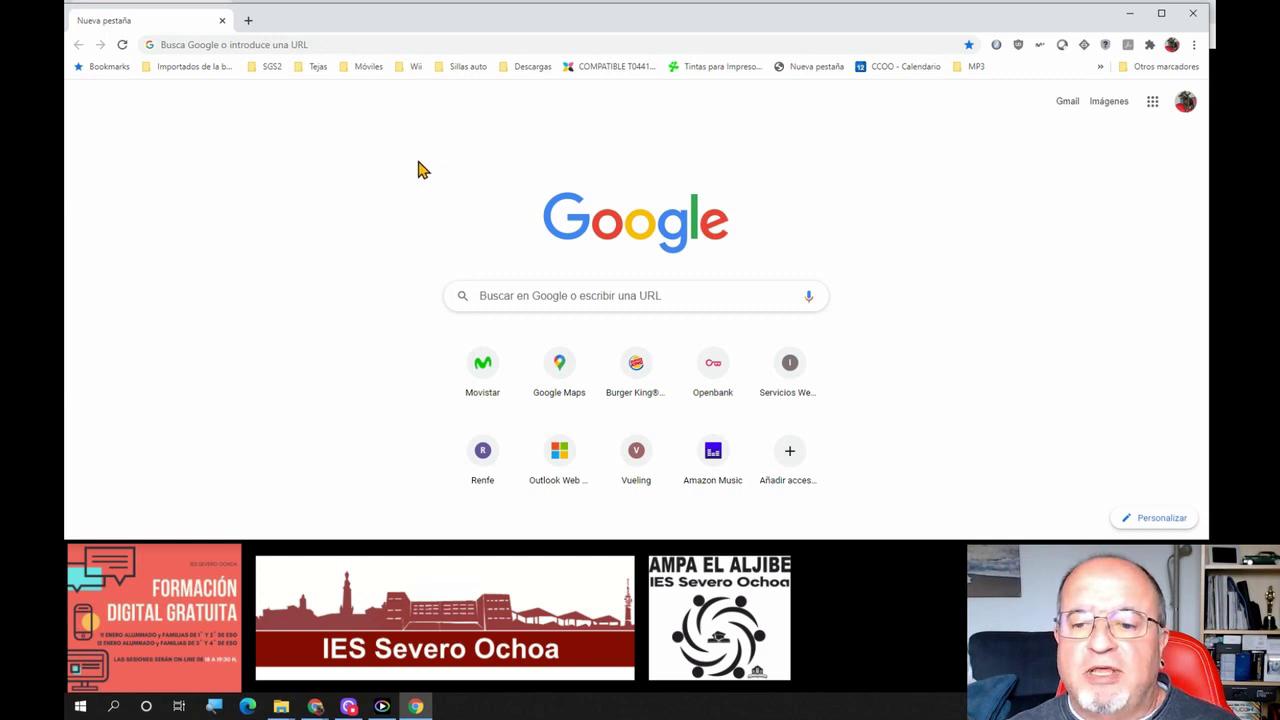
Open a new Chrome window from the taskbar icon and drag it down and right
right_click(415, 706)
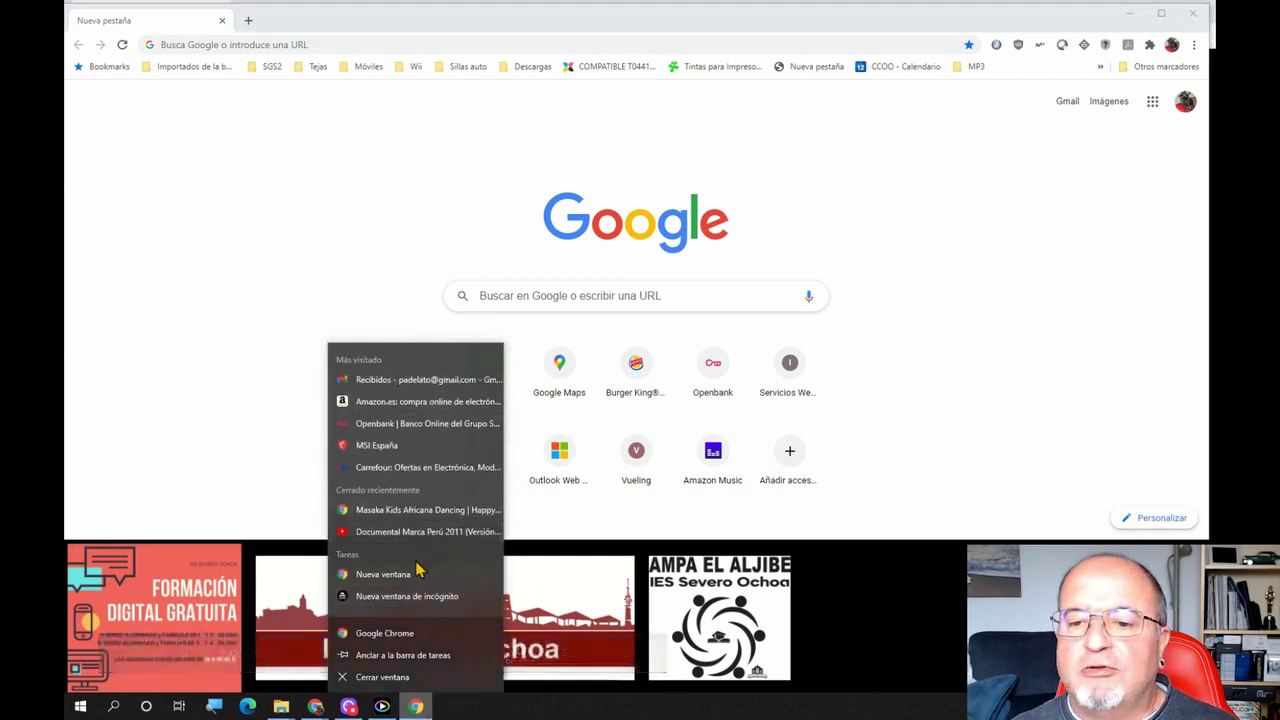
click(383, 575)
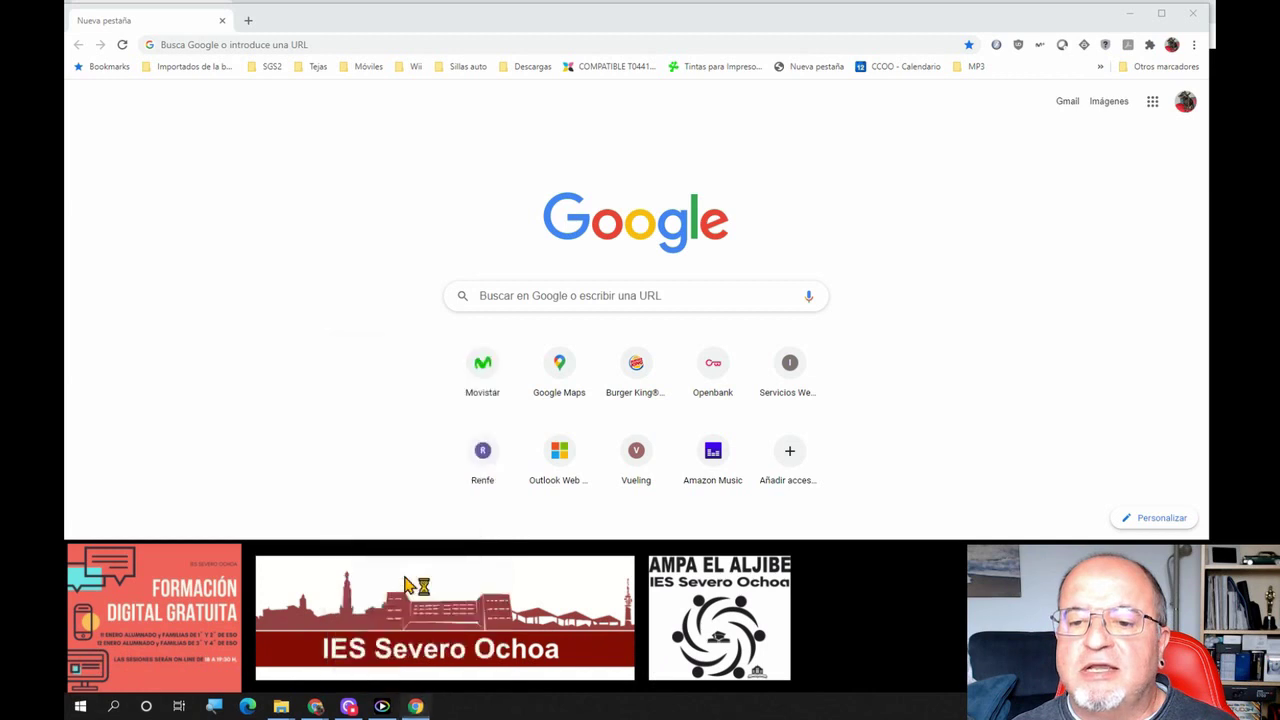
drag(557, 37, 539, 143)
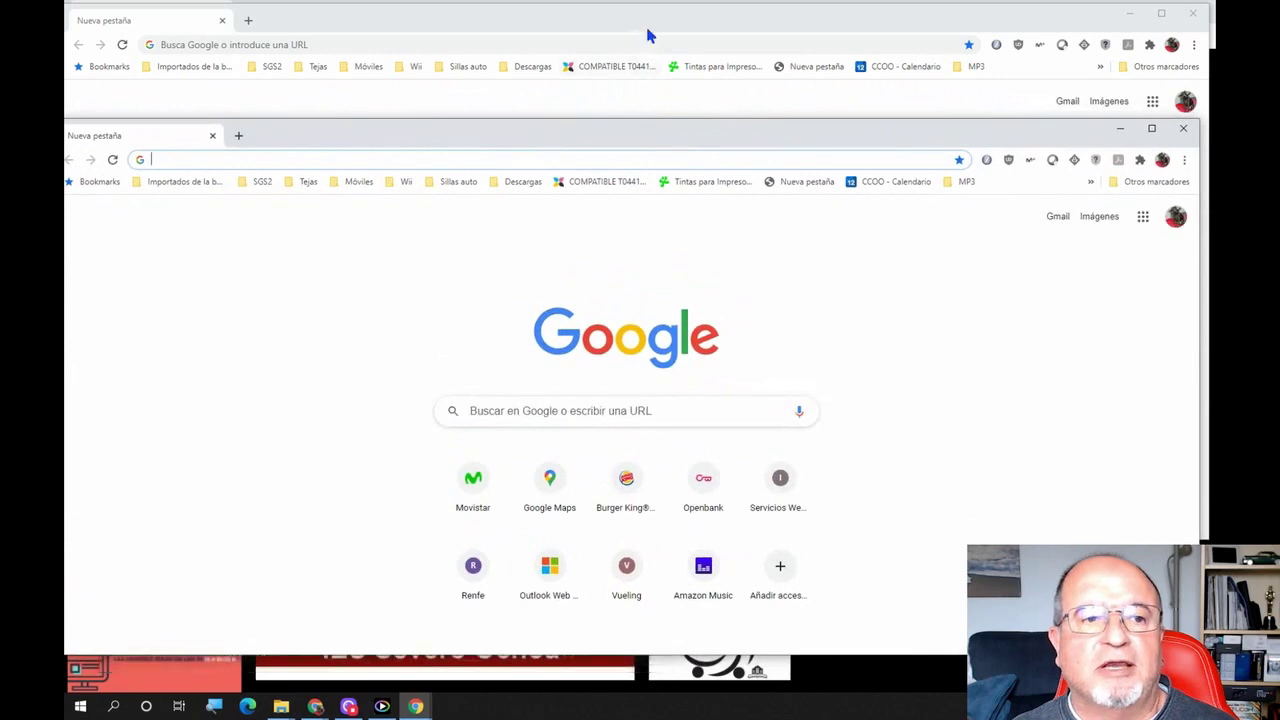
Switch between the two browser windows and nudge the front one slightly right
click(651, 36)
click(883, 581)
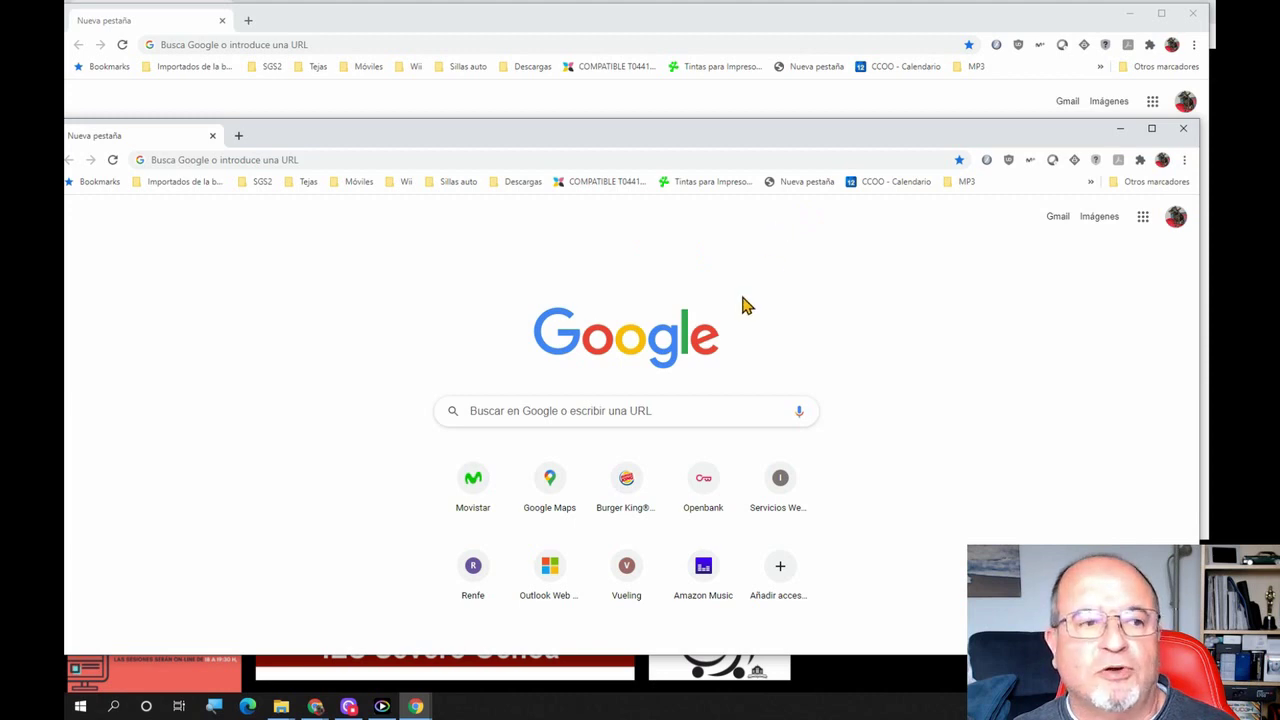
drag(634, 143, 647, 147)
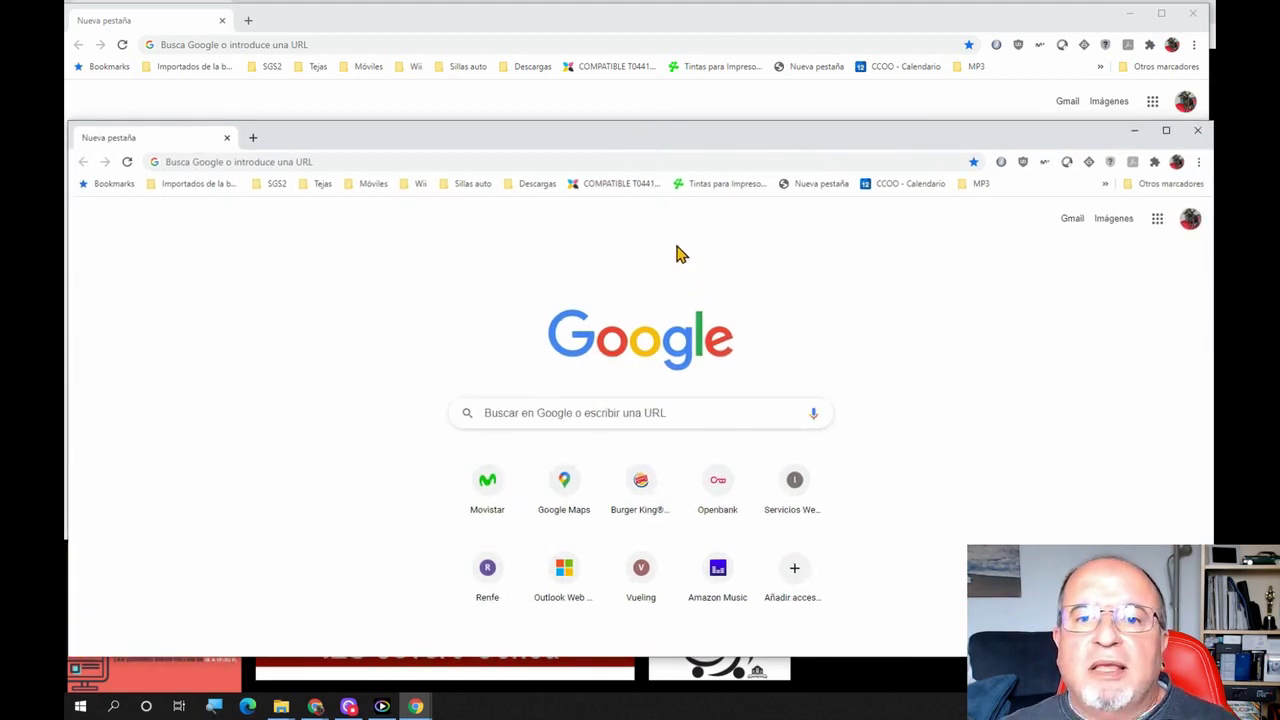
Add two more new tabs, move the fourth tab into second position, and select it
click(248, 20)
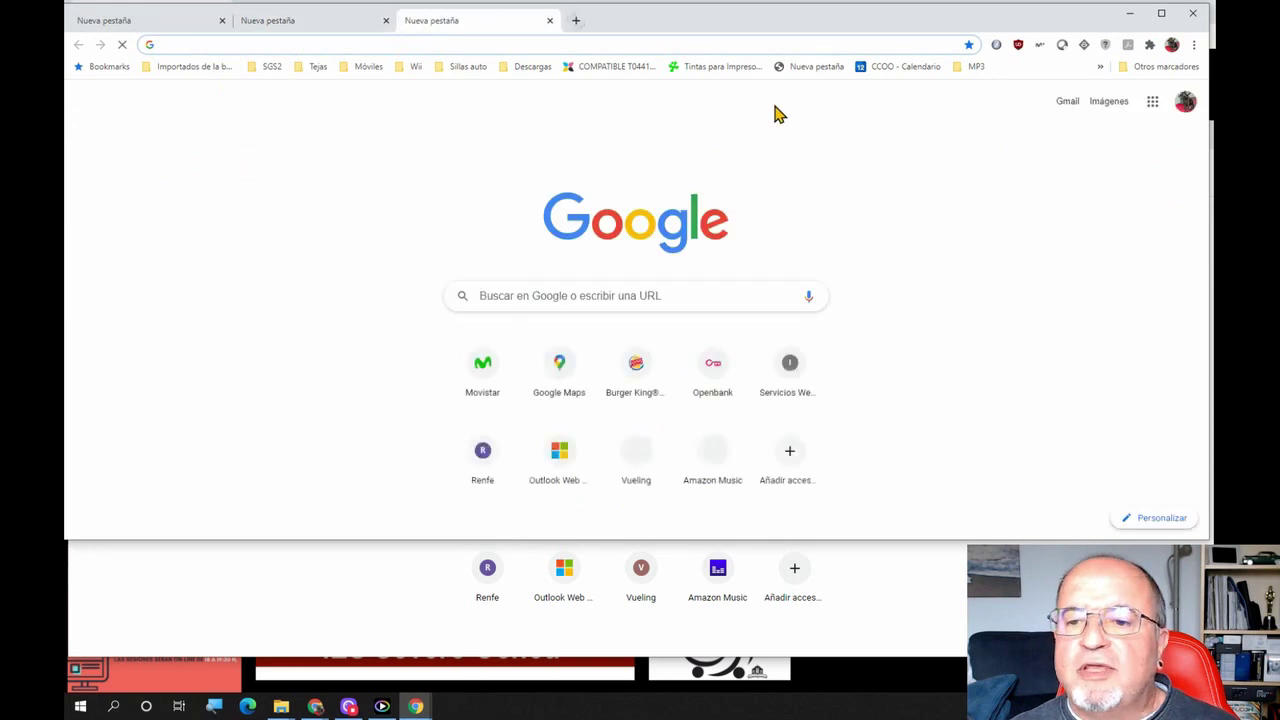
click(577, 22)
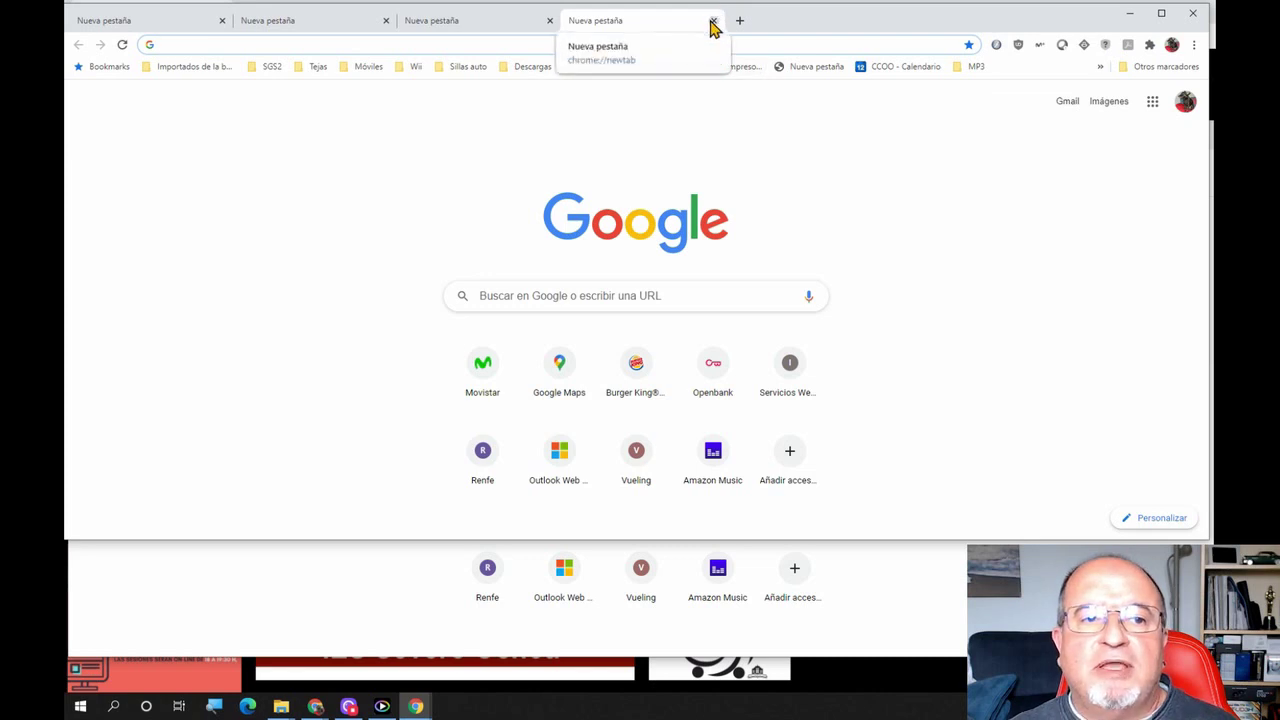
click(642, 28)
drag(641, 34, 300, 28)
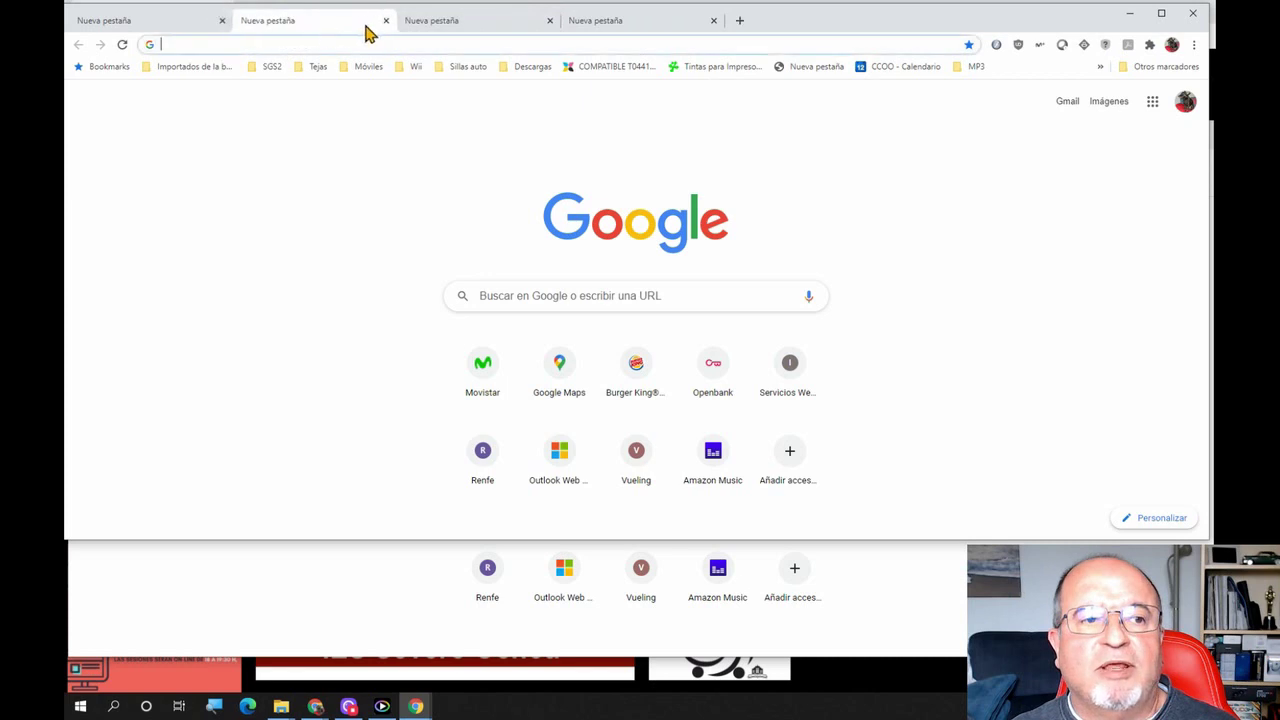
click(645, 28)
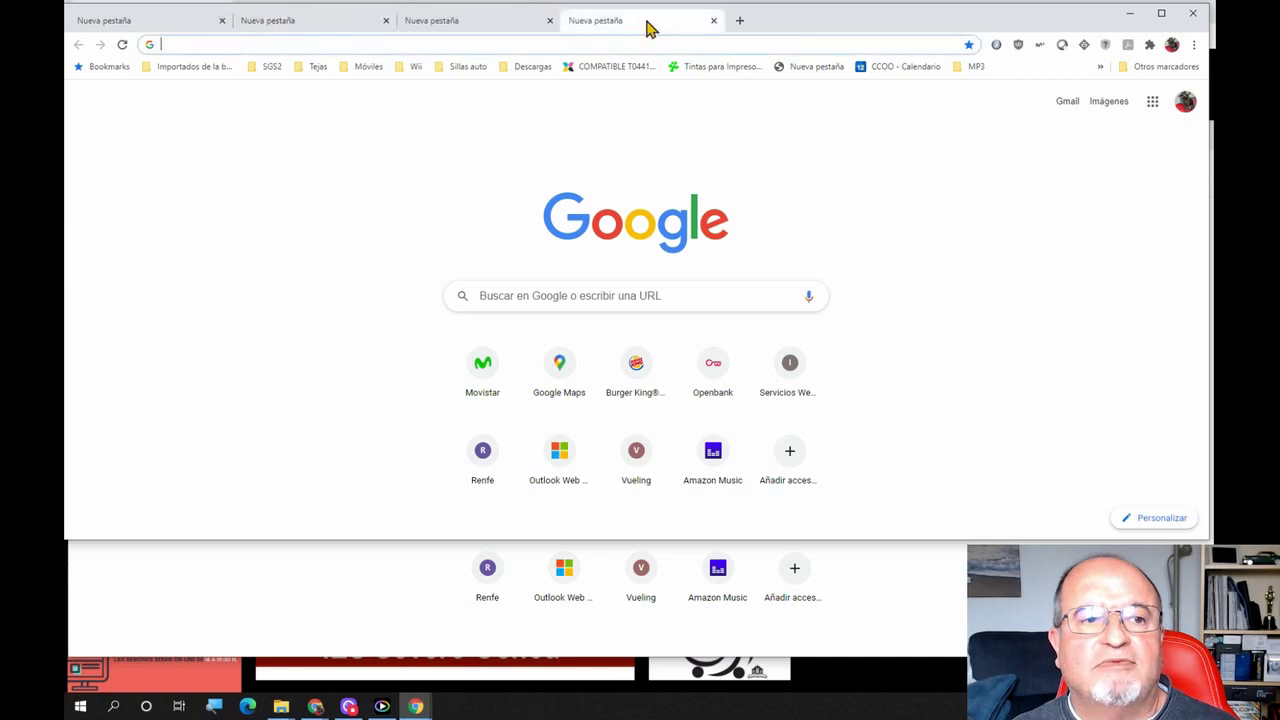
Open Google Maps, move its tab to second place, and detach it into its own window
click(549, 374)
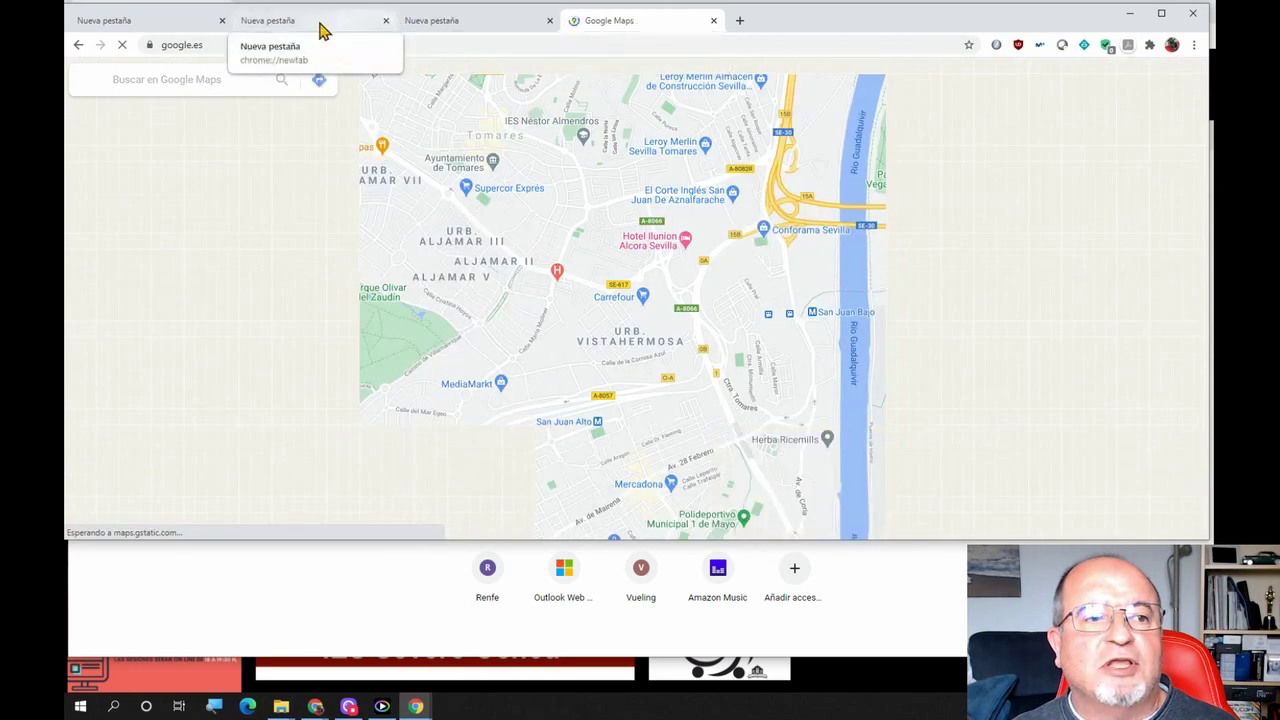
drag(628, 30, 300, 29)
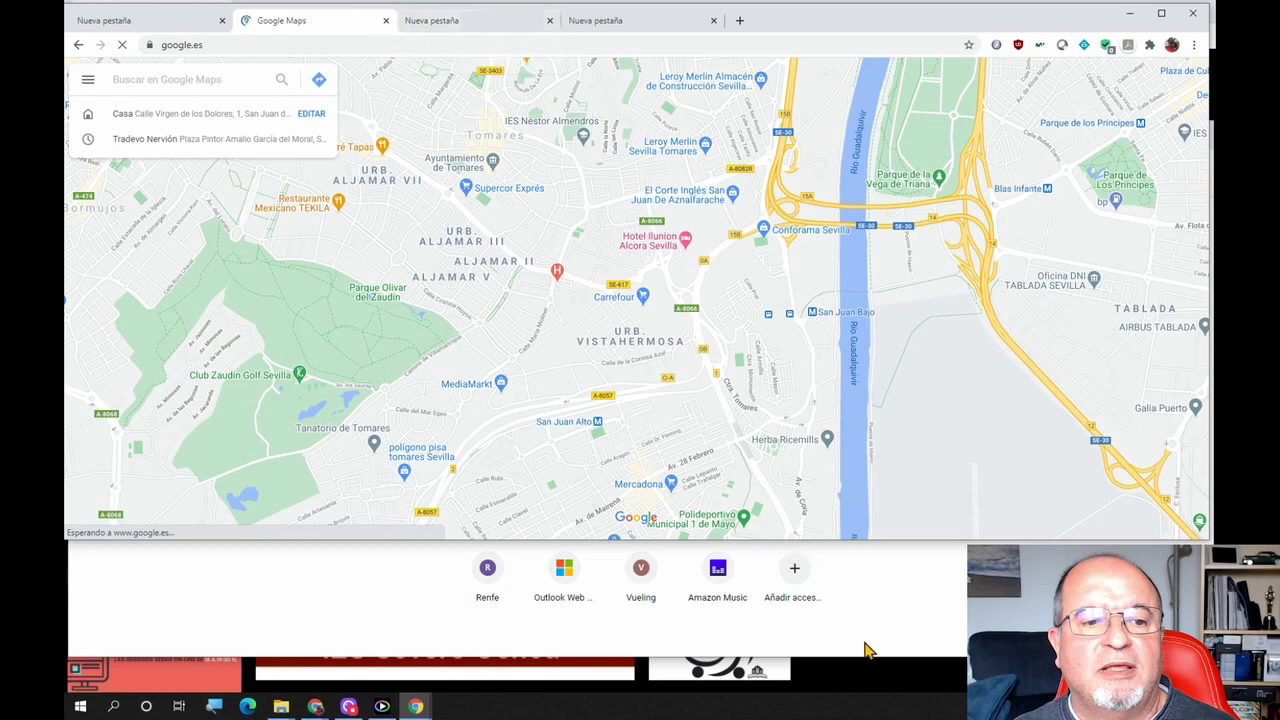
drag(325, 36, 326, 100)
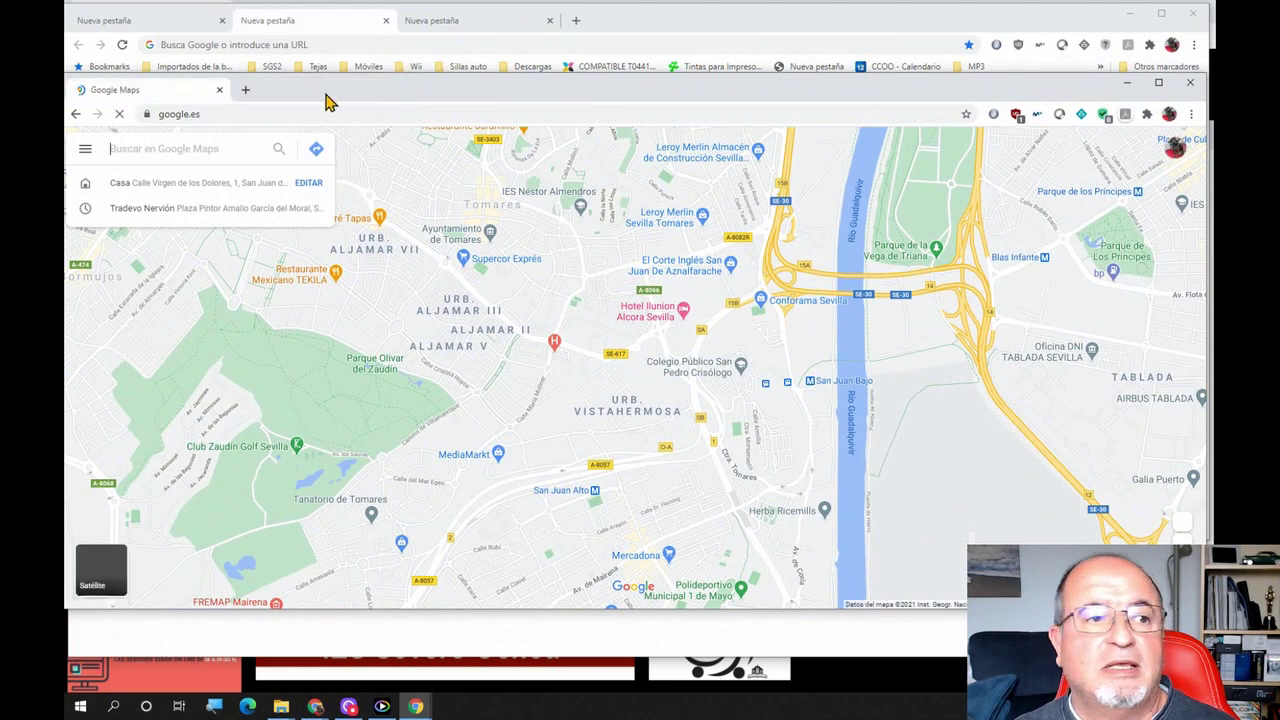
drag(129, 94, 318, 95)
Open another window with Ctrl+N, rearrange the windows, and close the Google Maps window
key(ctrl+n)
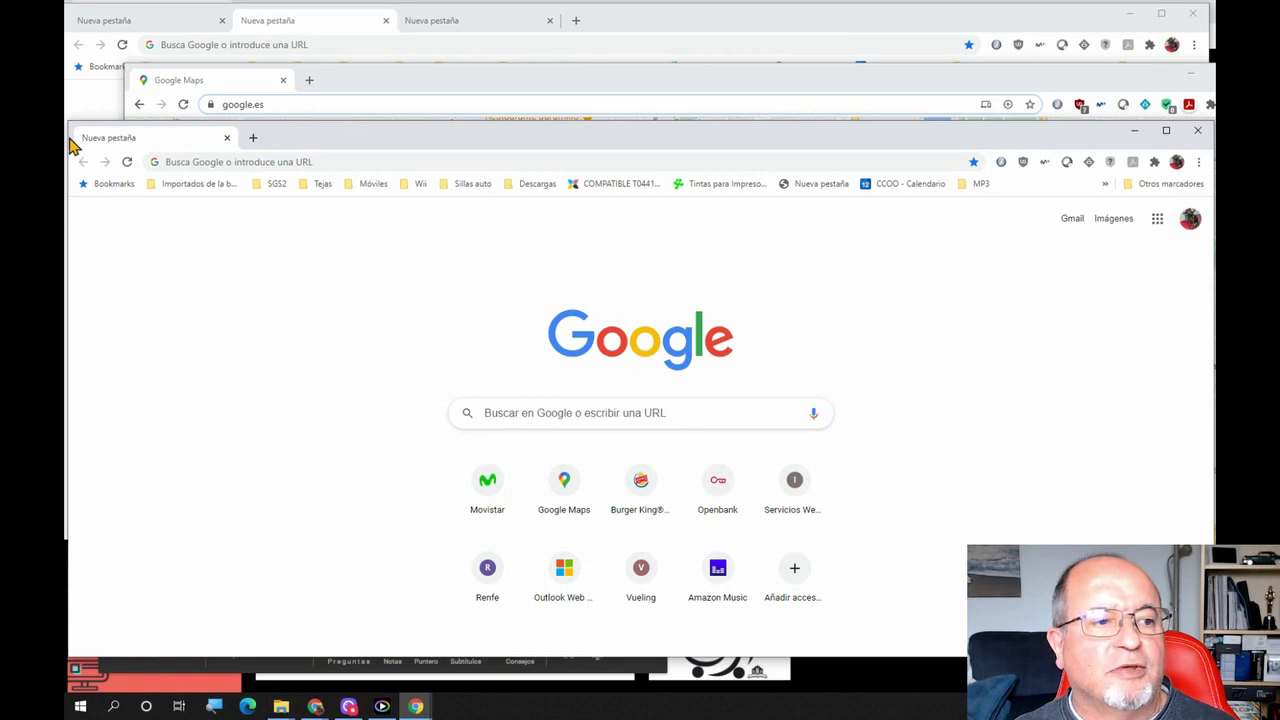
drag(70, 141, 325, 148)
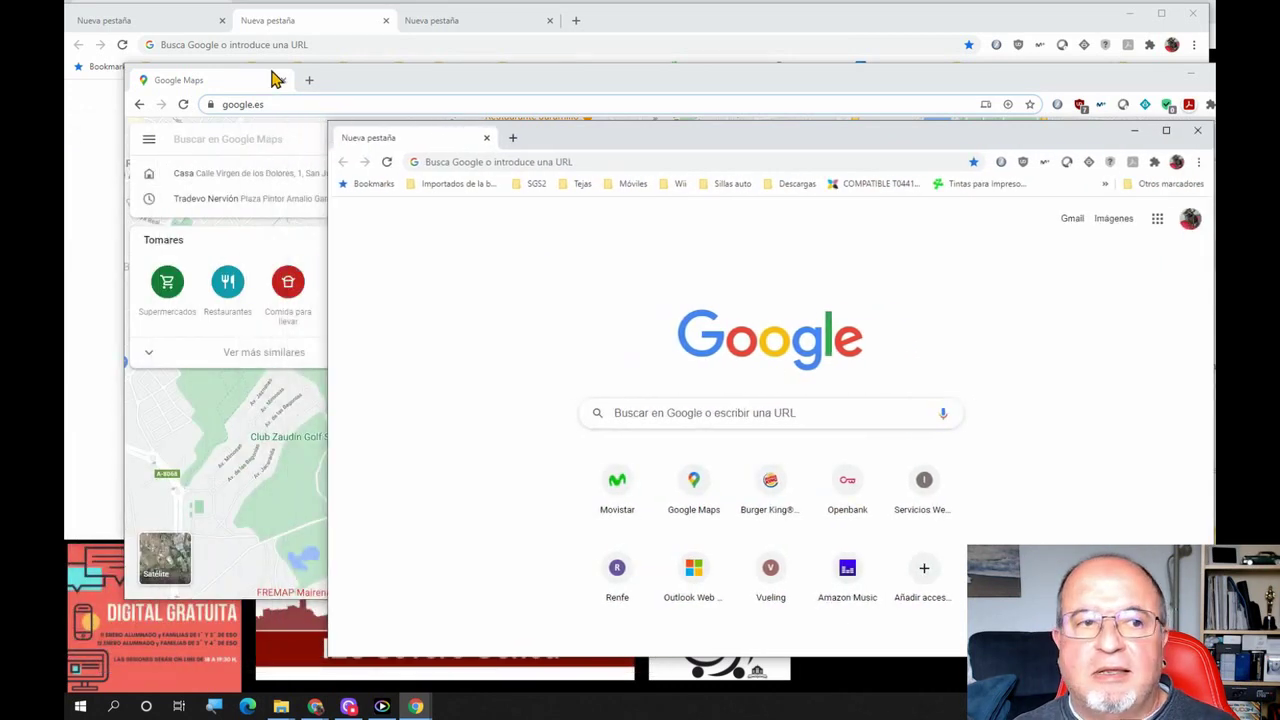
drag(220, 92, 420, 131)
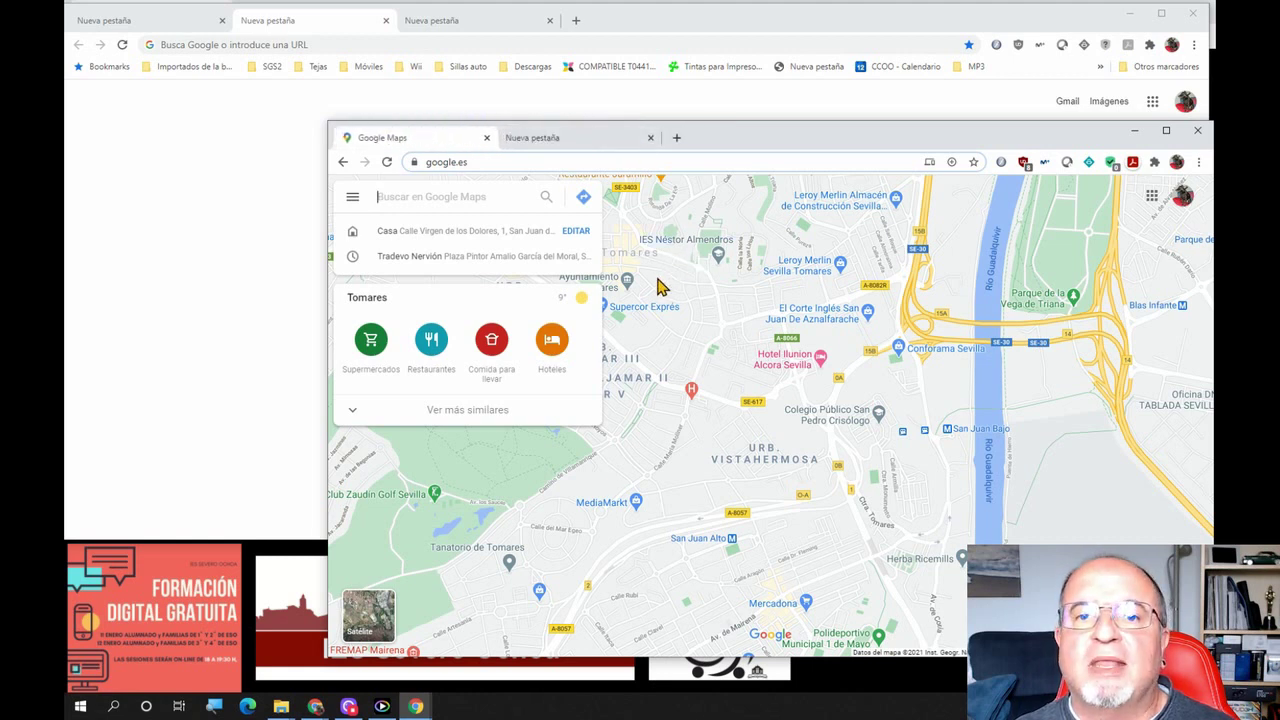
click(1198, 134)
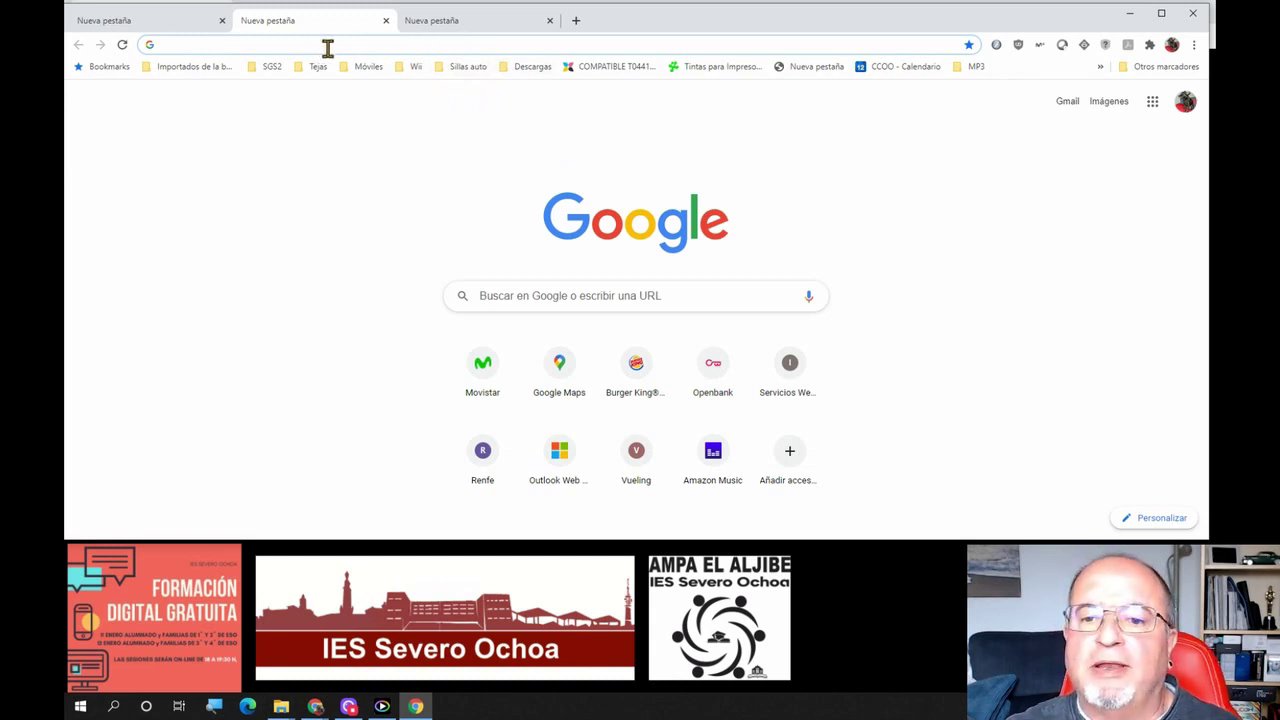
Visit elmundo.es from the address bar, then close its tab with Ctrl+W
text(elmundo.)
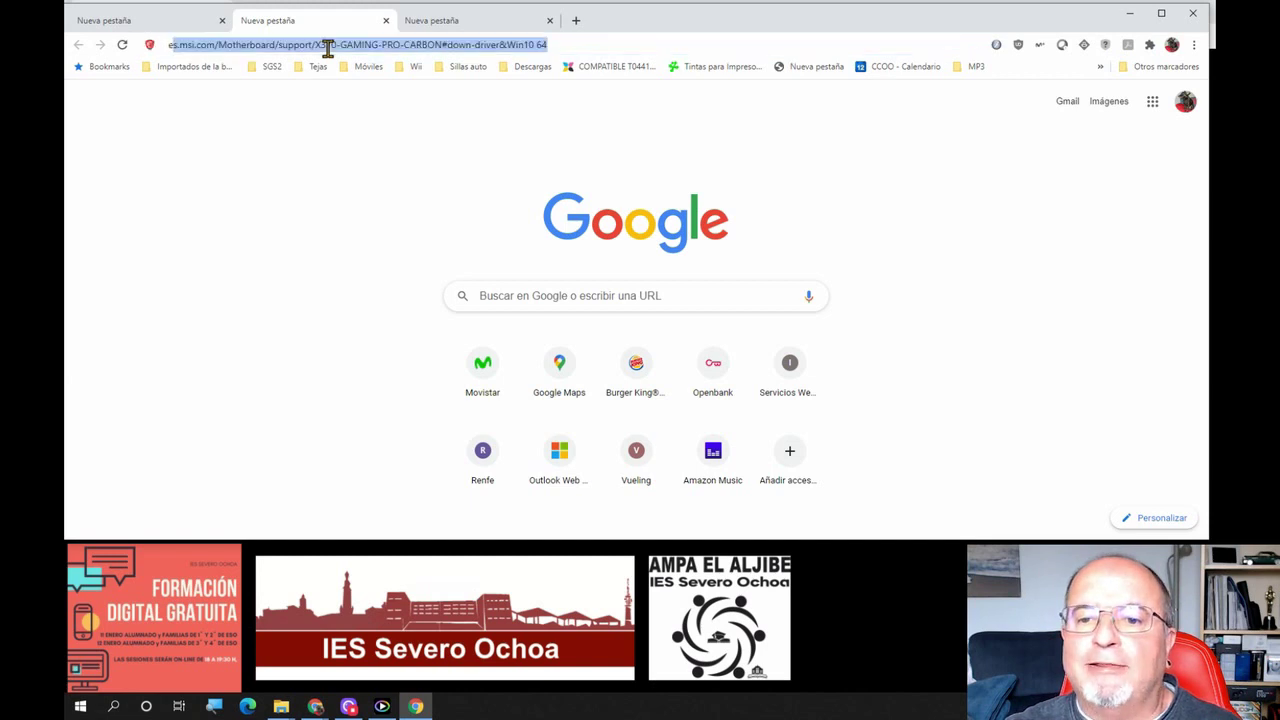
text(es)
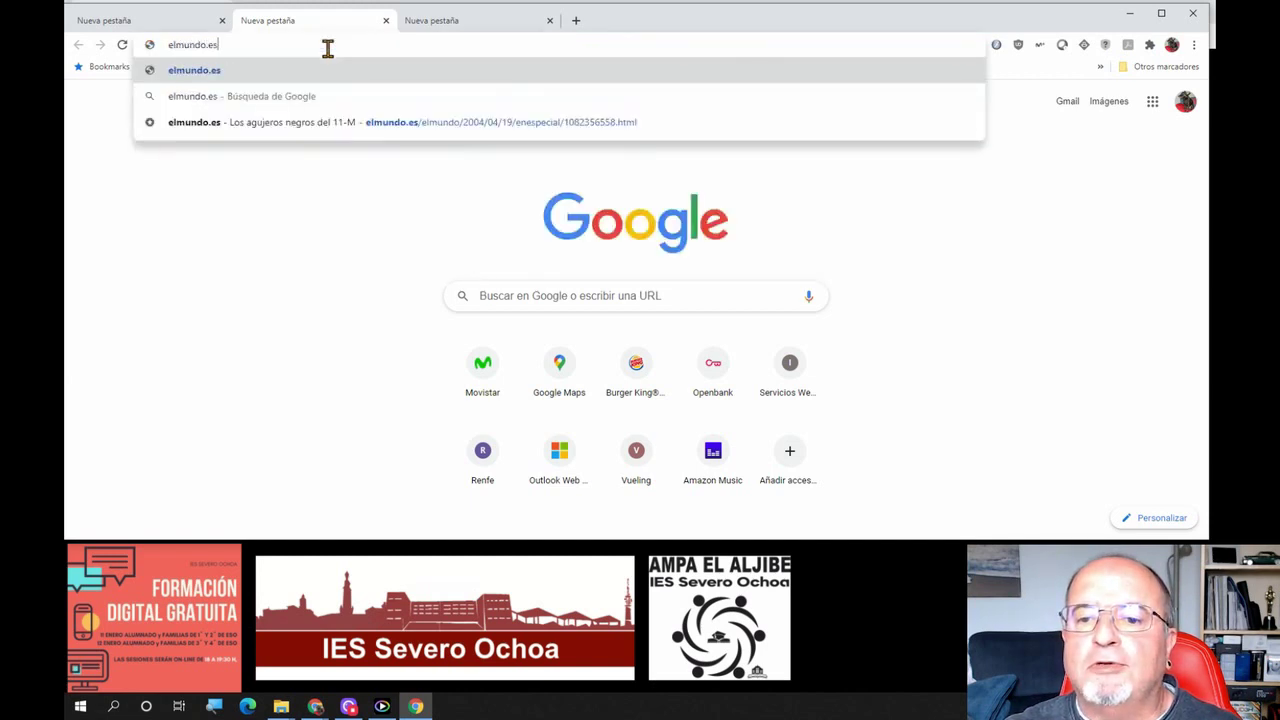
key(Return)
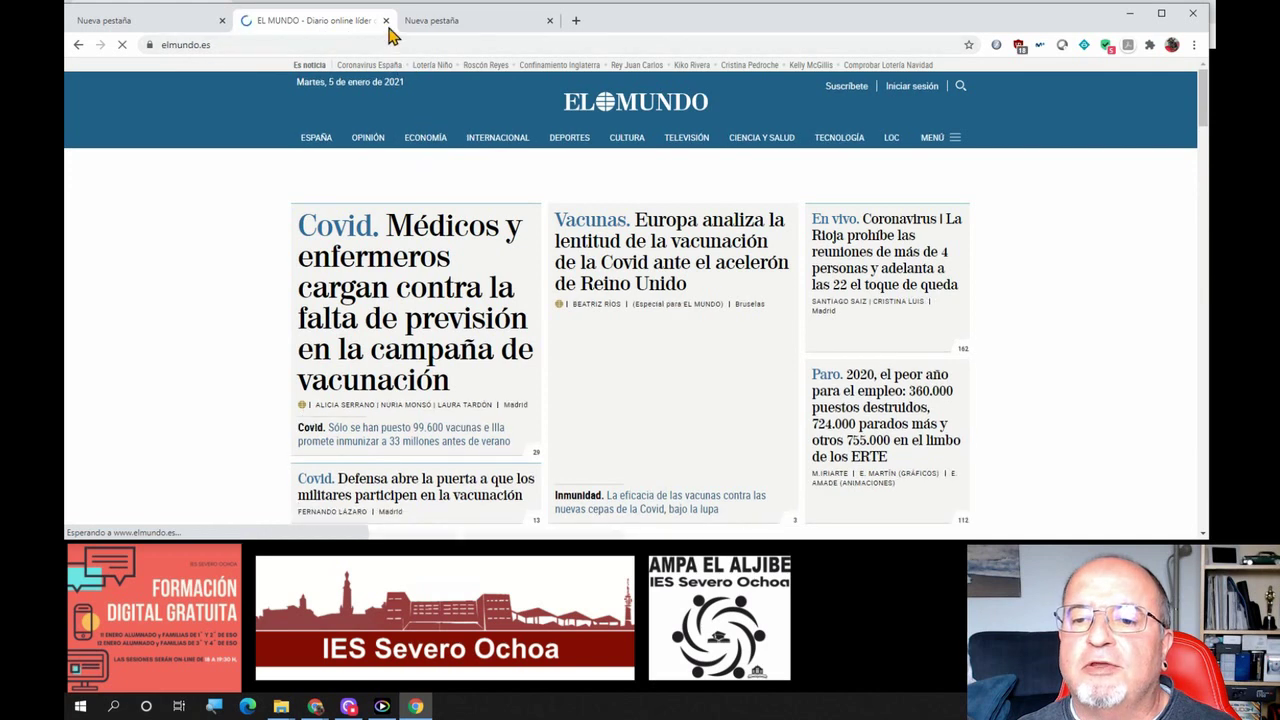
key(ctrl+w)
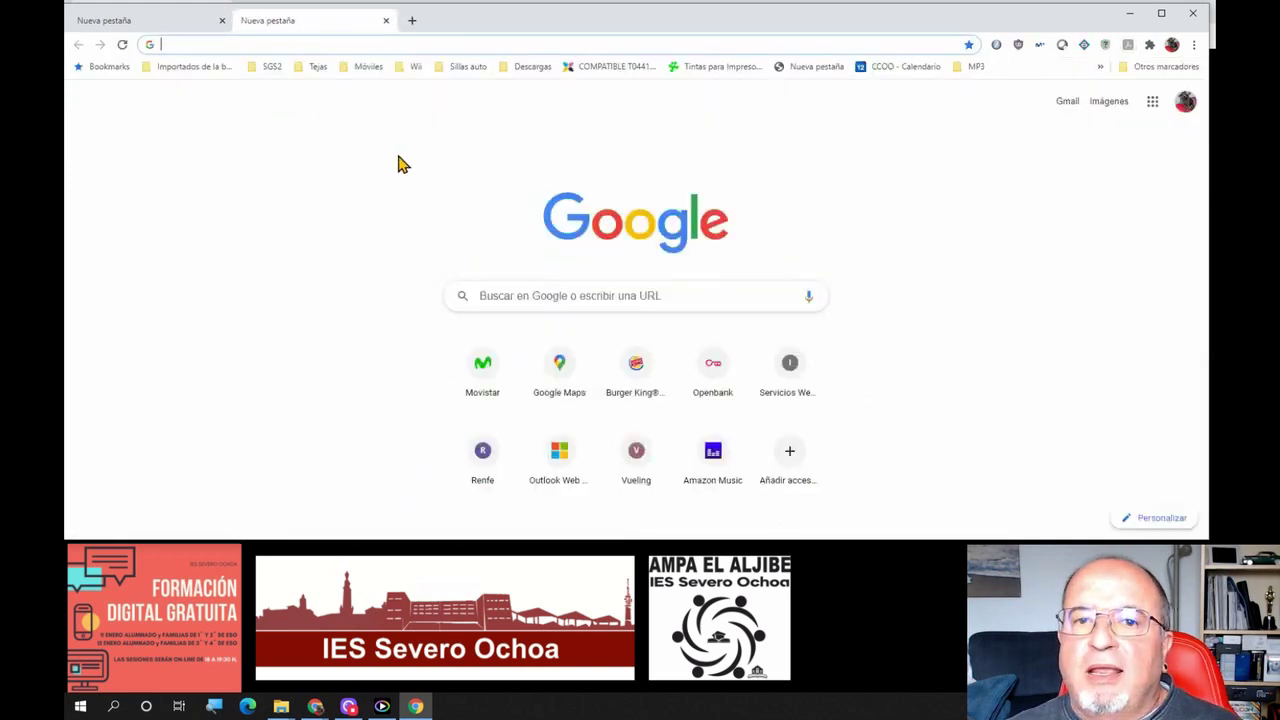
Search Google for 'periódicos', scroll through the results, and close that tab
click(509, 290)
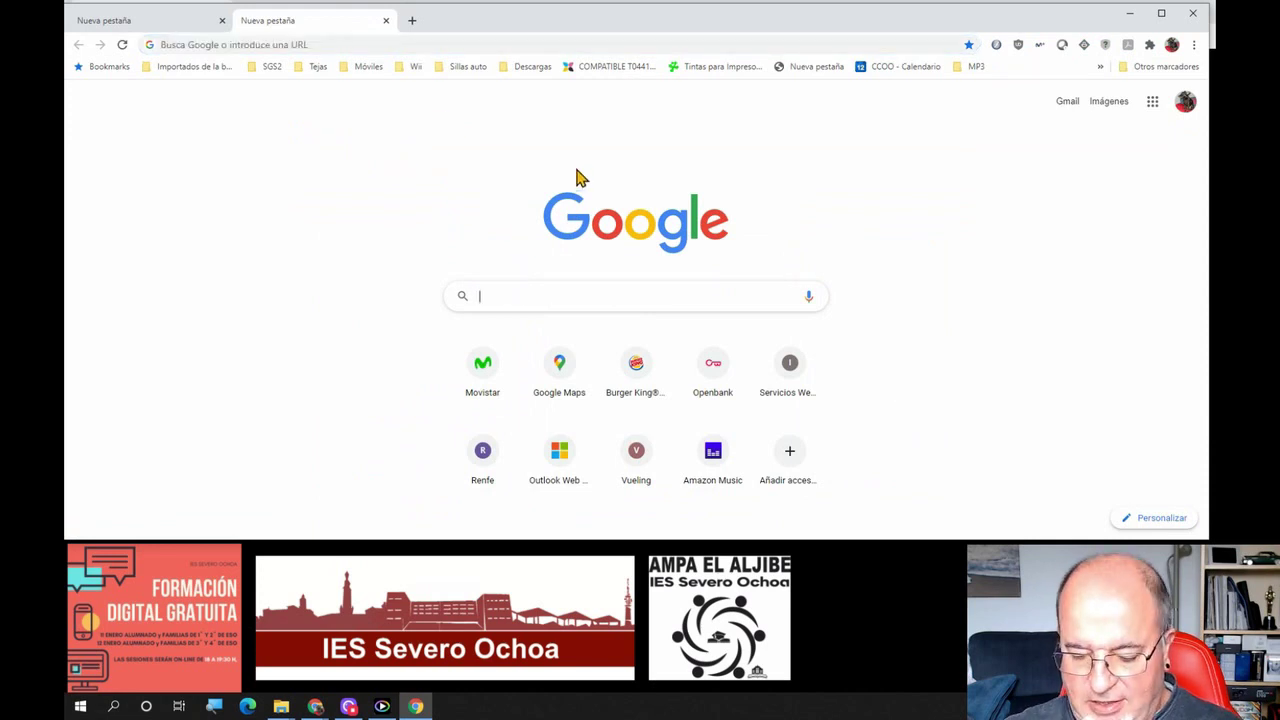
text(periódi)
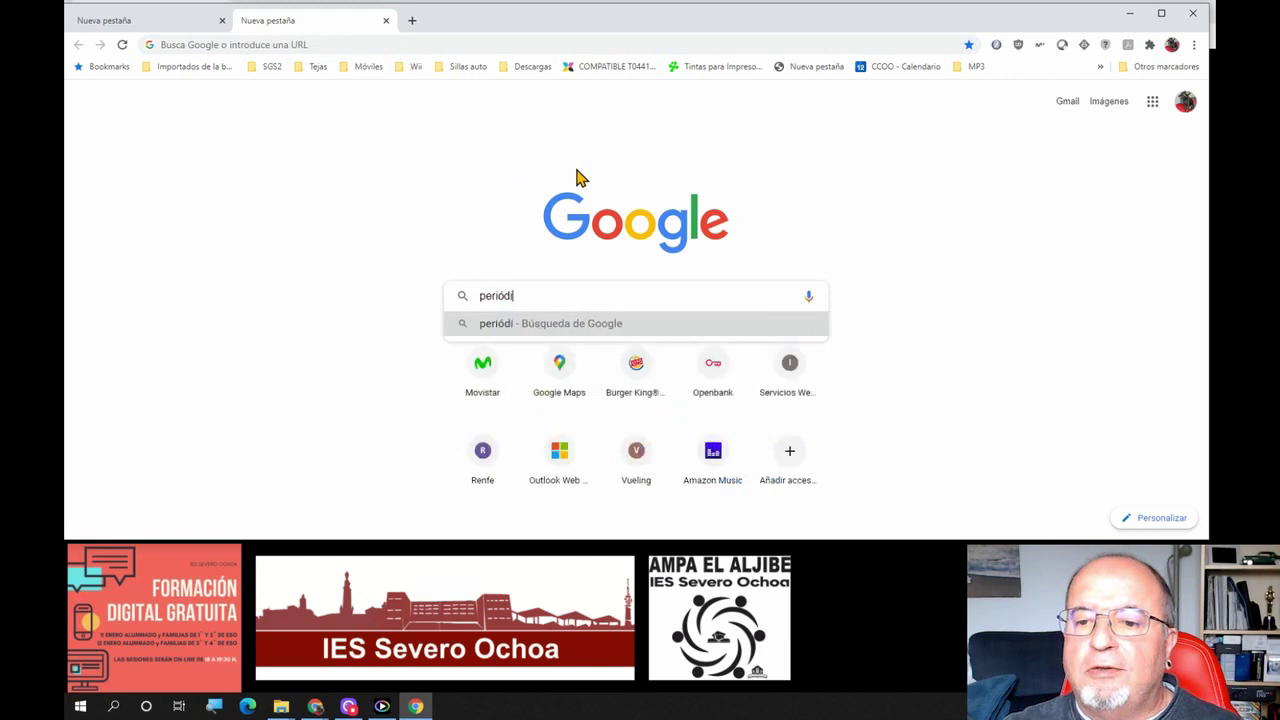
text(cos)
key(Return)
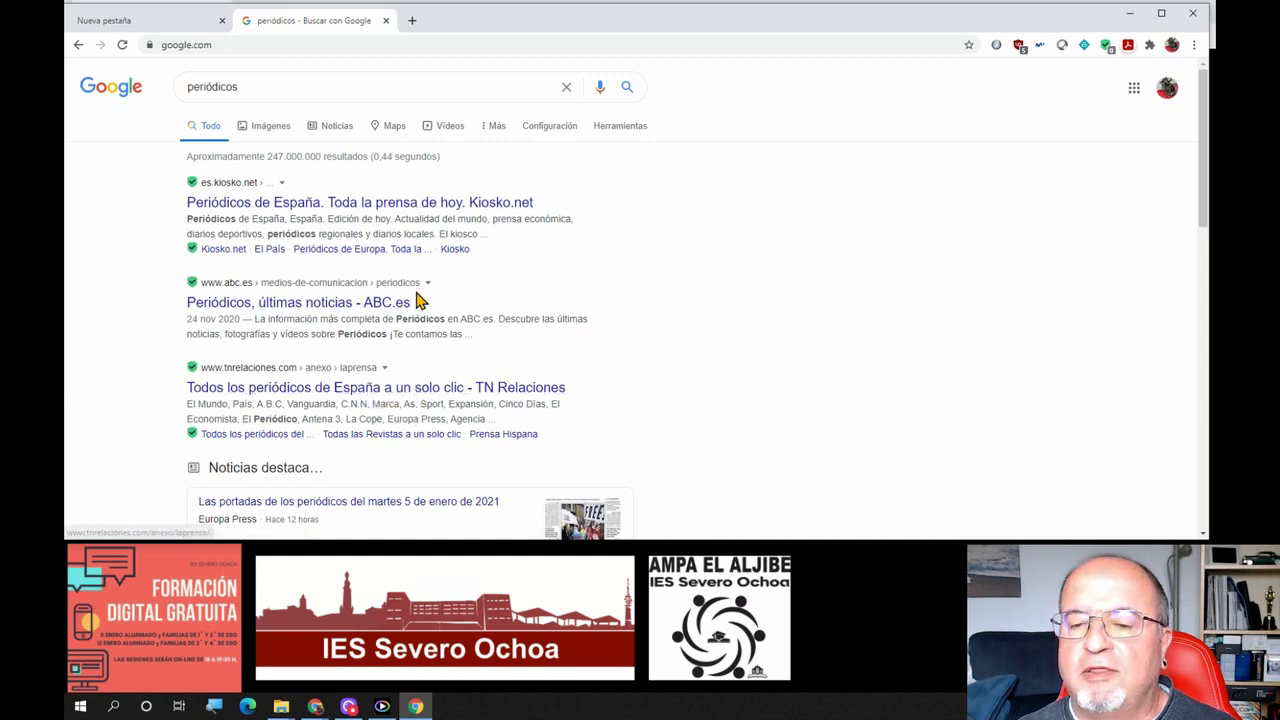
scroll(503, 307, down, 1)
scroll(503, 307, down, 10)
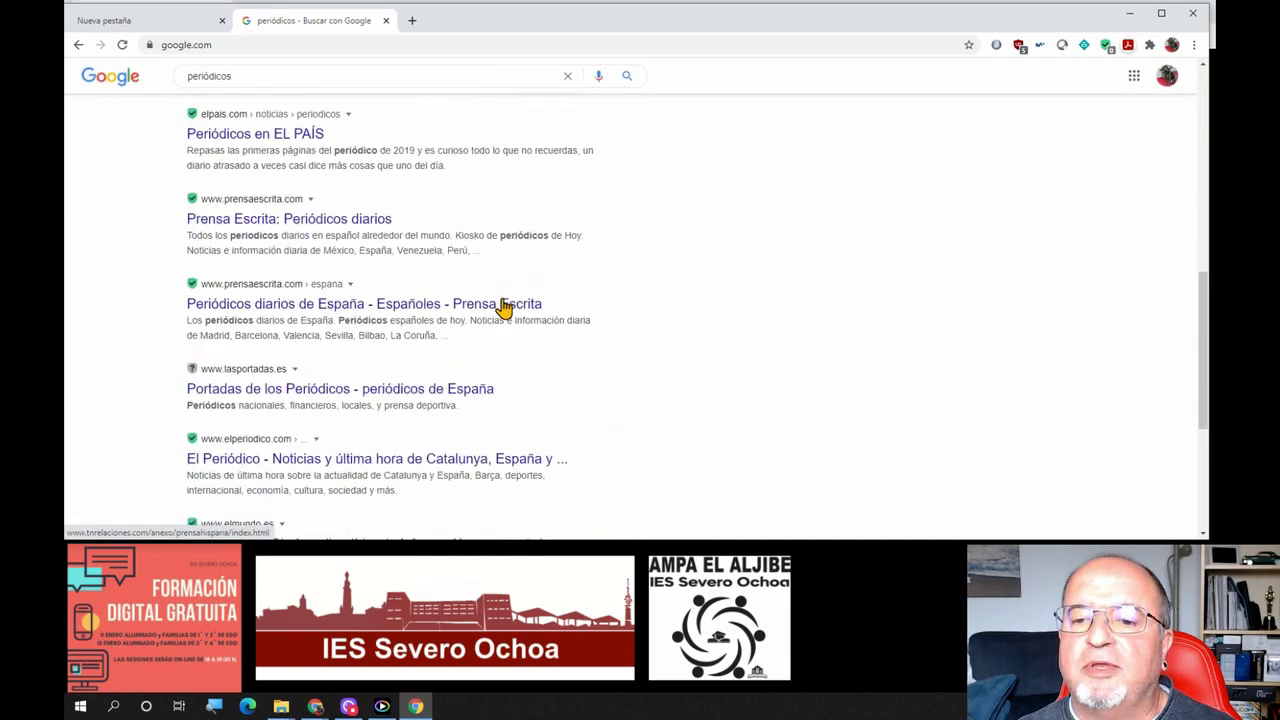
scroll(503, 307, down, 1)
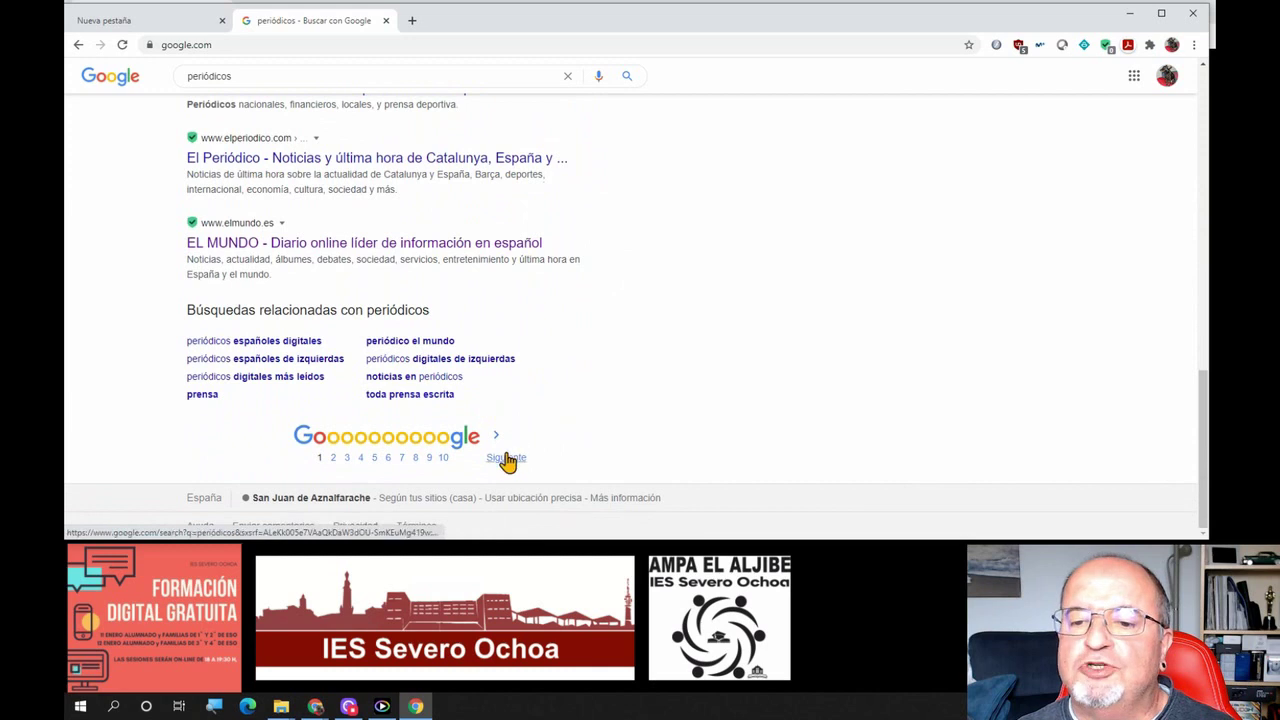
scroll(535, 348, up, 15)
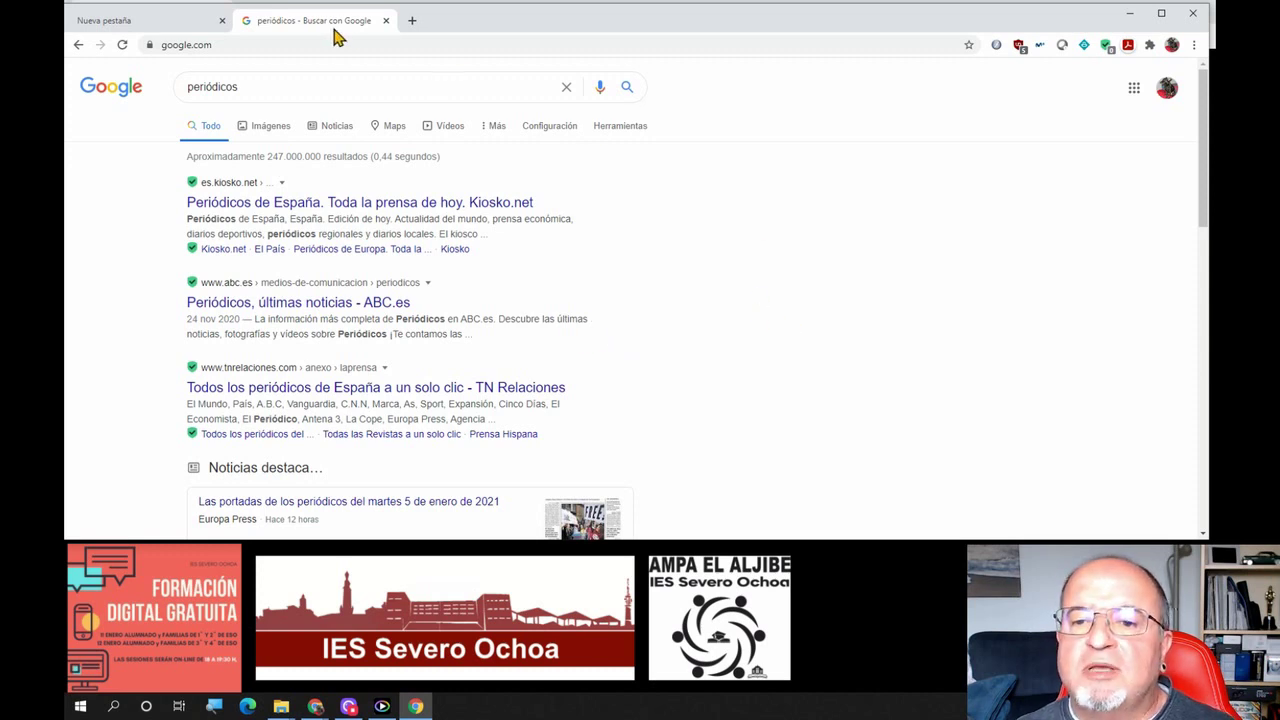
click(386, 21)
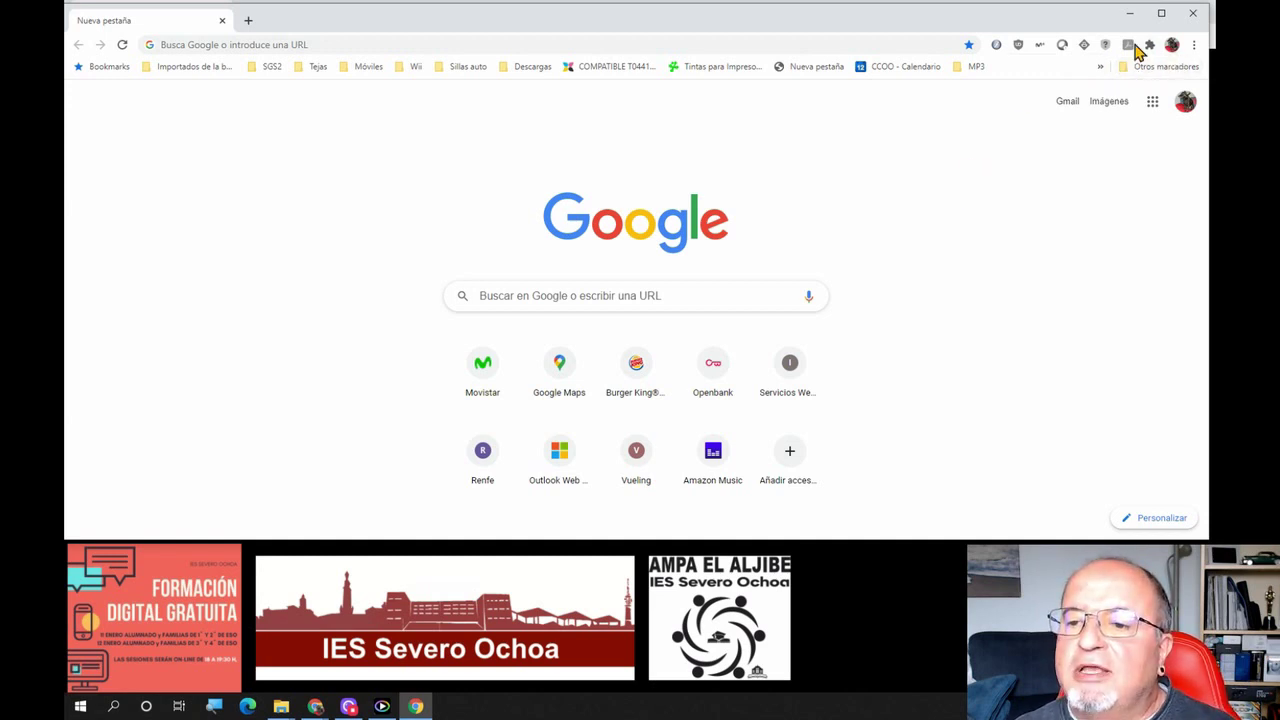
Reduce the page zoom step by step down to 50 % from the browser menu
click(1193, 45)
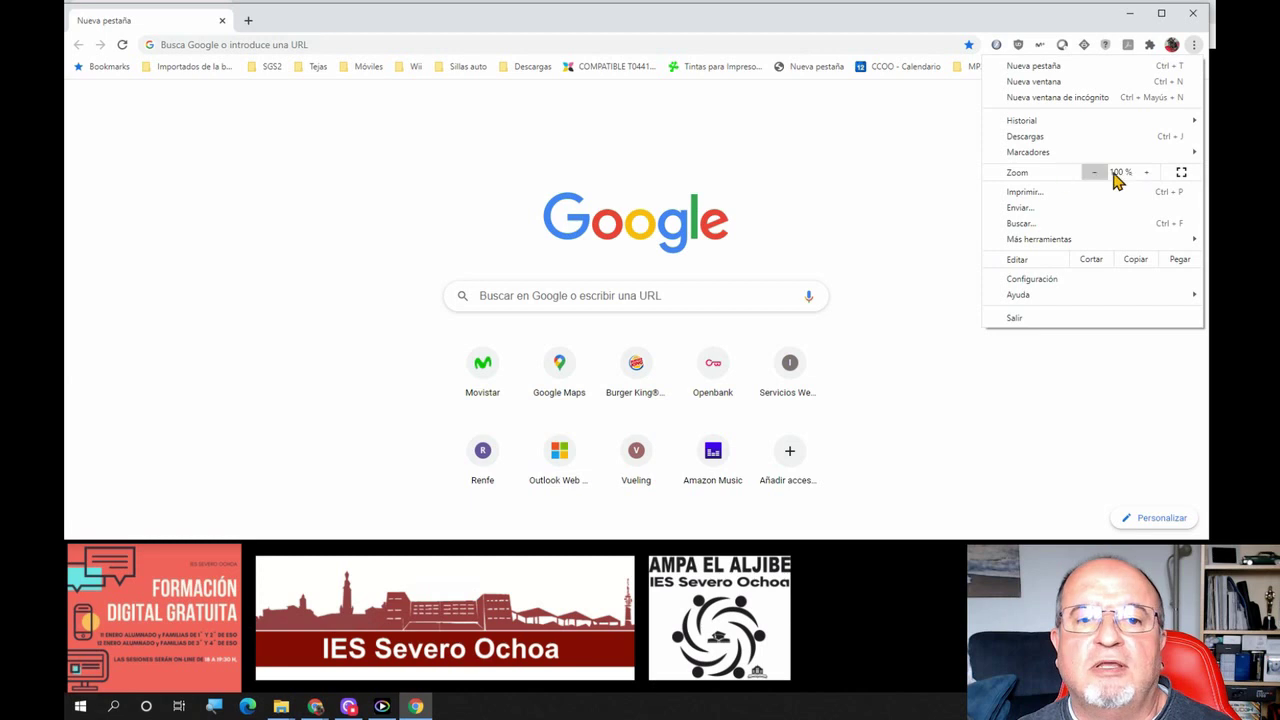
click(1094, 173)
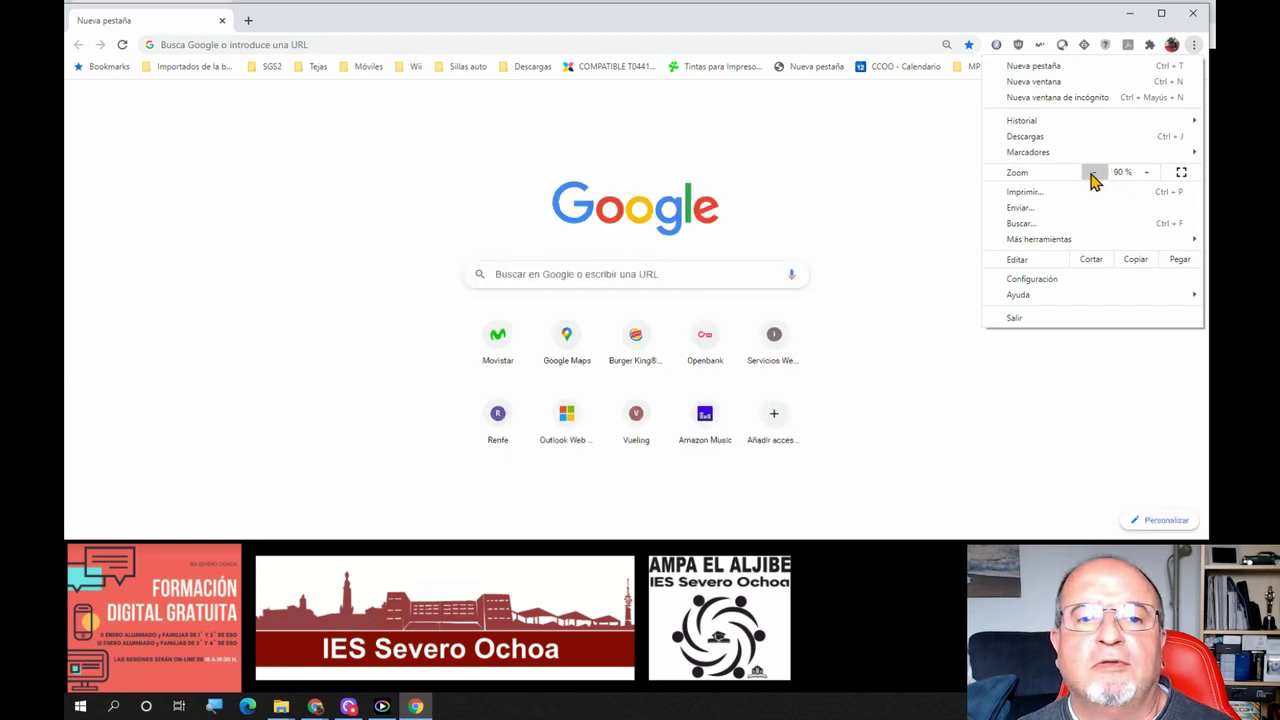
click(1094, 173)
click(1094, 173)
click(1094, 173)
click(1094, 173)
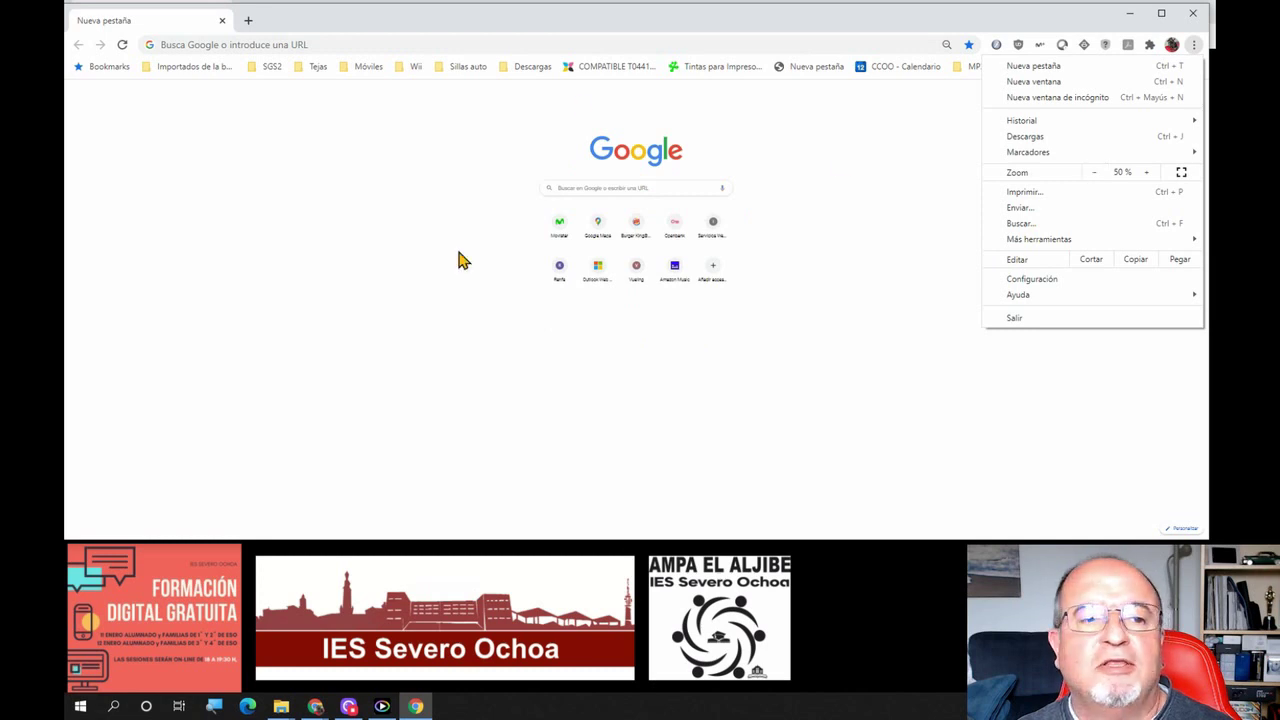
Raise the zoom back to 100 % and show the recently closed tabs under Historial
click(1145, 173)
click(1145, 173)
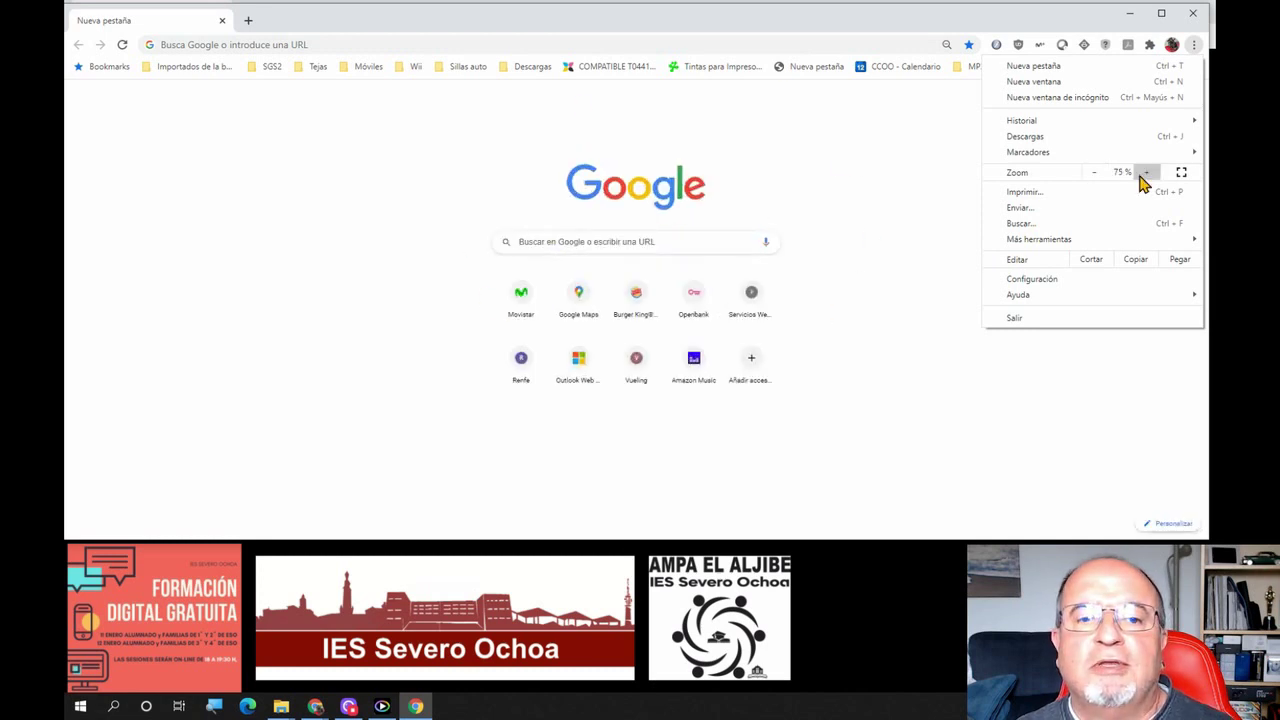
click(1145, 173)
click(1145, 173)
click(1145, 173)
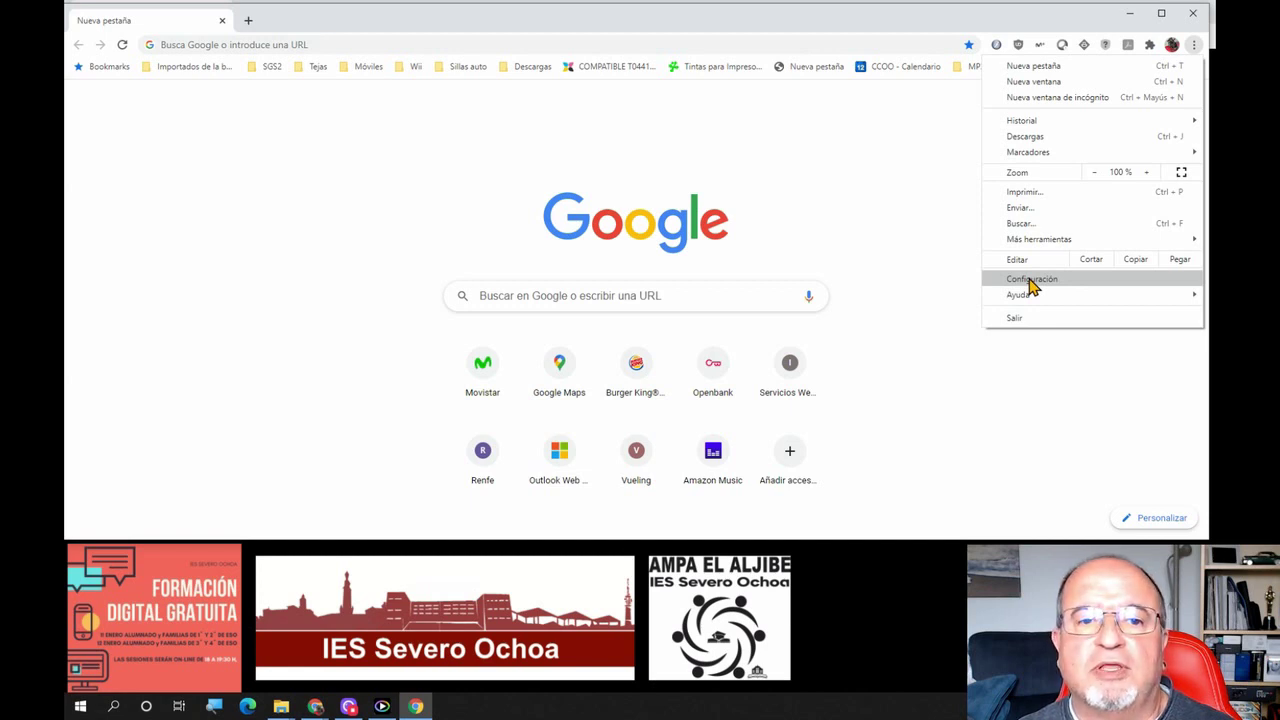
mouse_move(1043, 127)
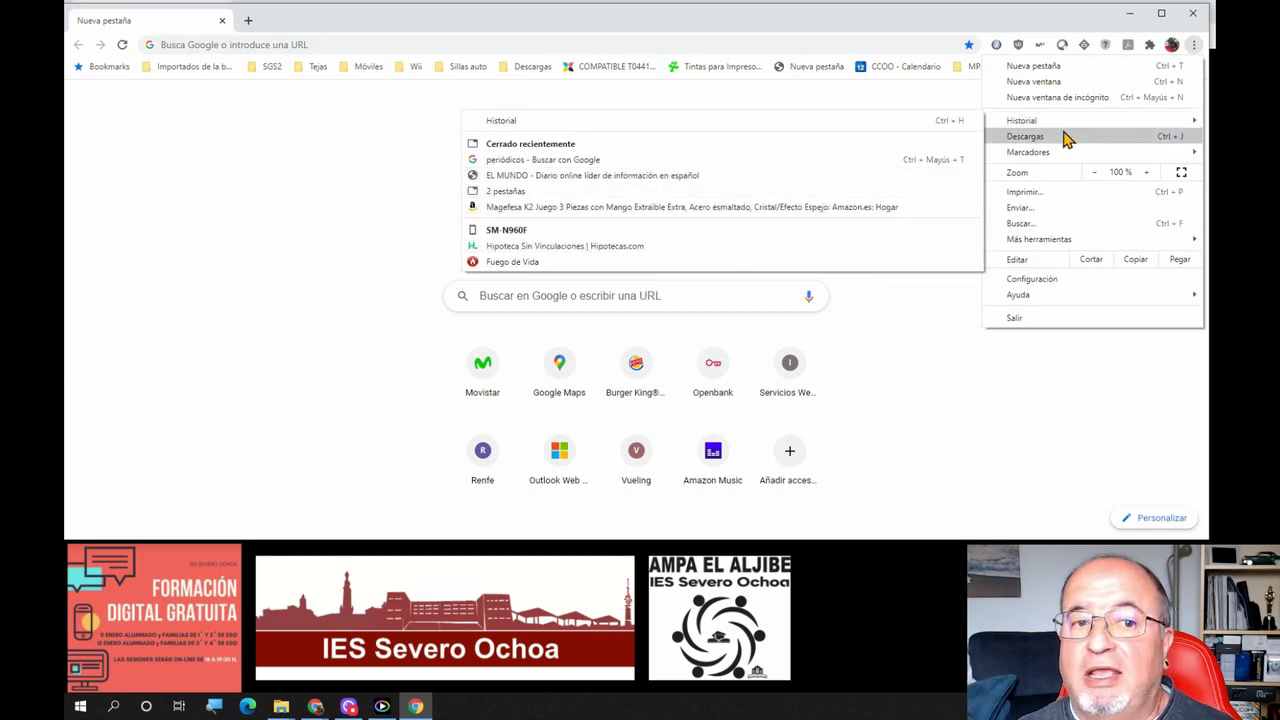
Close the menu, reopen Historial's recently closed tabs, then dismiss it without restoring any
click(966, 394)
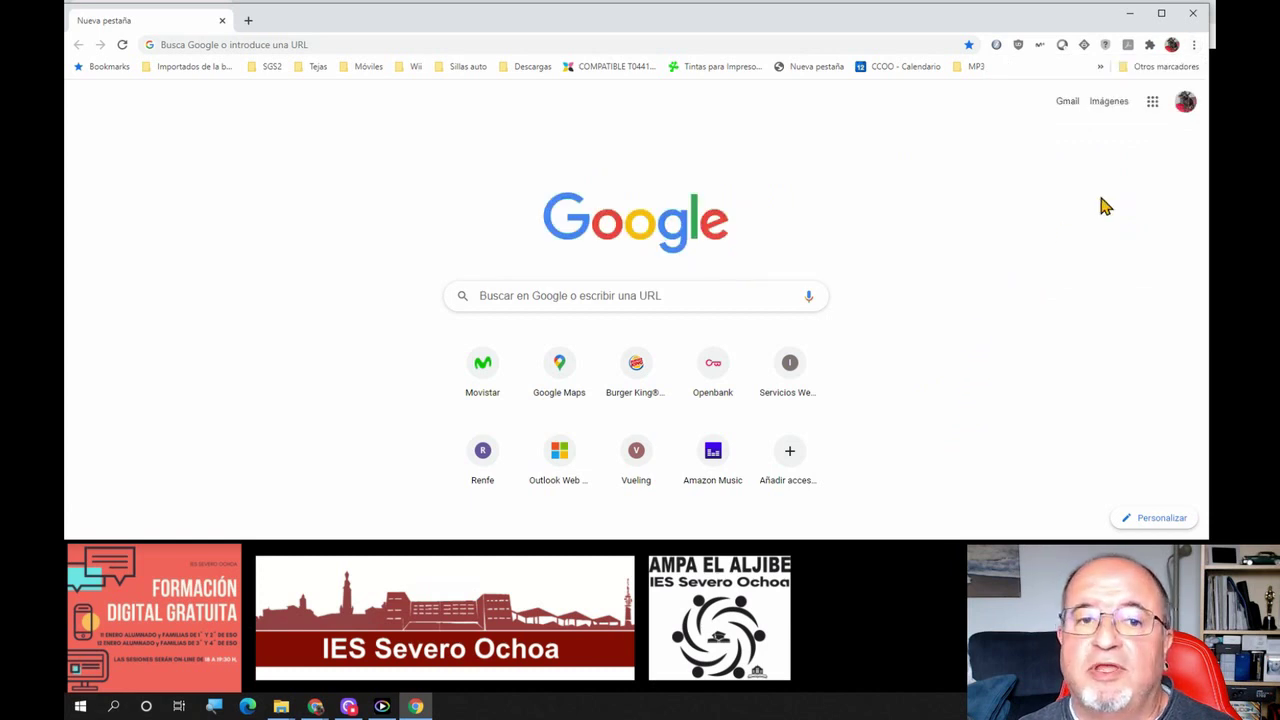
click(1194, 44)
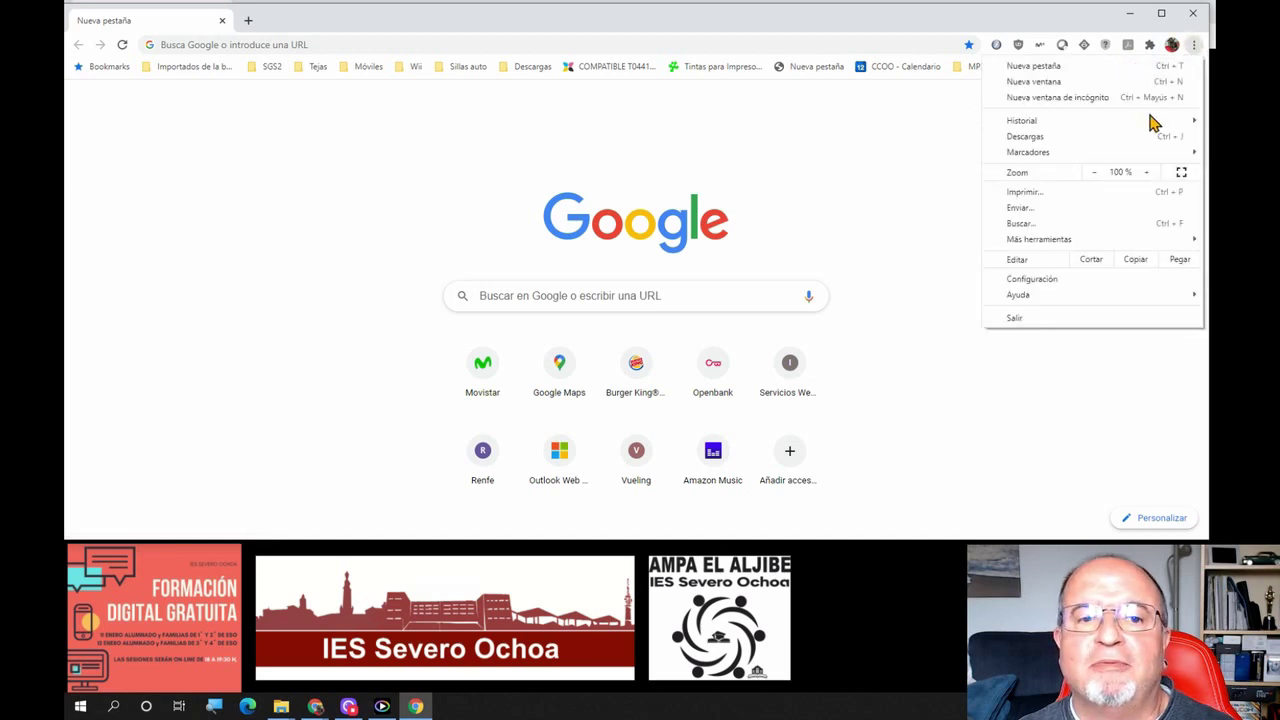
mouse_move(1090, 122)
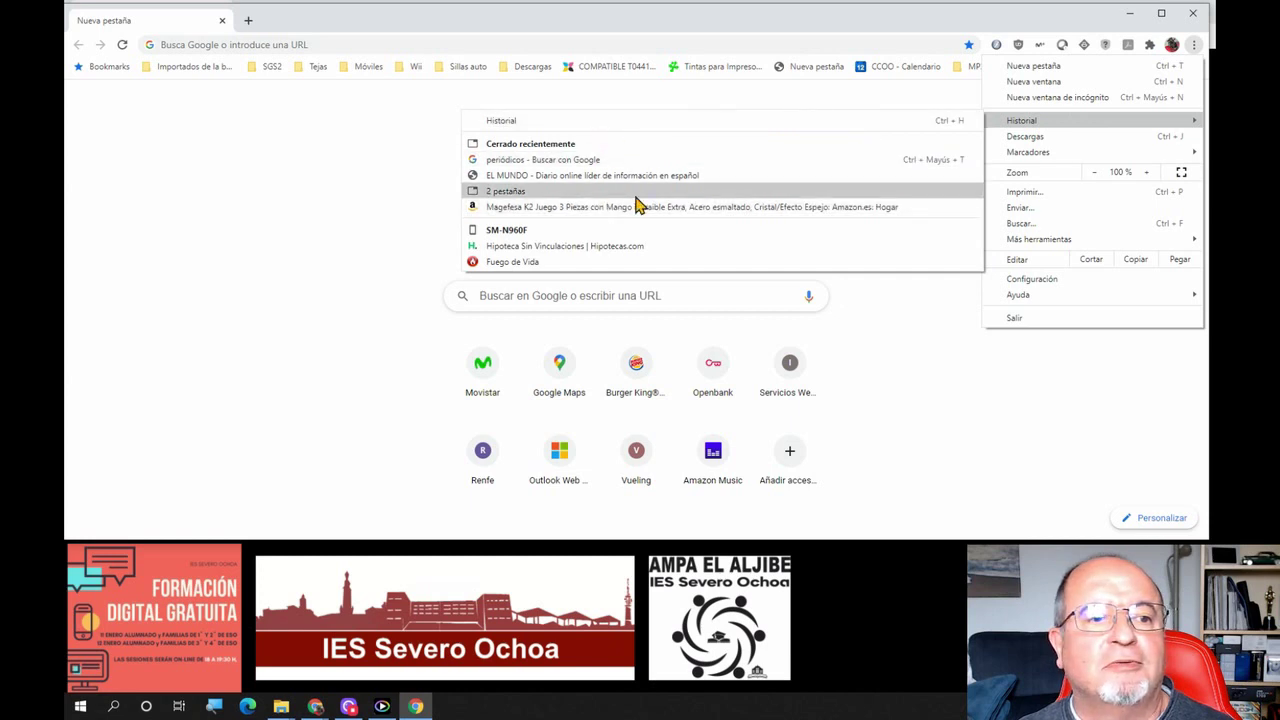
click(1202, 424)
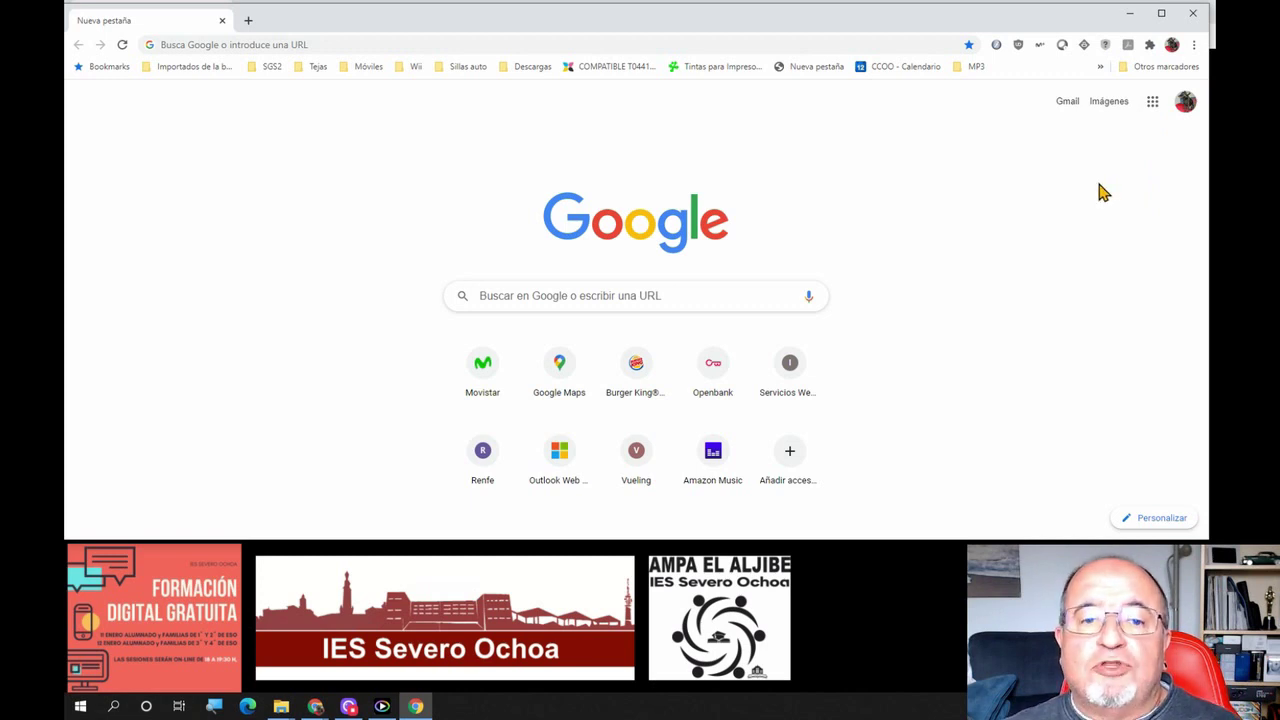
right_click(707, 145)
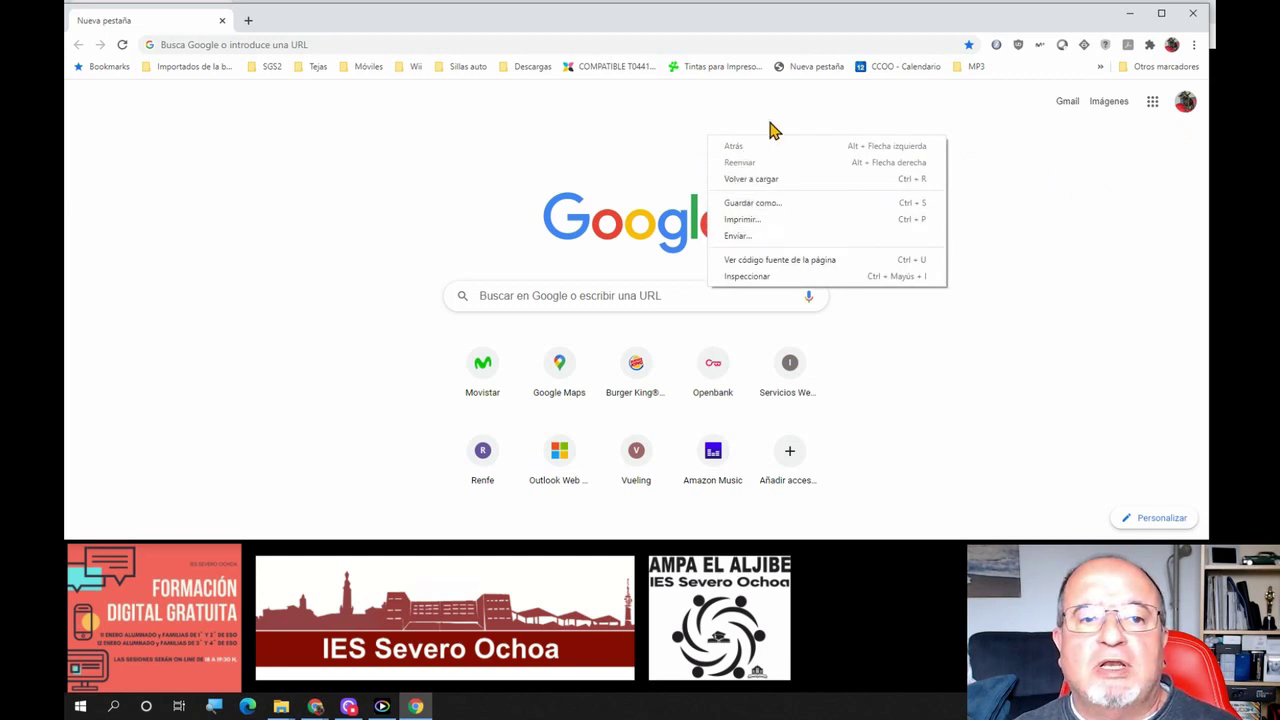
click(667, 113)
right_click(707, 72)
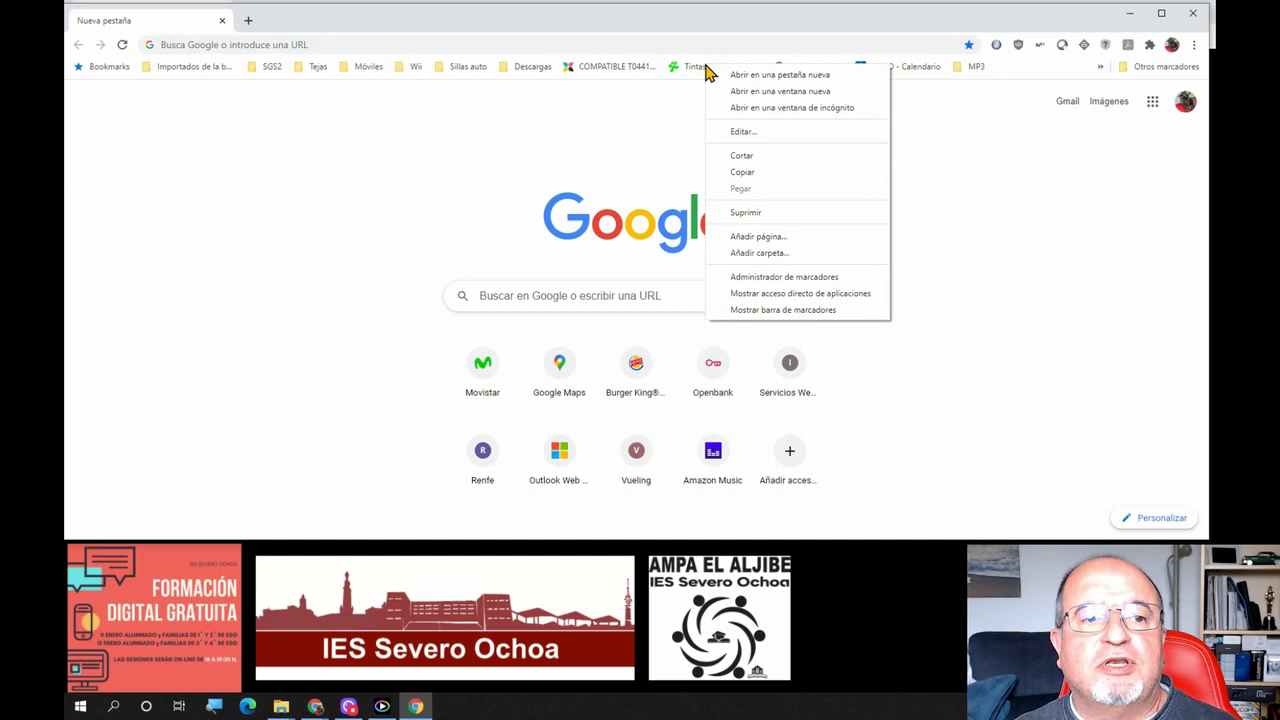
click(655, 137)
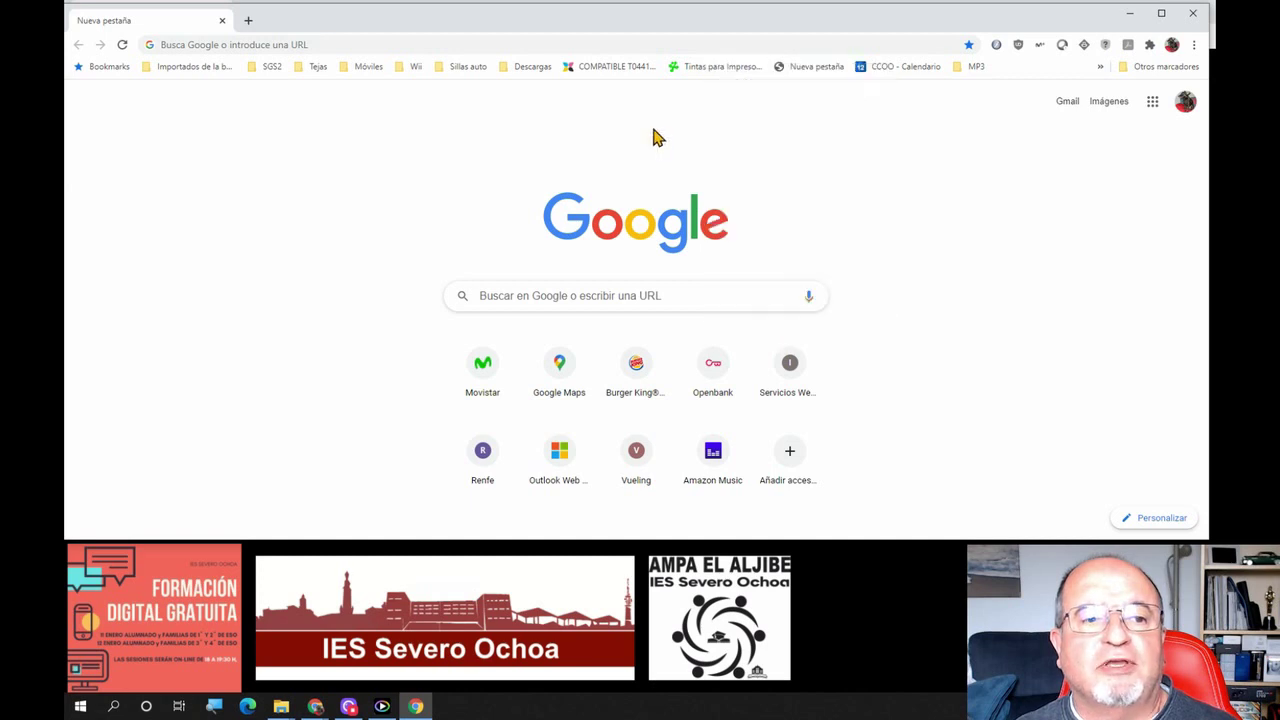
right_click(712, 369)
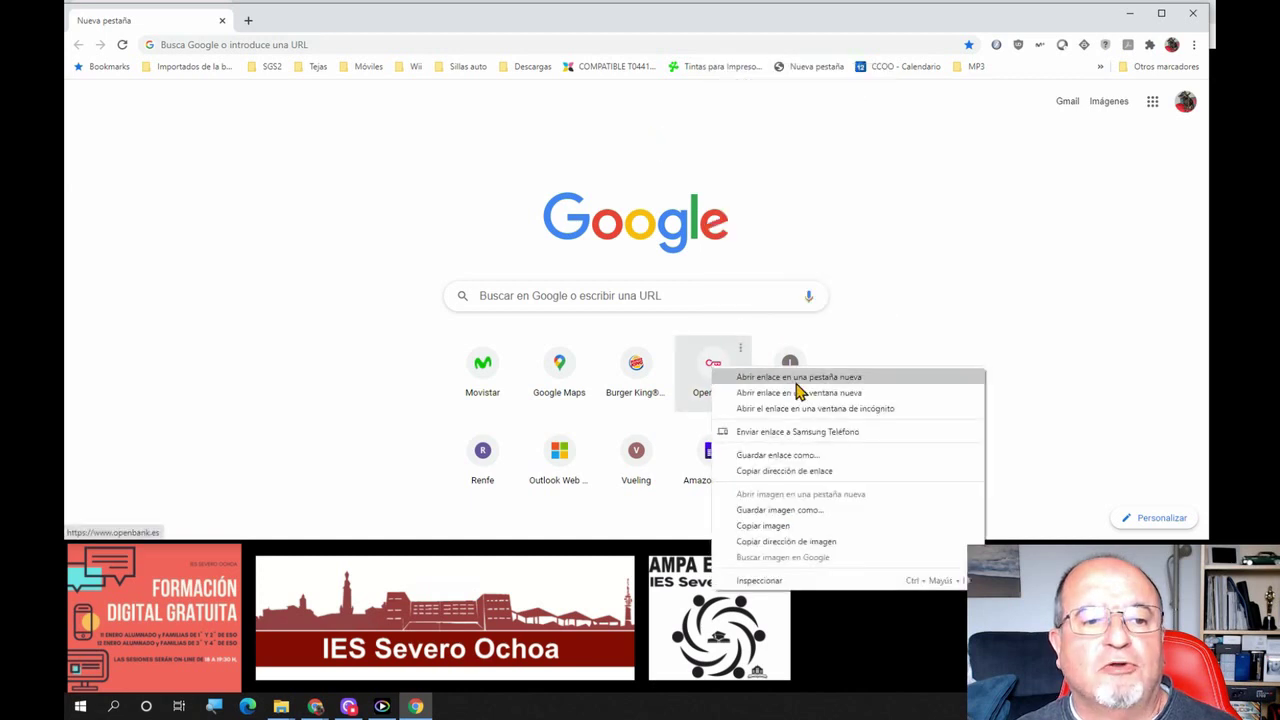
click(950, 258)
right_click(950, 250)
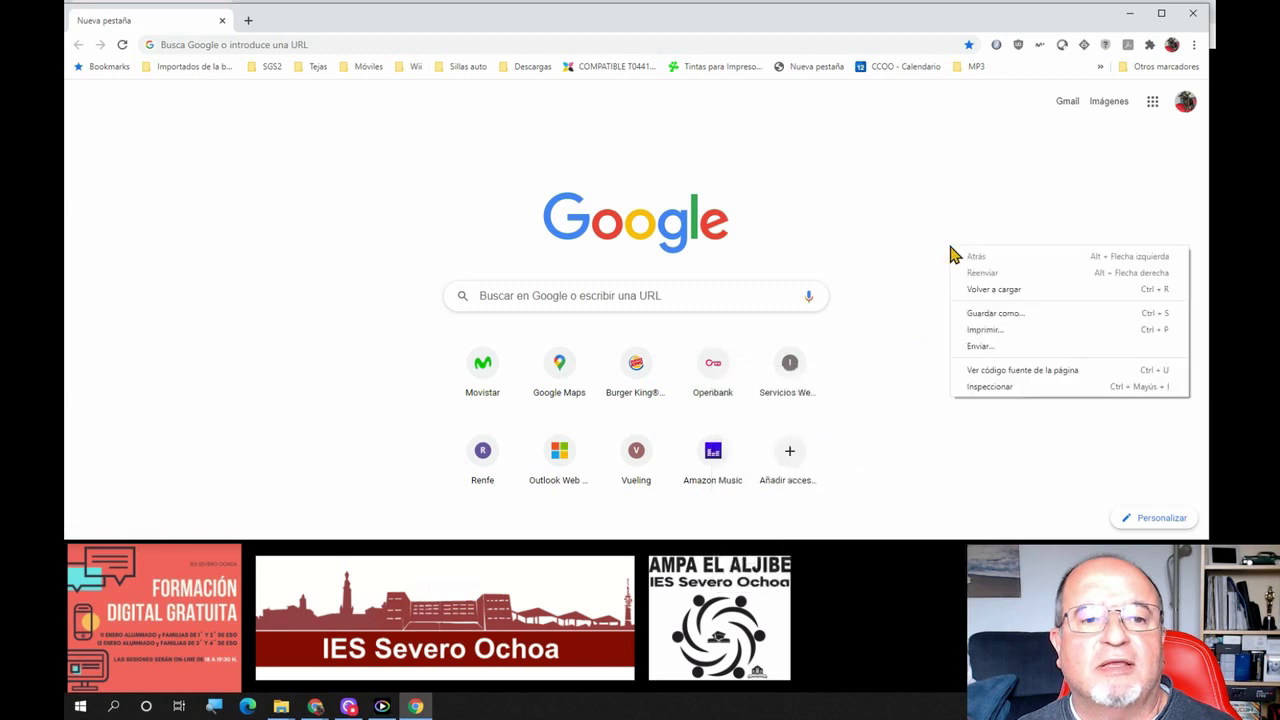
click(689, 299)
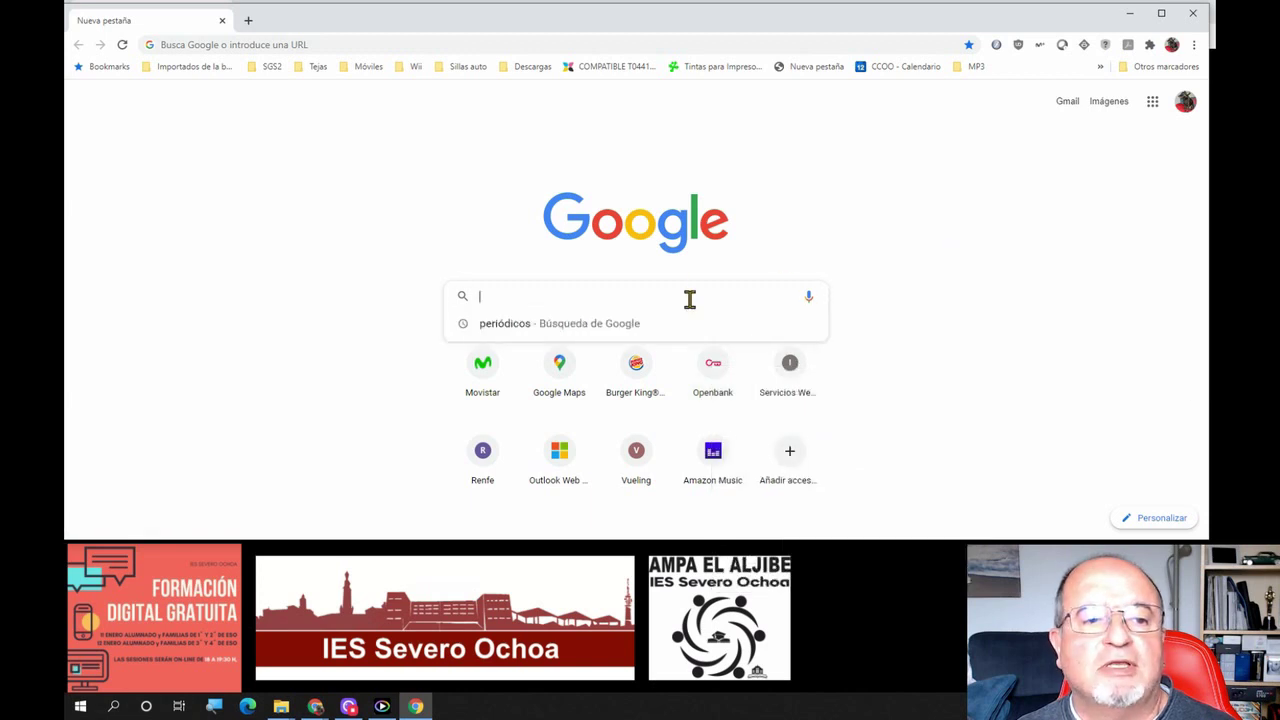
right_click(690, 302)
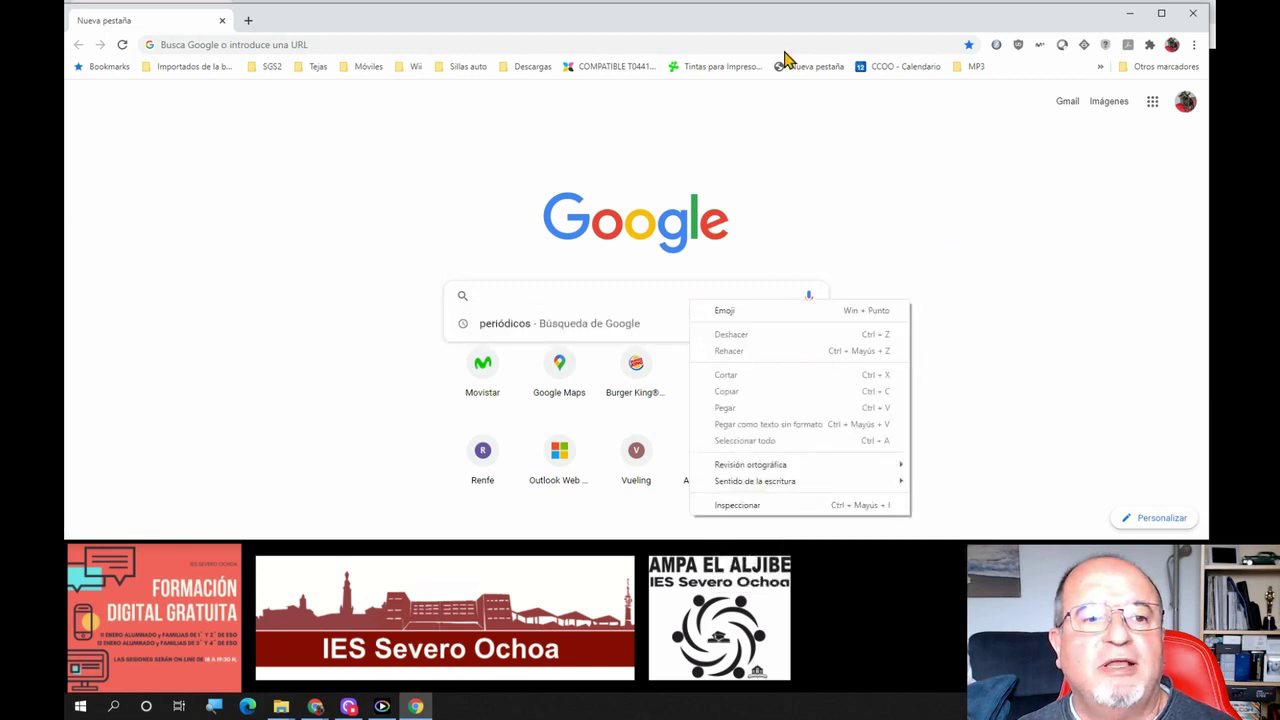
click(810, 67)
right_click(810, 67)
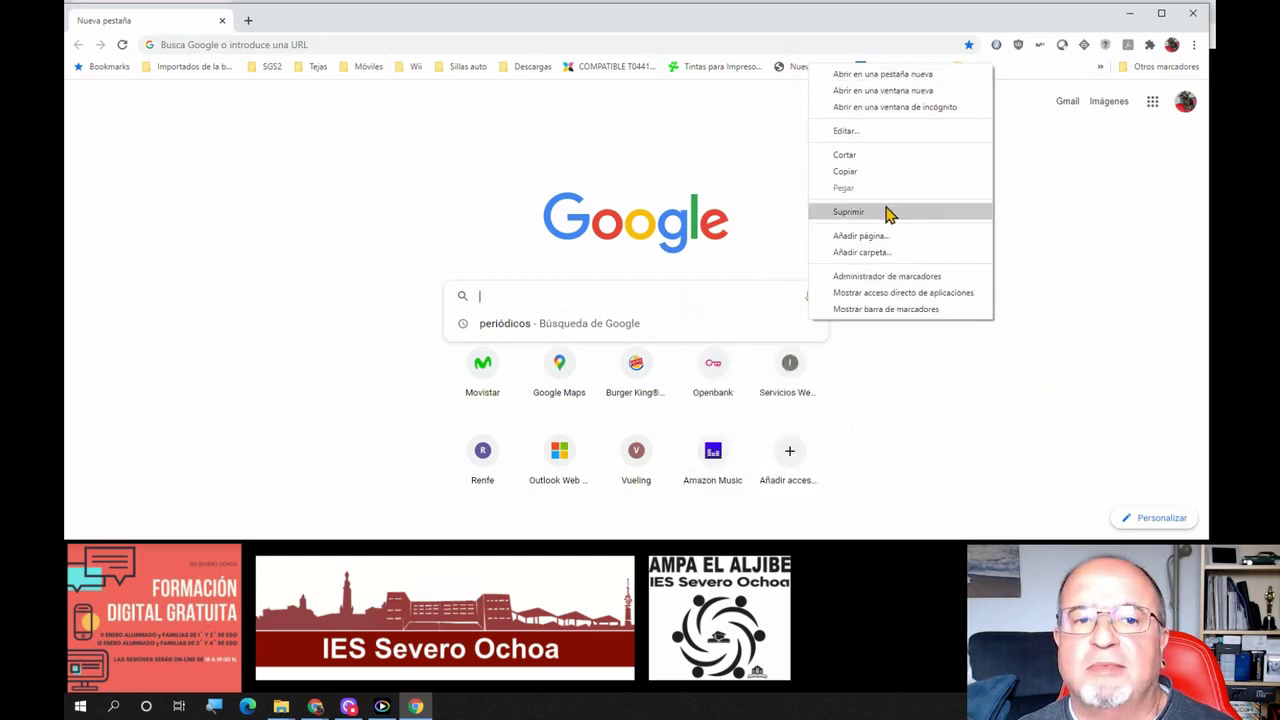
click(690, 152)
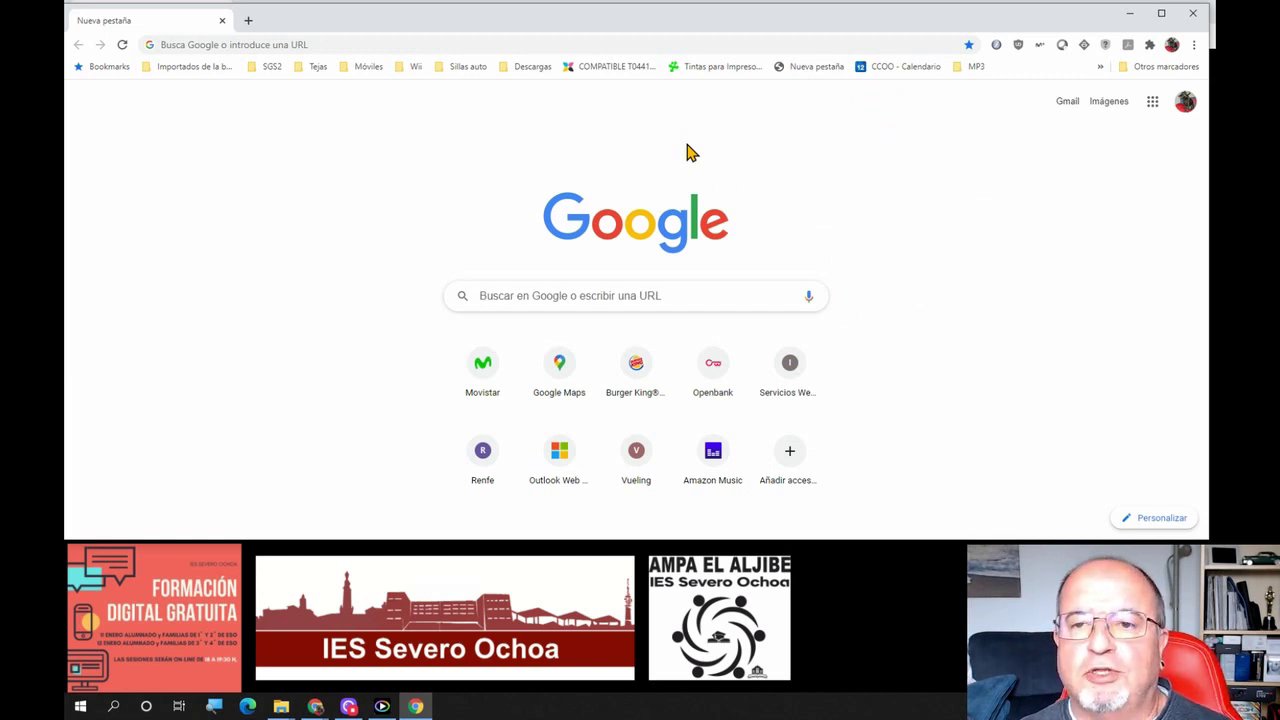
Switch away with Alt+Tab and close the new-tab browser window with Ctrl+W
key(alt+Tab)
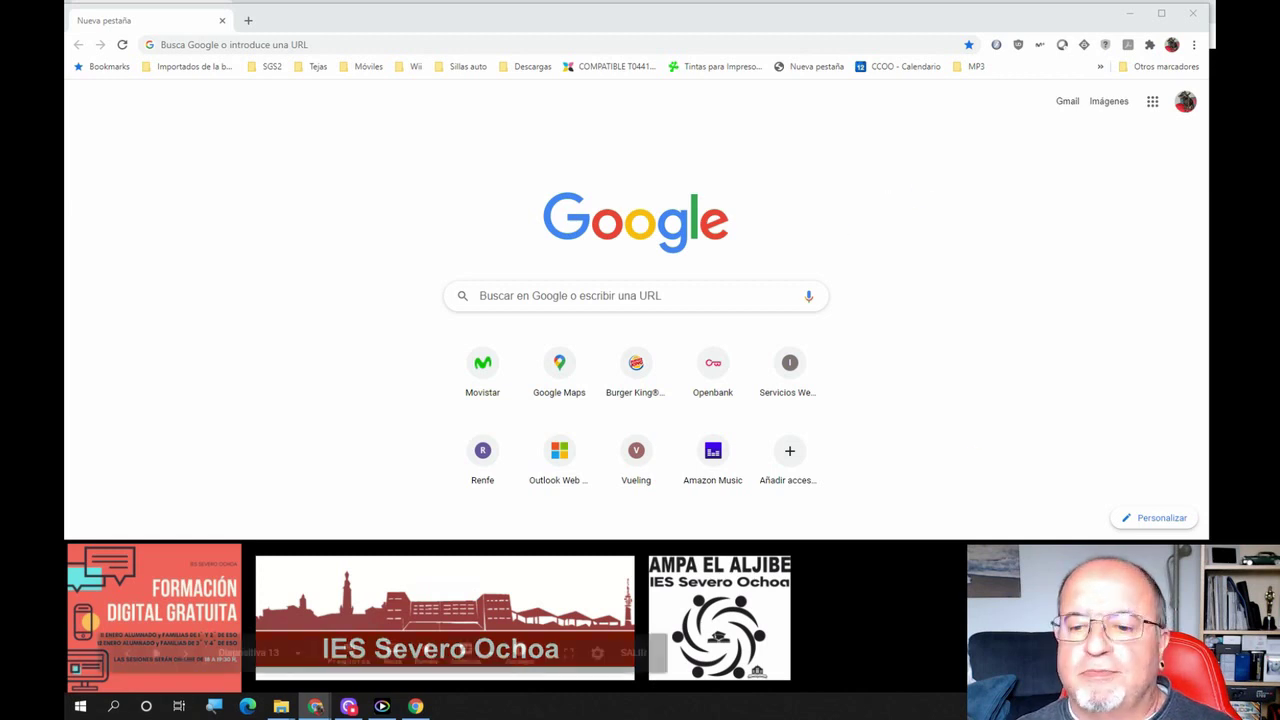
key(ctrl+w)
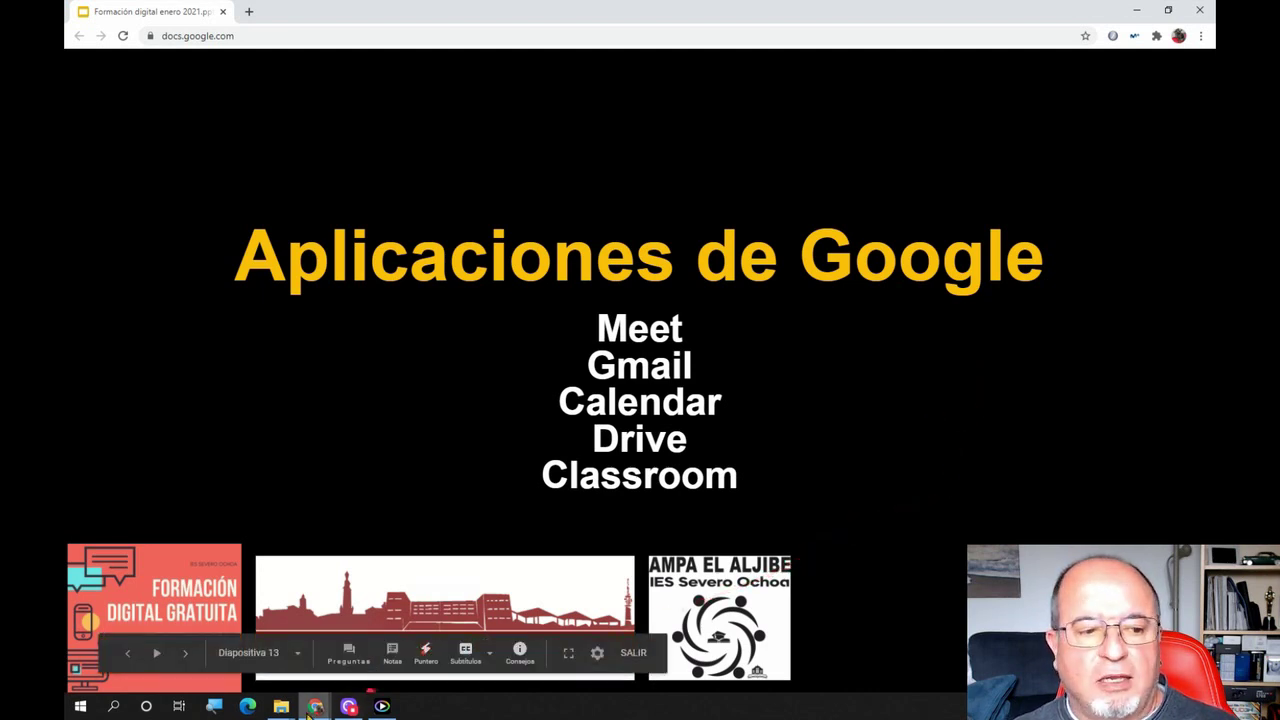
Bring the other new-tab window forward and scroll through the Google apps launcher list
mouse_move(317, 706)
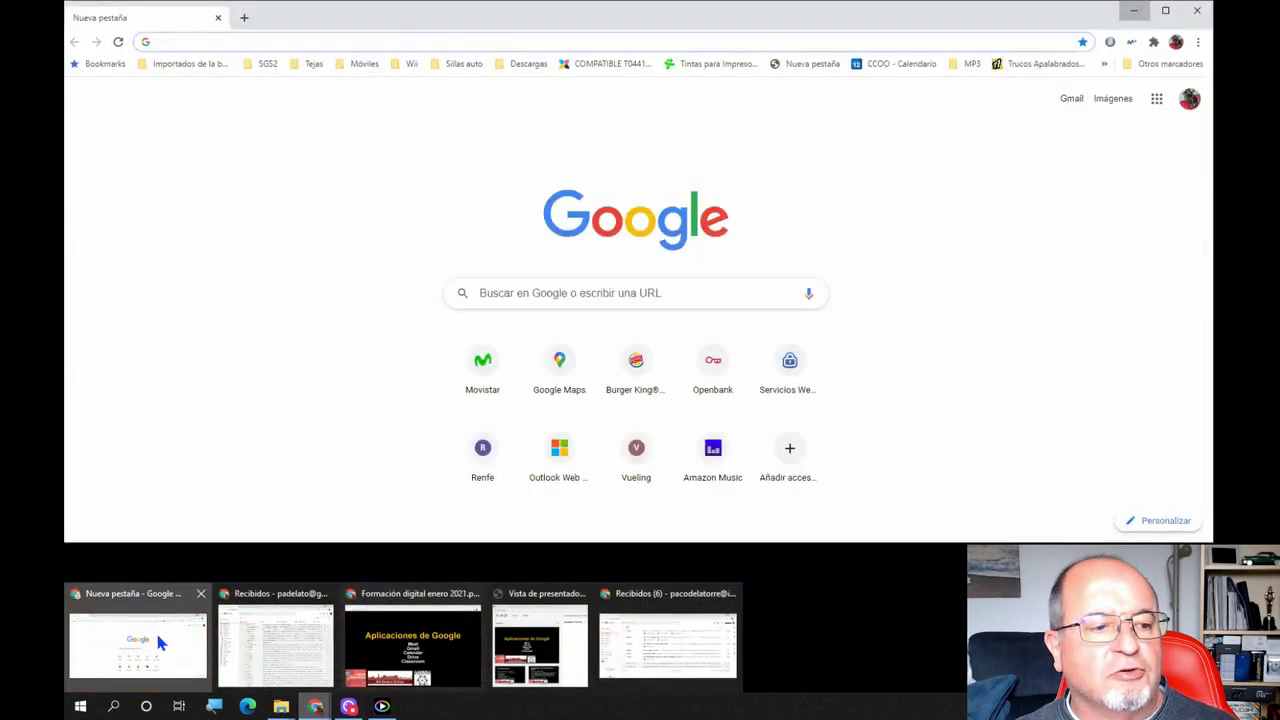
click(157, 634)
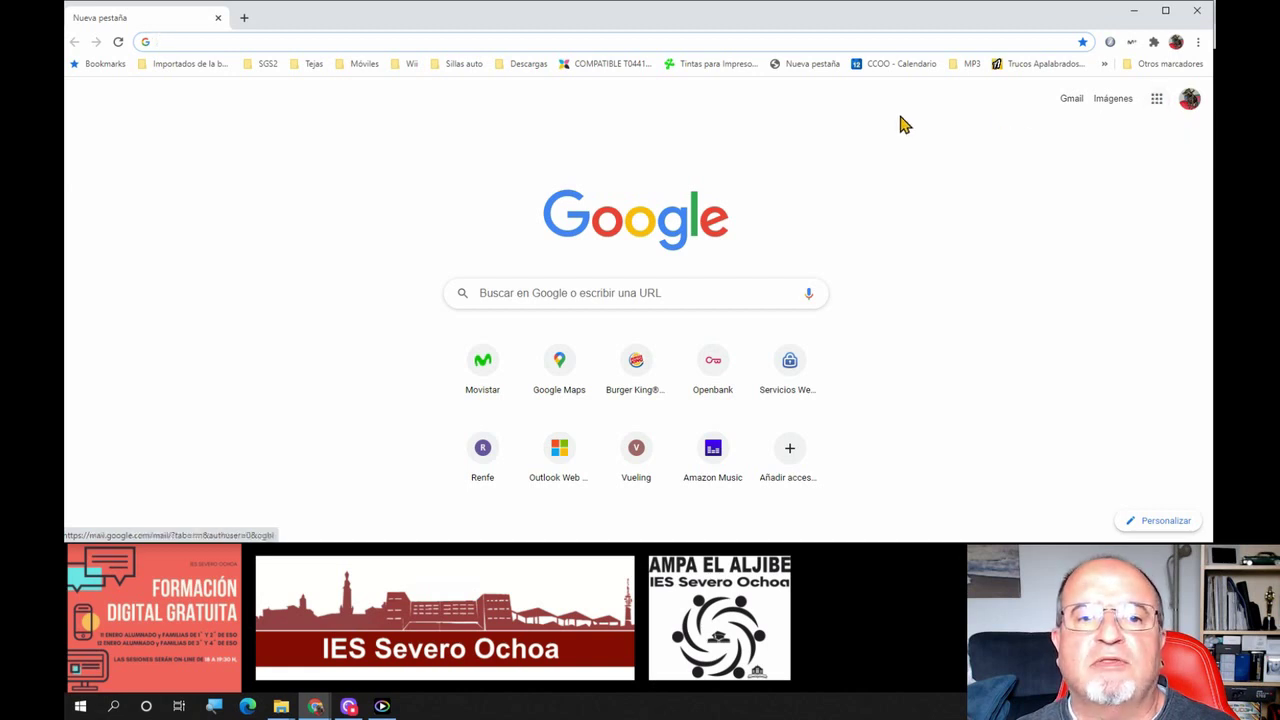
click(1156, 100)
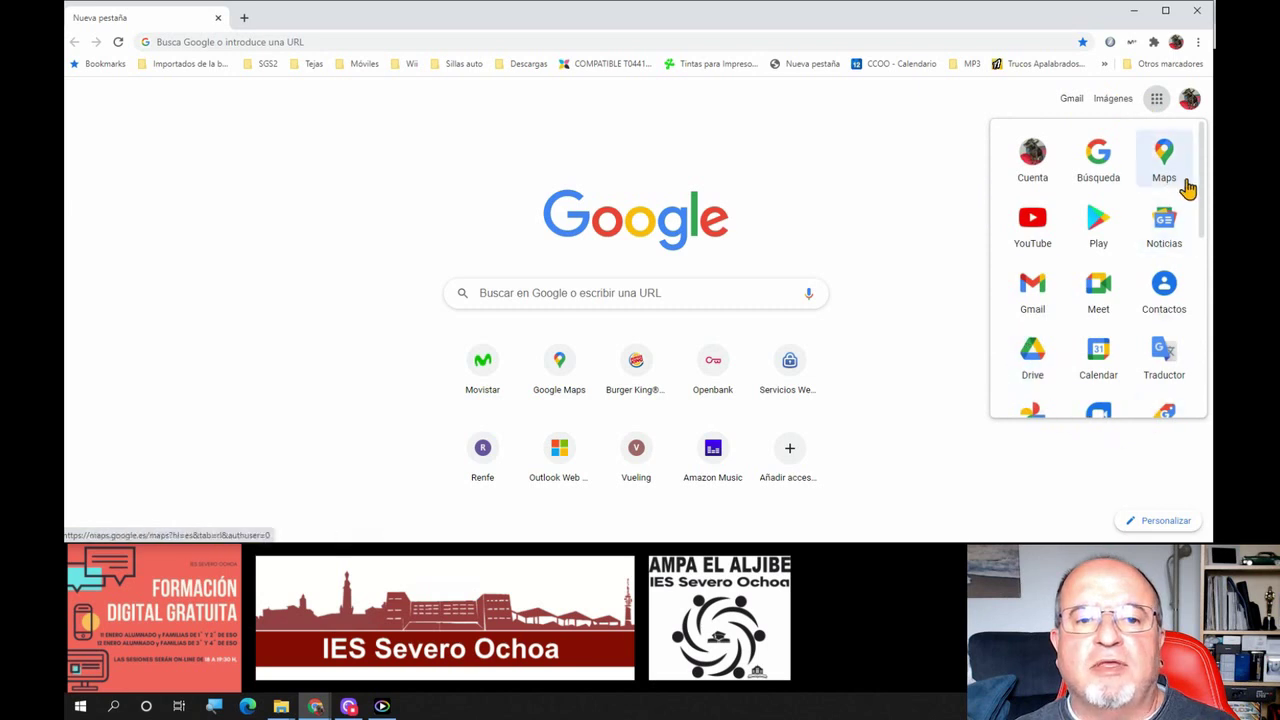
scroll(1095, 248, down, 2)
scroll(1095, 248, down, 5)
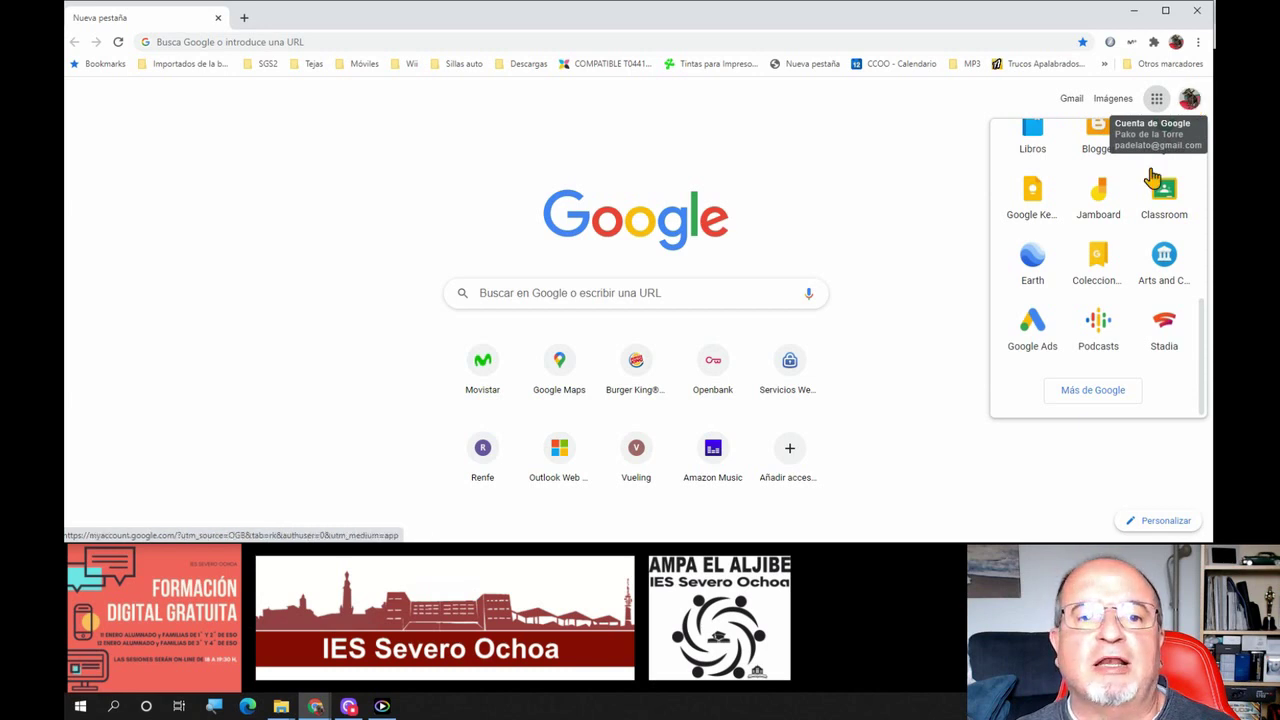
scroll(1104, 367, up, 1)
scroll(1100, 300, up, 4)
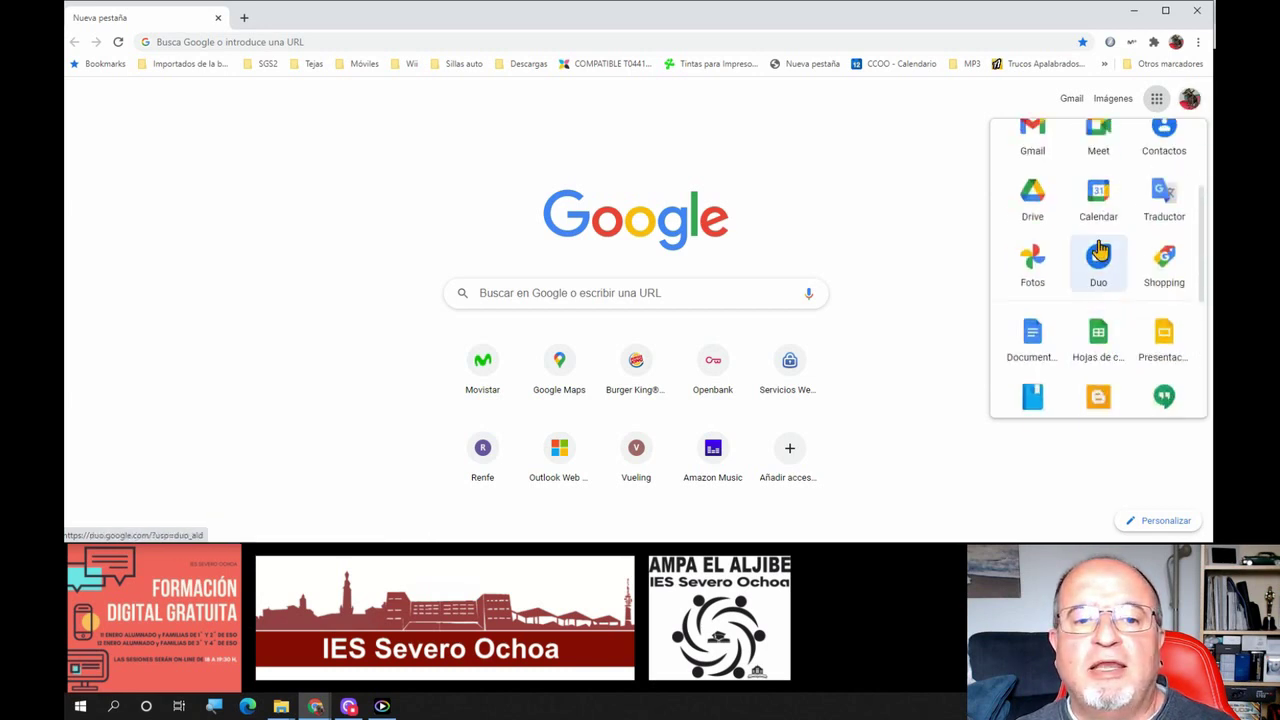
scroll(1165, 200, up, 3)
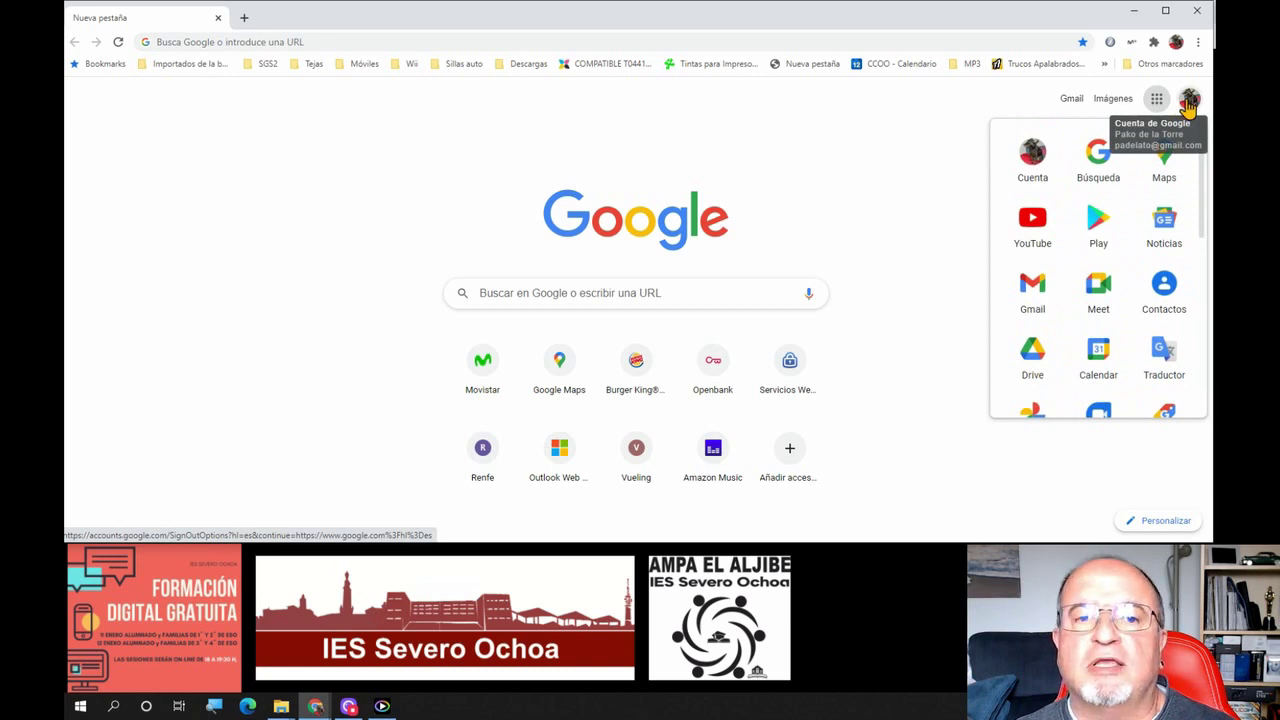
Switch the Google homepage to another signed-in account from the profile avatar's account list
click(1189, 103)
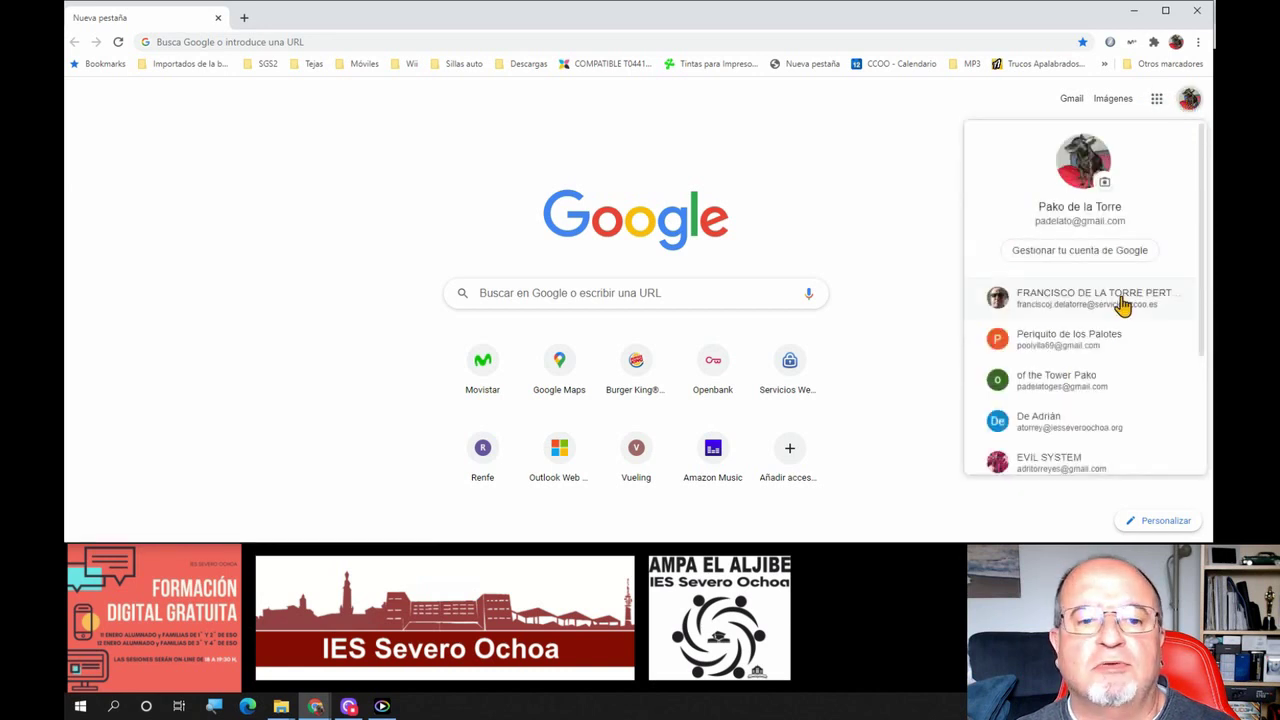
scroll(1122, 305, down, 3)
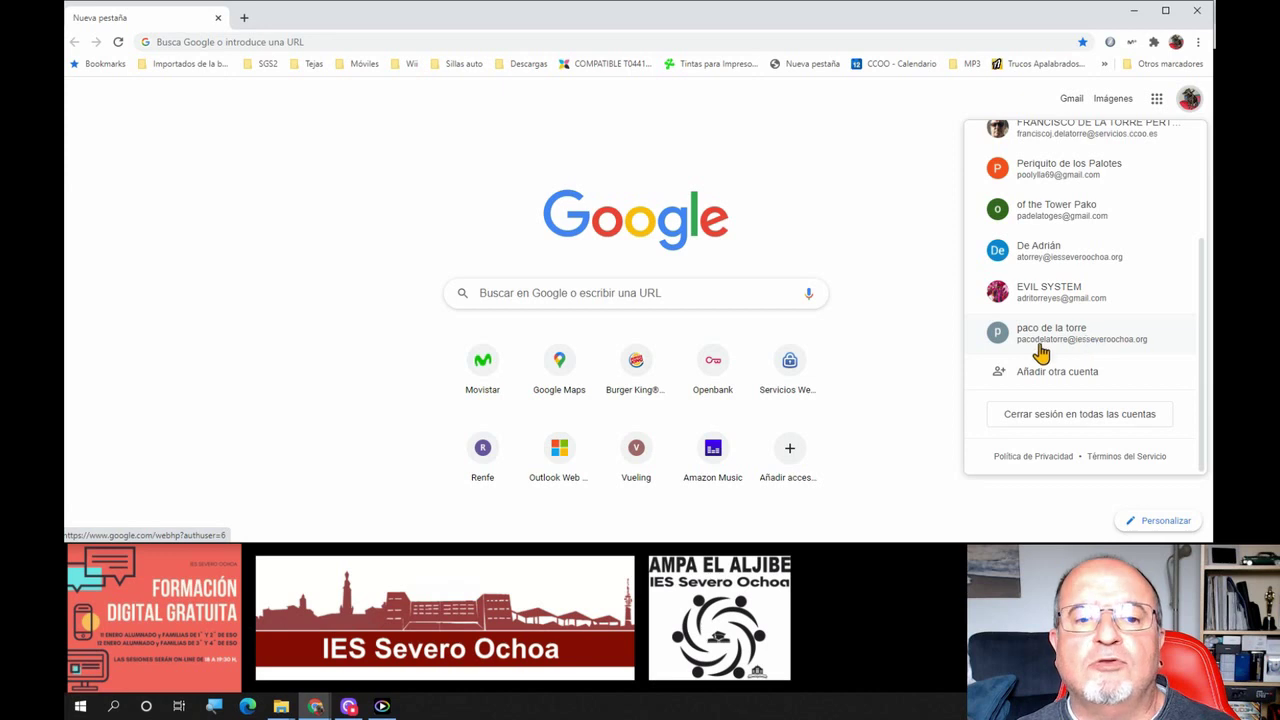
click(1107, 340)
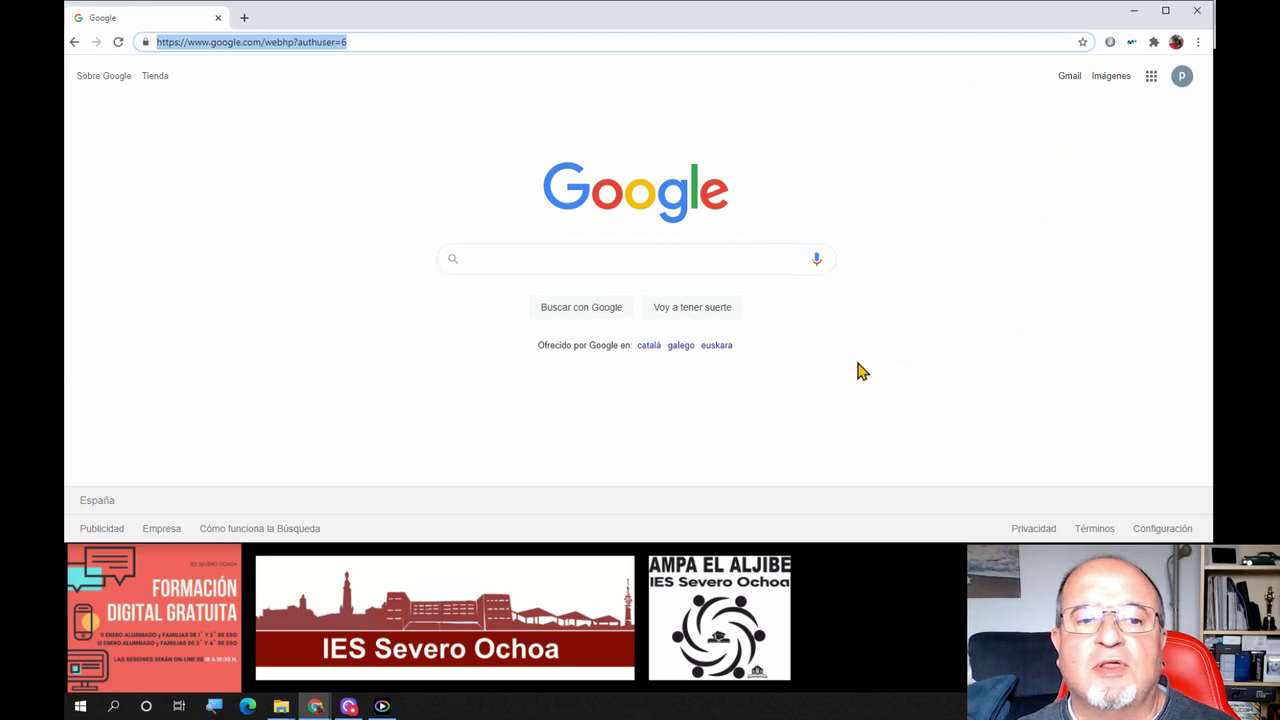
Browse this account's Google apps launcher, from Classroom and Meet down to Flubaroo and MindMeister
click(1151, 80)
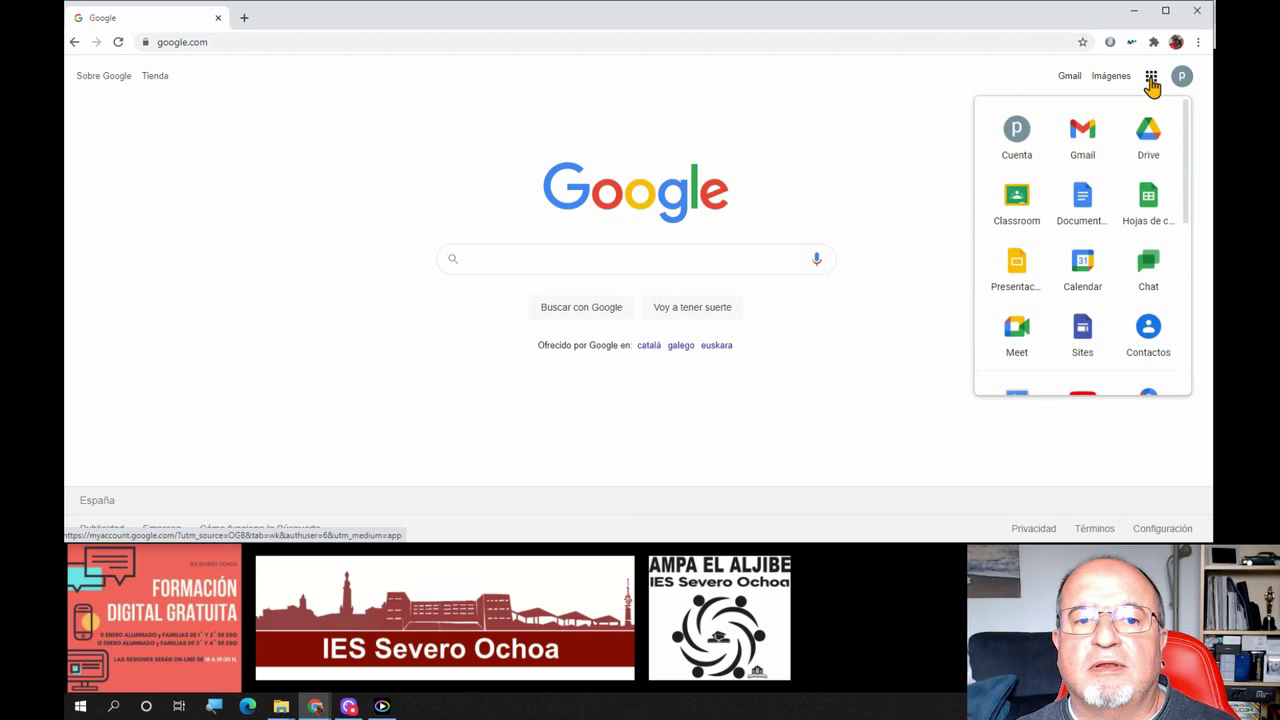
scroll(1086, 291, down, 3)
scroll(1090, 295, down, 5)
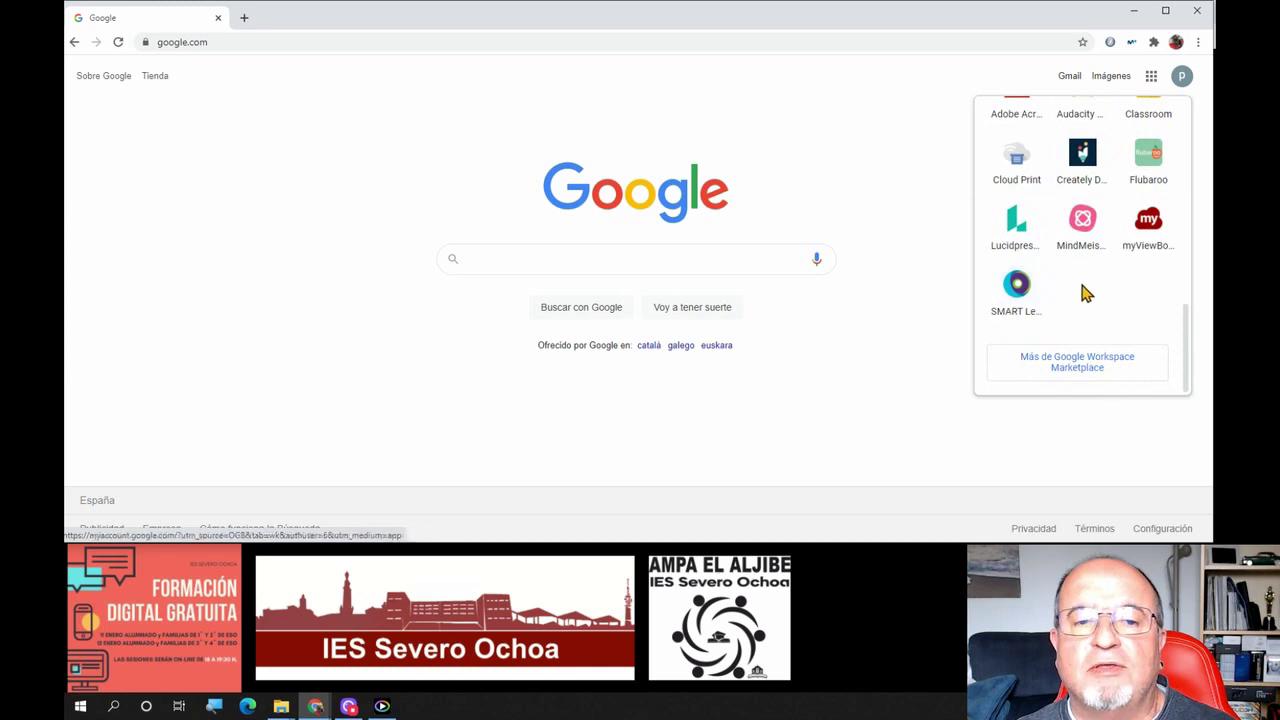
scroll(1086, 290, up, 1)
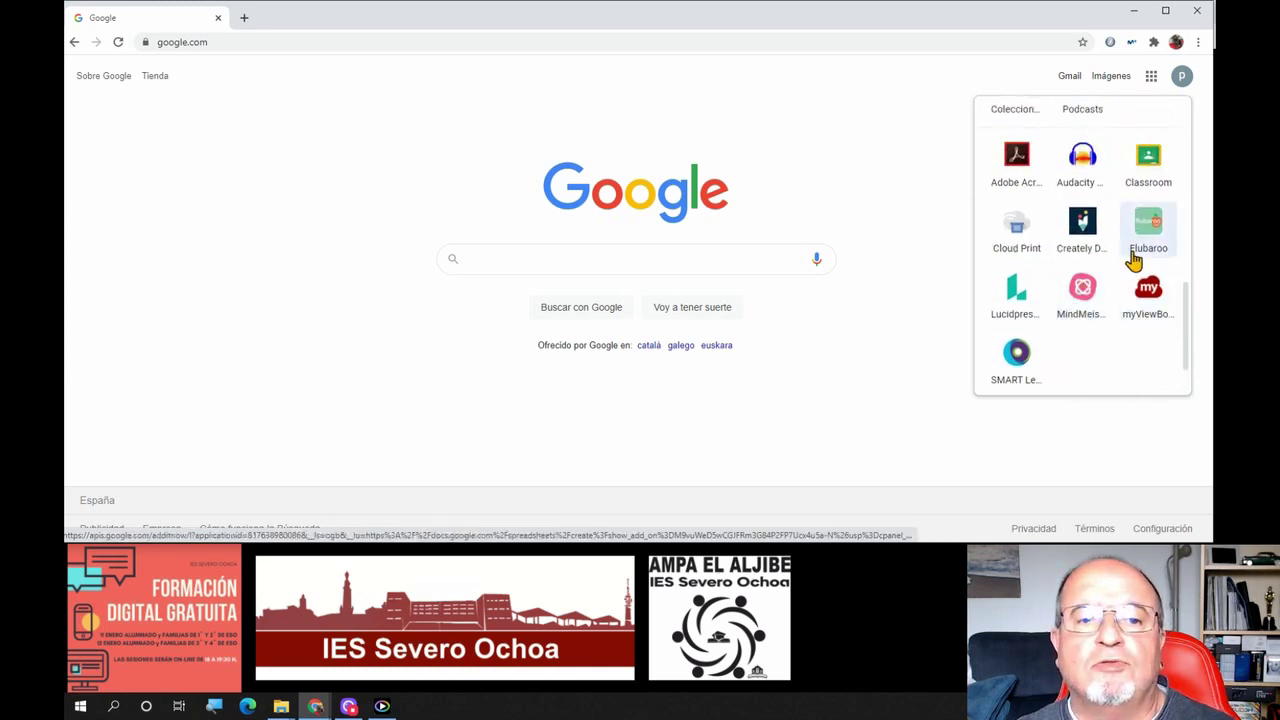
scroll(1133, 260, up, 3)
scroll(1133, 260, up, 3)
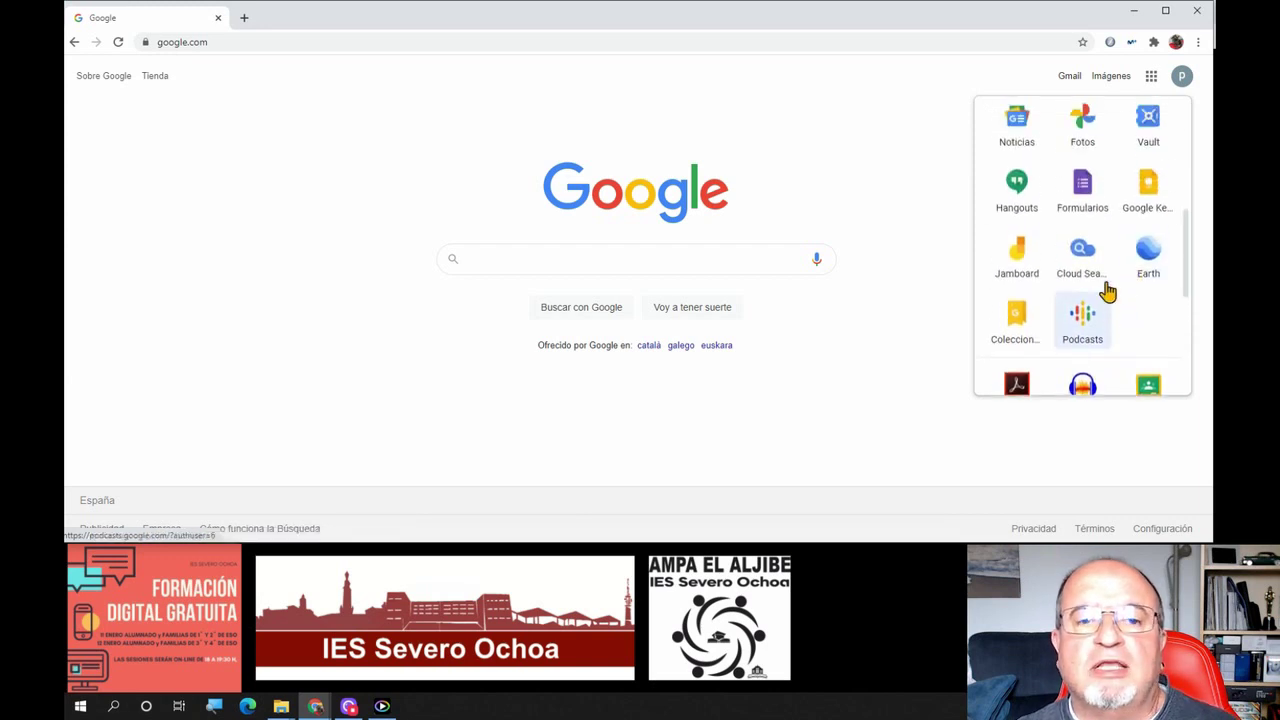
scroll(1120, 306, up, 2)
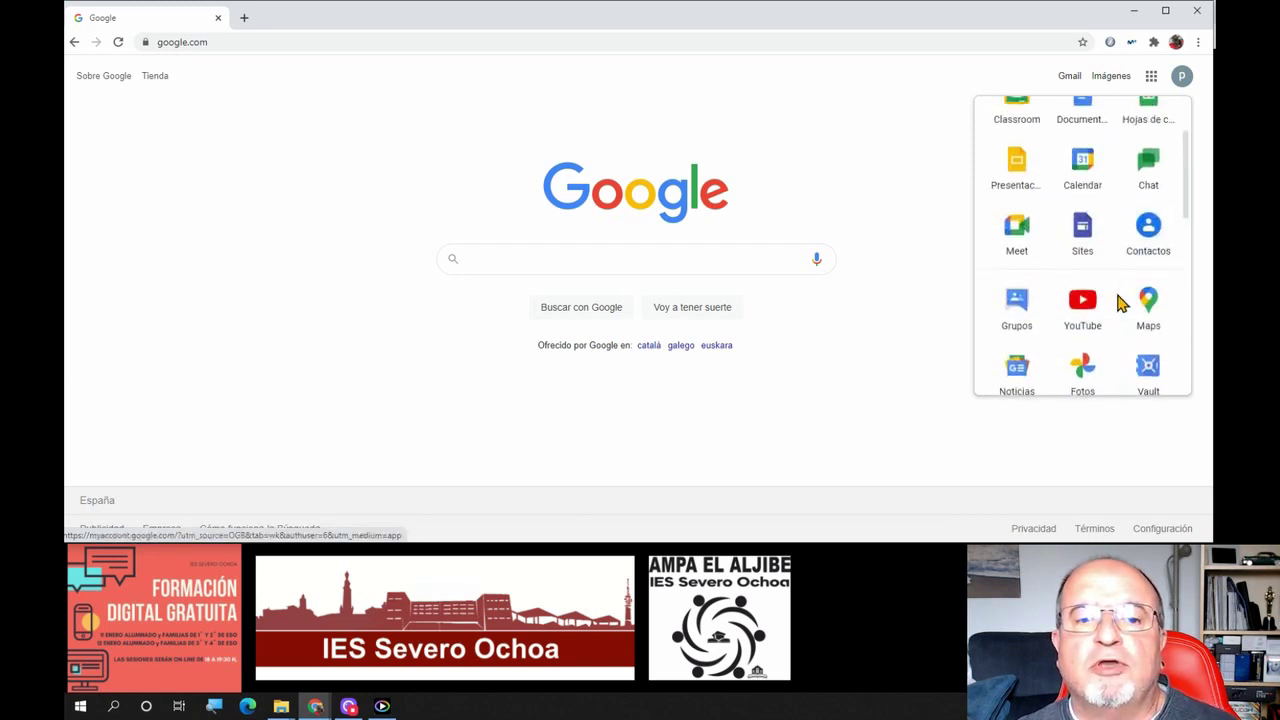
scroll(1118, 322, up, 2)
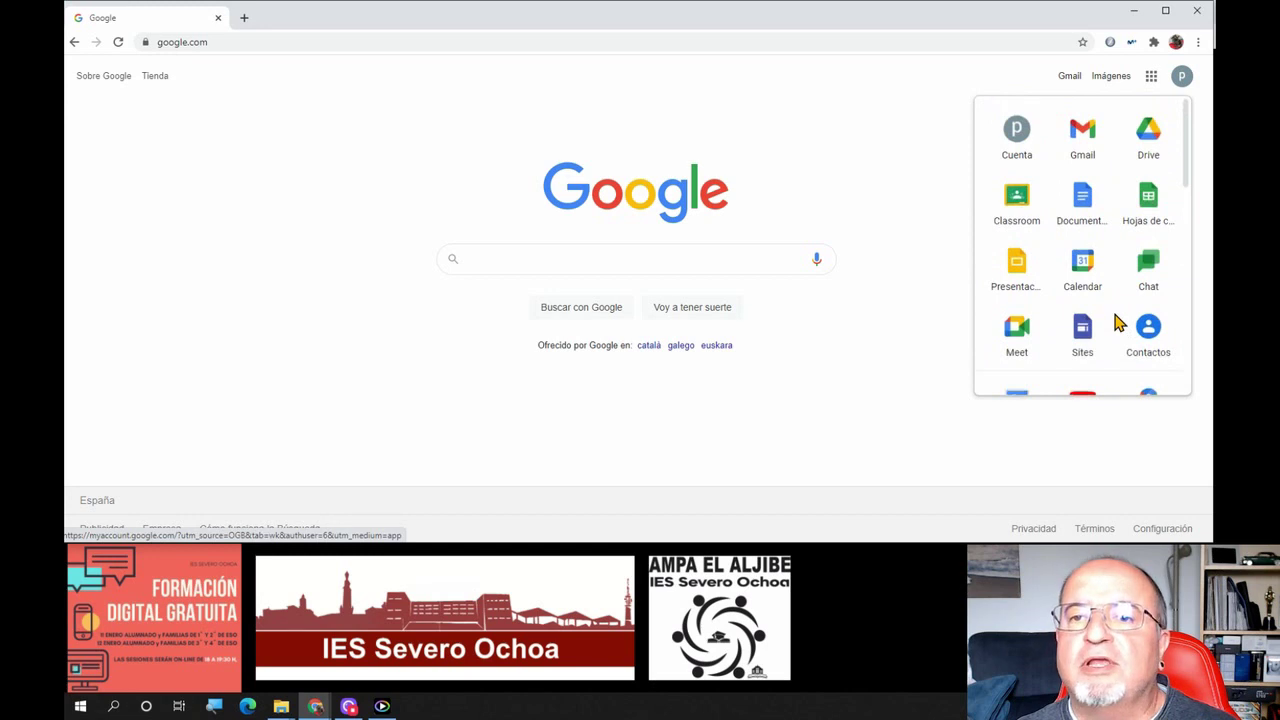
scroll(1103, 346, down, 10)
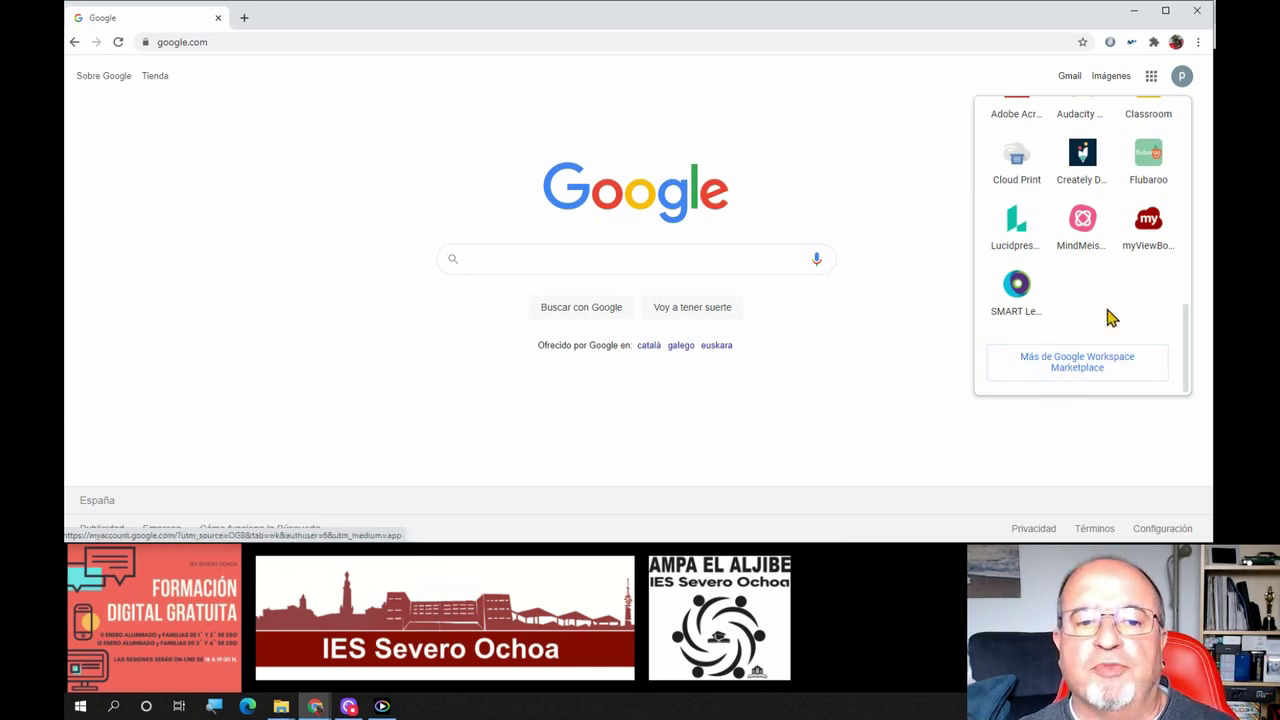
Rearrange the apps grid: Meet beside Cuenta, Calendar first in row 2, YouTube first in row 3
scroll(1108, 318, up, 15)
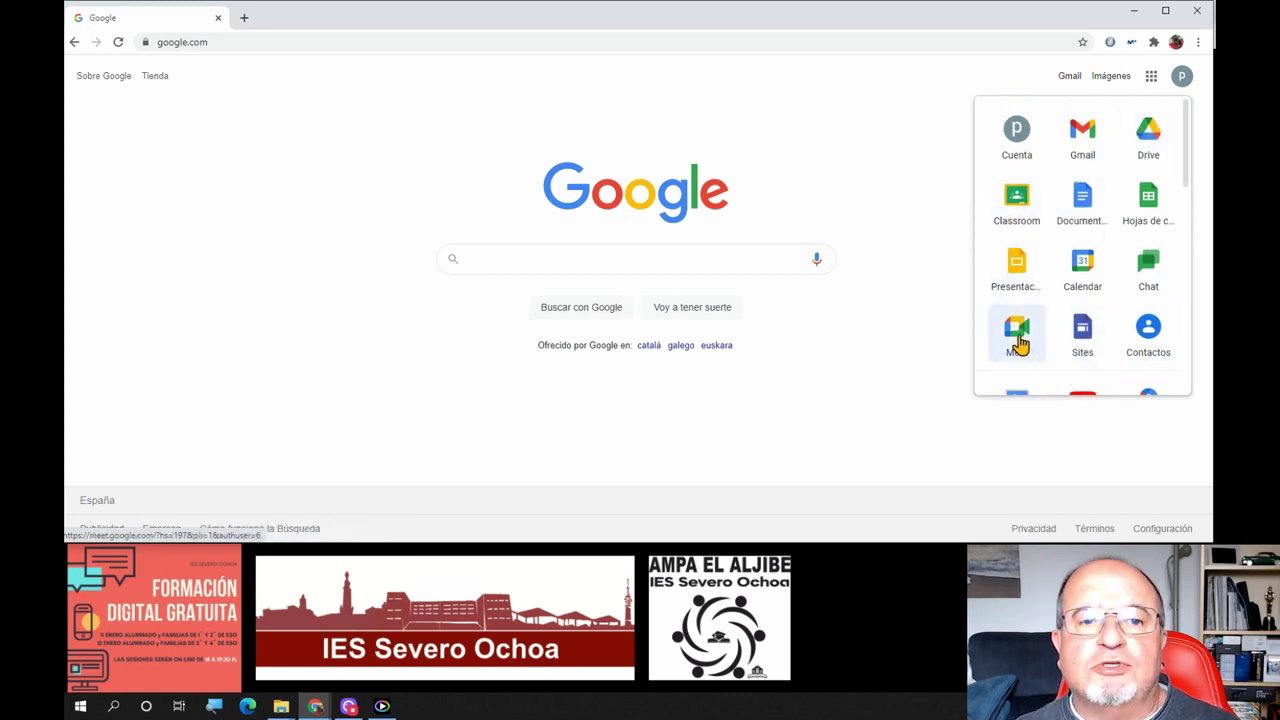
drag(1021, 344, 1085, 145)
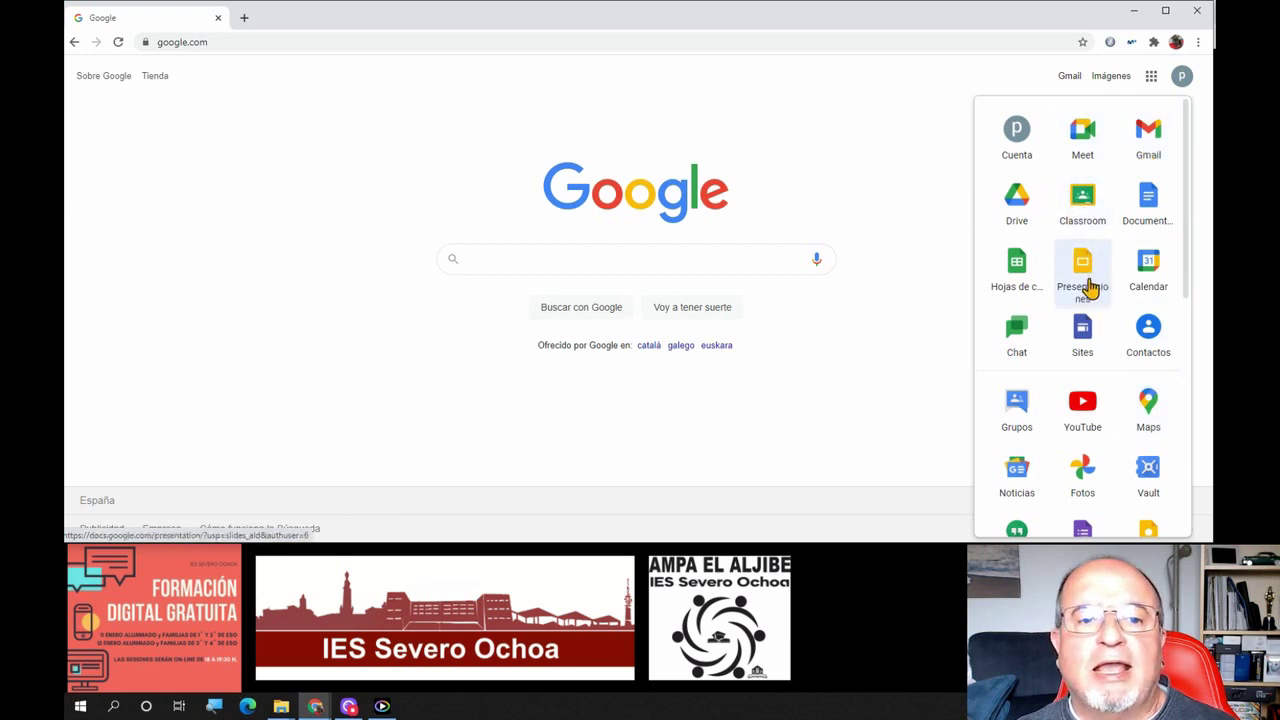
drag(1145, 278, 1014, 208)
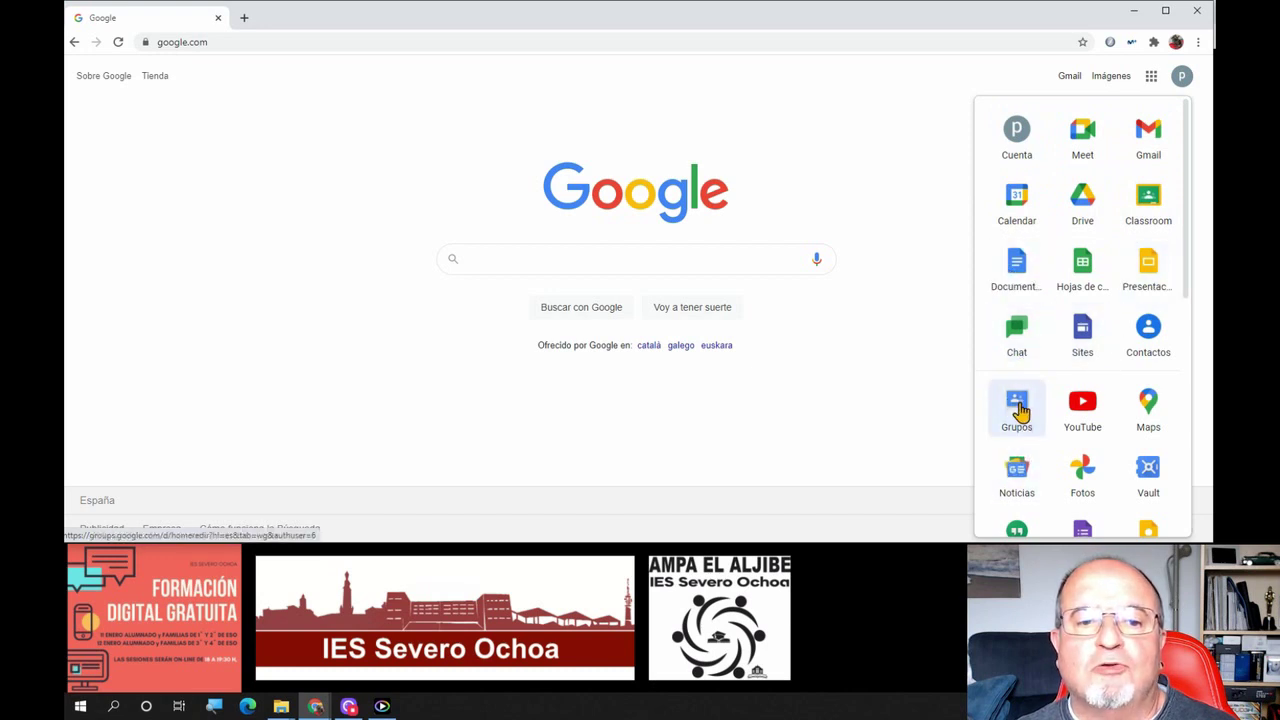
drag(1057, 420, 990, 290)
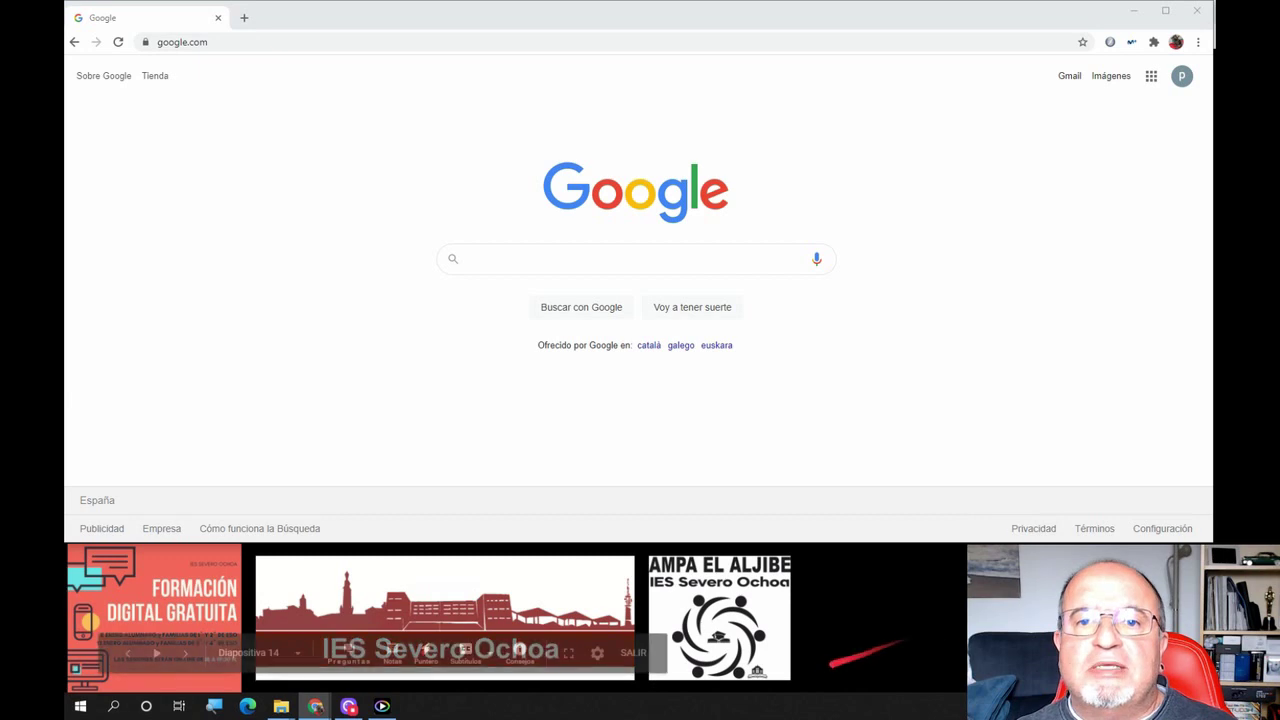
right_click(1148, 84)
click(1152, 86)
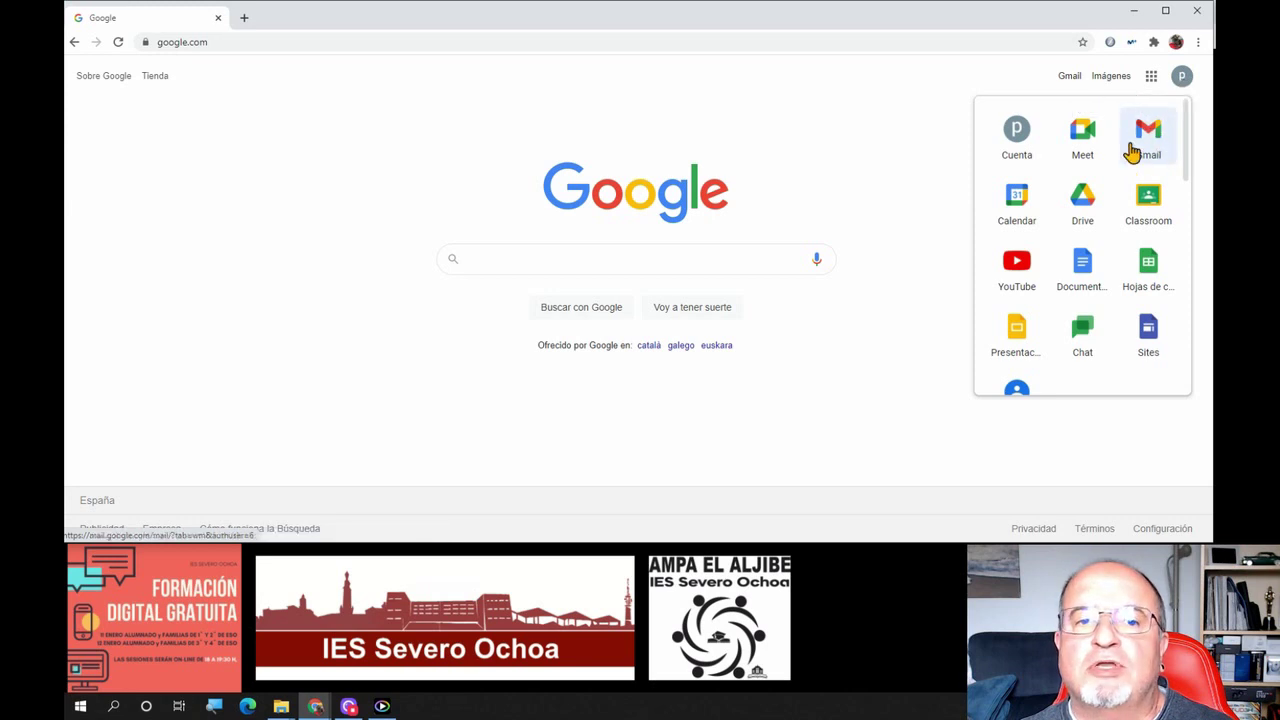
click(1182, 78)
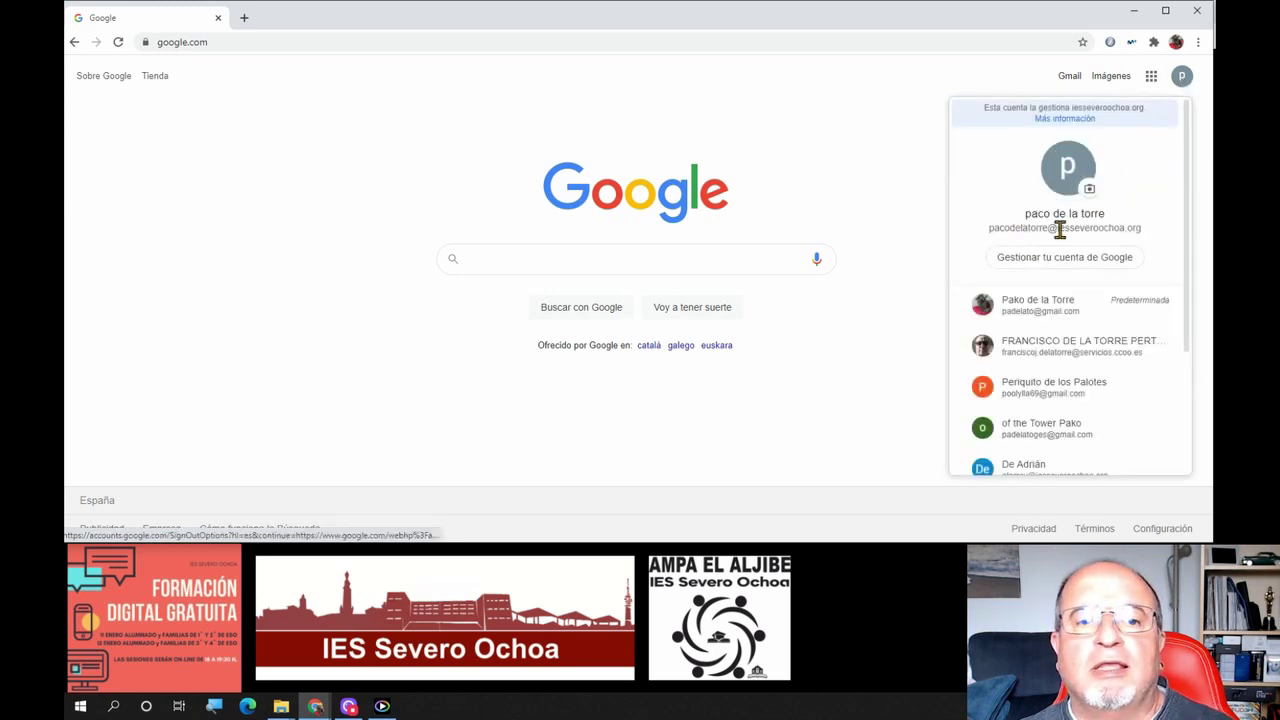
drag(1056, 228, 1158, 237)
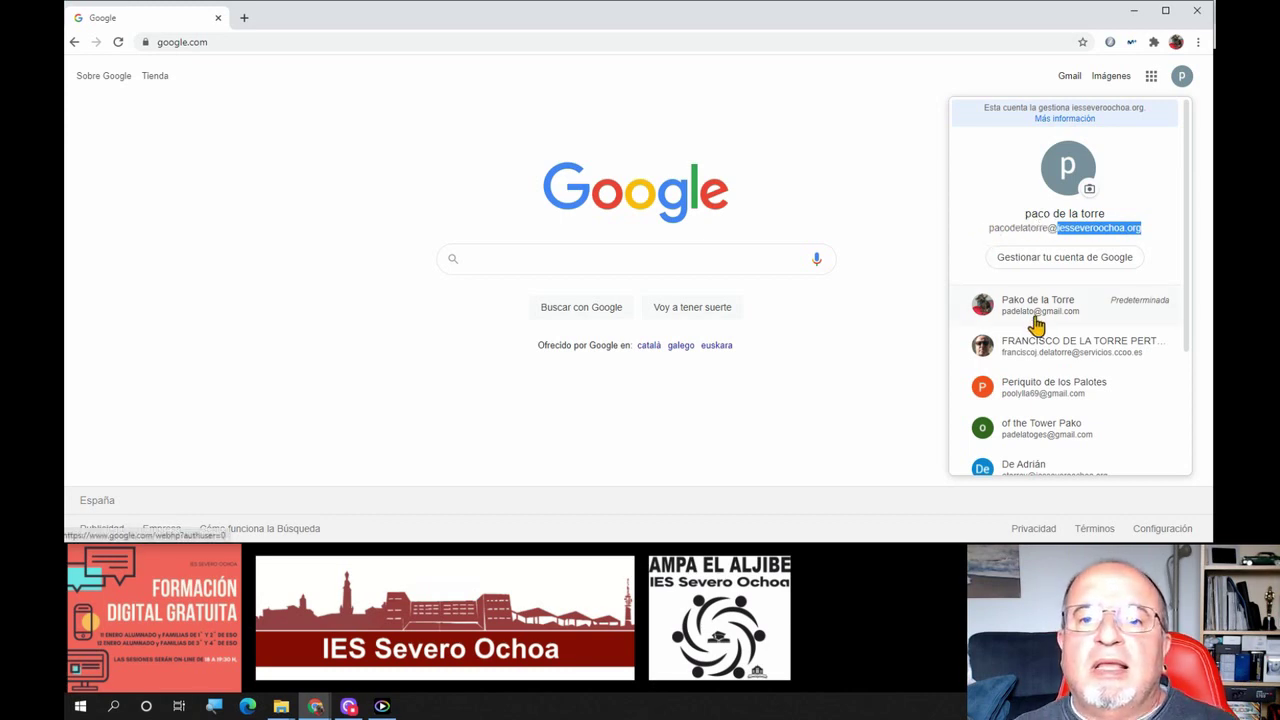
click(871, 178)
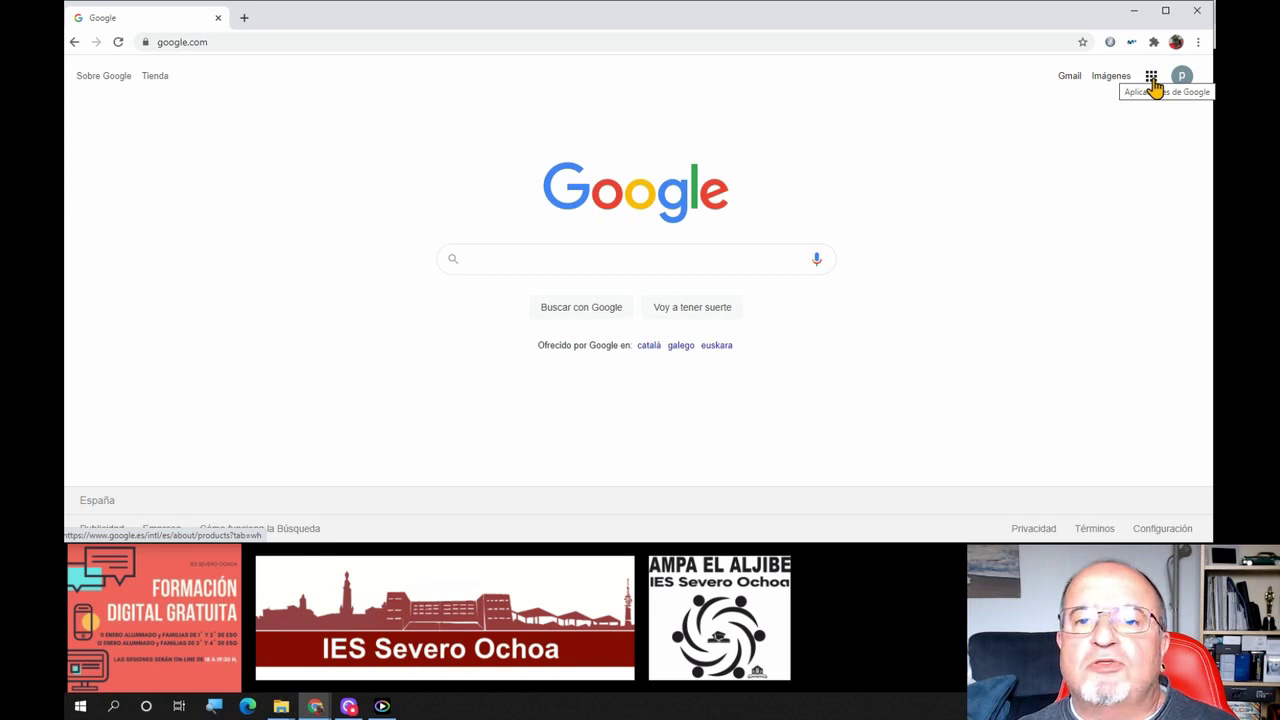
Open Gmail, collapse its navigation to icons, then expand it back to full labels
click(1066, 80)
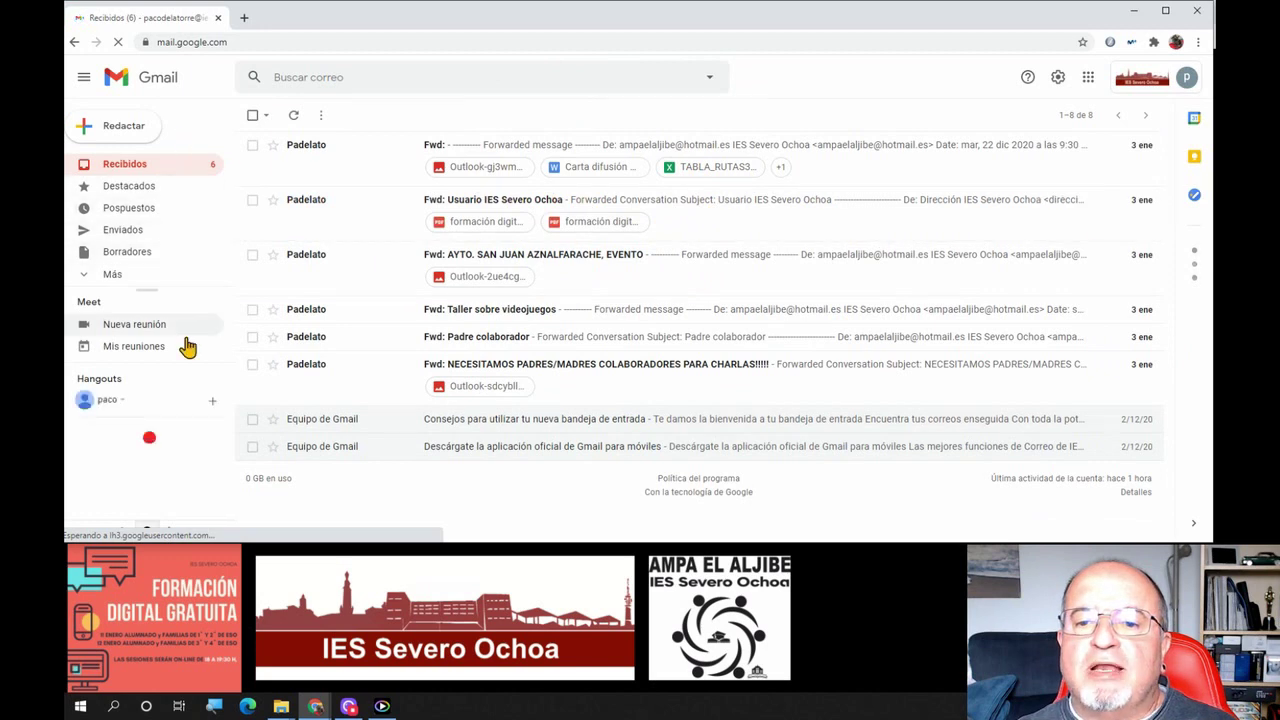
click(83, 82)
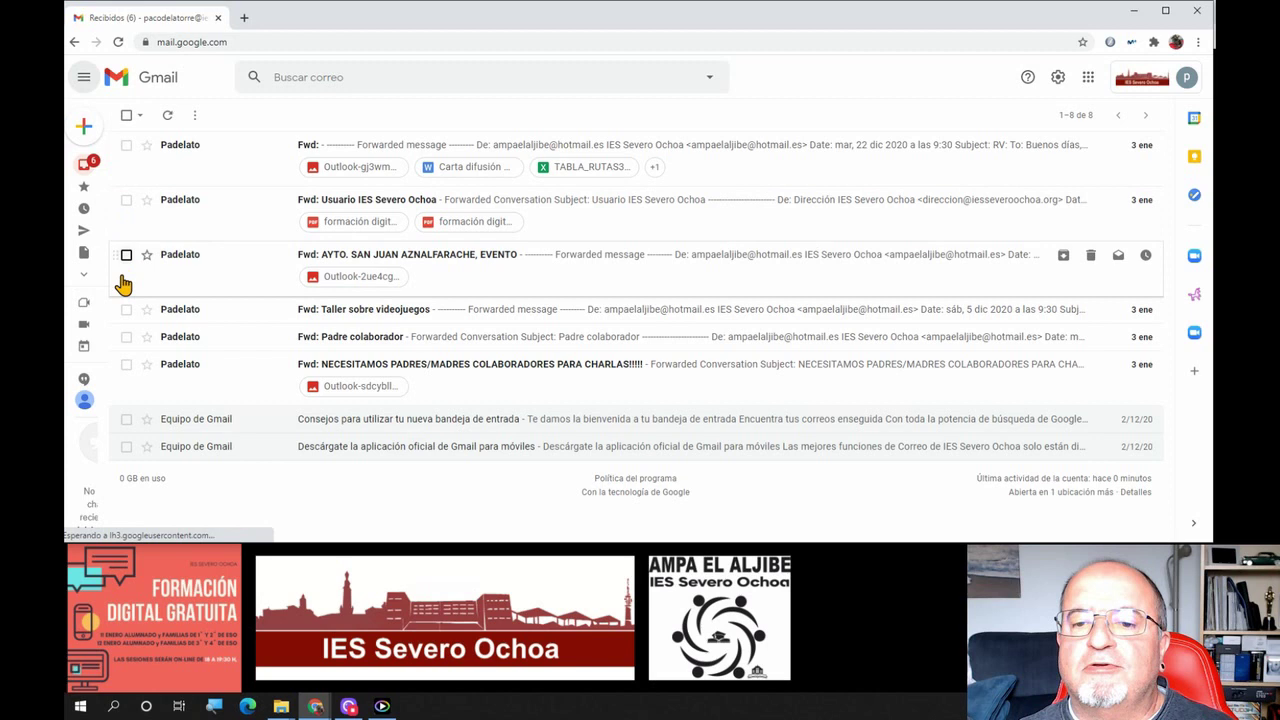
click(84, 79)
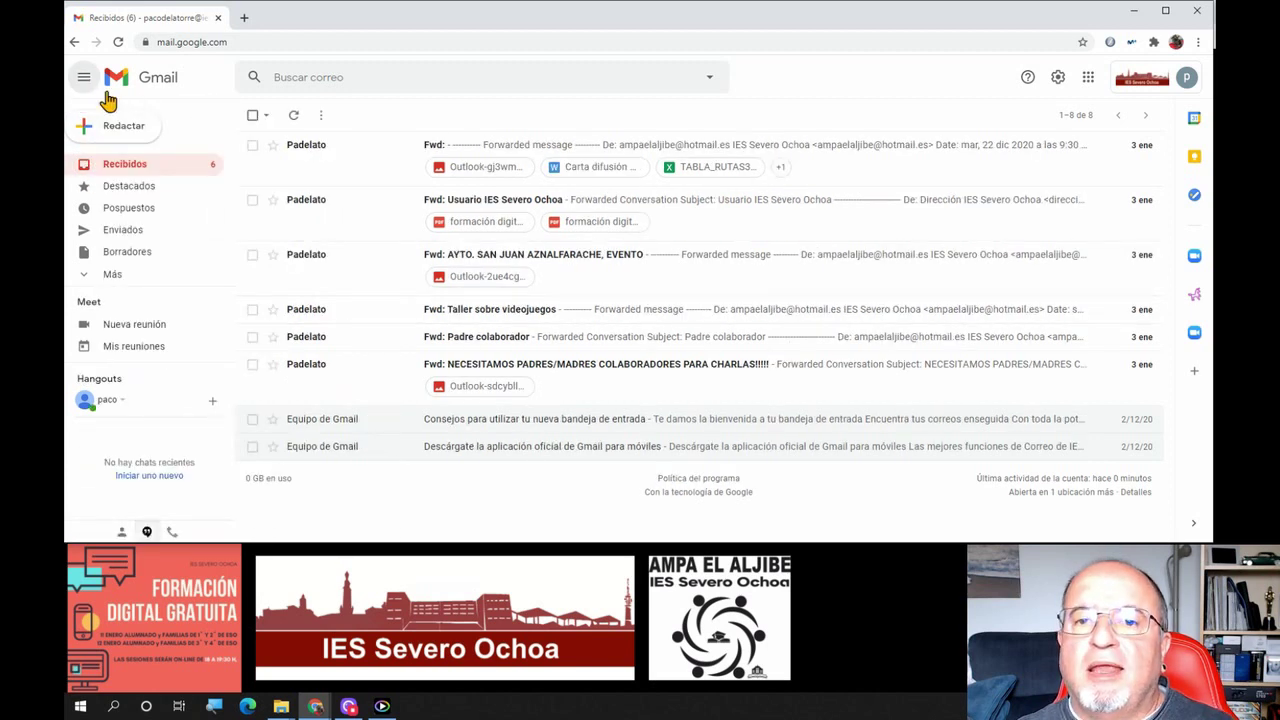
Open and close Gmail's advanced search options, then the Help menu
click(288, 77)
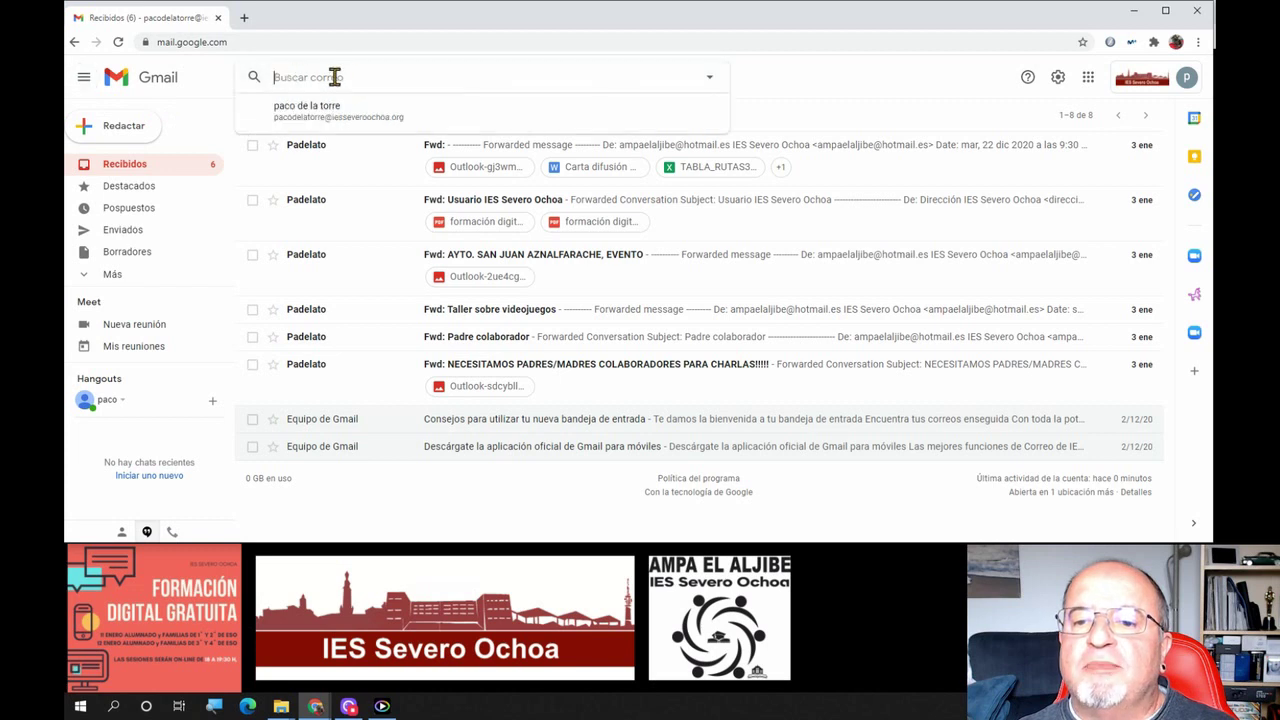
click(711, 84)
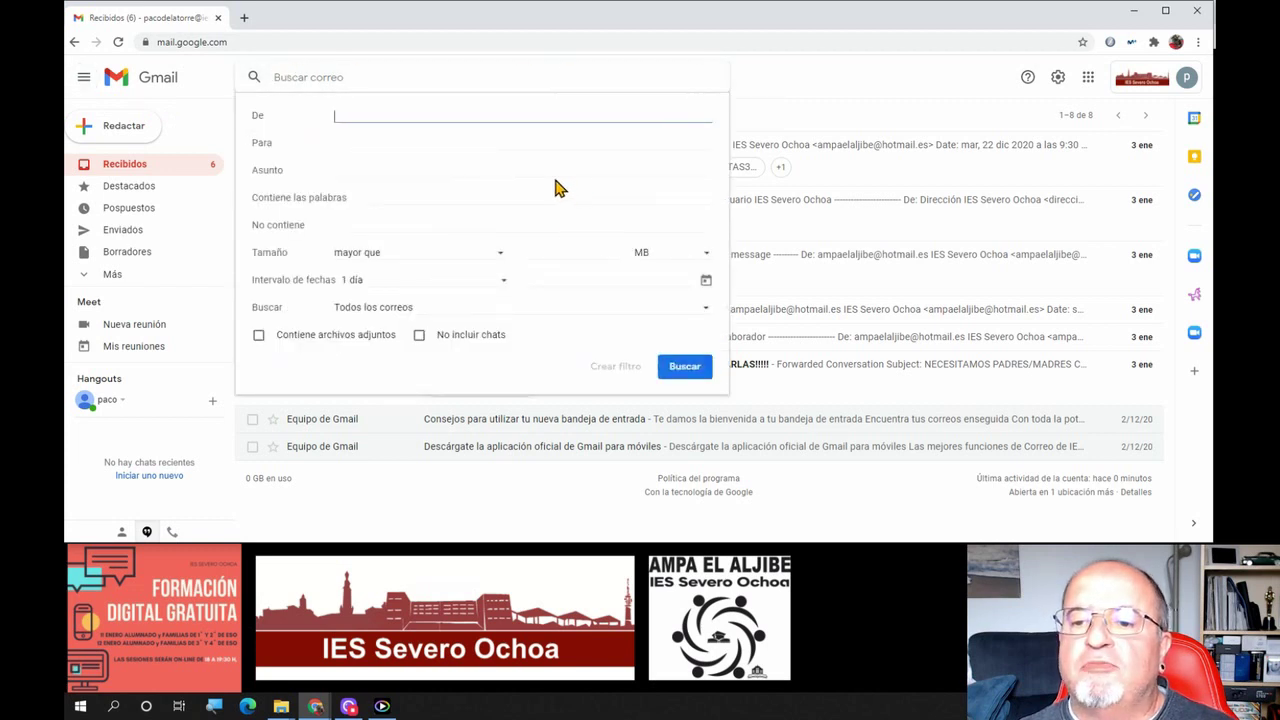
click(439, 77)
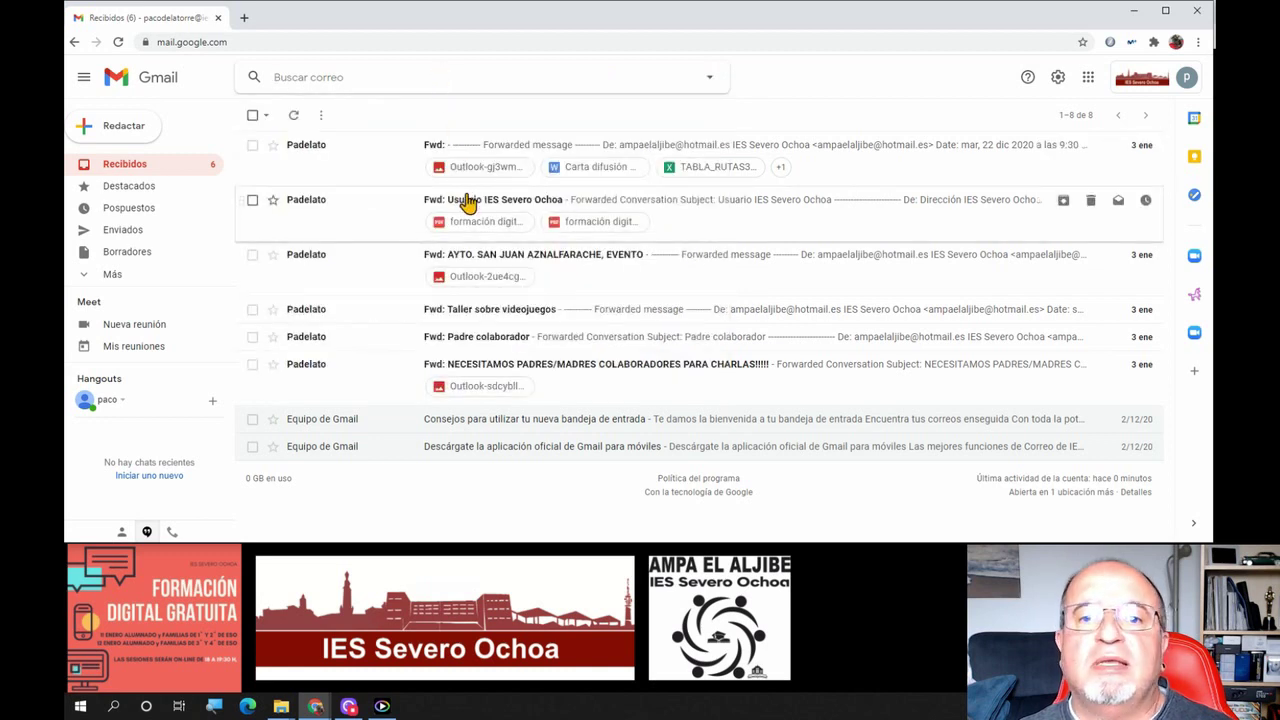
click(1028, 80)
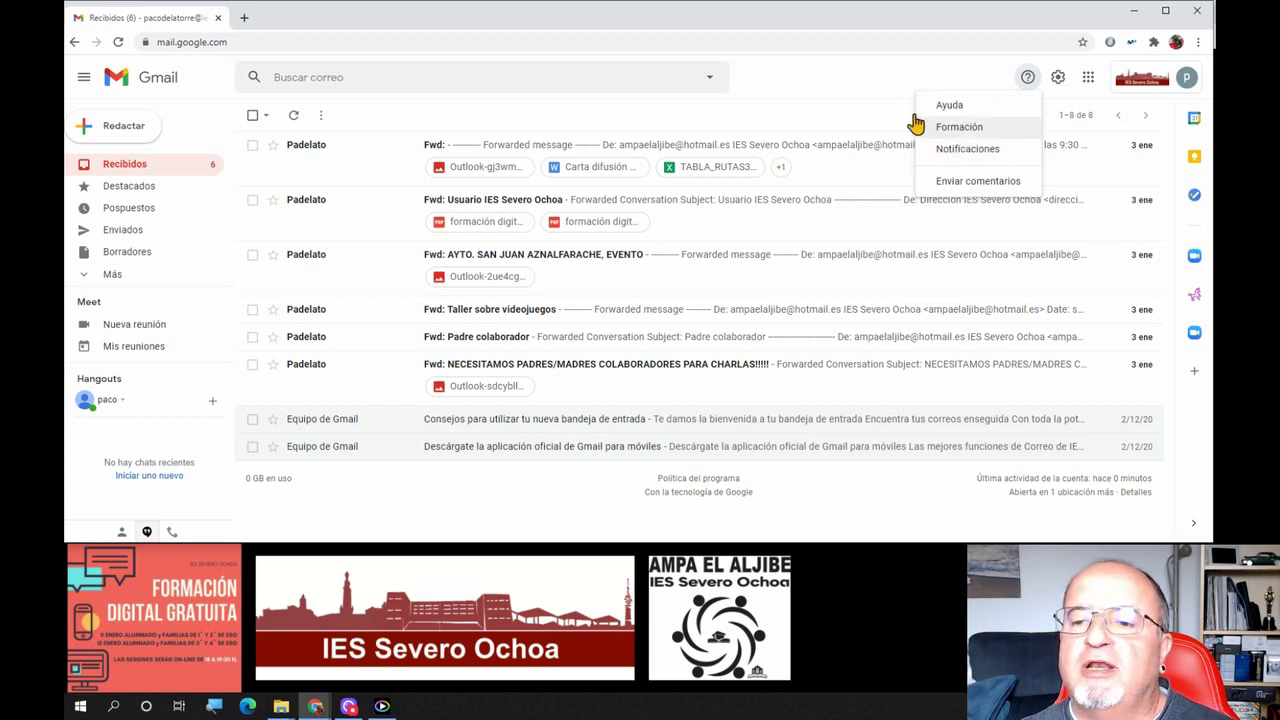
click(890, 95)
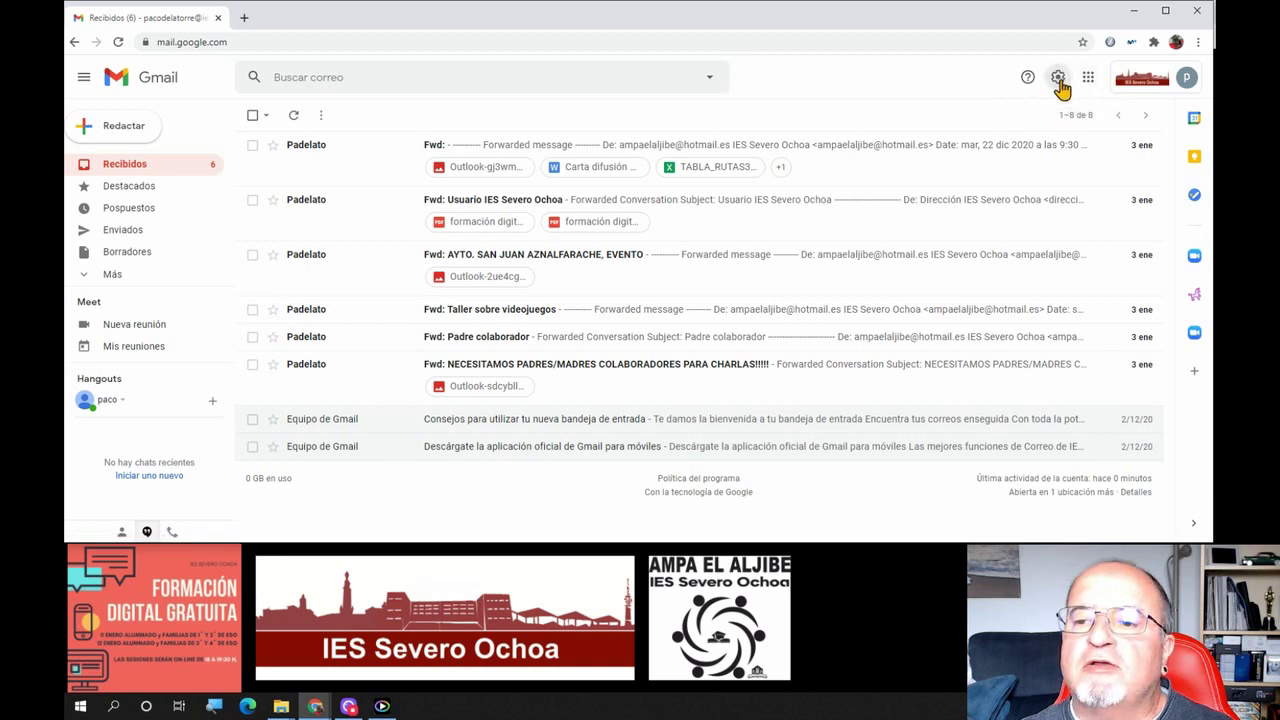
click(1058, 80)
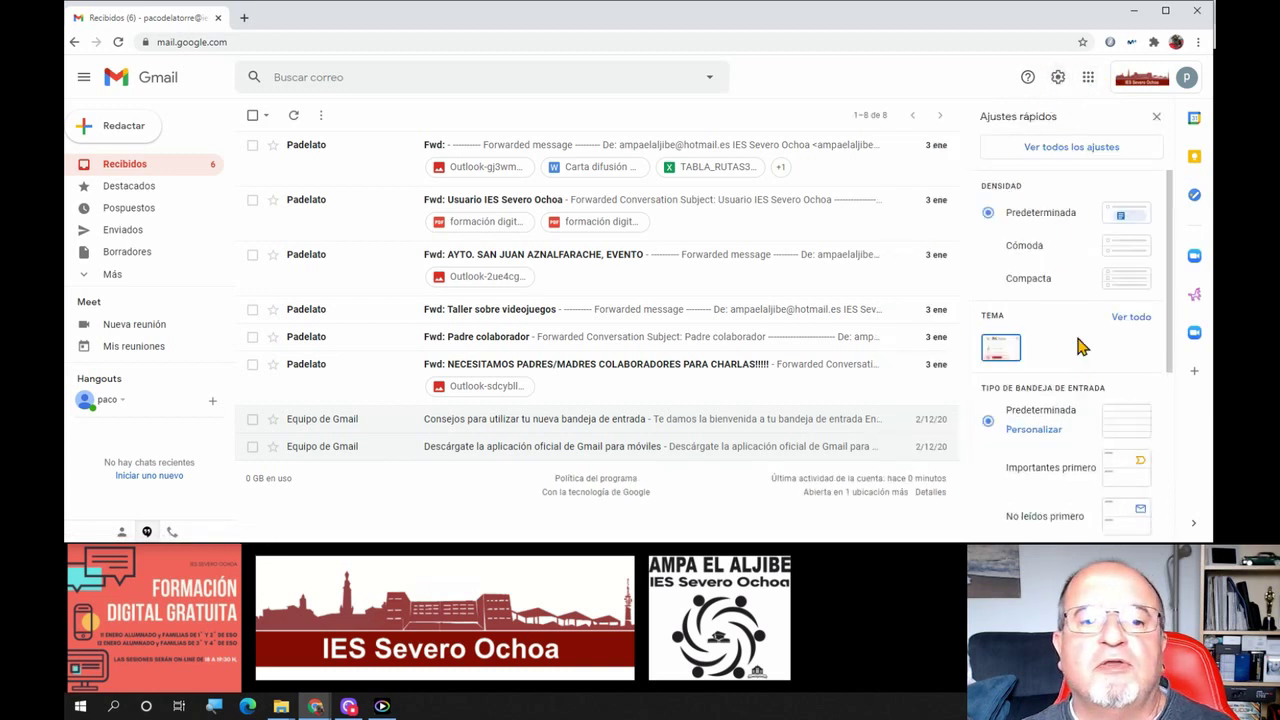
scroll(1118, 292, down, 5)
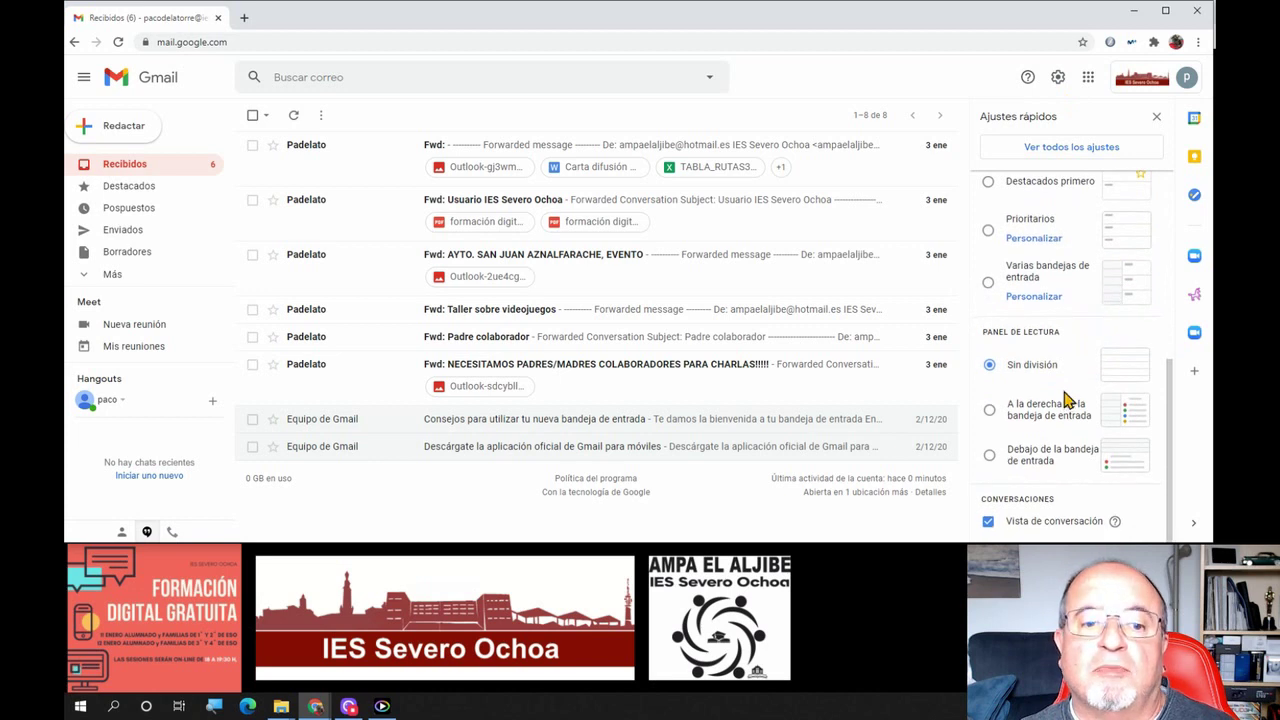
scroll(1066, 398, up, 5)
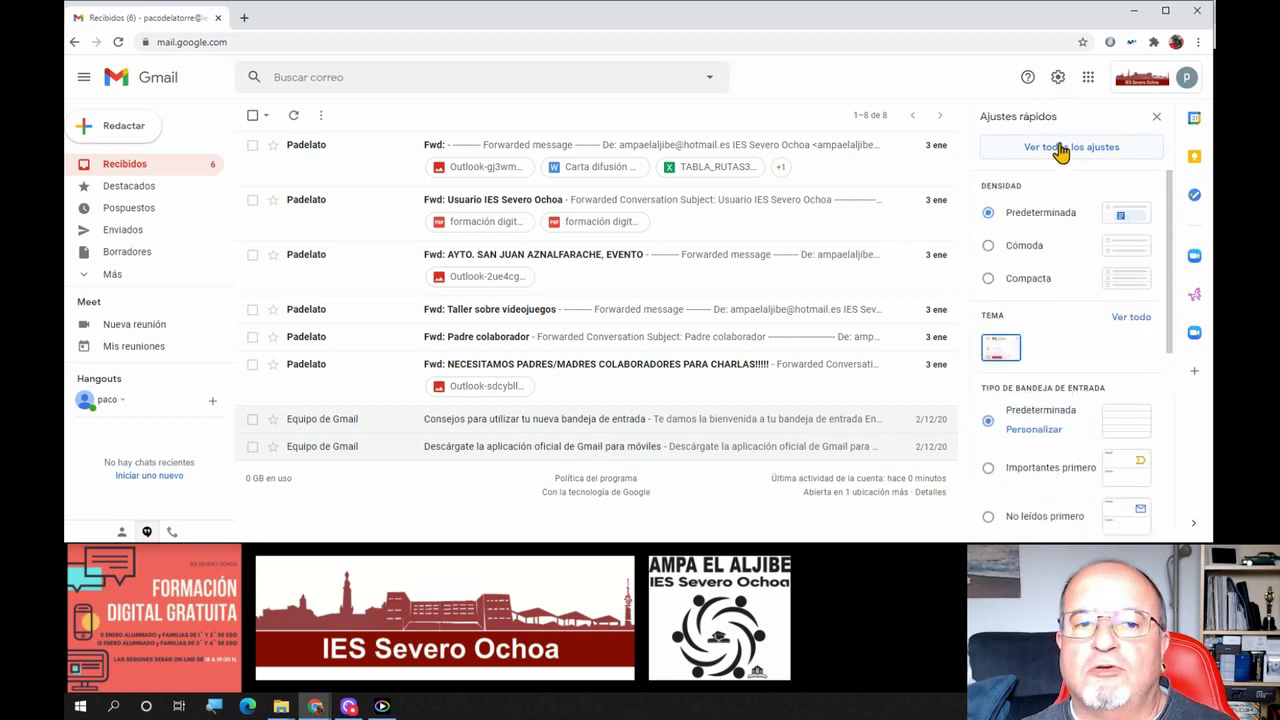
click(1057, 80)
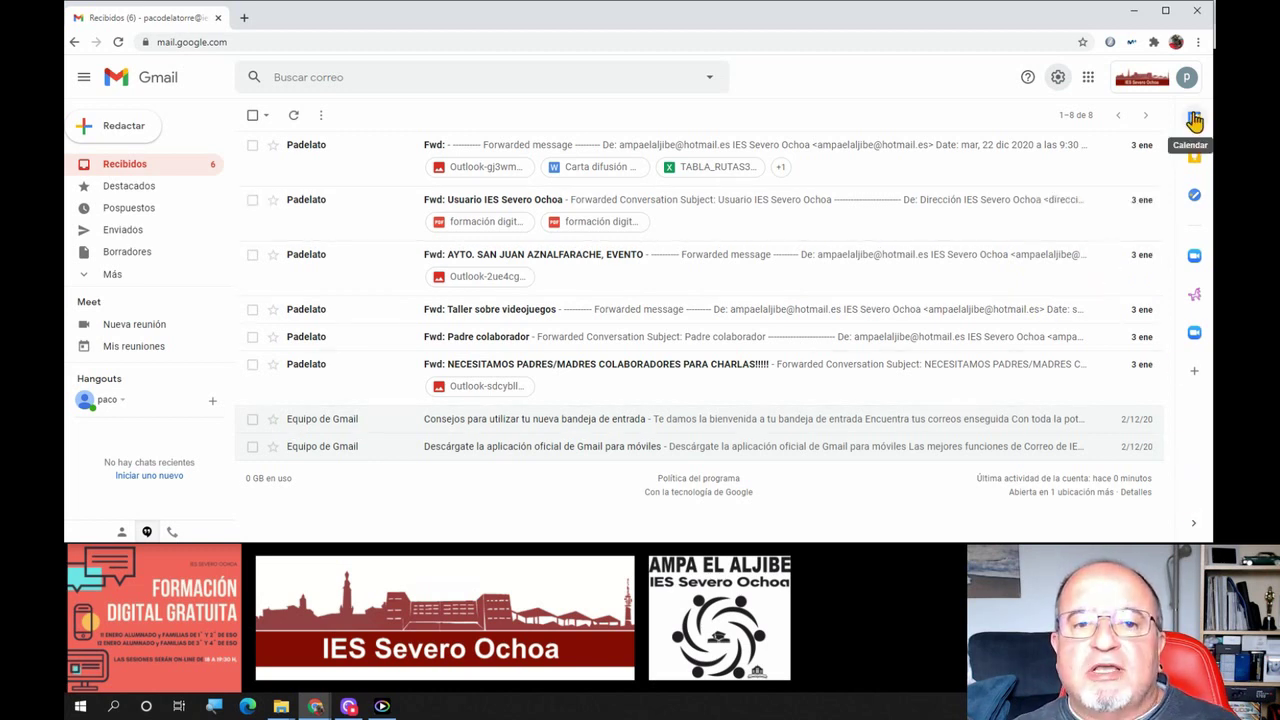
Toggle the add-ons side panel off and on twice, then open and close the Calendar agenda
click(1194, 530)
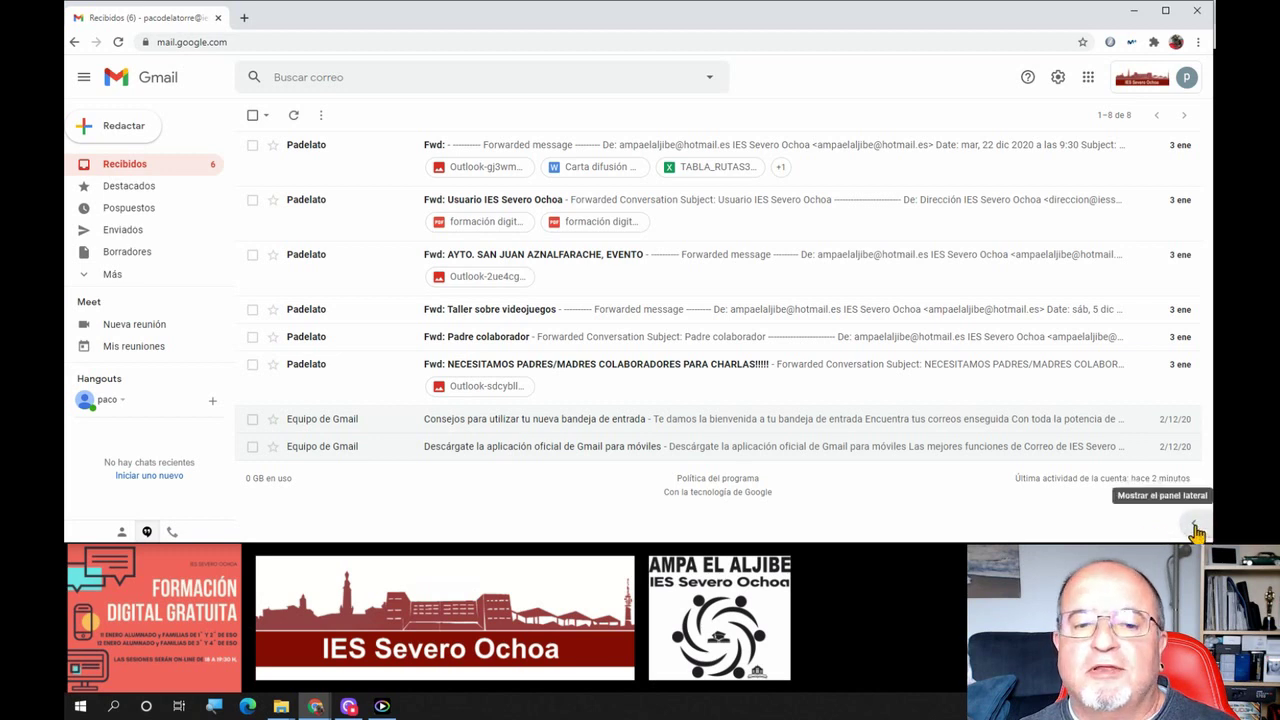
click(1202, 527)
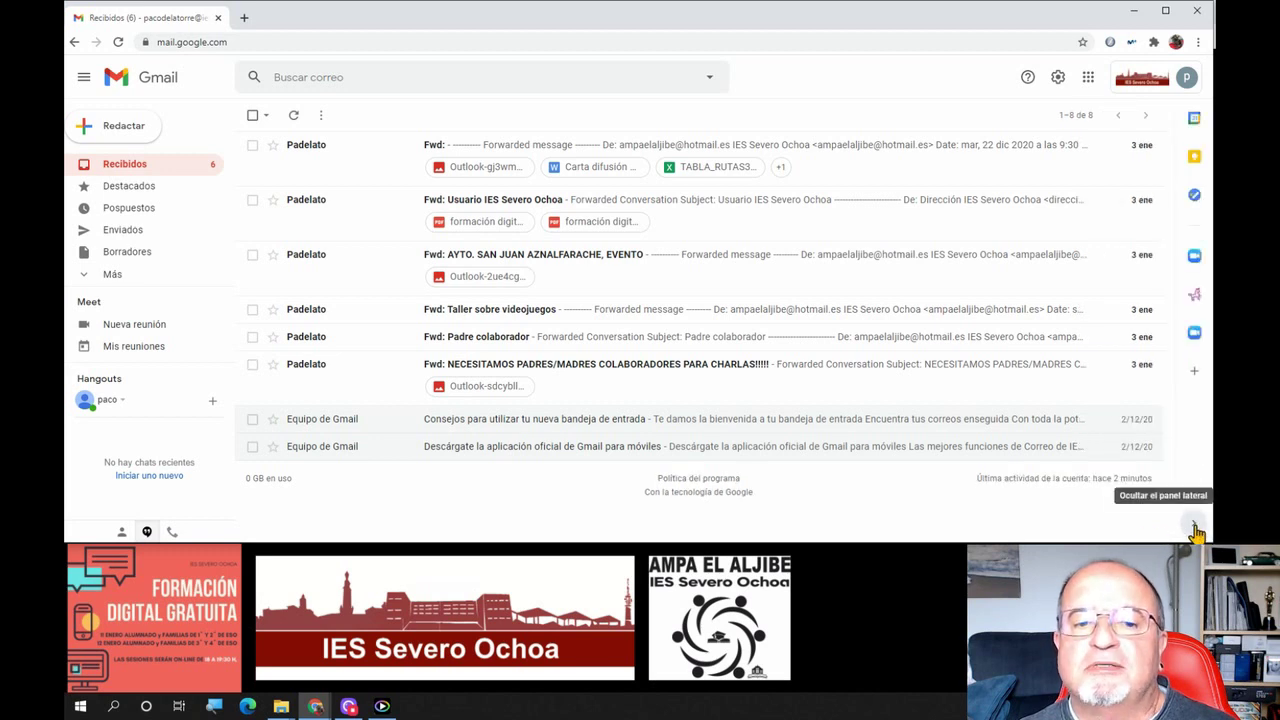
click(1197, 531)
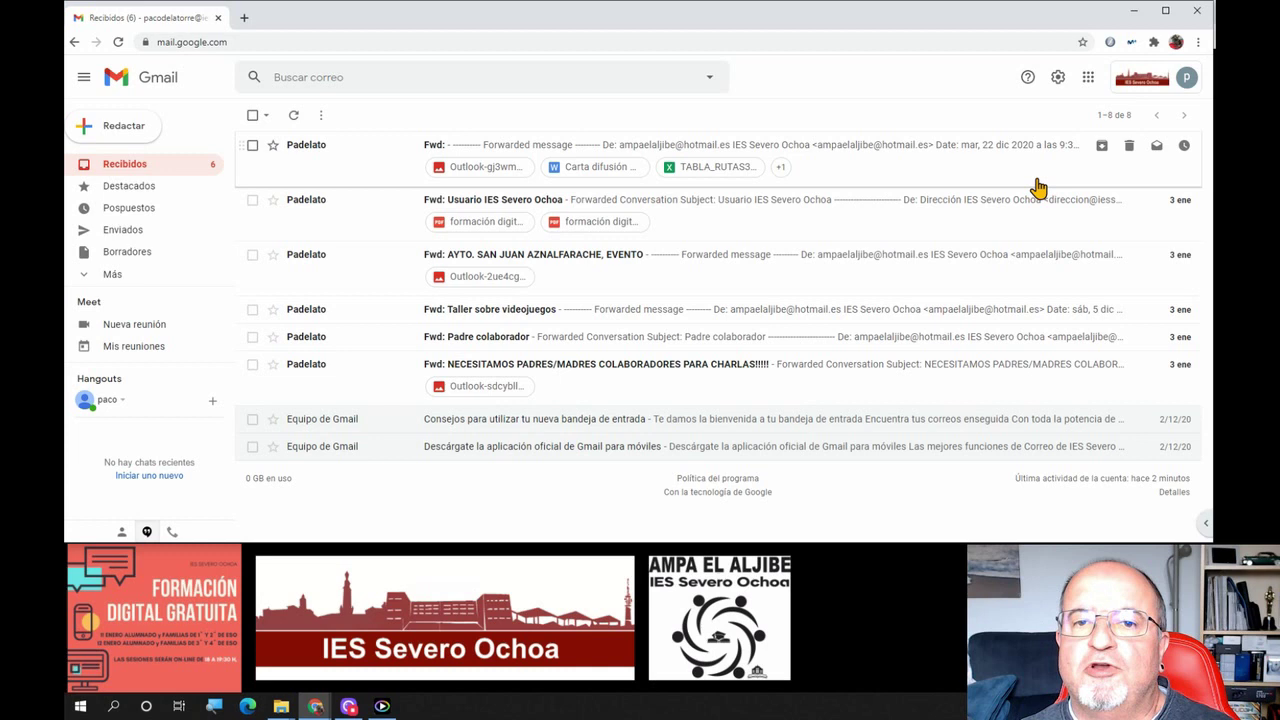
click(1192, 524)
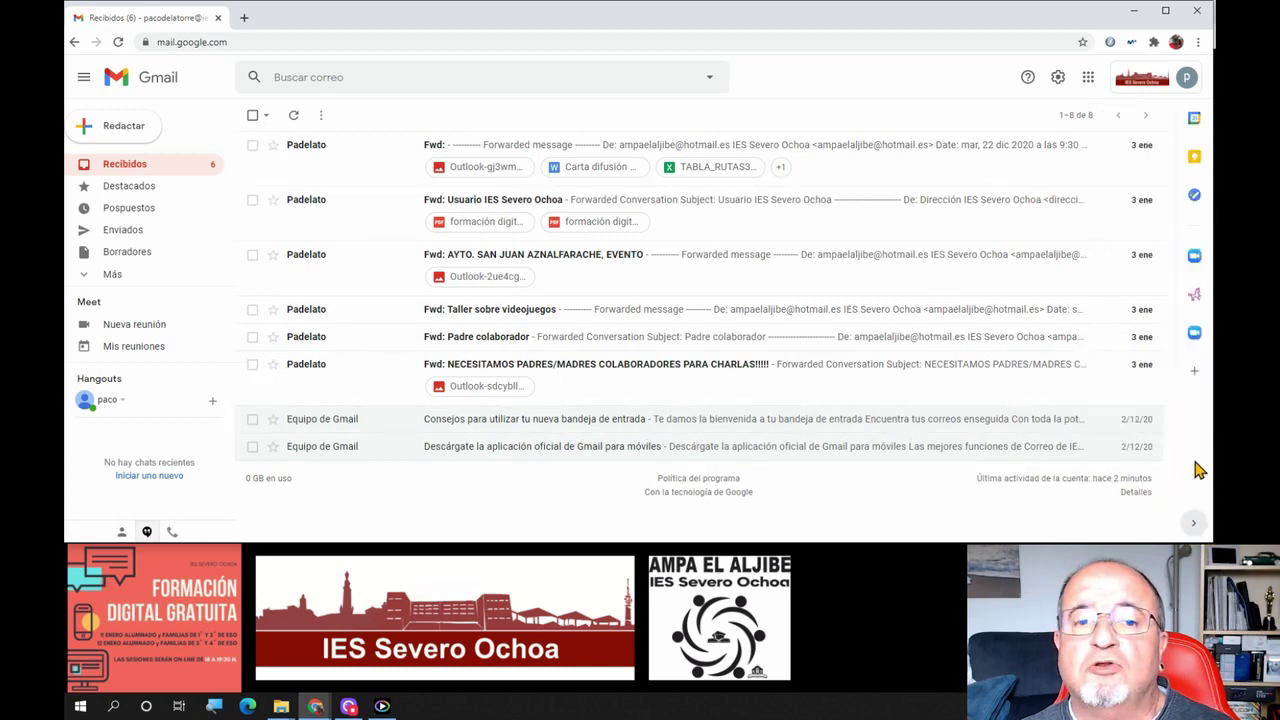
click(1195, 121)
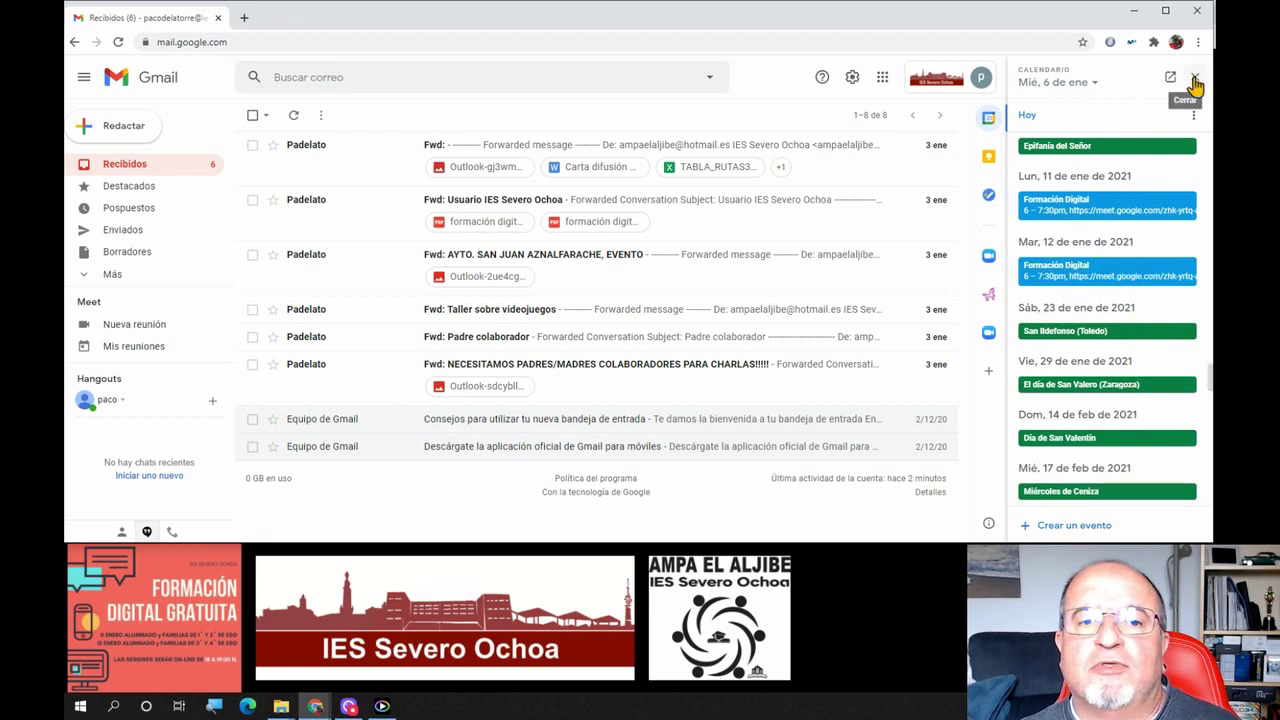
click(1195, 80)
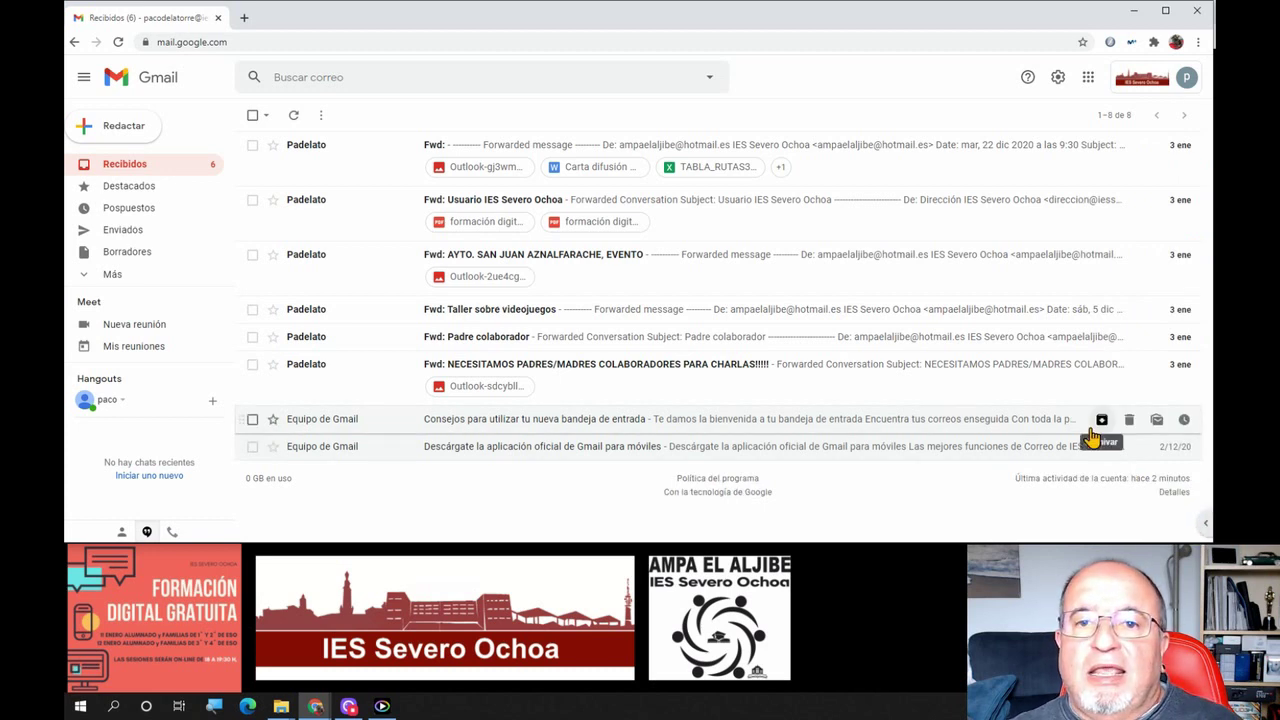
Open the Google apps grid and close it again without choosing an app
click(1088, 78)
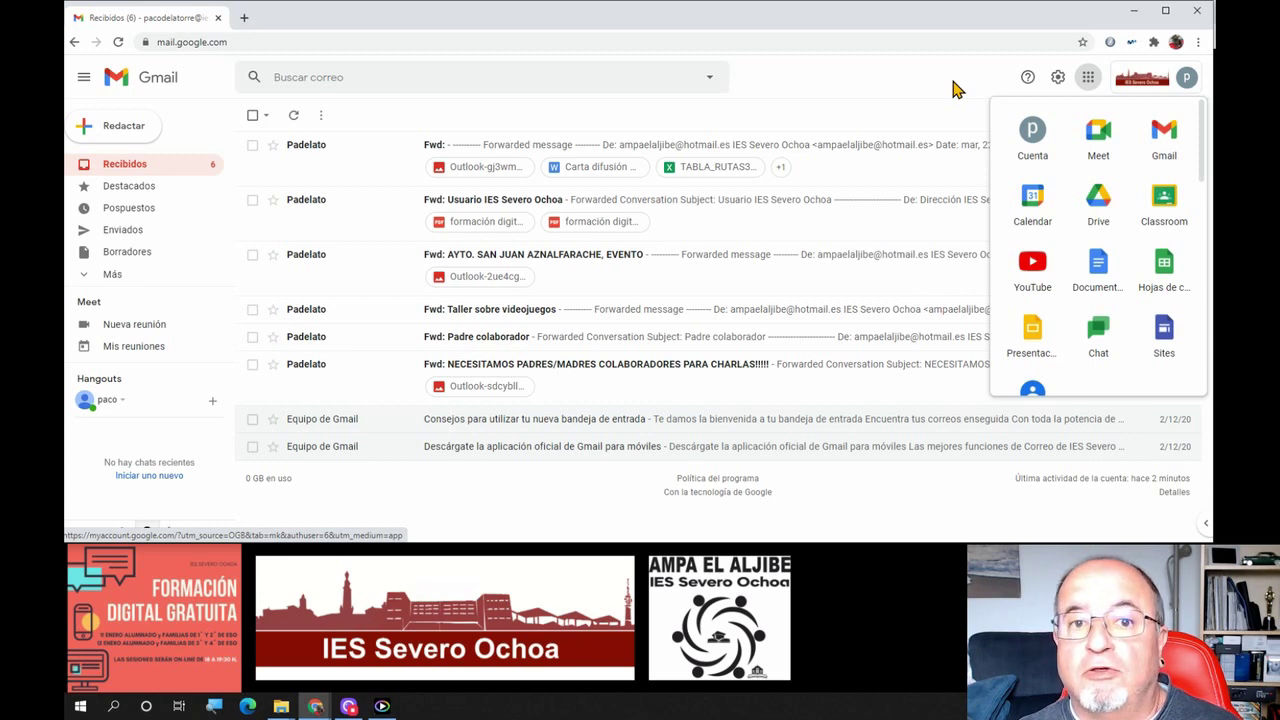
click(953, 89)
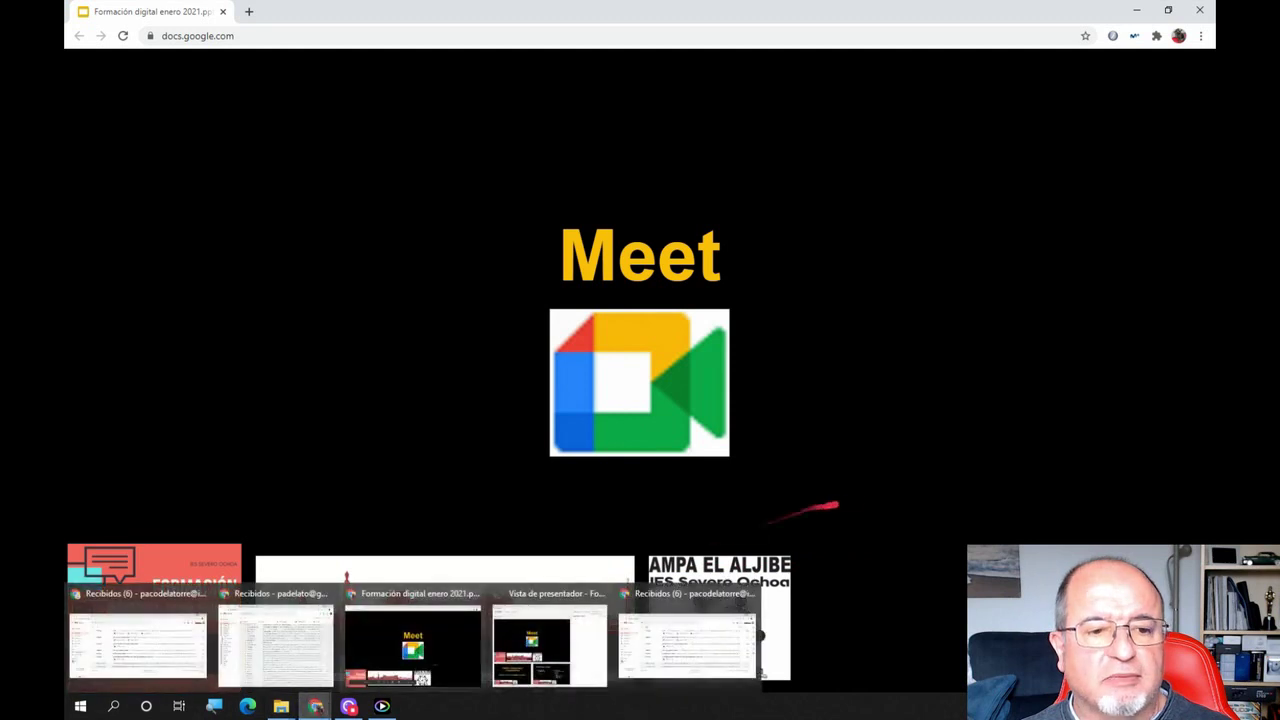
Bring the Gmail inbox back to front and launch Meet from the Google apps grid
mouse_move(304, 711)
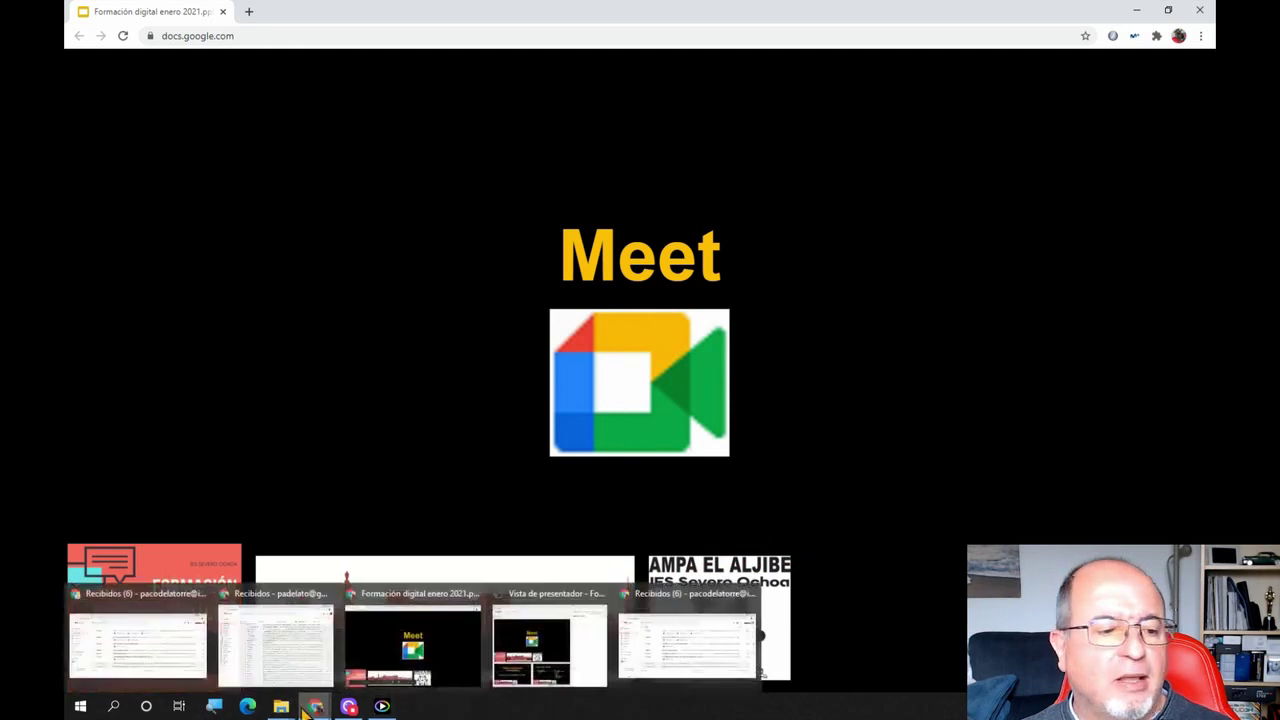
click(177, 652)
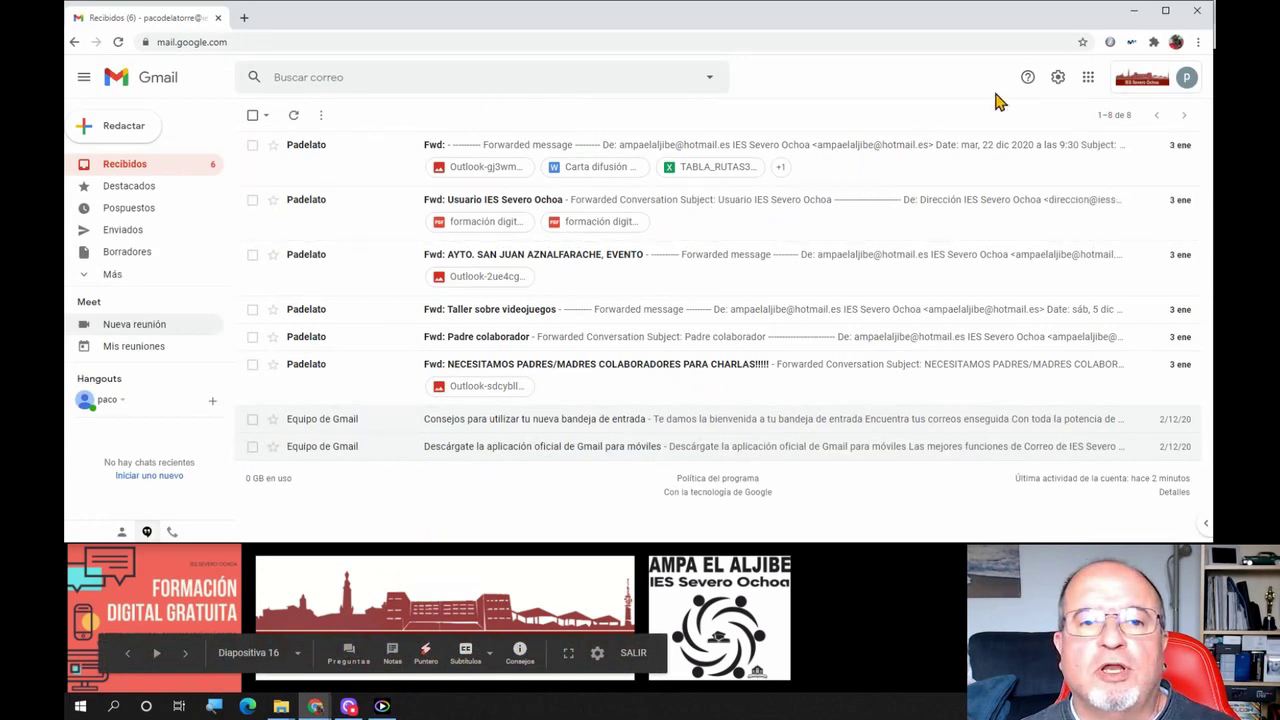
click(1086, 80)
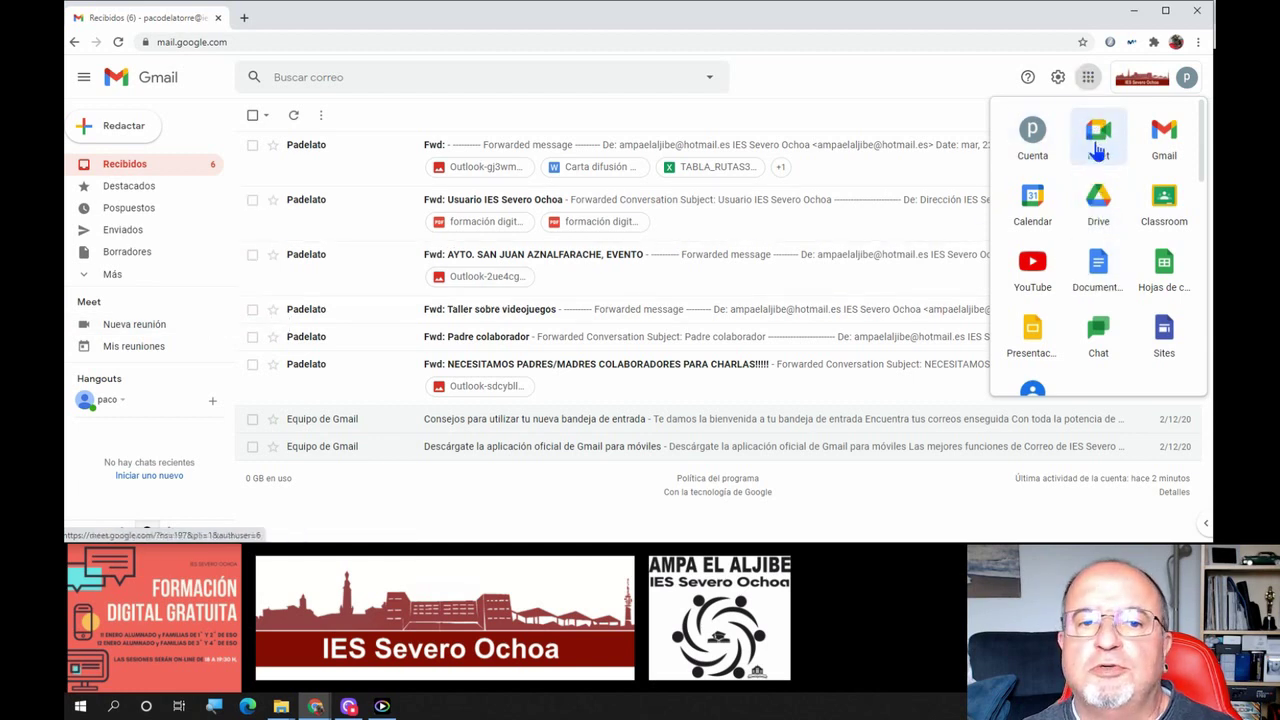
click(1097, 150)
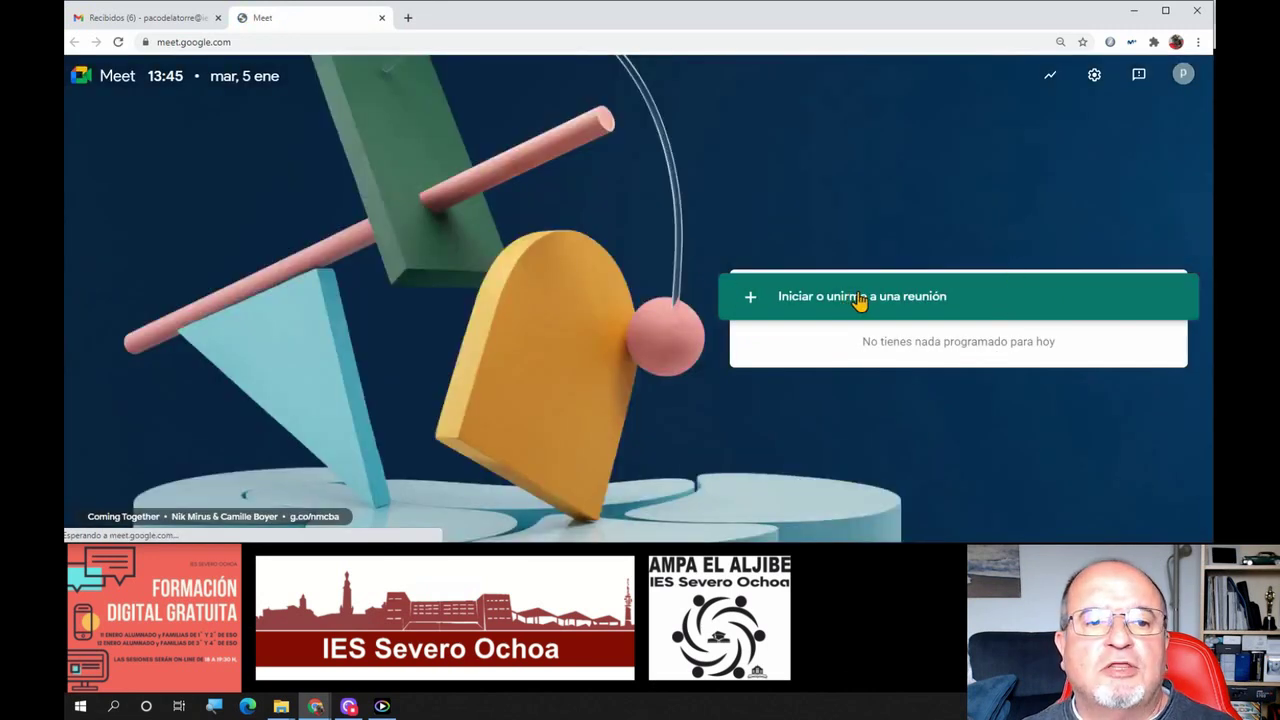
Start a new Meet meeting without entering a meeting code
click(858, 300)
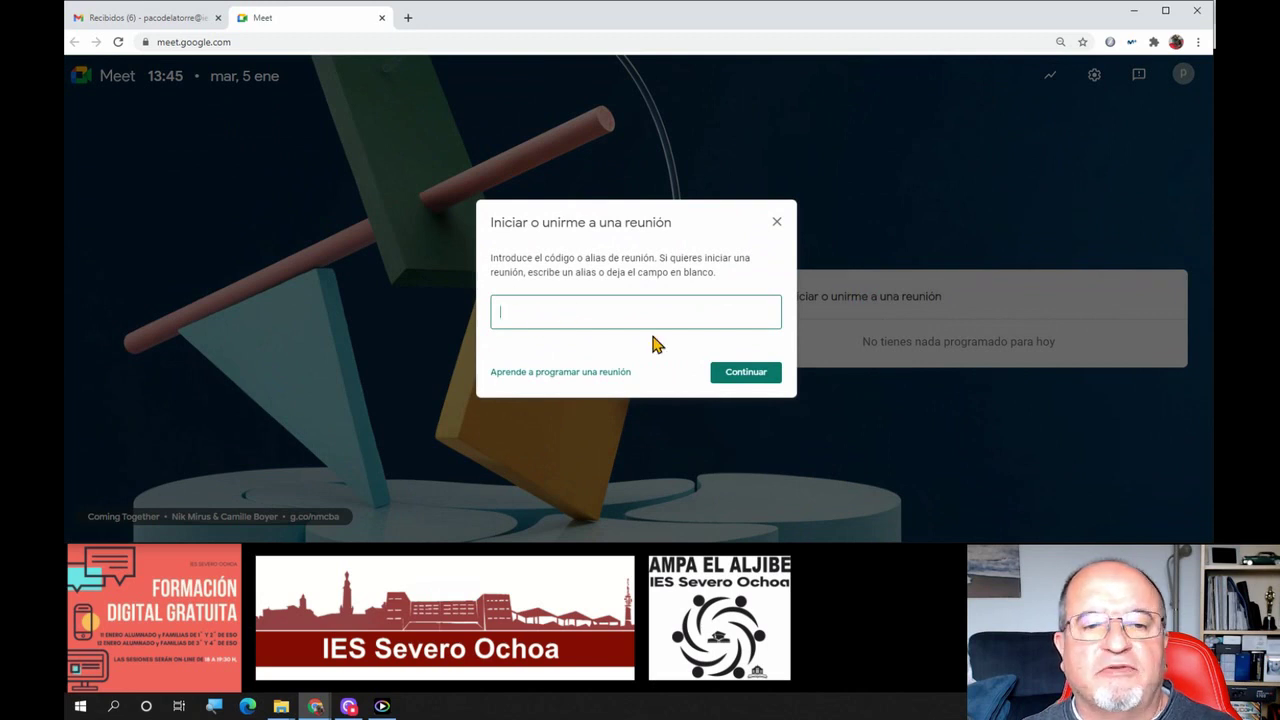
click(731, 378)
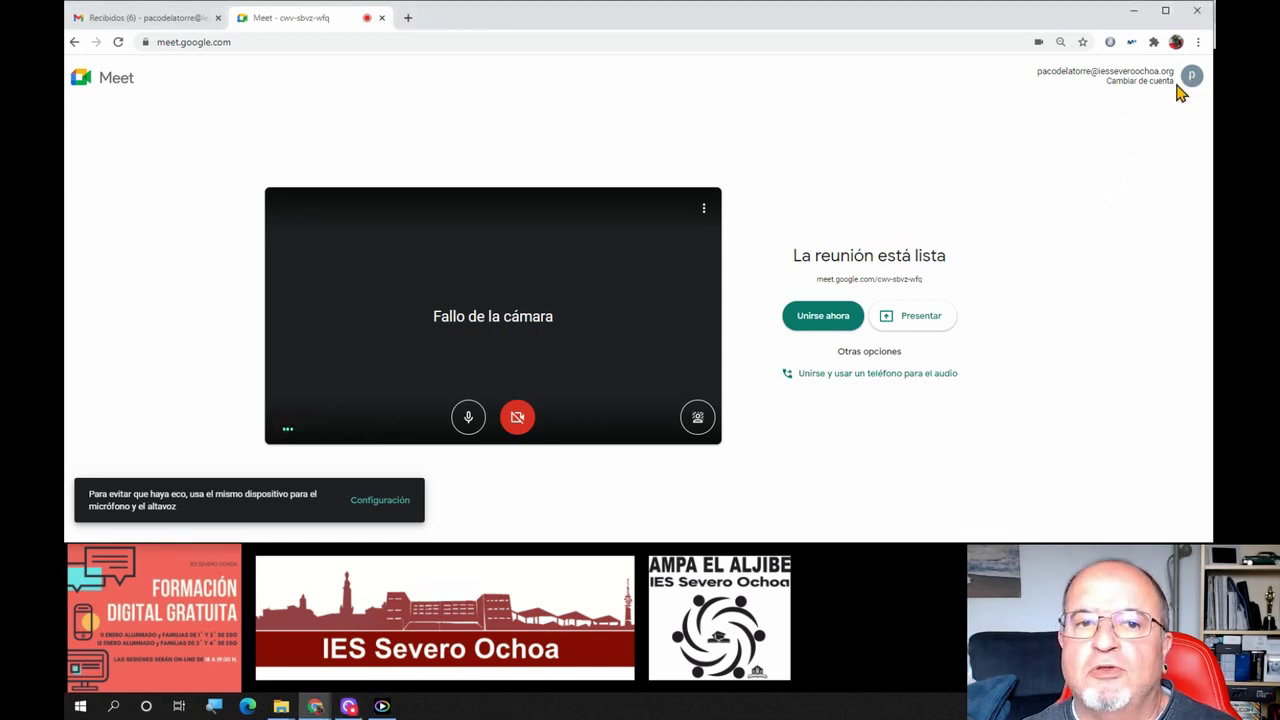
click(1148, 82)
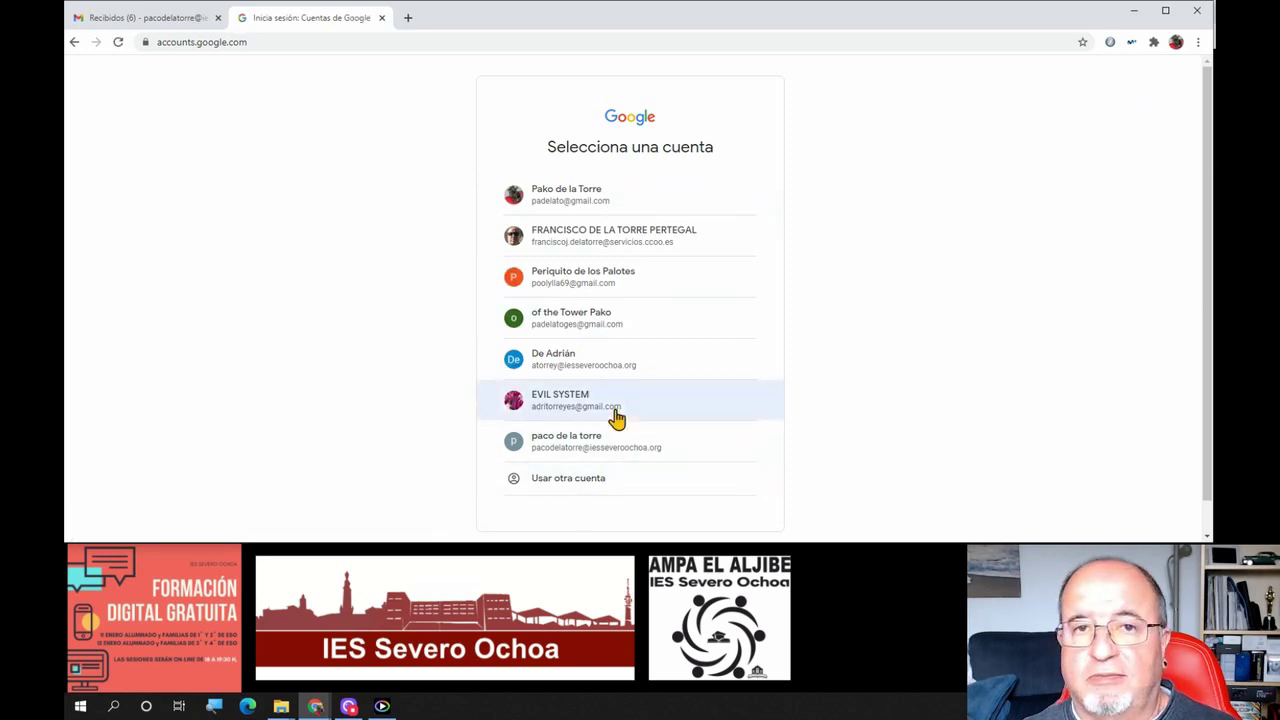
click(596, 450)
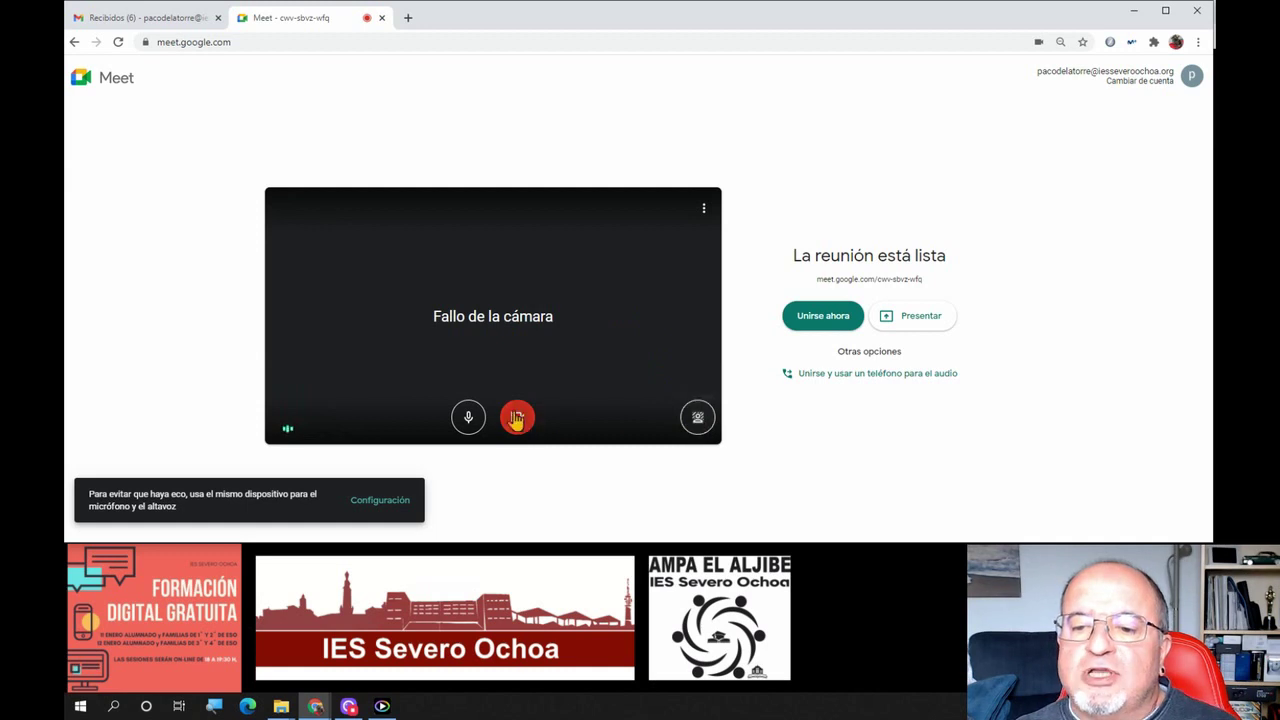
Toggle the microphone off and back on, then open Configuración from the Más opciones menu
click(470, 425)
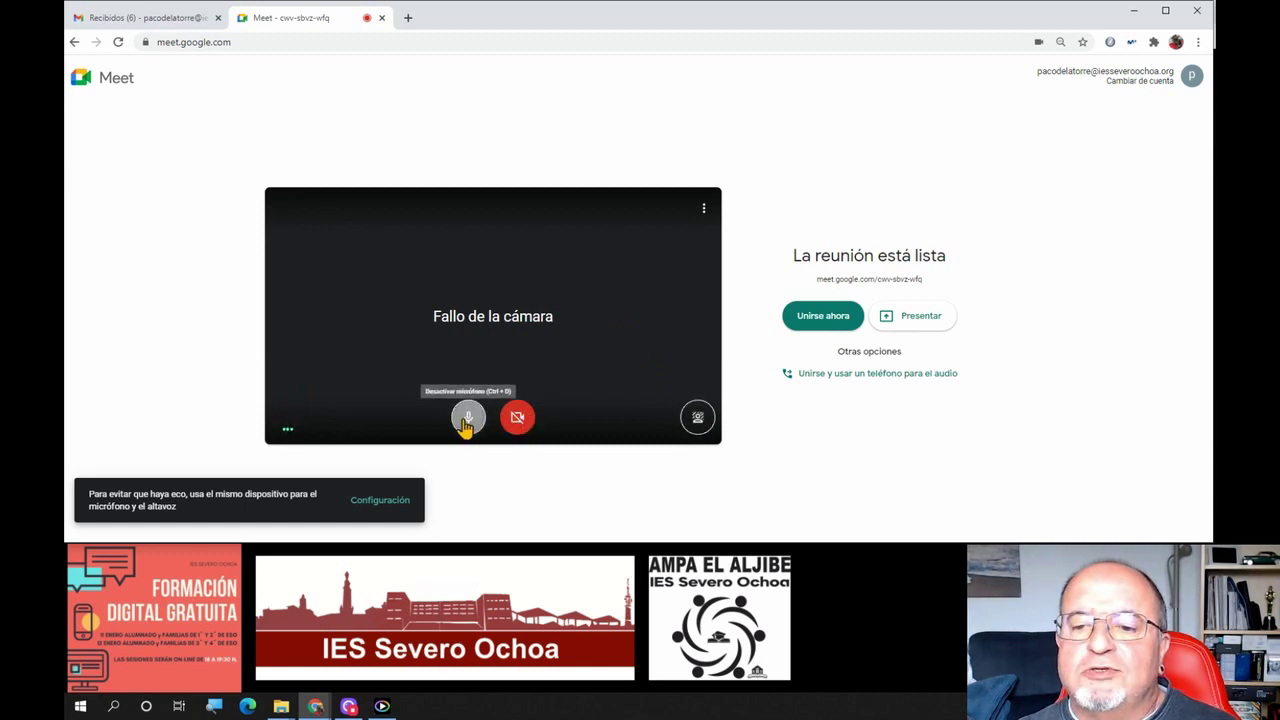
click(467, 421)
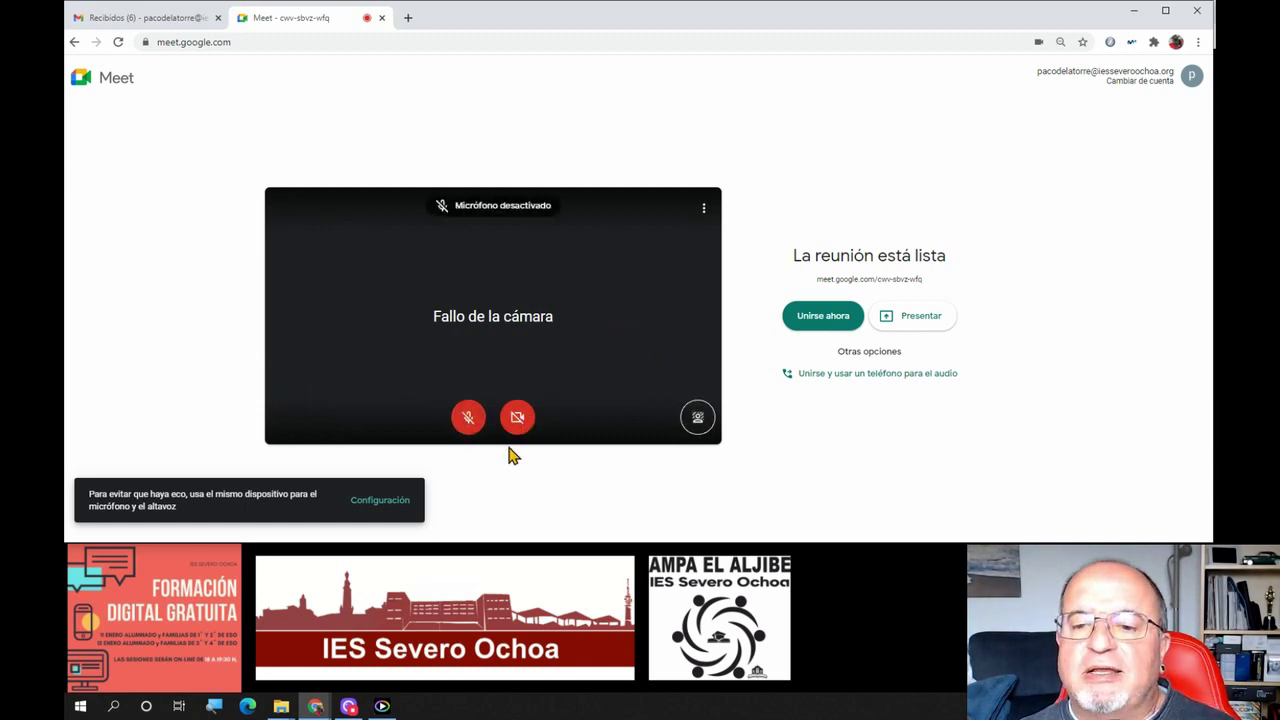
click(466, 420)
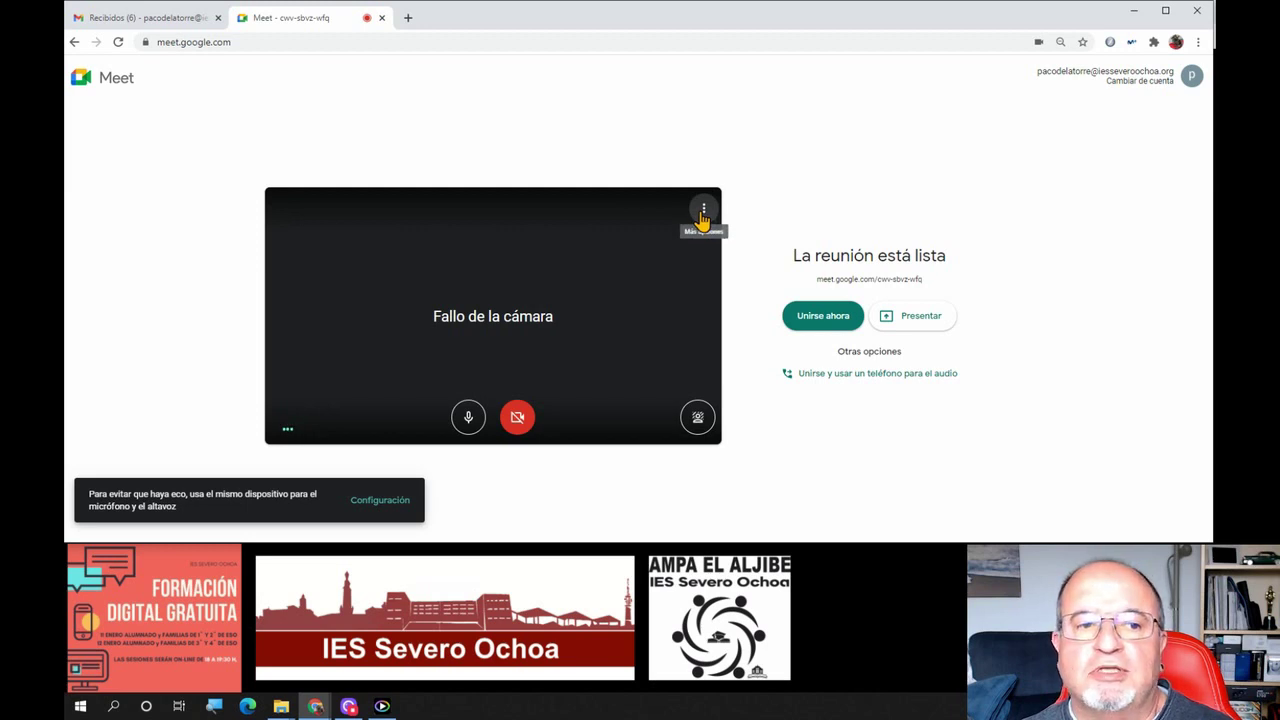
click(703, 212)
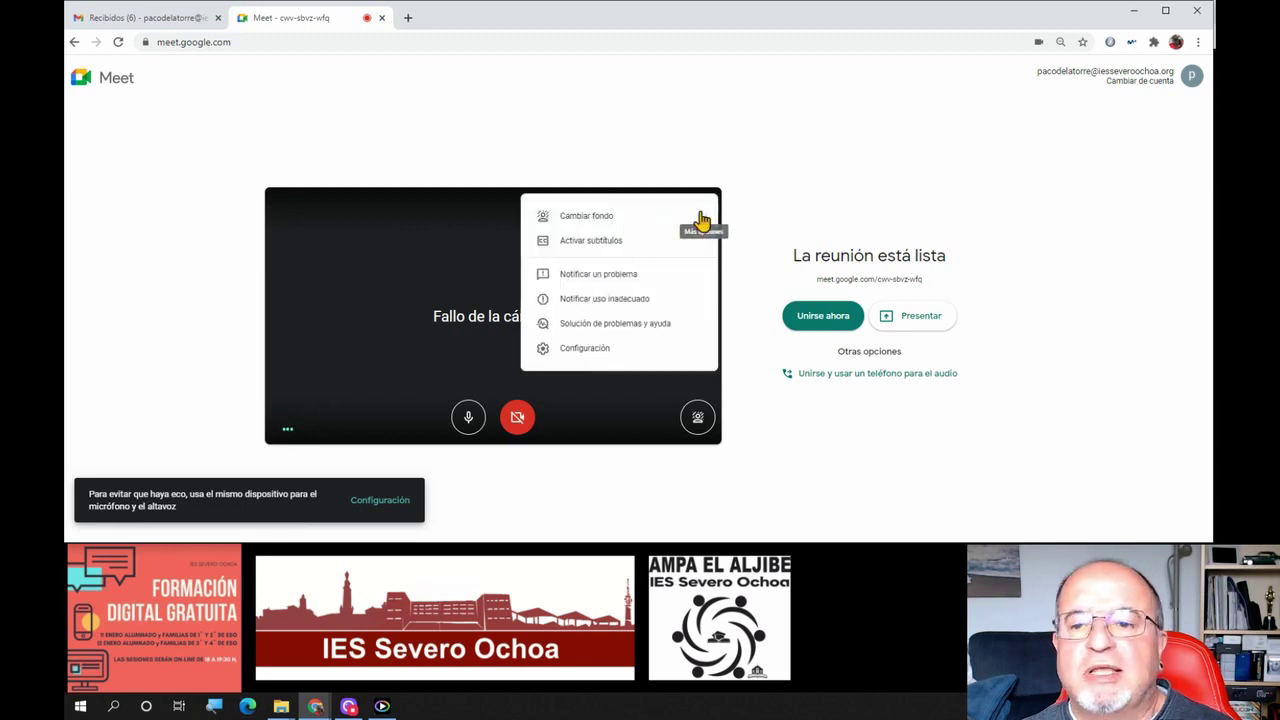
click(577, 363)
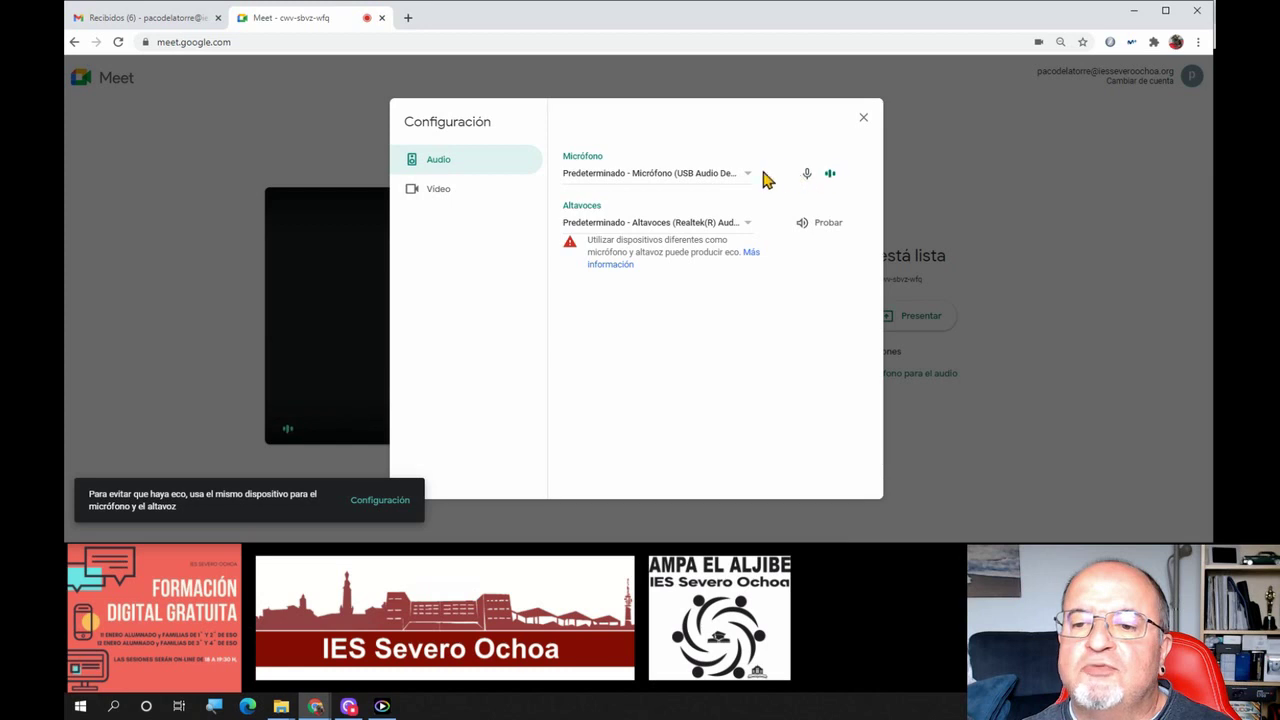
Pick 'Micrófono (USB Audio Device) (0a67:11c0)' as microphone, reconfirming it in the dropdown
click(706, 177)
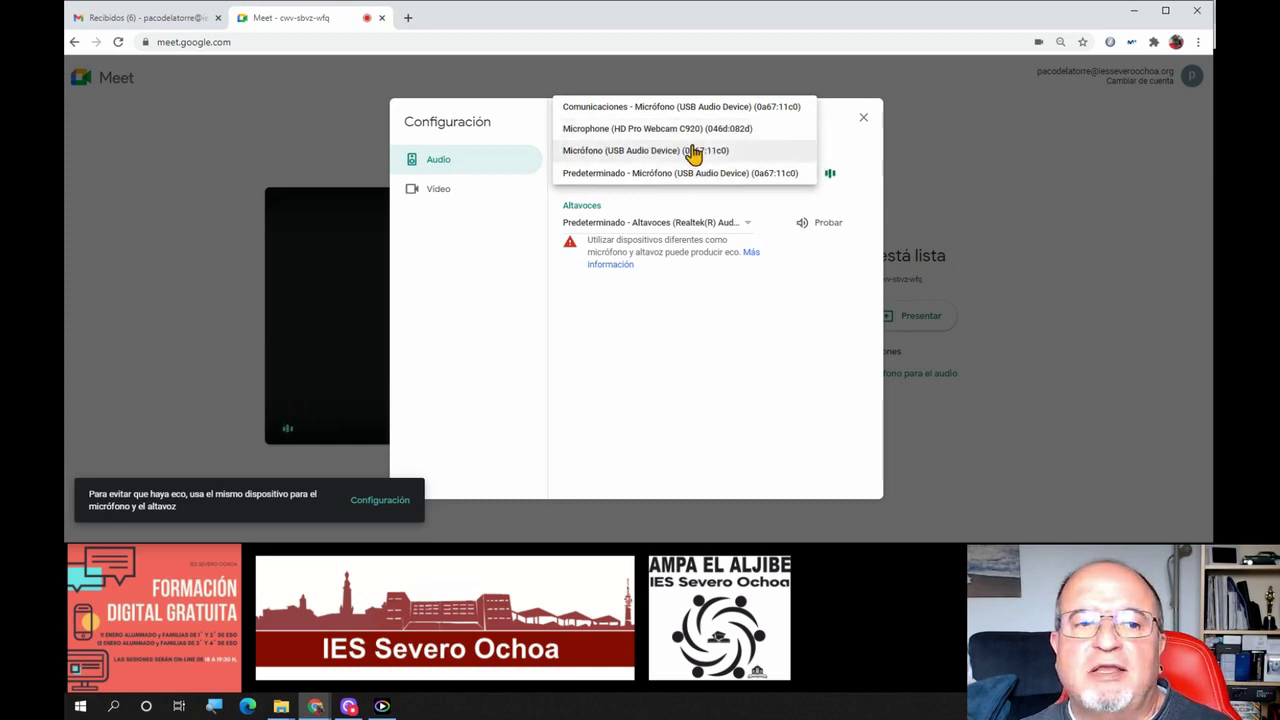
click(692, 155)
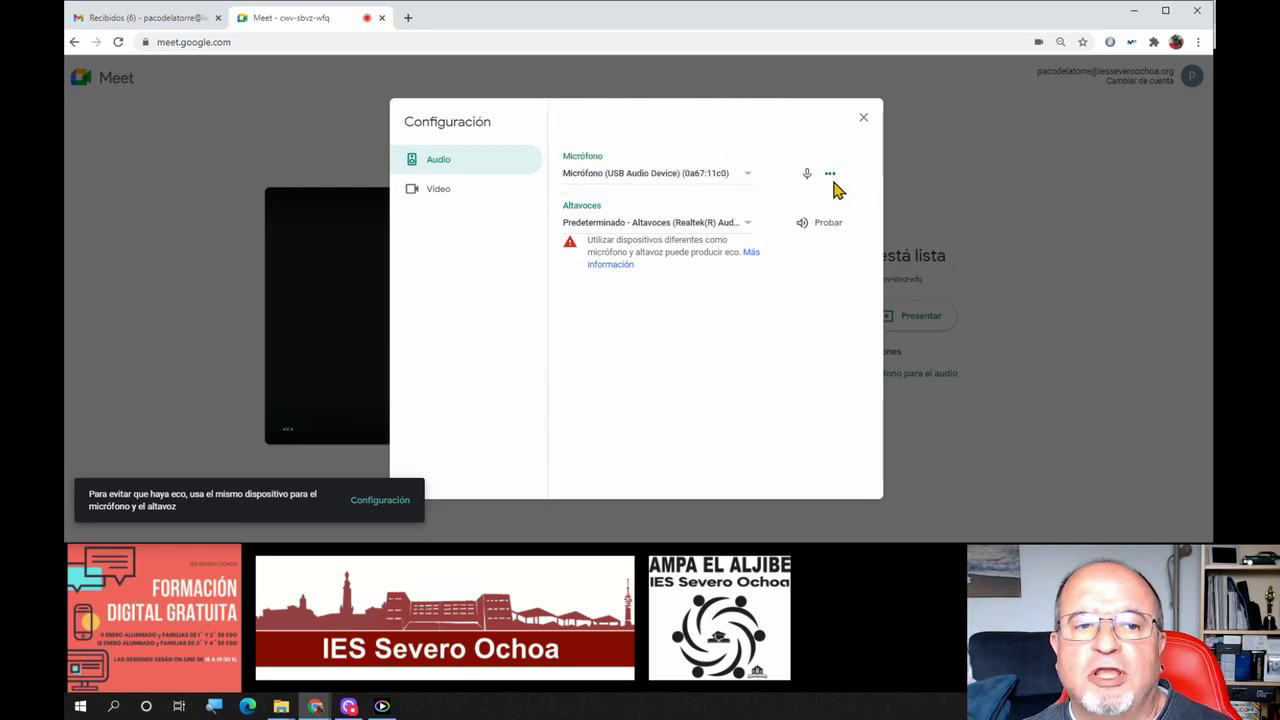
click(717, 177)
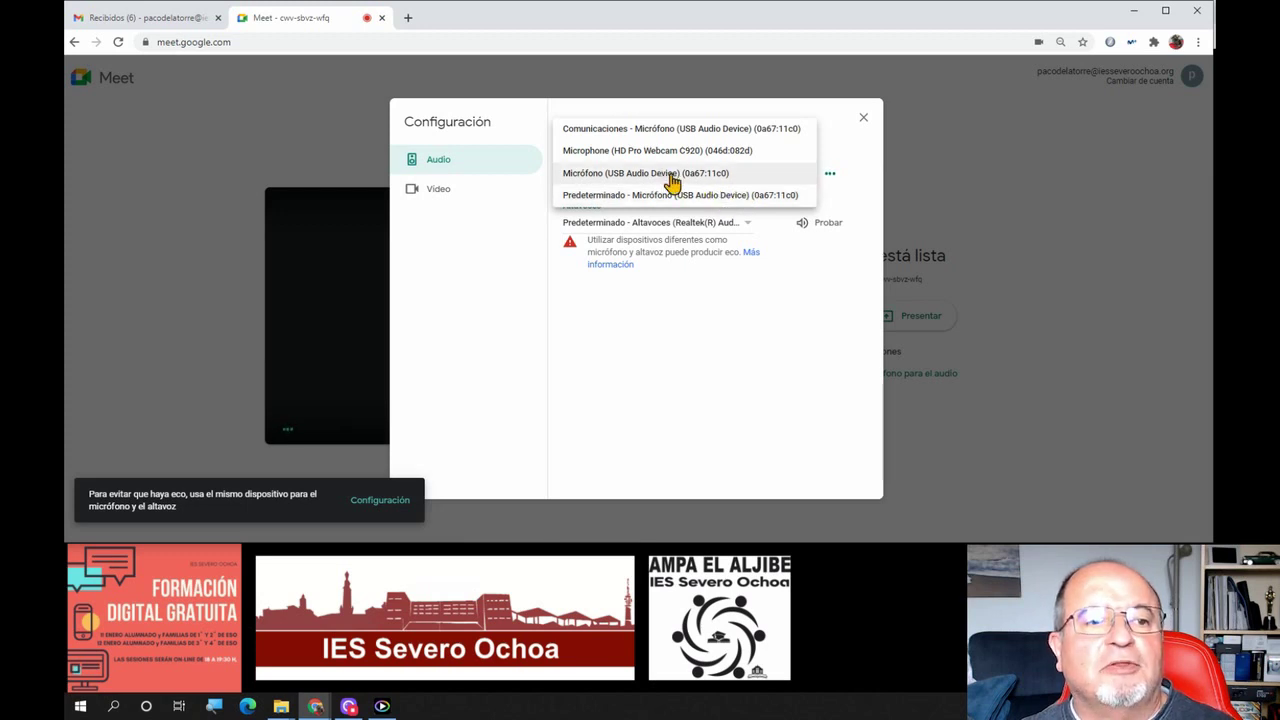
click(672, 180)
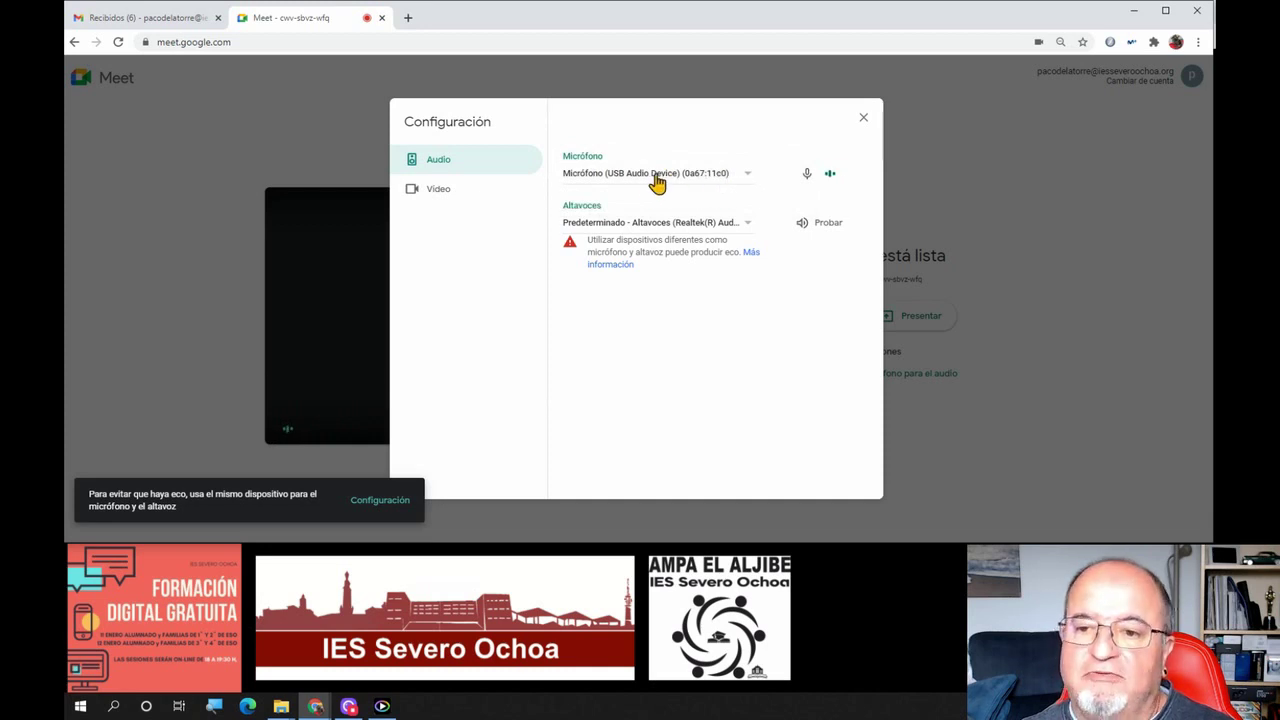
Play a test sound on the current speakers, then switch output to Realtek Digital Output and test it
click(671, 226)
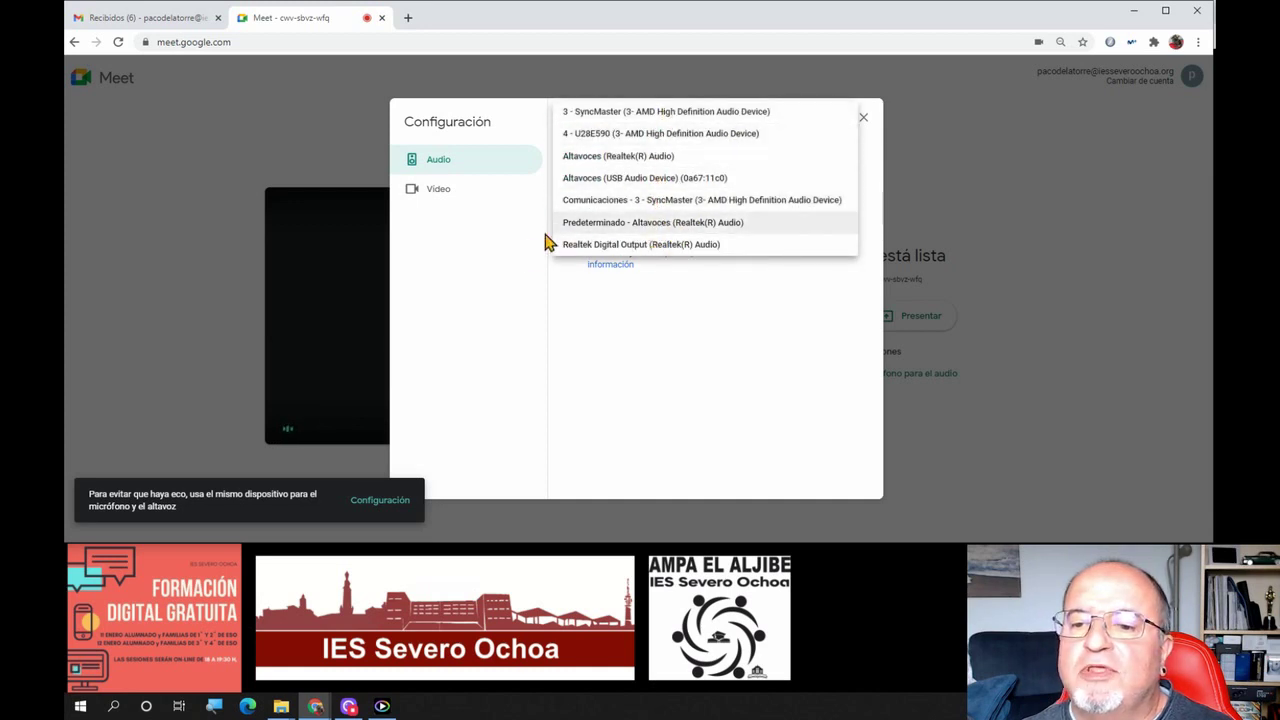
click(620, 336)
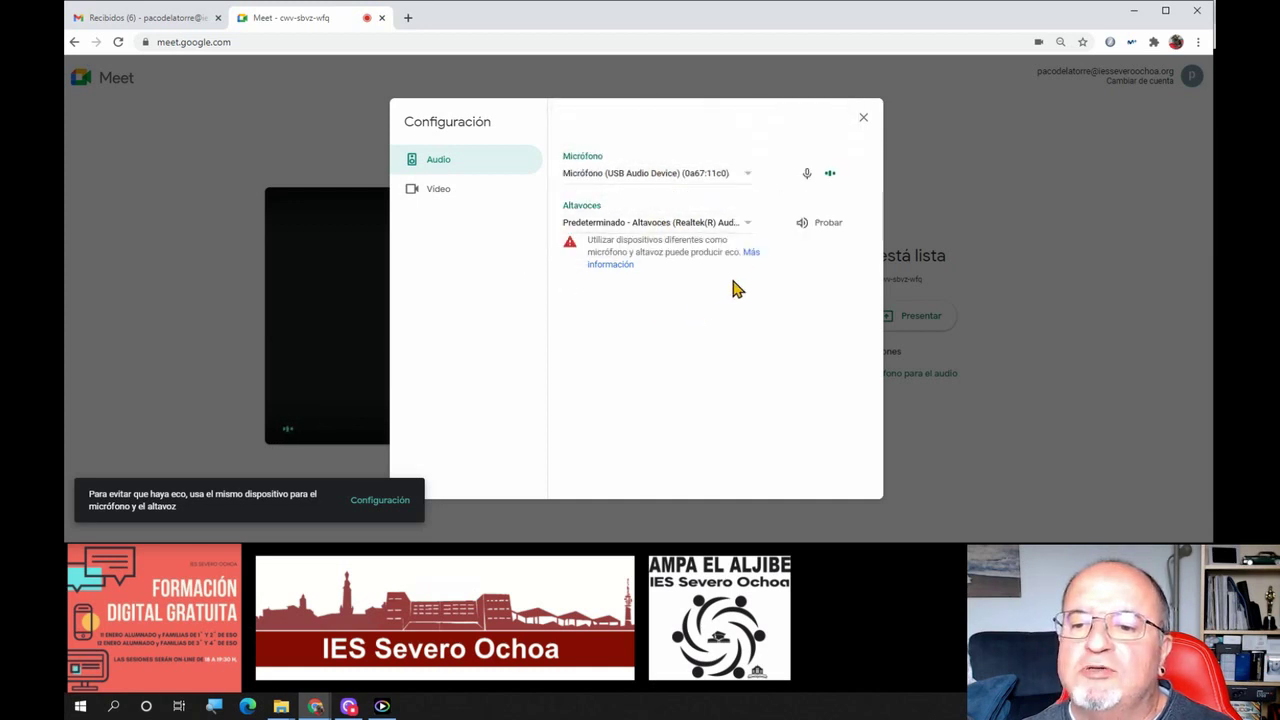
click(825, 234)
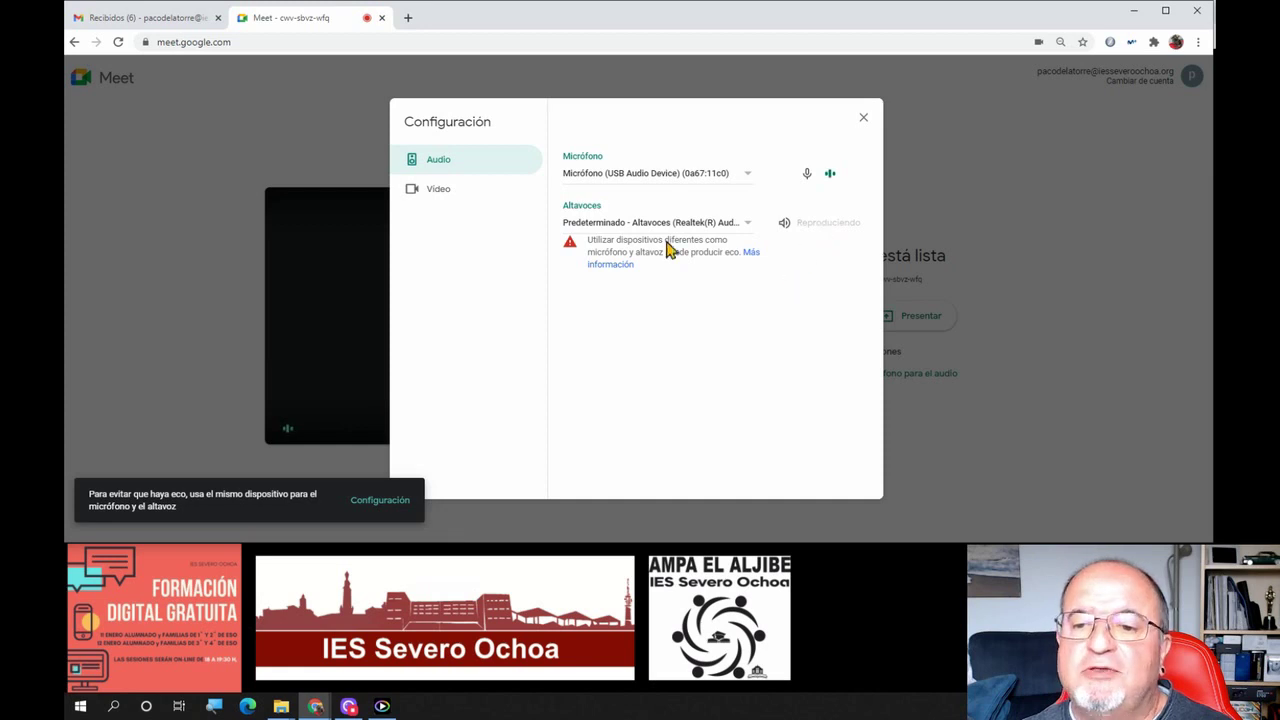
click(614, 226)
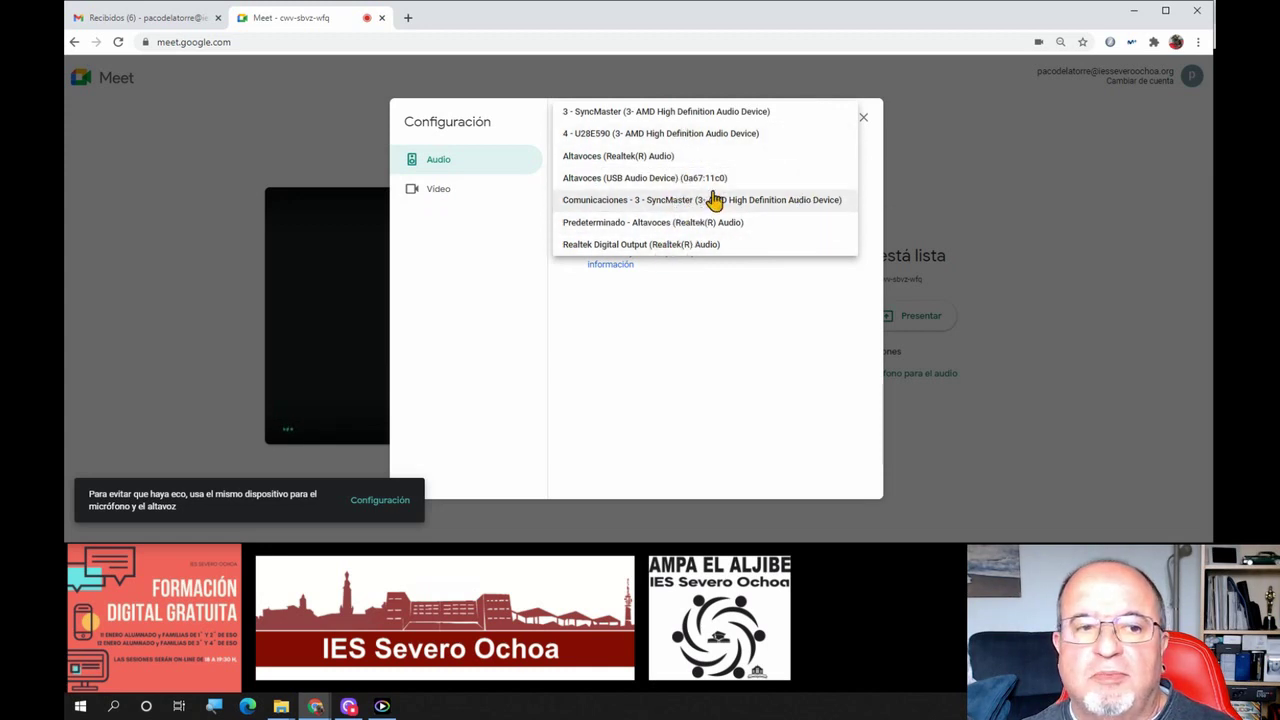
click(670, 245)
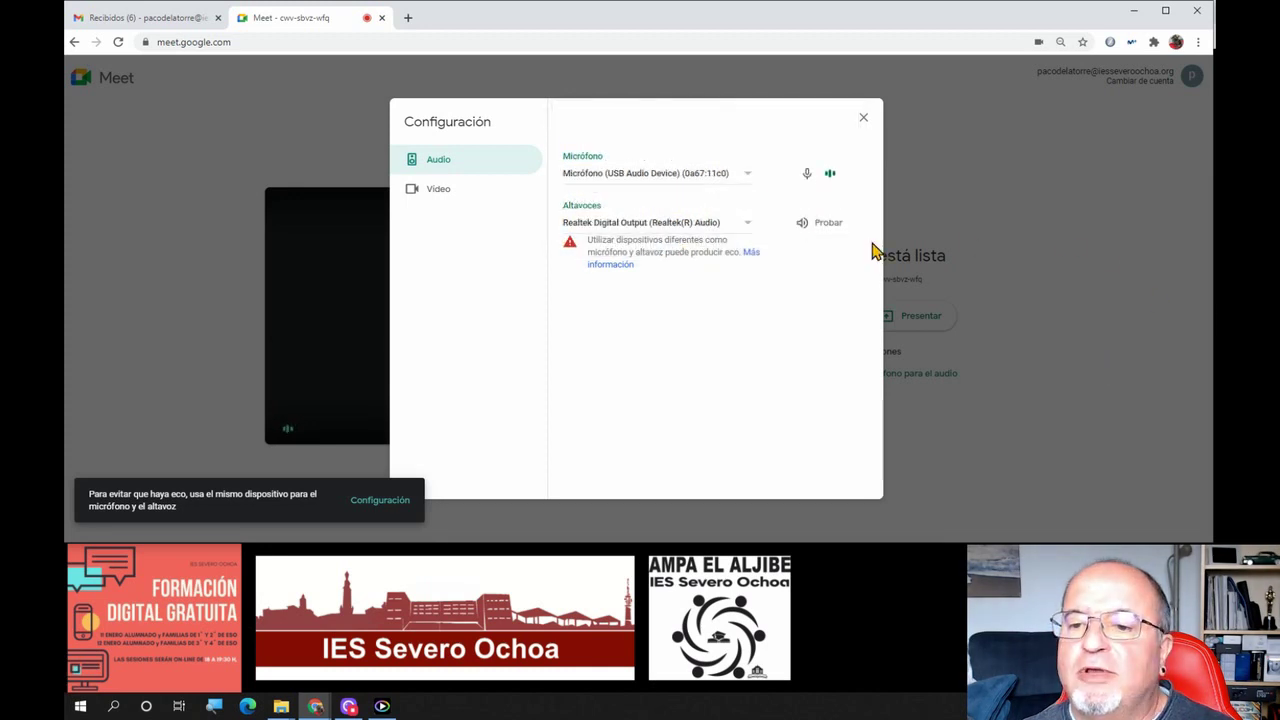
click(815, 224)
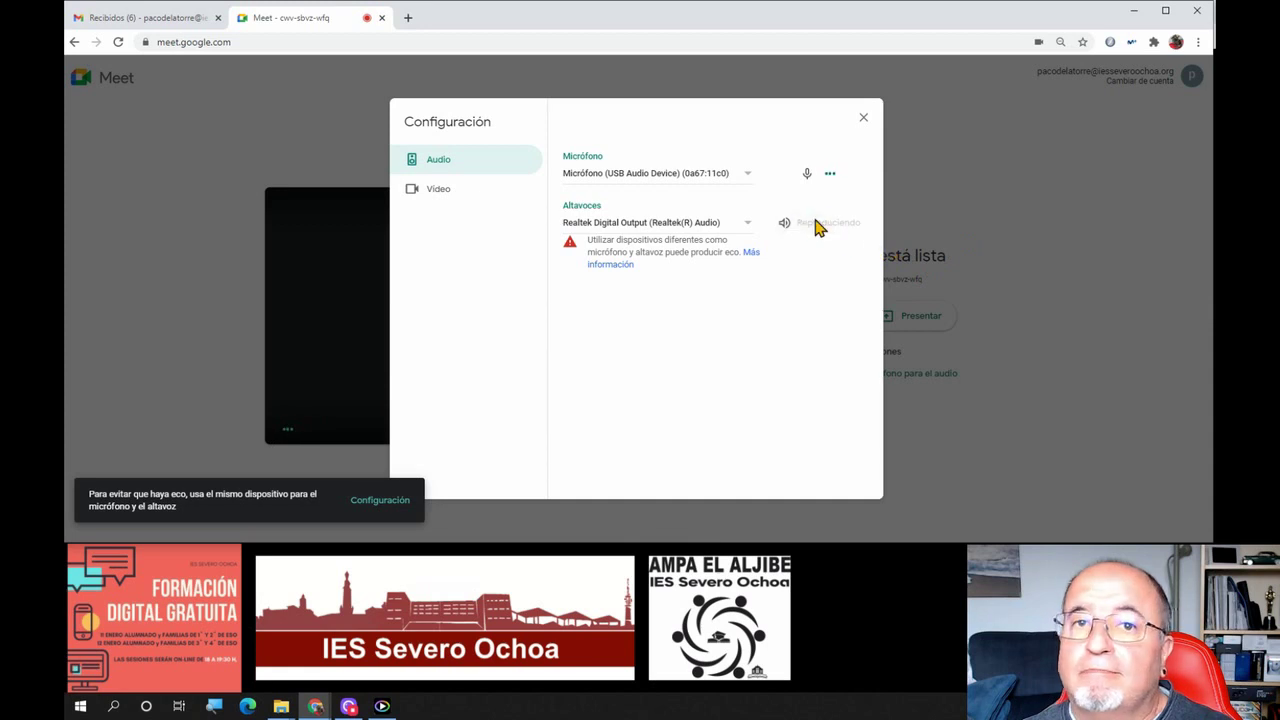
Select Altavoces (Realtek(R) Audio) as the speakers and play a test sound
click(685, 222)
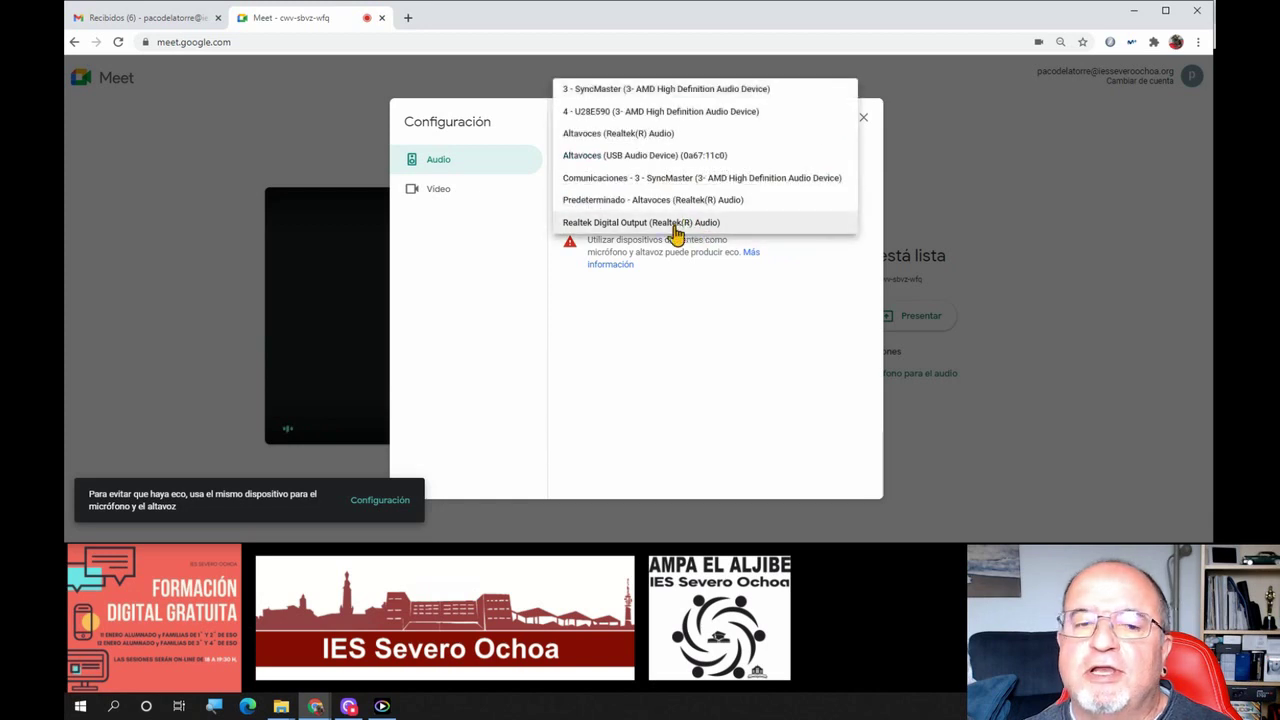
click(640, 134)
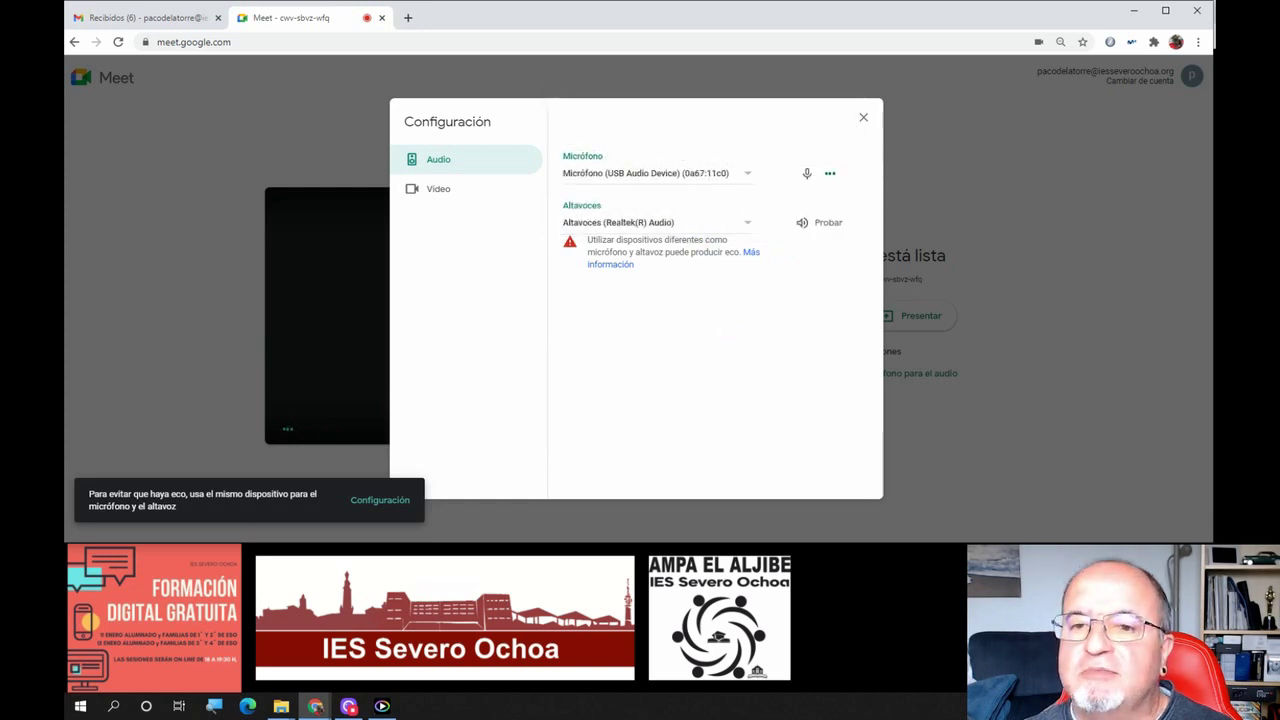
click(824, 224)
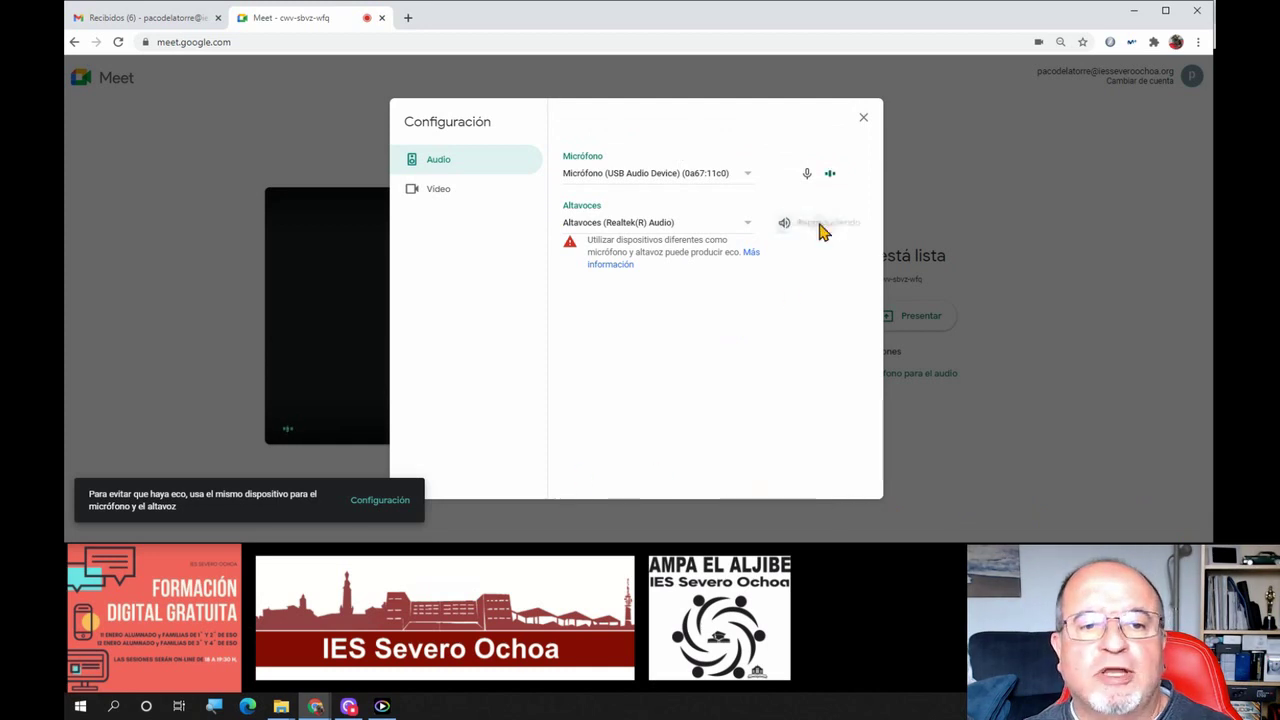
In the Vídeo settings, choose Logi Capture as the camera
click(443, 200)
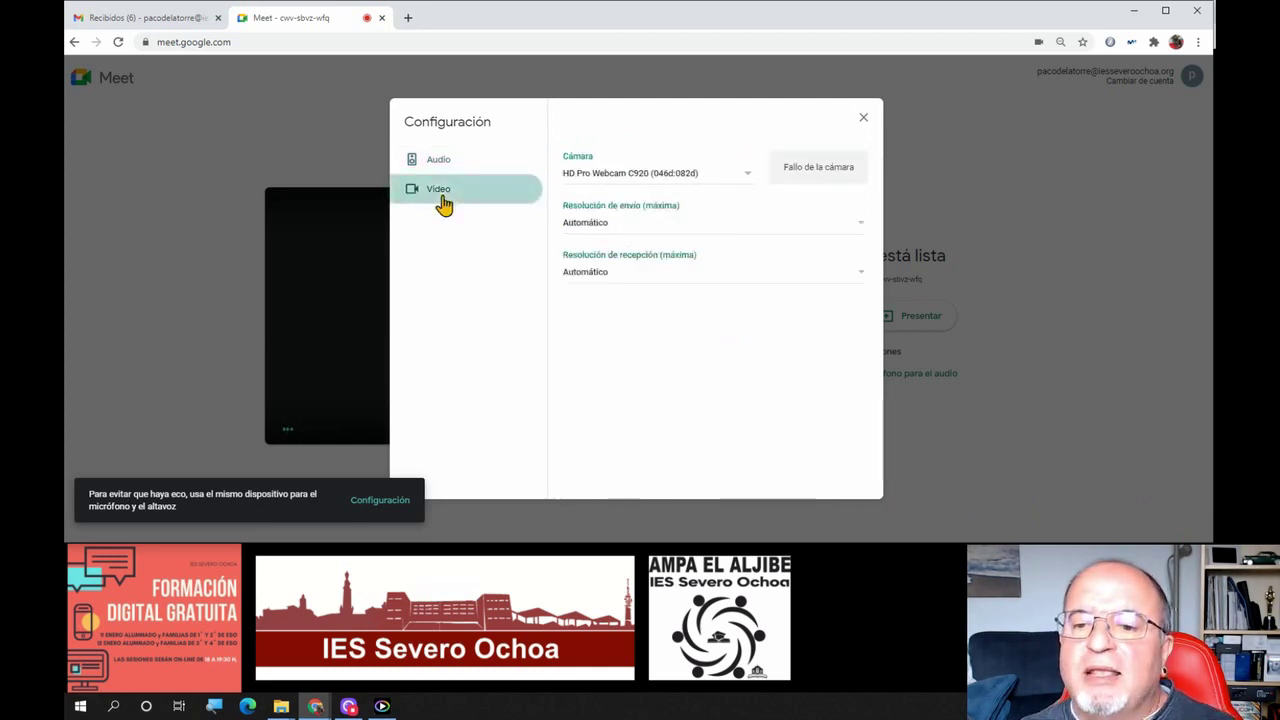
click(630, 178)
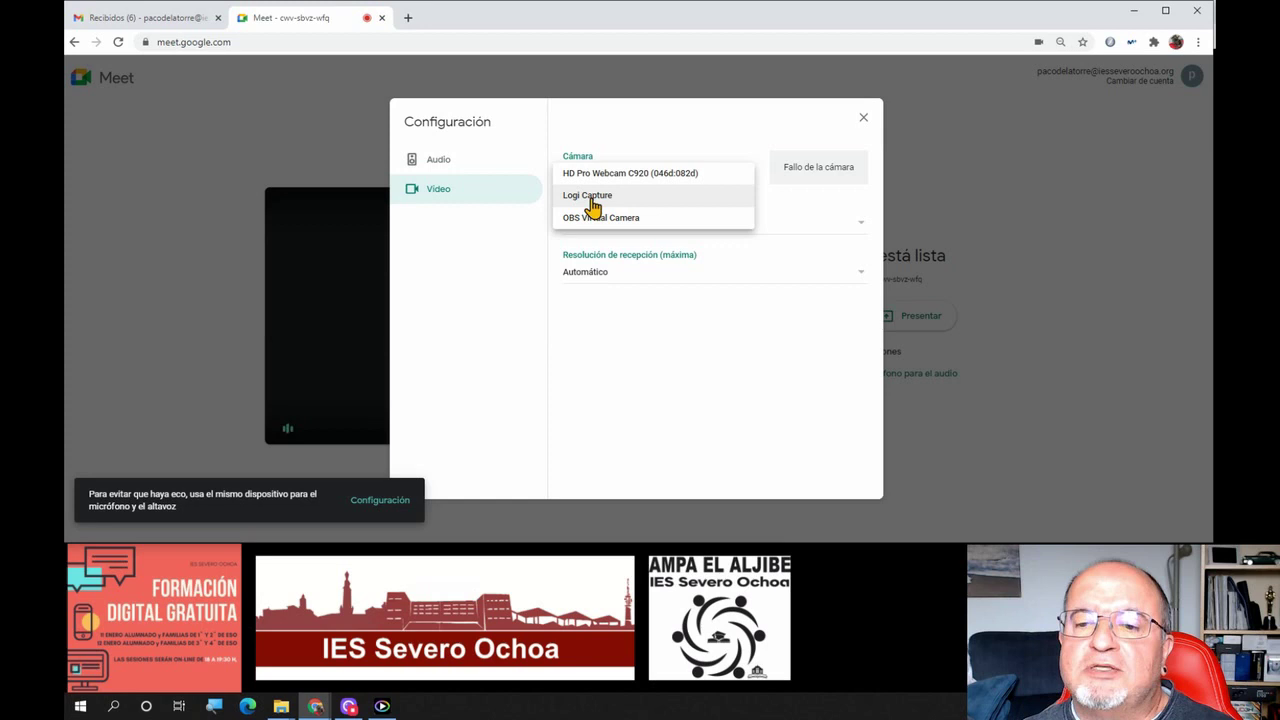
click(593, 207)
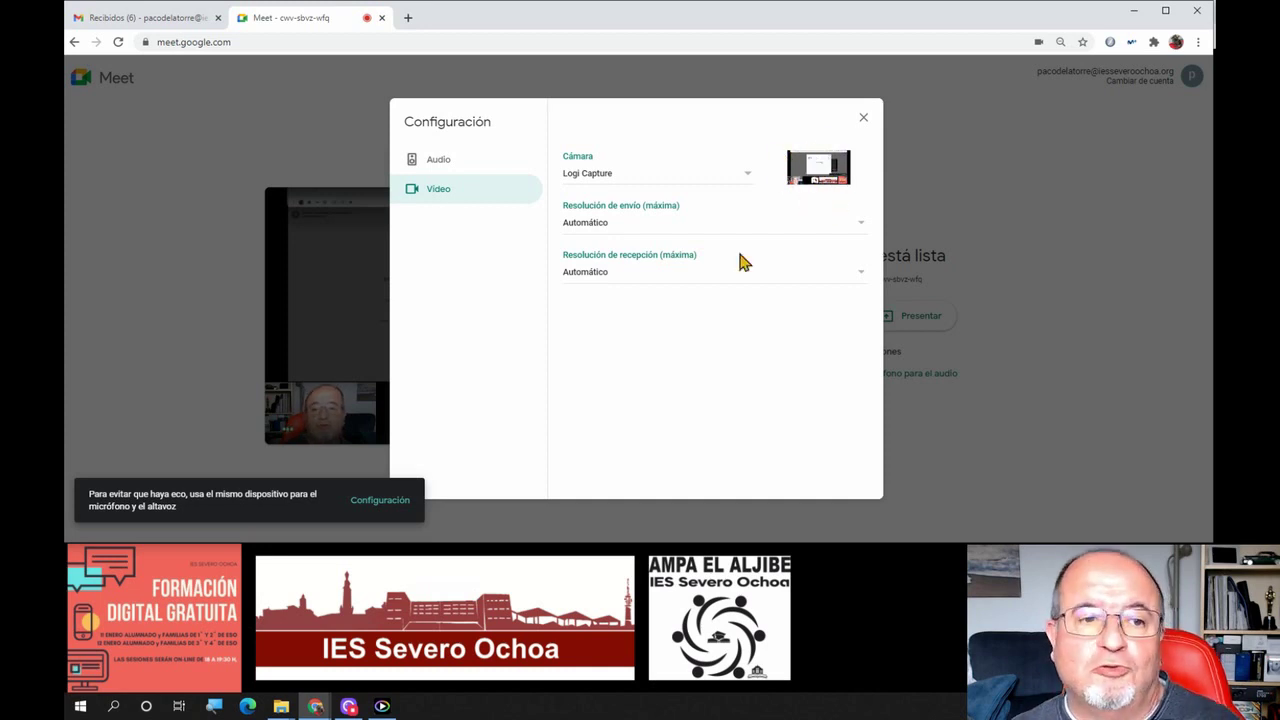
Leave settings and apply a slight background blur to the camera preview
click(864, 118)
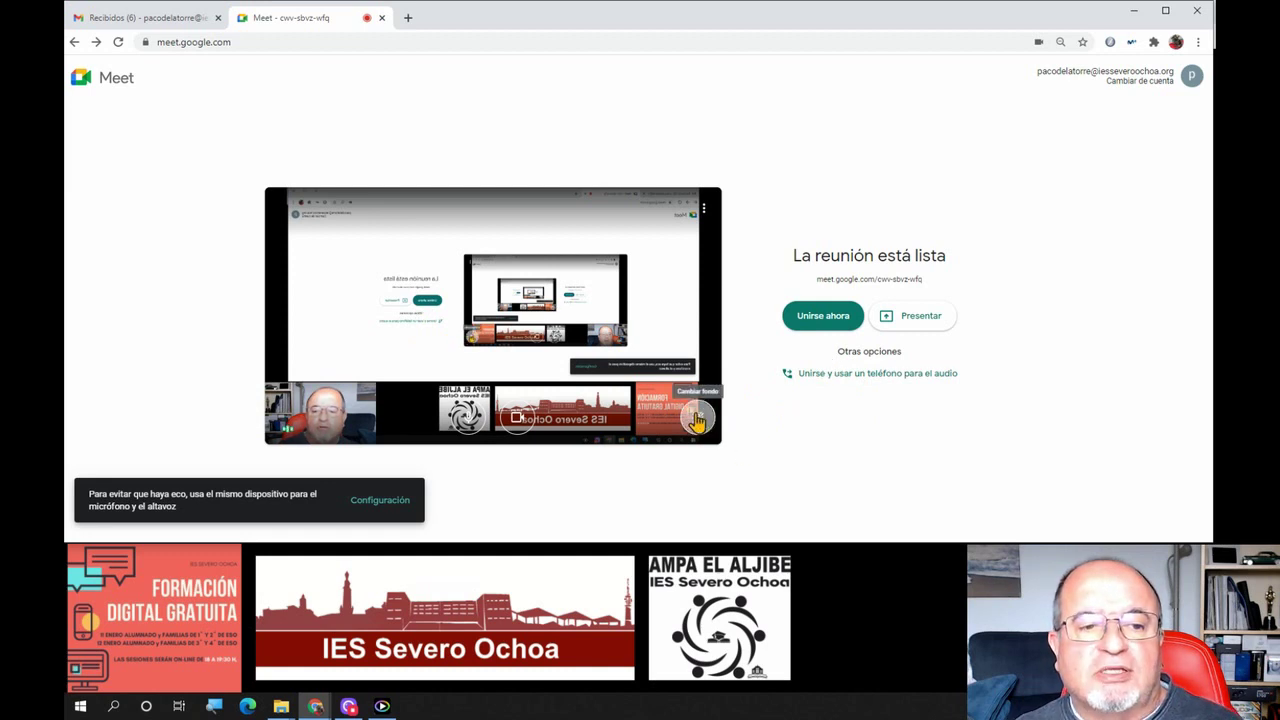
click(697, 420)
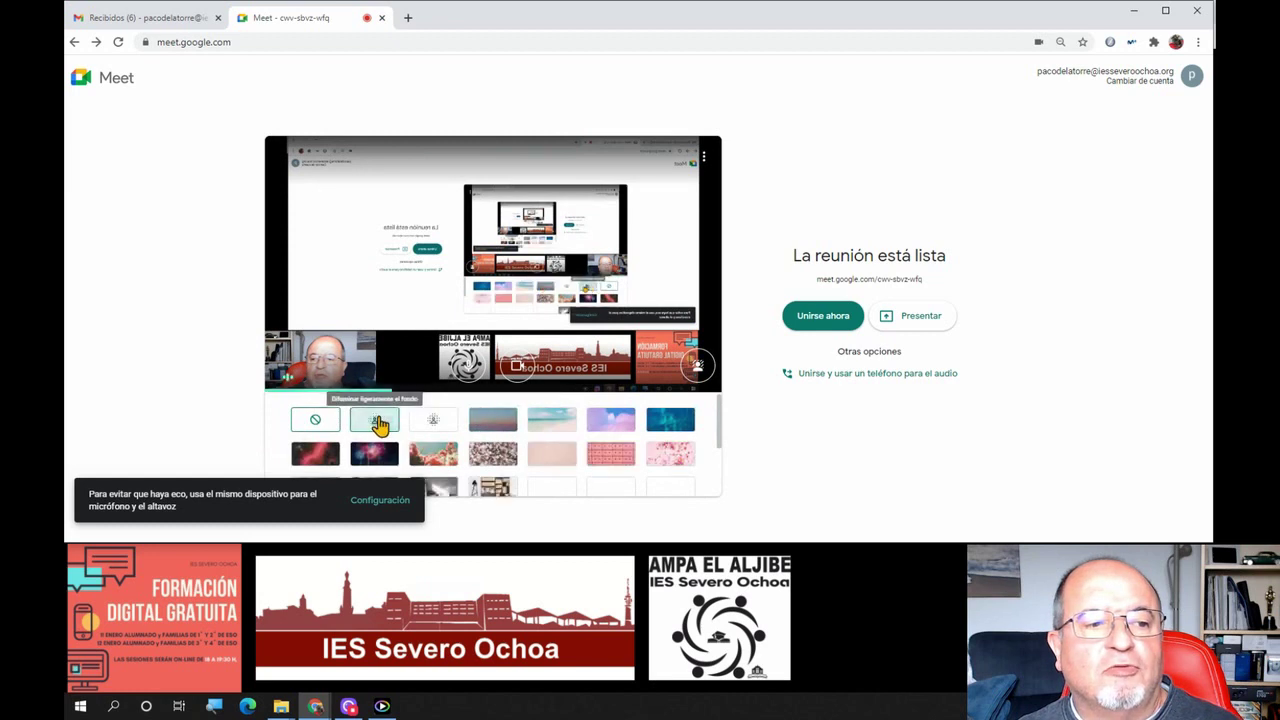
click(378, 424)
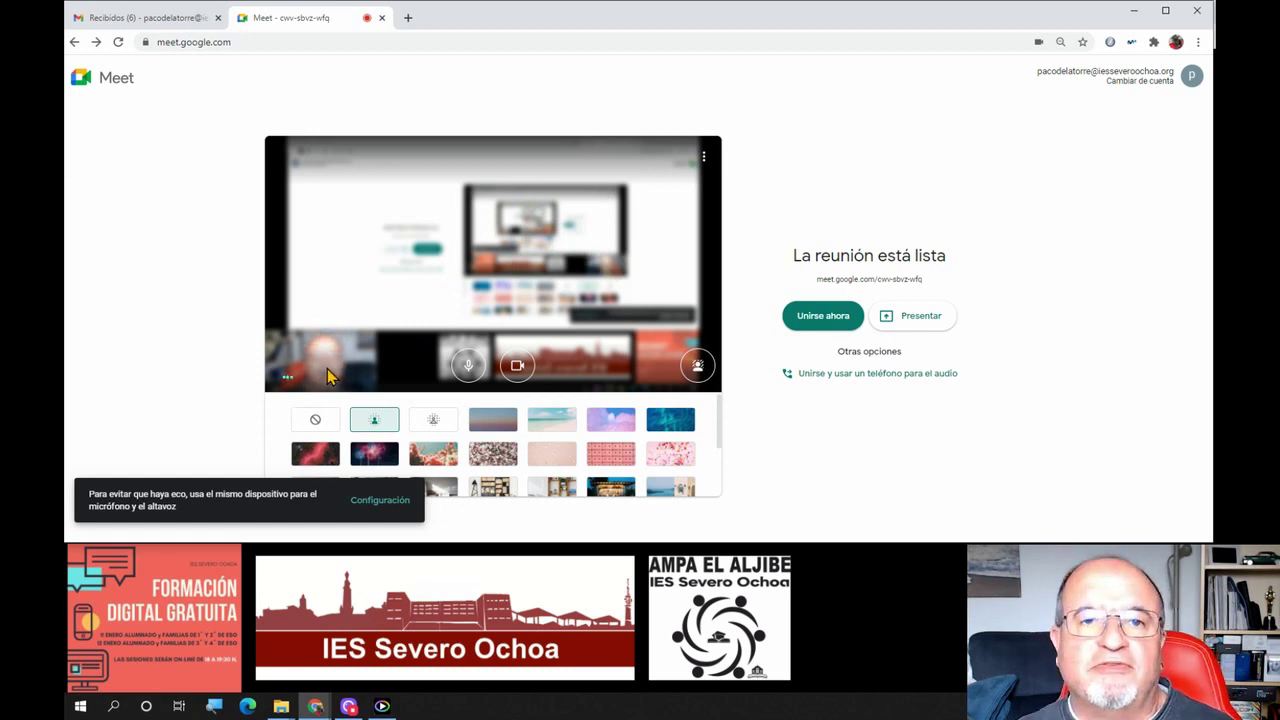
click(698, 366)
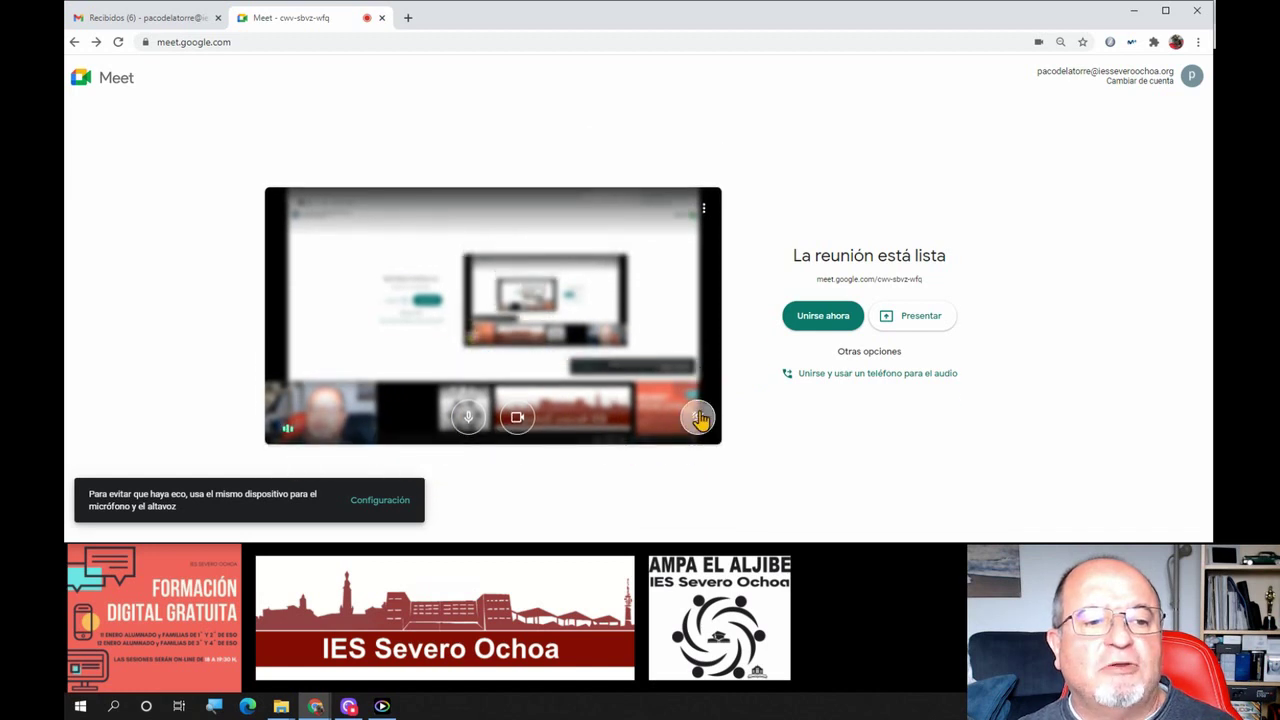
Try full blur and slight blur again, then switch background effects off
click(698, 417)
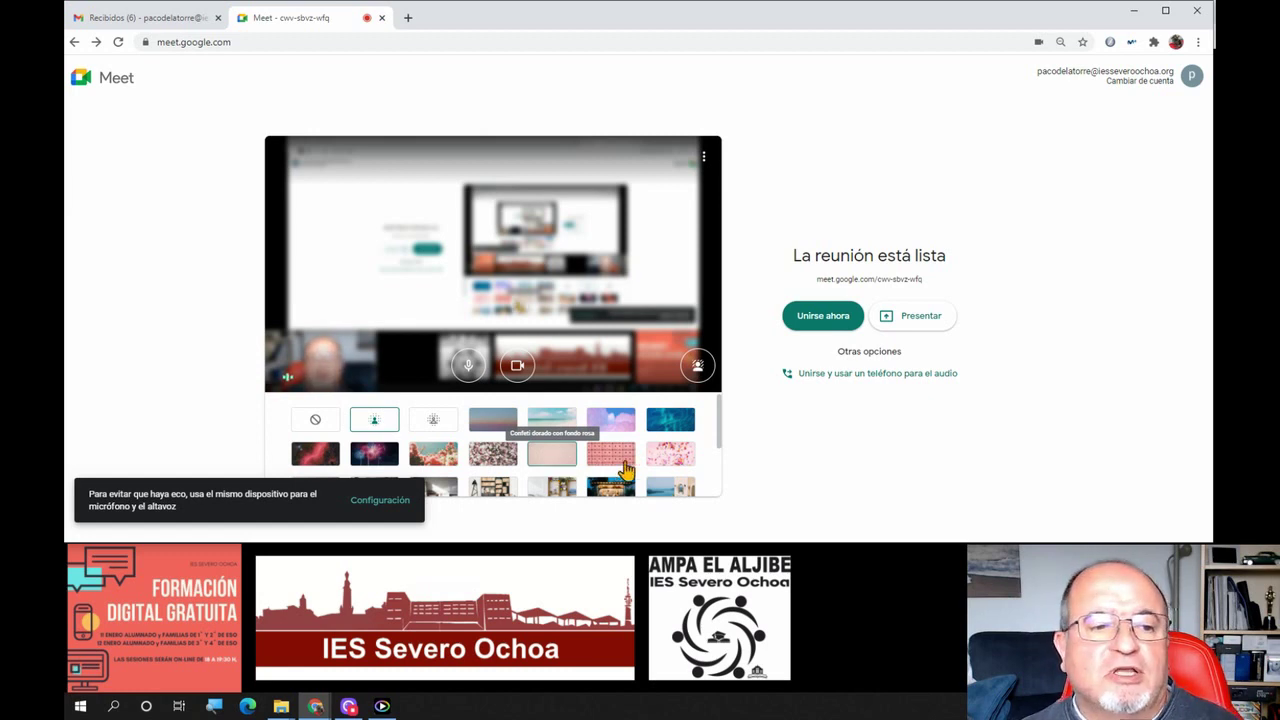
scroll(617, 463, down, 1)
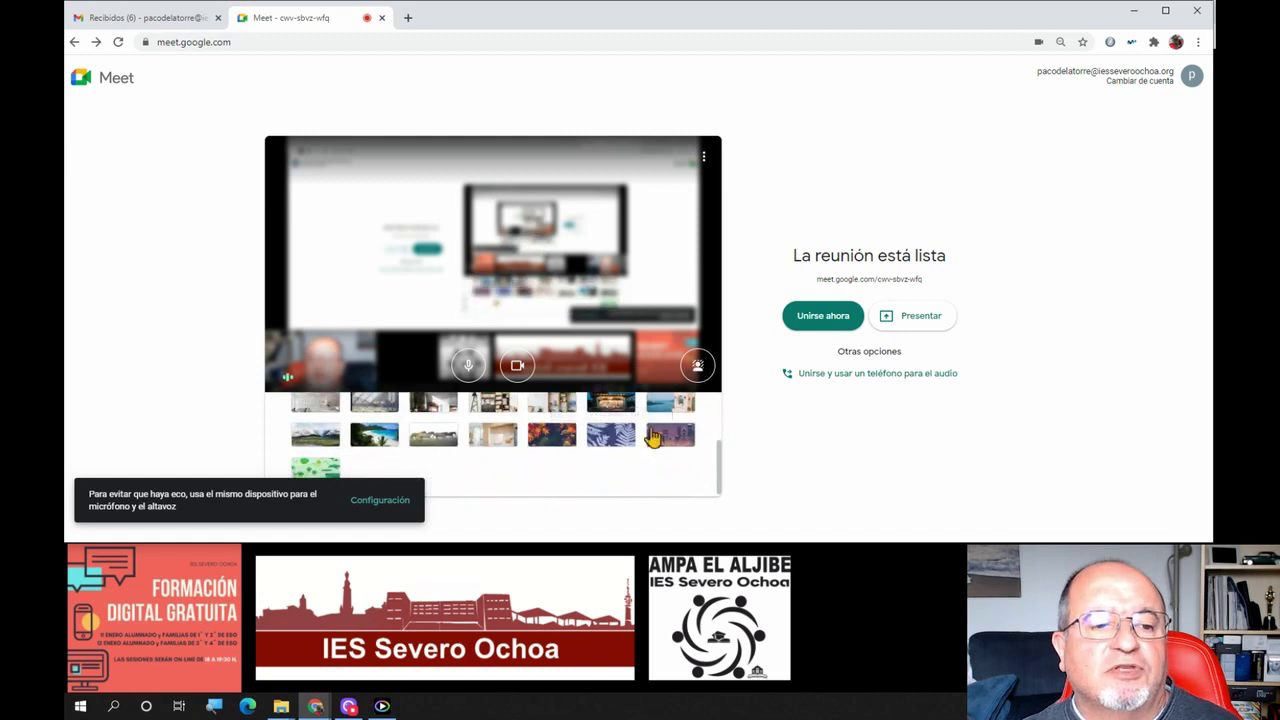
scroll(545, 458, up, 2)
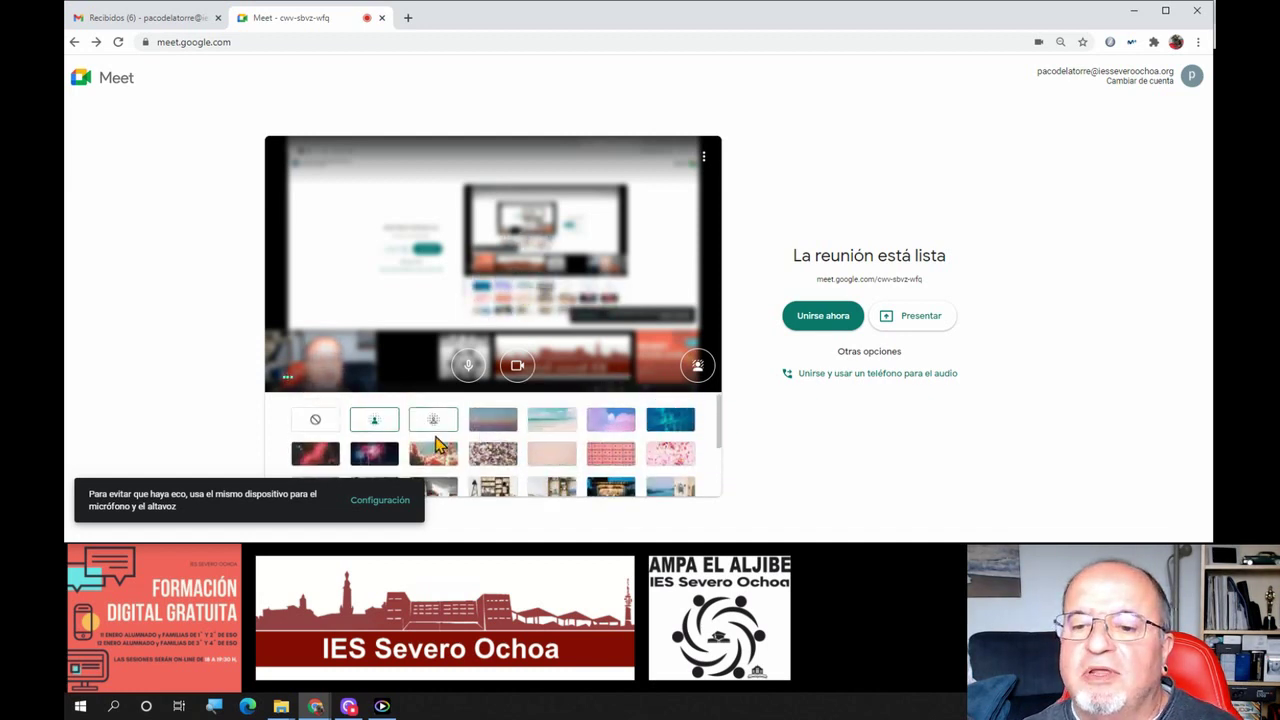
scroll(440, 444, down, 2)
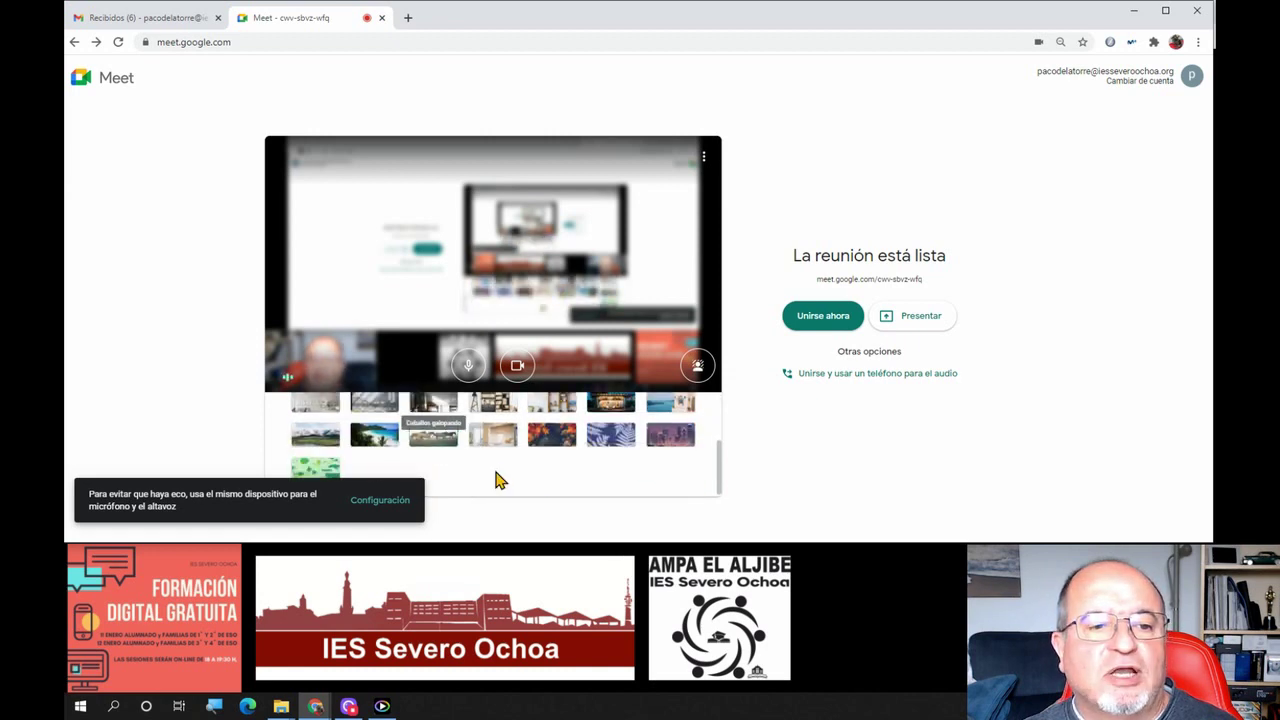
scroll(505, 470, up, 2)
click(438, 418)
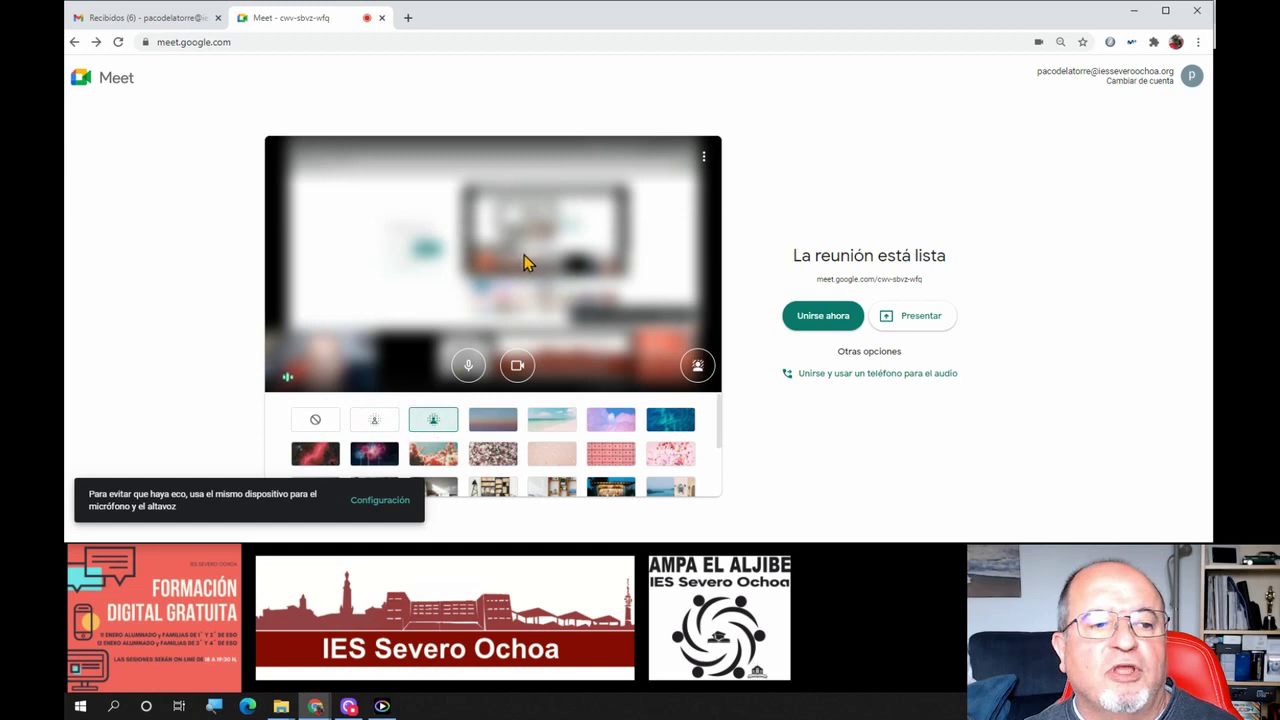
click(372, 422)
click(305, 423)
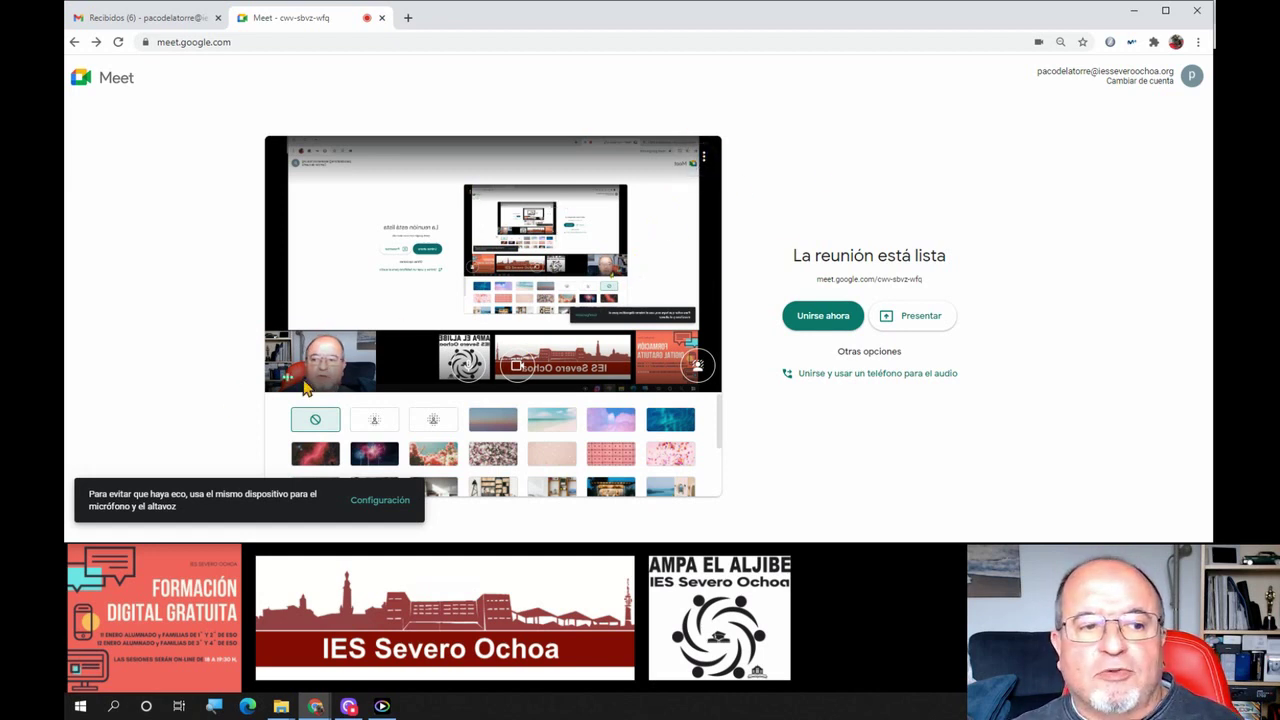
Turn the microphone and camera off, then back on
click(466, 366)
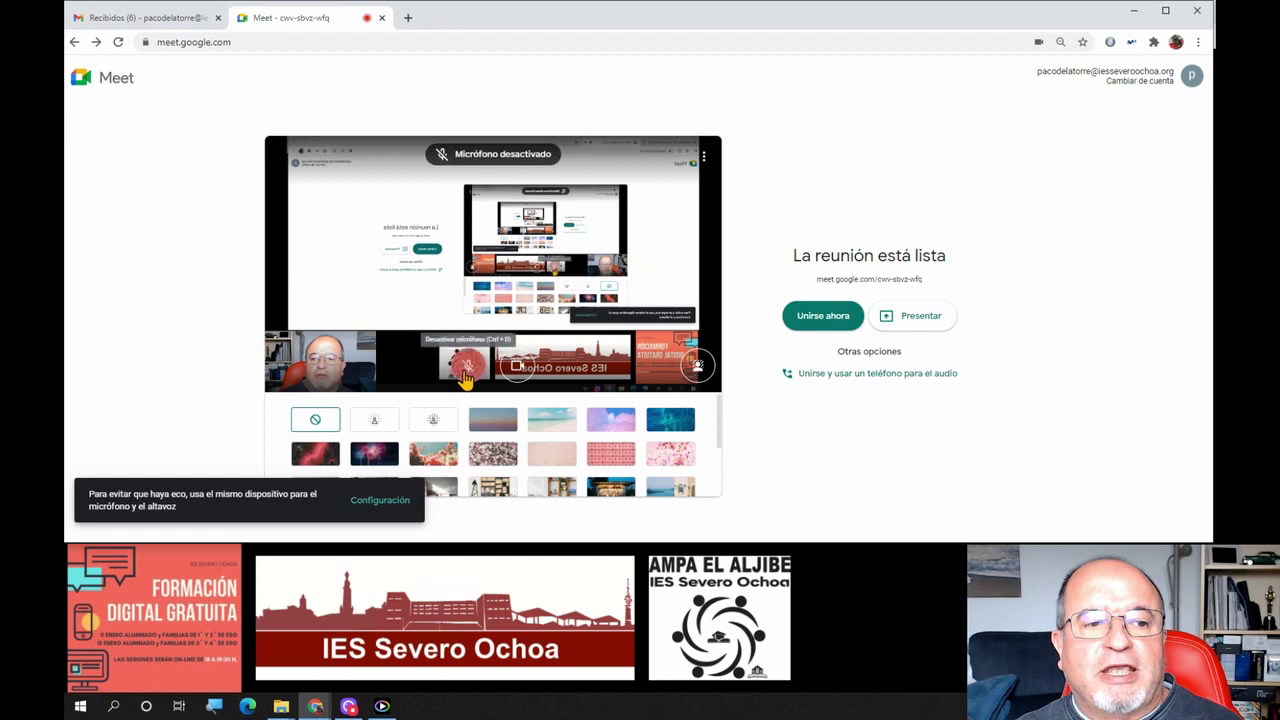
click(517, 366)
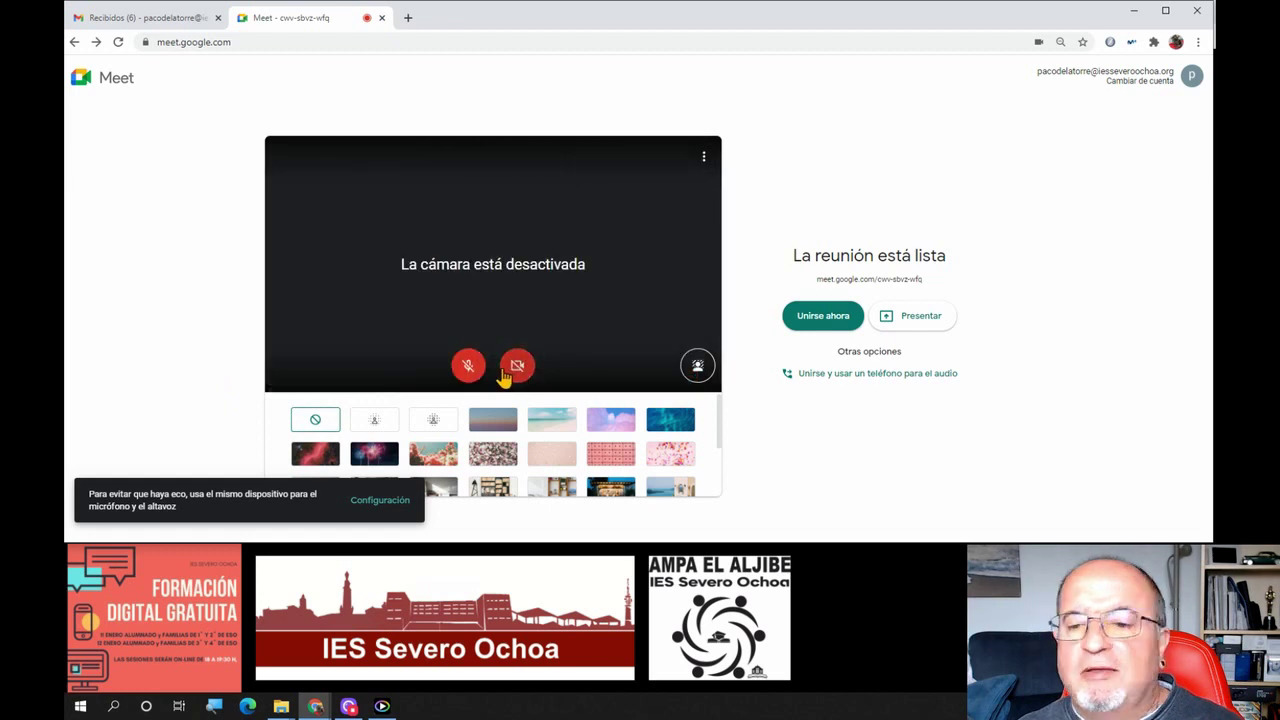
click(515, 366)
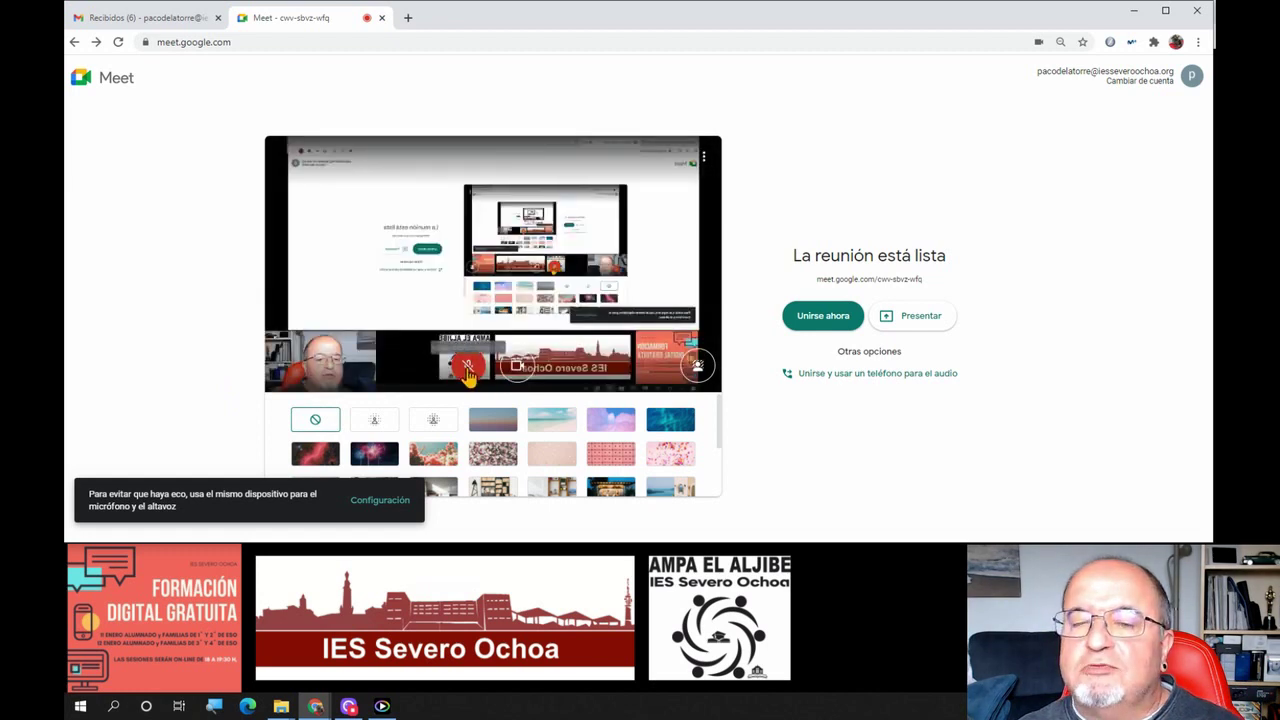
click(466, 367)
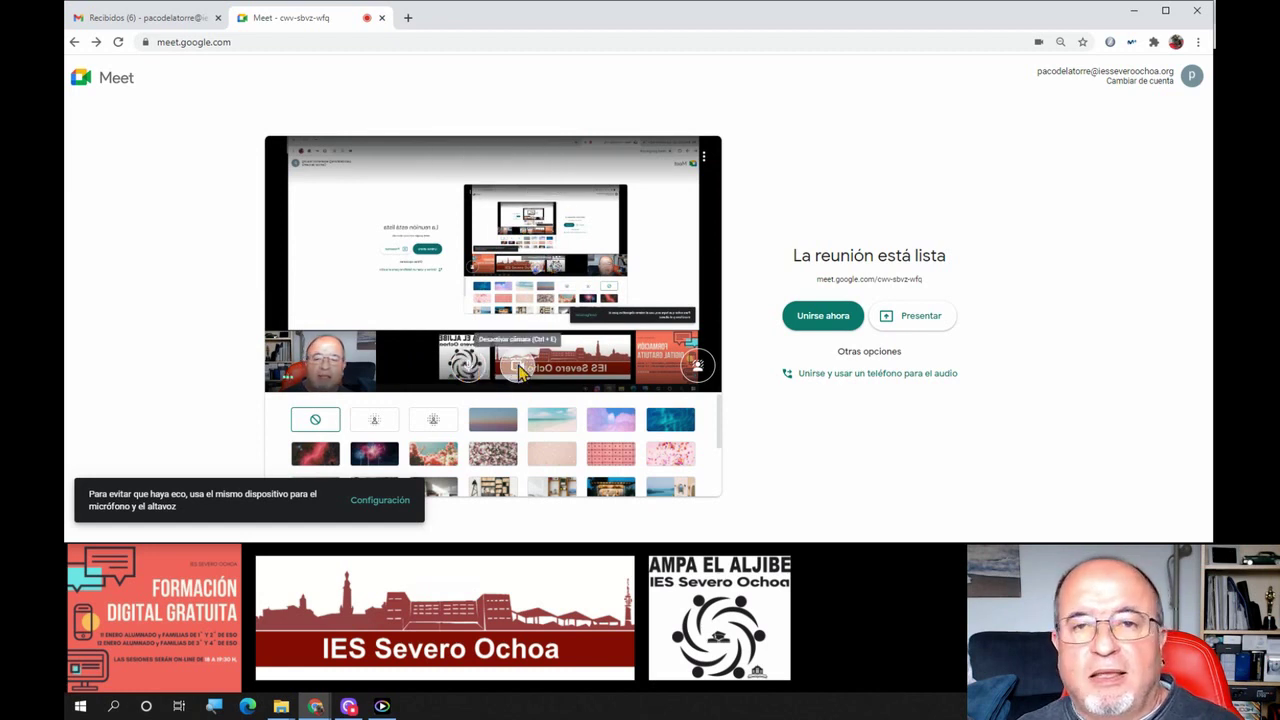
Dismiss the browser context menu and close the background effects panel
right_click(518, 367)
click(771, 434)
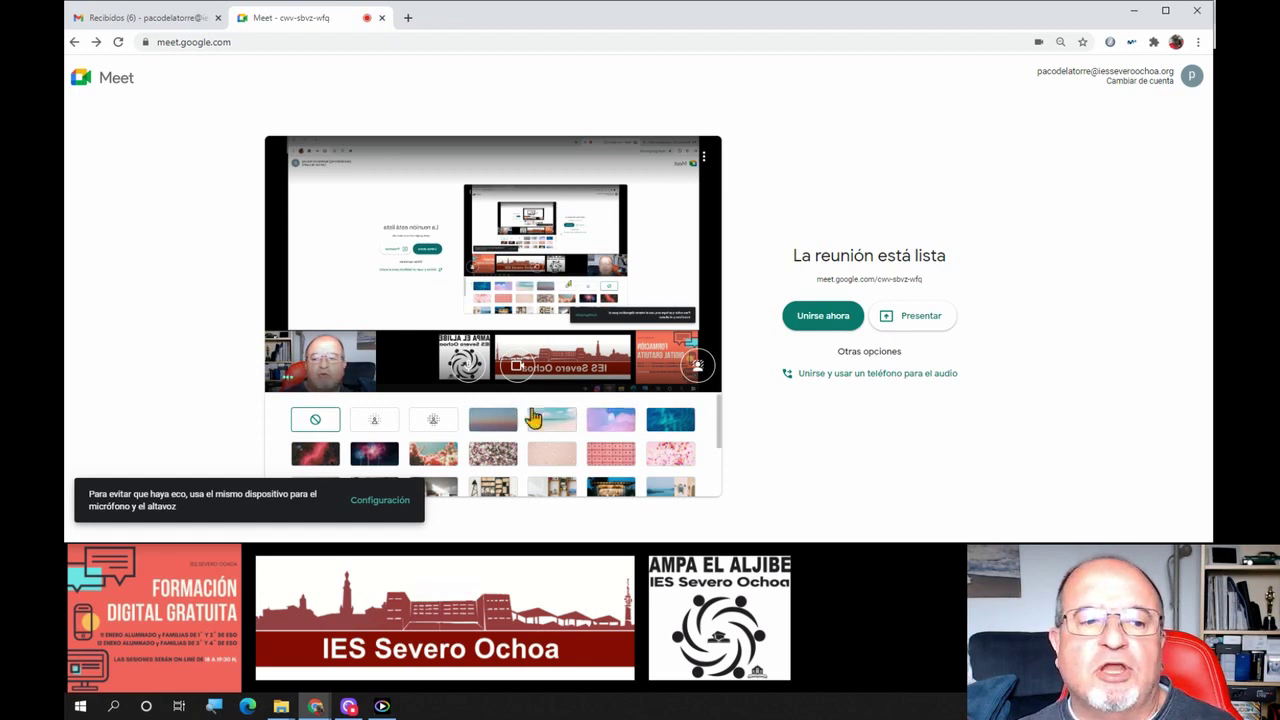
click(697, 365)
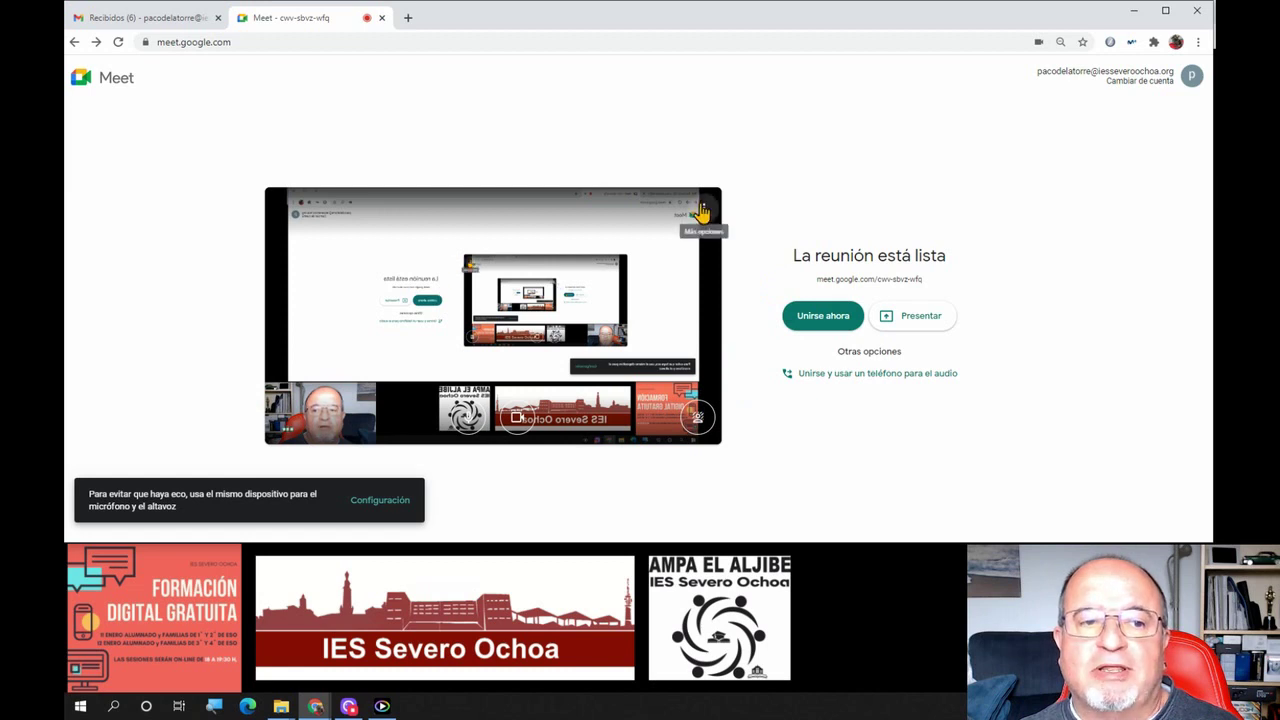
Open 'Solución de problemas y ayuda' from the preview's menu and inspect the ~32 ms connection delay graph
click(704, 210)
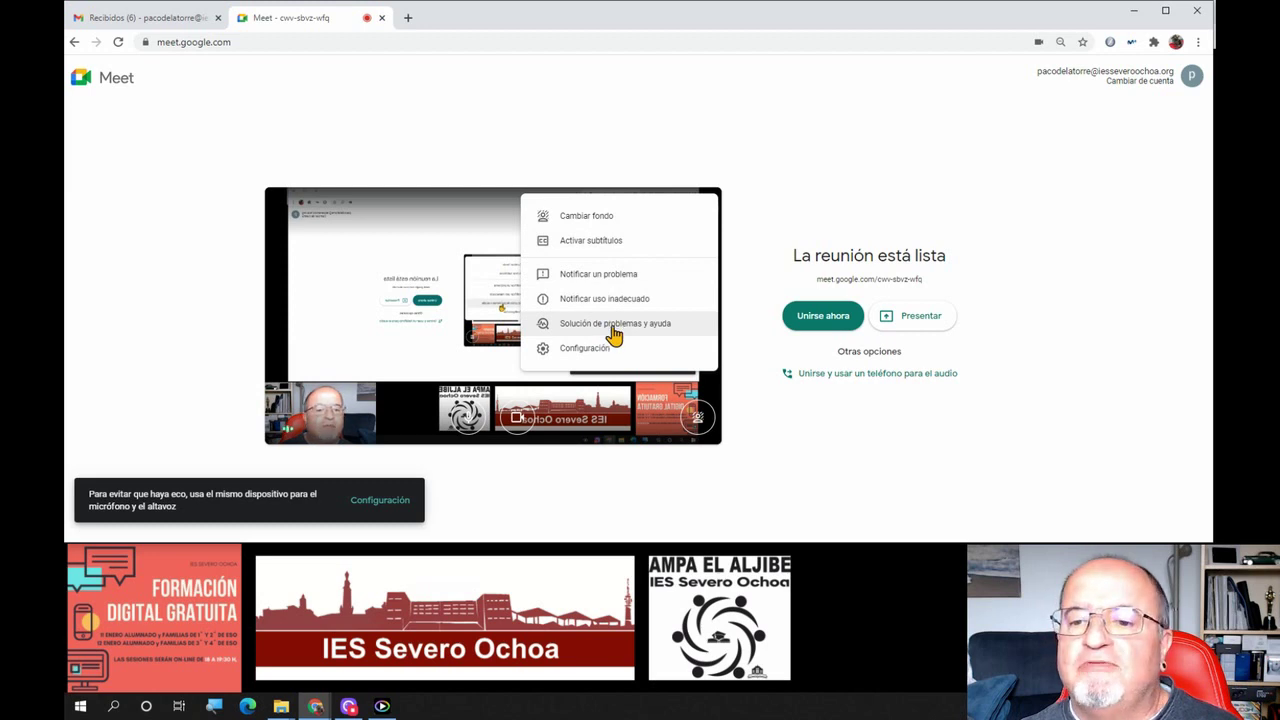
click(614, 324)
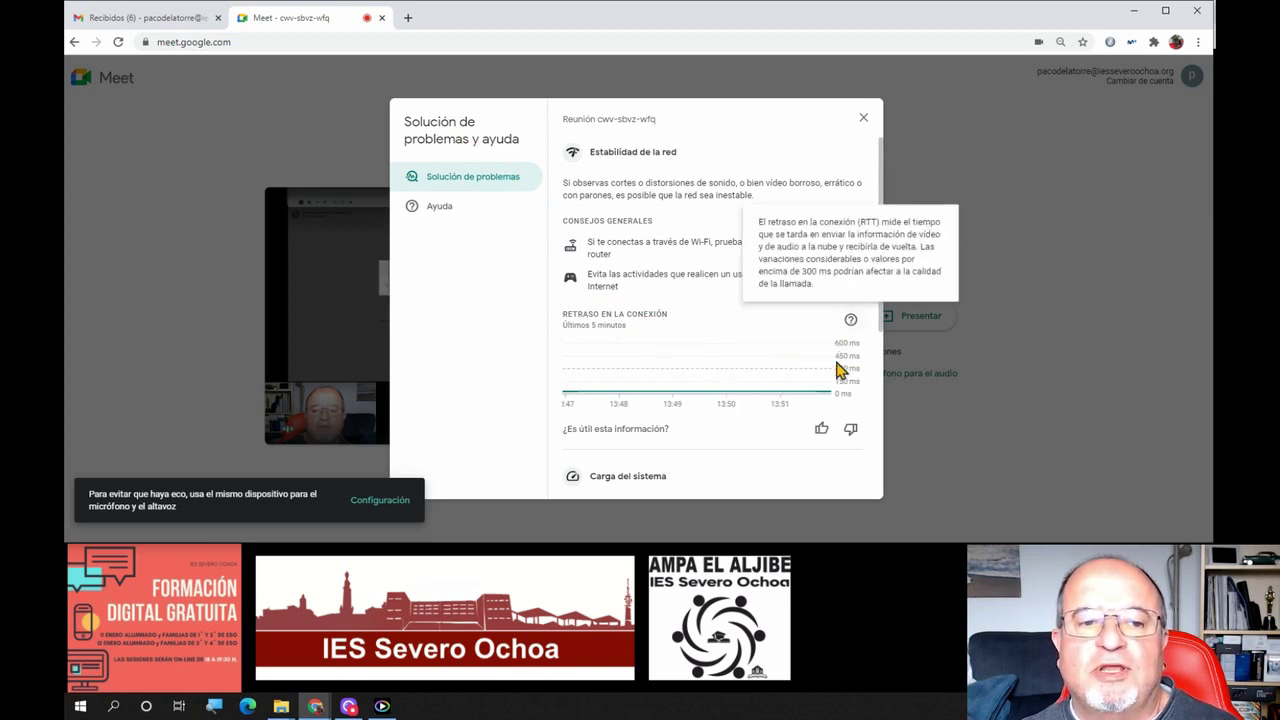
mouse_move(830, 380)
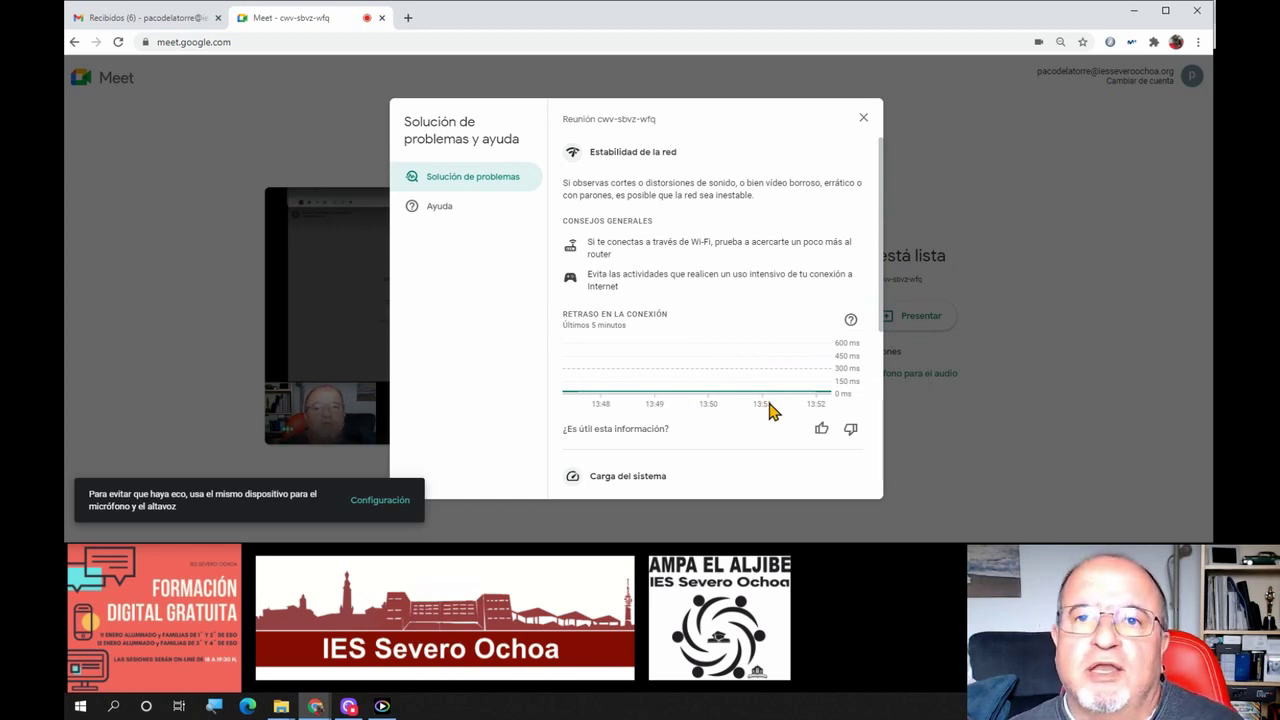
Scroll to 'Carga del sistema' and inspect the CPU usage graph around 10–18 %
scroll(768, 410, down, 3)
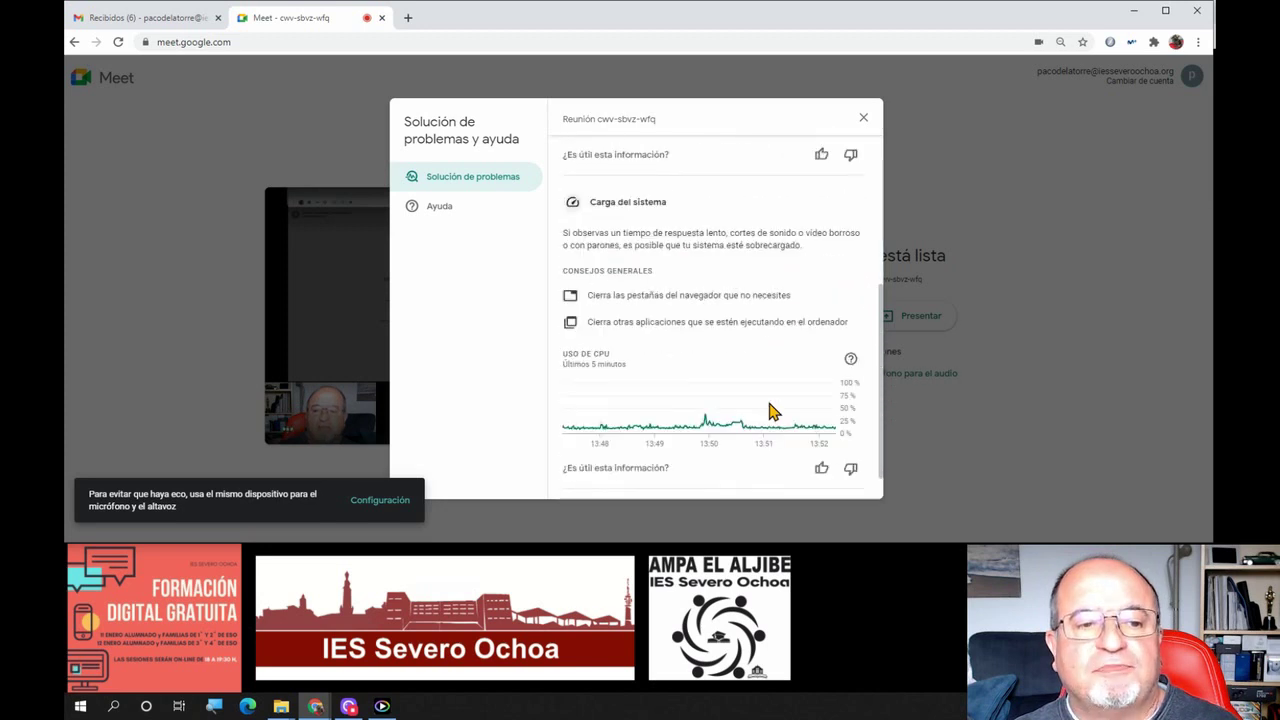
drag(882, 373, 883, 373)
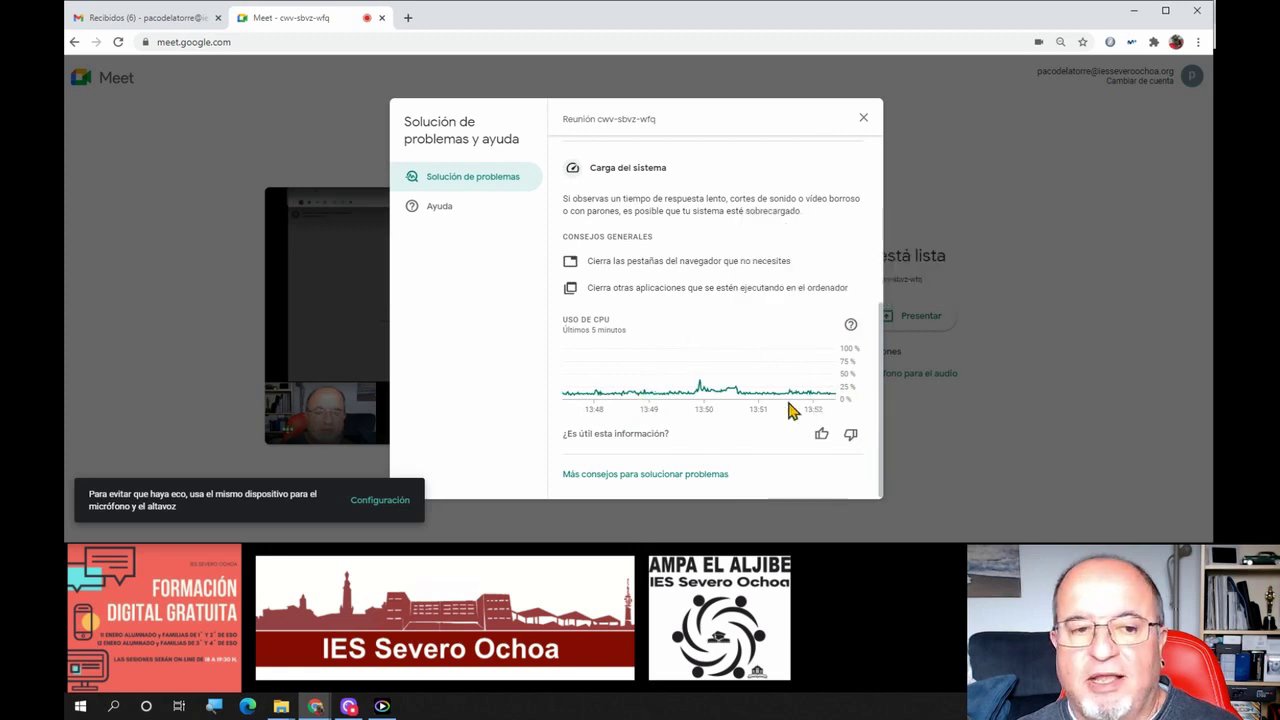
mouse_move(791, 397)
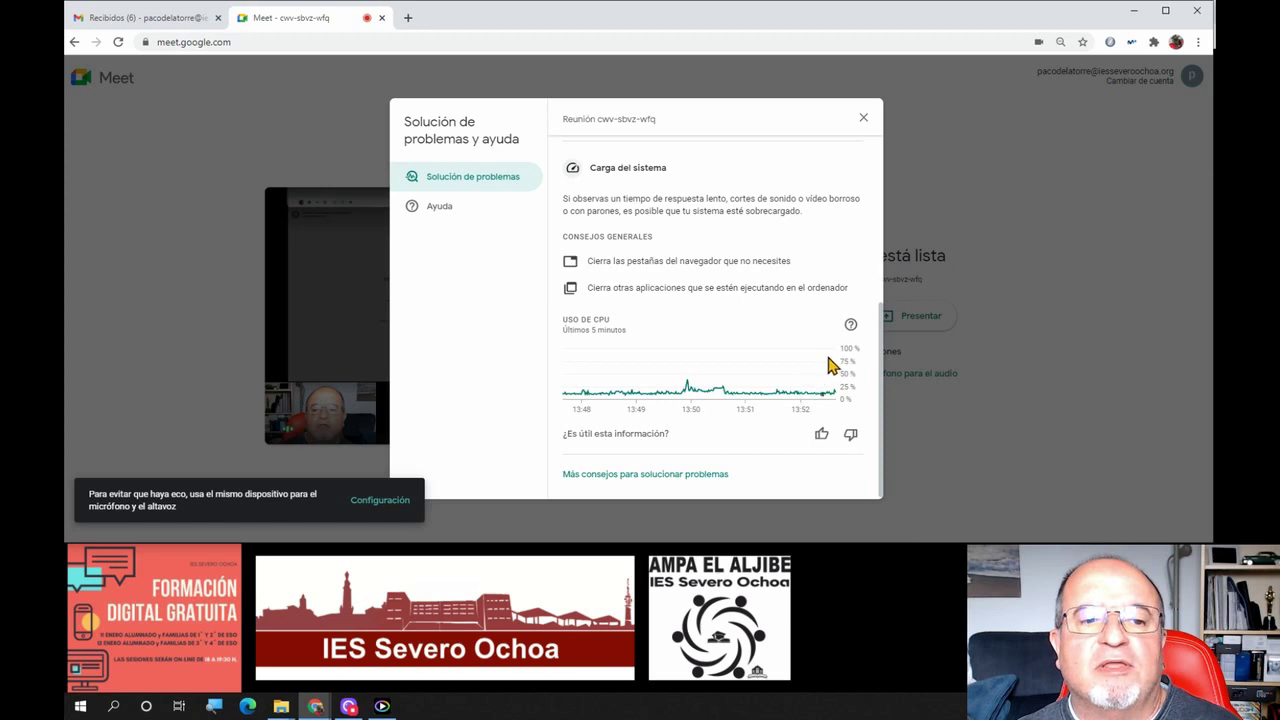
mouse_move(821, 358)
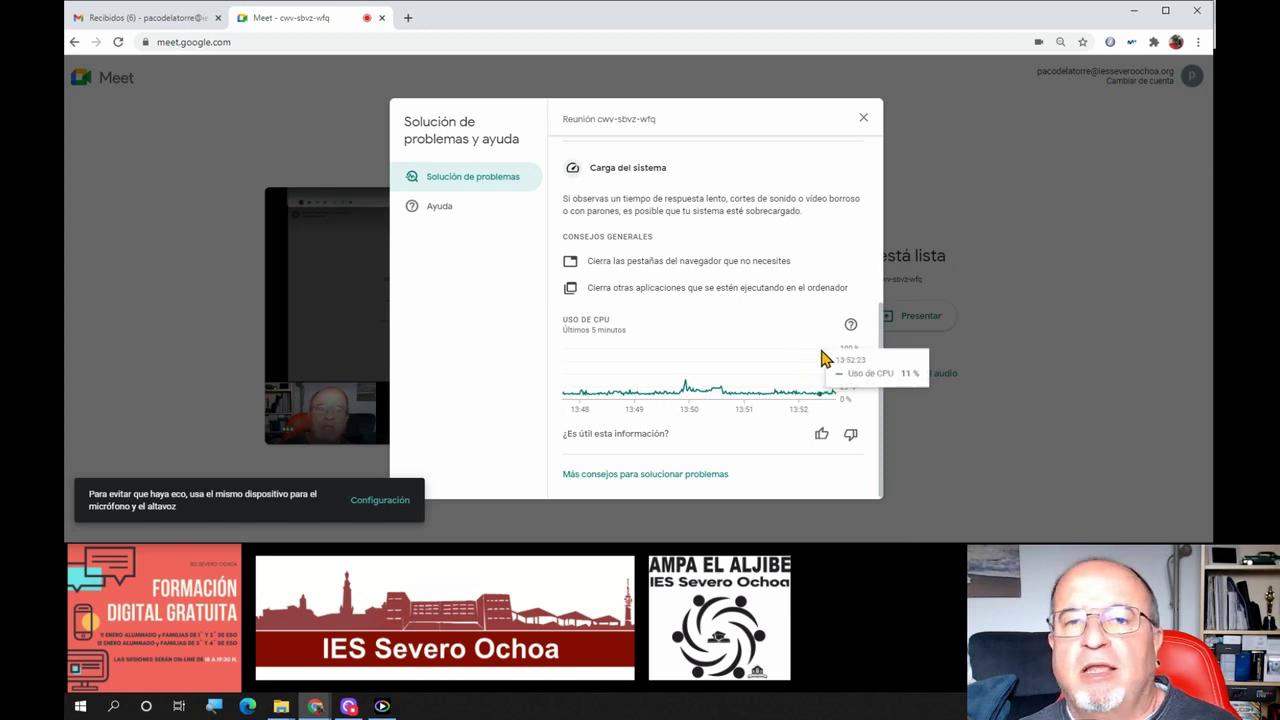
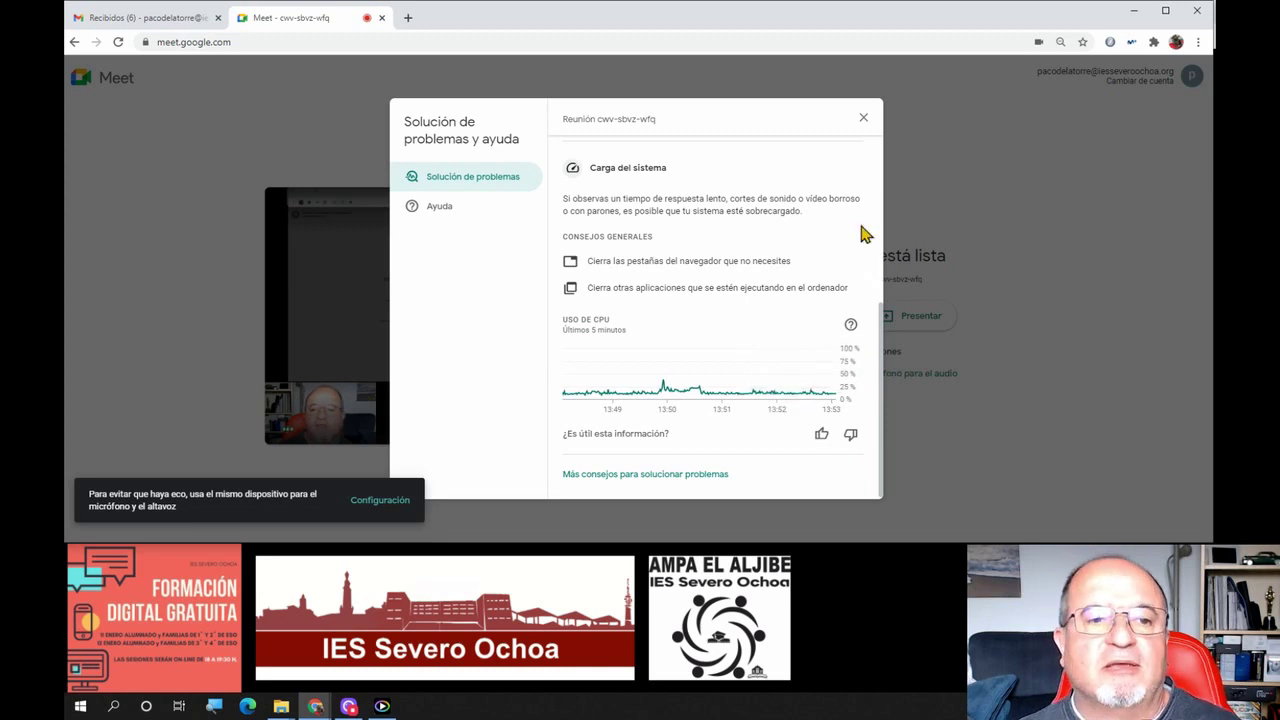
Join the Meet call, dismissing the troubleshooting and add-someone dialogs, and turn the camera off
click(864, 120)
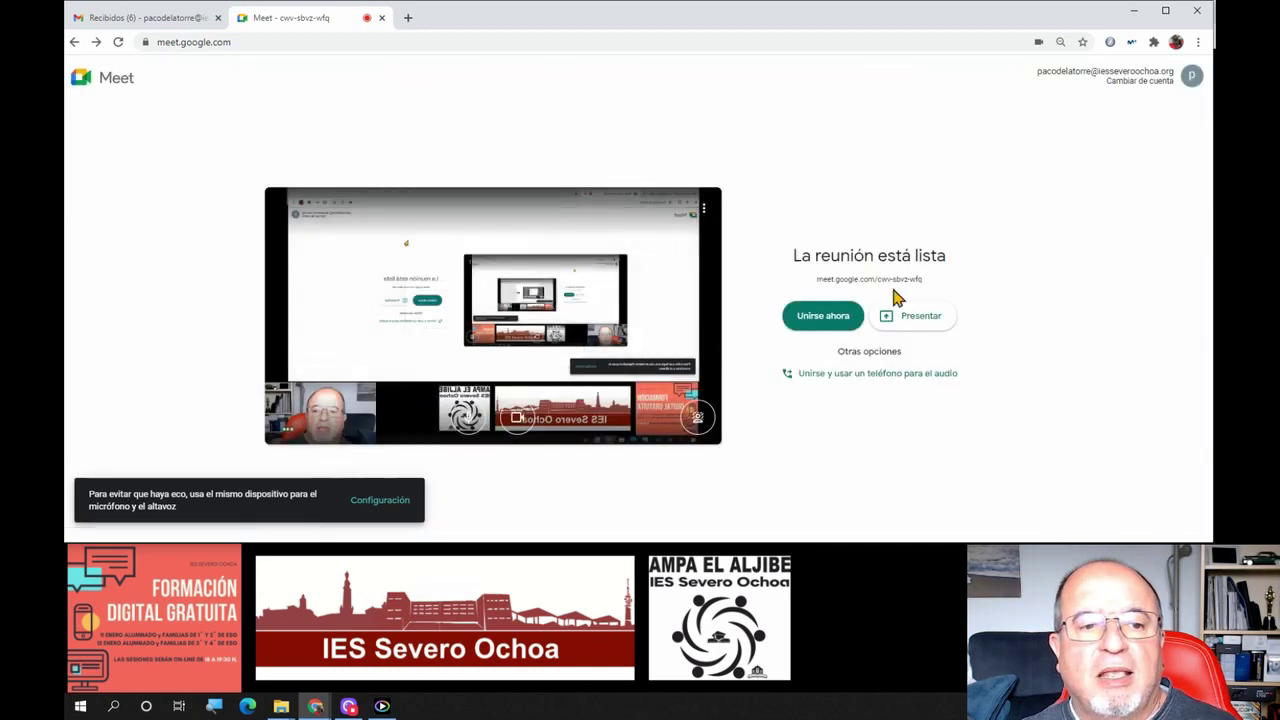
click(819, 318)
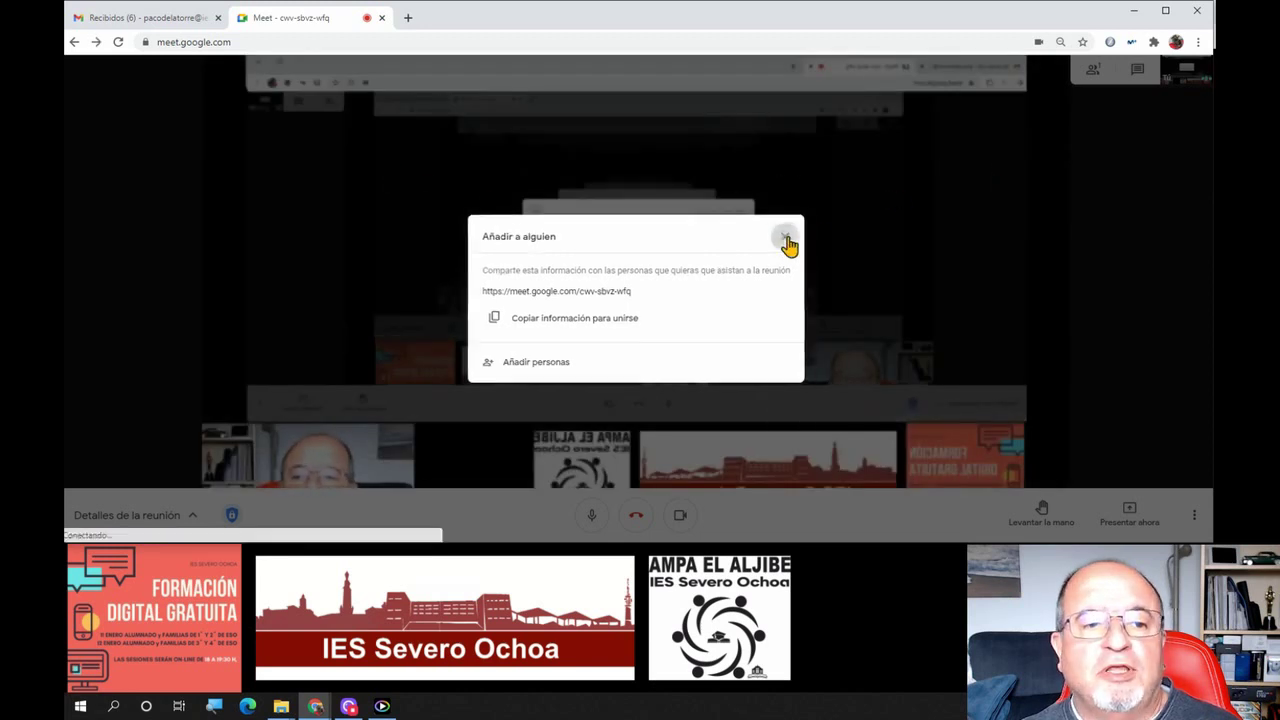
click(788, 236)
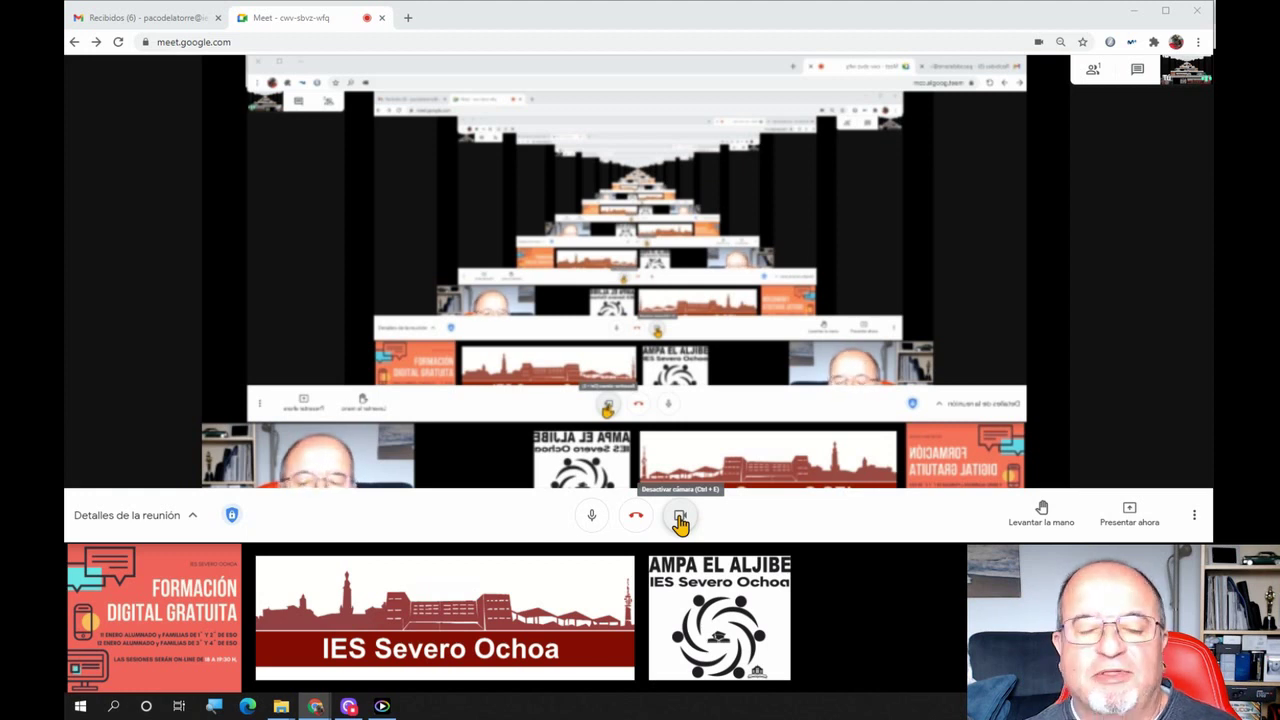
click(680, 518)
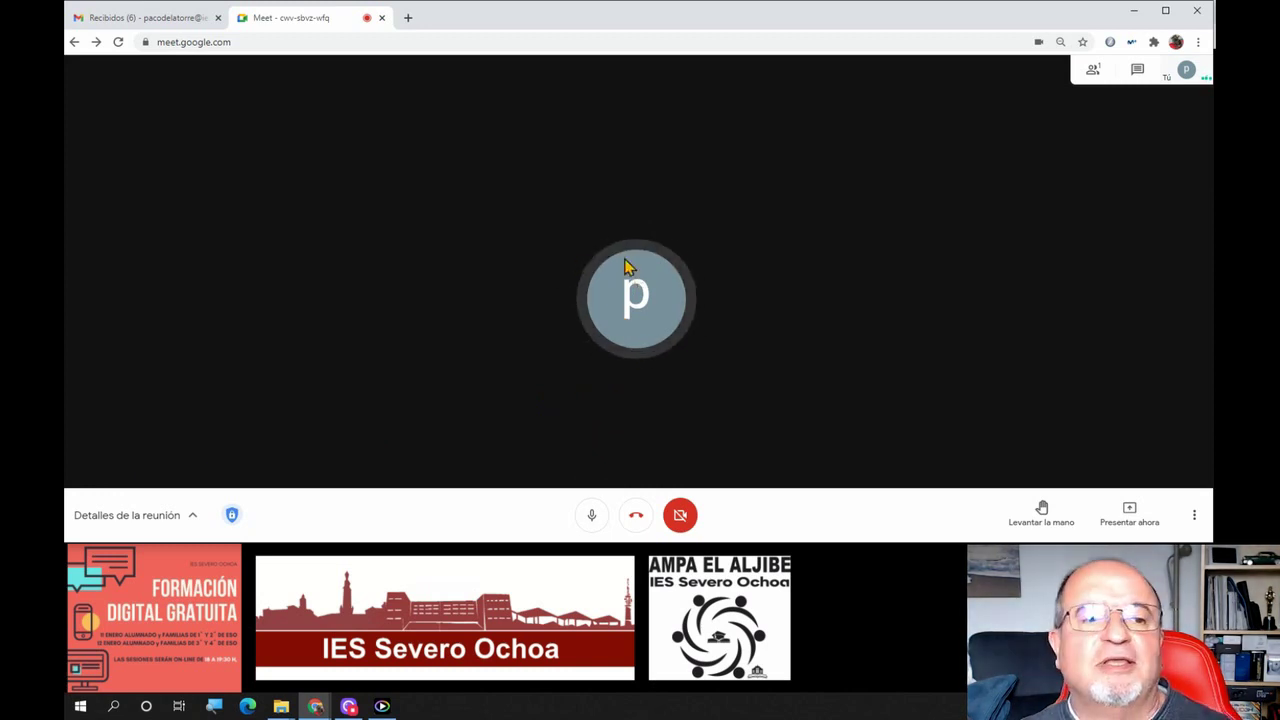
right_click(652, 340)
click(665, 232)
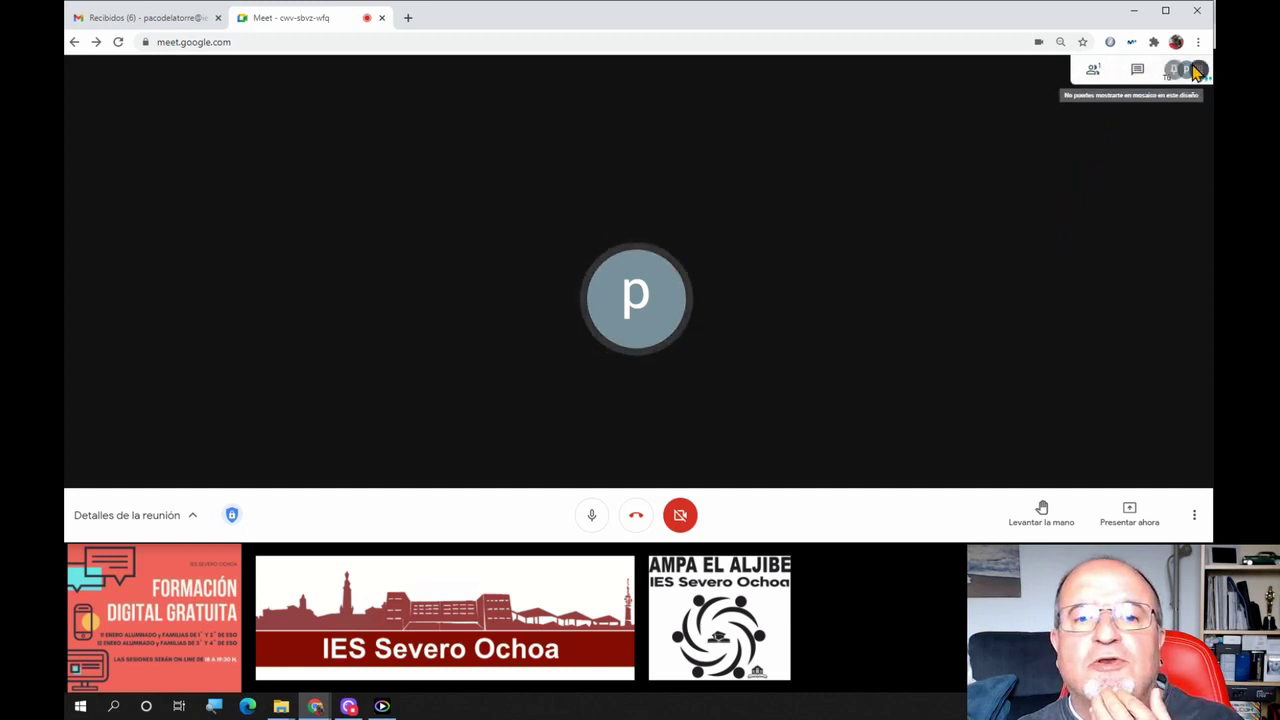
click(1090, 71)
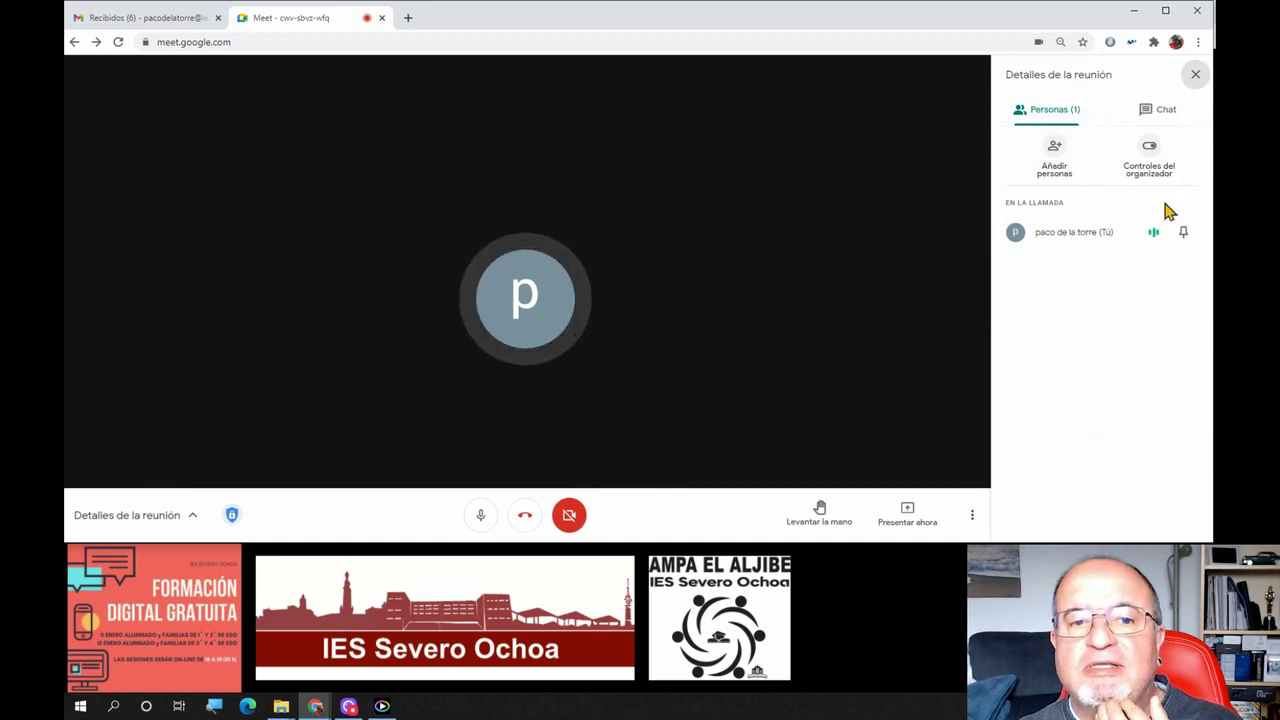
click(1181, 238)
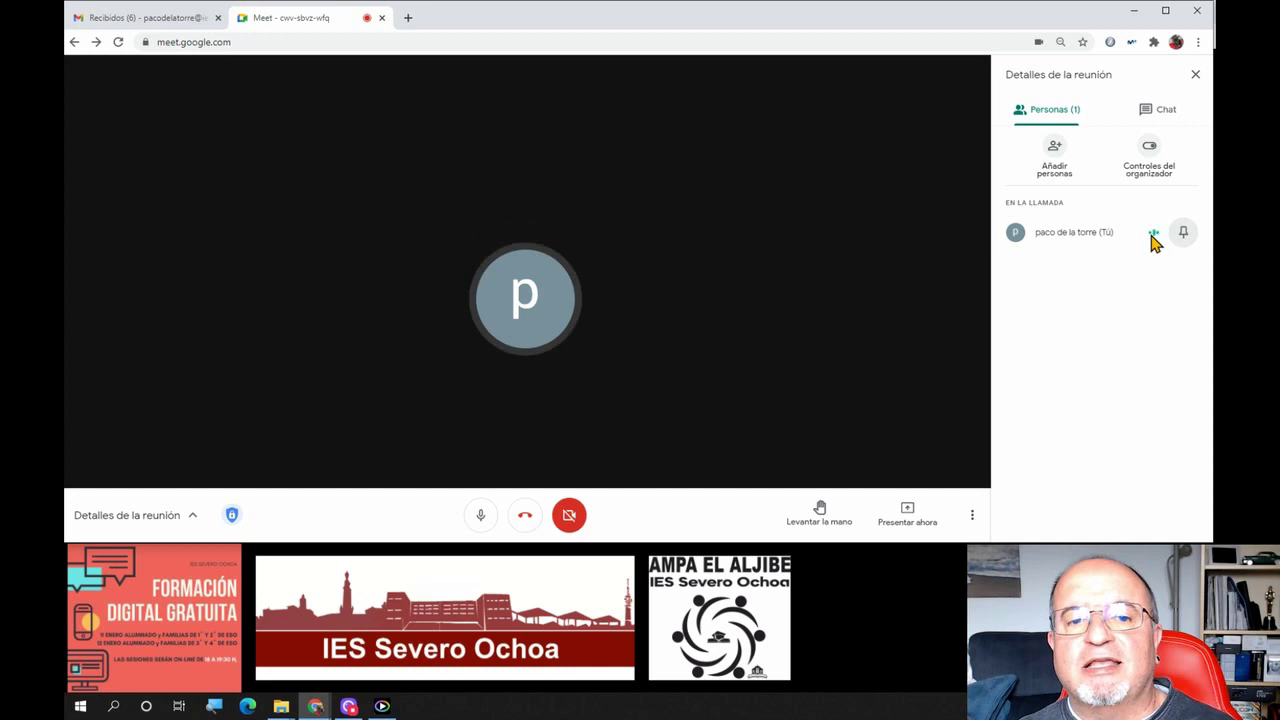
click(1150, 152)
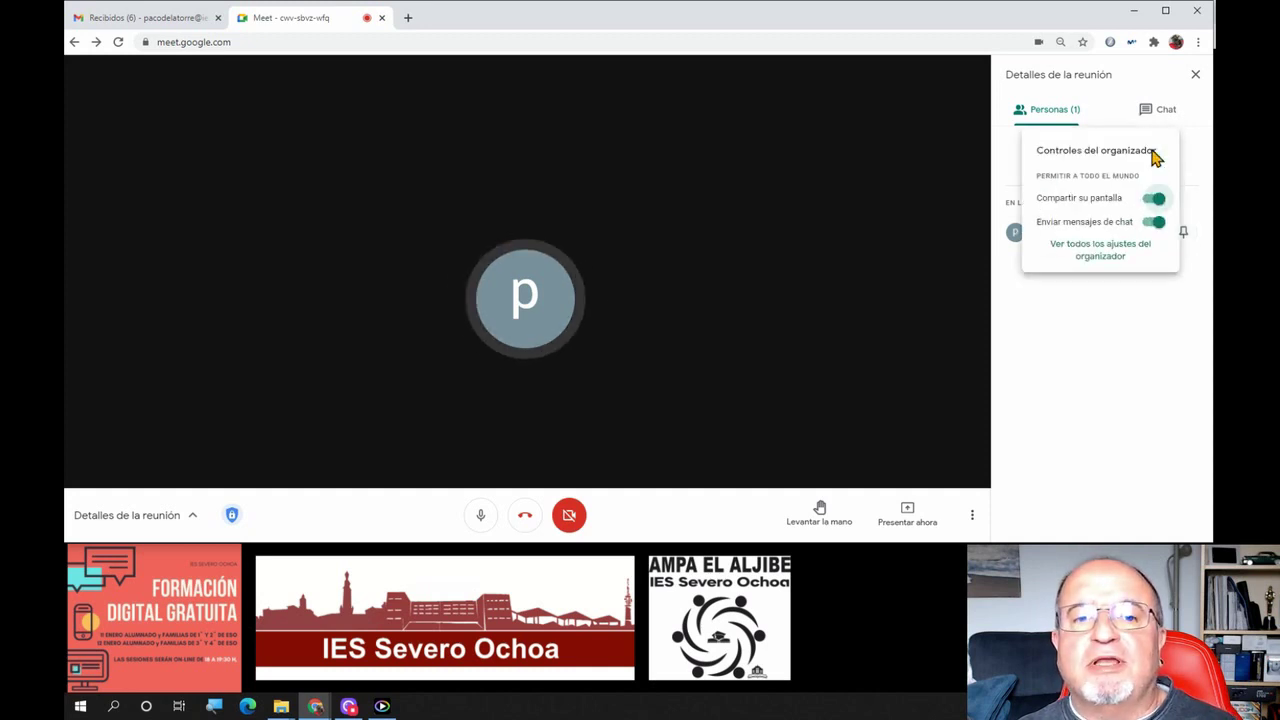
click(1104, 320)
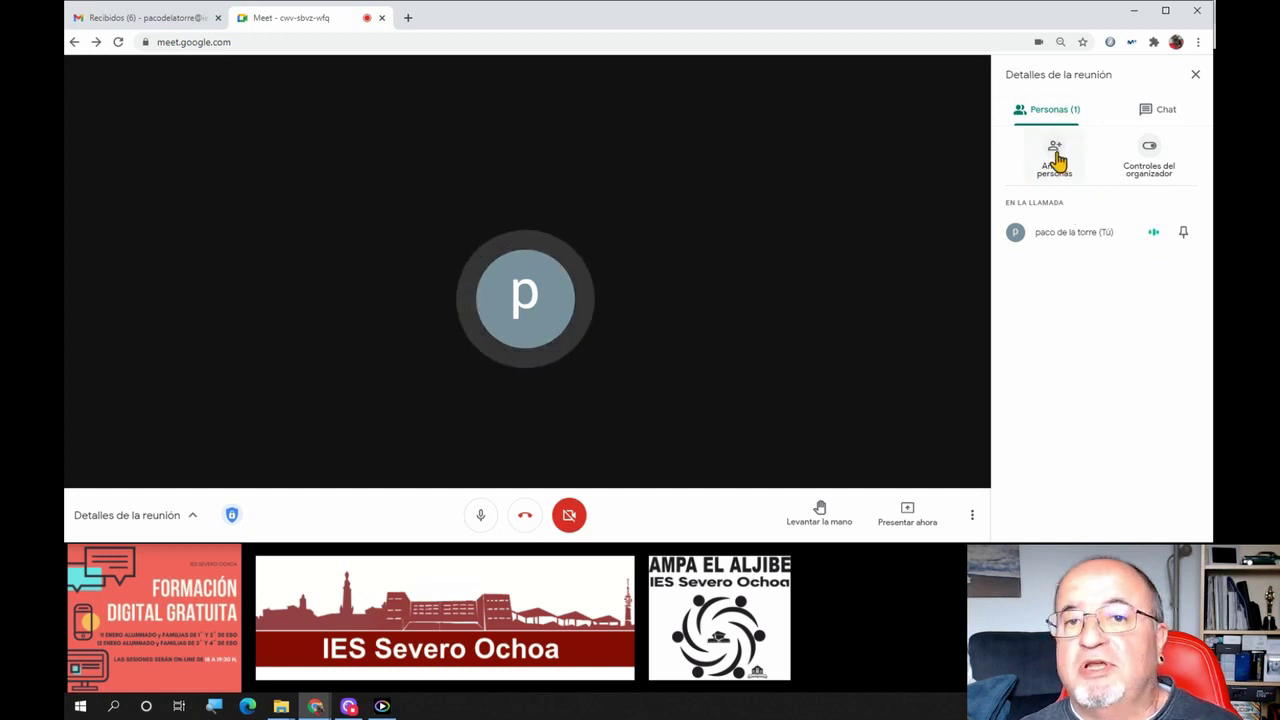
click(1198, 77)
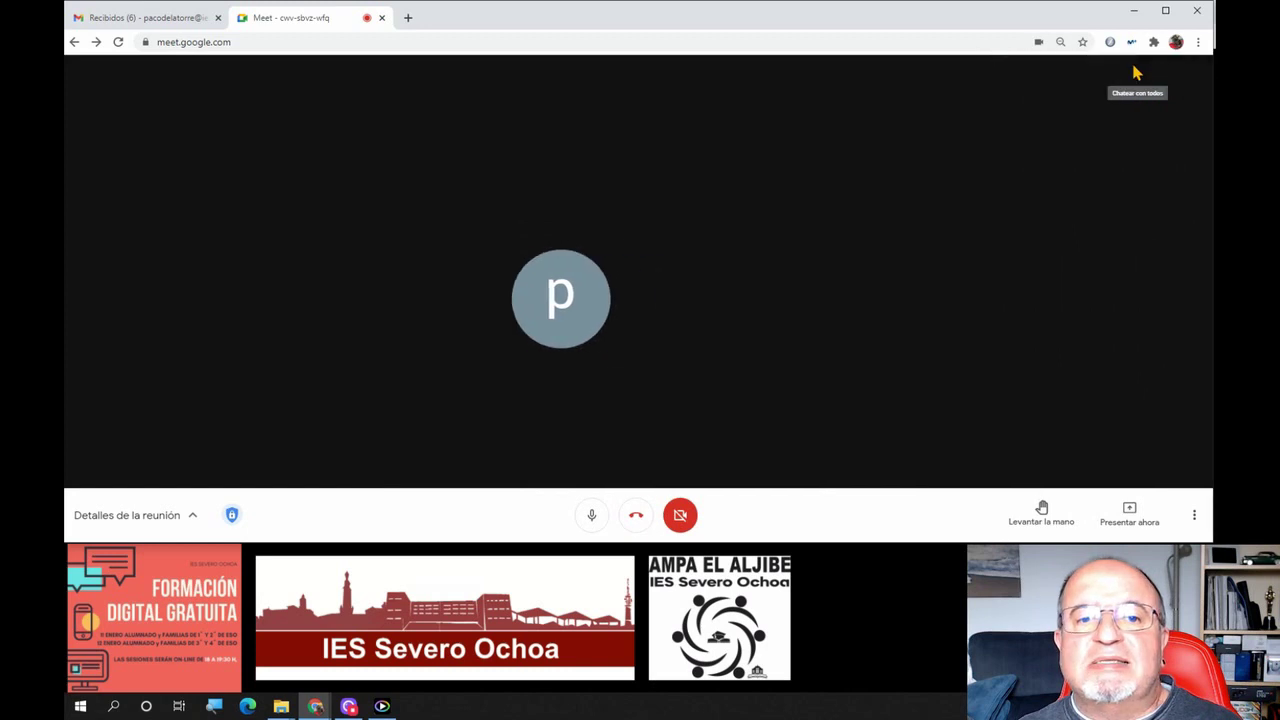
Send the message 'Pido palabra' in the meeting chat
click(1130, 77)
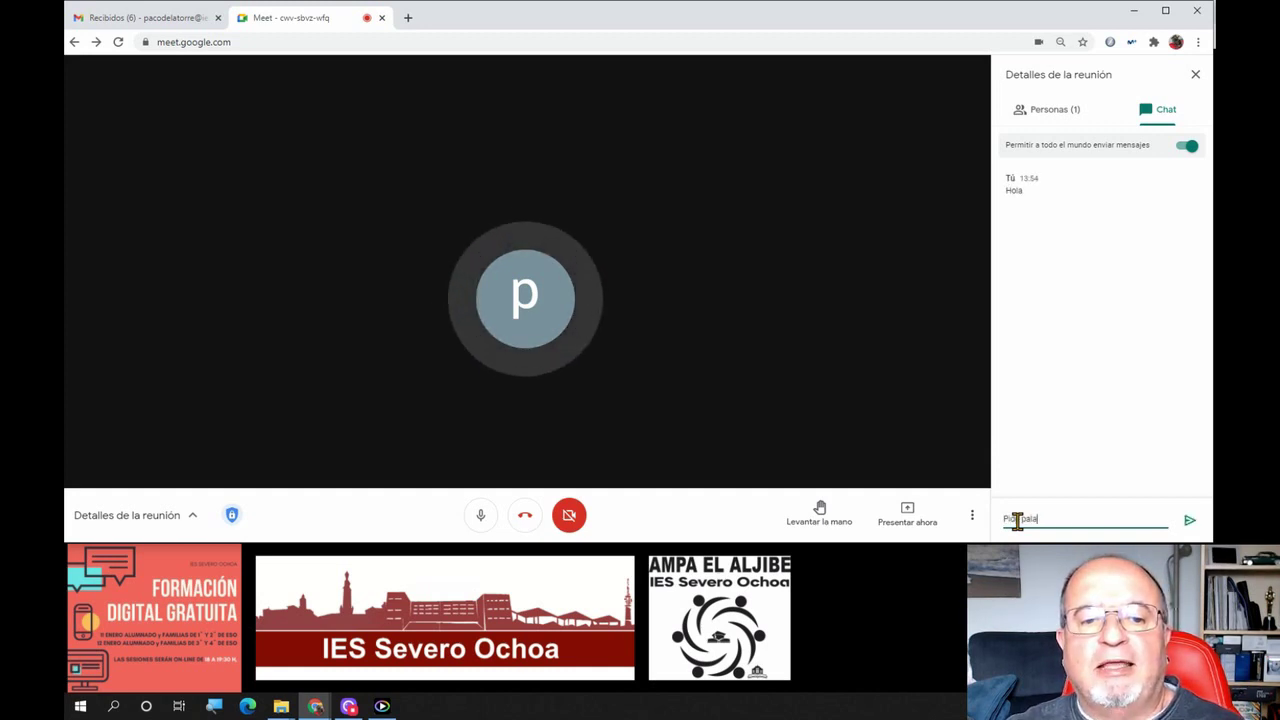
text(Pido palabra)
key(Return)
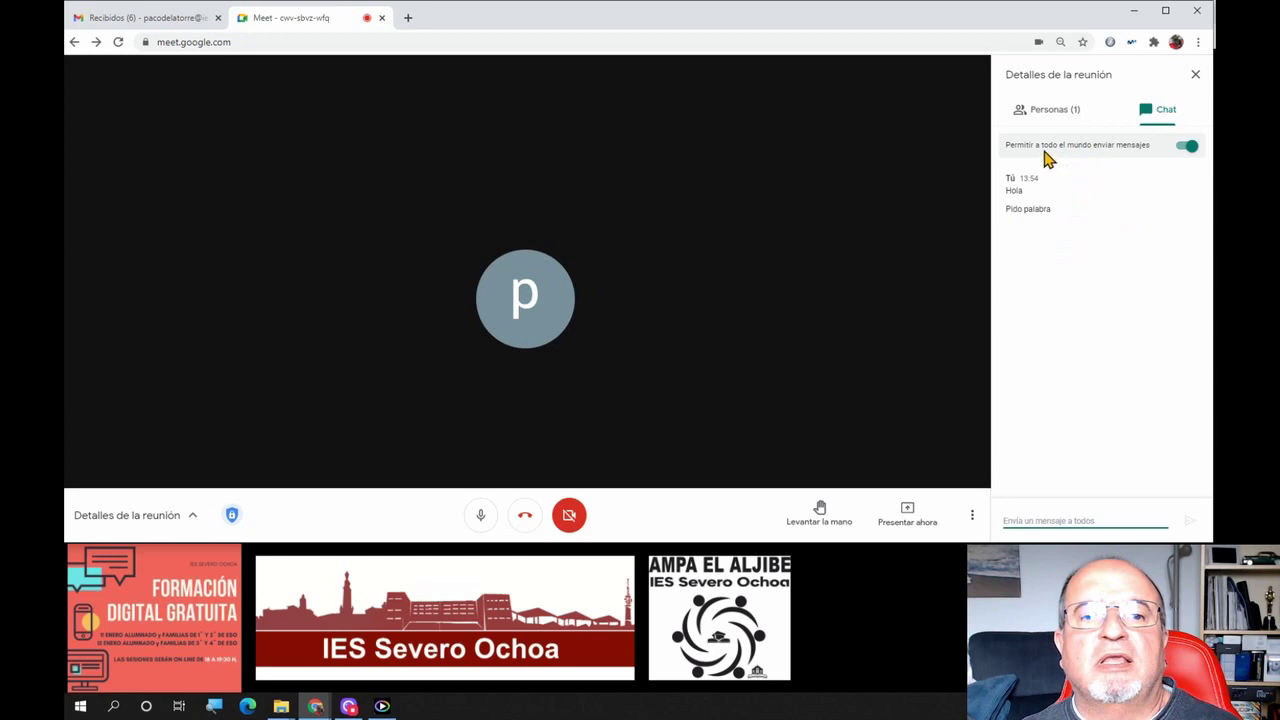
Close the chat side panel
right_click(1180, 150)
click(1108, 372)
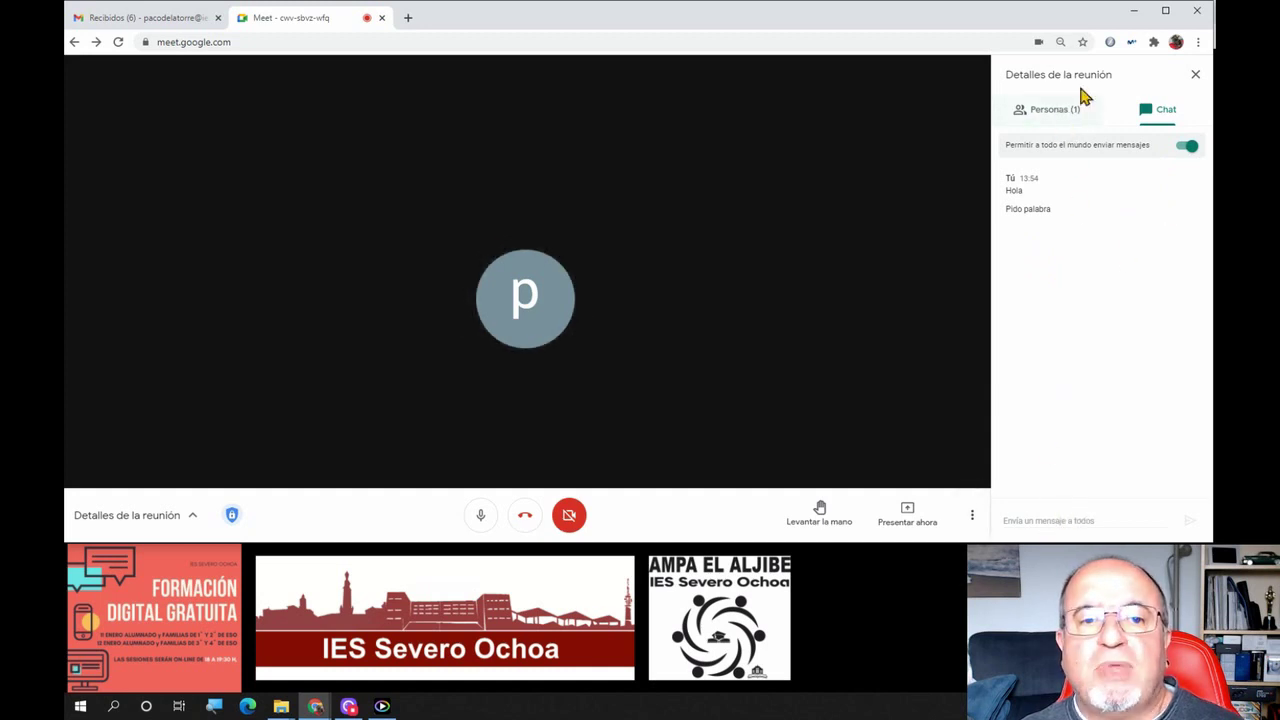
click(1196, 76)
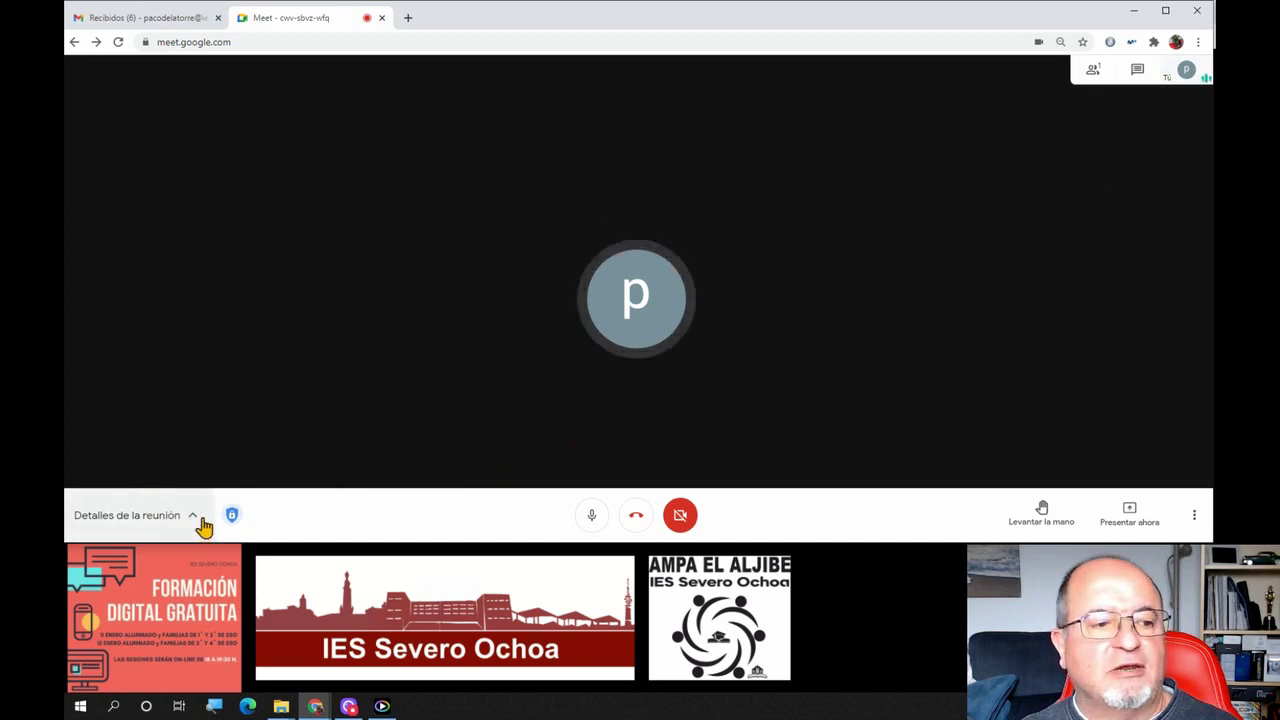
Check the meeting's joining information, hide it, and mute the microphone
click(193, 517)
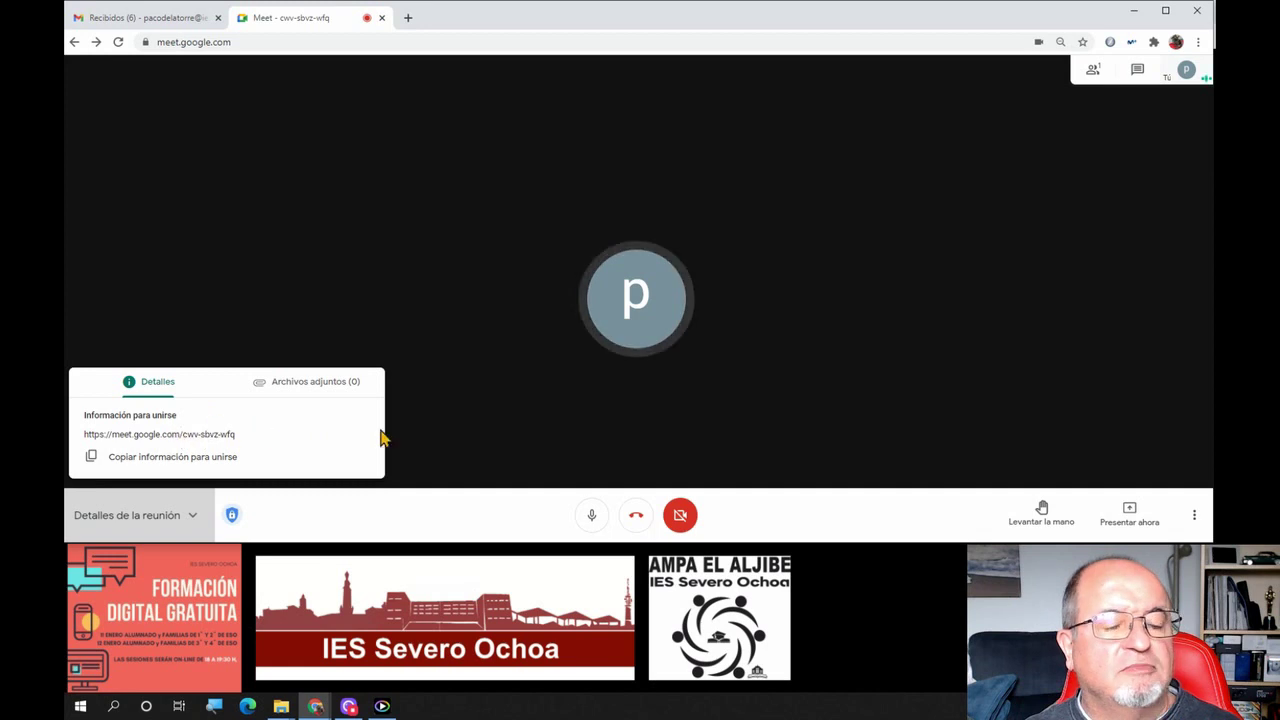
click(526, 523)
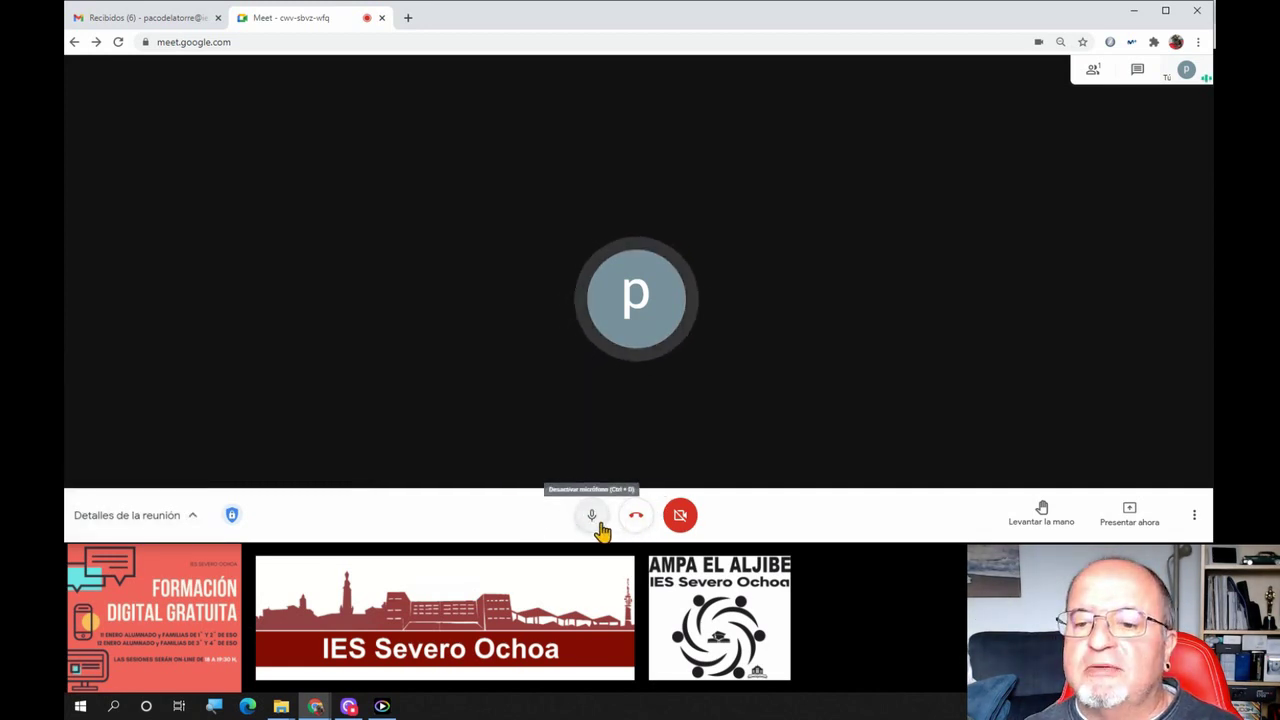
click(590, 522)
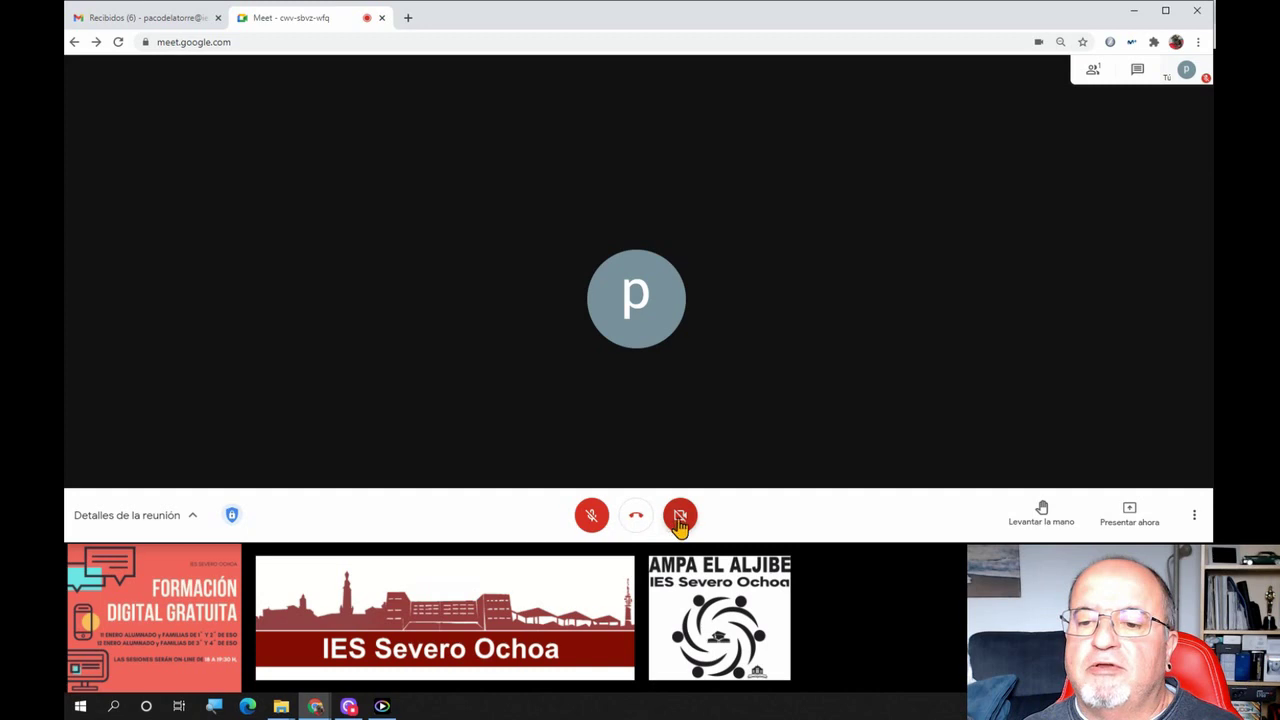
Turn the camera on and off again, then raise a hand in the meeting
click(679, 524)
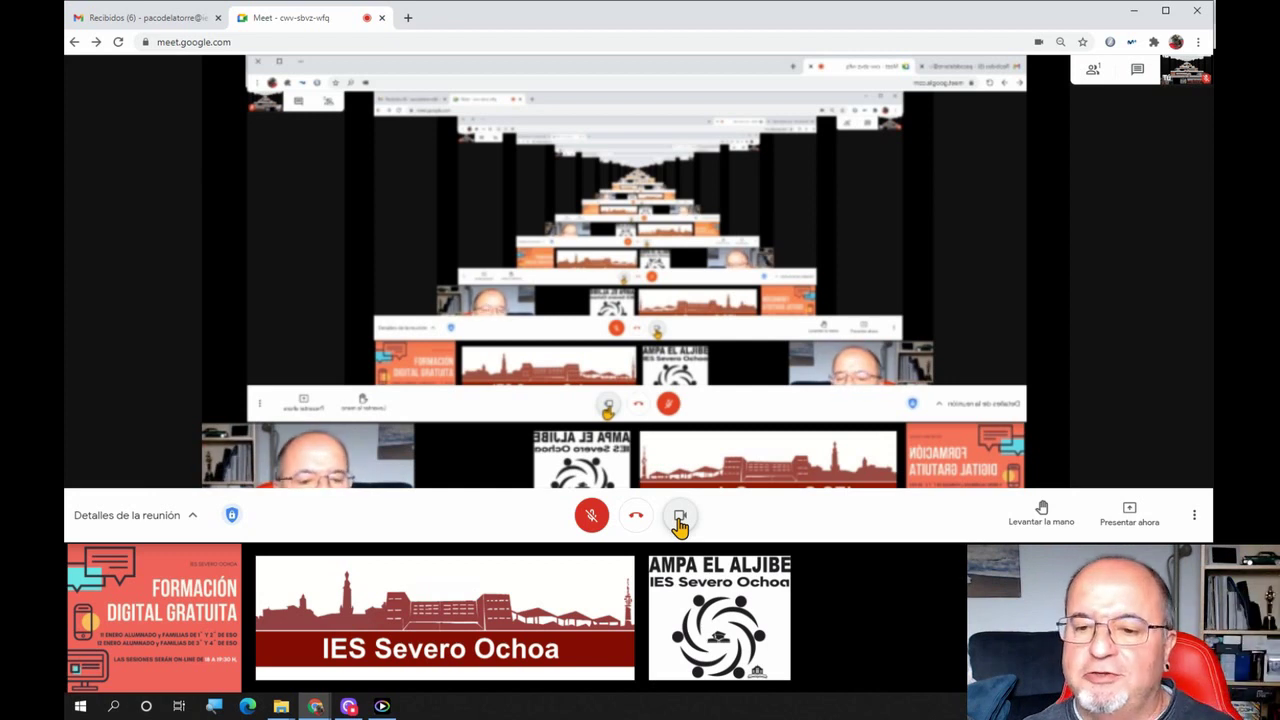
click(679, 522)
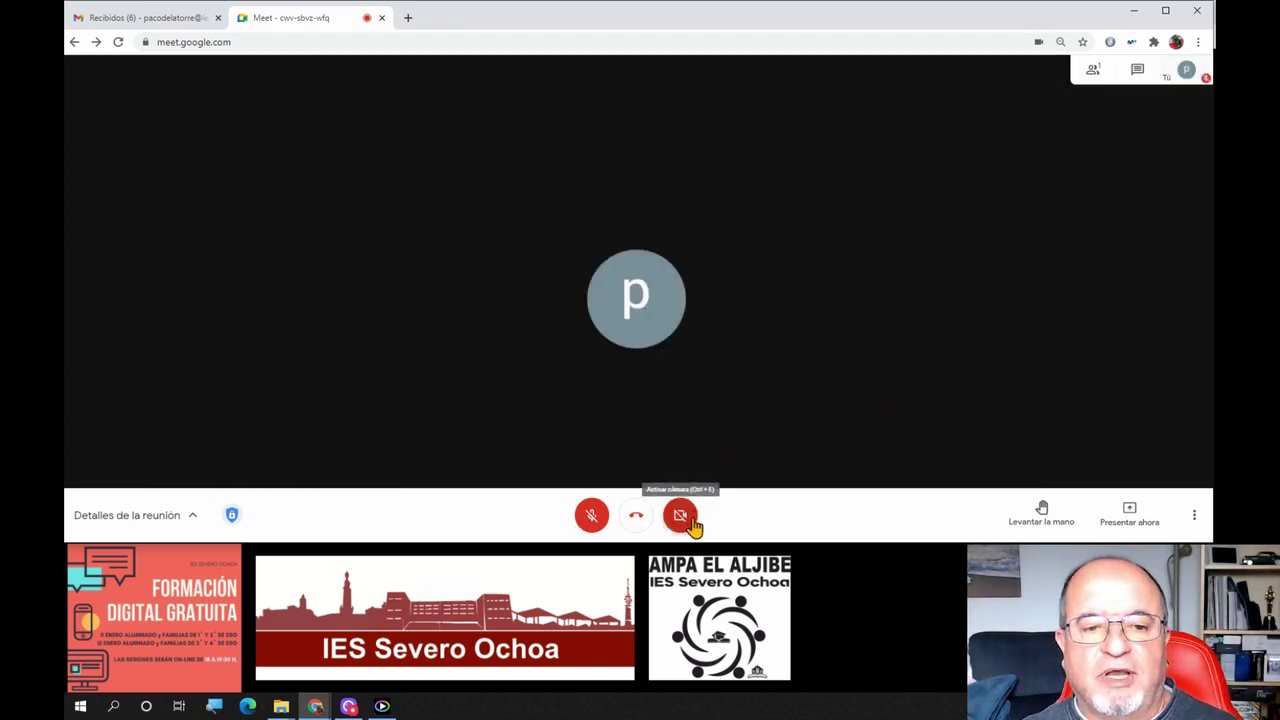
right_click(1044, 514)
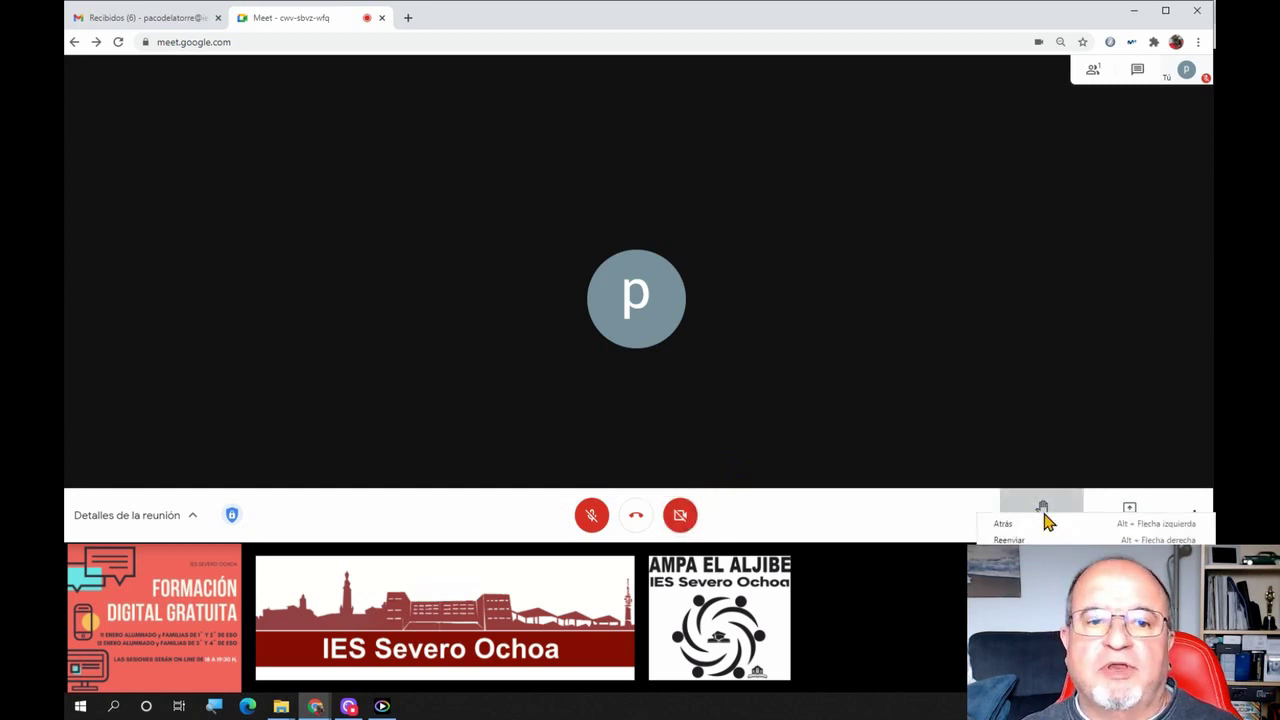
click(953, 526)
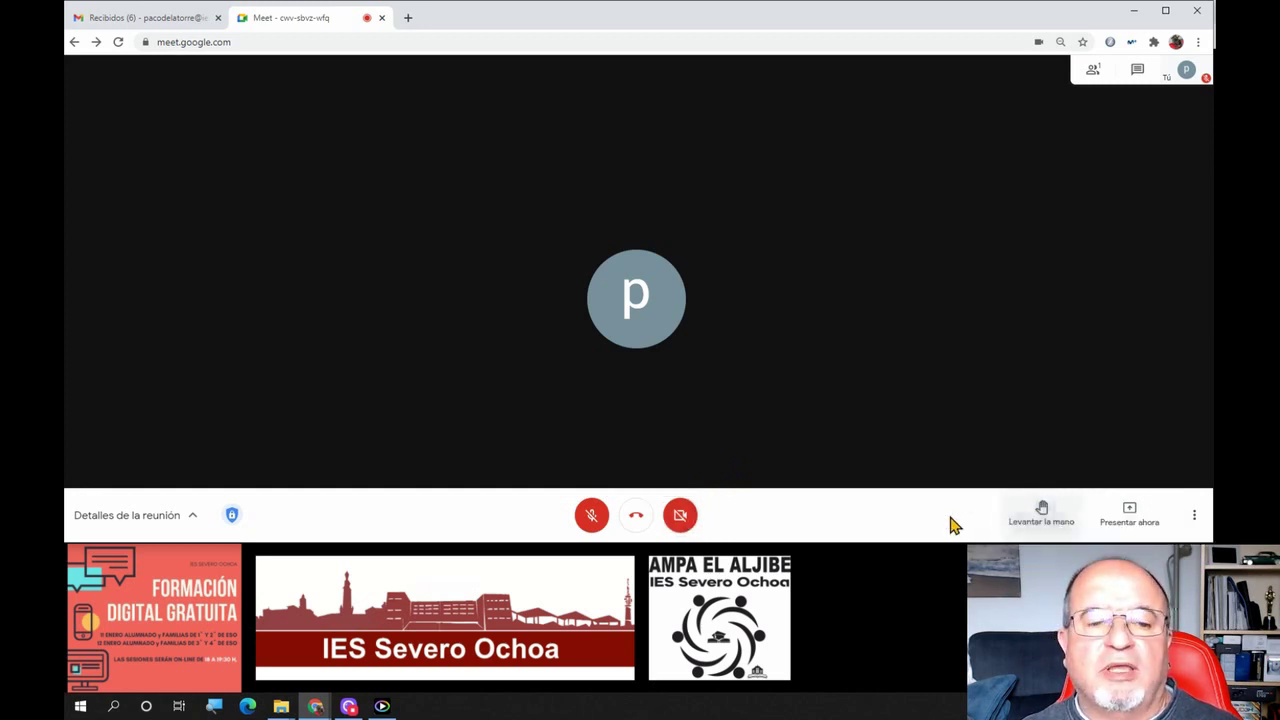
click(1044, 520)
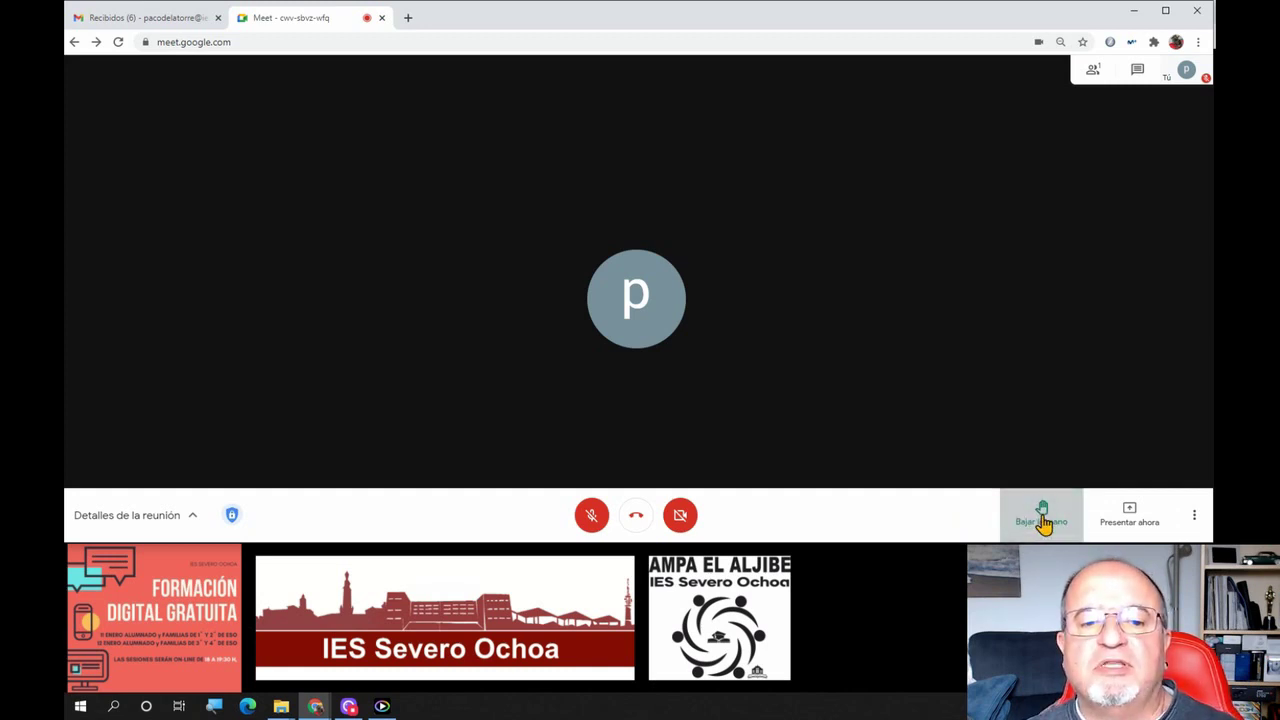
Open the people list and lower the raised hand
click(1092, 70)
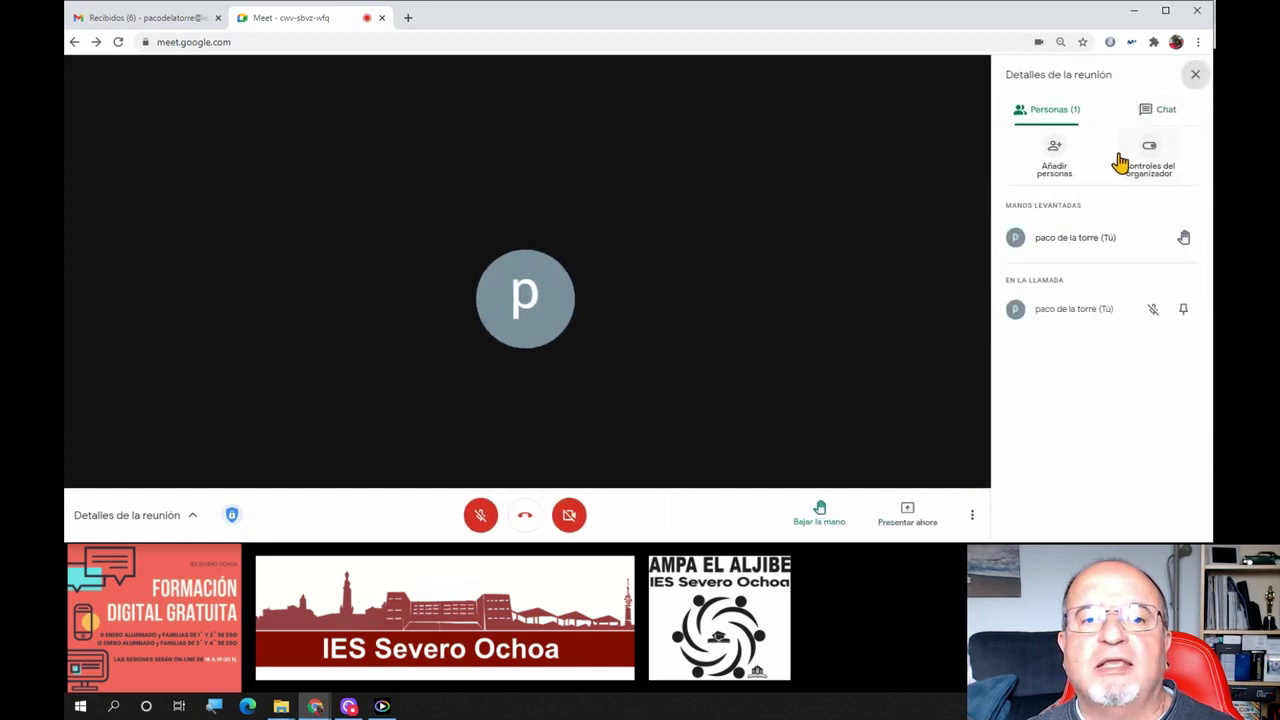
mouse_move(1180, 252)
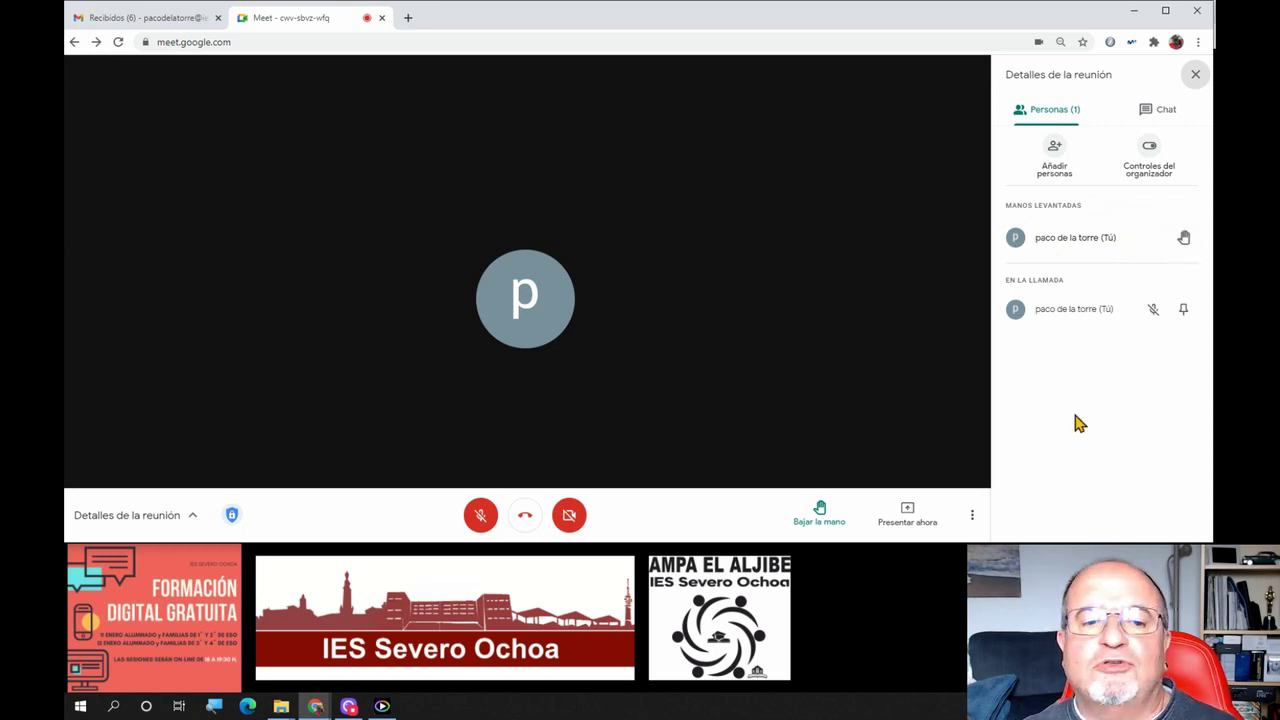
click(1177, 242)
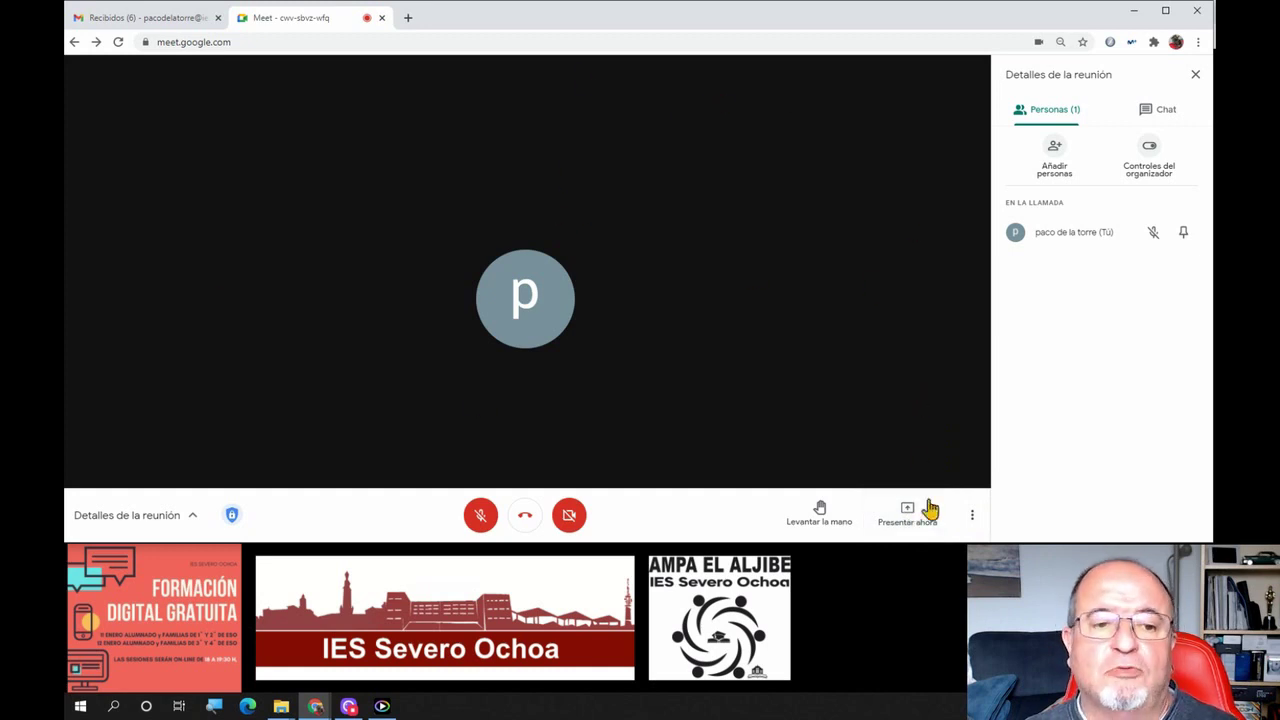
Preview the presenting options, close the people panel, and bring up the more-options menu
click(892, 524)
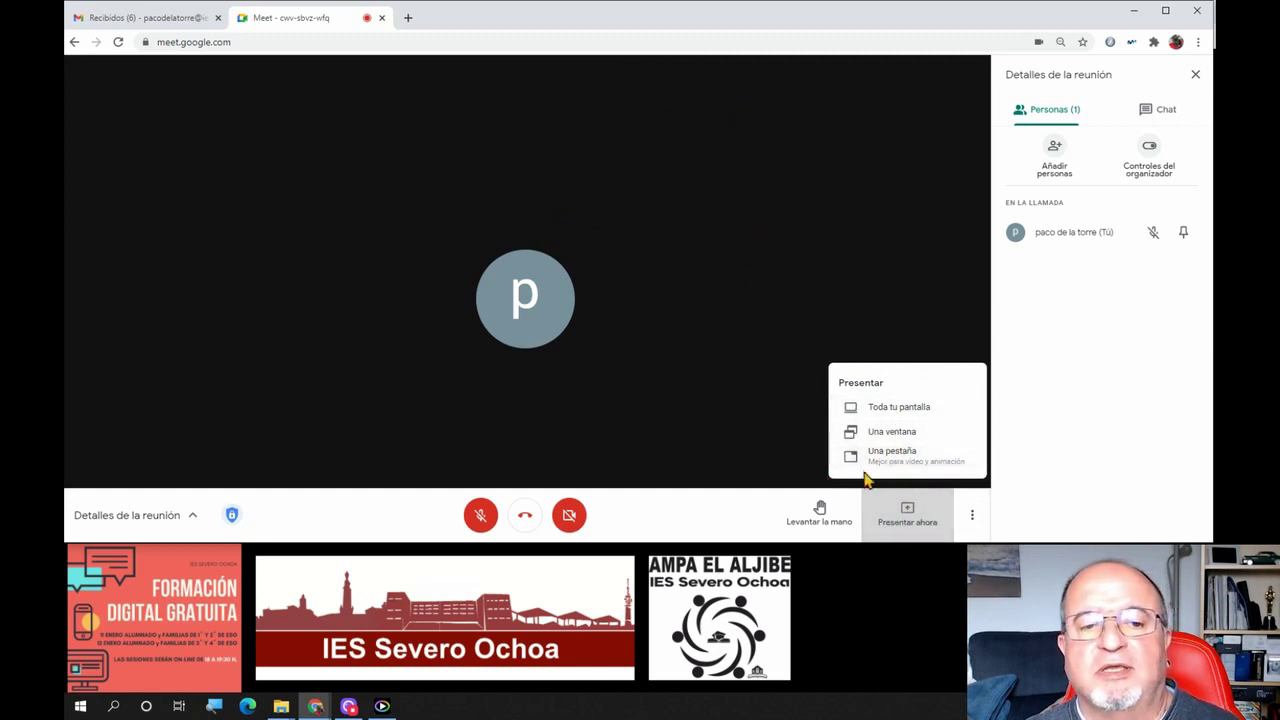
click(1032, 510)
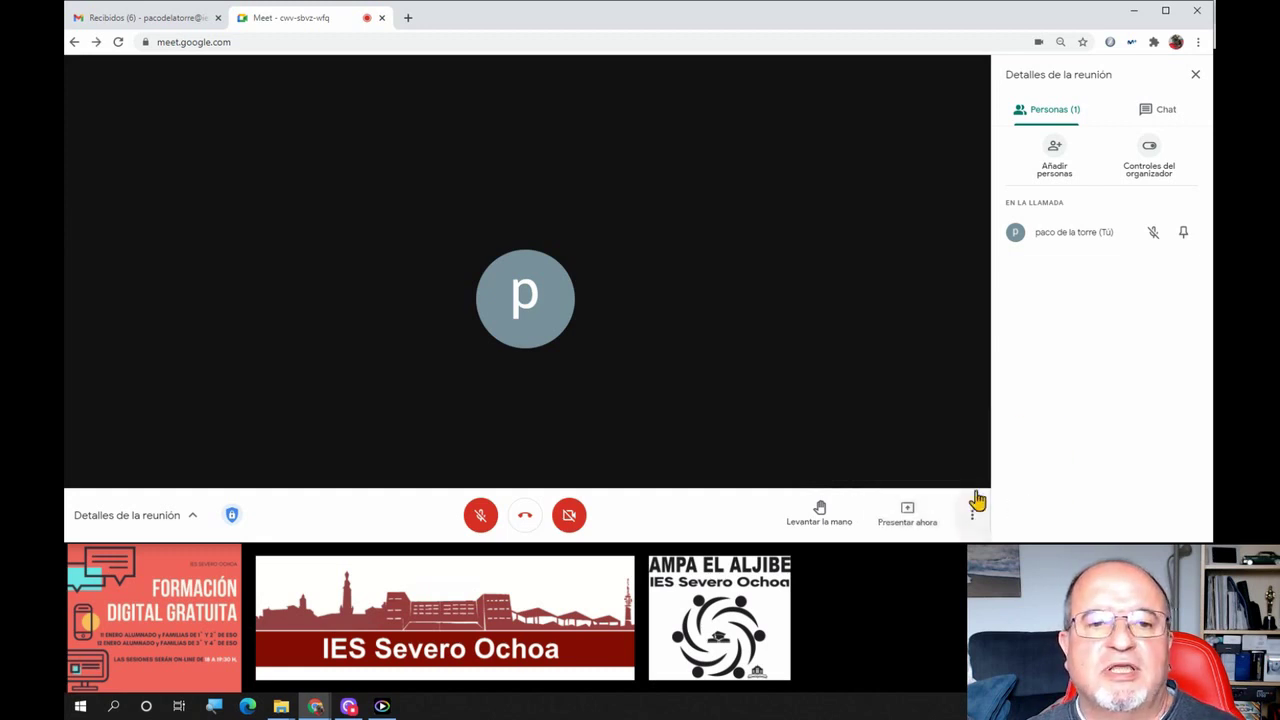
click(1195, 75)
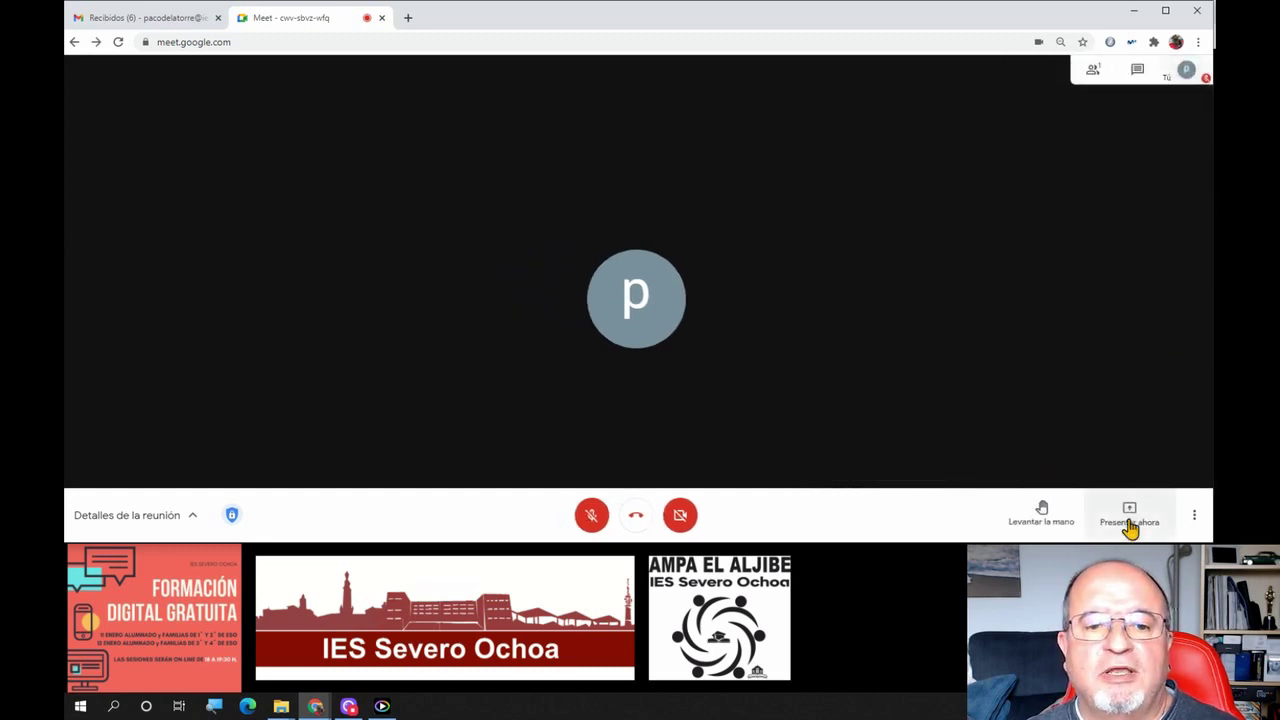
click(1195, 516)
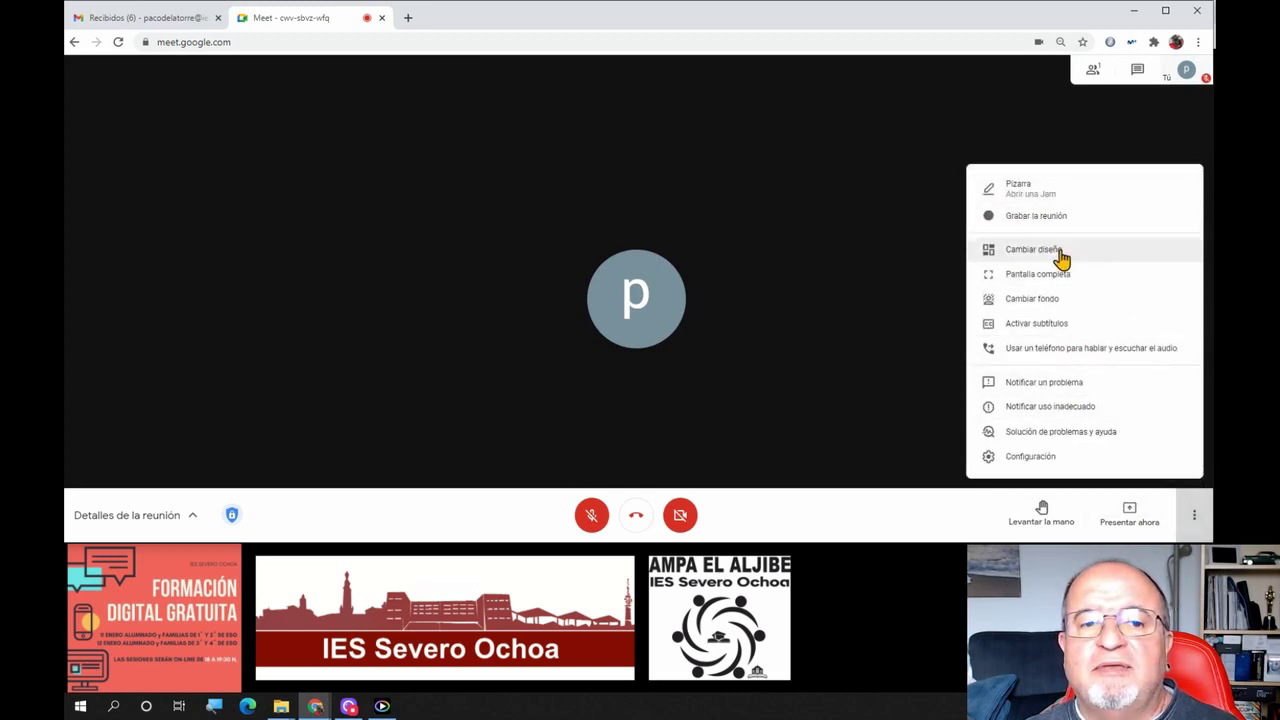
Raise the layout's maximum tiles to 49 in Cambiar diseño
click(1005, 258)
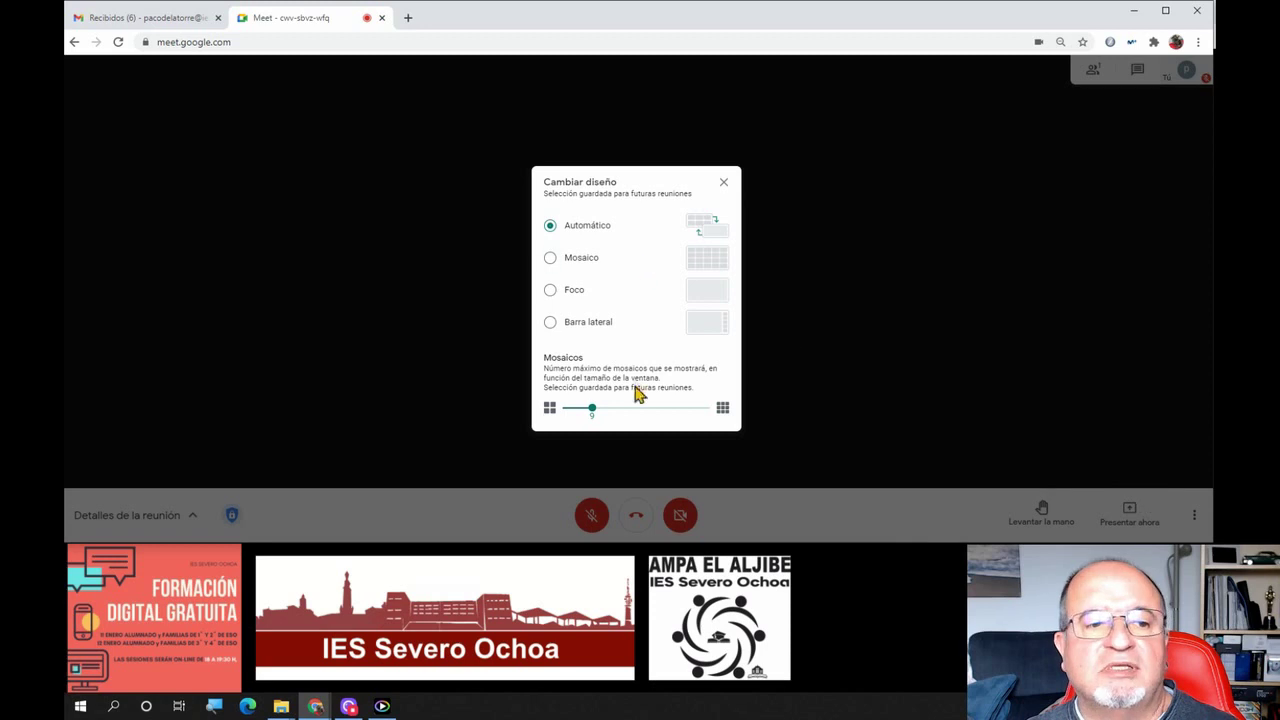
drag(593, 410, 722, 397)
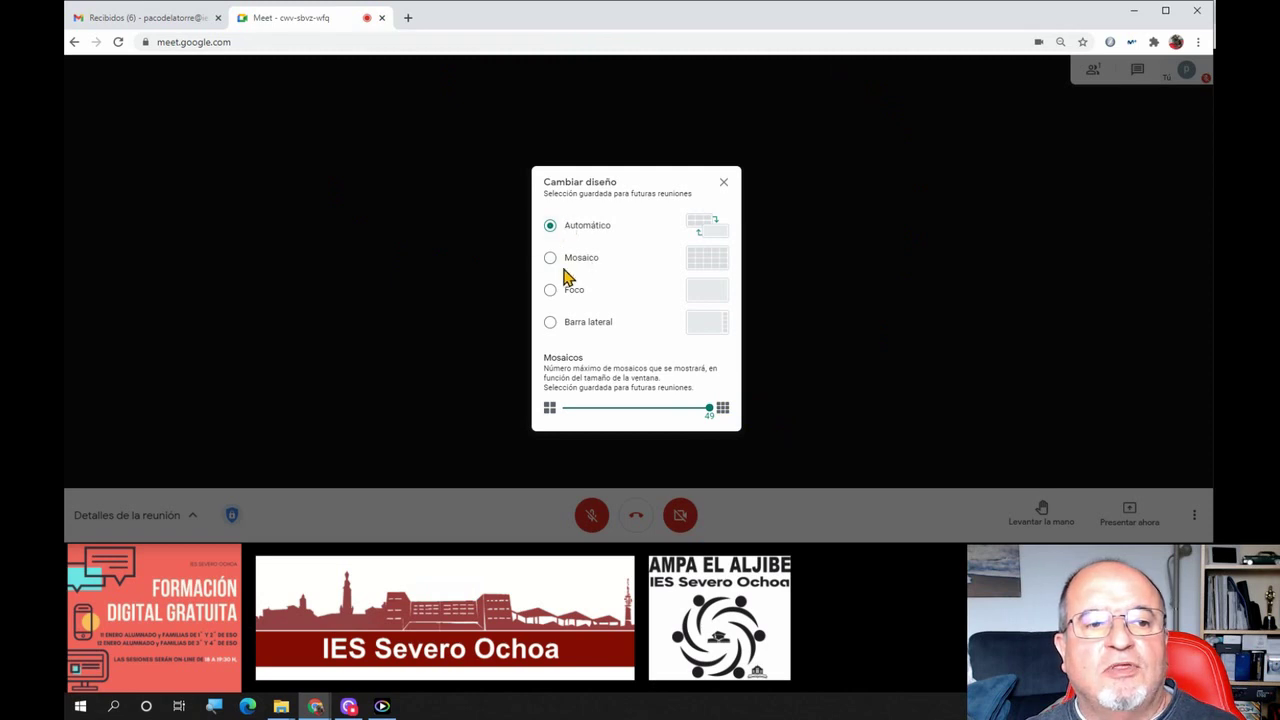
right_click(583, 225)
click(900, 242)
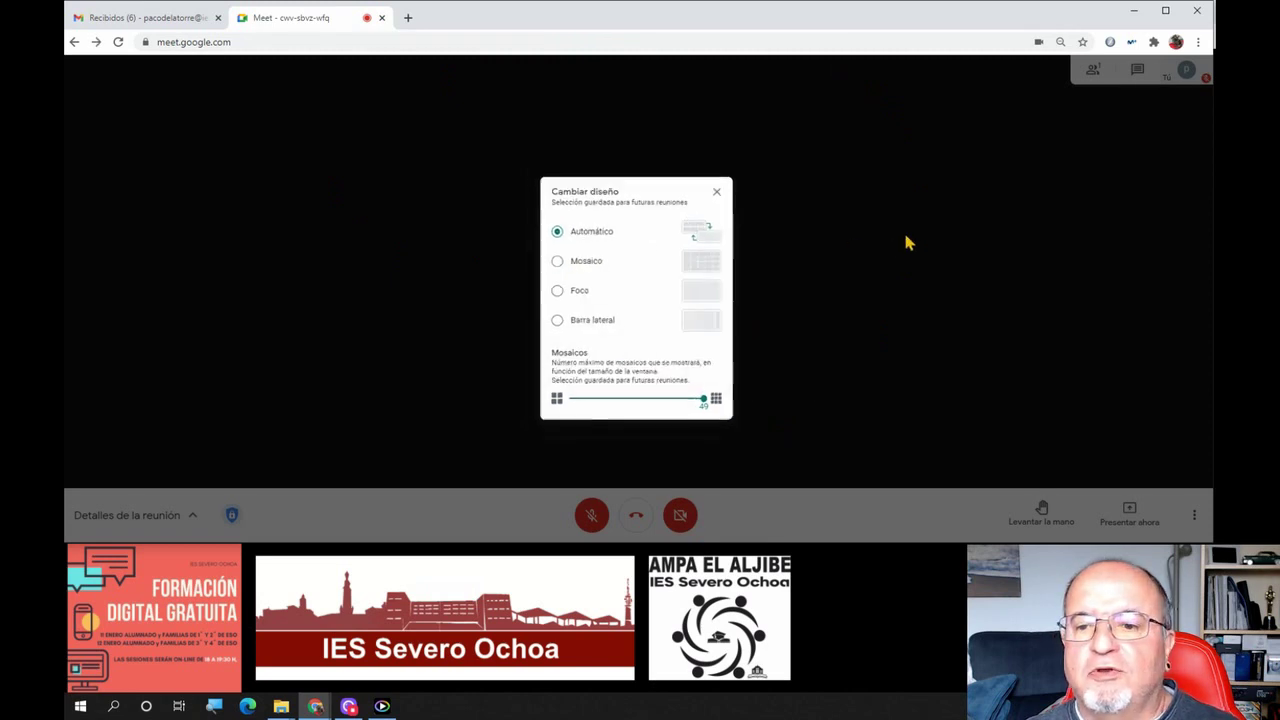
click(906, 243)
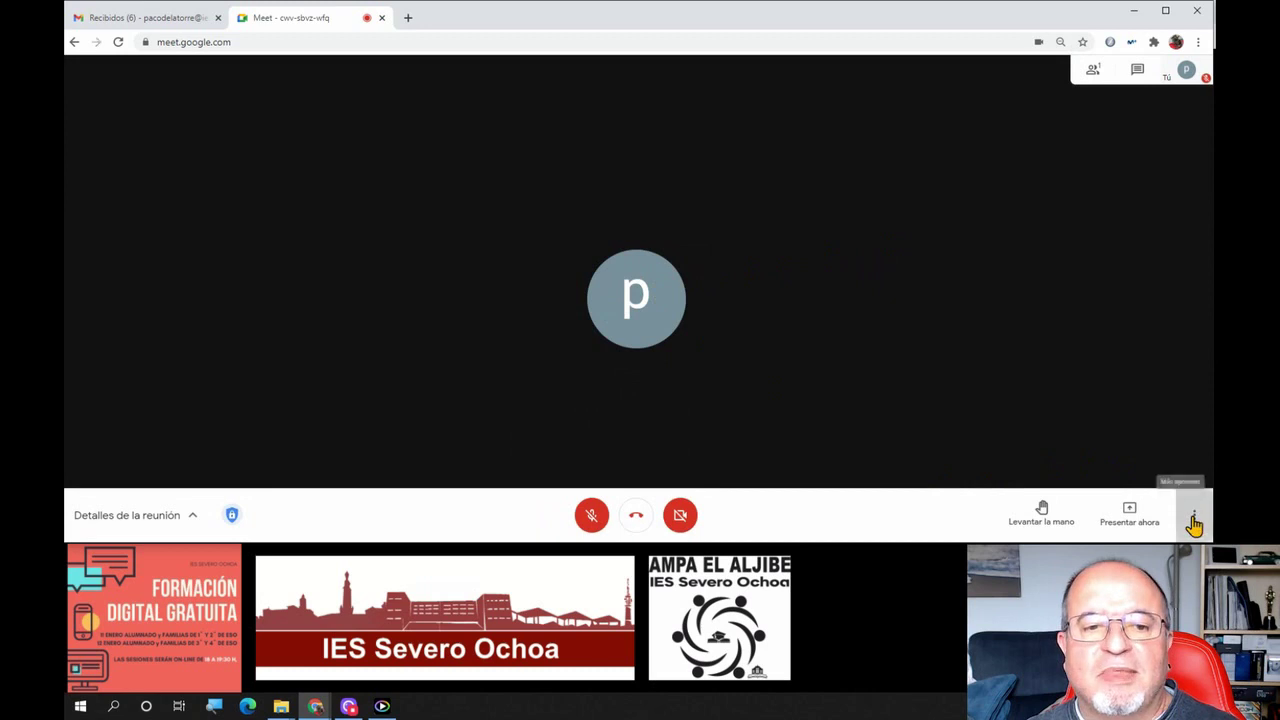
Reopen the layout settings, keep the tile maximum at 49, and close the dialog
click(1194, 515)
click(1031, 255)
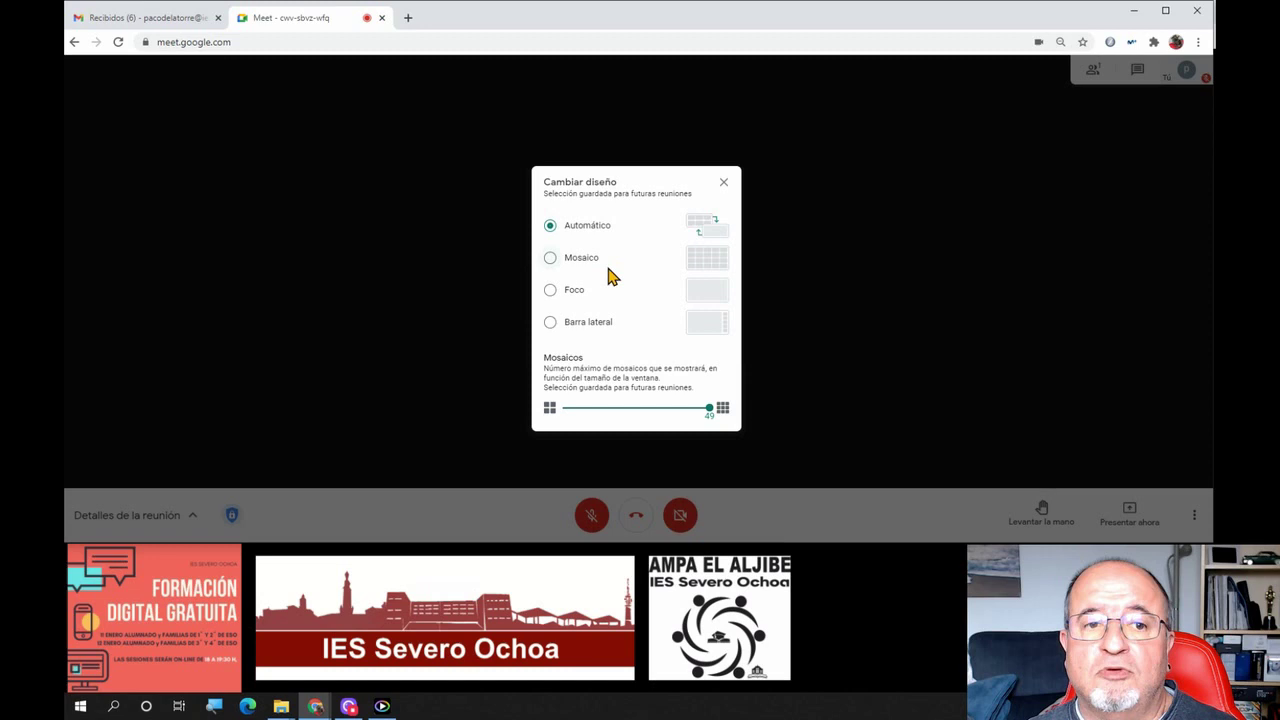
click(706, 408)
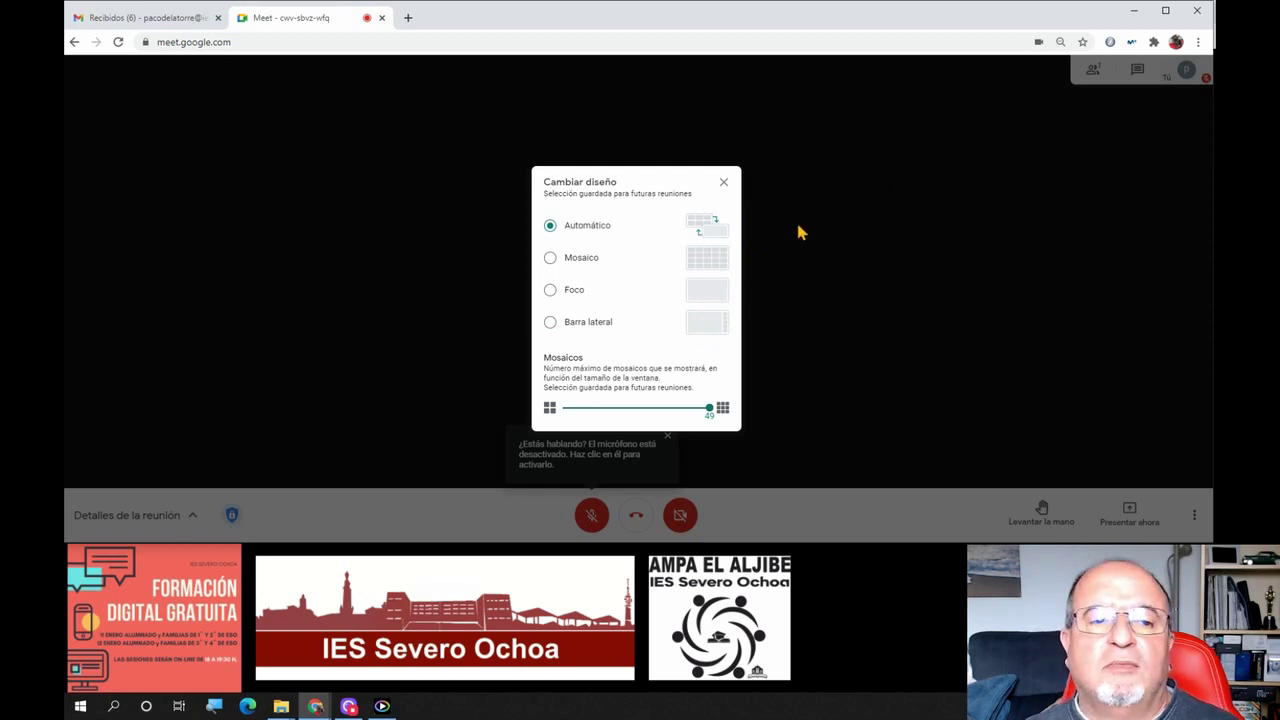
click(723, 184)
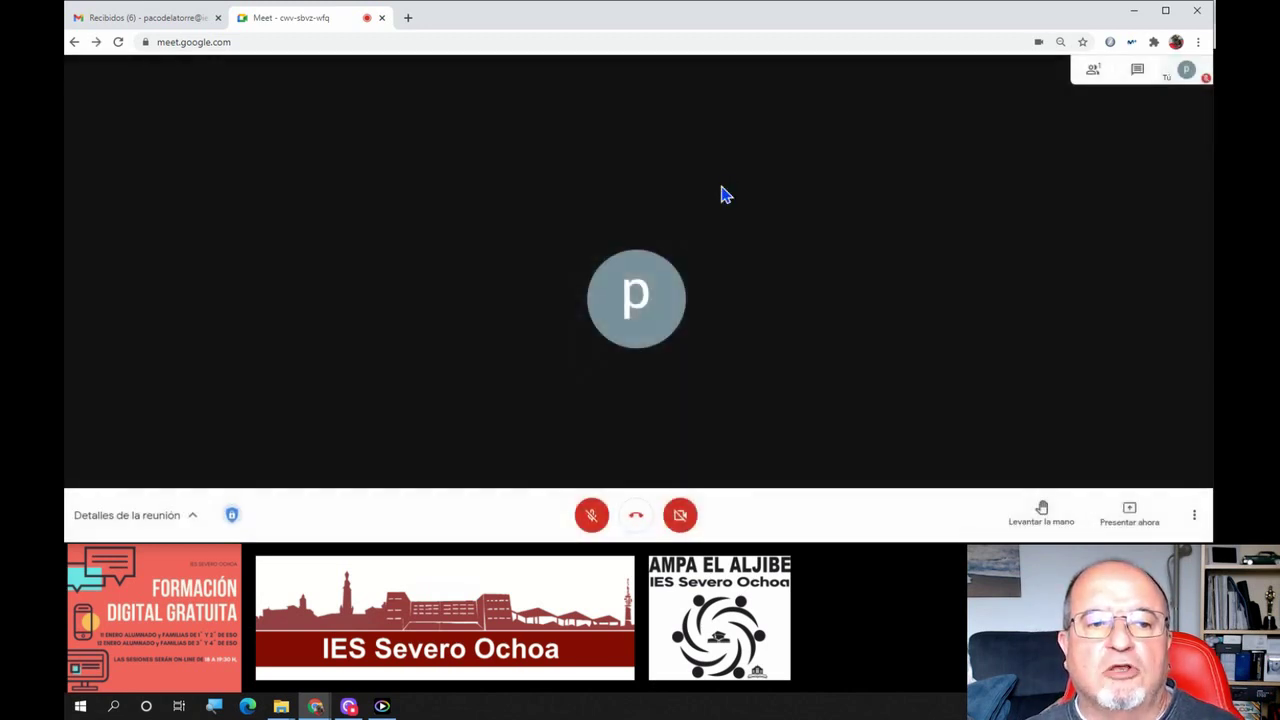
Minimize the Meet window to reveal the Gmail title slide
click(1193, 516)
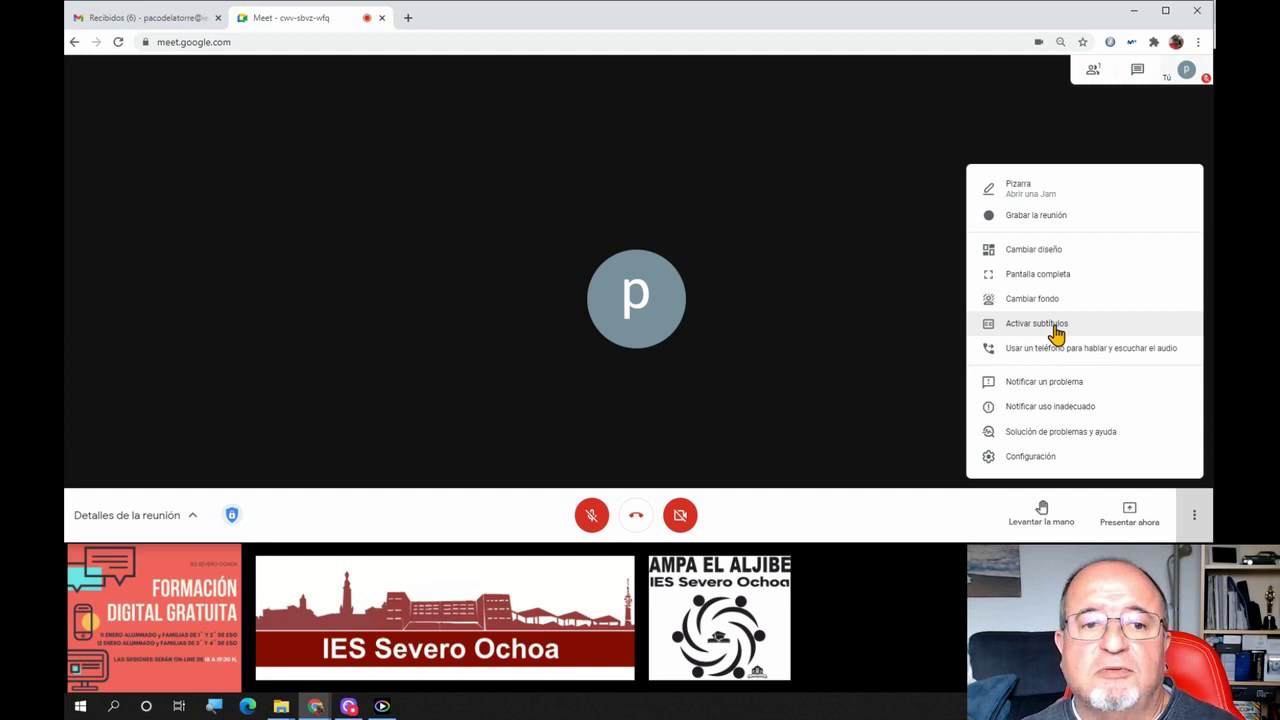
click(1134, 10)
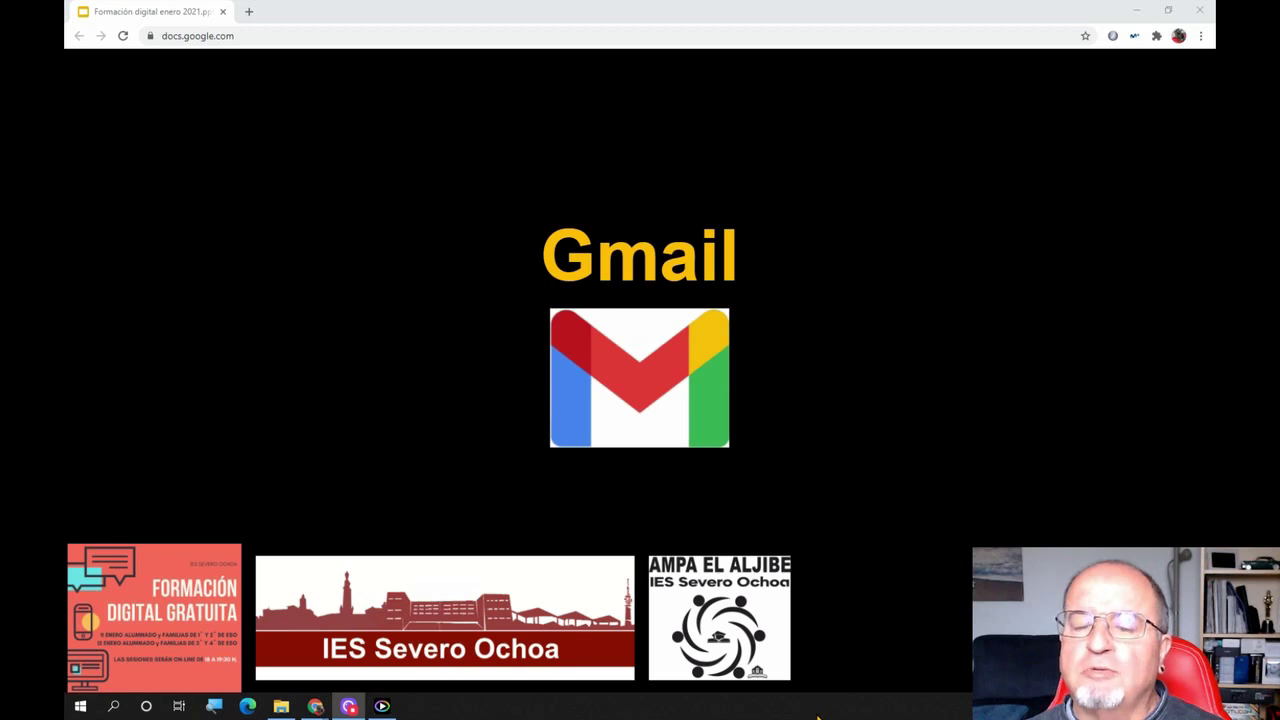
Advance the presentation to slide 20, Elementos de Gmail
click(890, 637)
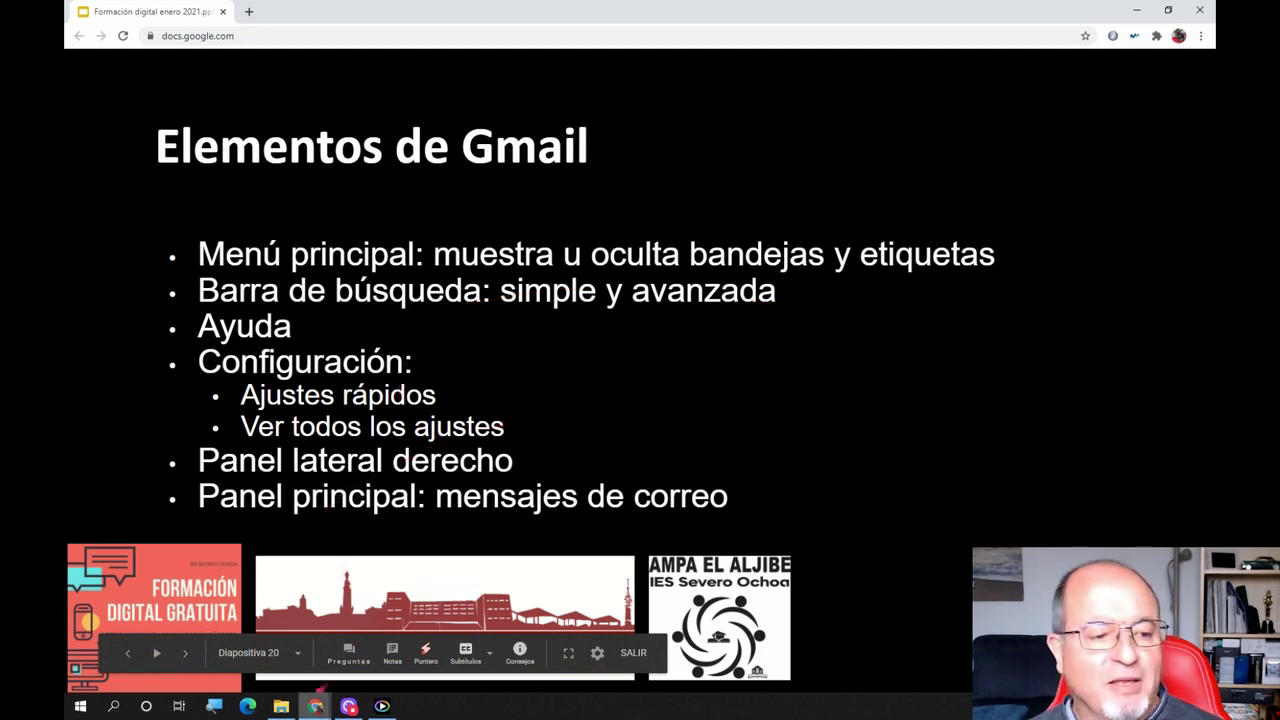
Bring the new-tab Chrome window forward, switch to the school Google account, and load its Gmail
mouse_move(312, 692)
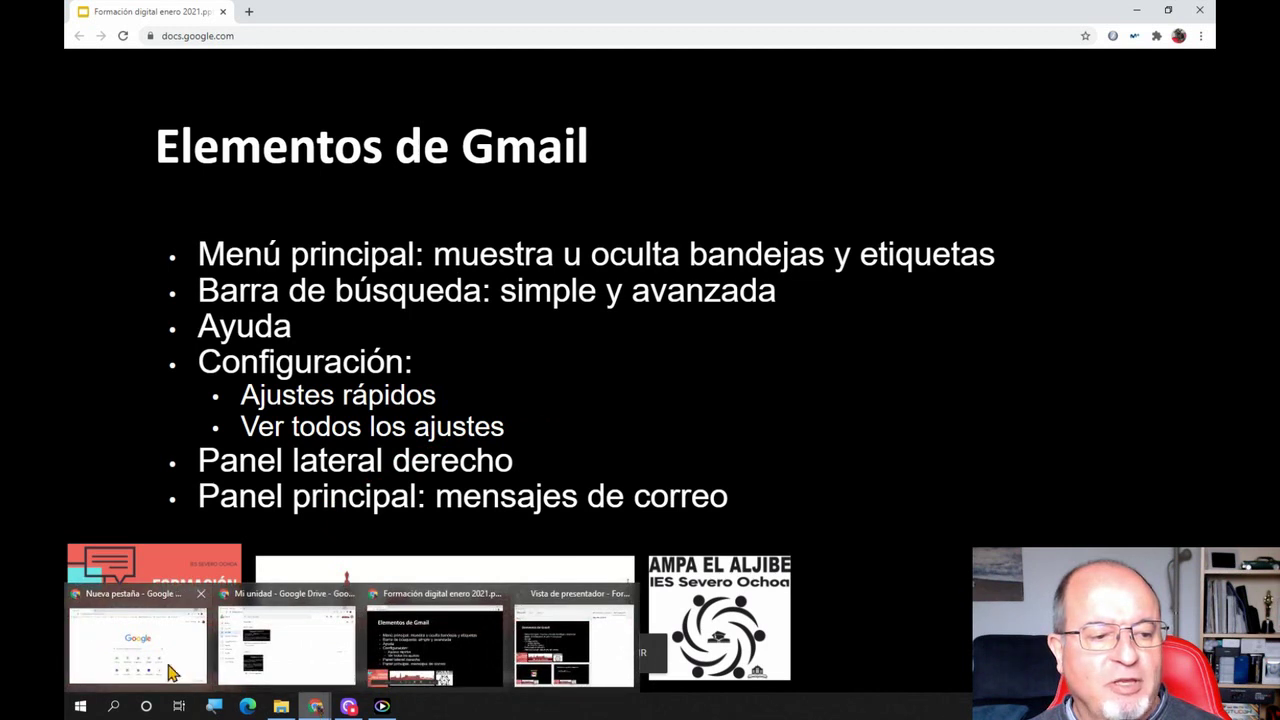
click(165, 670)
click(1030, 102)
scroll(933, 367, down, 3)
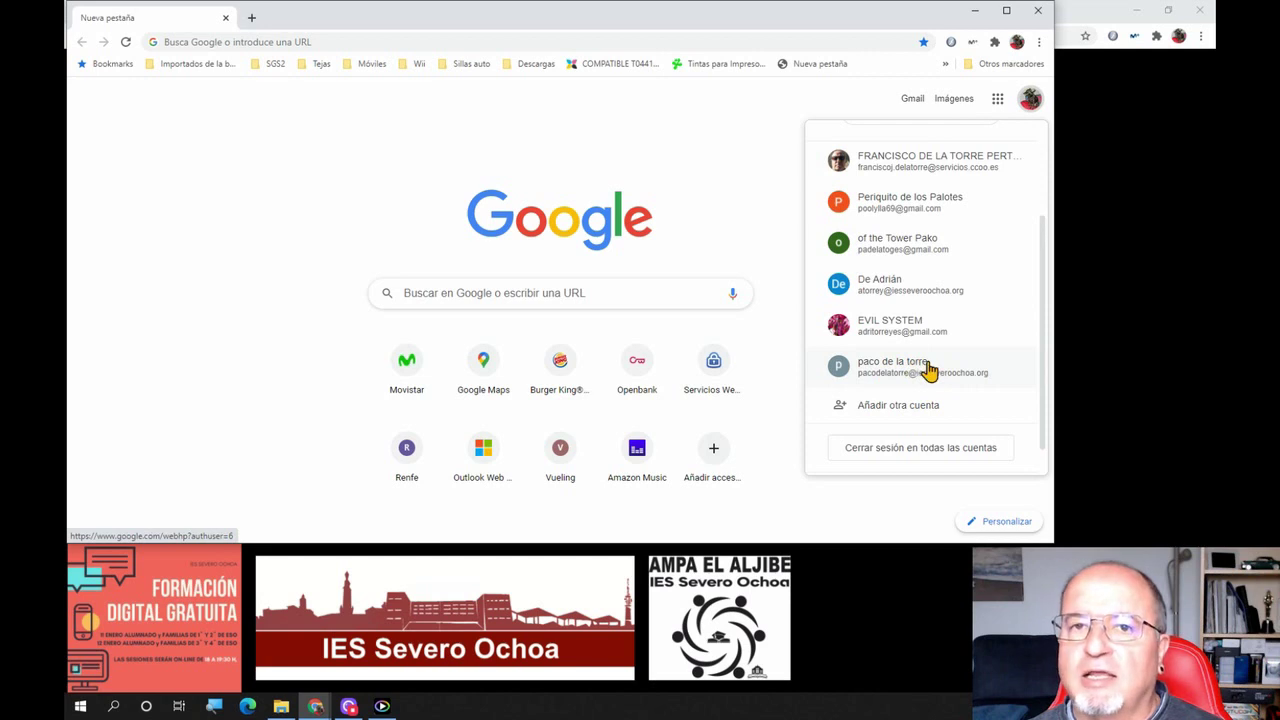
click(927, 368)
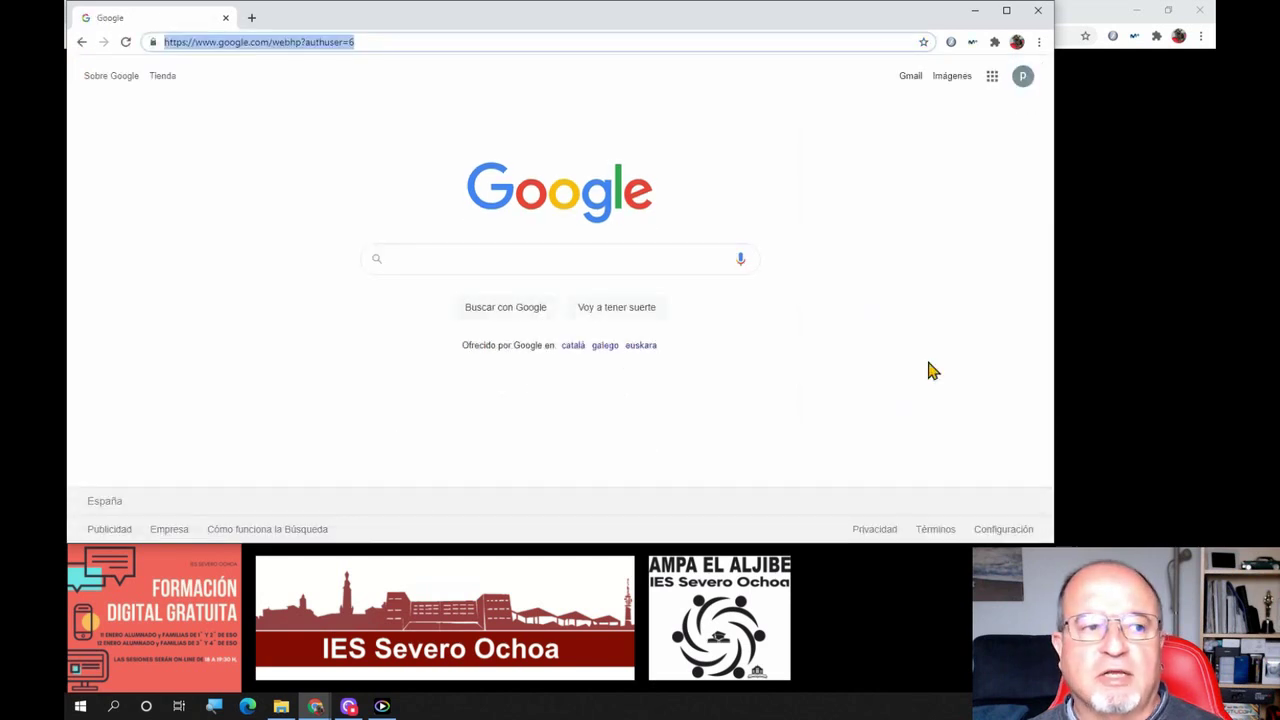
click(910, 78)
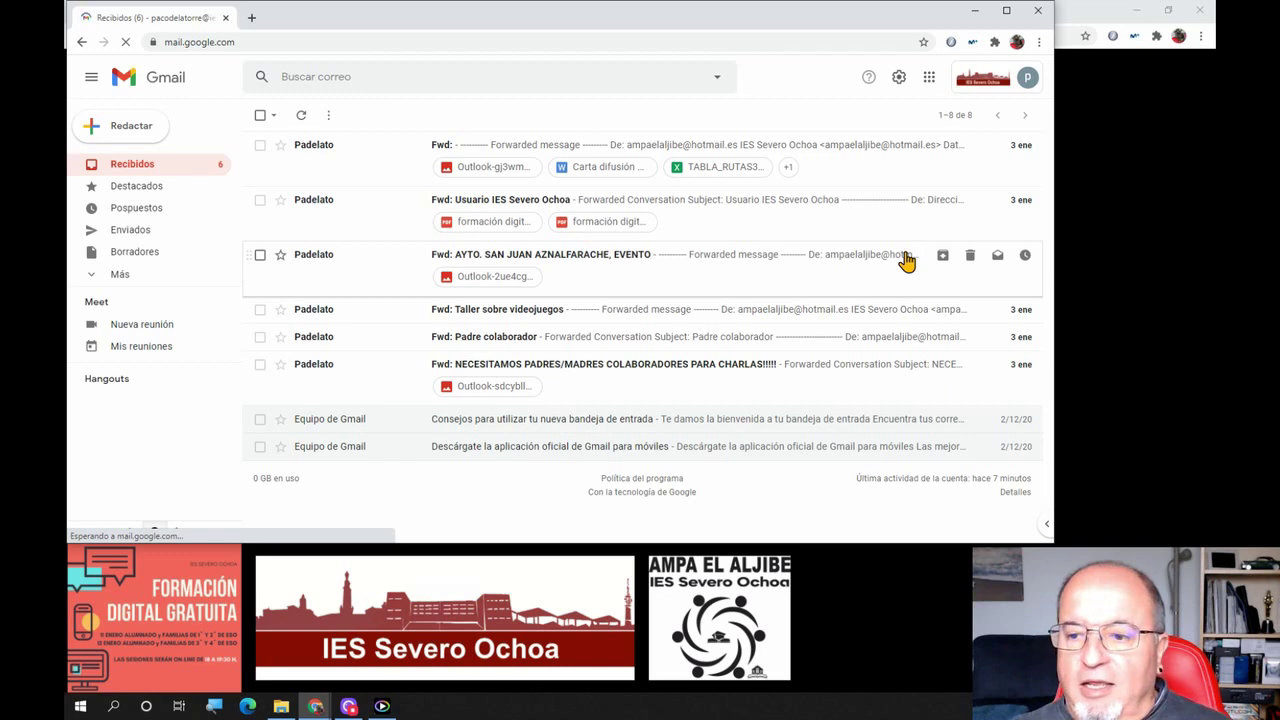
Widen the browser window, then collapse and re-expand the Gmail labels sidebar
drag(1053, 145, 1215, 145)
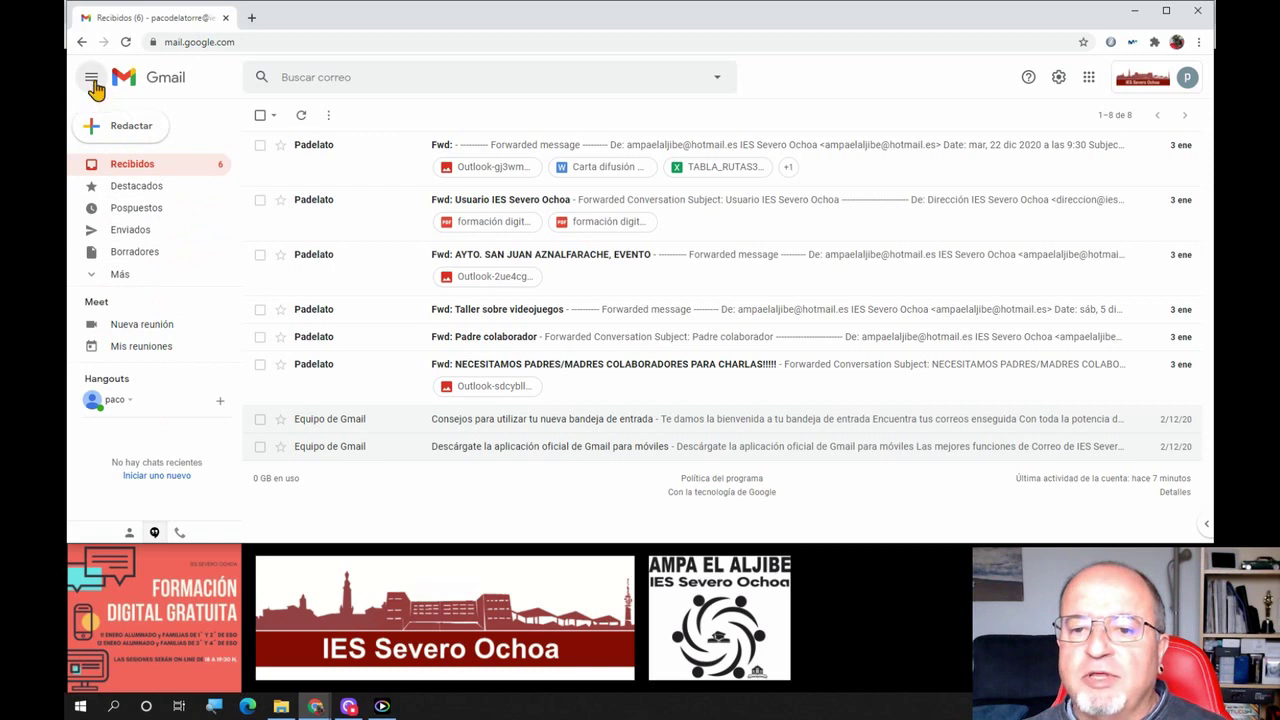
click(92, 82)
mouse_move(100, 255)
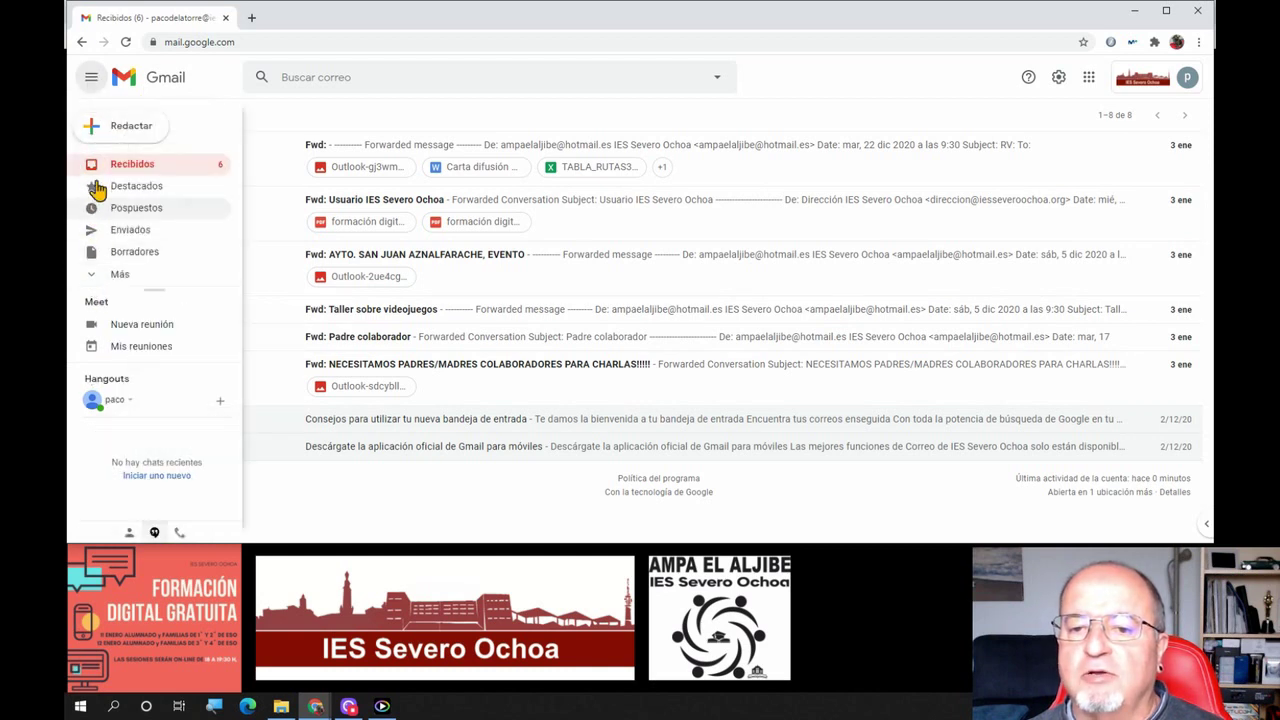
click(89, 80)
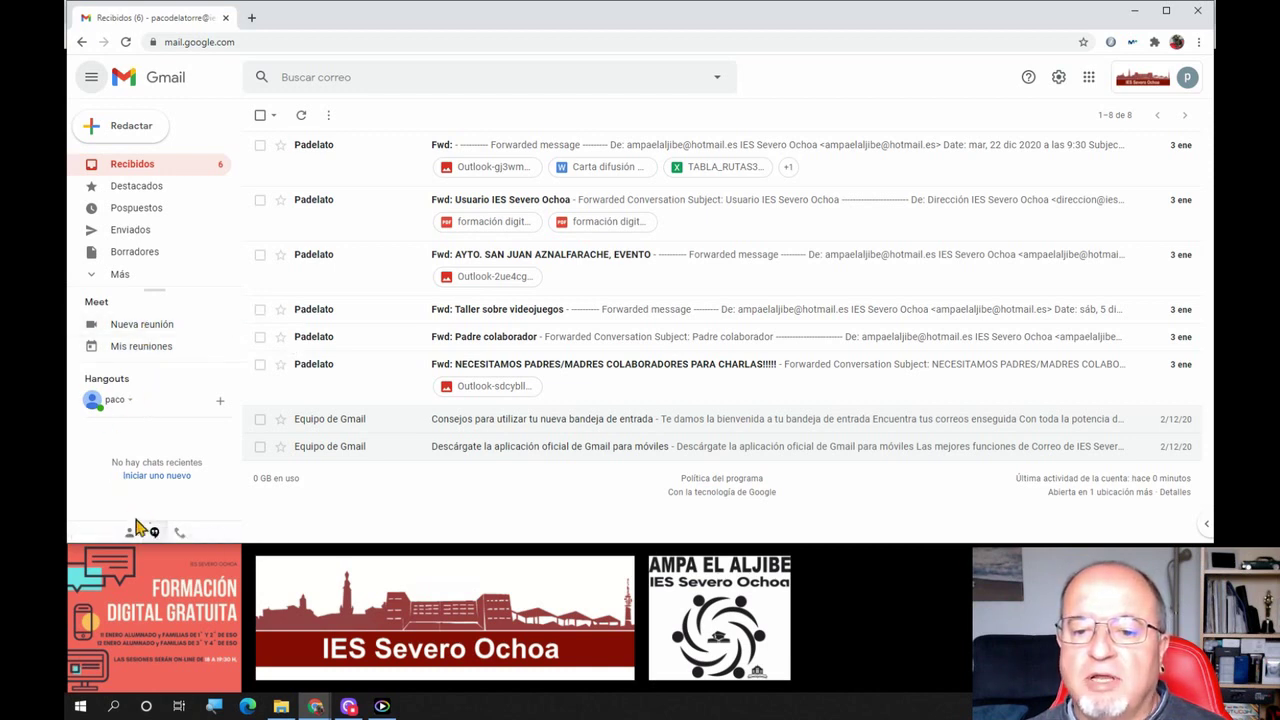
Cycle through the Hangouts contacts, phone and conversations views, then hide the Meet and Hangouts sections
click(129, 533)
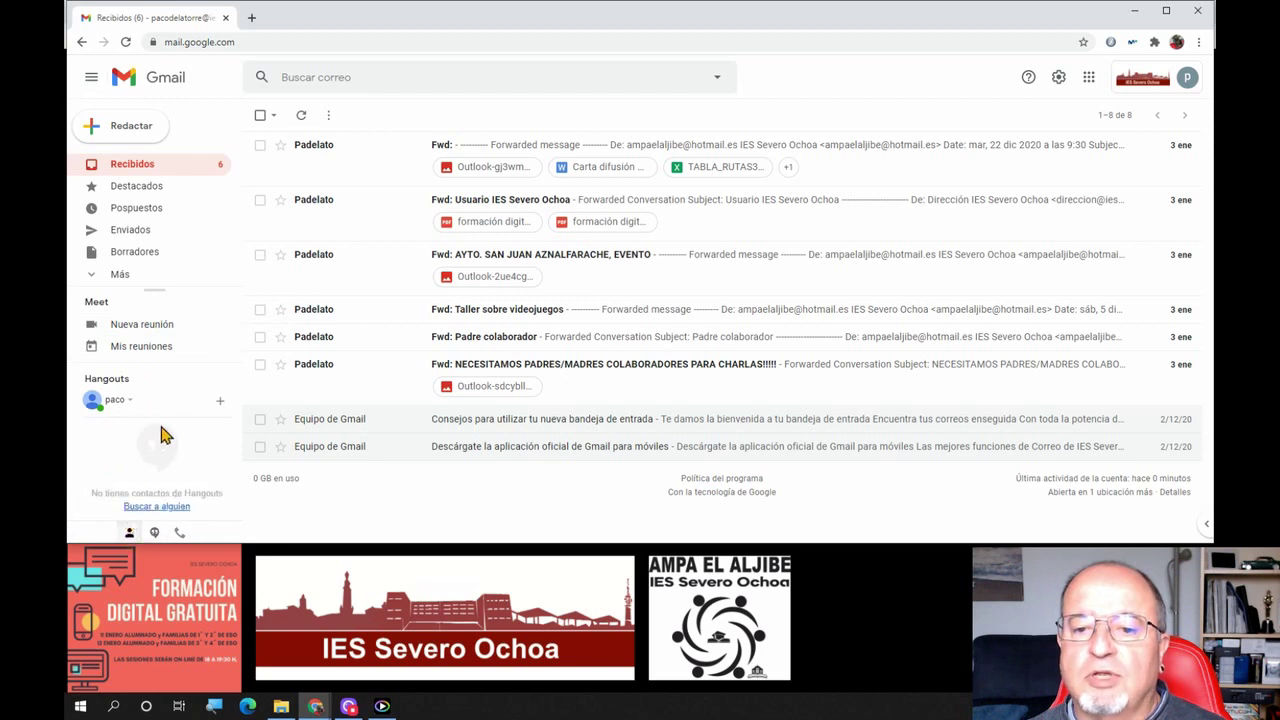
click(179, 530)
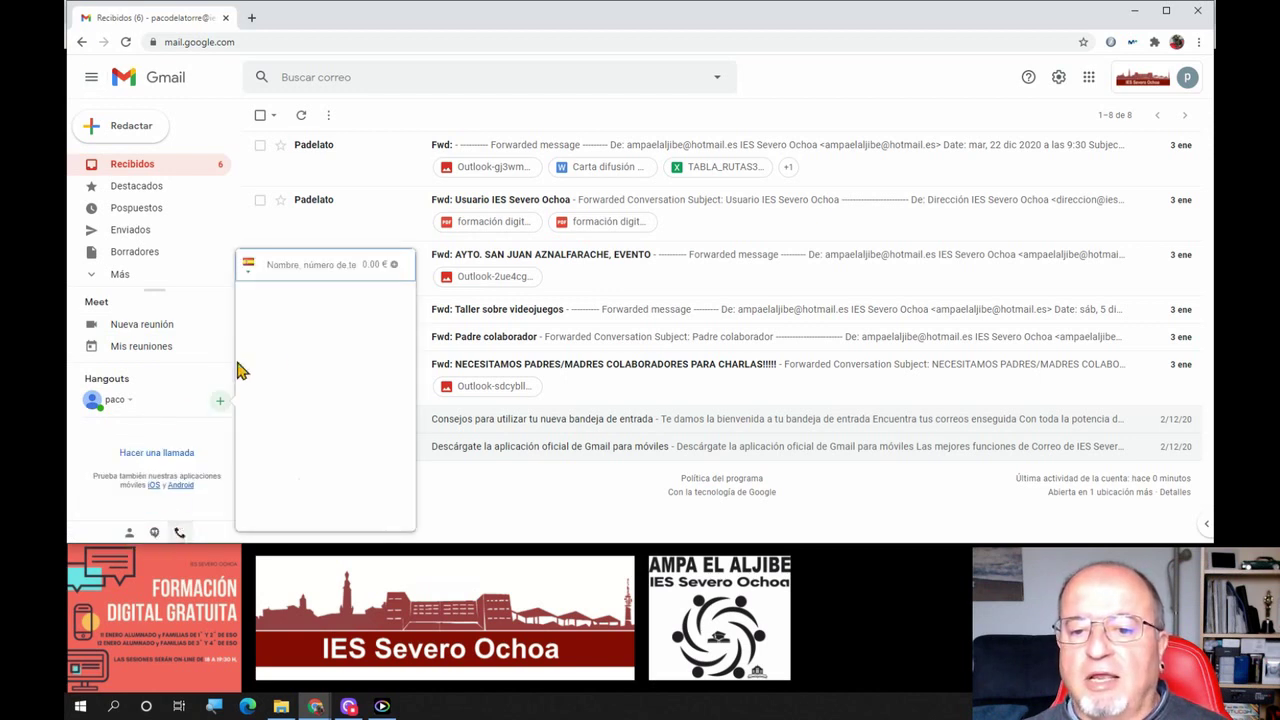
click(179, 532)
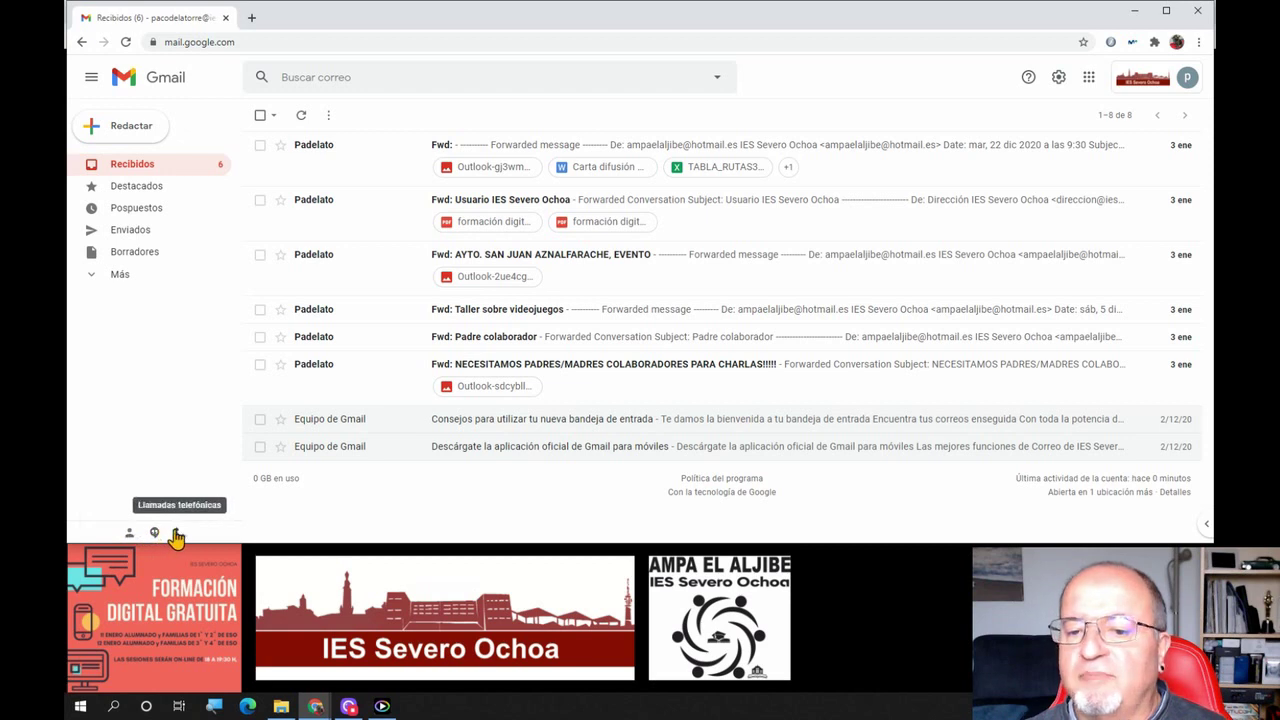
click(155, 535)
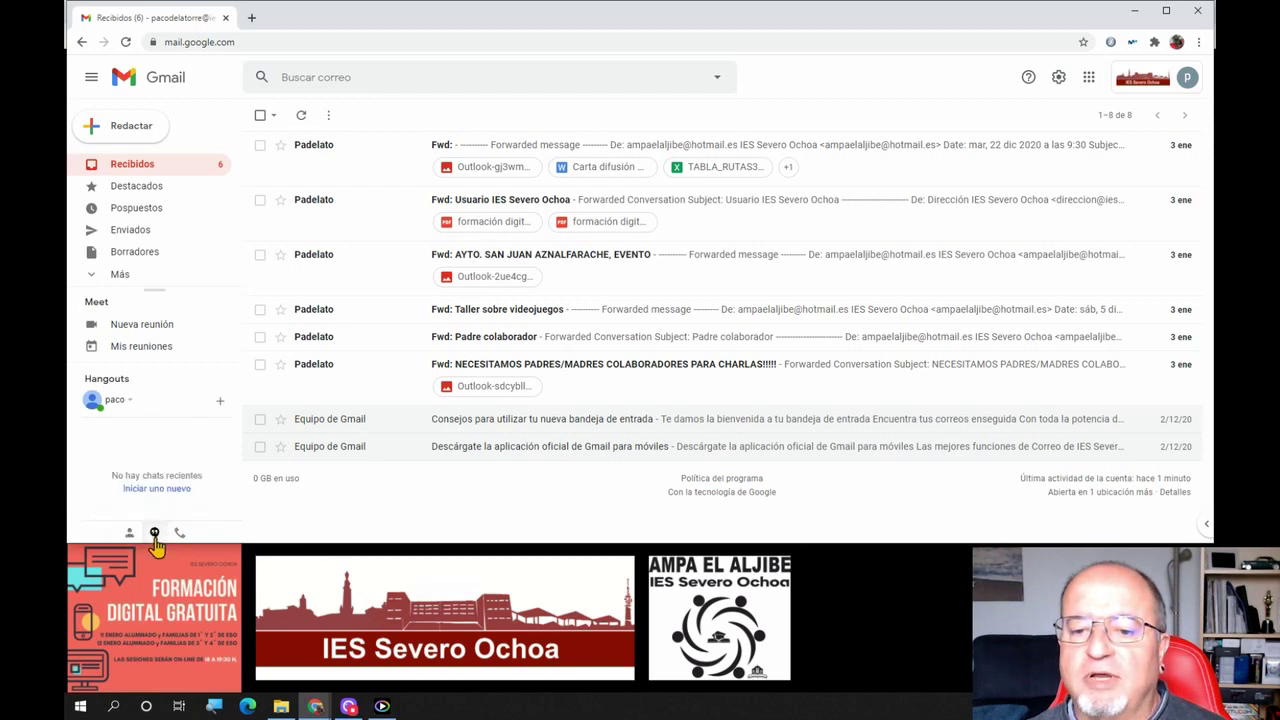
click(155, 535)
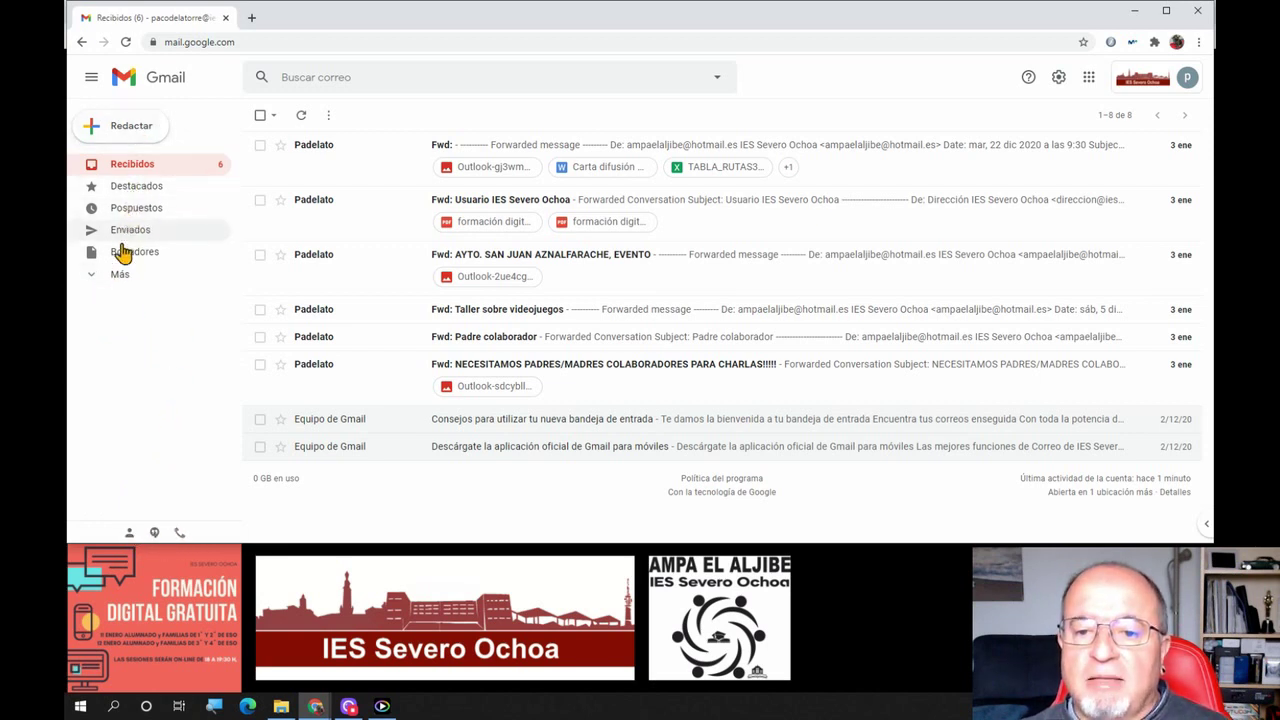
Expand Más to reveal the extra mail folders, collapse them, and expand them again
click(115, 277)
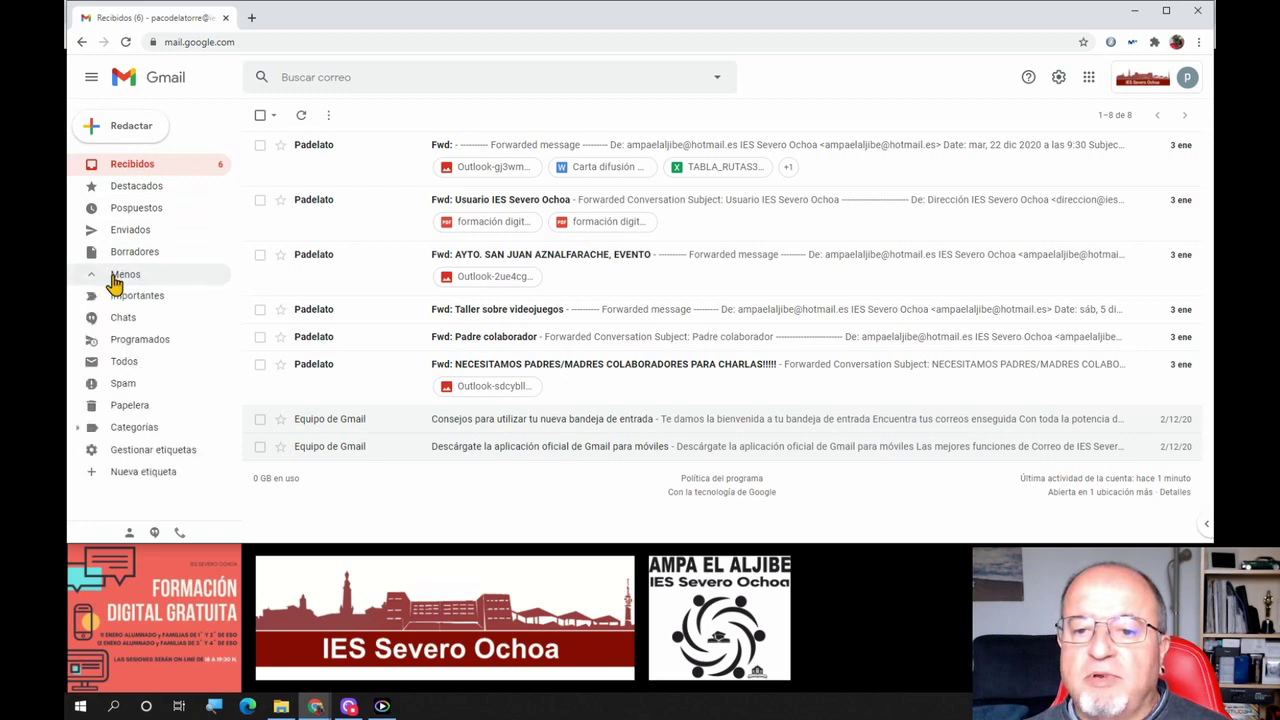
click(115, 277)
click(115, 275)
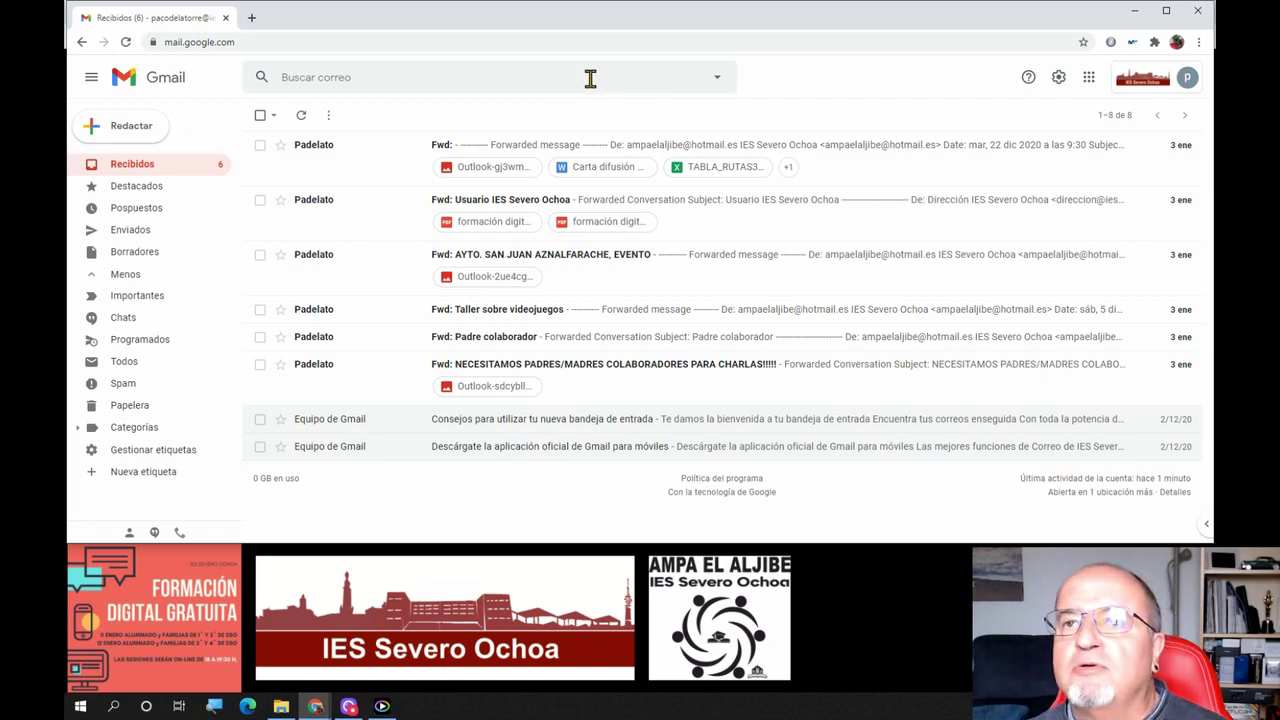
click(719, 88)
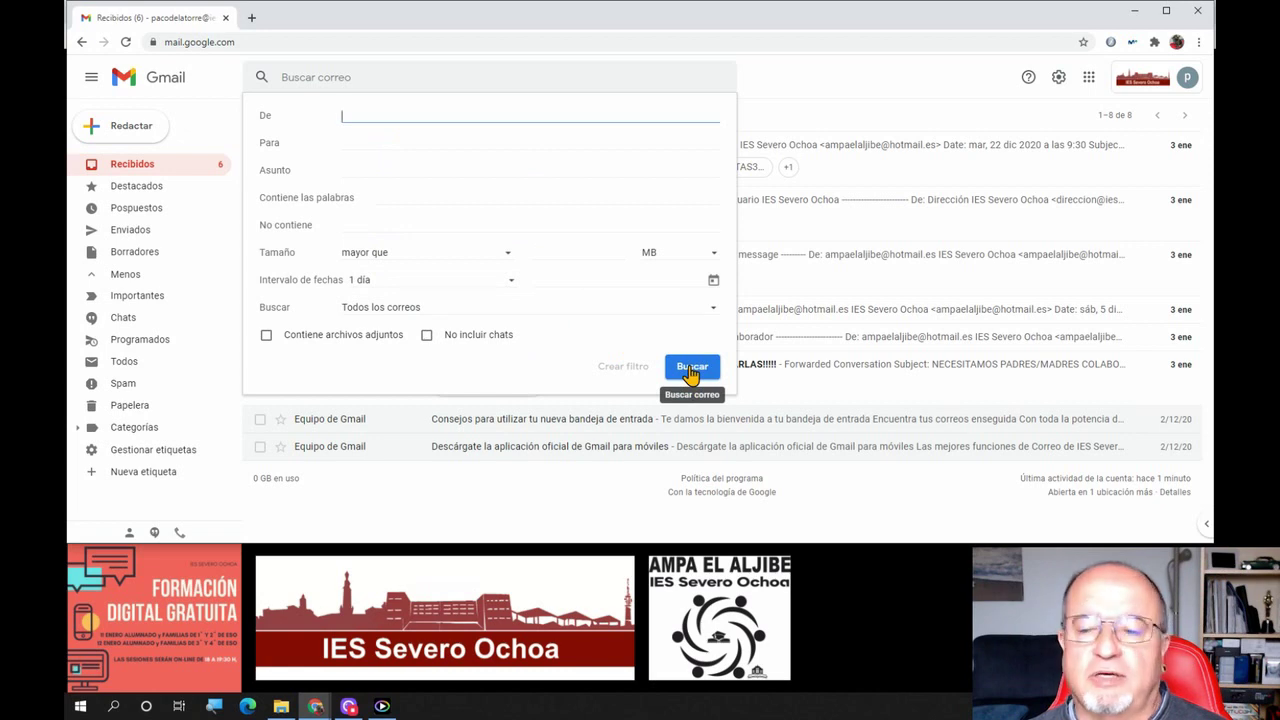
click(814, 89)
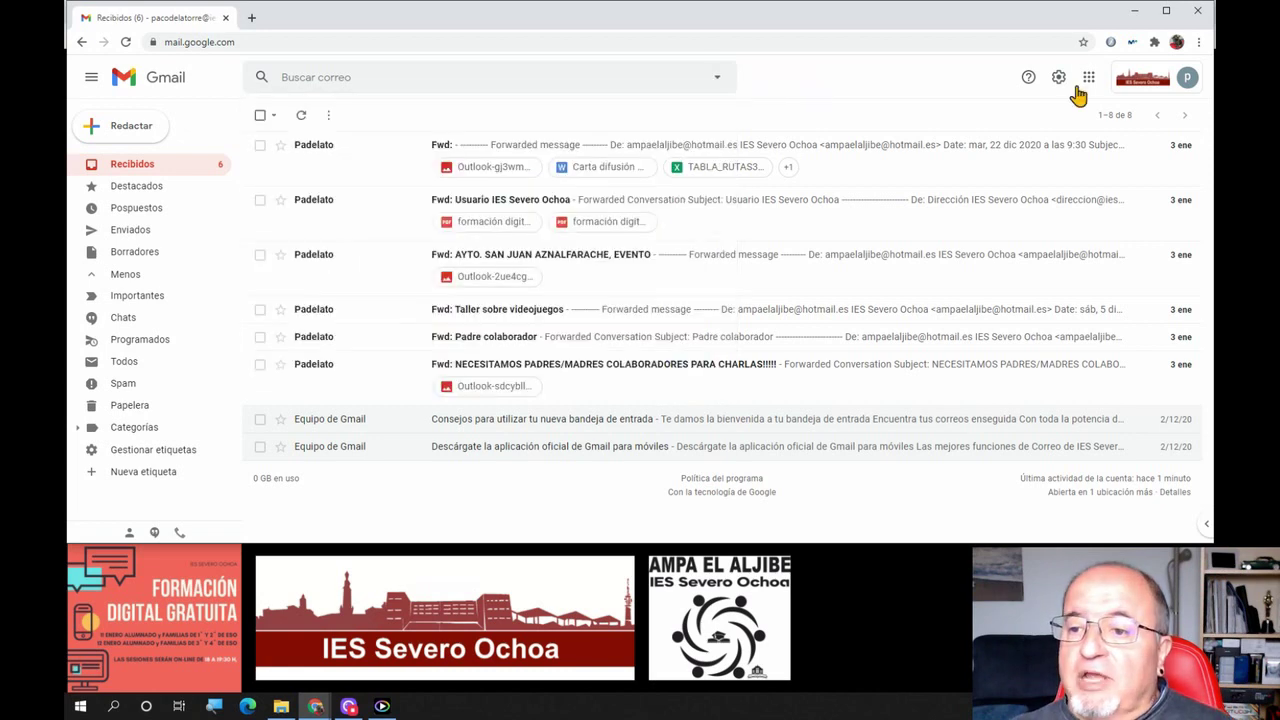
click(1026, 84)
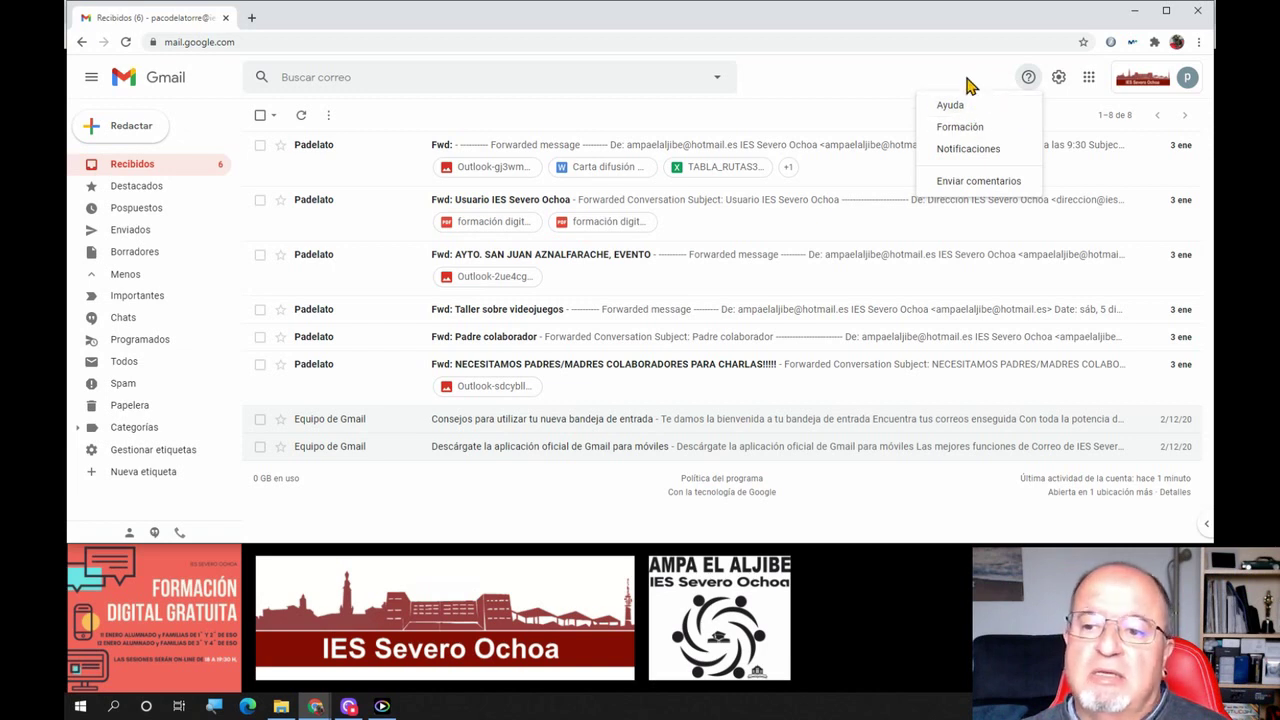
click(968, 86)
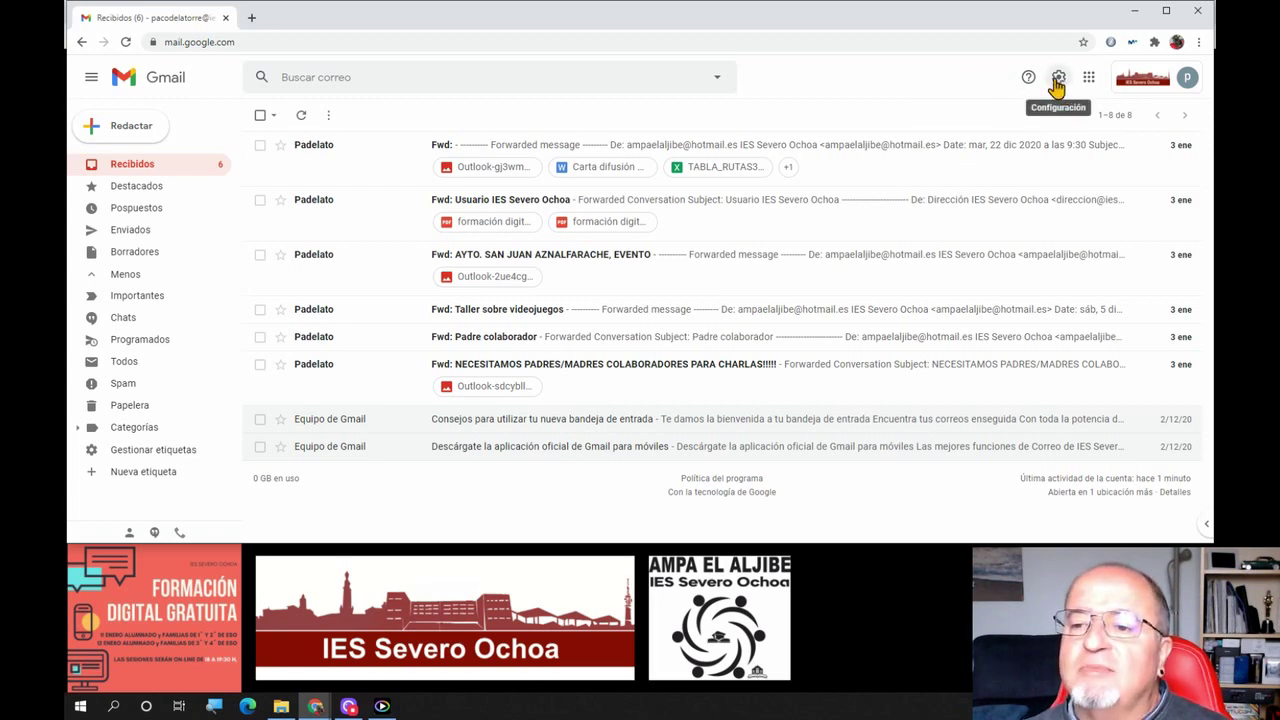
click(1057, 86)
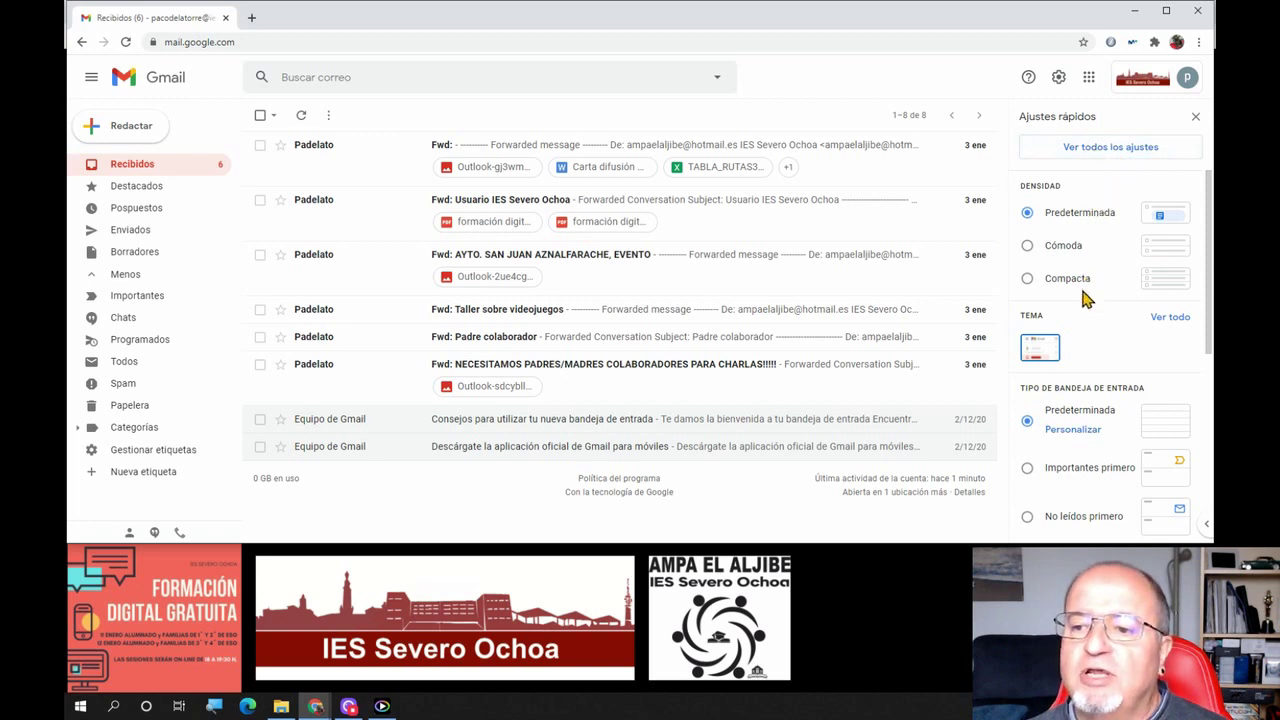
scroll(1105, 318, down, 2)
scroll(1105, 318, down, 4)
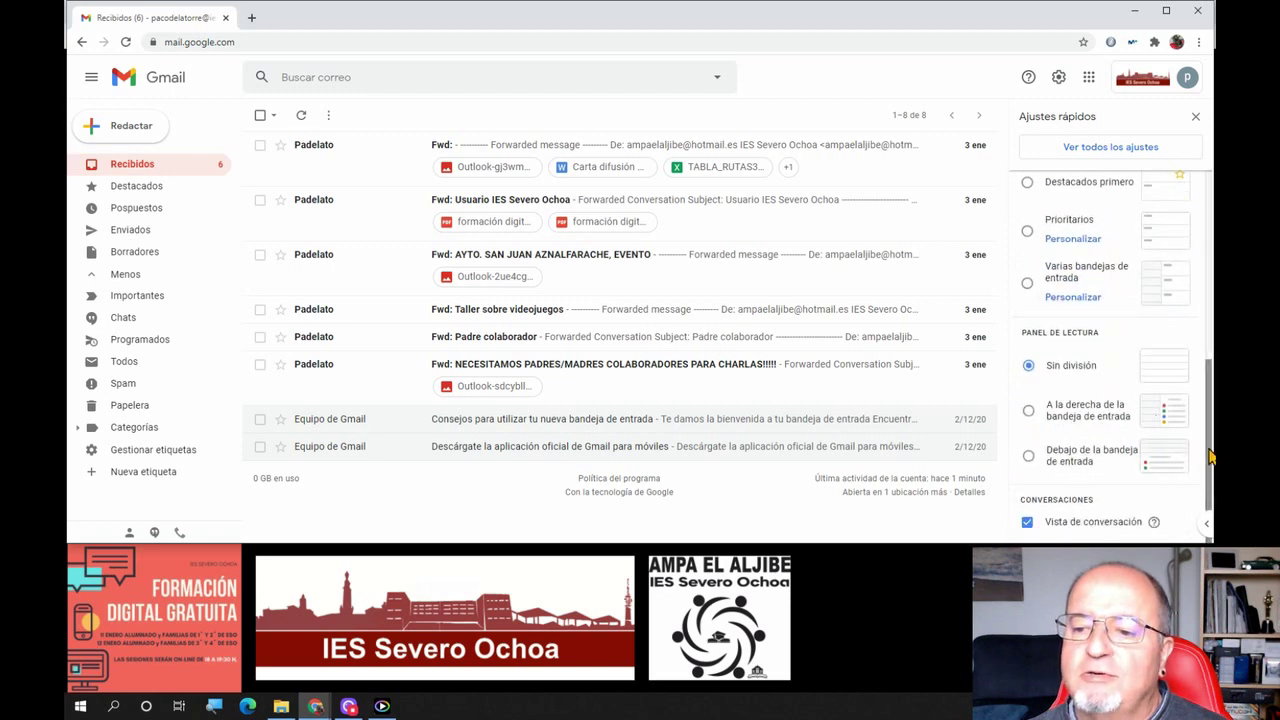
scroll(1210, 520, up, 5)
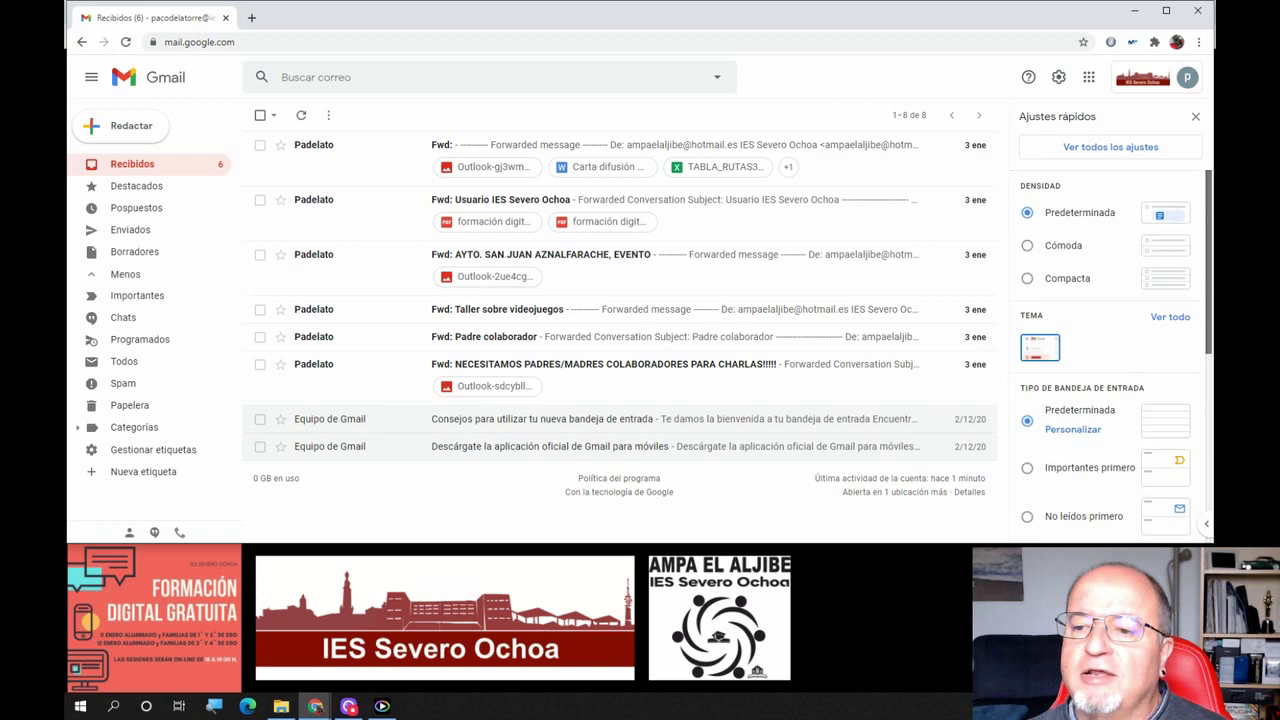
scroll(1110, 350, down, 5)
scroll(1157, 237, up, 5)
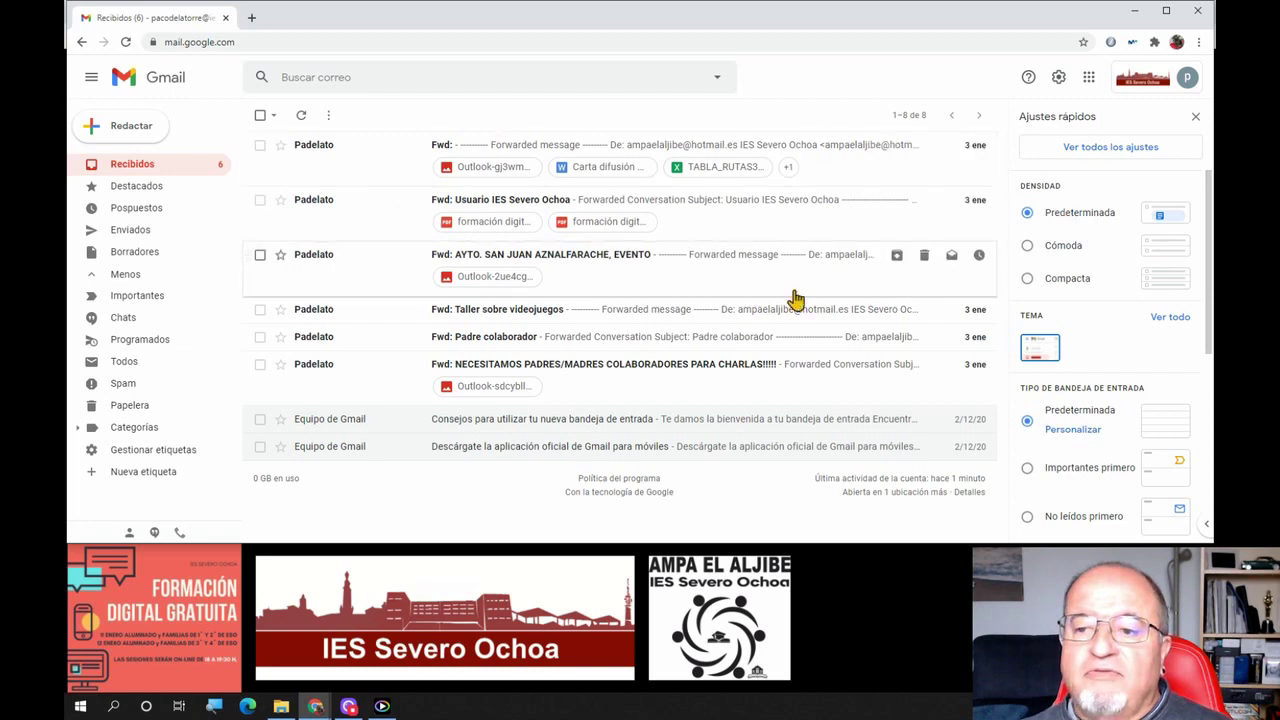
click(1027, 247)
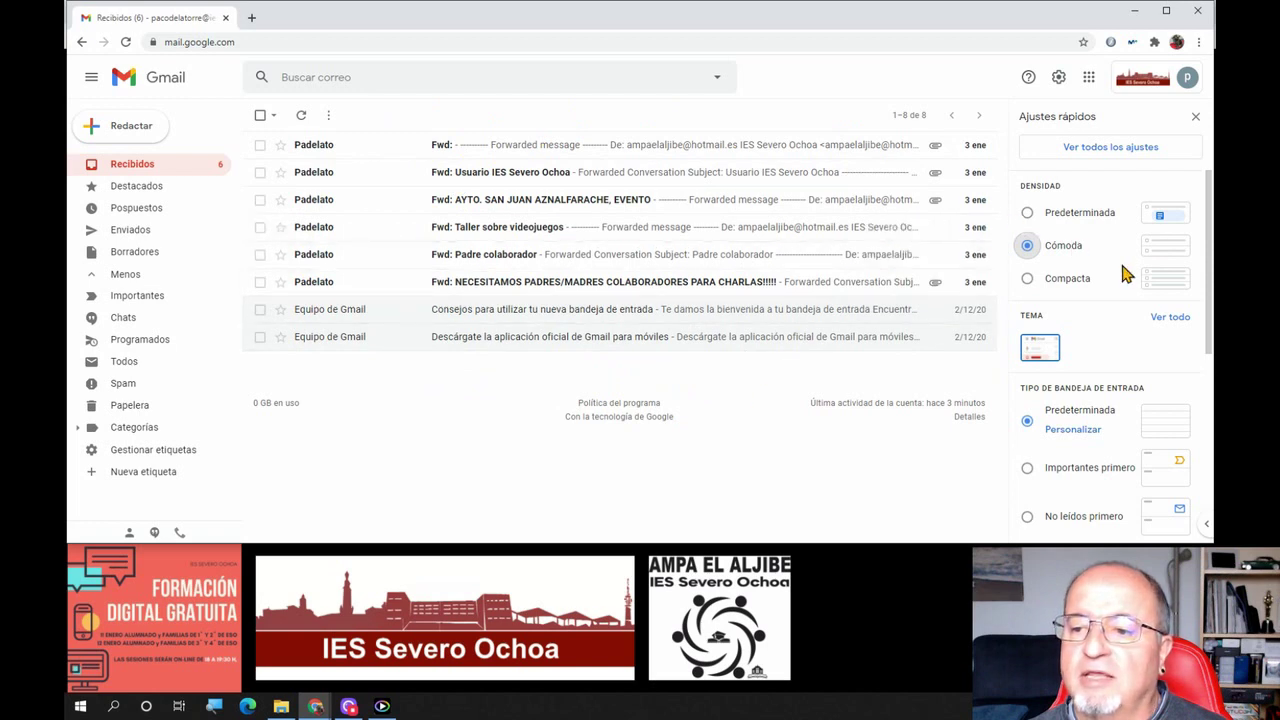
click(1064, 282)
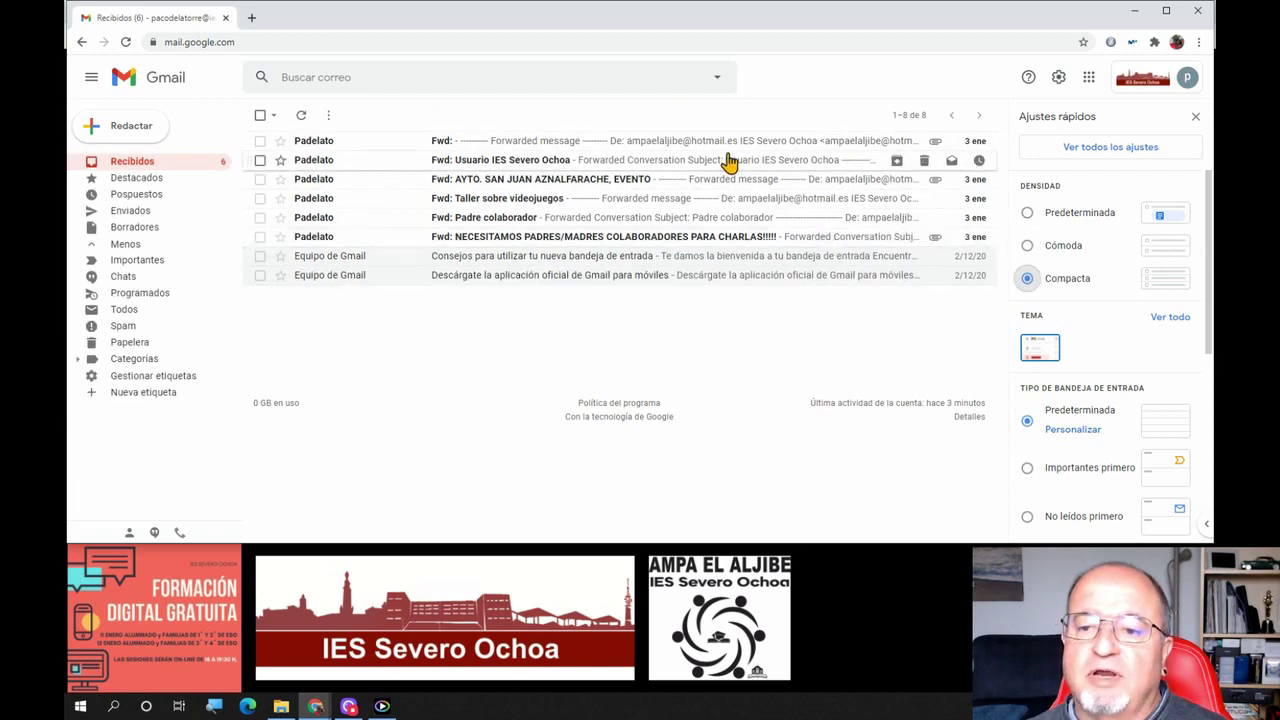
click(1027, 246)
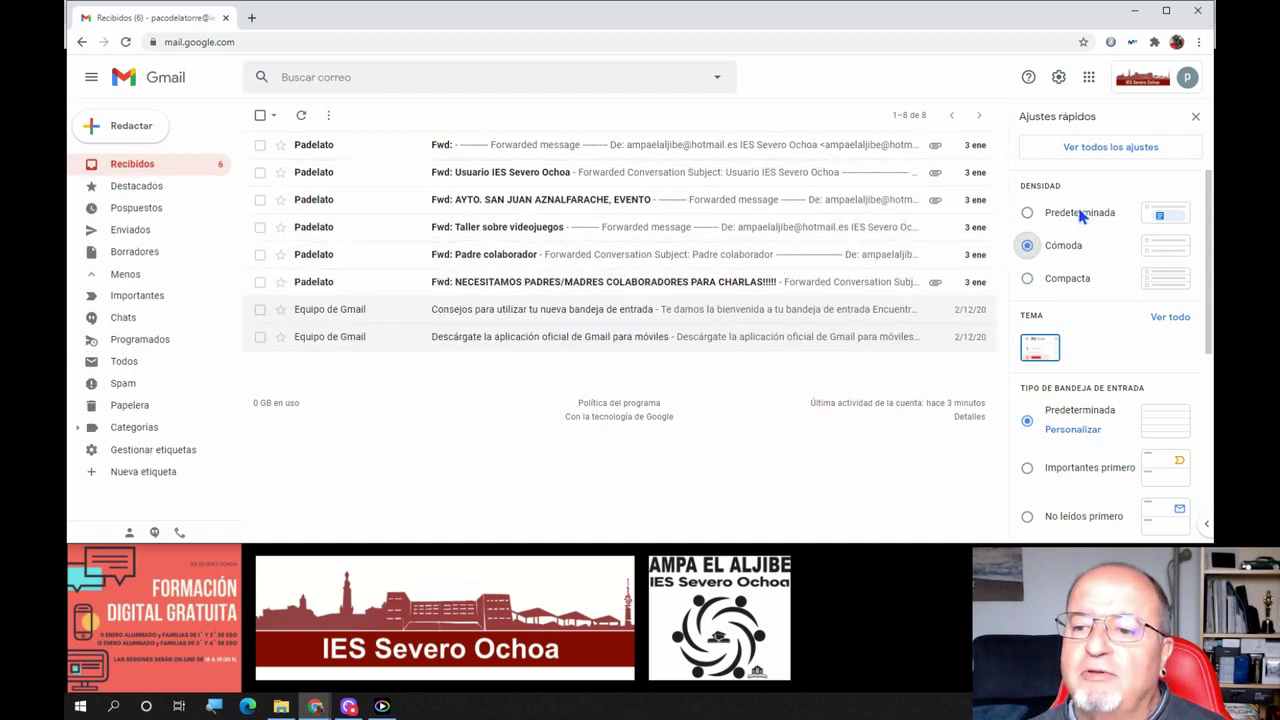
click(1082, 214)
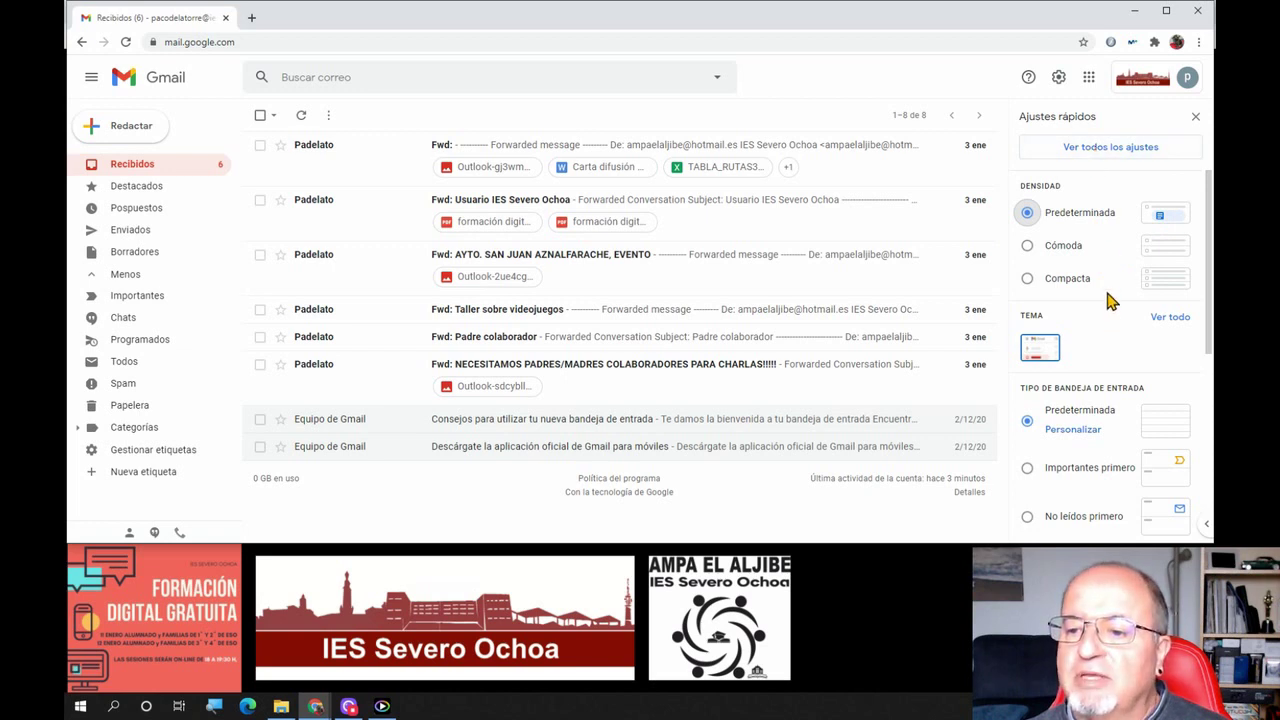
scroll(1110, 300, down, 2)
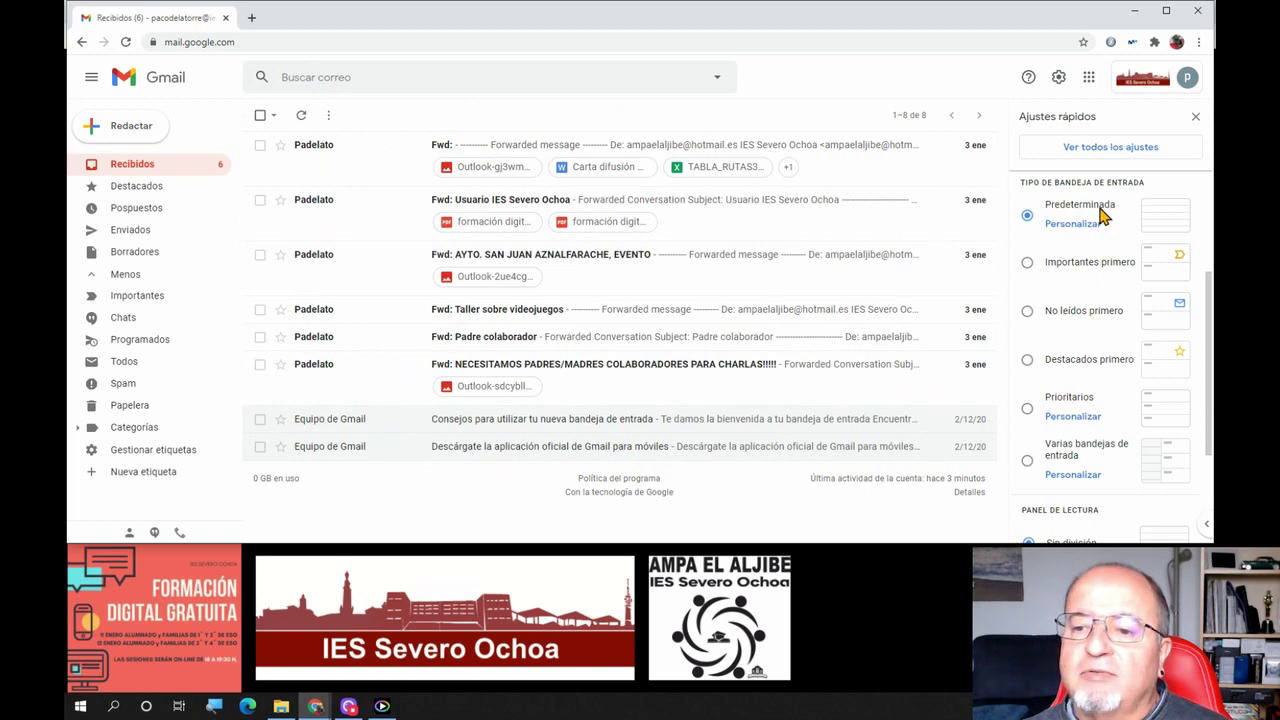
Switch the inbox type to Importantes primero and collapse then re-expand the Importantes section
click(1027, 266)
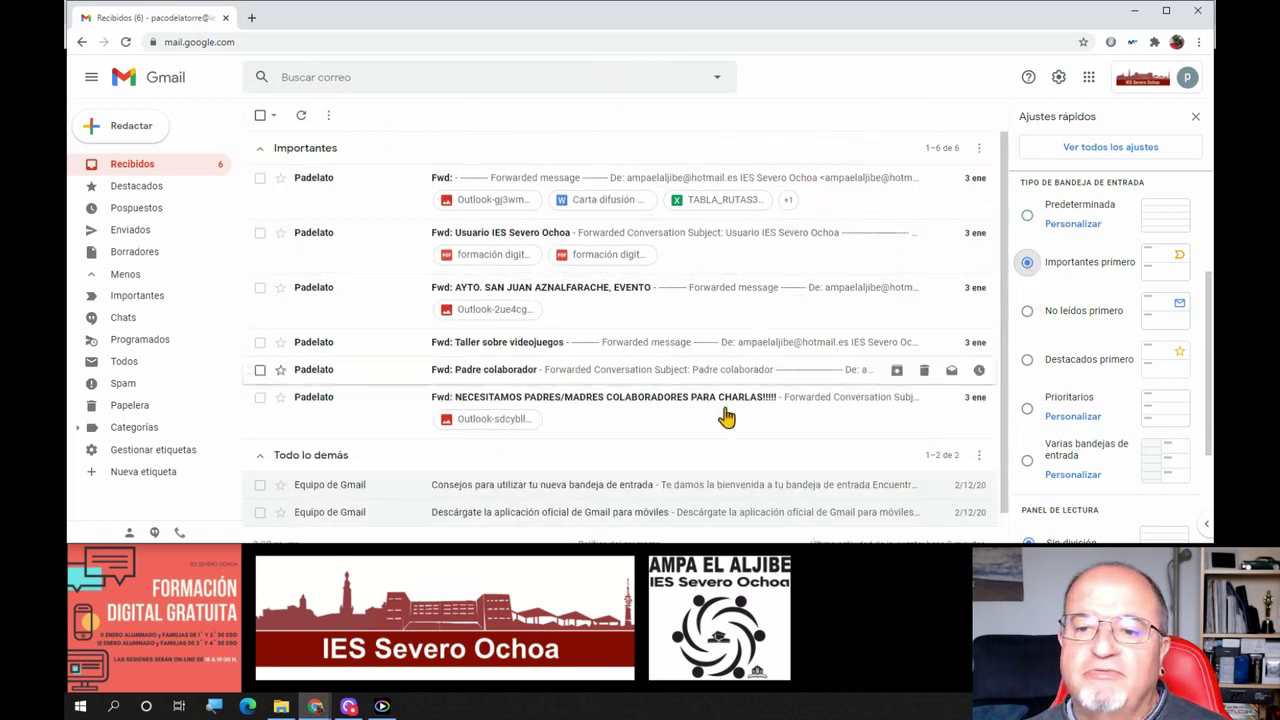
click(288, 155)
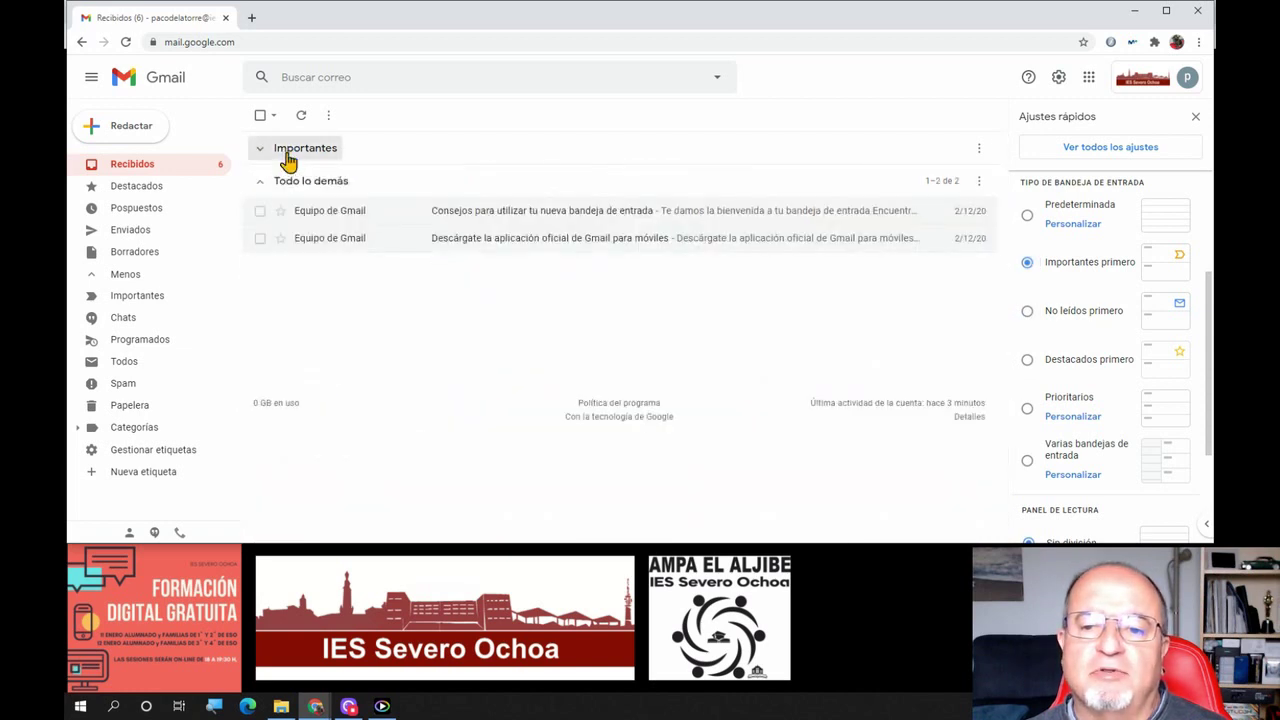
click(288, 155)
right_click(288, 155)
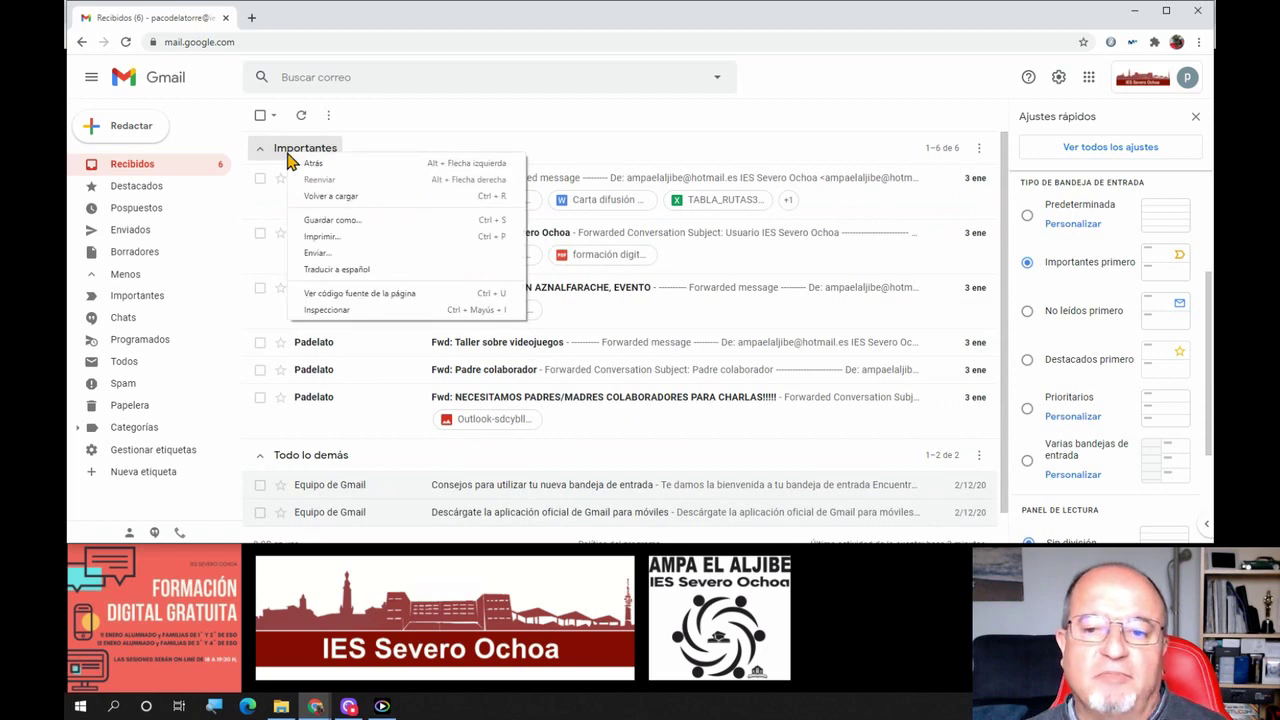
click(647, 163)
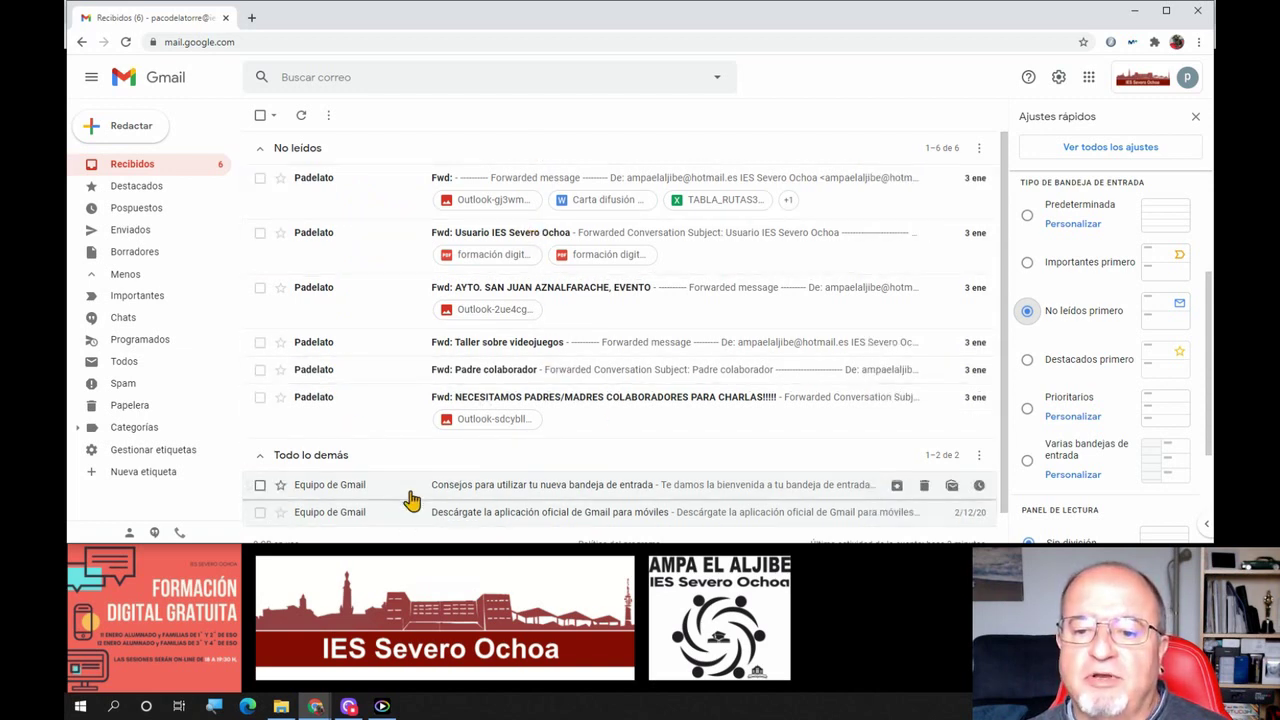
Try the Destacados primero inbox type, then restore Predeterminada with category tabs
click(1027, 359)
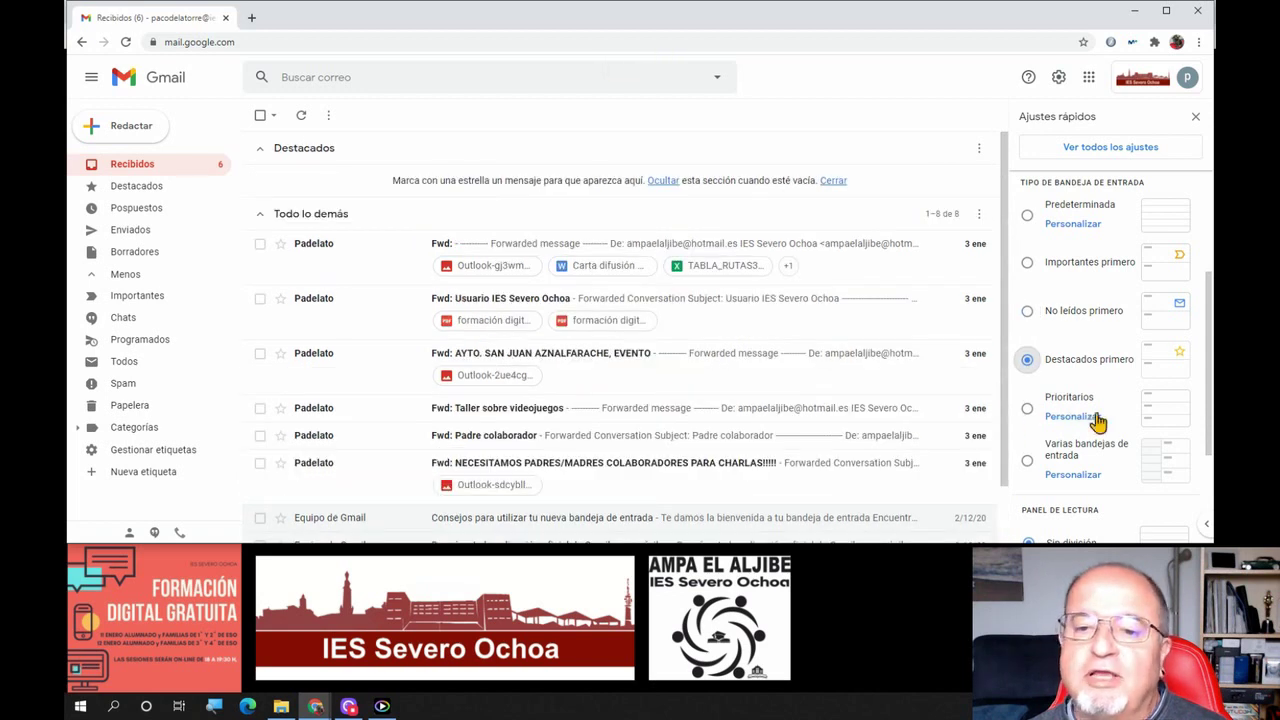
scroll(1100, 421, down, 2)
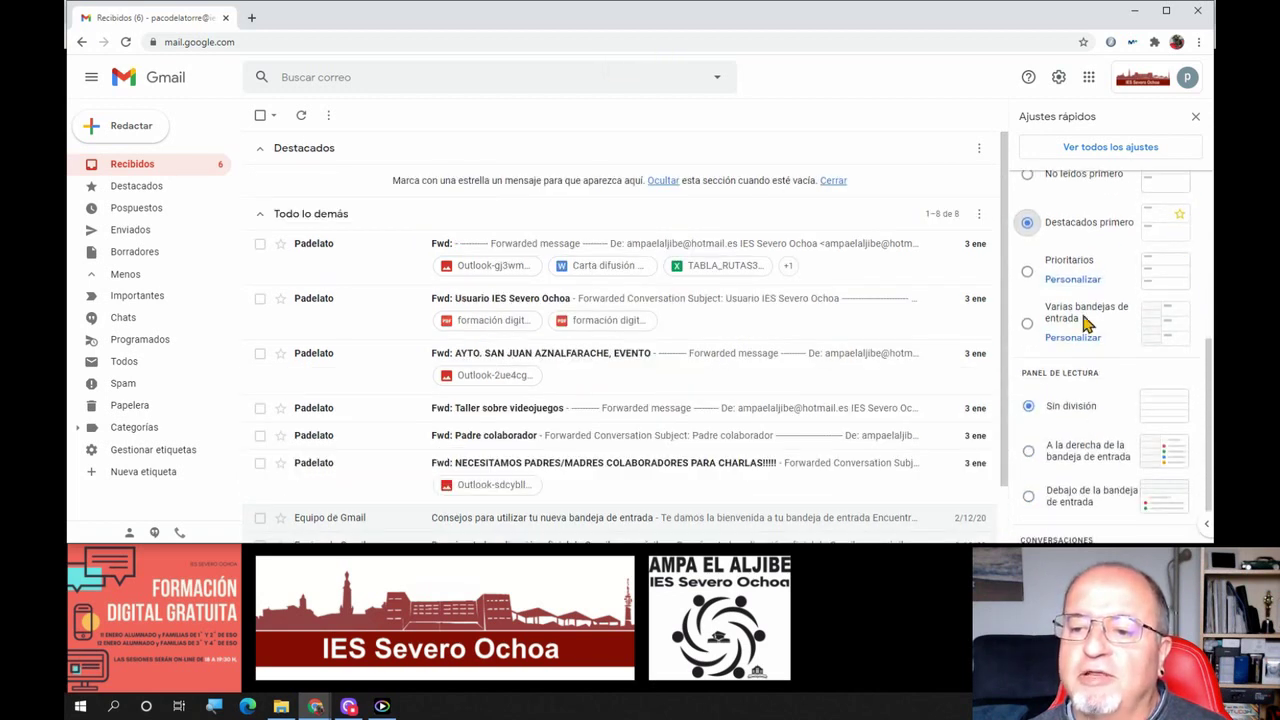
scroll(1086, 330, up, 3)
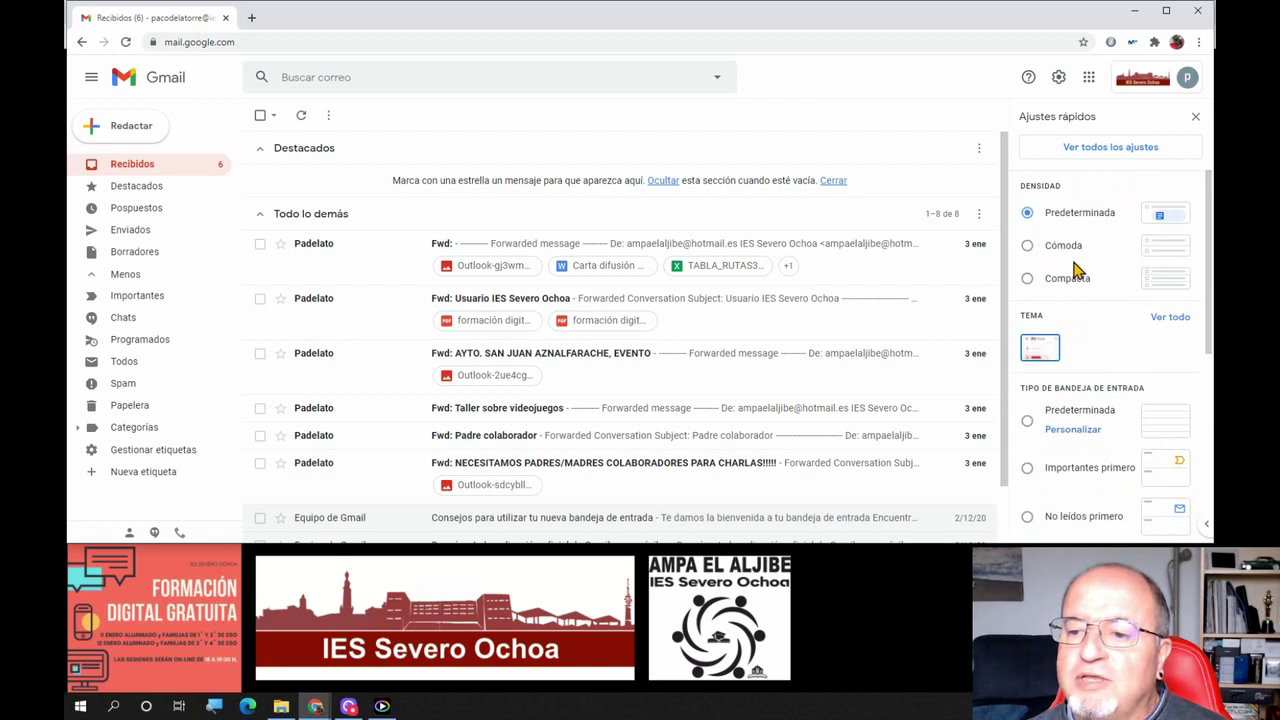
click(1025, 421)
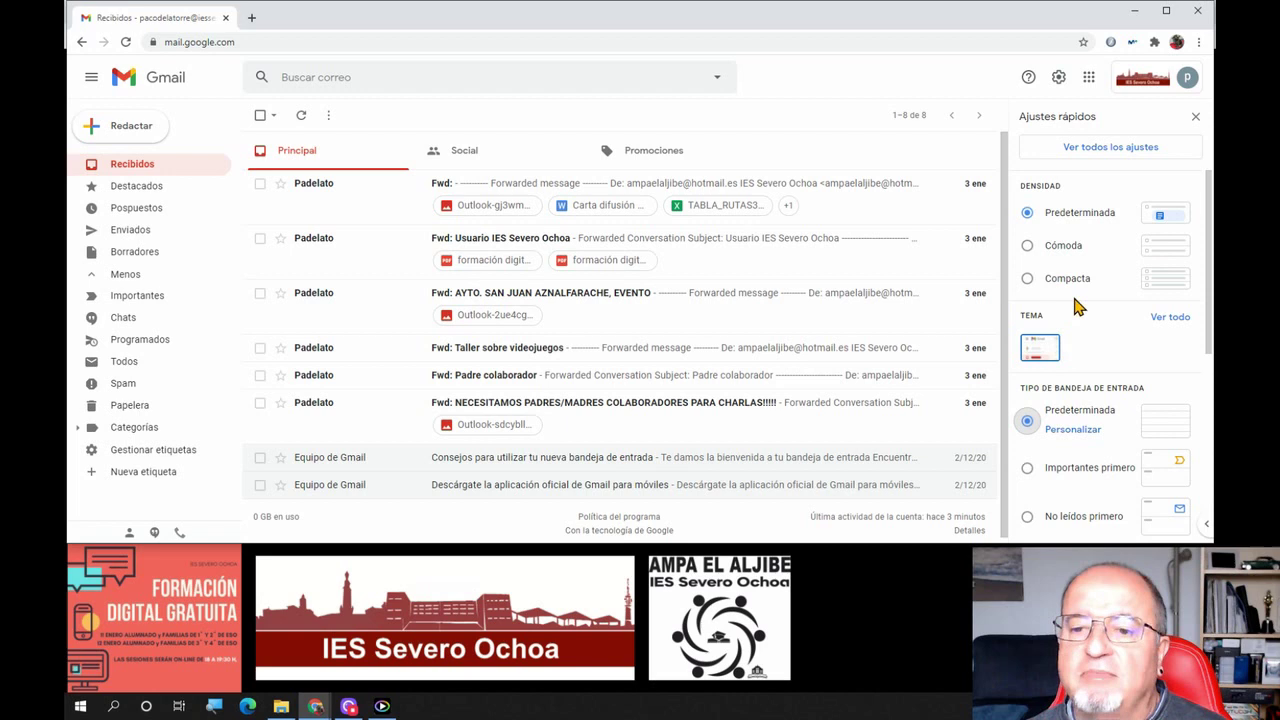
View the empty Promociones tab, then return to the Principal tab
scroll(1078, 308, down, 4)
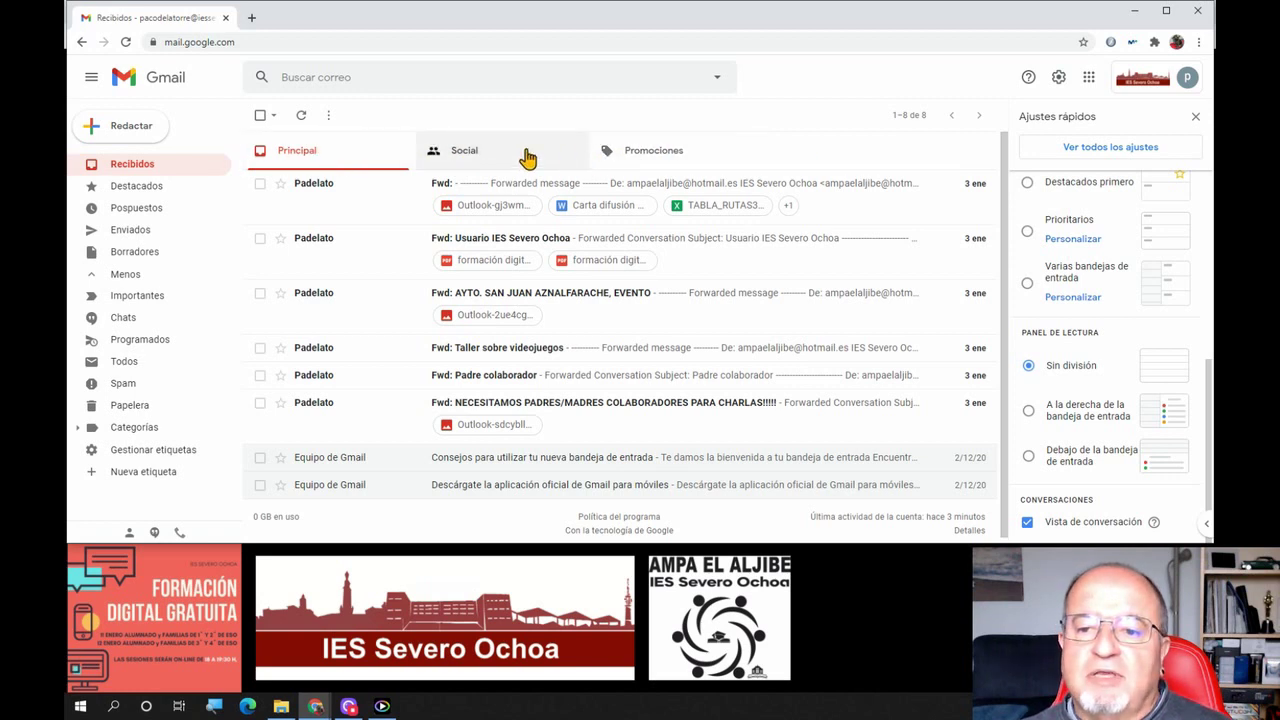
click(640, 160)
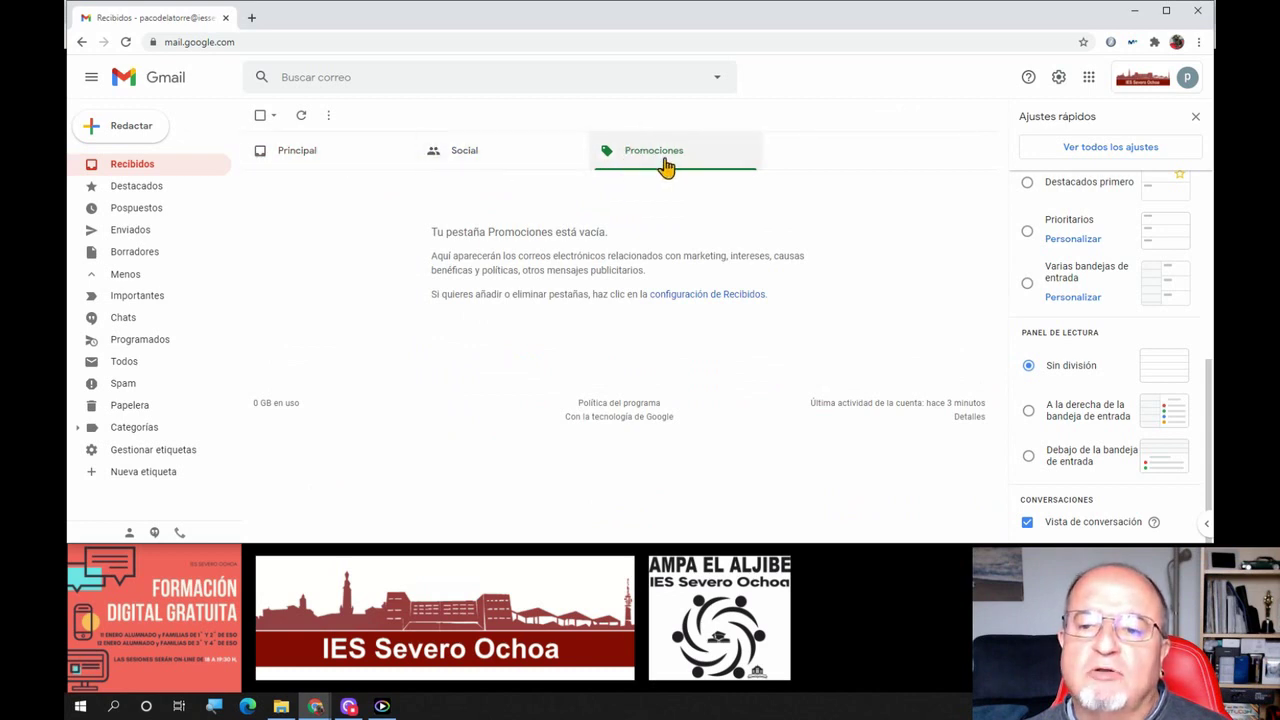
click(335, 160)
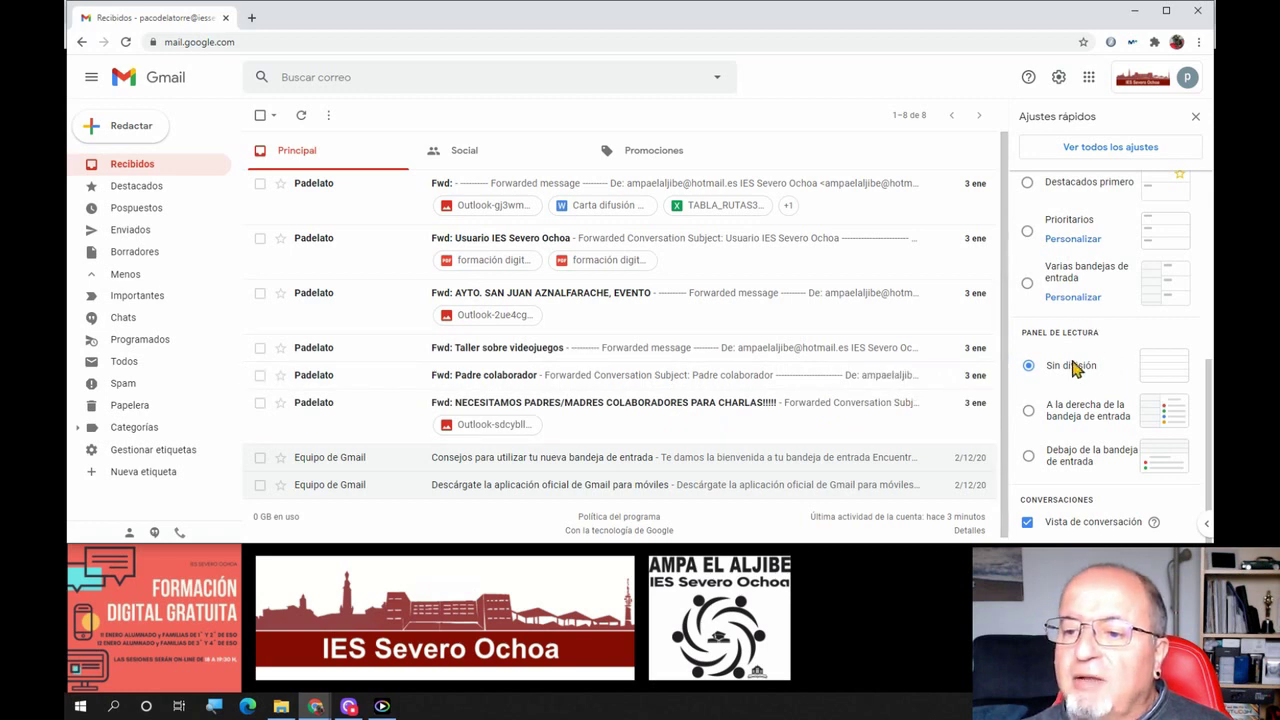
Put the reading pane right of the inbox, reload Gmail, and preview three emails ending with the welcome tips
click(1029, 412)
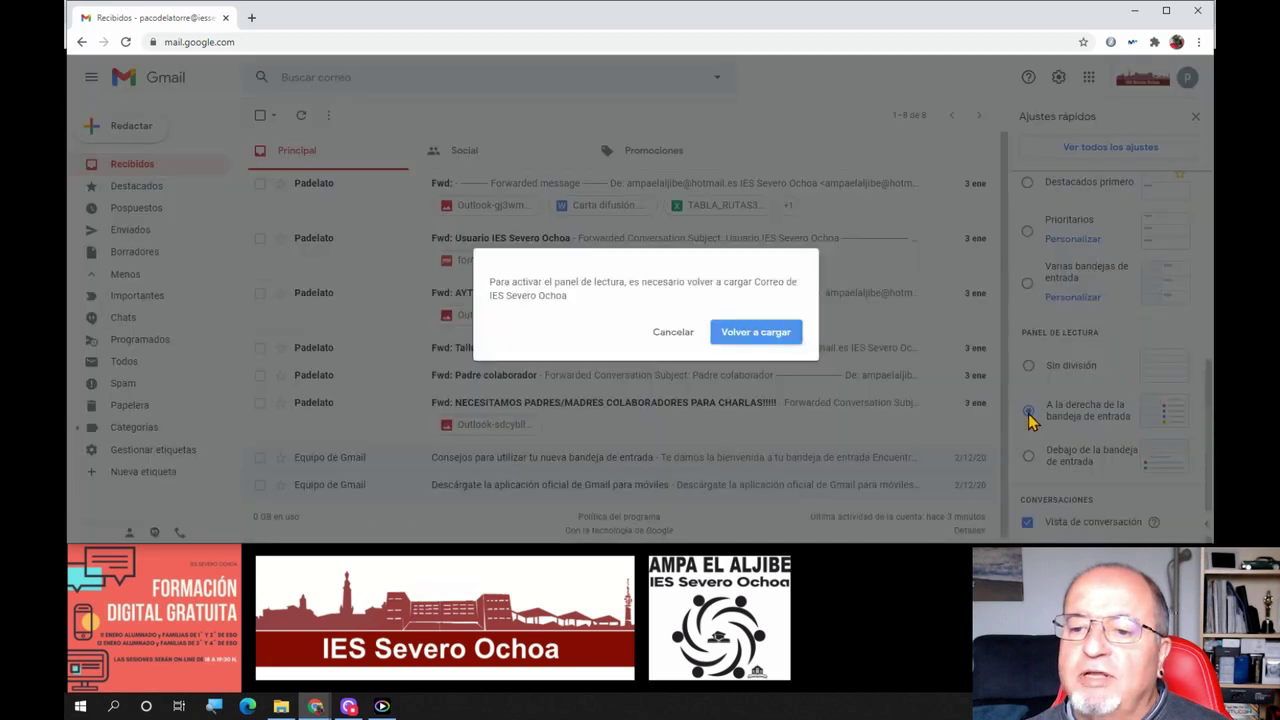
click(748, 338)
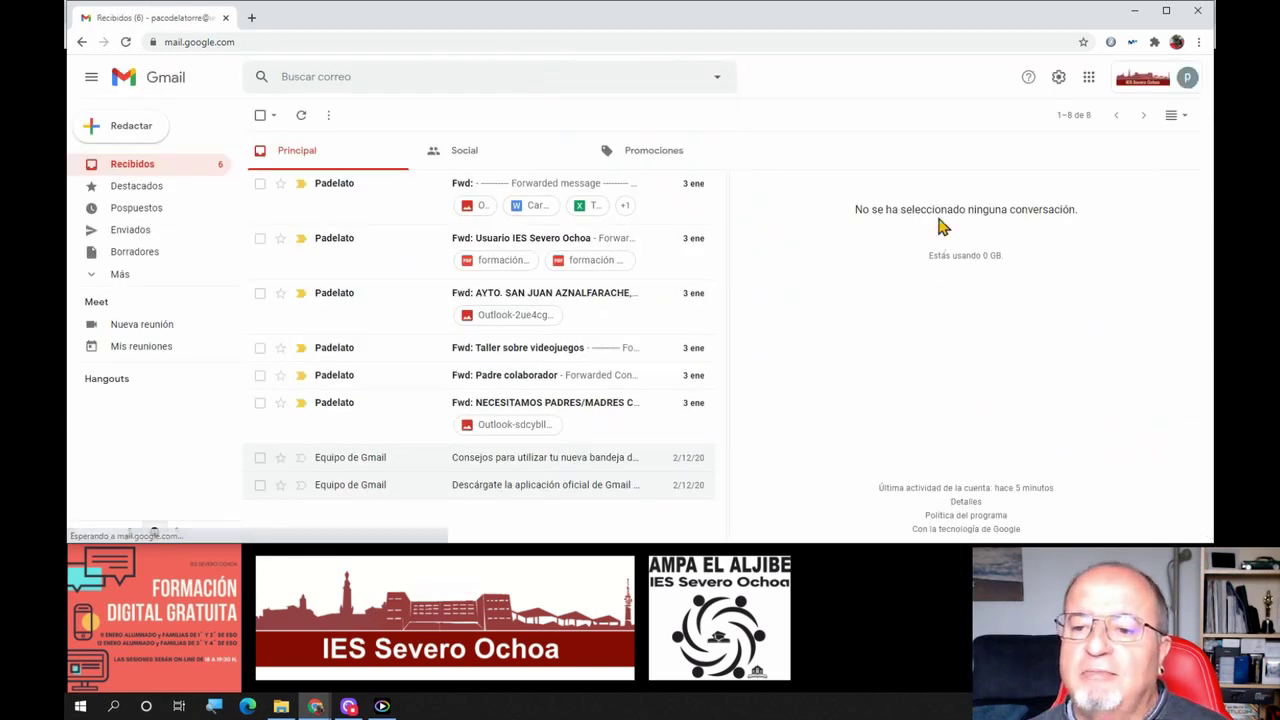
click(372, 204)
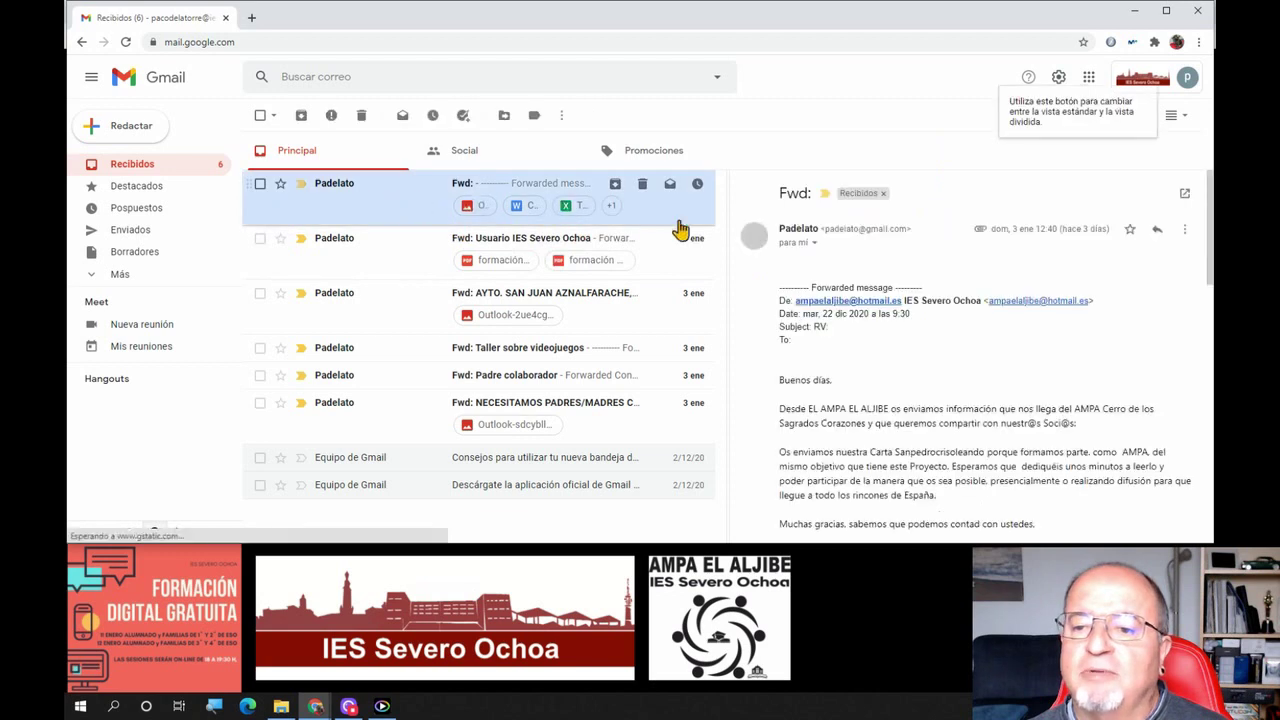
click(400, 271)
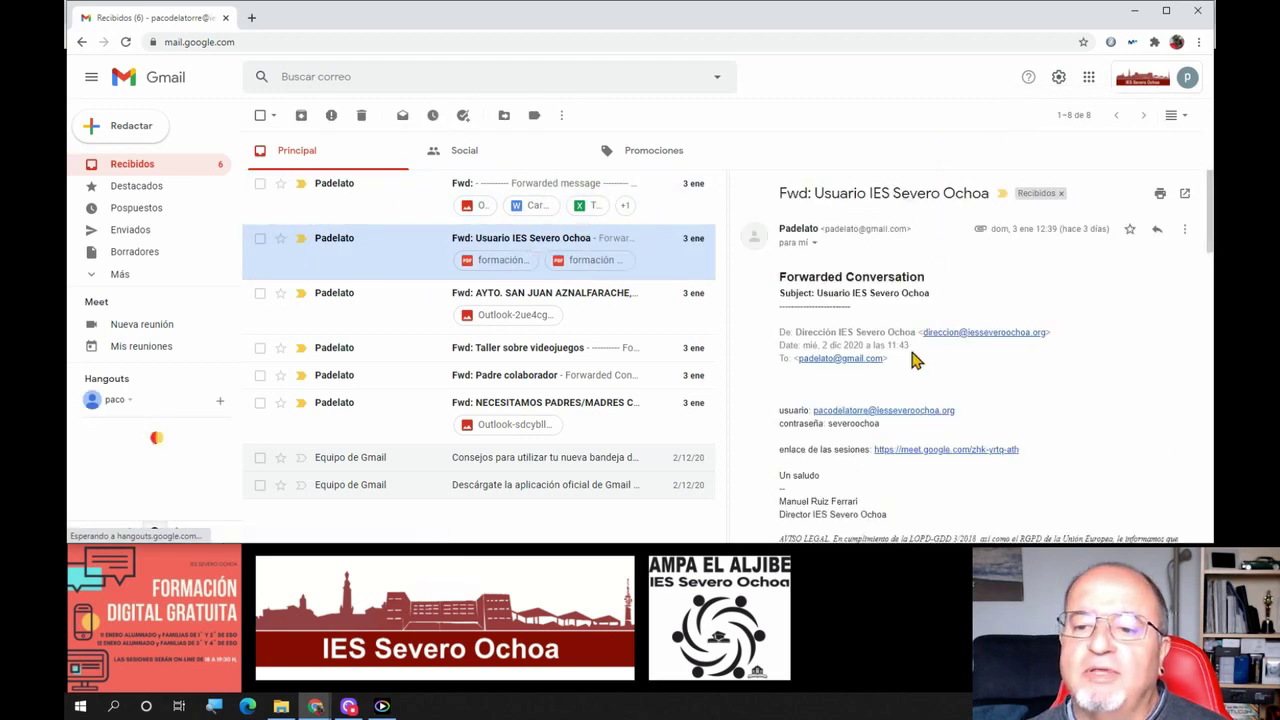
click(495, 467)
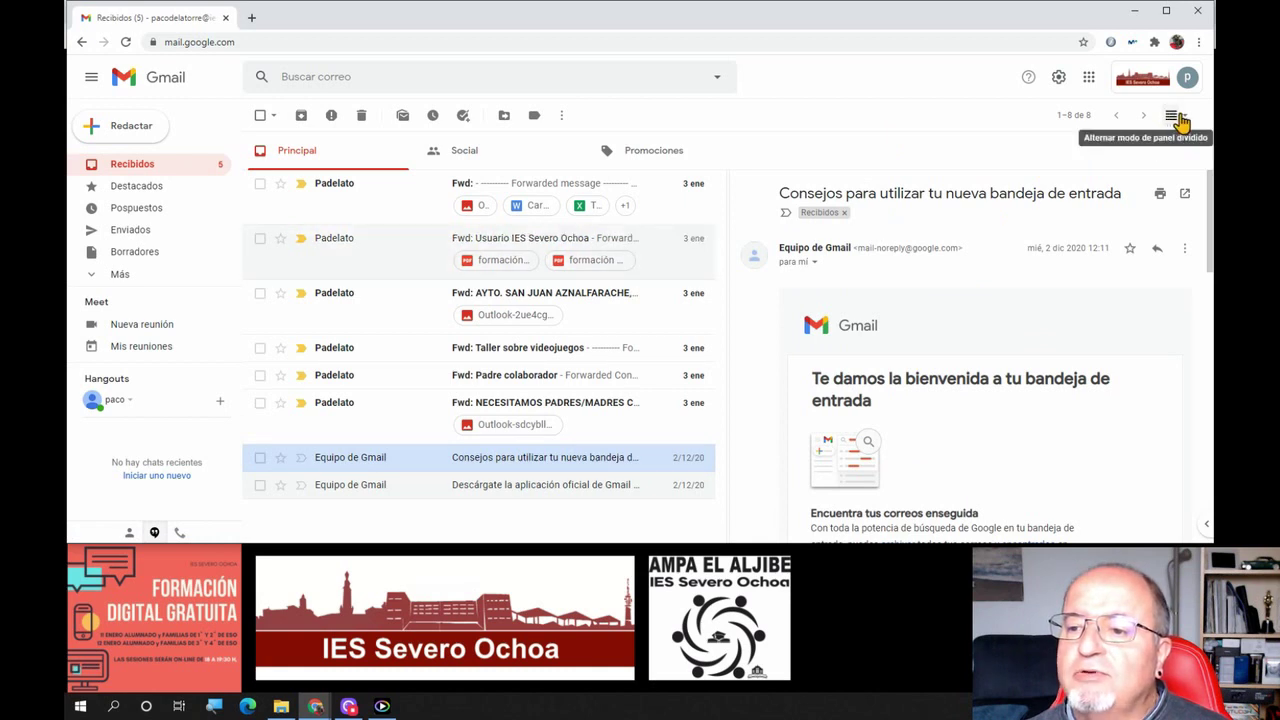
Toggle split pane off and on, then choose División horizontal to place the pane below
click(1172, 116)
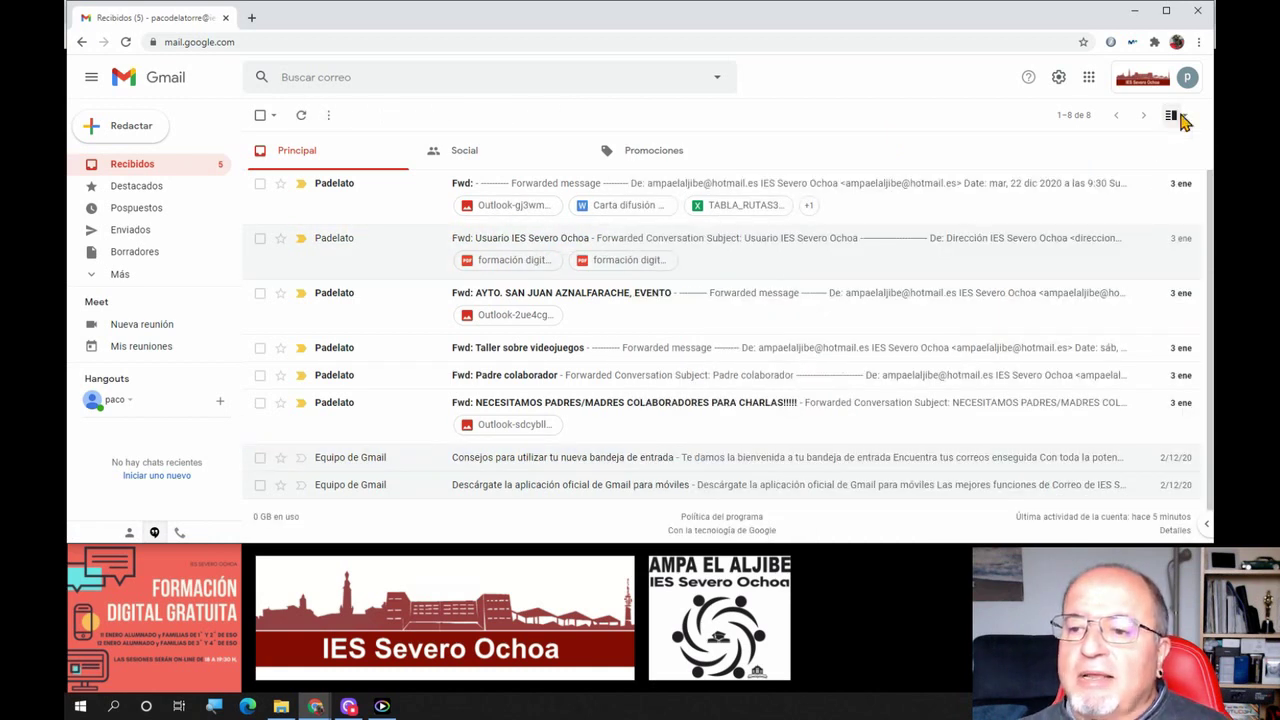
click(1176, 116)
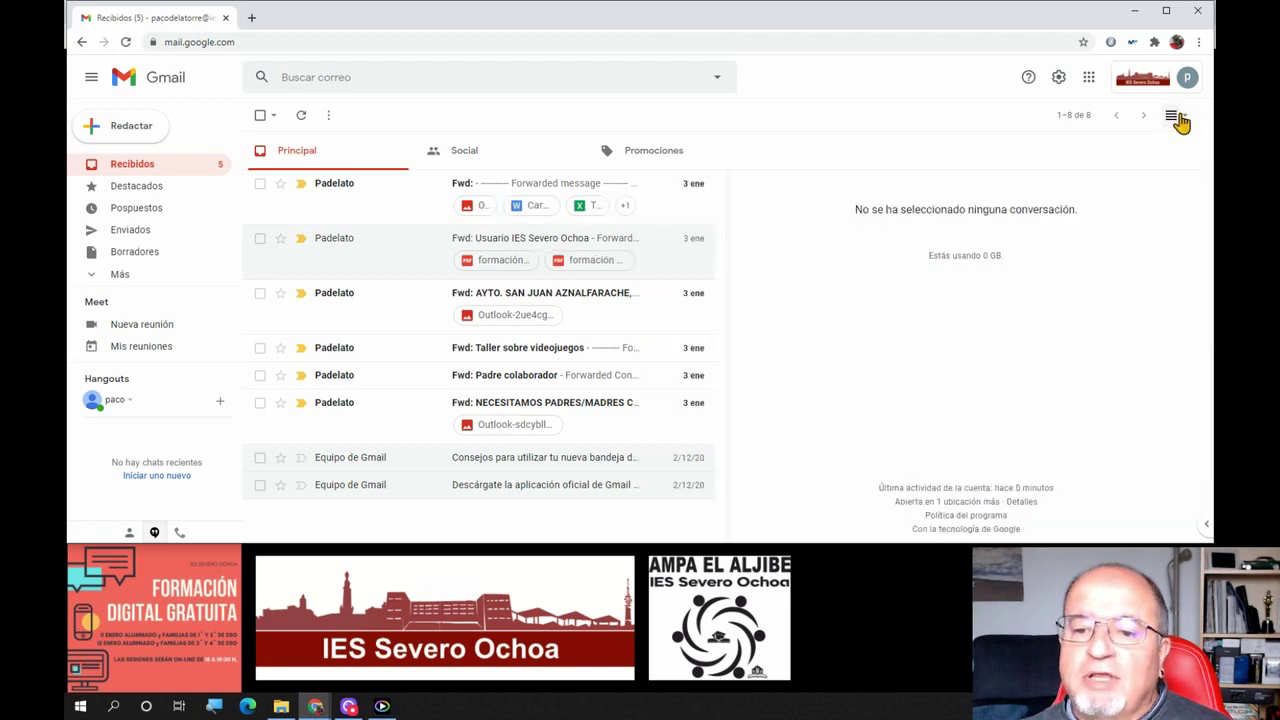
click(1185, 117)
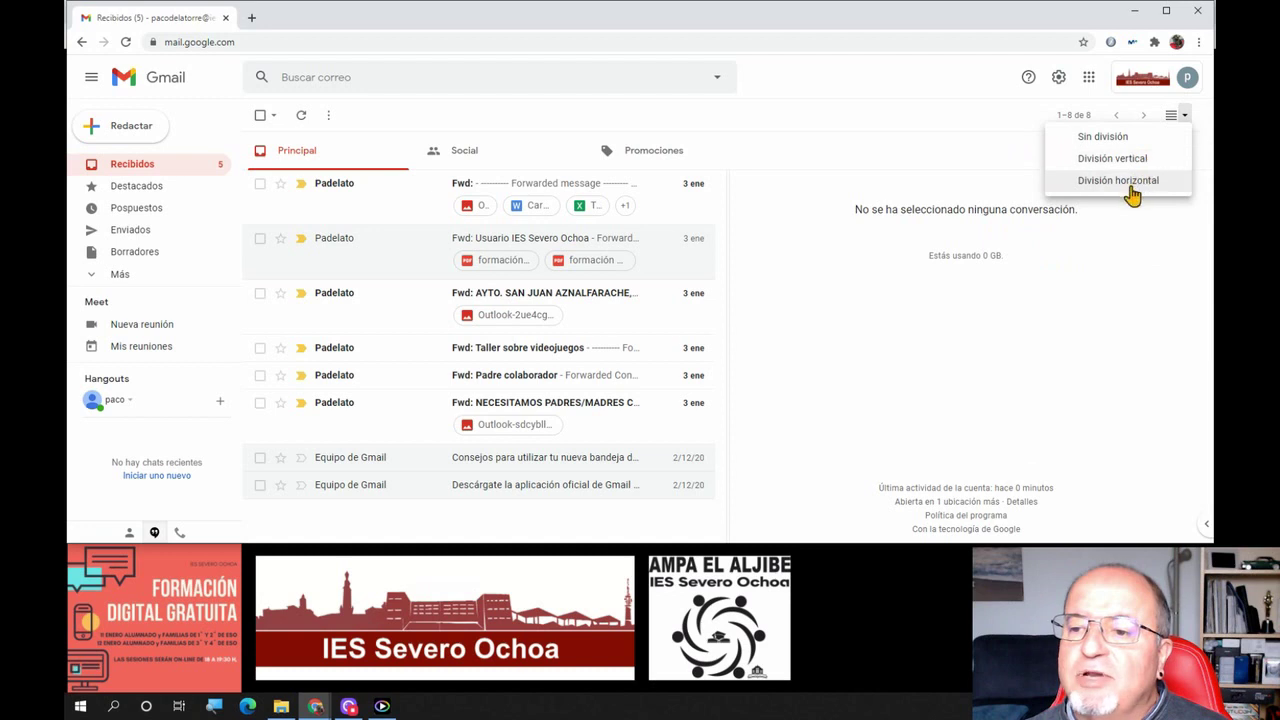
click(1134, 183)
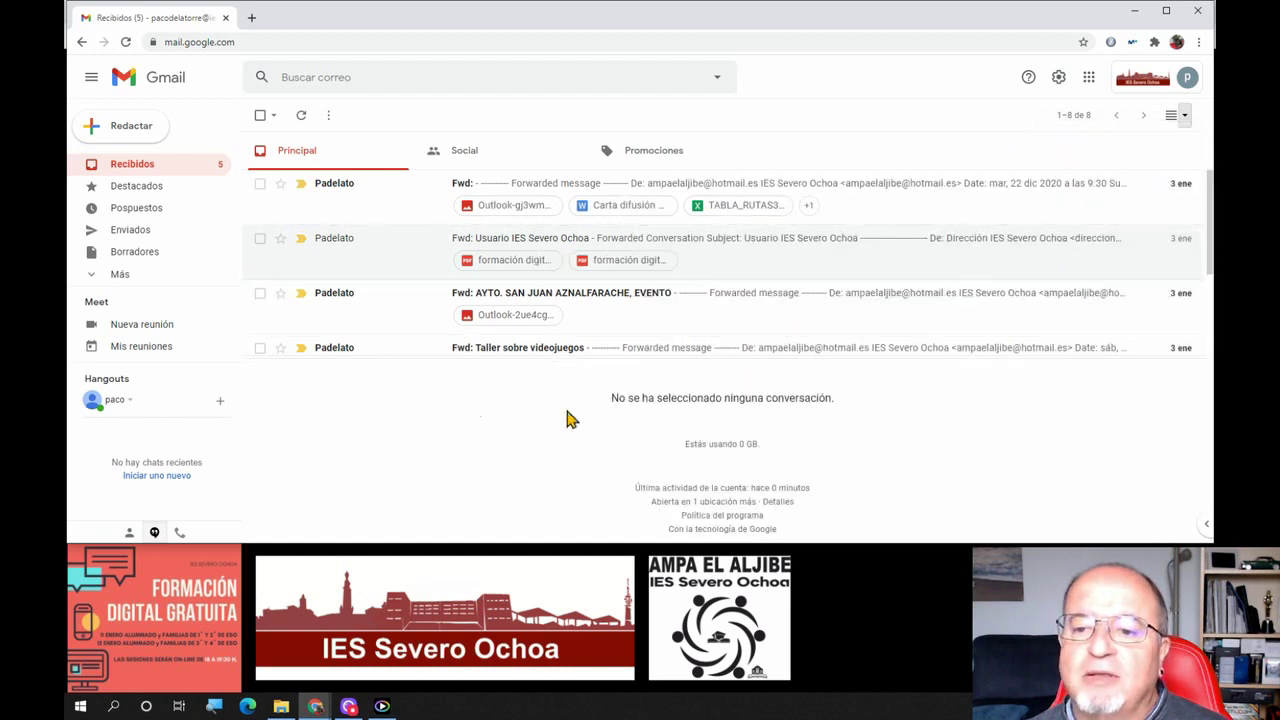
Preview the AYTO event, IES Severo Ochoa and first forwarded emails below, then turn split pane off
click(580, 297)
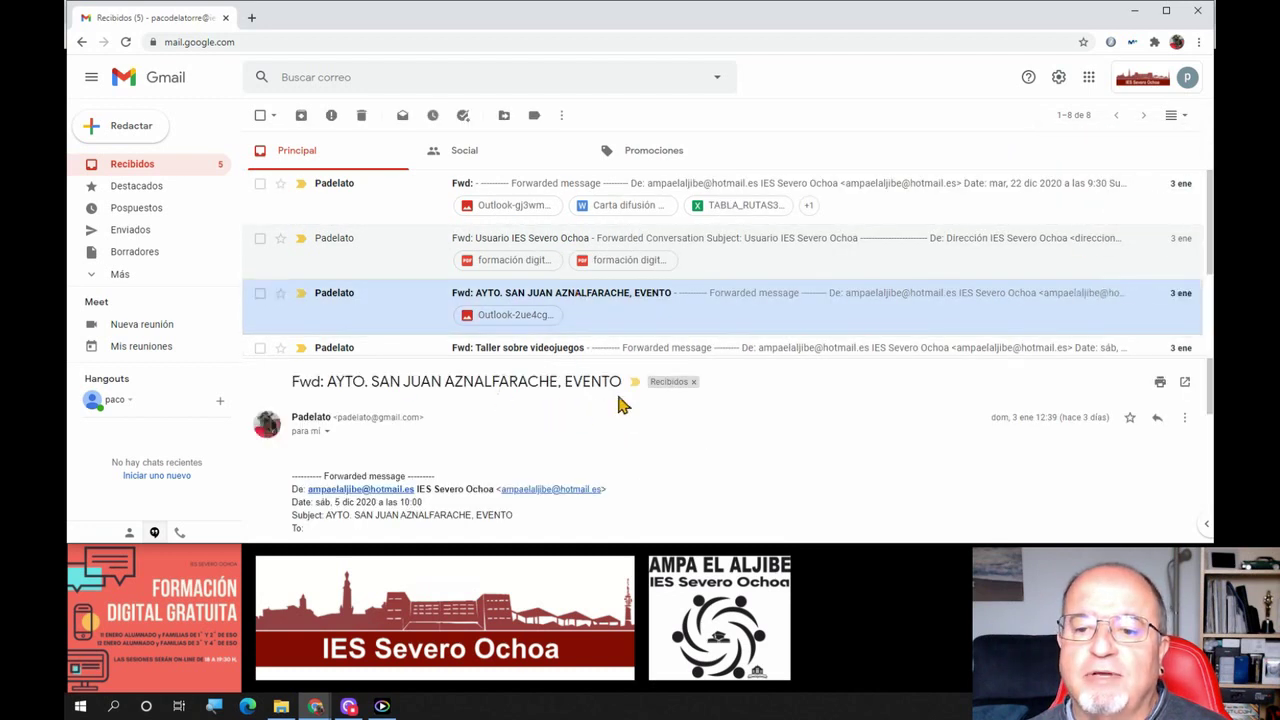
click(510, 259)
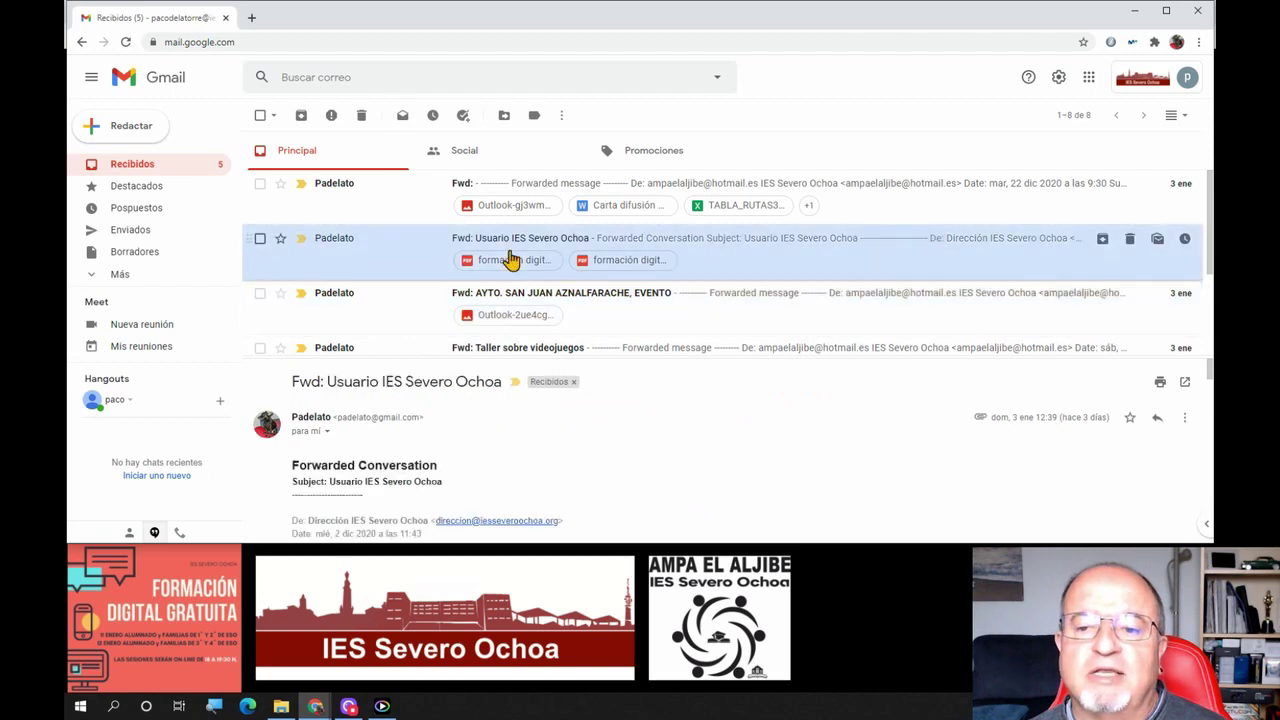
click(537, 198)
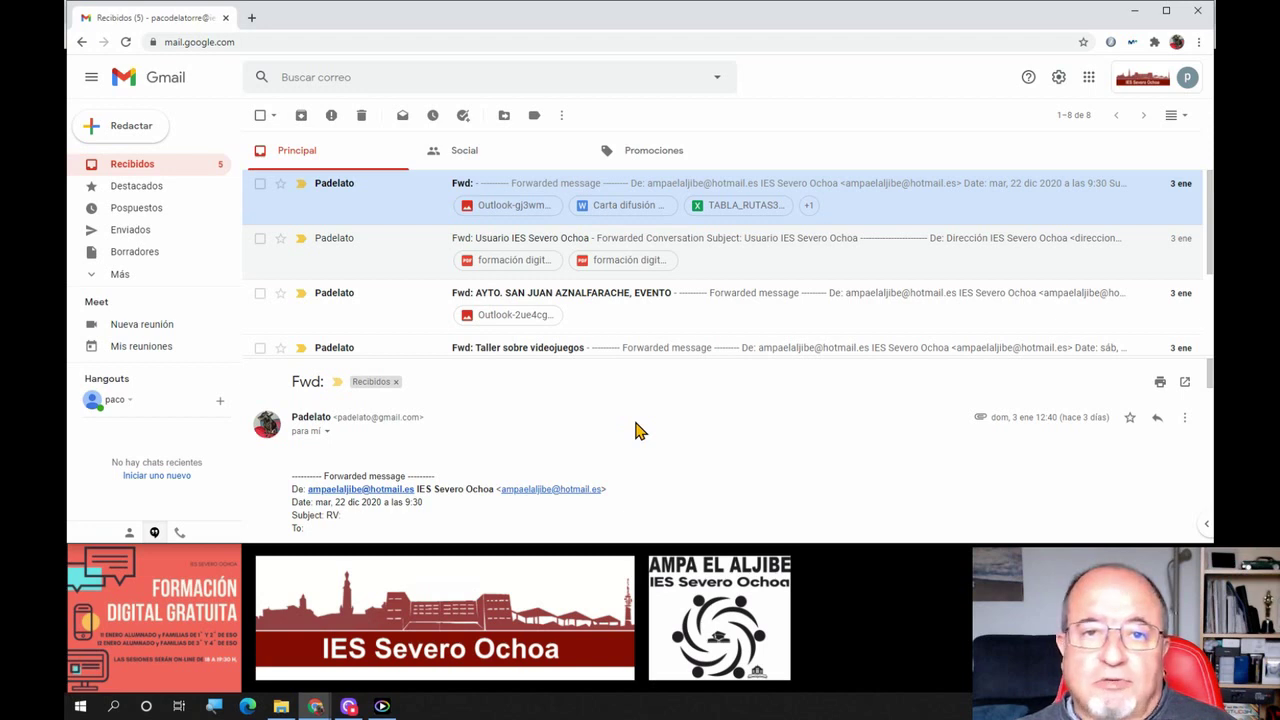
click(1175, 119)
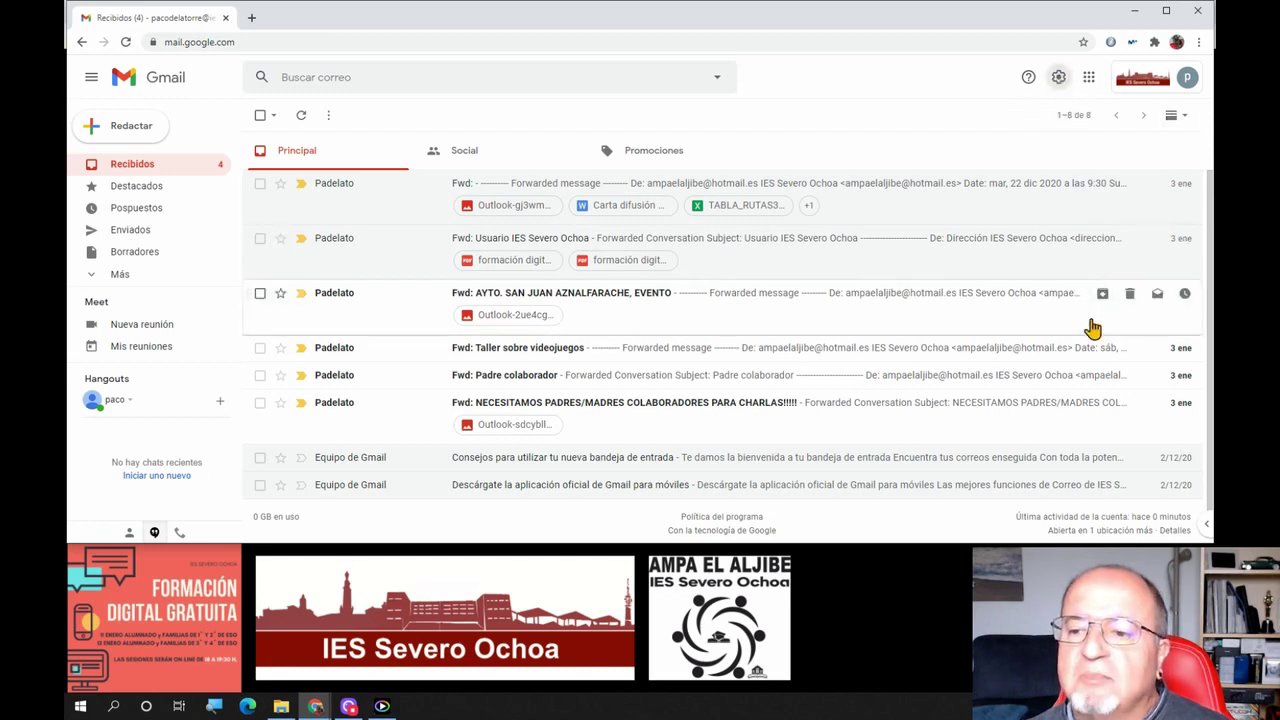
Scroll the quick settings panel down to the Panel de lectura and Conversaciones options
scroll(1095, 328, down, 5)
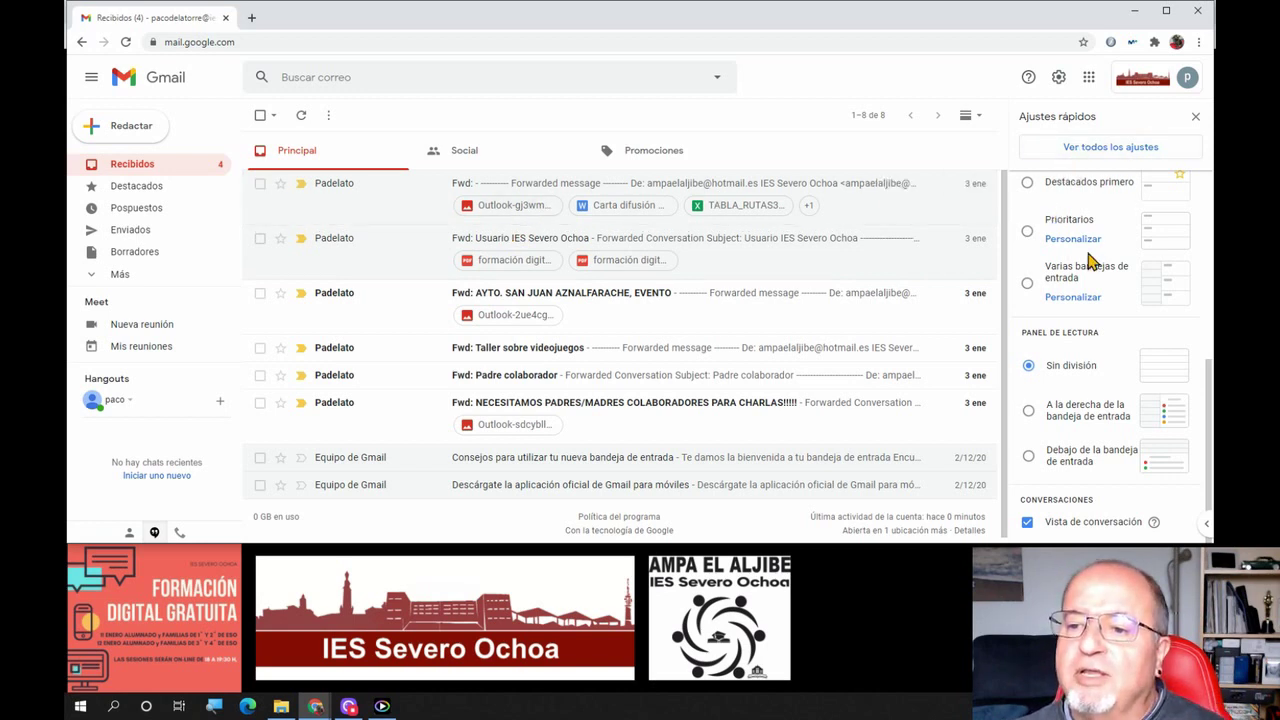
Uncheck Vista de conversación in Ajustes rápidos and reload Gmail to apply it
scroll(1088, 258, up, 4)
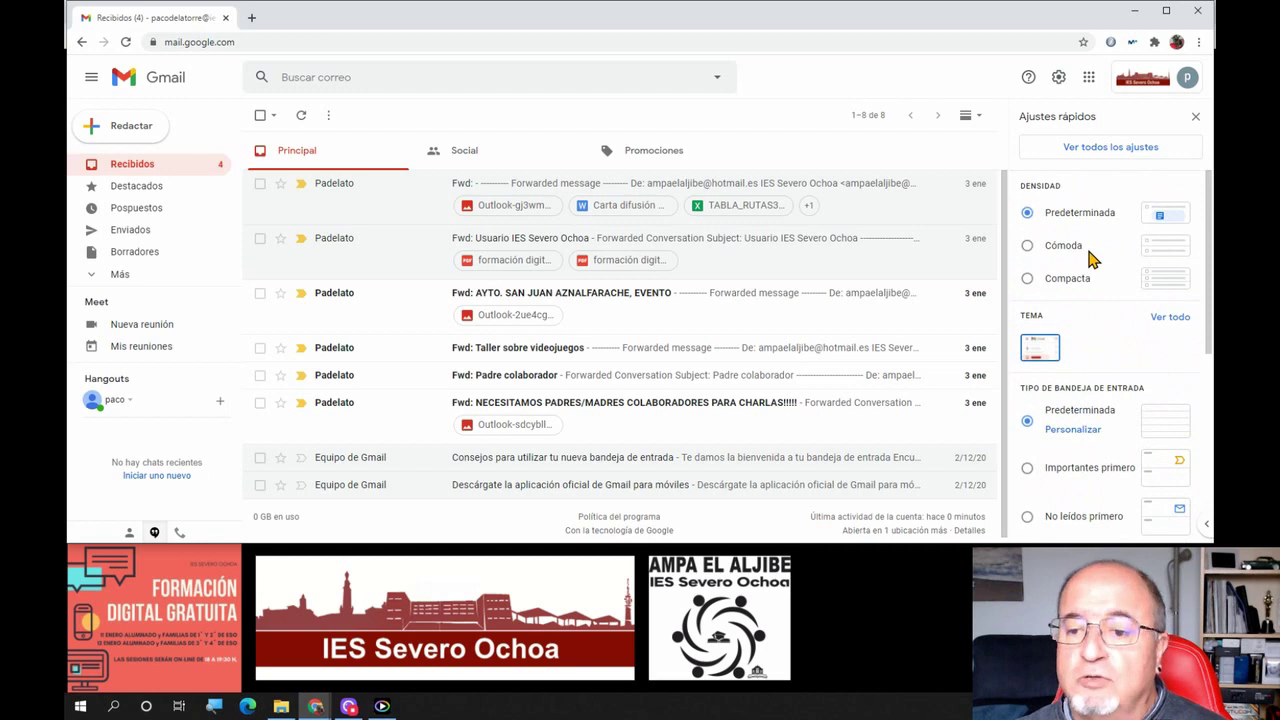
scroll(1088, 258, down, 4)
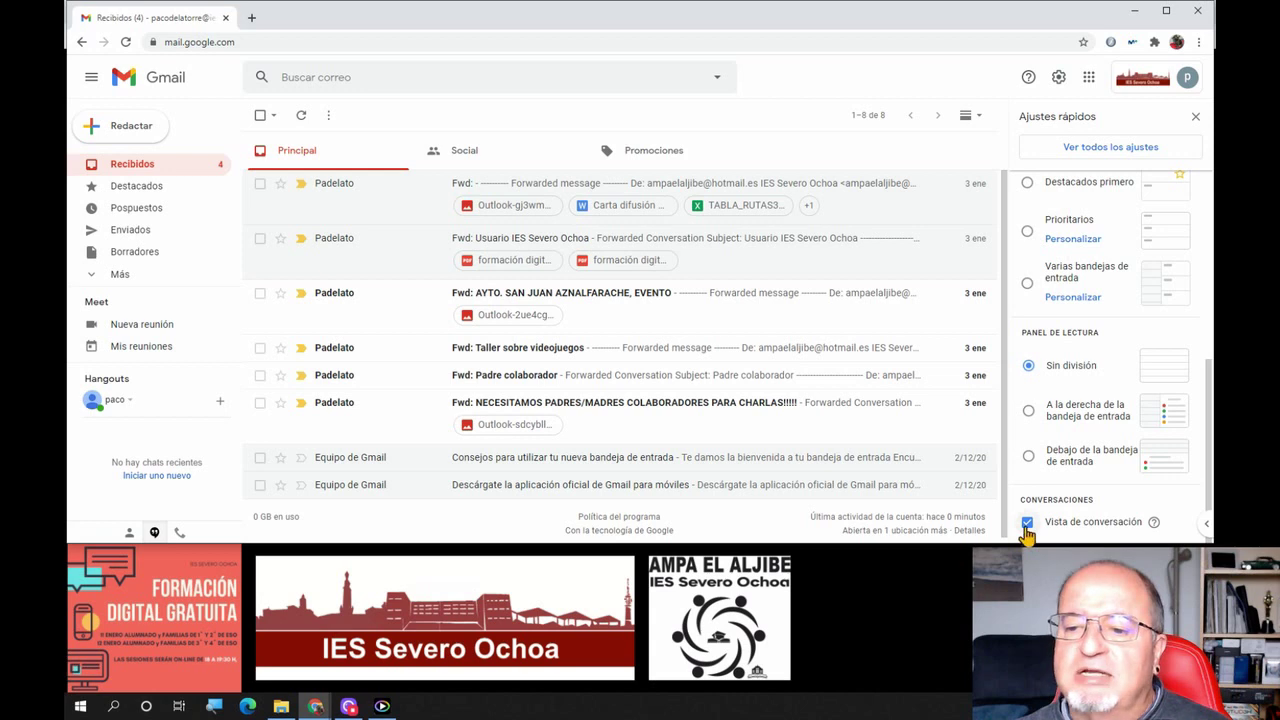
click(1027, 523)
click(779, 358)
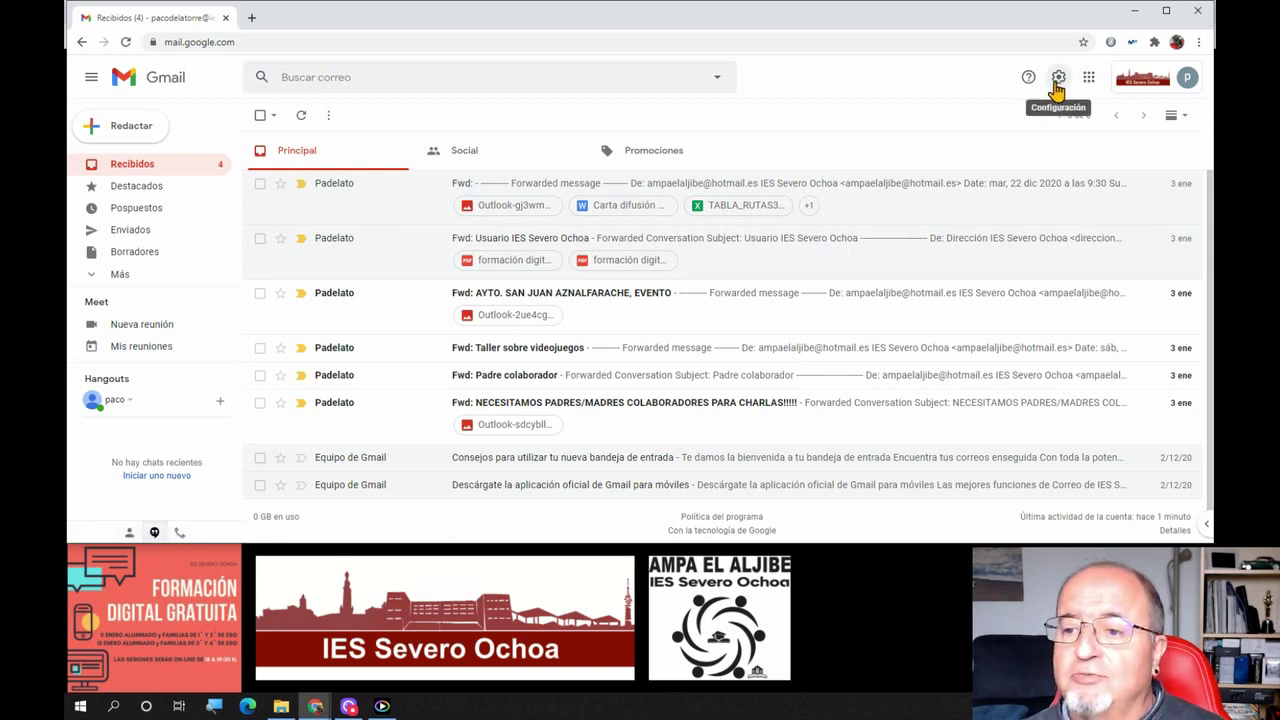
Open quick settings and choose Ver todos los ajustes
click(1055, 84)
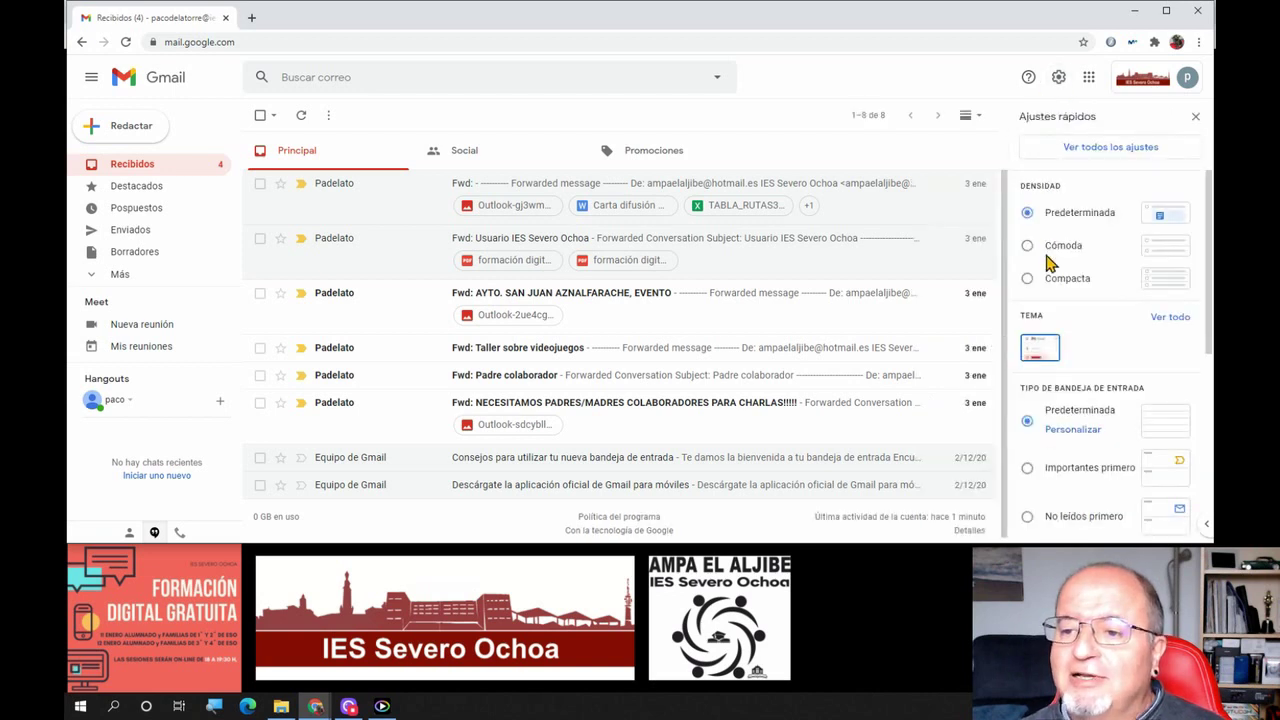
click(1070, 152)
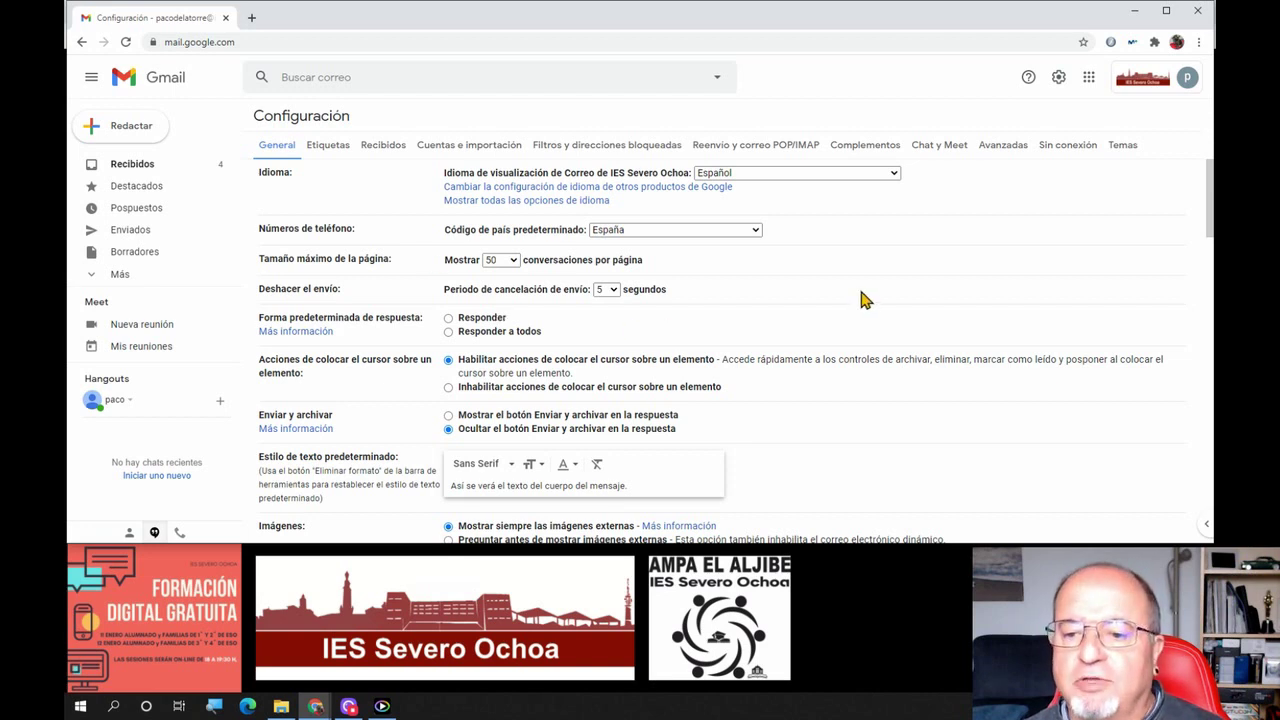
Browse General settings, tick 'Enviar respuesta solo a mis contactos', then cancel without saving
scroll(860, 299, down, 1)
scroll(860, 299, down, 10)
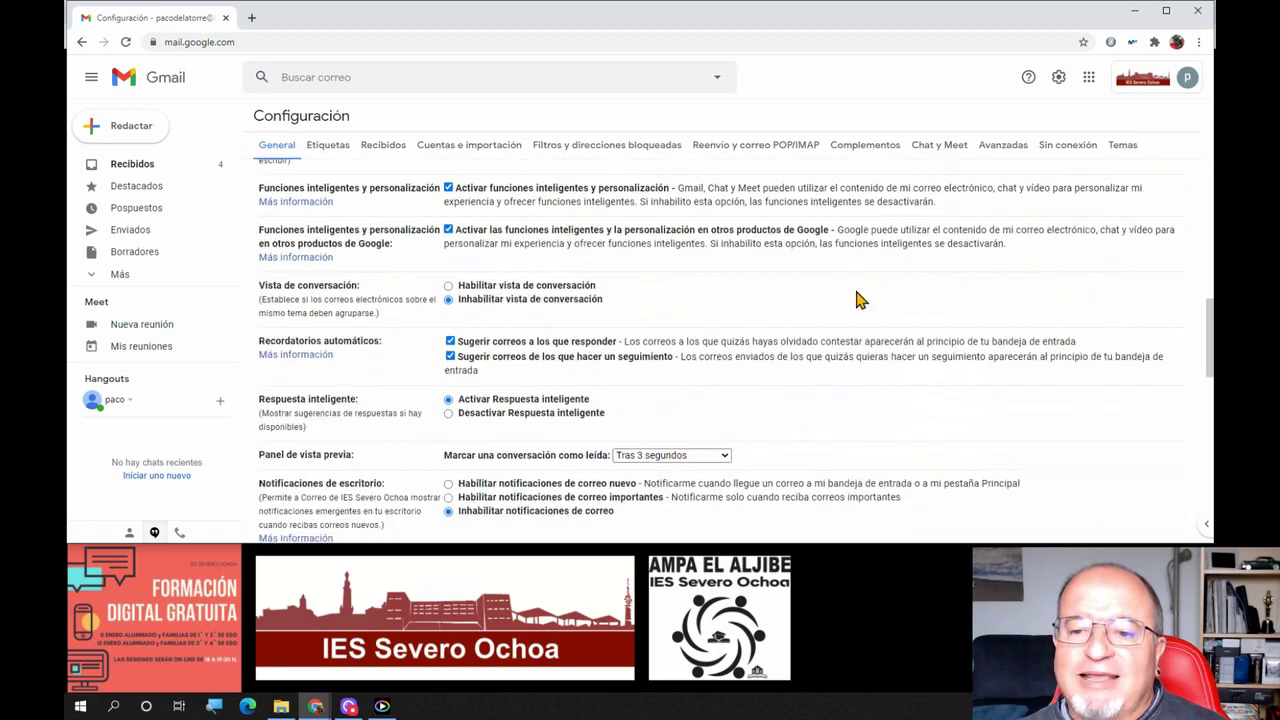
scroll(860, 299, down, 5)
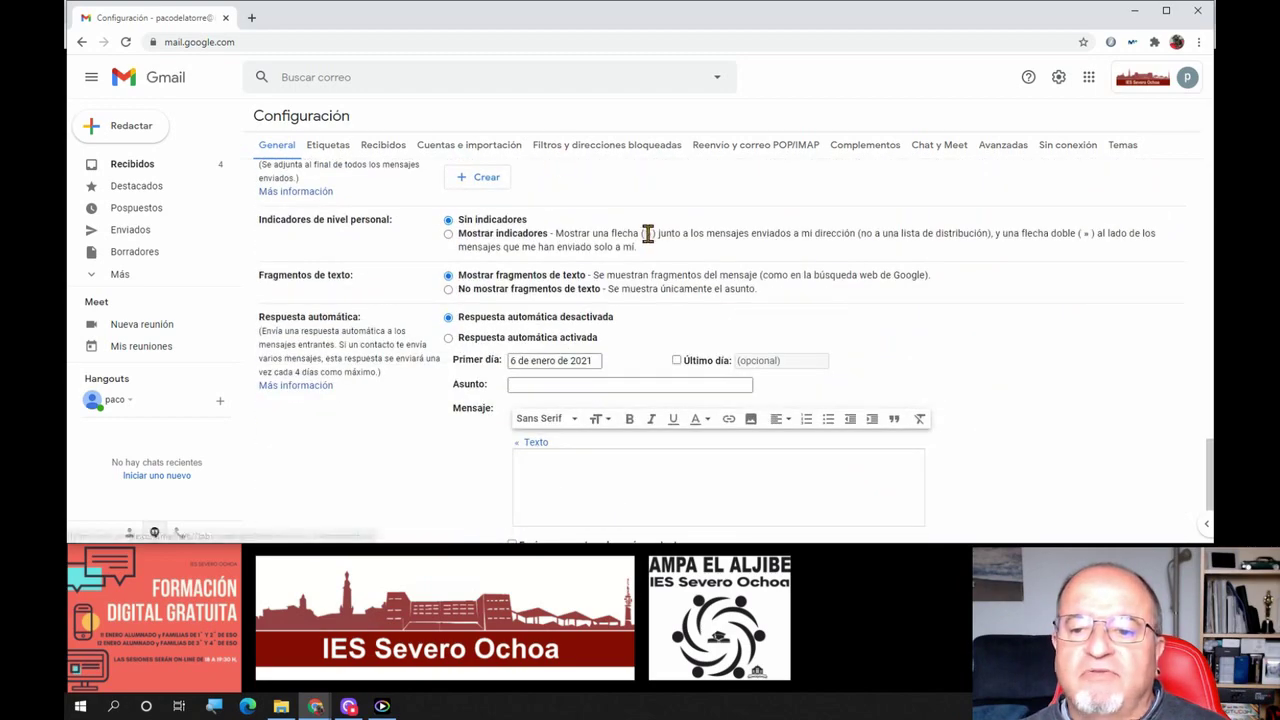
scroll(676, 244, up, 15)
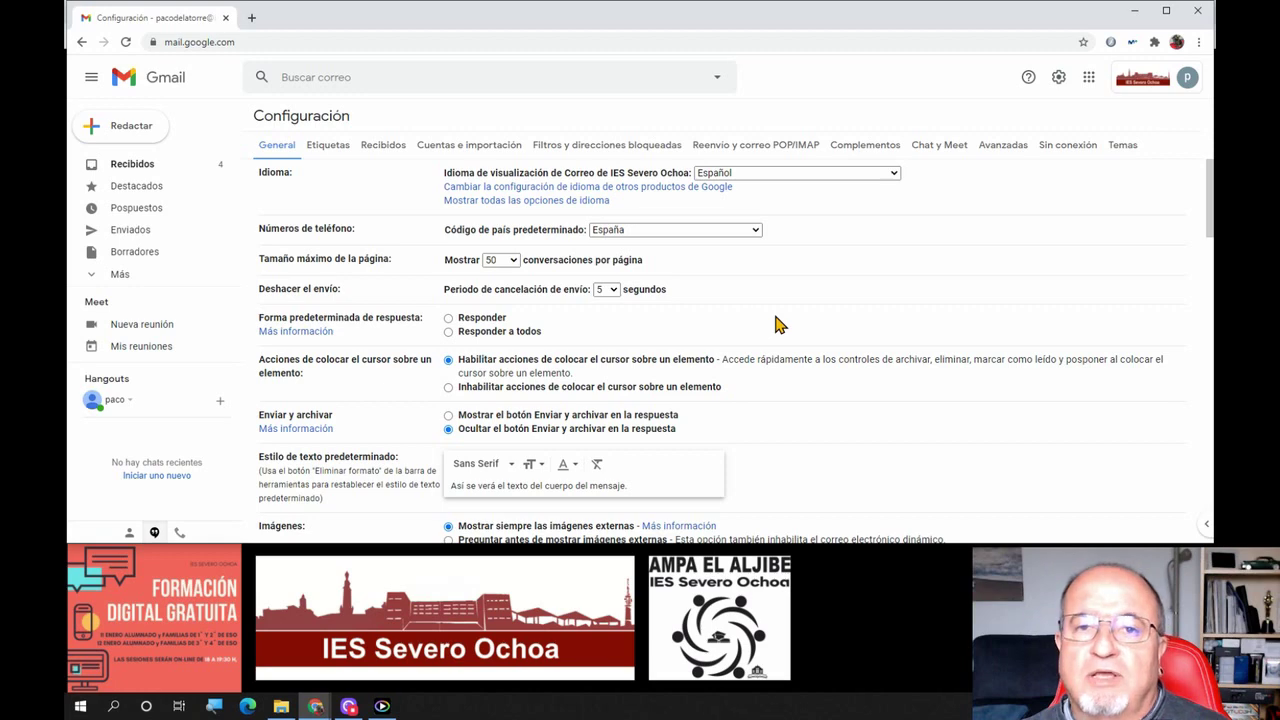
scroll(779, 325, down, 20)
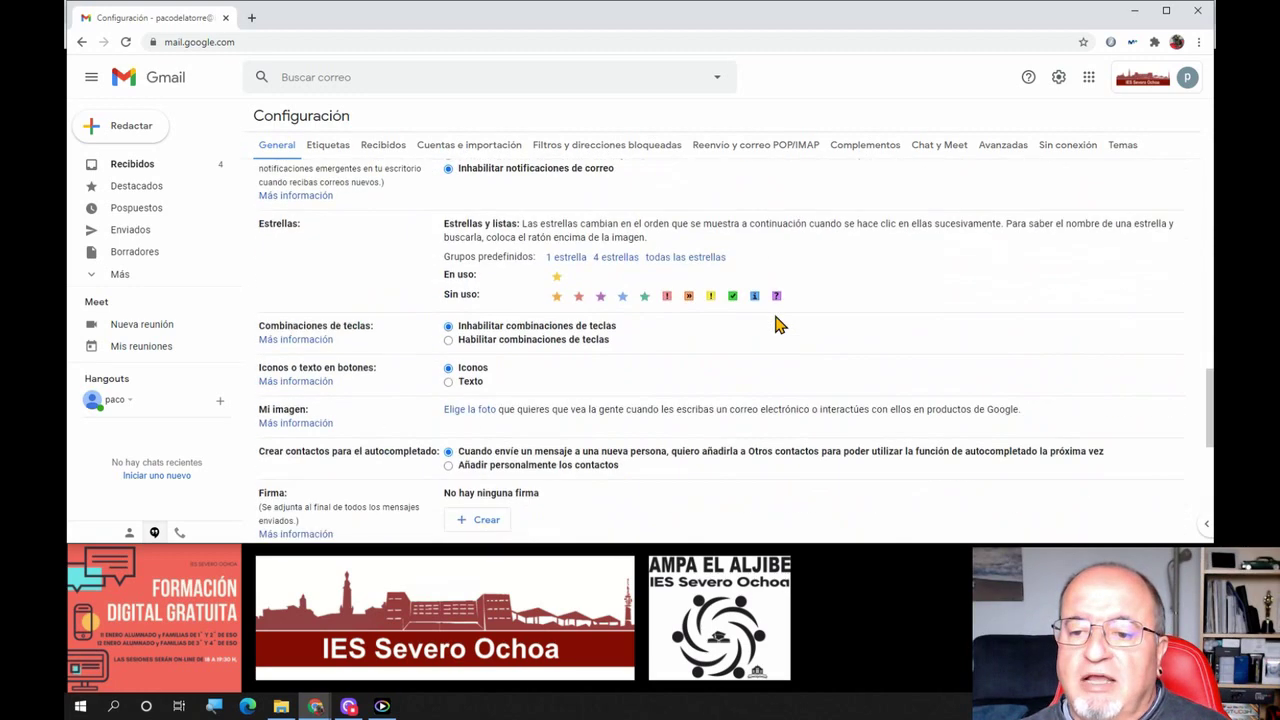
scroll(779, 325, down, 1)
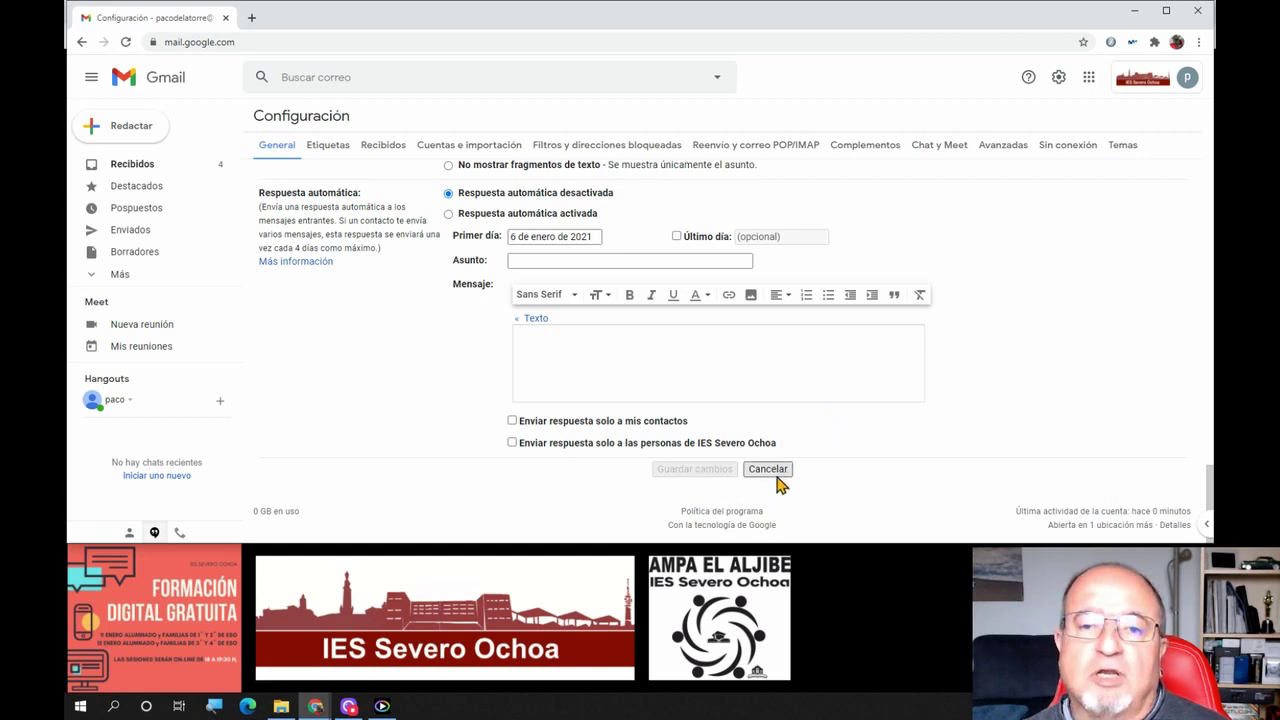
click(513, 422)
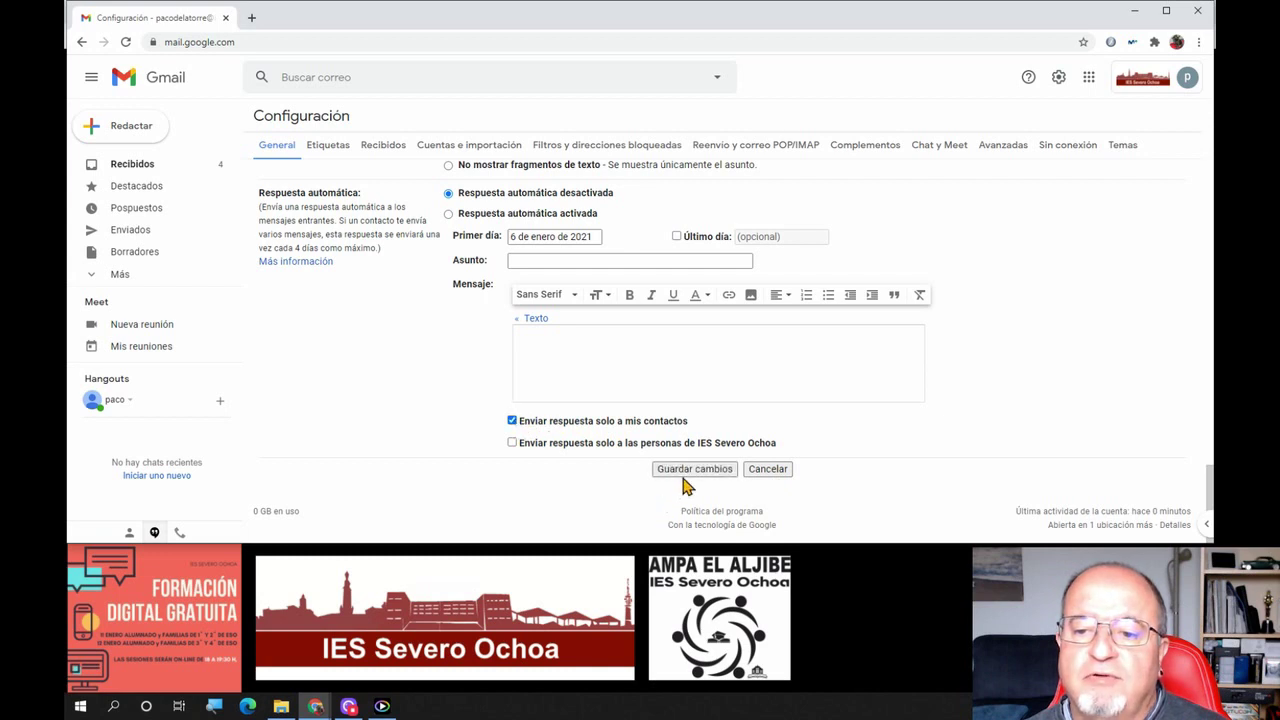
click(776, 473)
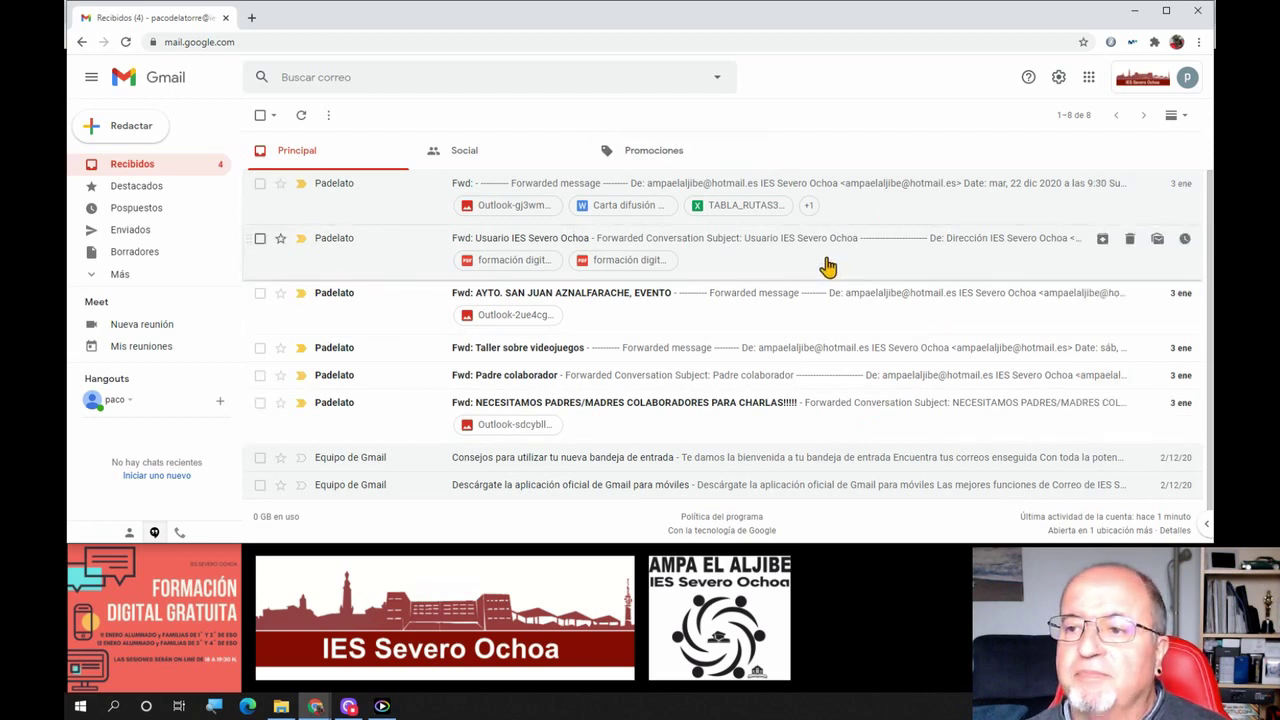
Open and close the Google apps side panel, then open the first forwarded message
click(1194, 527)
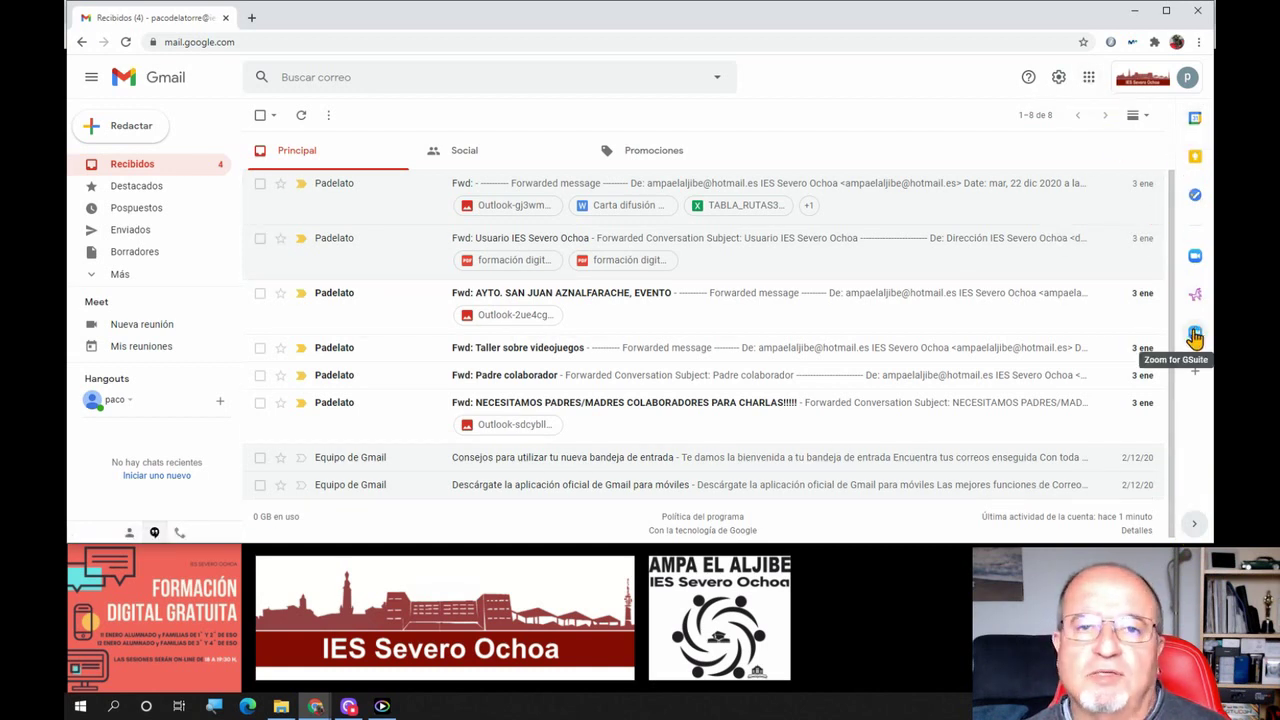
click(1194, 524)
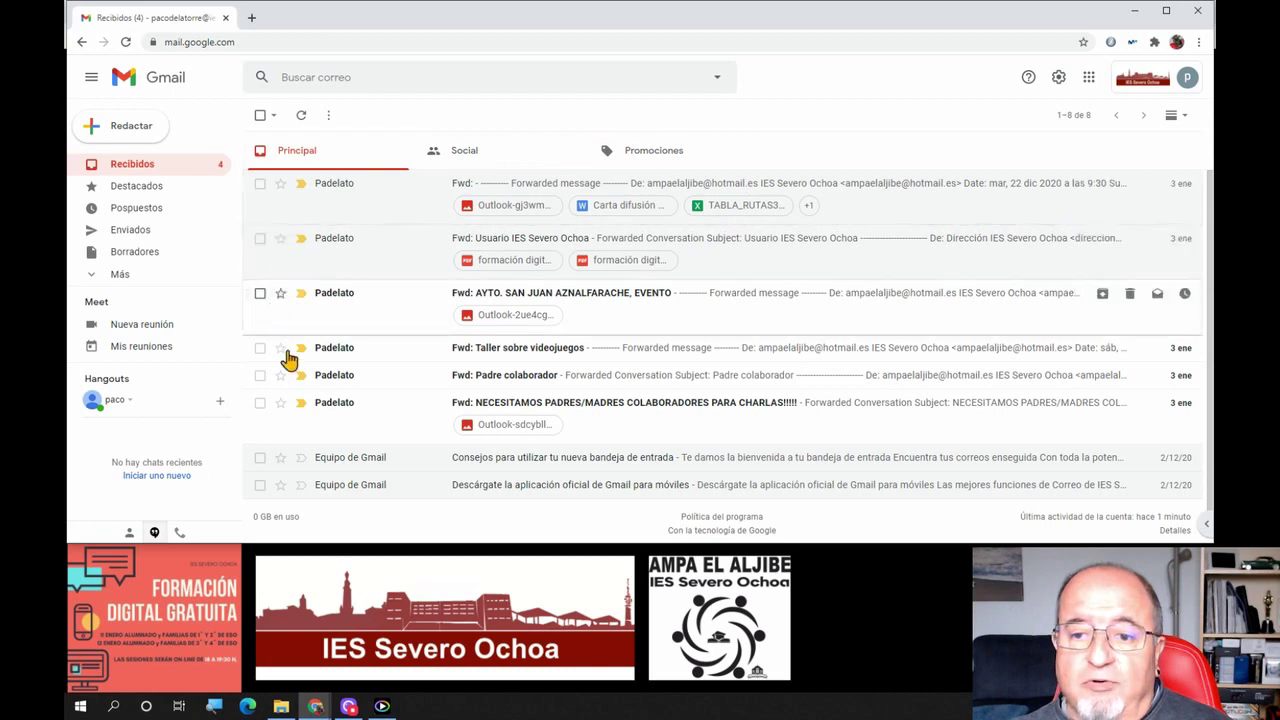
click(517, 196)
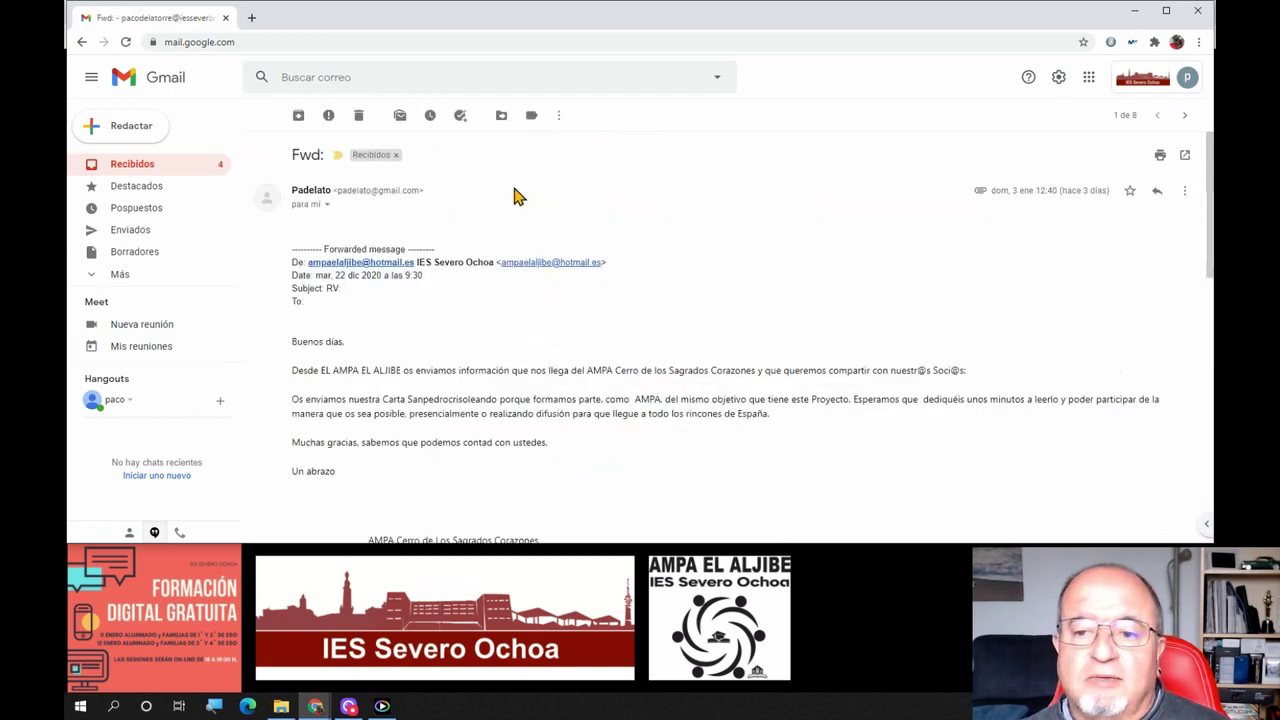
Scroll through the forwarded message's text, signature and three attachments
scroll(508, 224, down, 5)
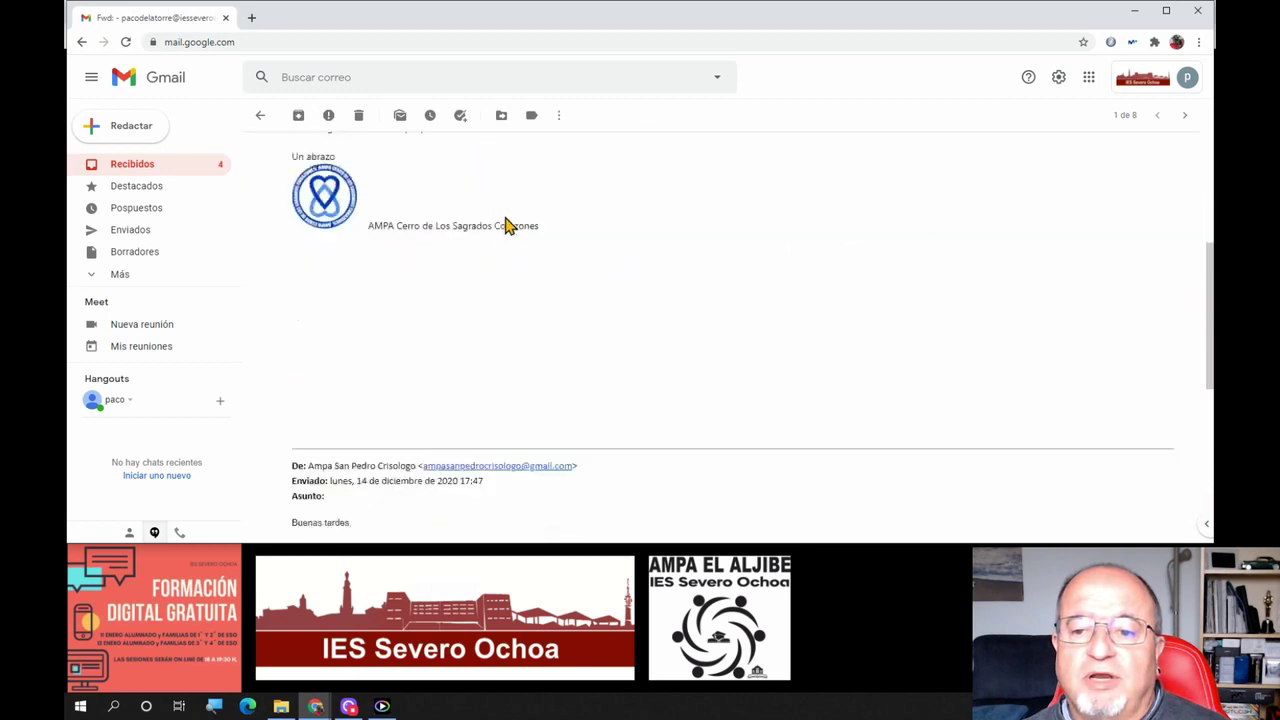
scroll(505, 222, down, 5)
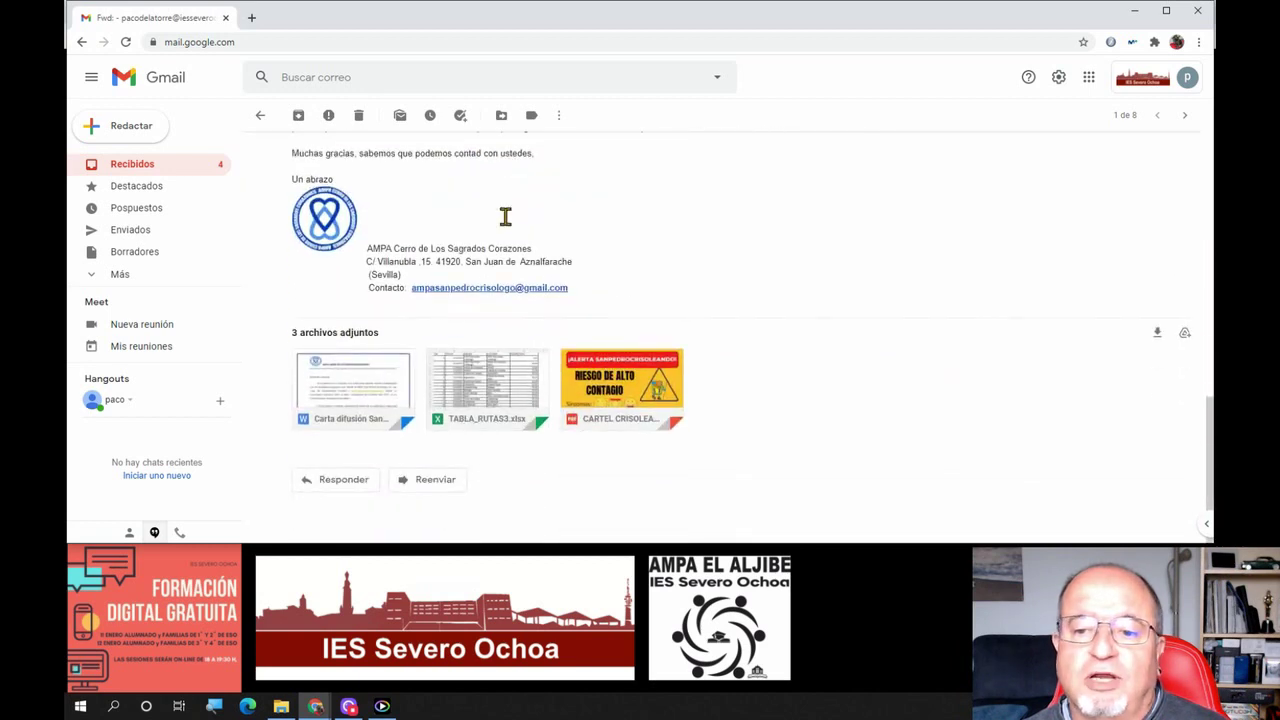
mouse_move(612, 397)
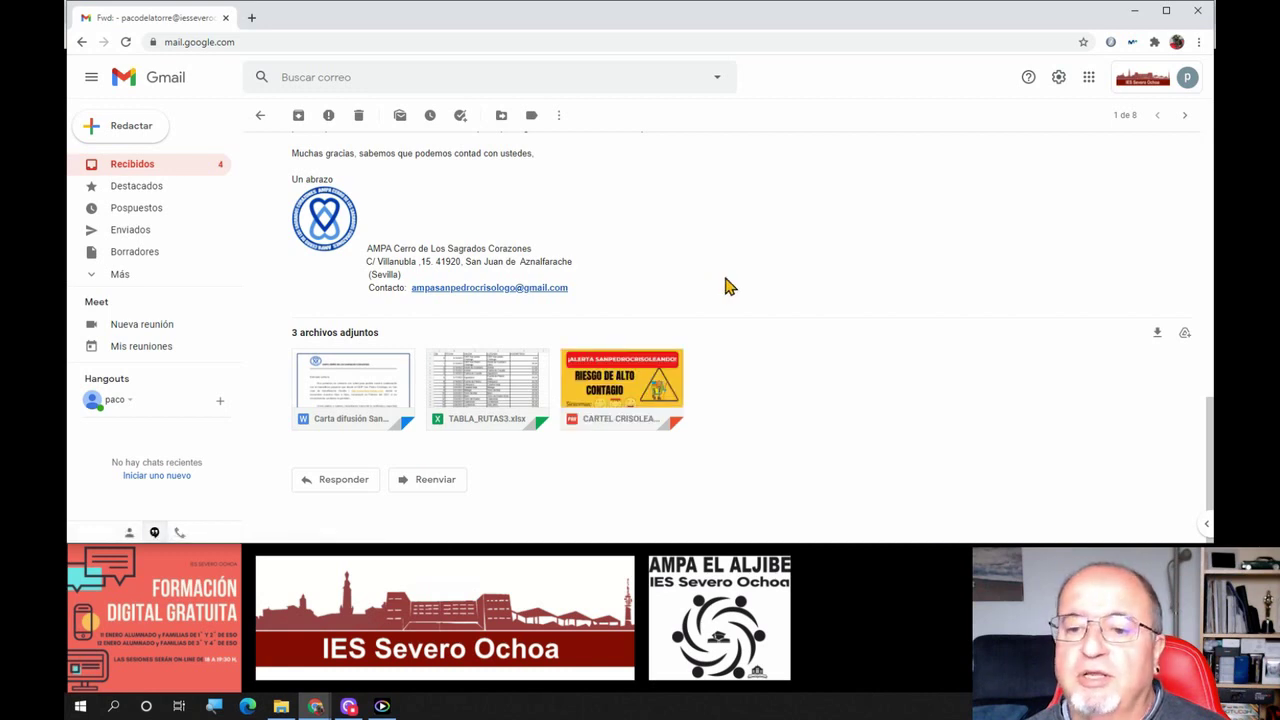
scroll(725, 287, up, 10)
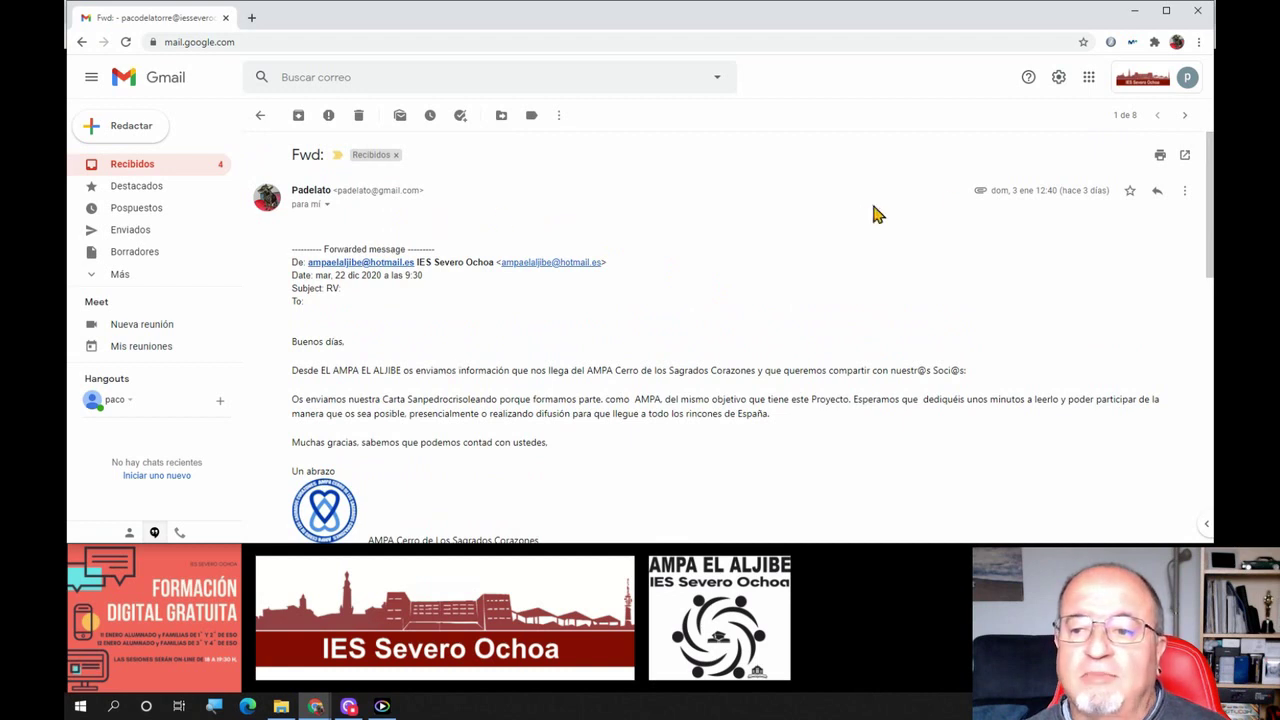
right_click(429, 307)
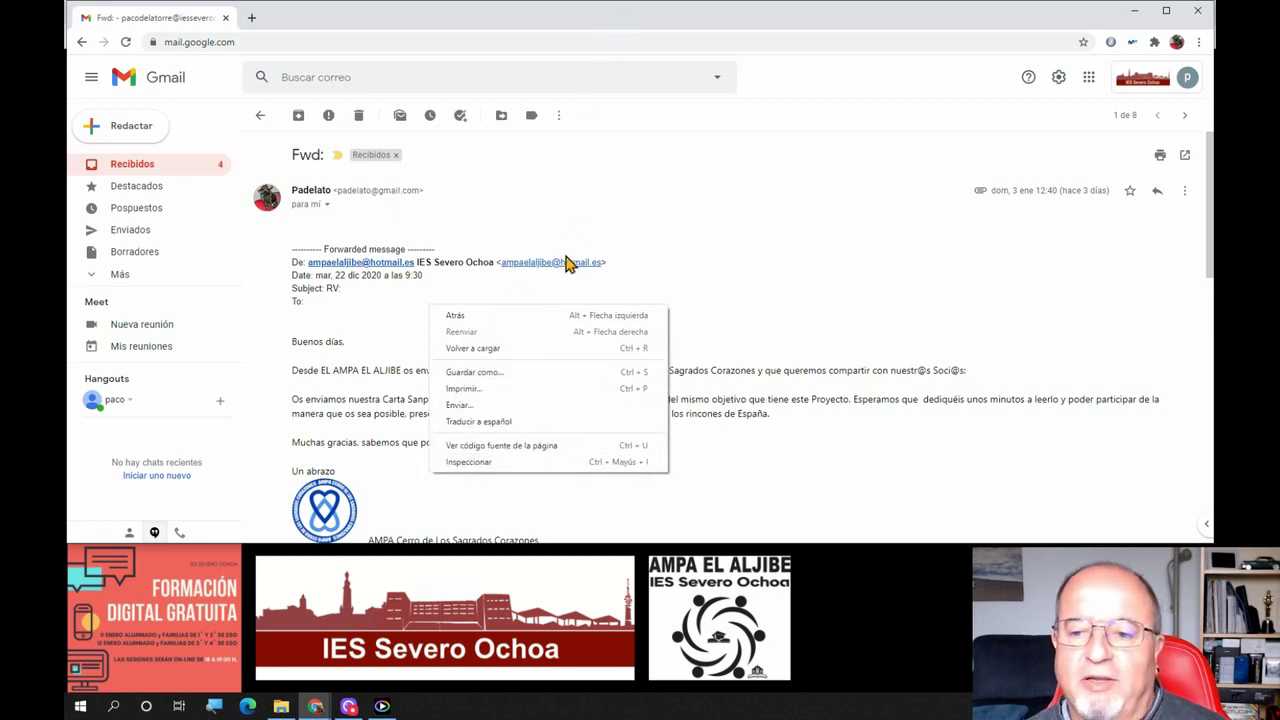
click(707, 283)
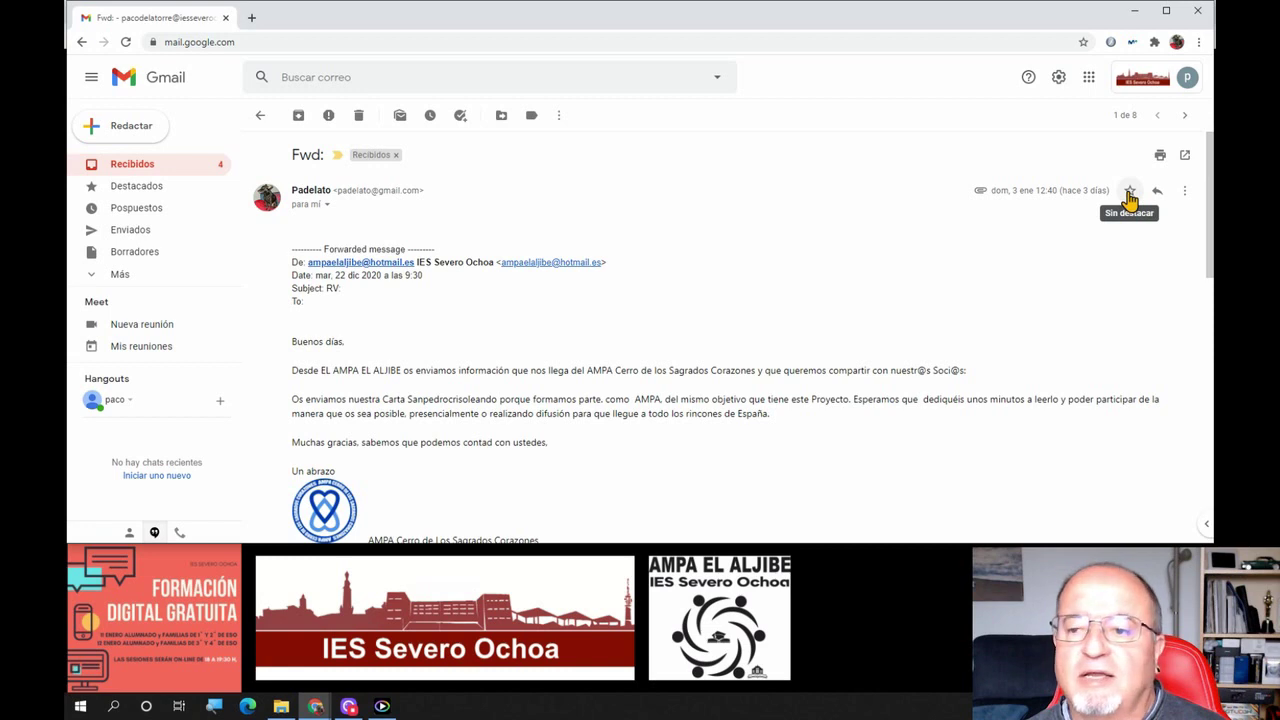
Star the first forwarded AMPA email, browse its More menus, and return to the inbox
click(1129, 193)
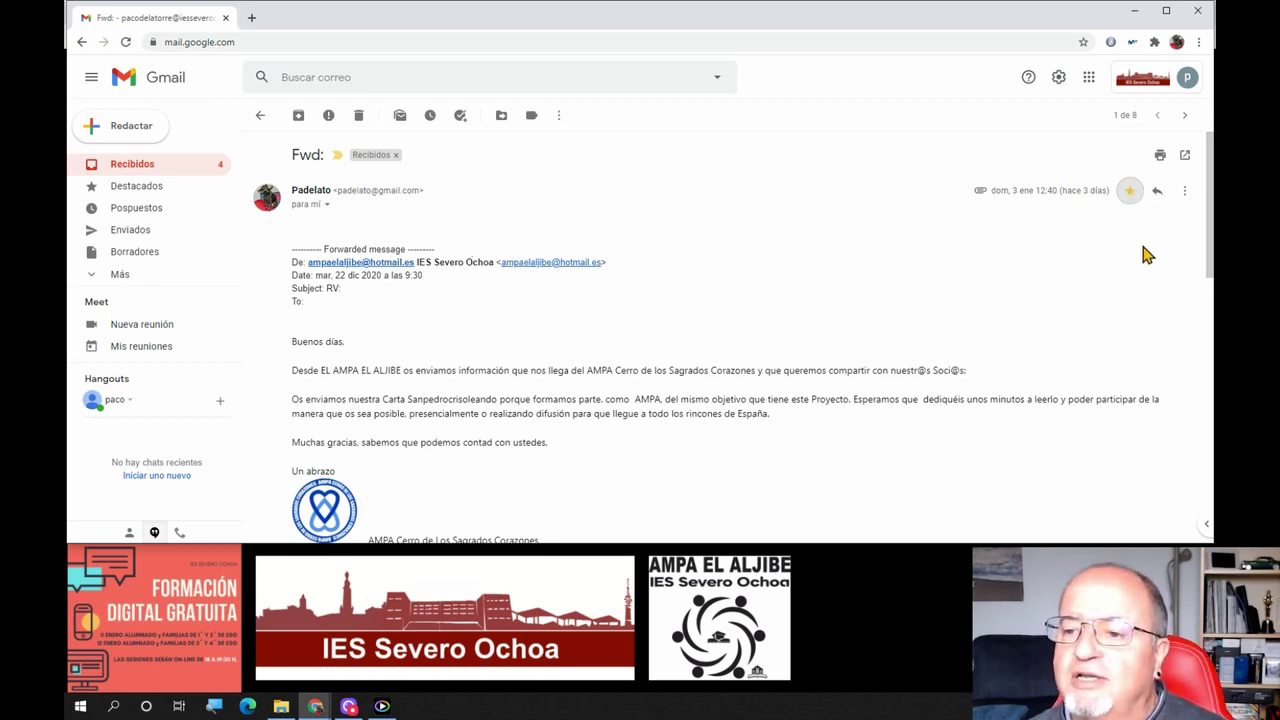
click(1183, 195)
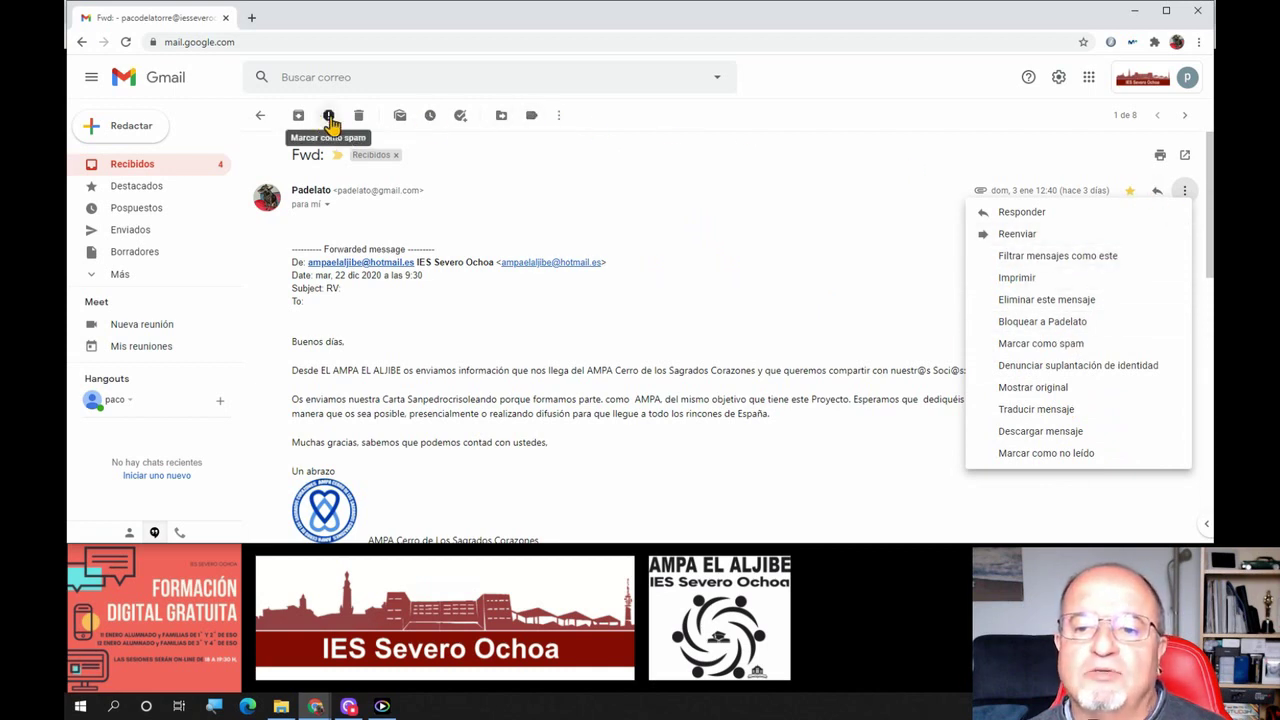
click(560, 117)
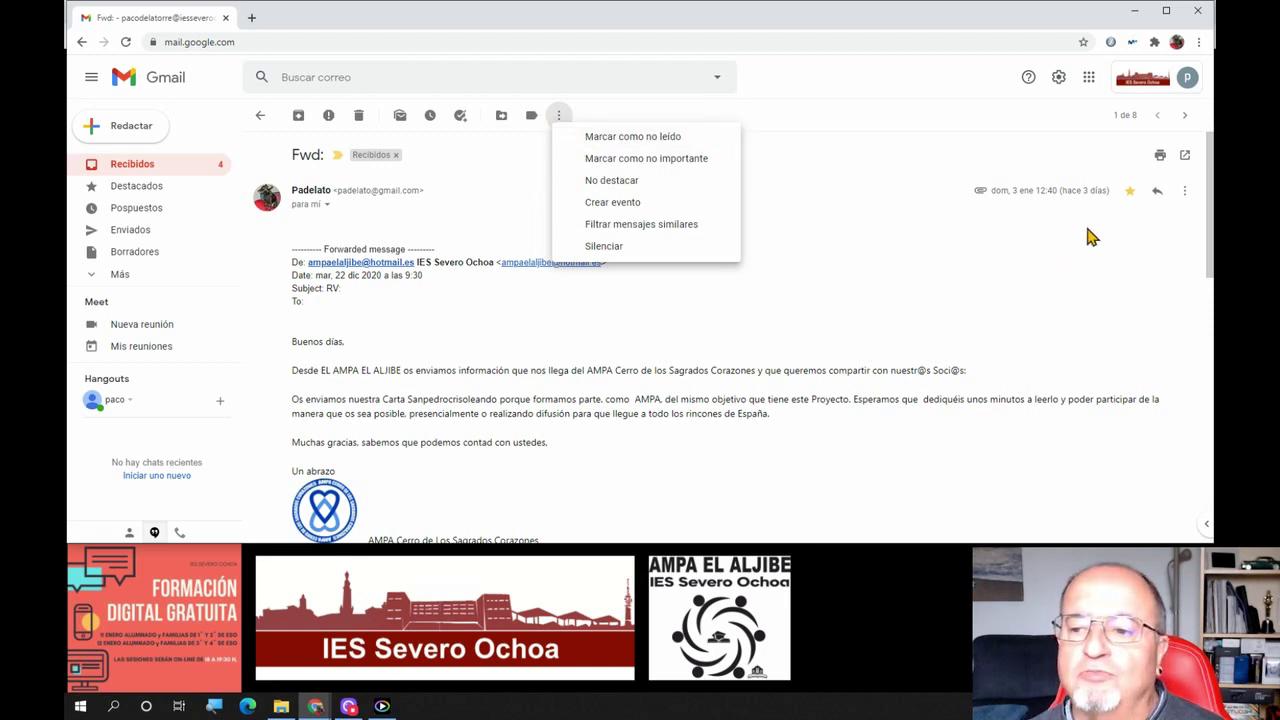
right_click(390, 172)
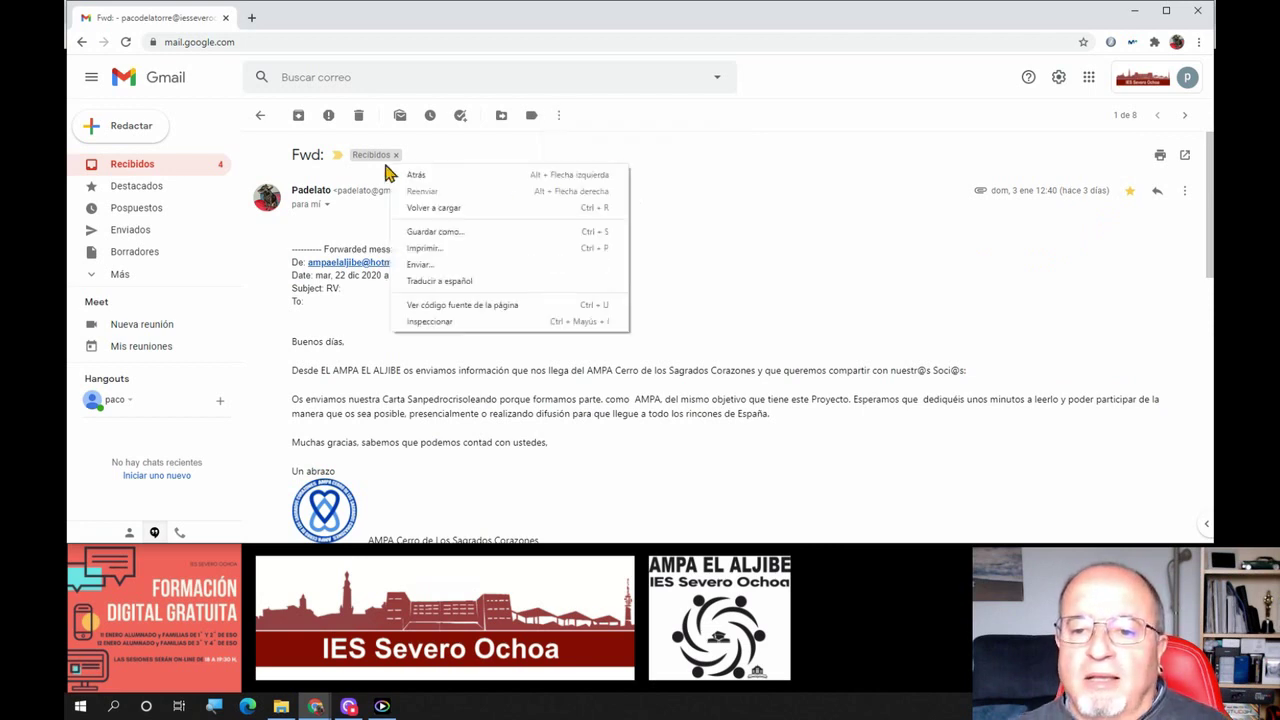
click(258, 118)
click(258, 116)
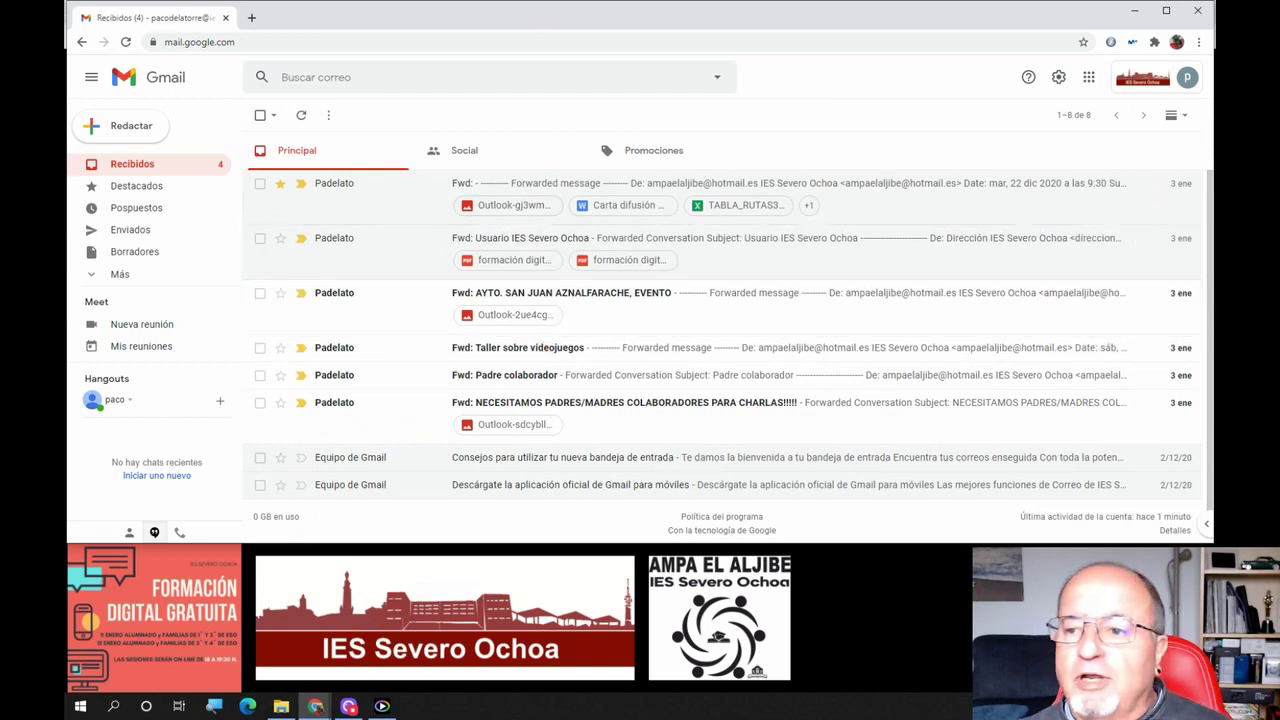
Advance the slides to slide 21, 'Bandejas, categorías y etiquetas', then bring Gmail back to front
click(1134, 10)
key(Right)
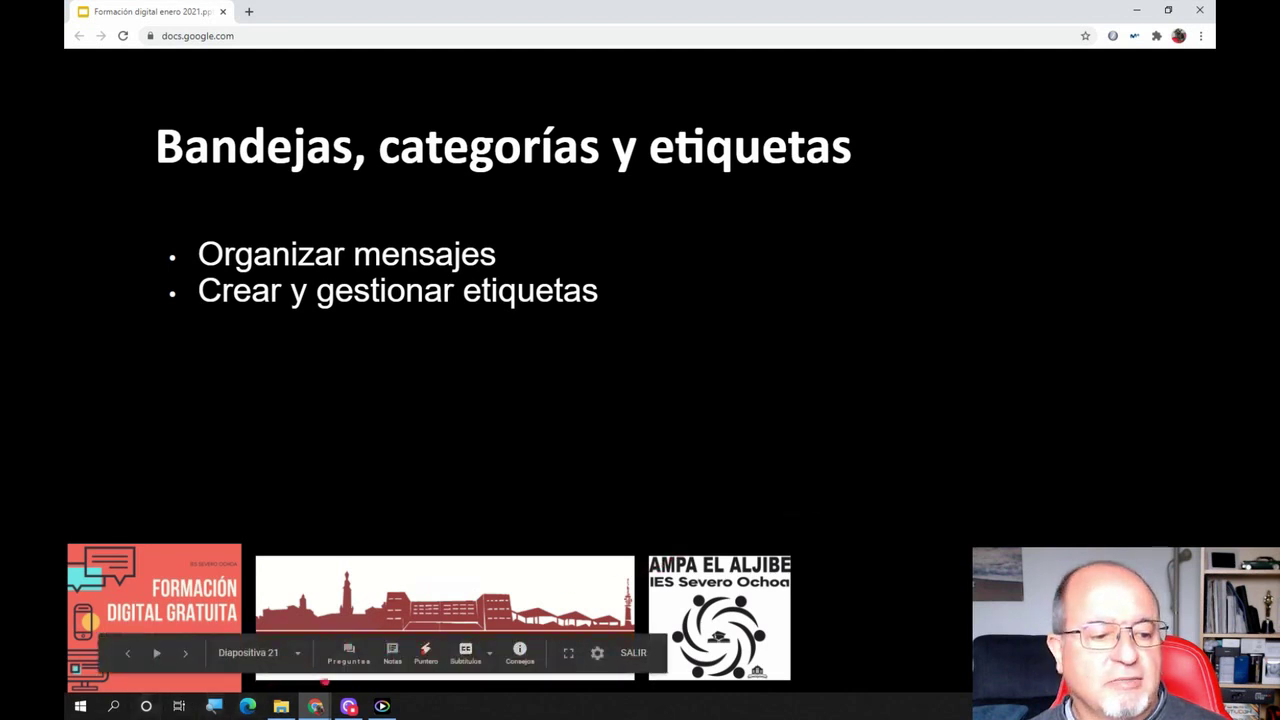
mouse_move(316, 707)
click(163, 629)
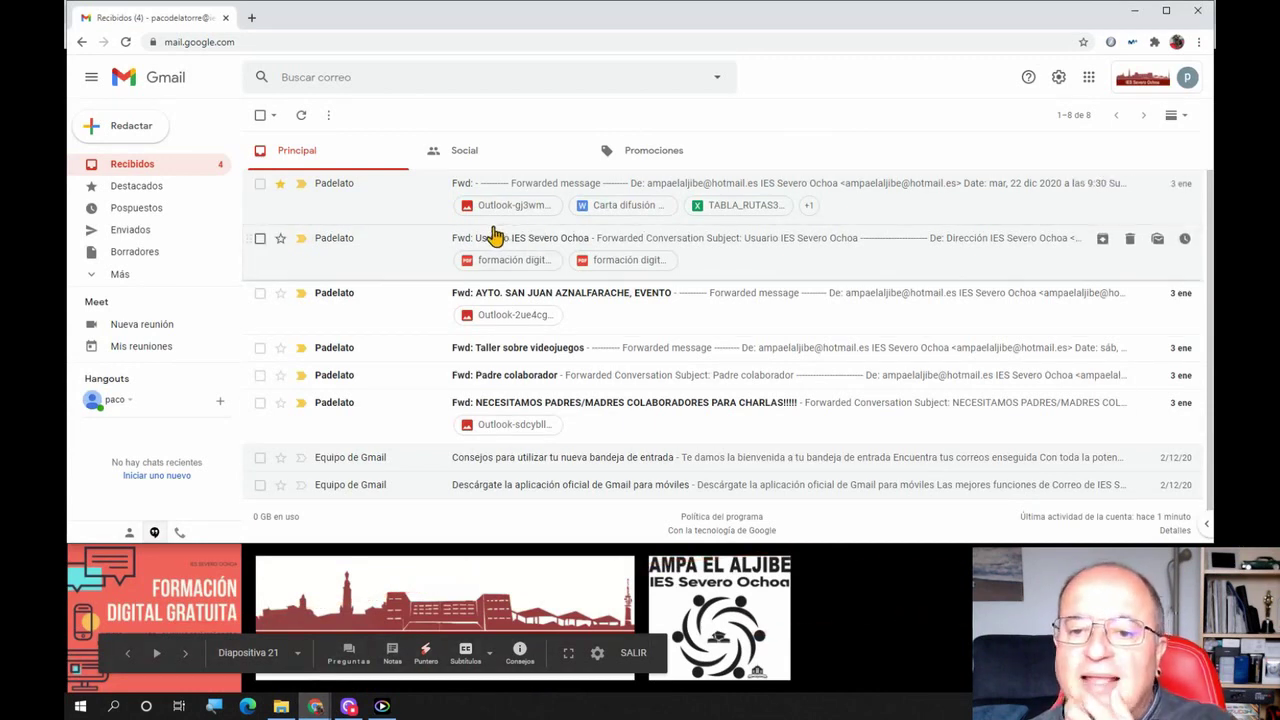
Open label settings on the Etiquetas tab and switch Chats to shown, then back to hidden
click(154, 533)
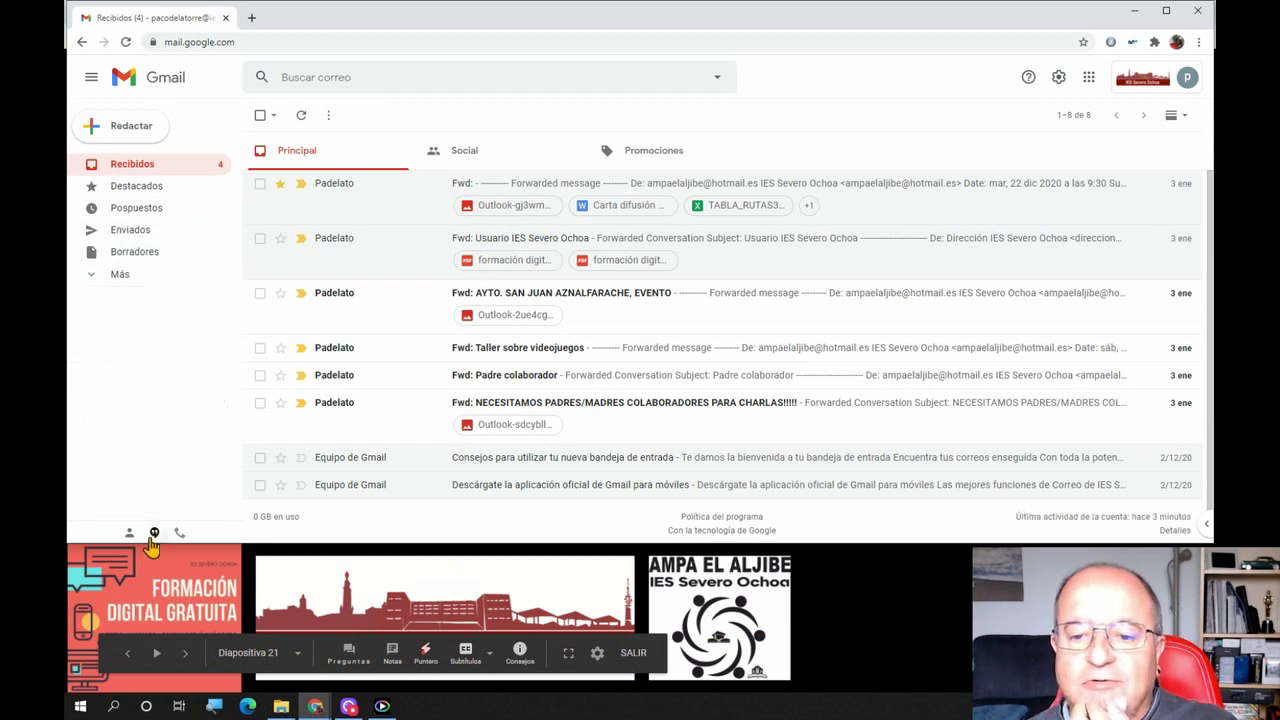
click(110, 278)
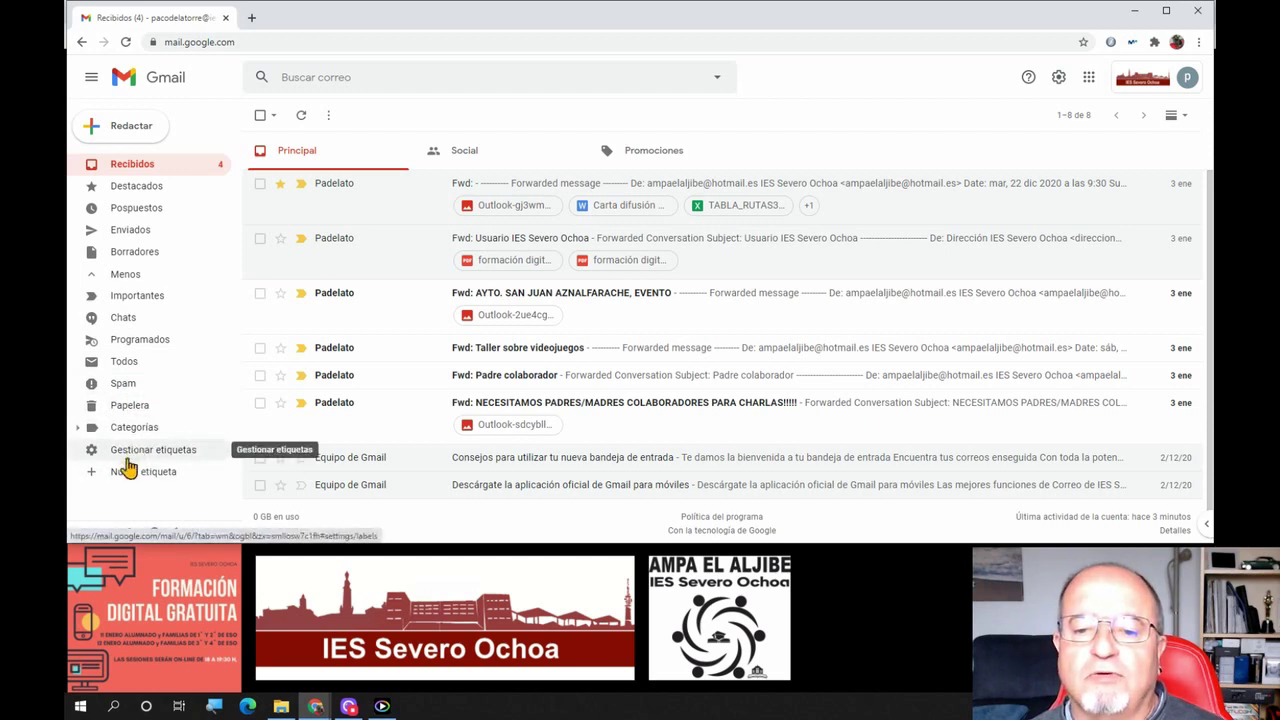
click(128, 458)
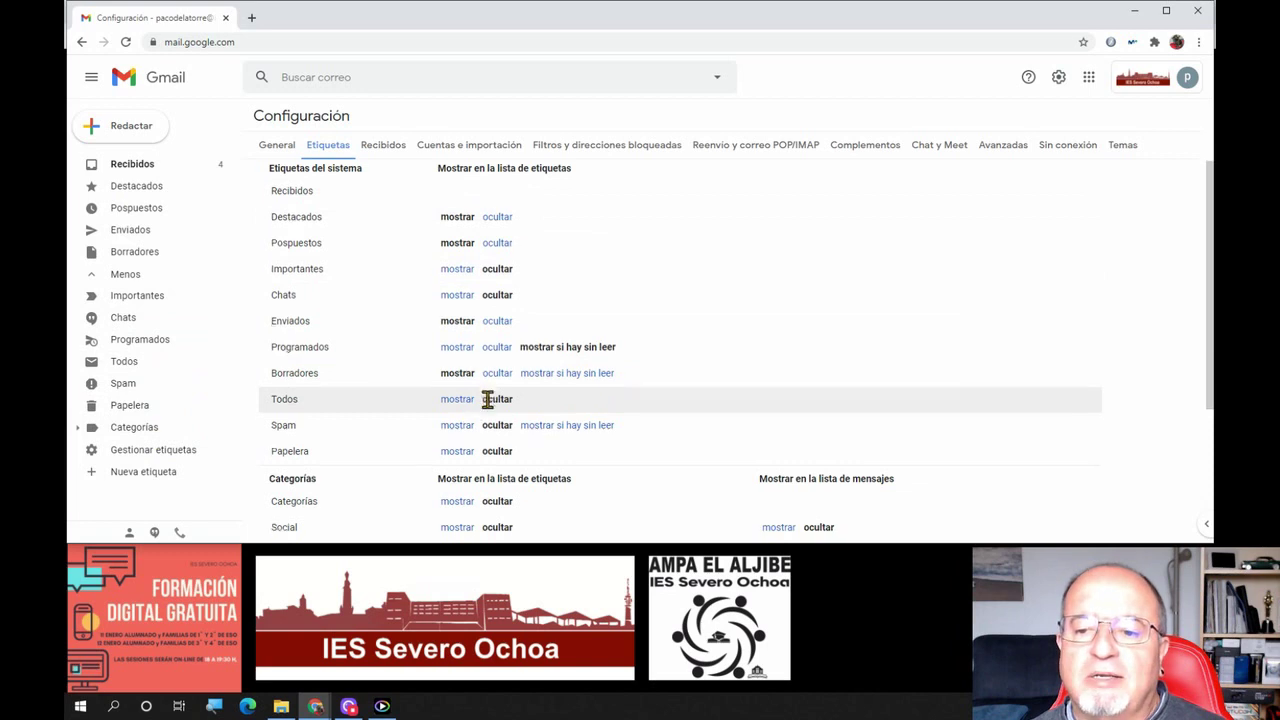
scroll(487, 402, down, 2)
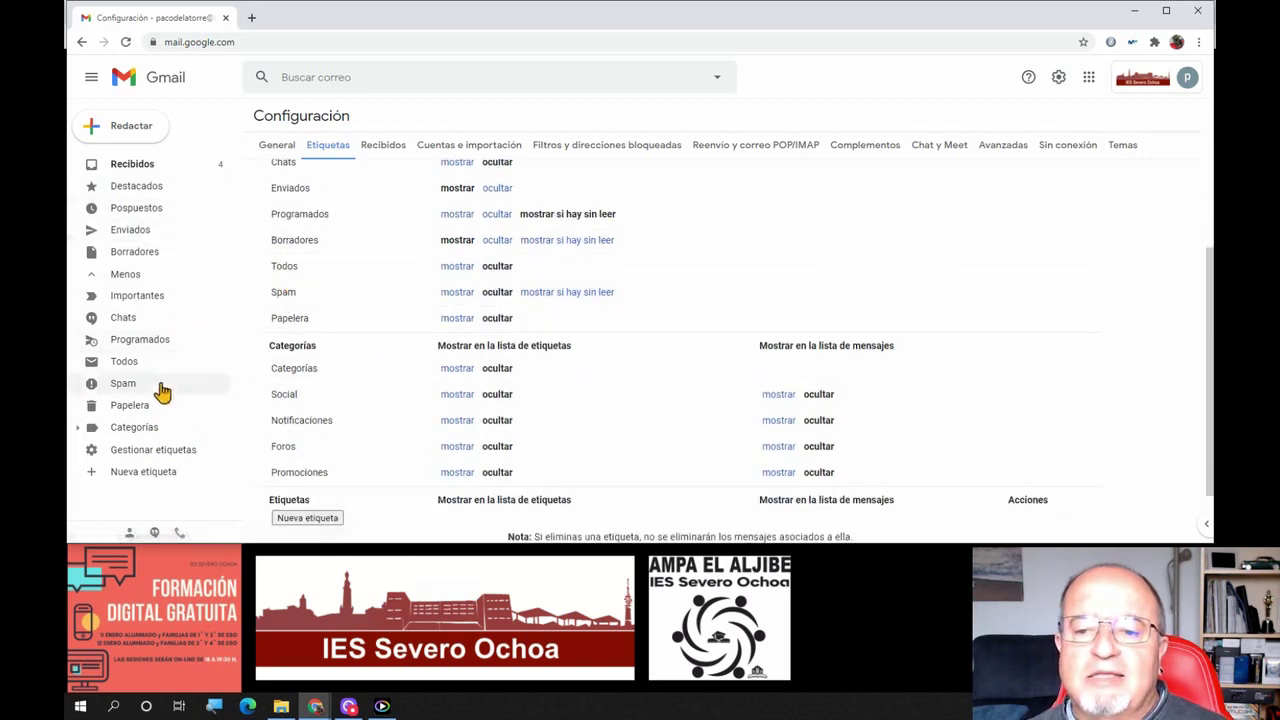
scroll(447, 355, down, 1)
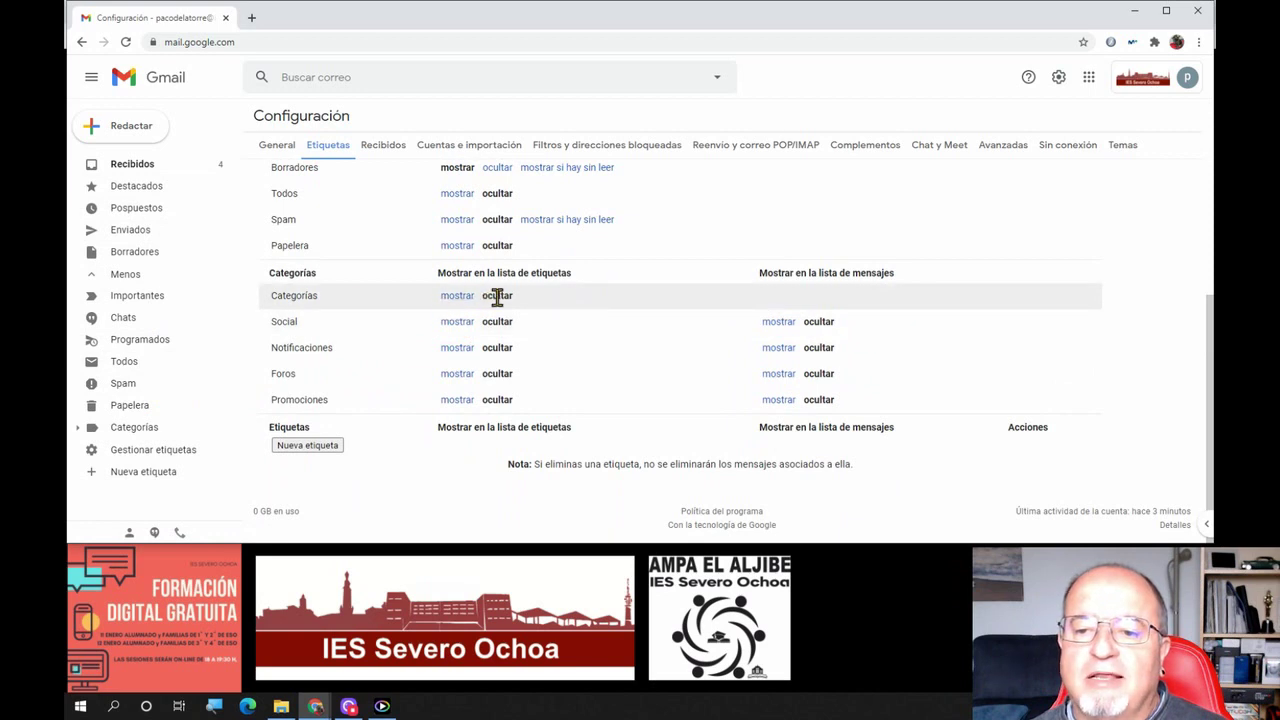
scroll(490, 340, up, 2)
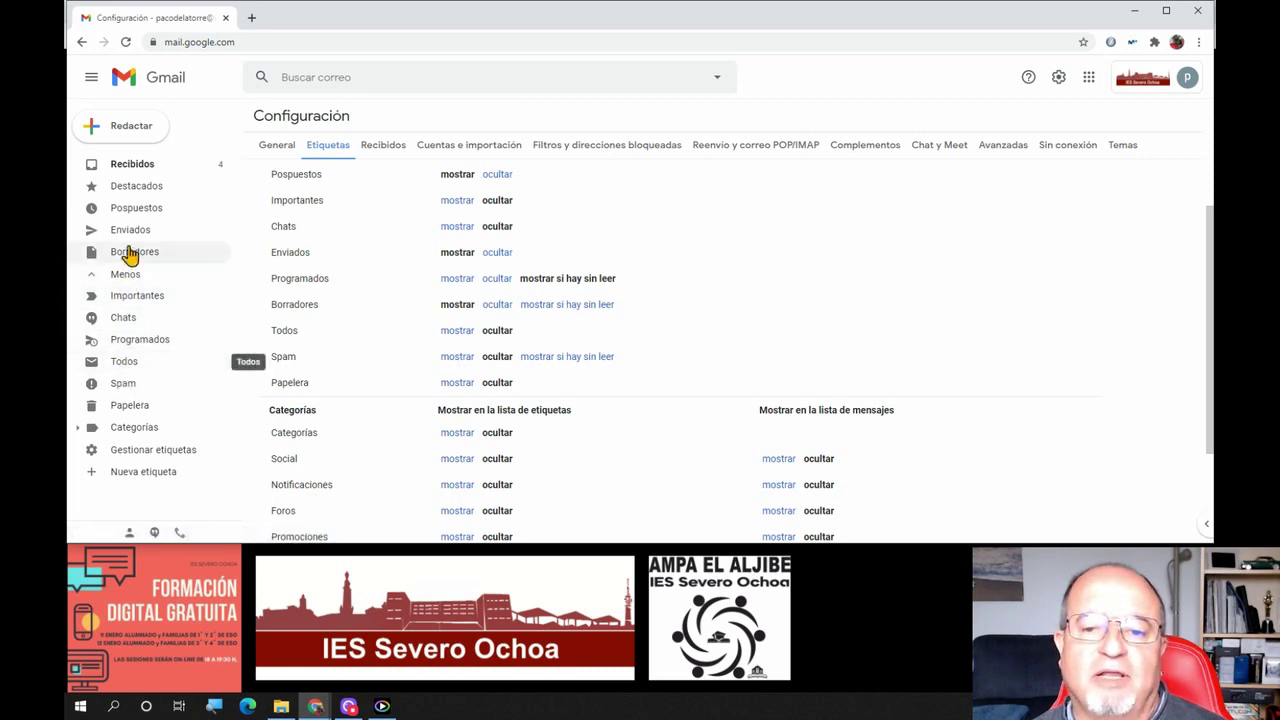
right_click(142, 187)
click(676, 206)
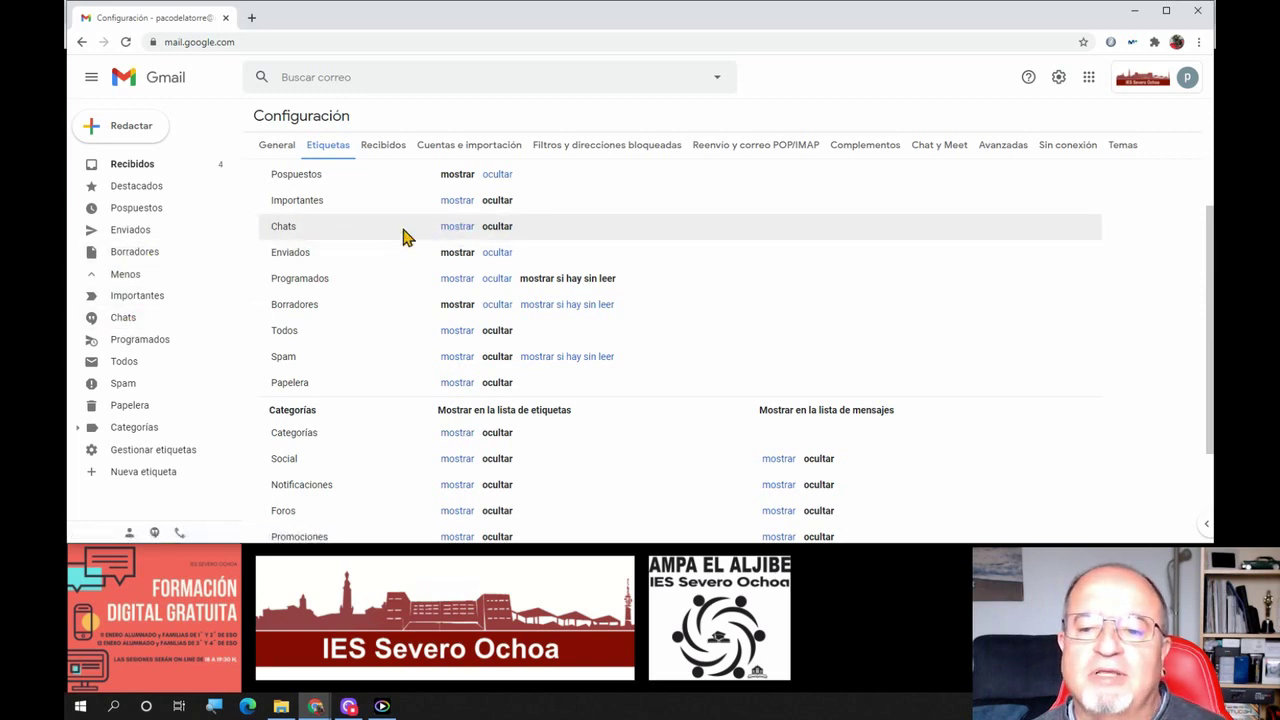
click(457, 230)
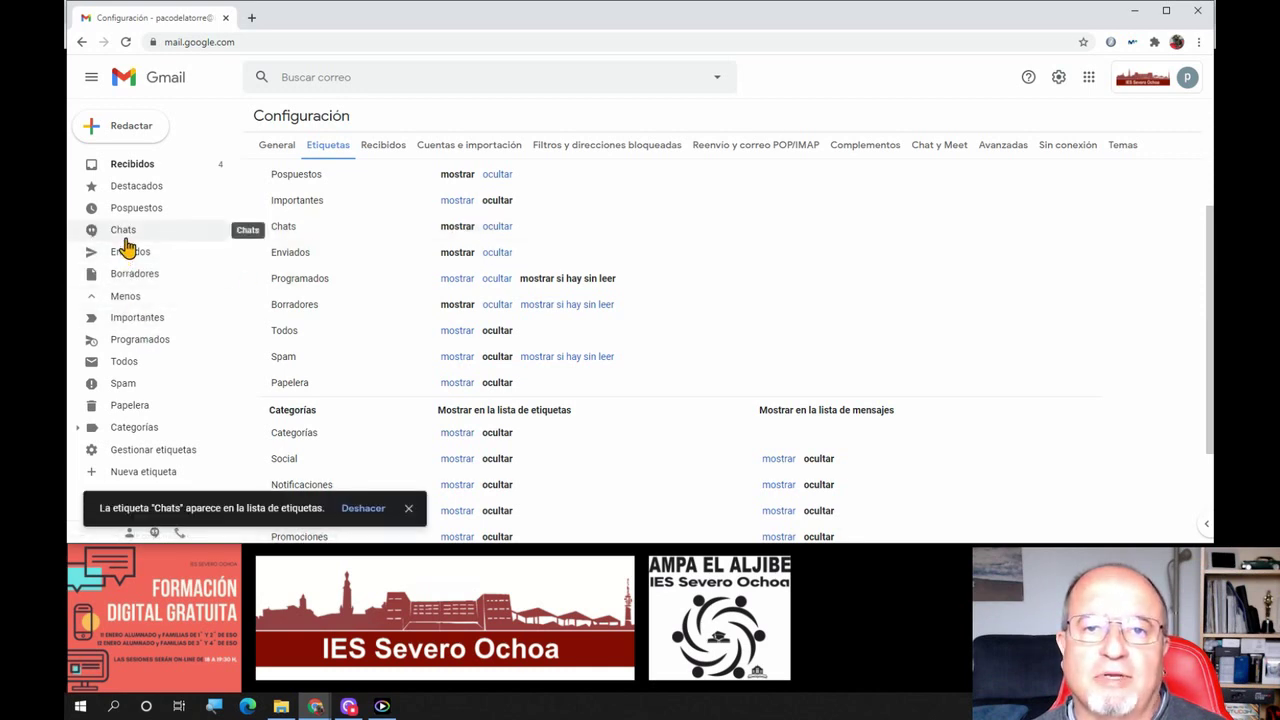
click(497, 228)
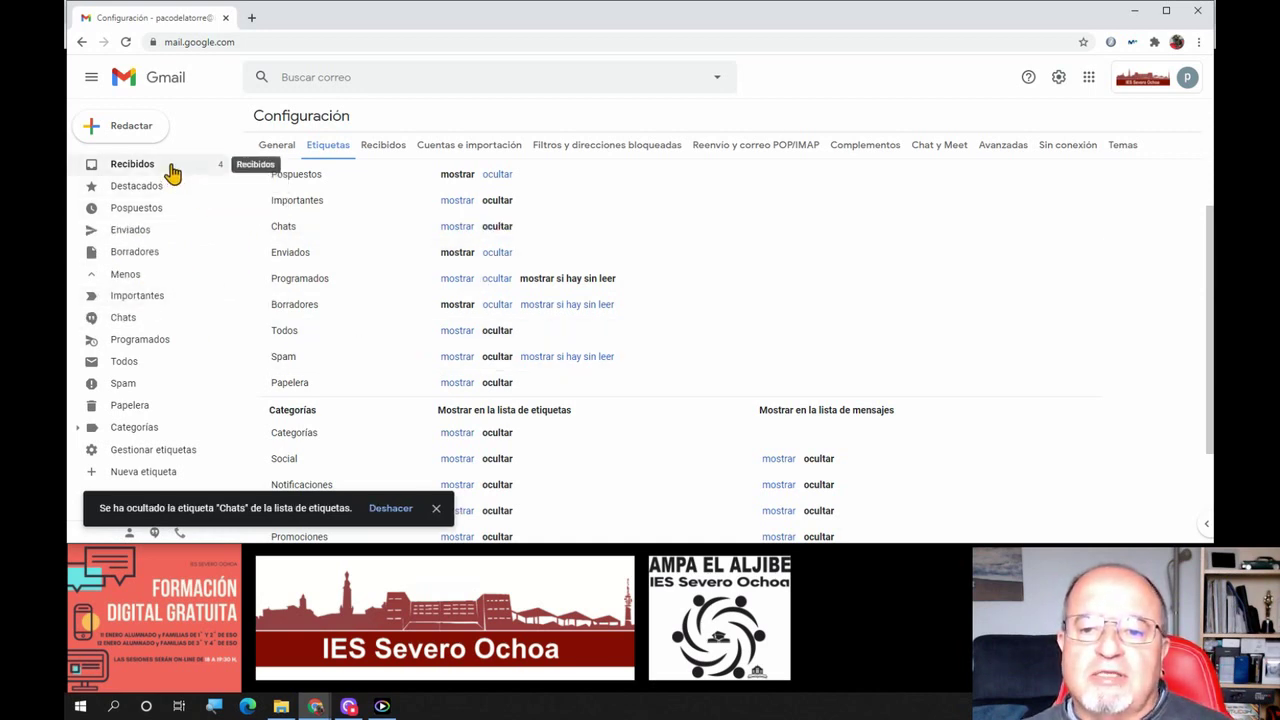
Create a new label named Lengua, then open the 'Fwd: Usuario IES Severo Ochoa' email
click(124, 170)
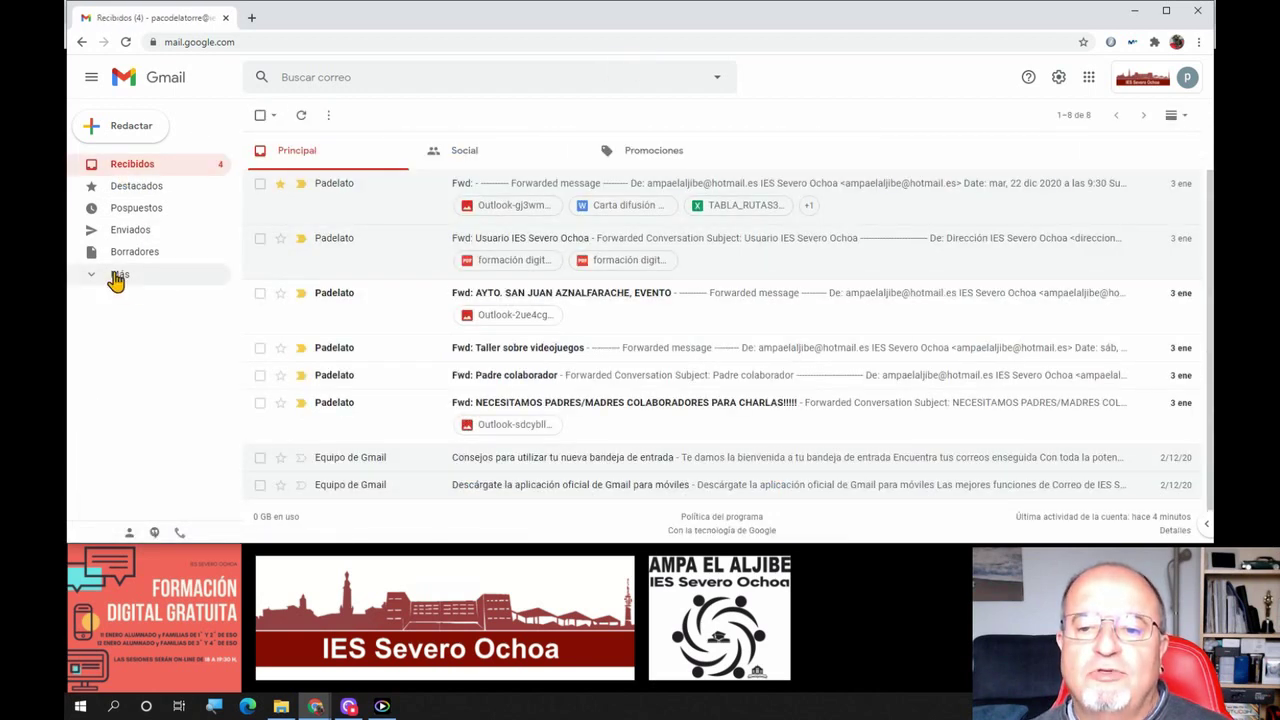
click(116, 278)
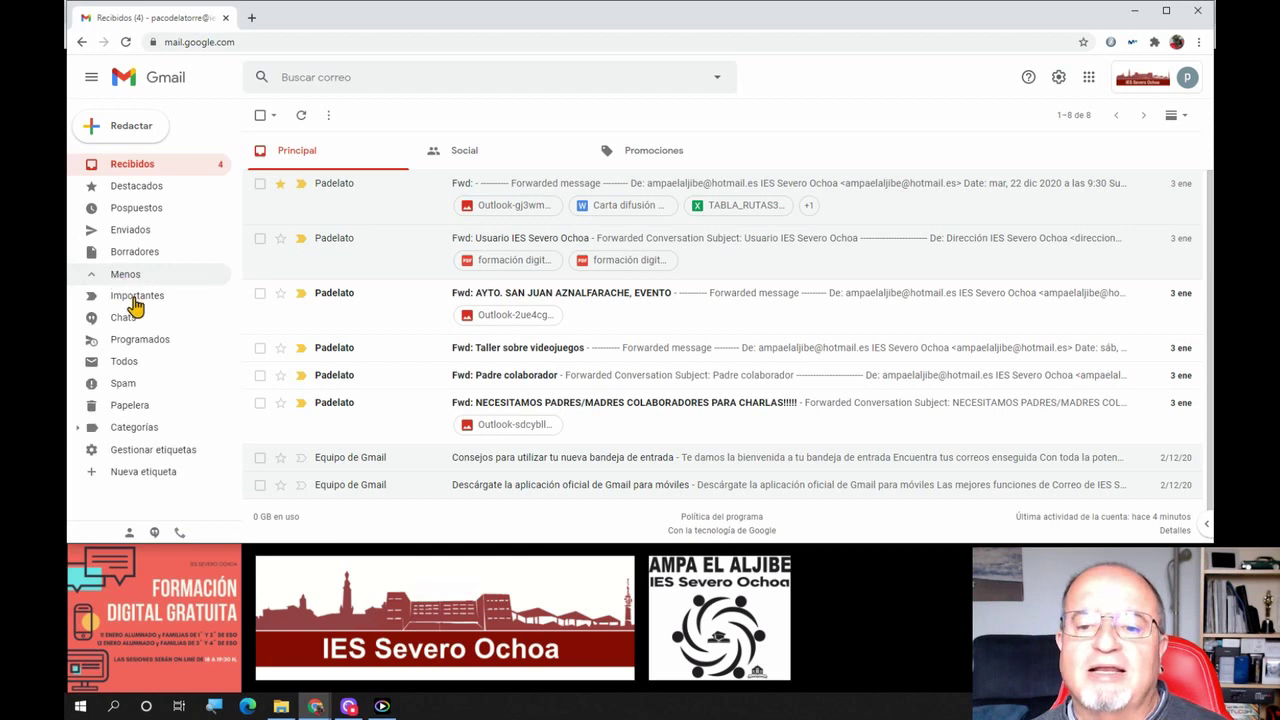
click(143, 476)
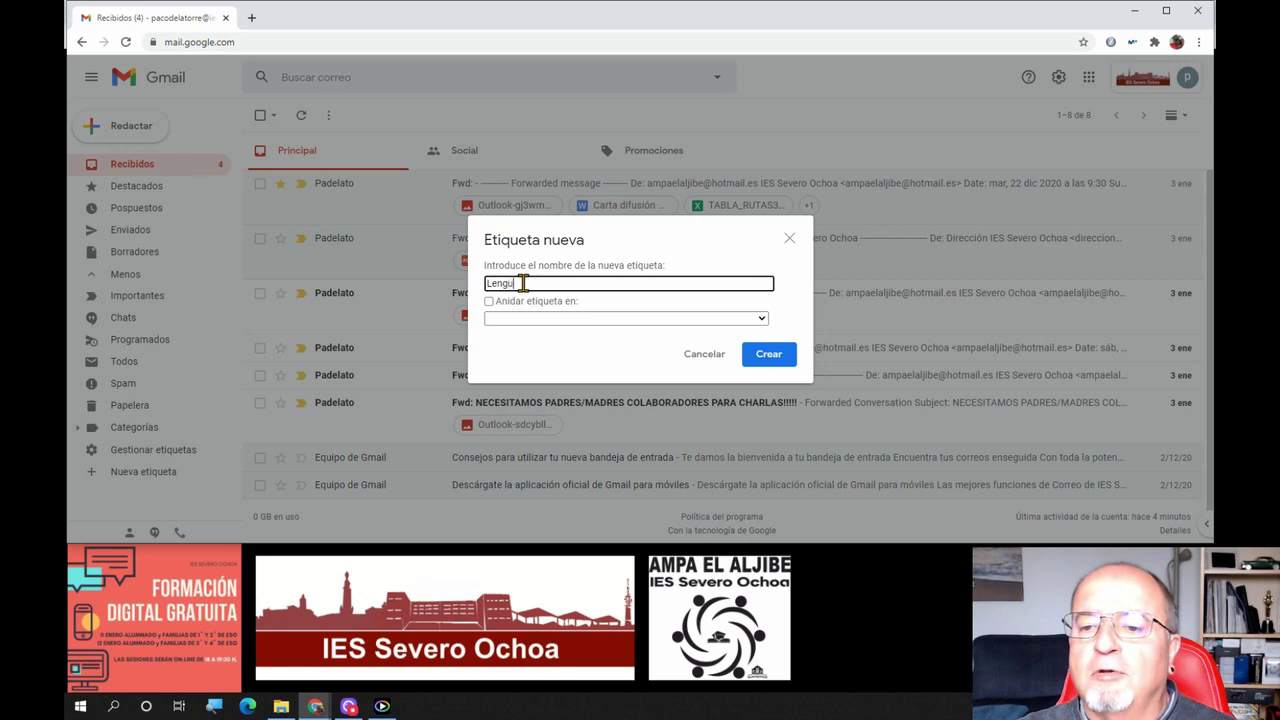
key(Return)
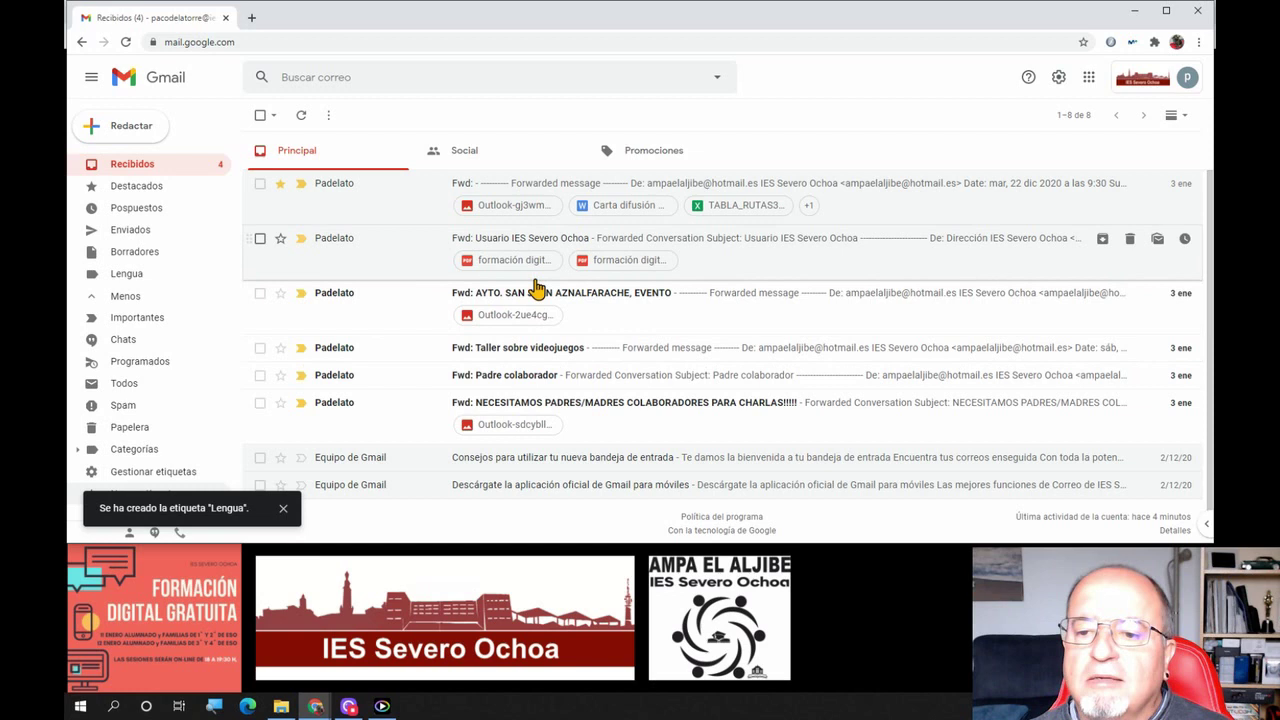
click(535, 245)
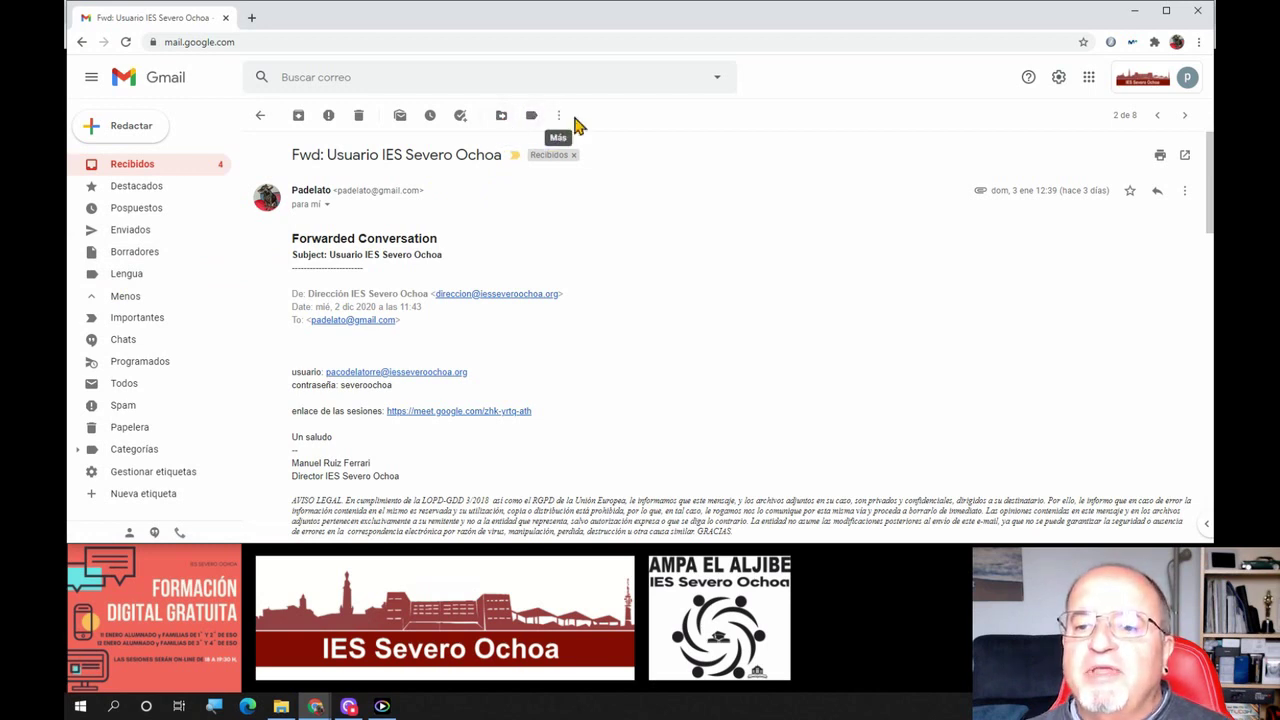
Apply only the Lengua label to the 'Fwd: Usuario IES Severo Ochoa' email and return to Recibidos
click(500, 117)
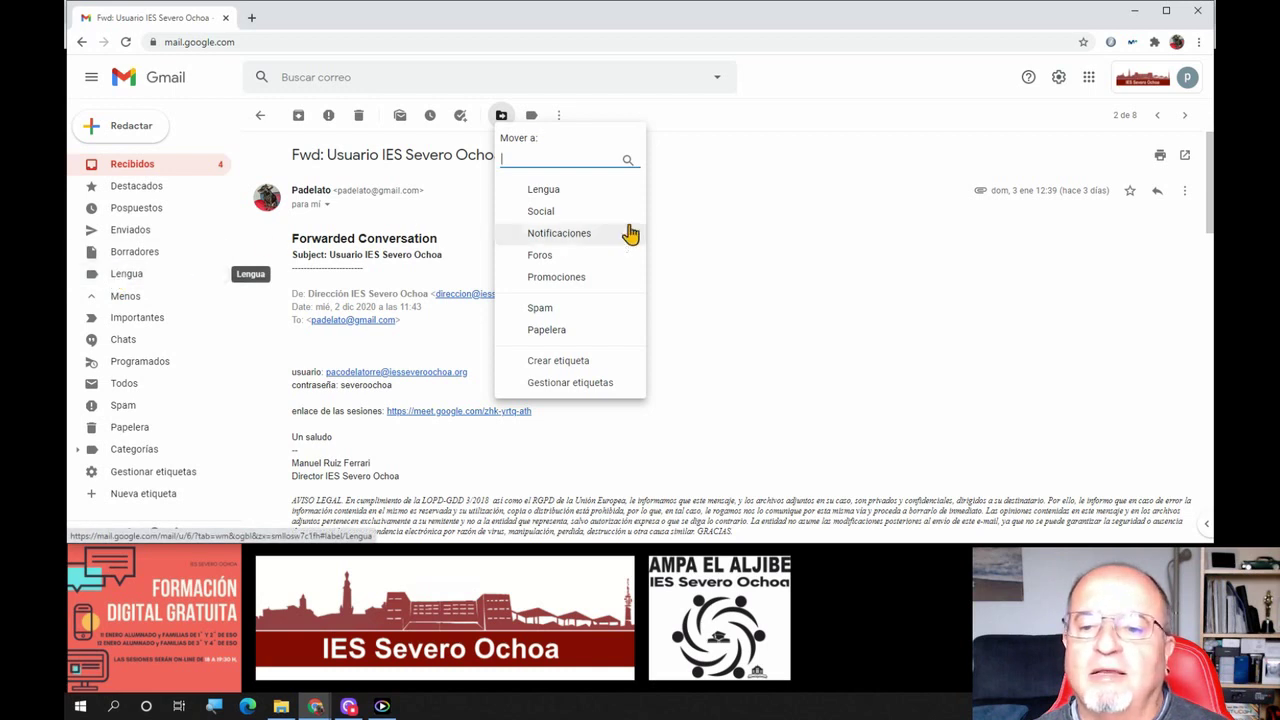
click(531, 116)
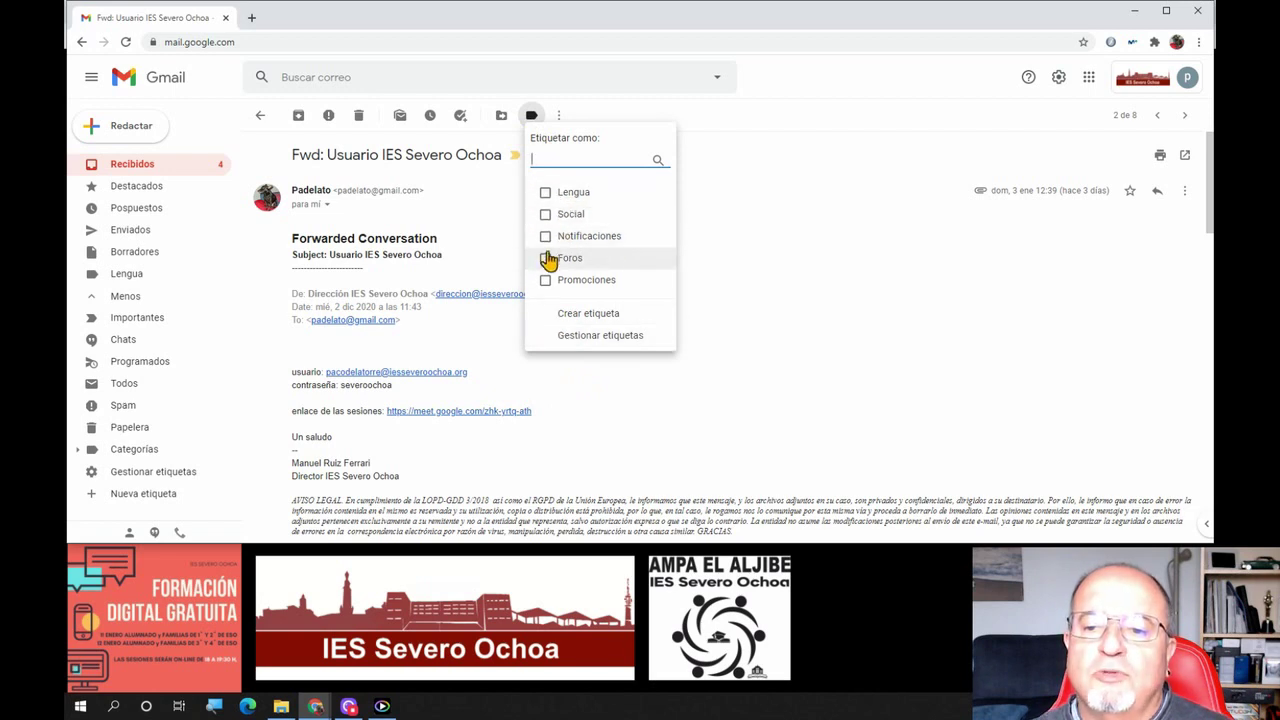
click(545, 192)
click(545, 214)
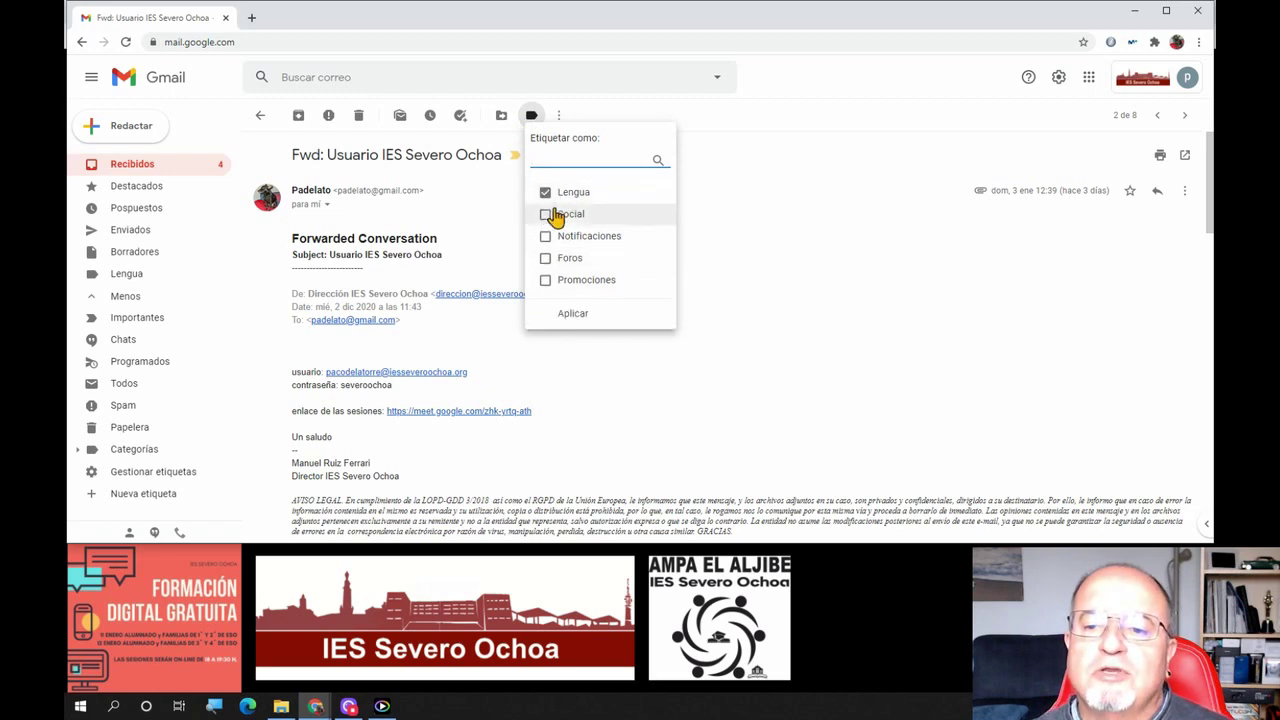
click(545, 214)
click(545, 237)
click(545, 240)
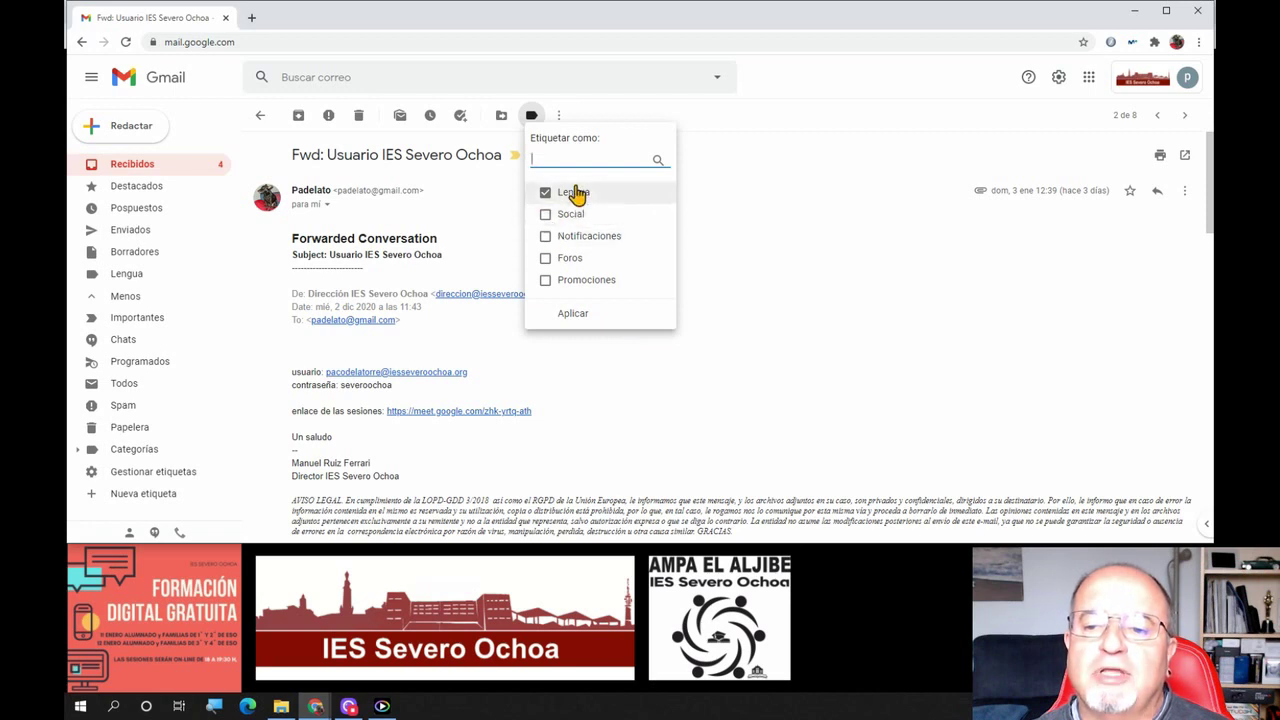
click(573, 316)
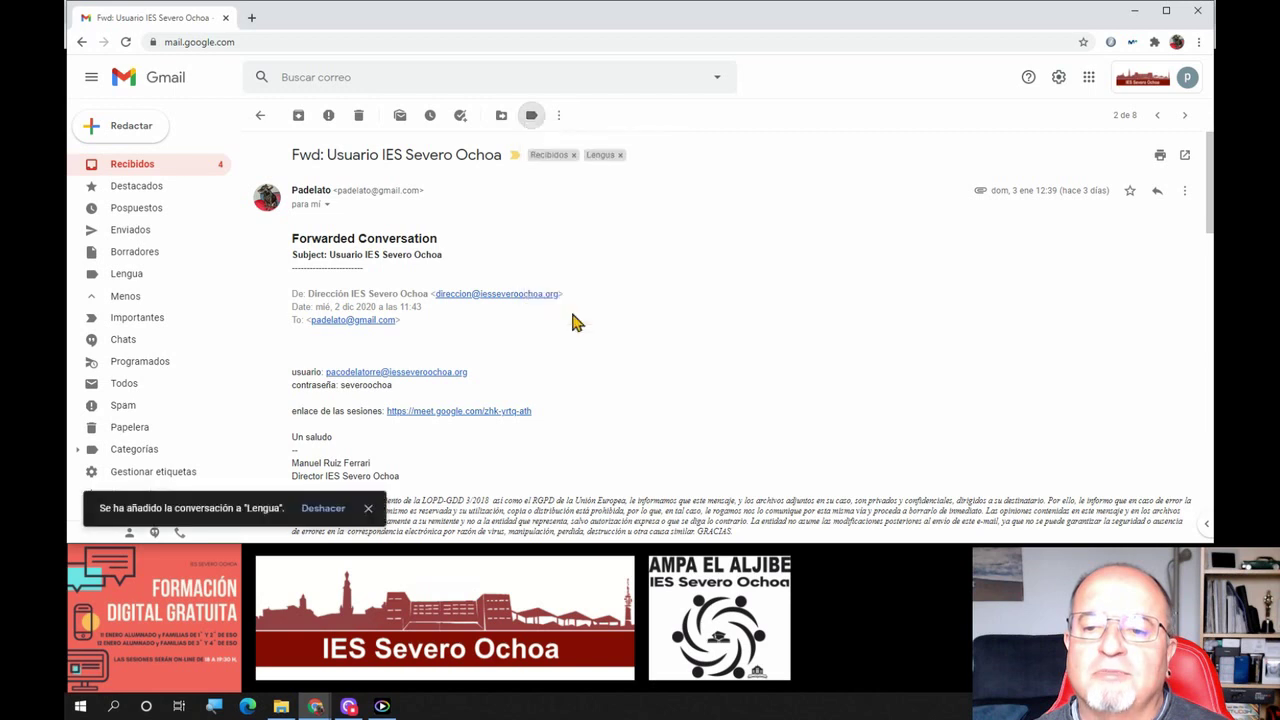
click(257, 118)
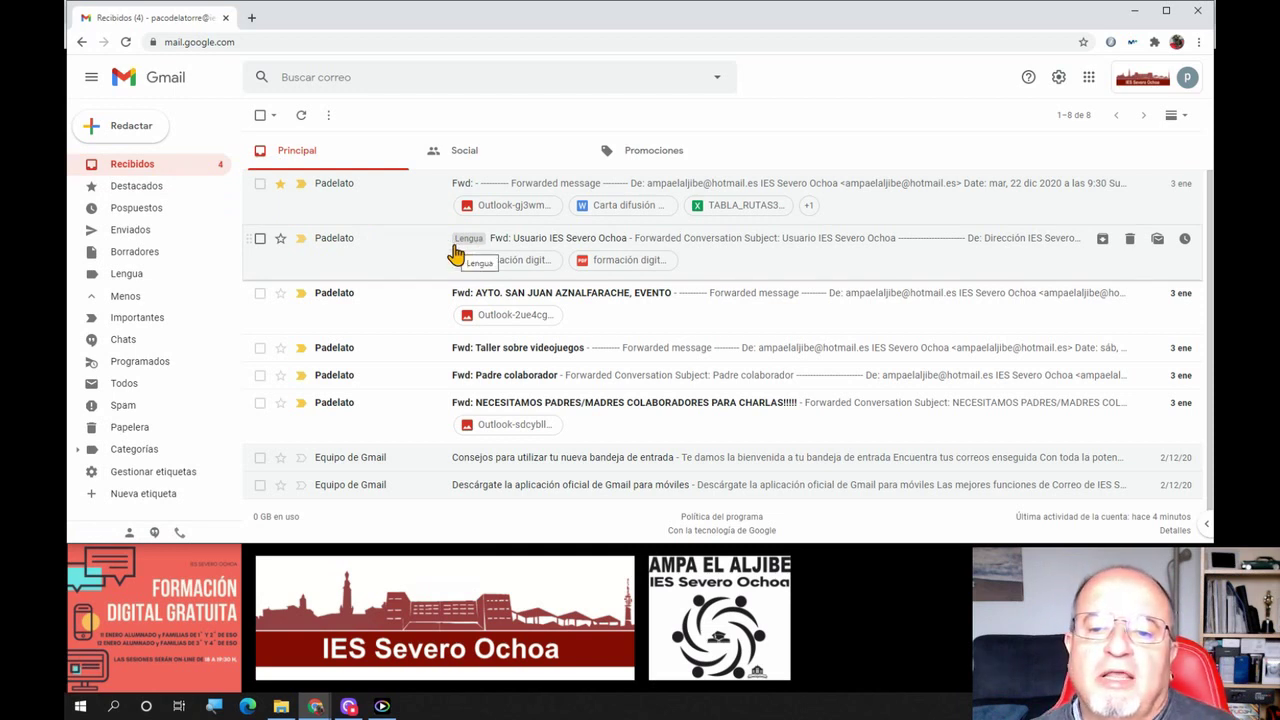
click(128, 292)
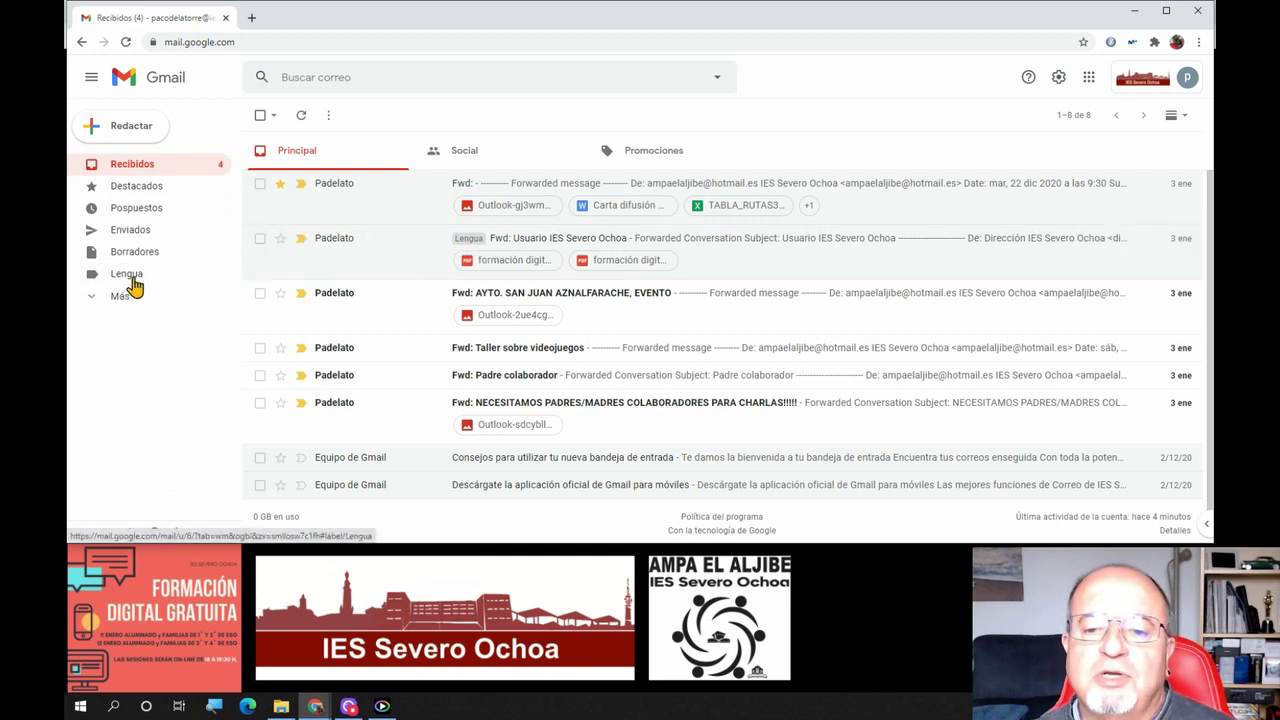
click(134, 280)
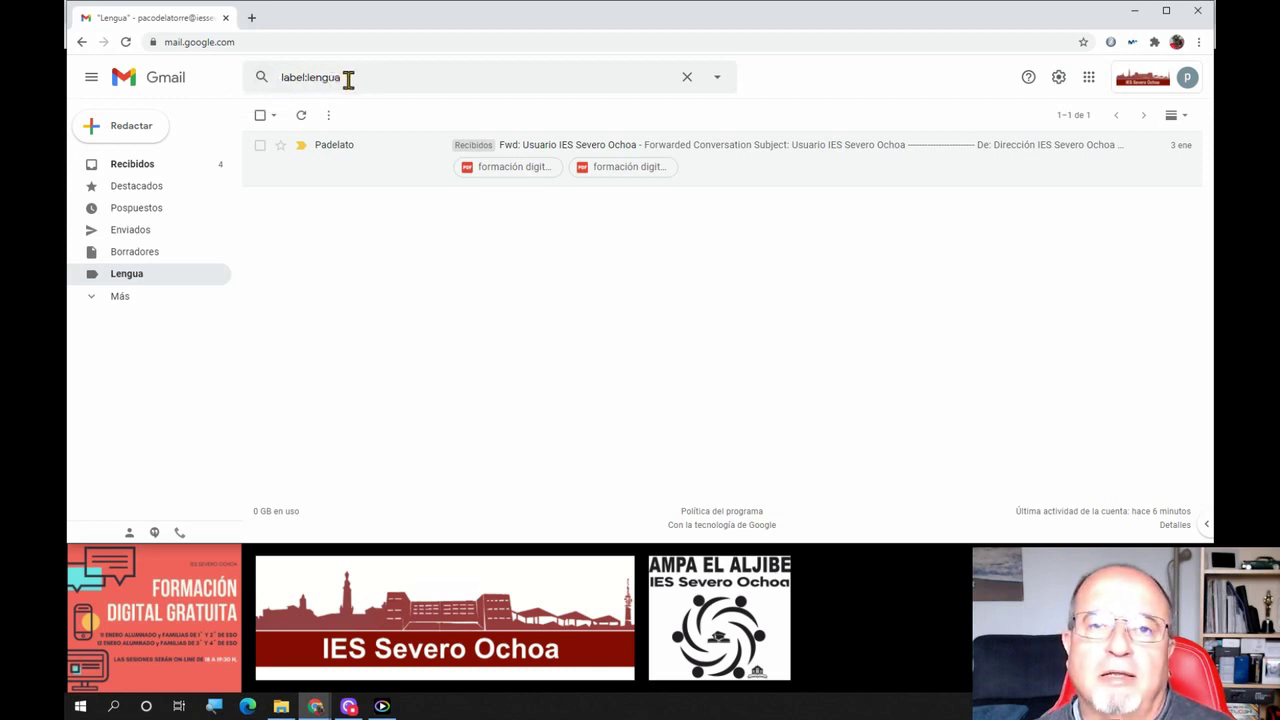
click(150, 170)
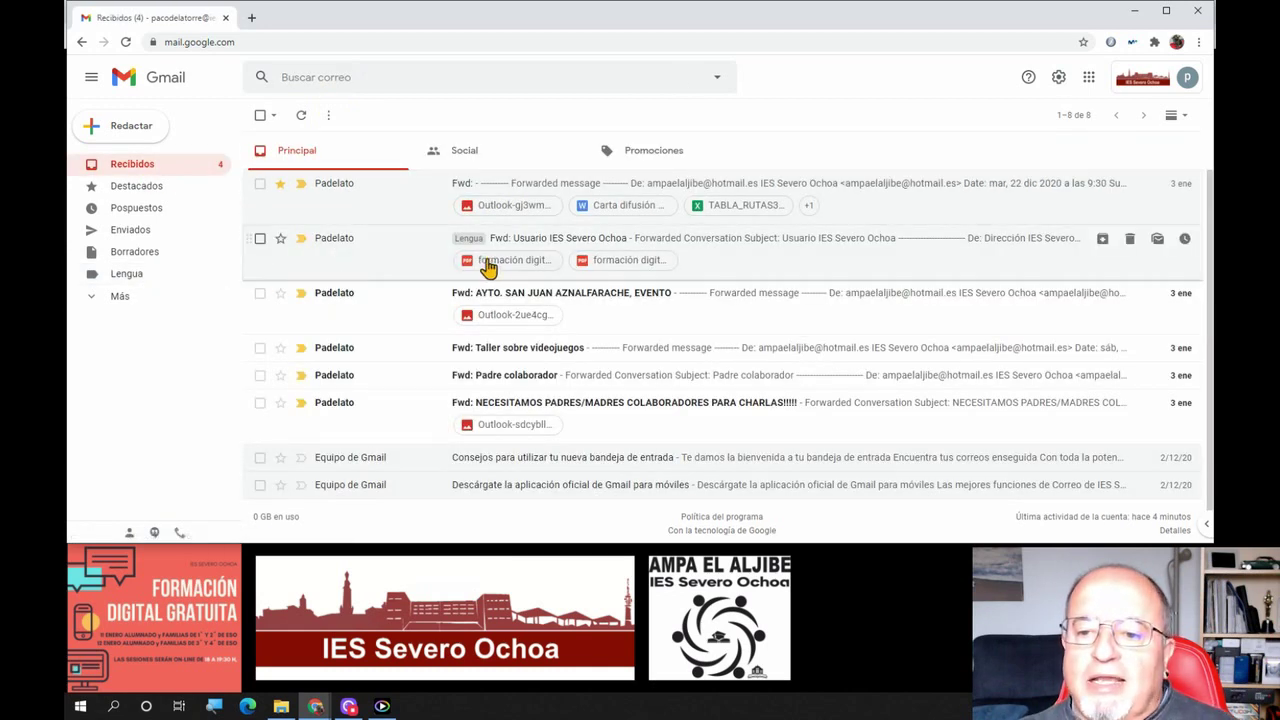
right_click(528, 248)
click(521, 244)
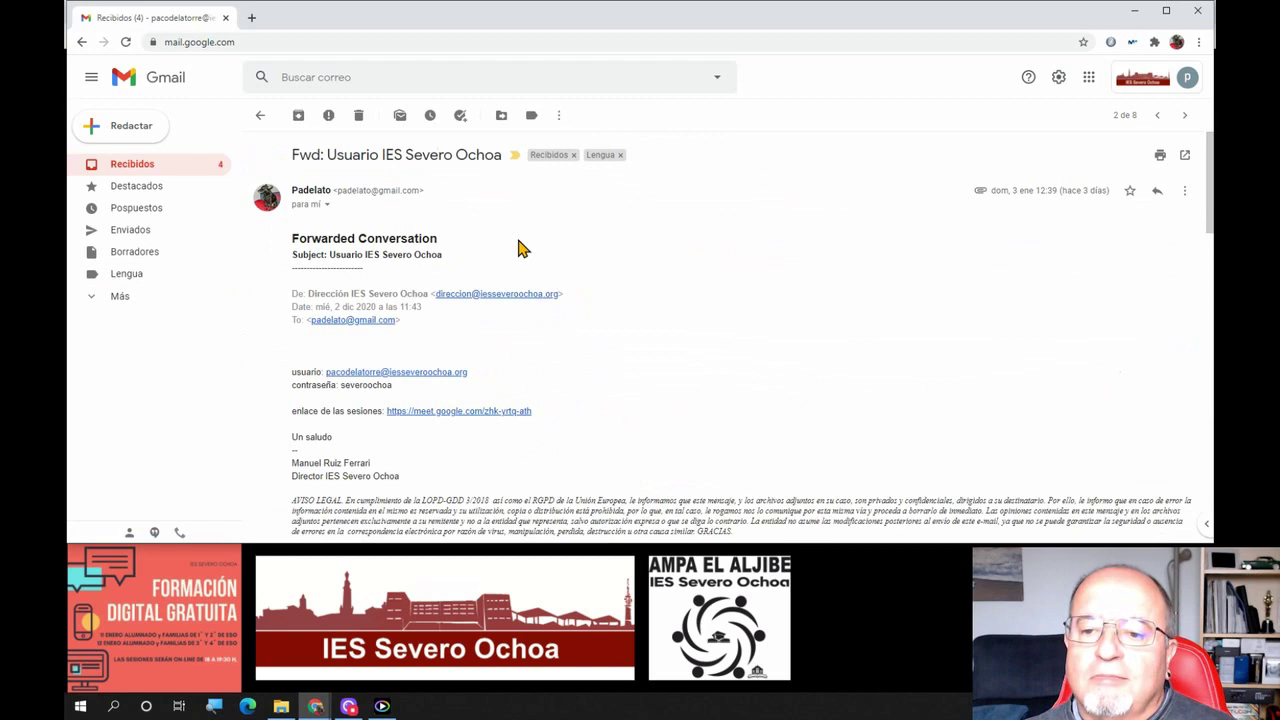
click(260, 116)
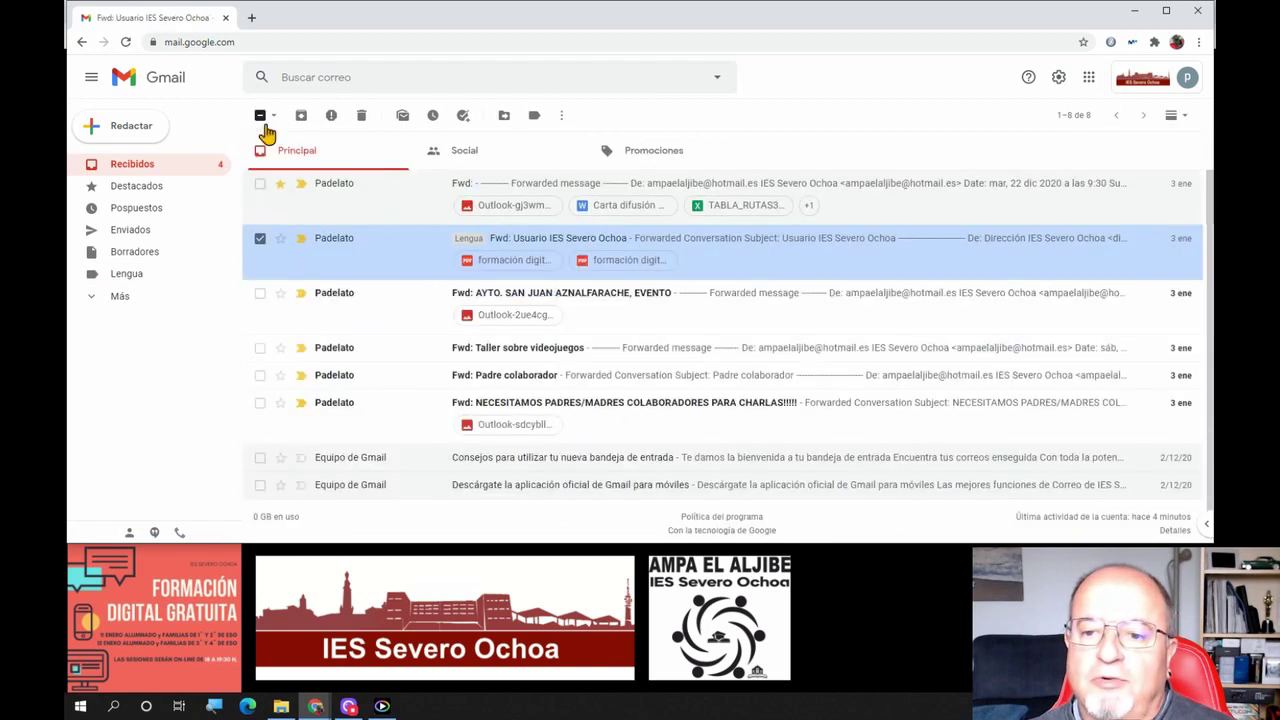
Move the selected 'Fwd: Usuario IES Severo Ochoa' conversation into Lengua from its right-click menu
click(260, 240)
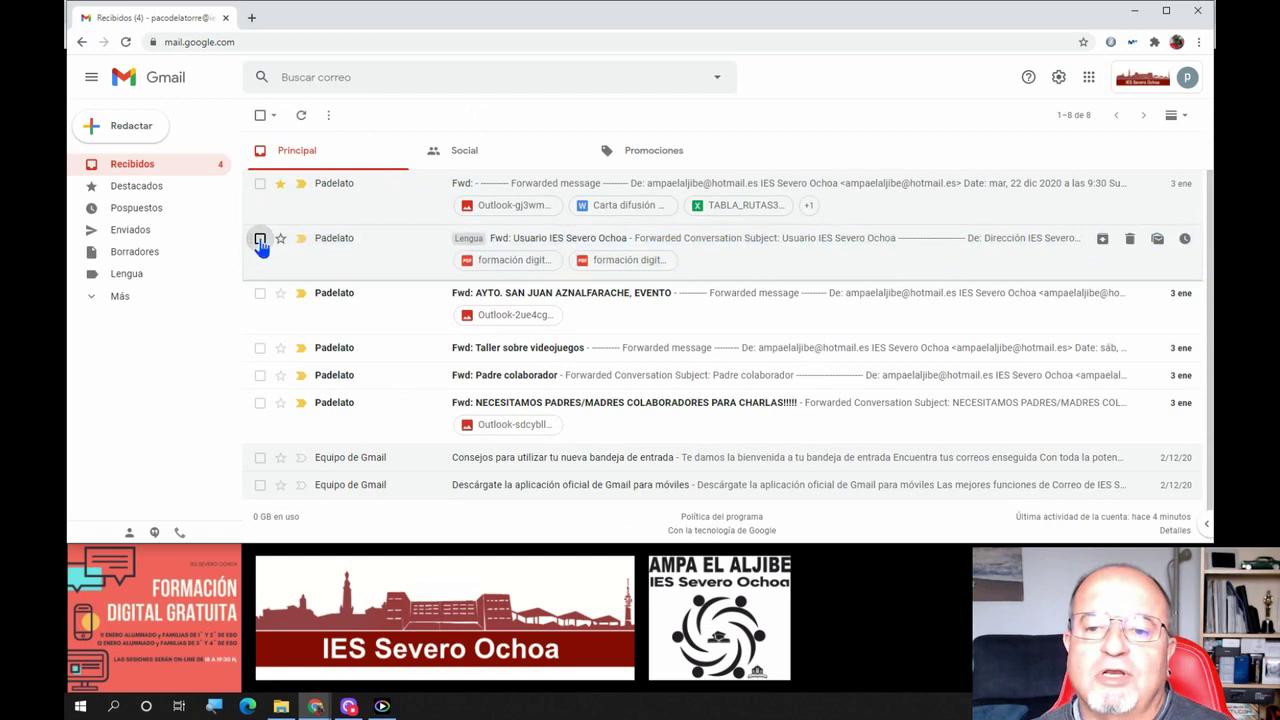
click(260, 240)
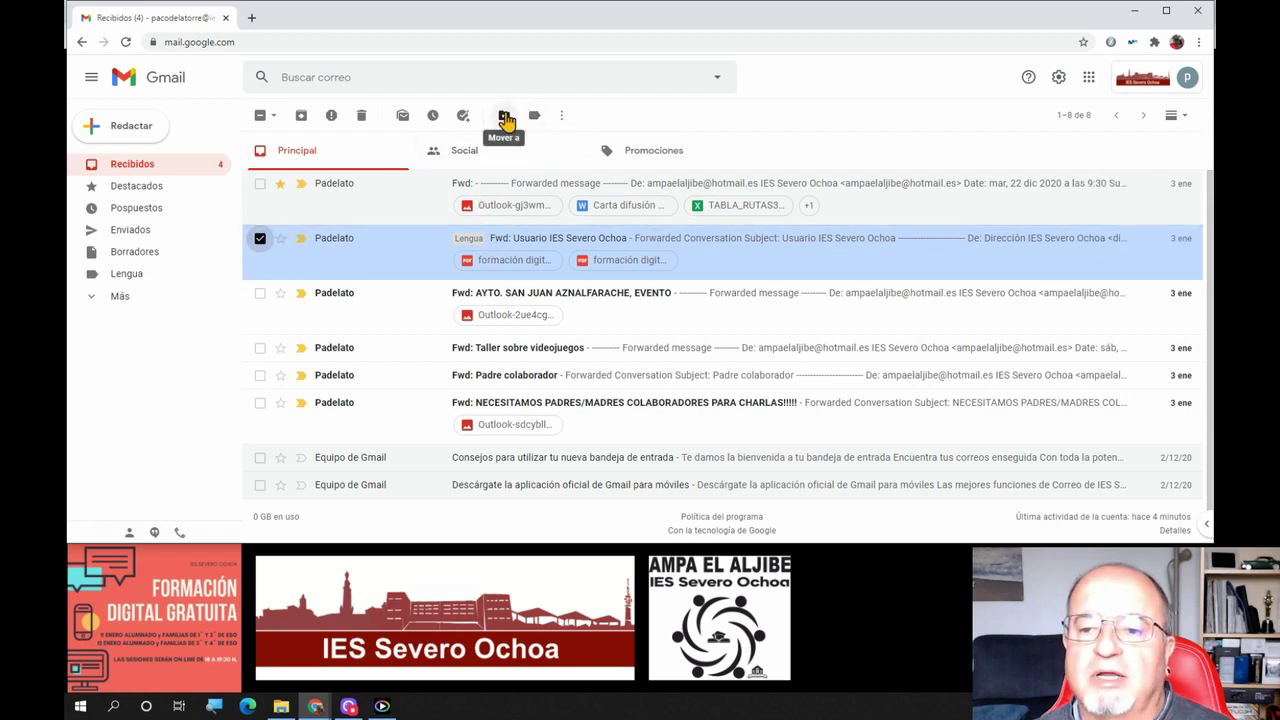
right_click(545, 268)
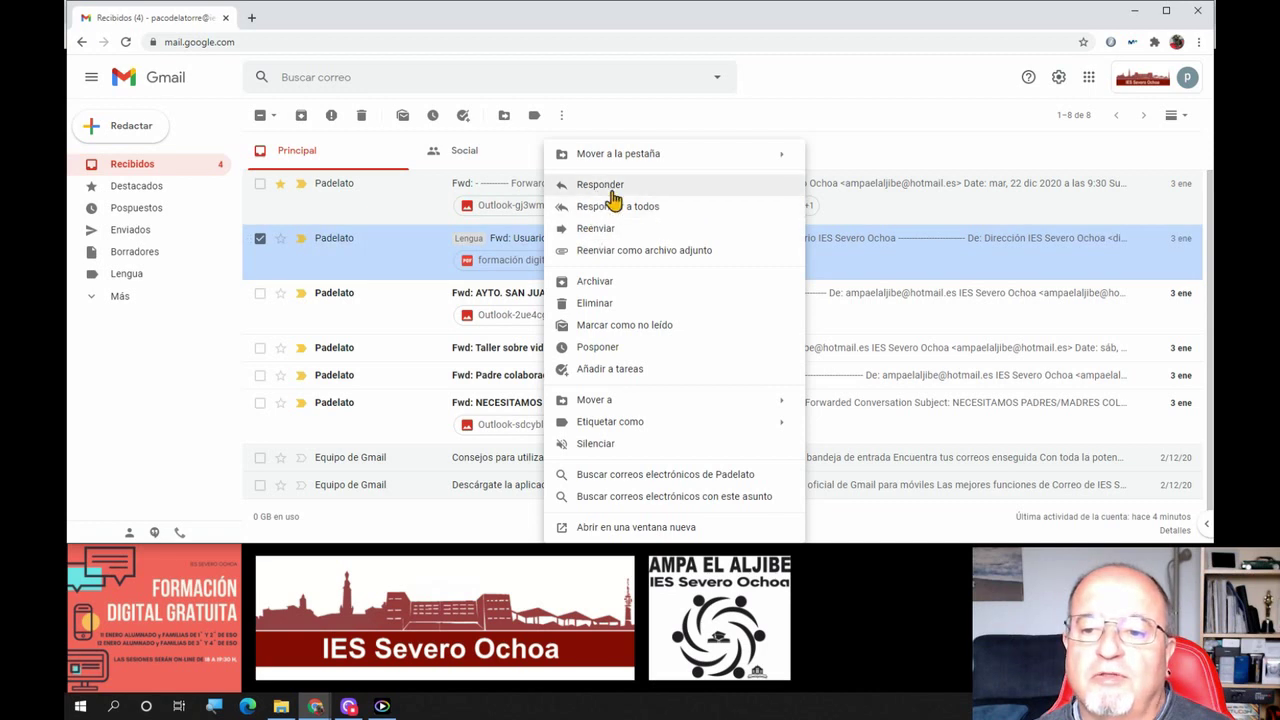
mouse_move(746, 168)
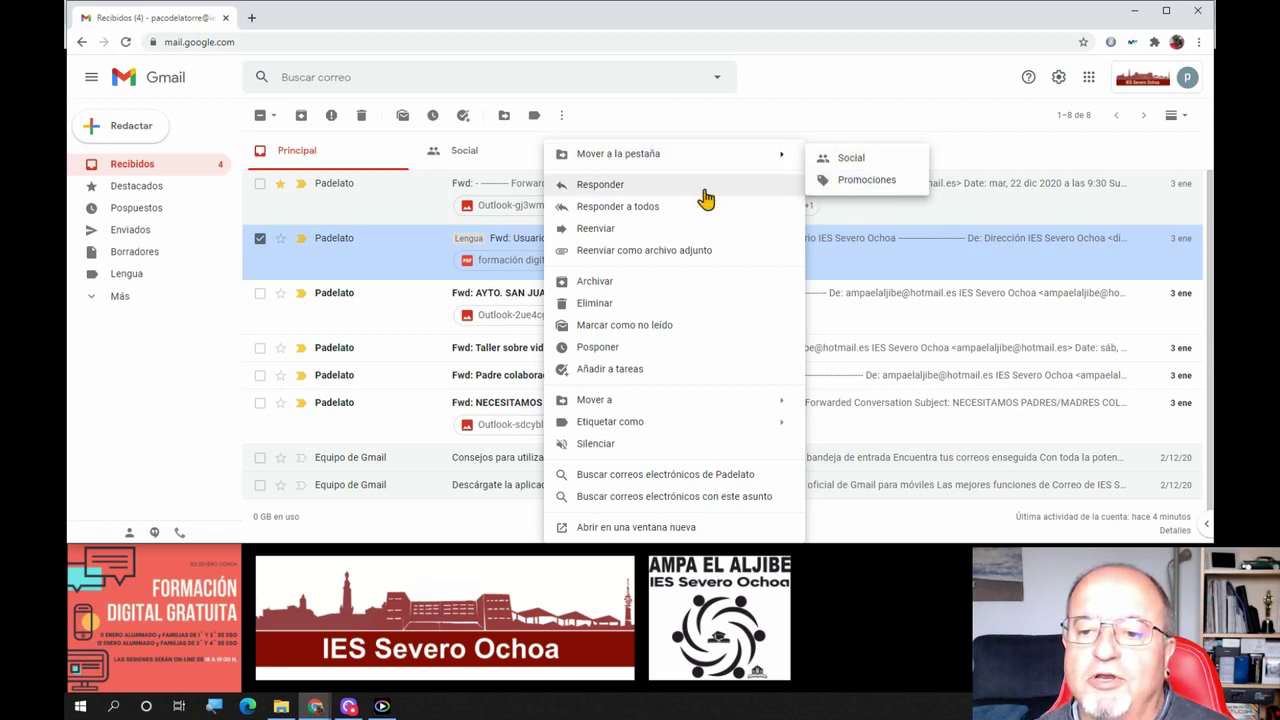
mouse_move(640, 405)
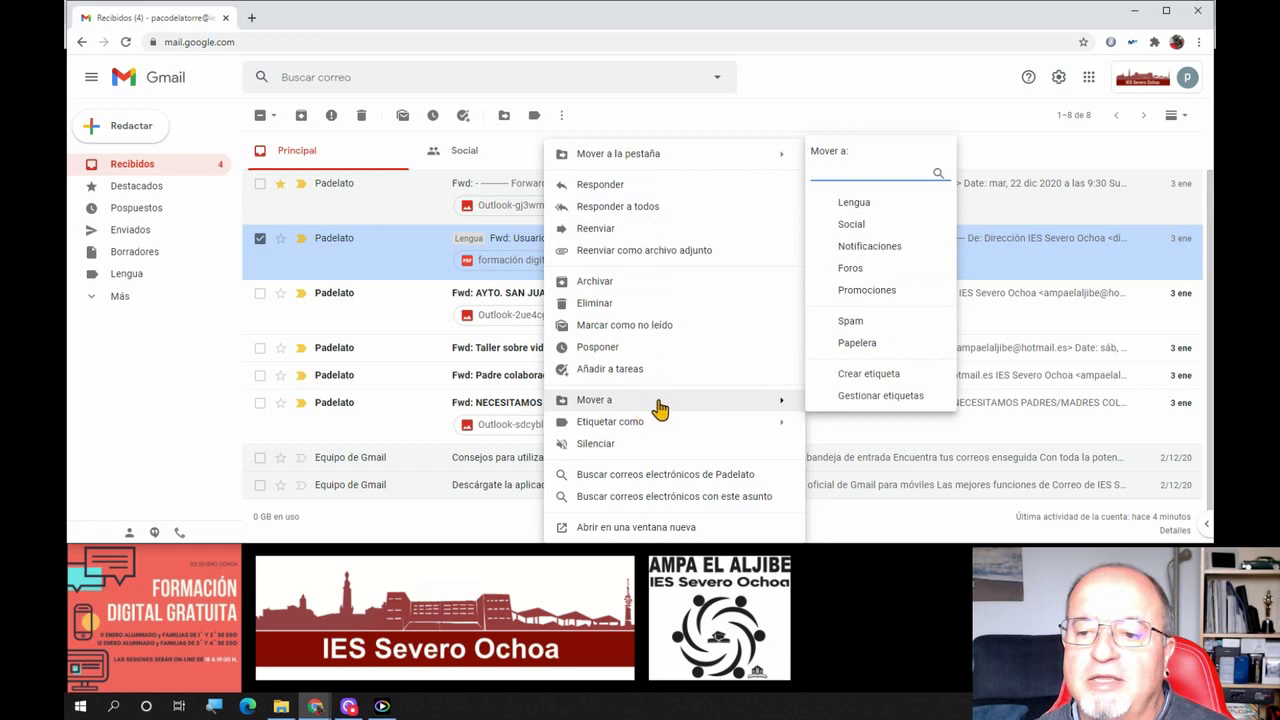
click(876, 207)
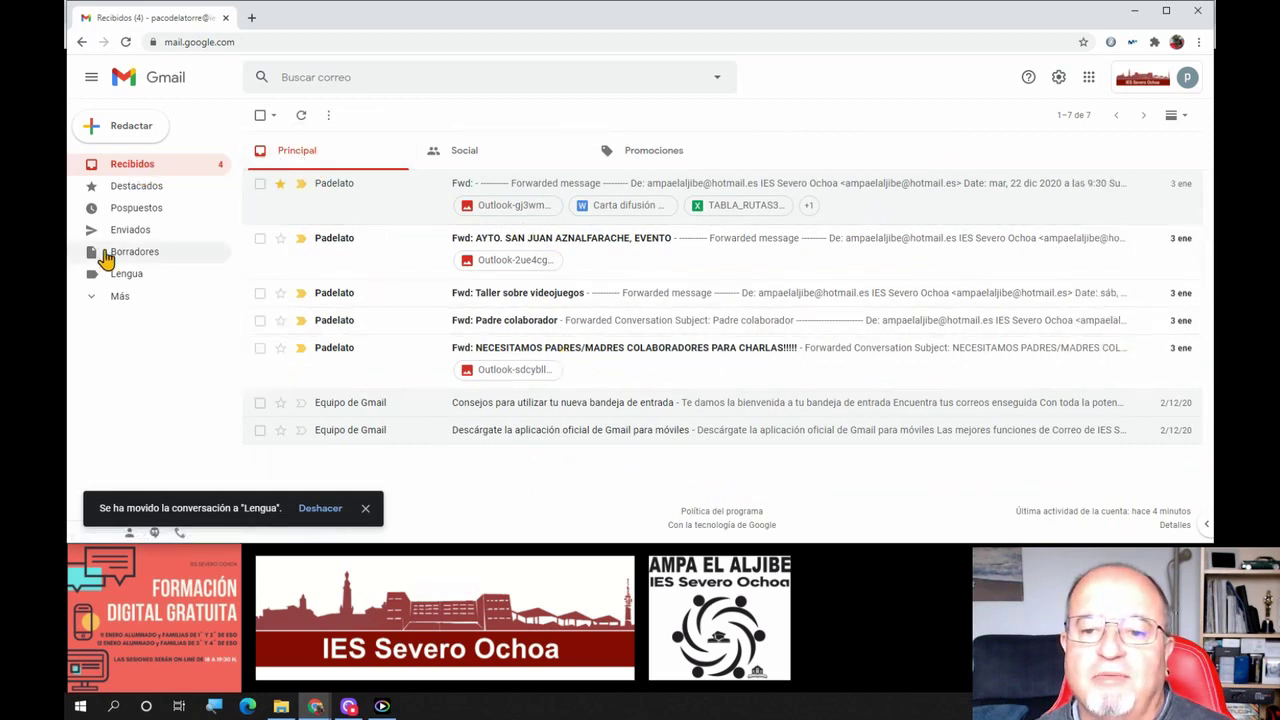
Open the Lengua label's conversation list and change the Lengua label colour to blue
click(131, 277)
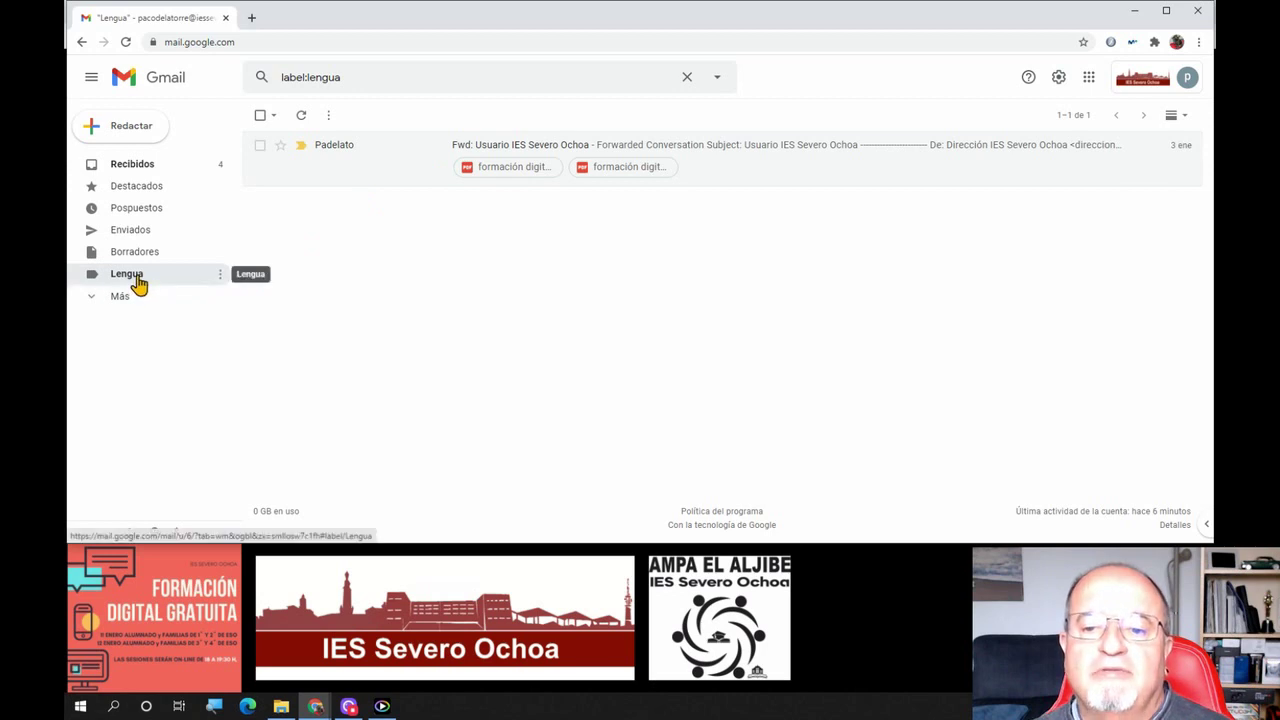
click(220, 278)
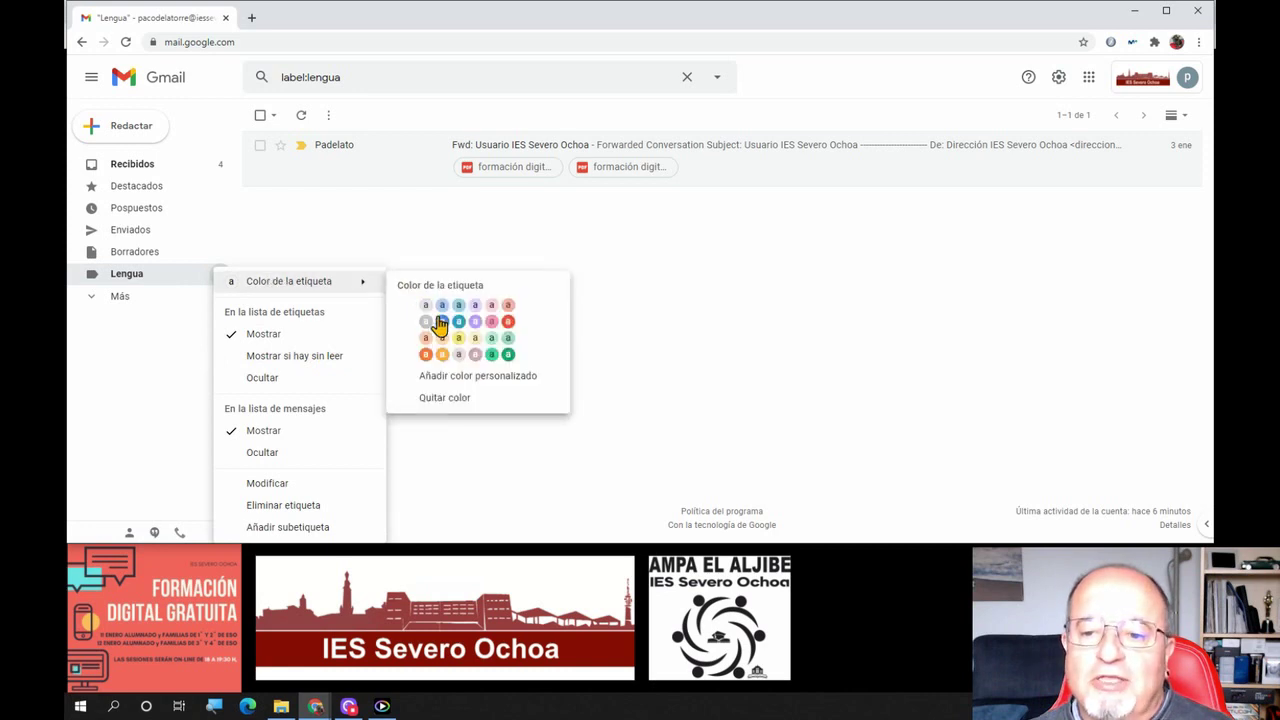
click(441, 321)
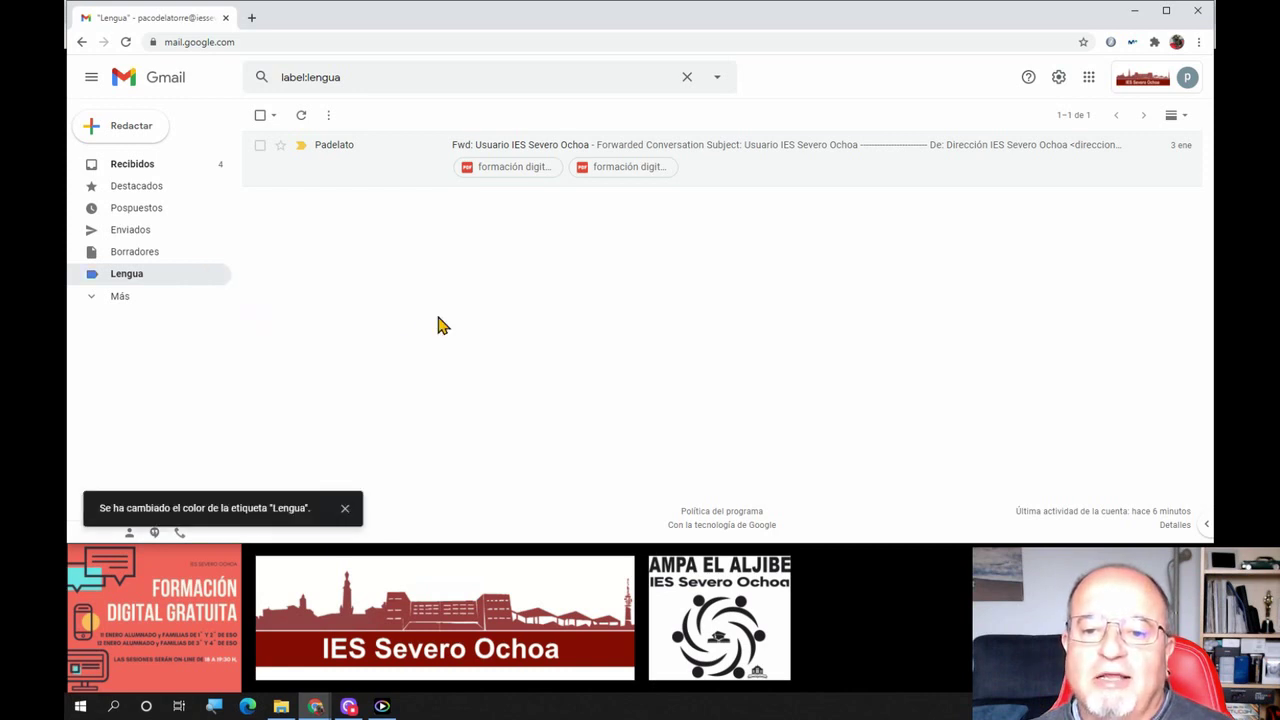
click(222, 277)
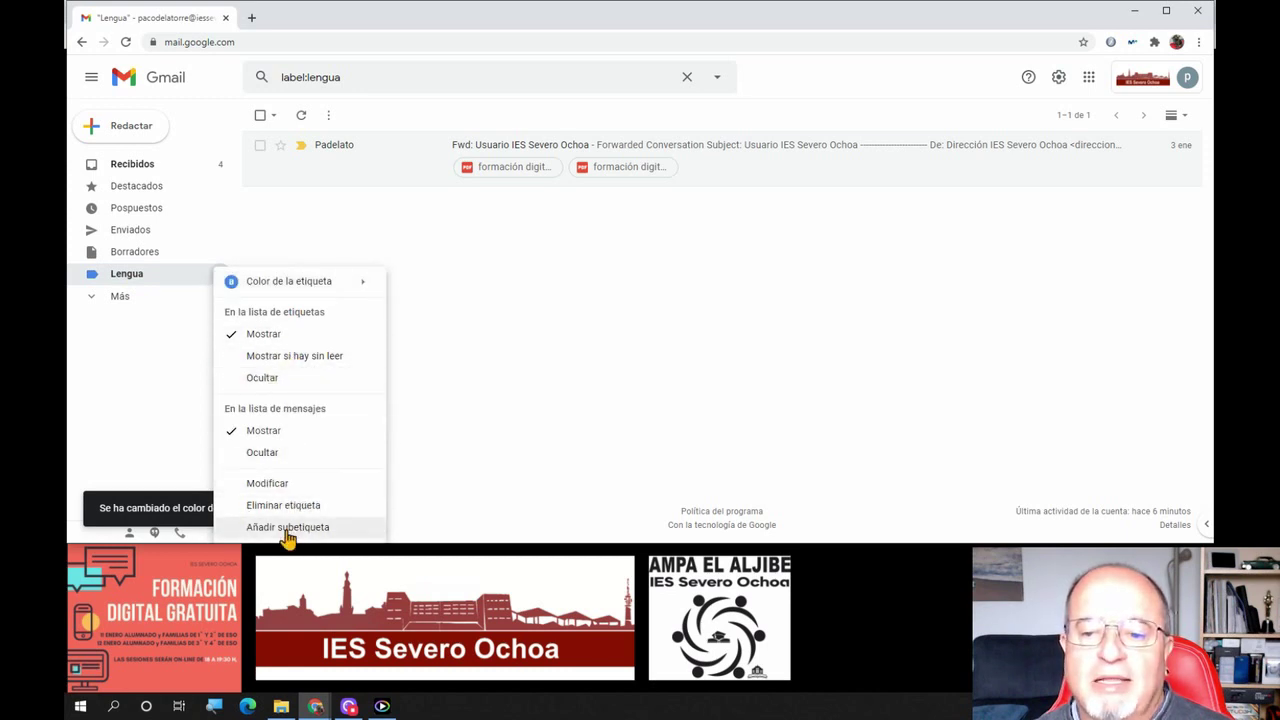
Add an Ejercicios sublabel nested under Lengua, then go back to Recibidos
click(287, 528)
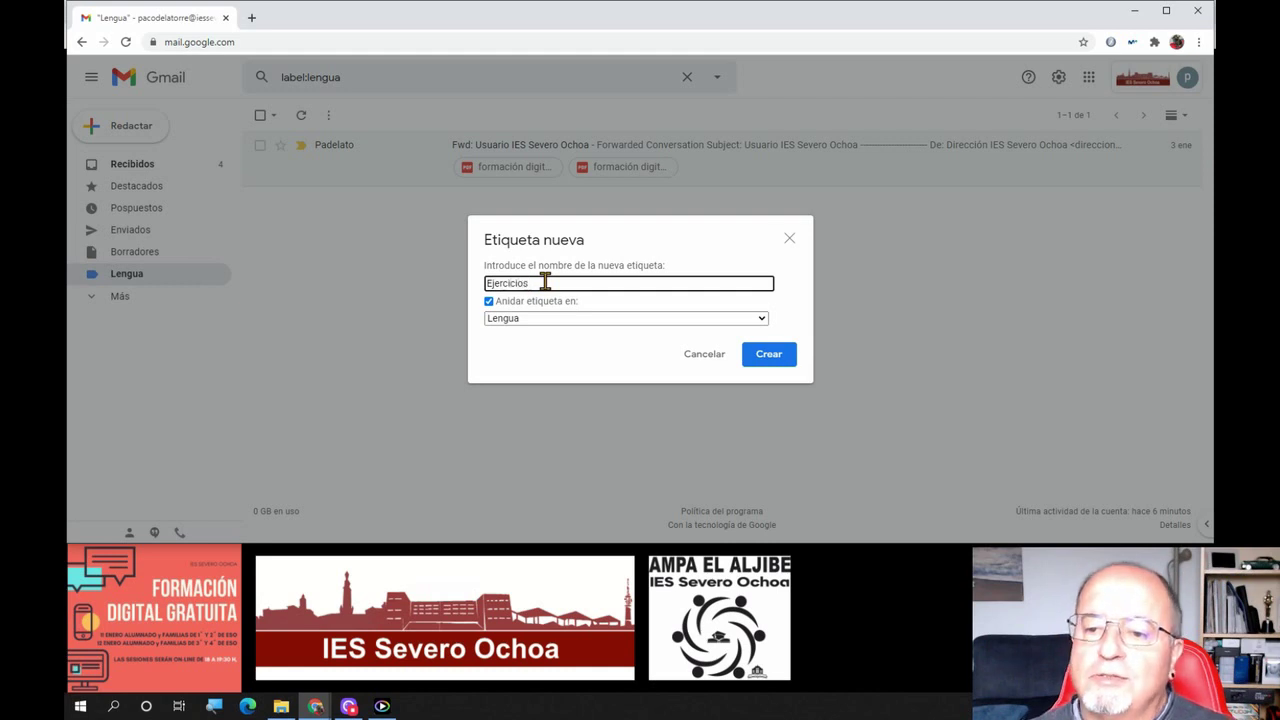
click(789, 360)
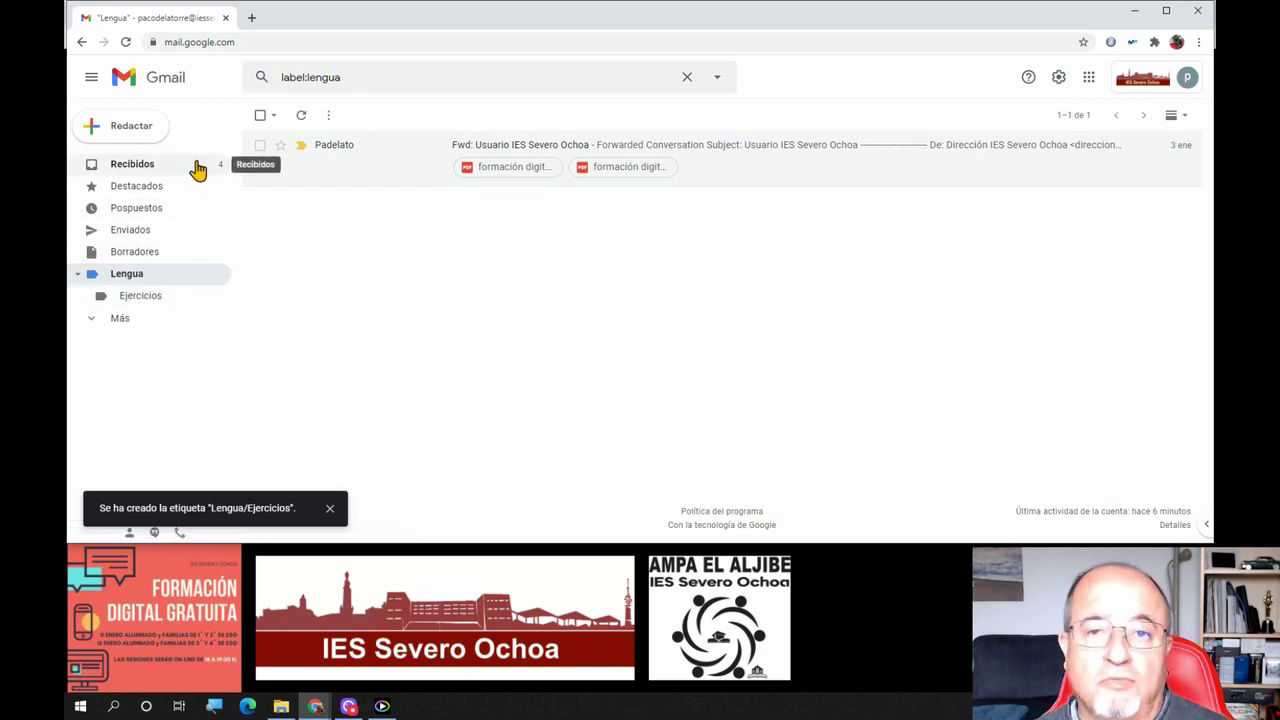
click(120, 168)
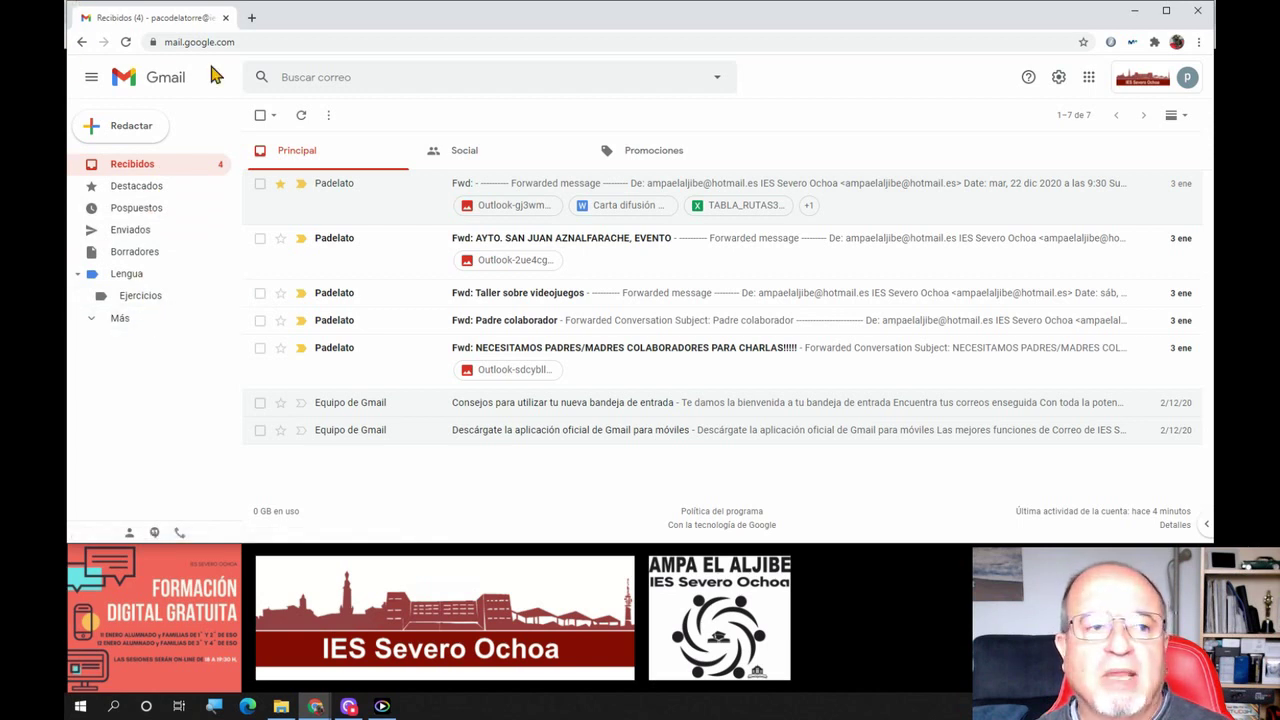
Advance the slides to slide 22, 'Redactar, responder, reenviar', then bring Gmail back to front
click(1134, 10)
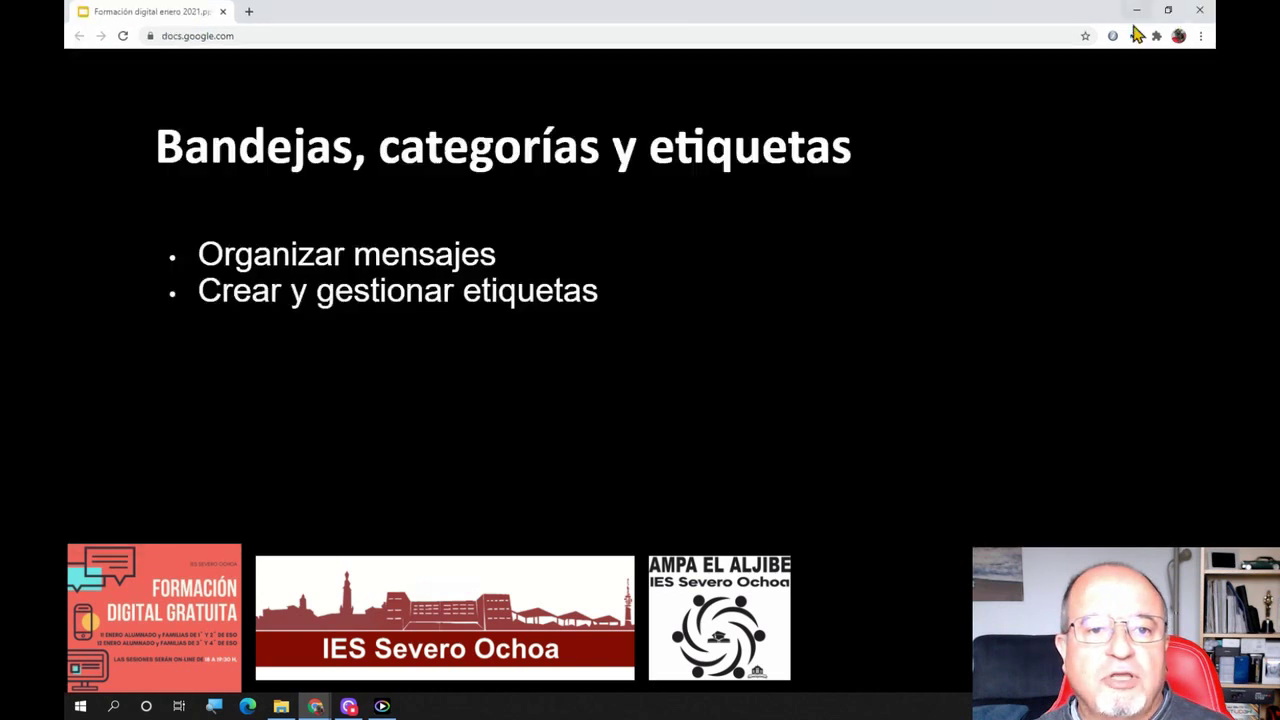
click(933, 375)
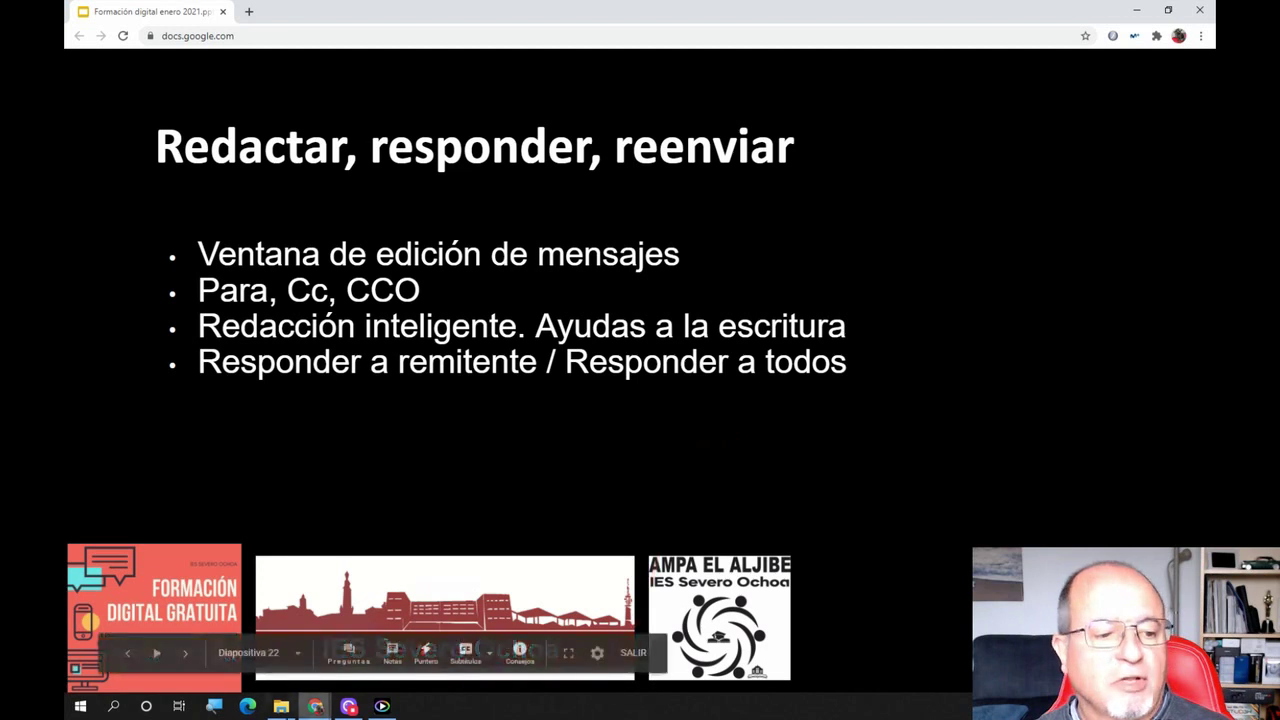
mouse_move(315, 707)
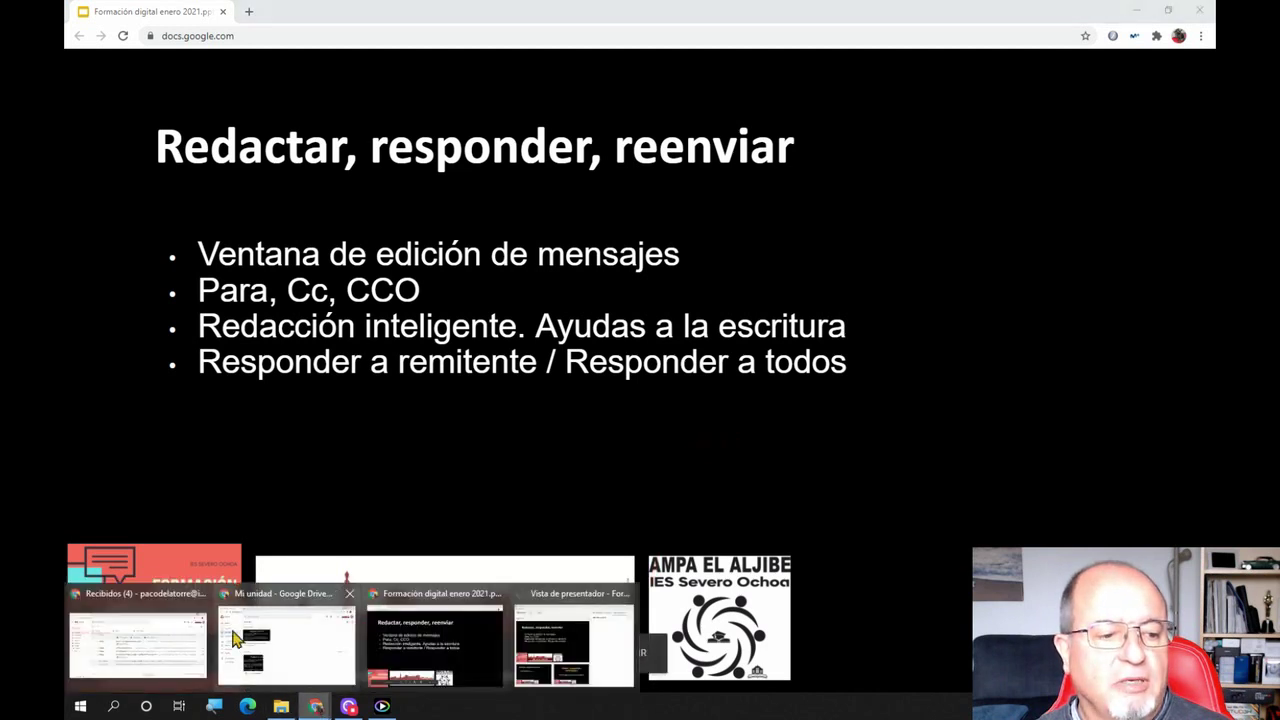
click(154, 635)
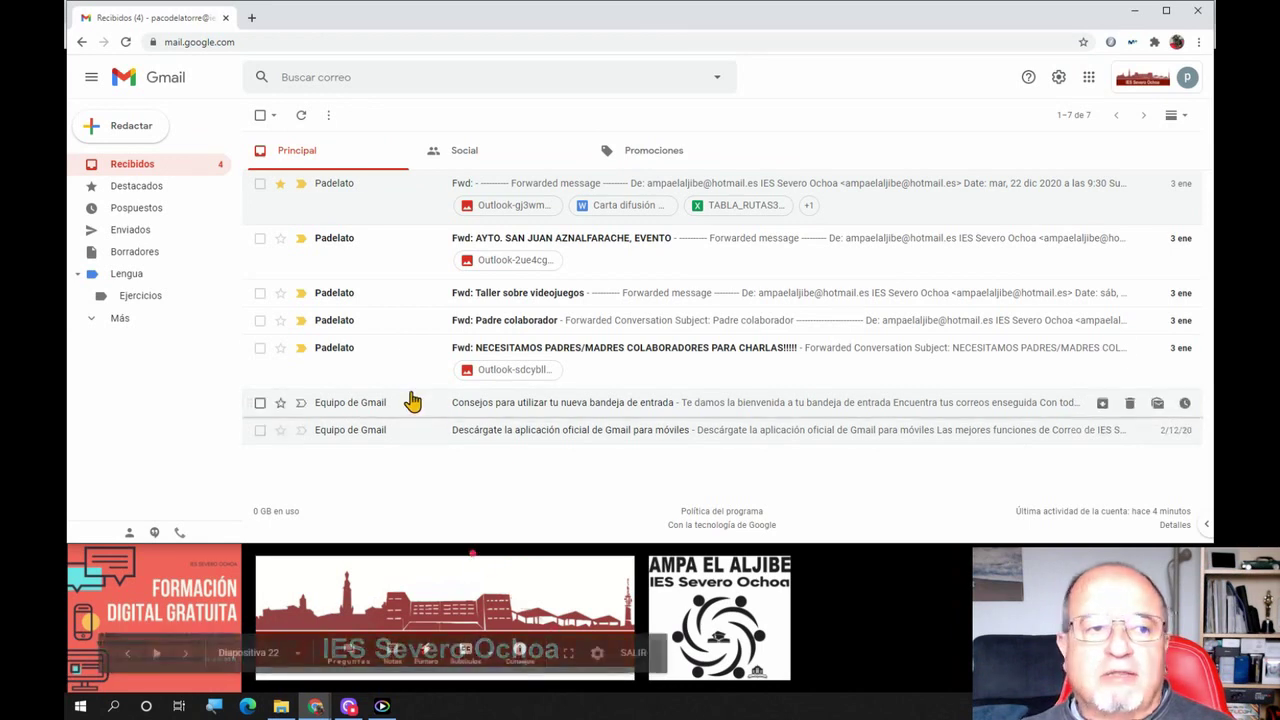
Start a blank new message and expand it to full-screen compose, dismissing the signature and full-screen tips
click(127, 136)
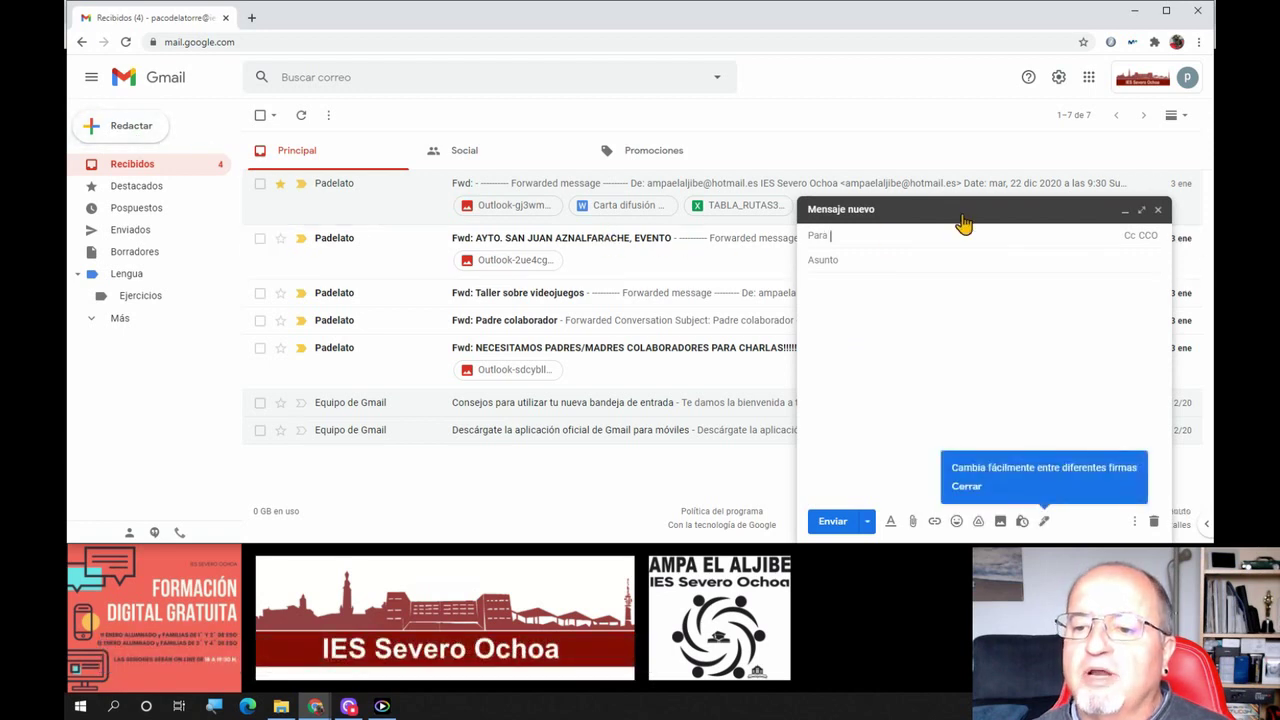
click(984, 390)
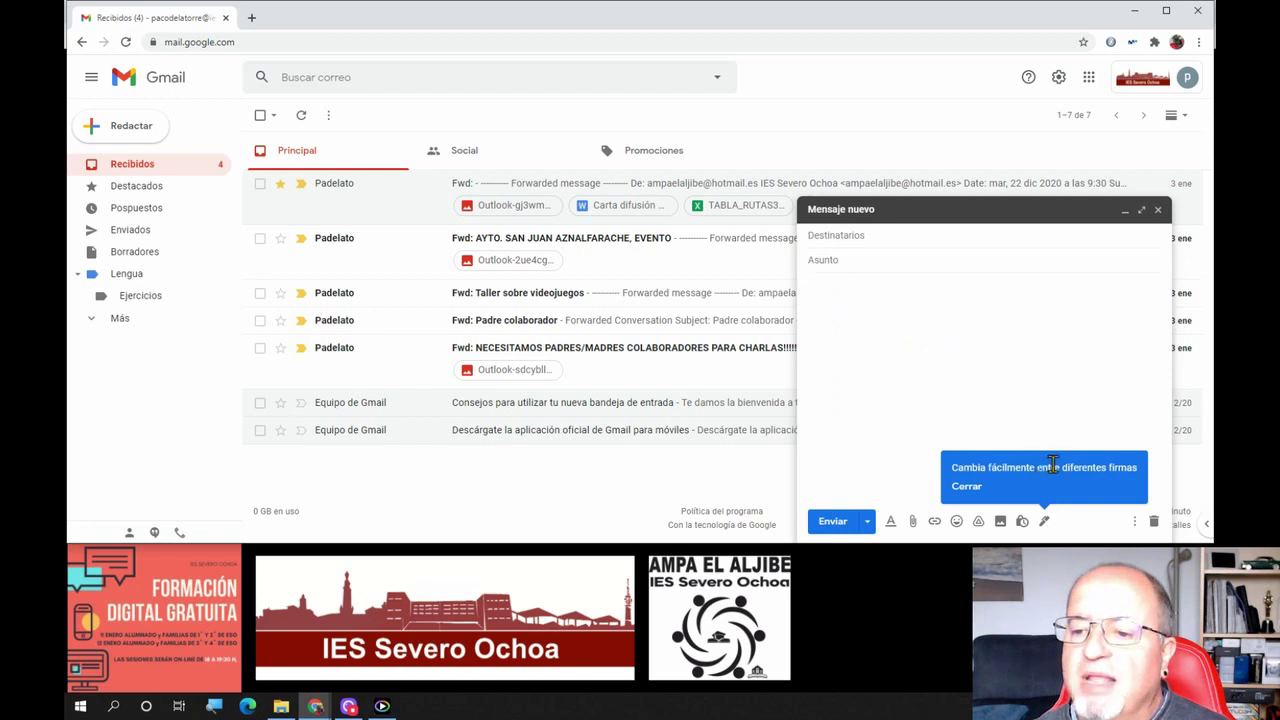
click(968, 487)
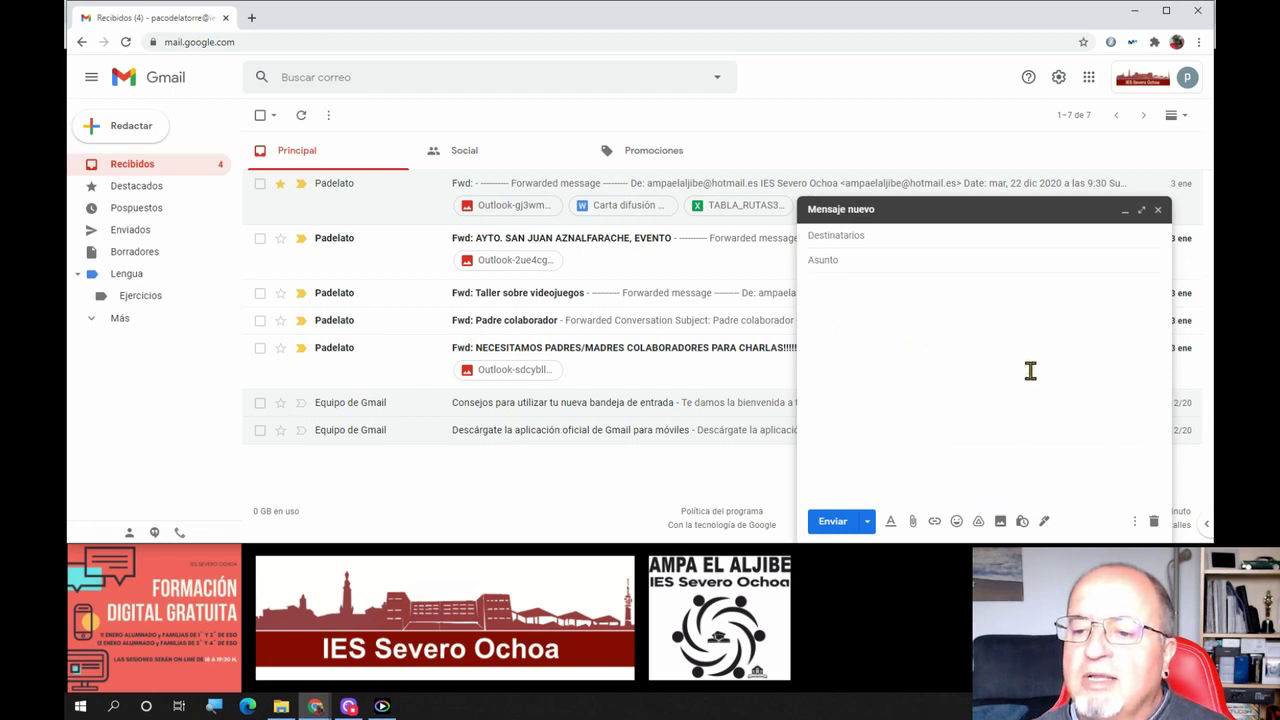
click(1142, 213)
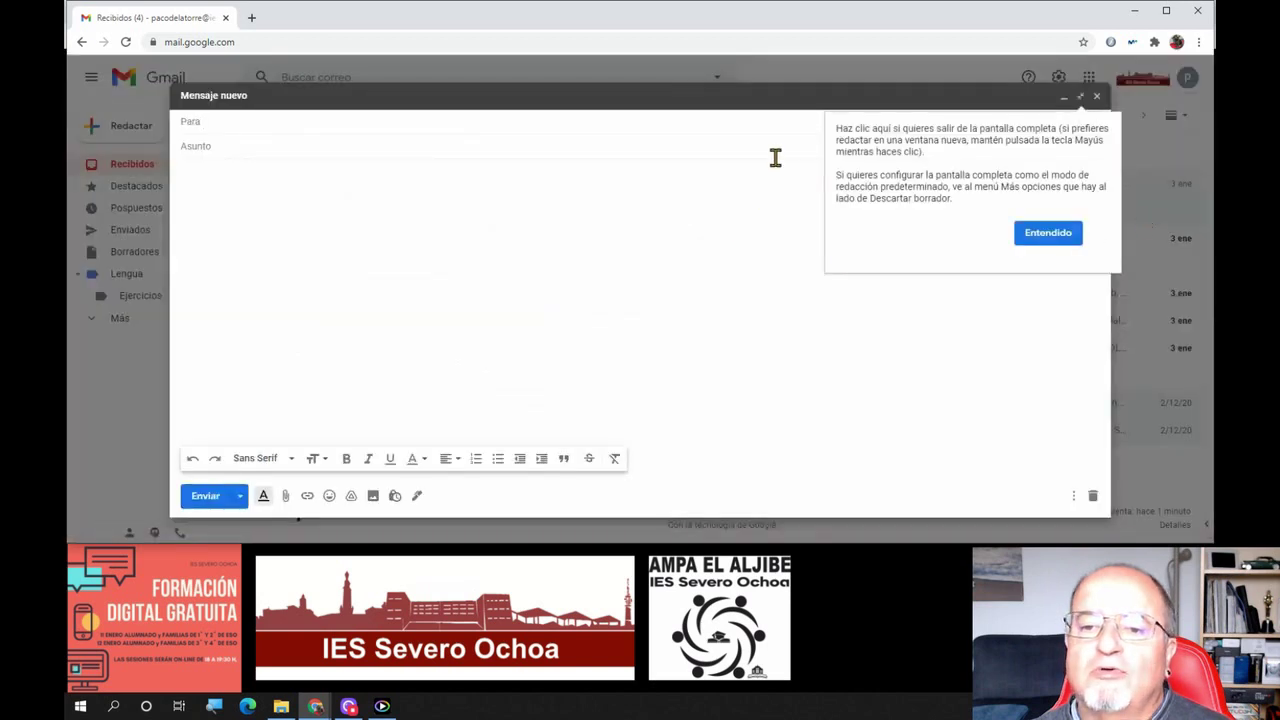
click(1021, 232)
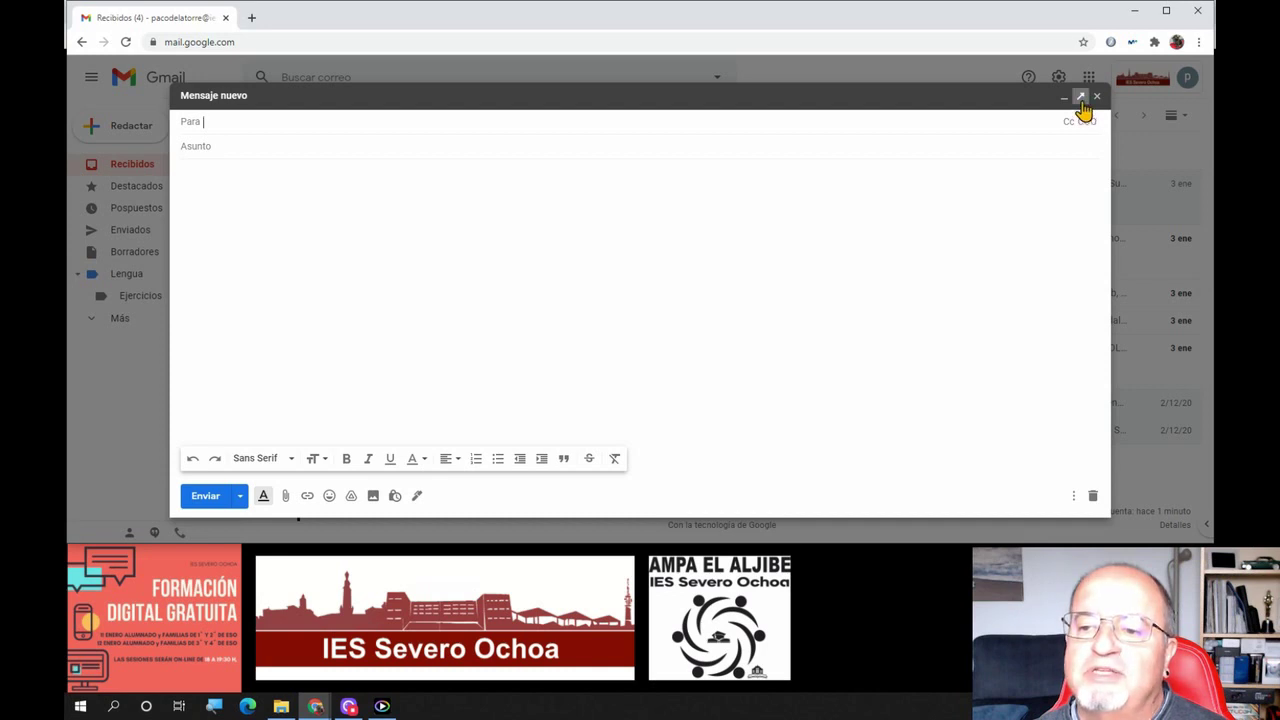
Pop the blank draft out into its own window, then reposition it and widen it on both sides
shift+click(1081, 98)
drag(731, 94, 586, 110)
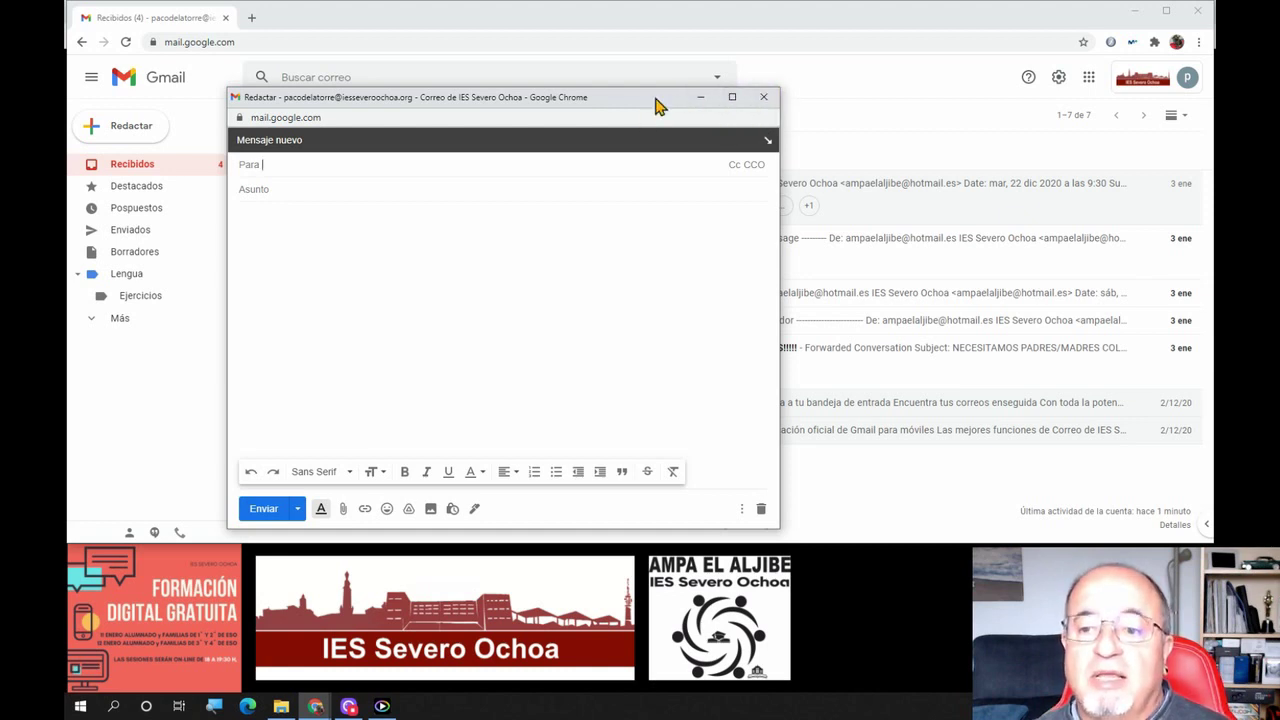
drag(779, 275, 1186, 237)
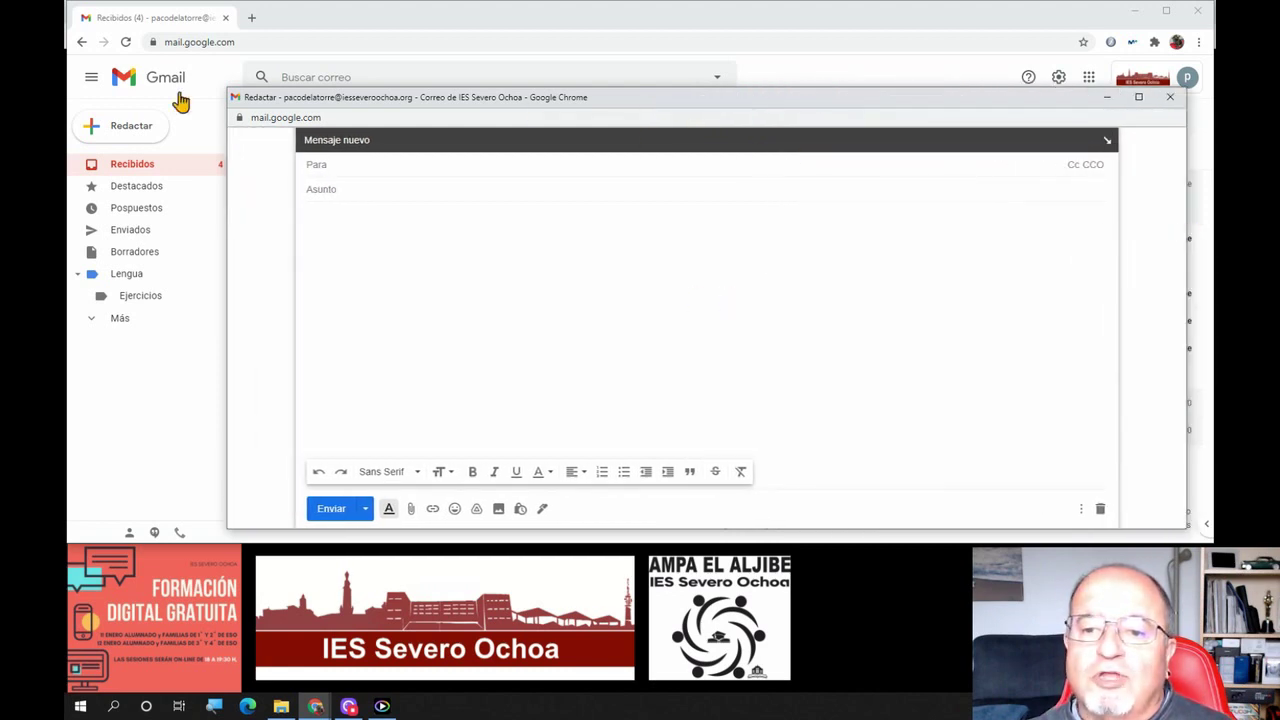
drag(227, 160, 86, 160)
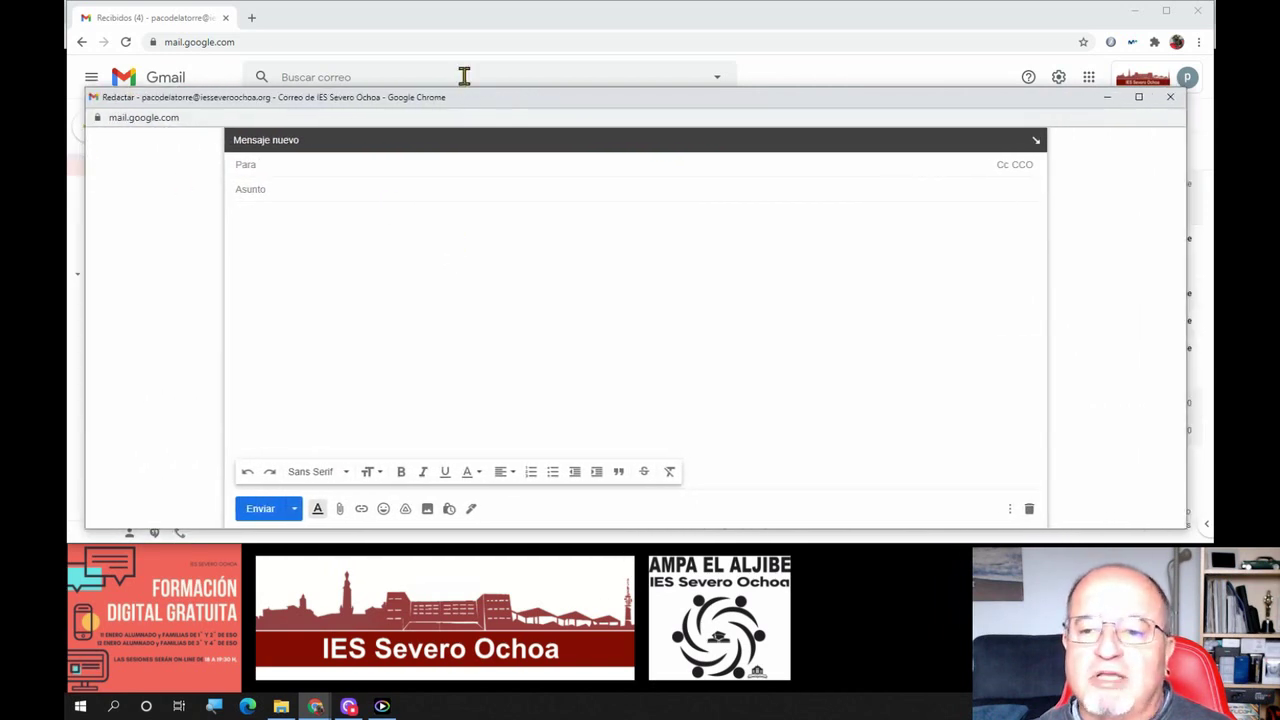
drag(455, 100, 461, 61)
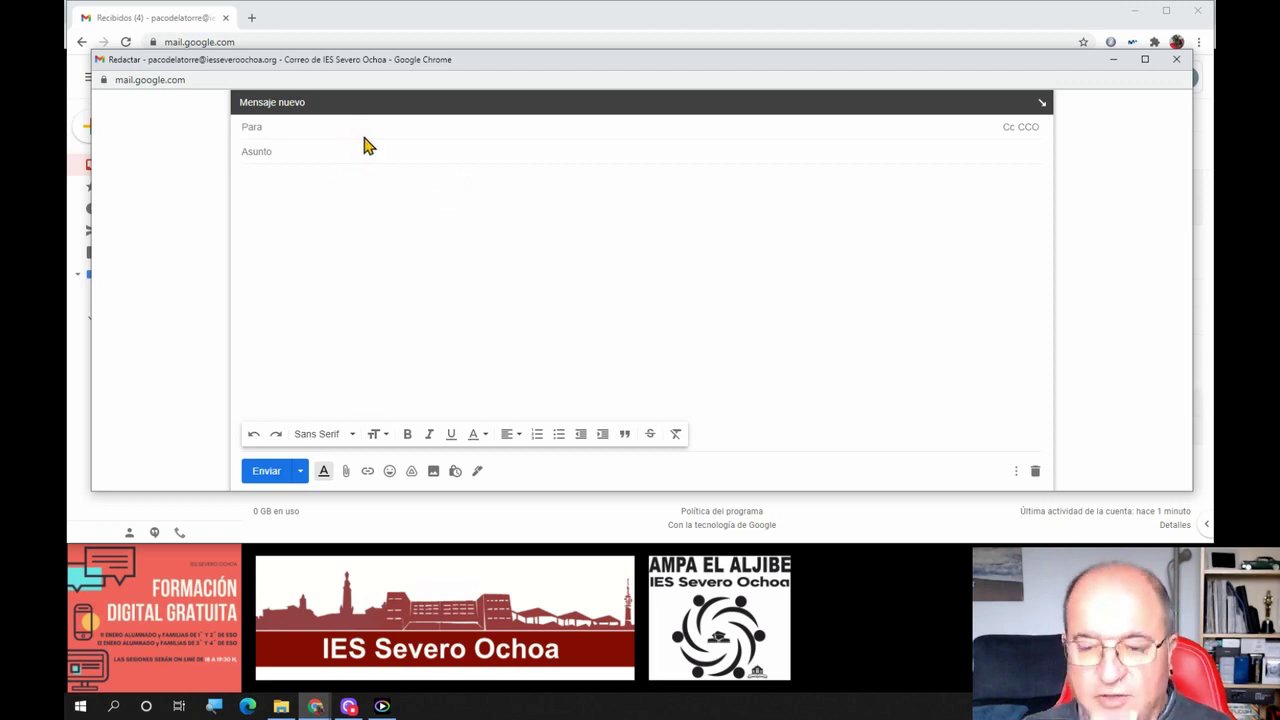
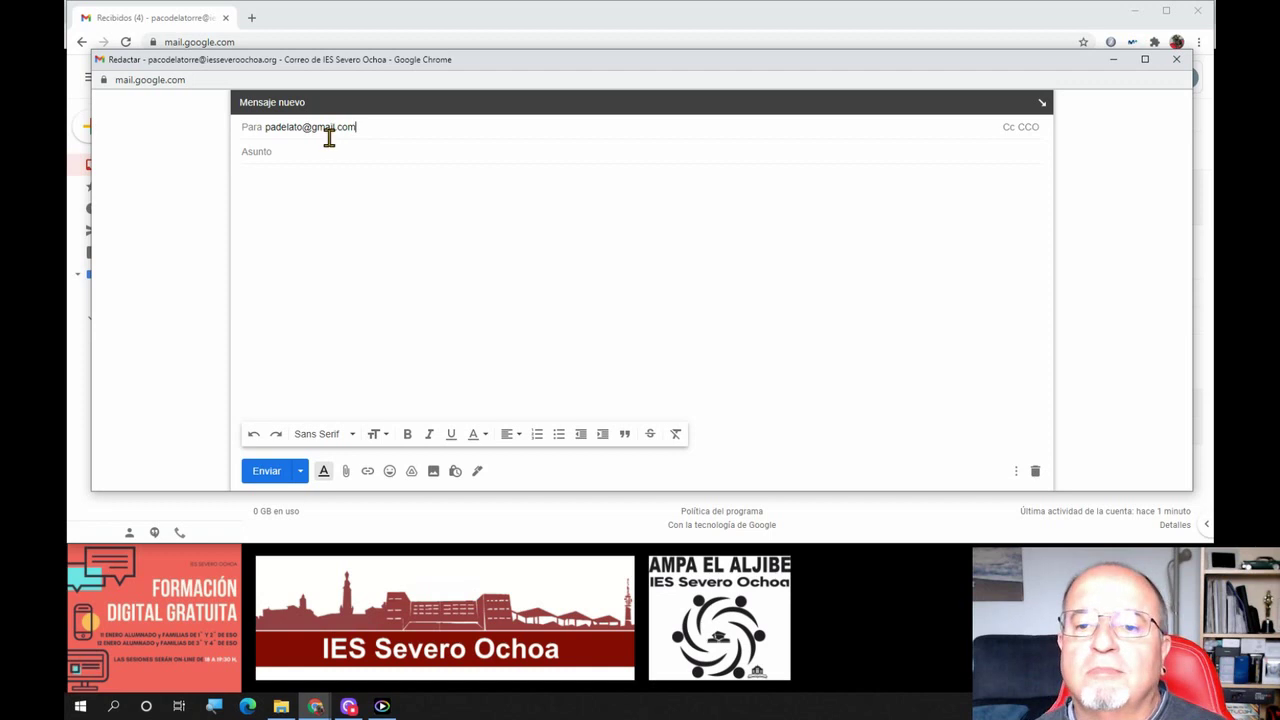
Add the recipient's address in Para from the suggestion, then show empty Cc and CCO rows
click(305, 151)
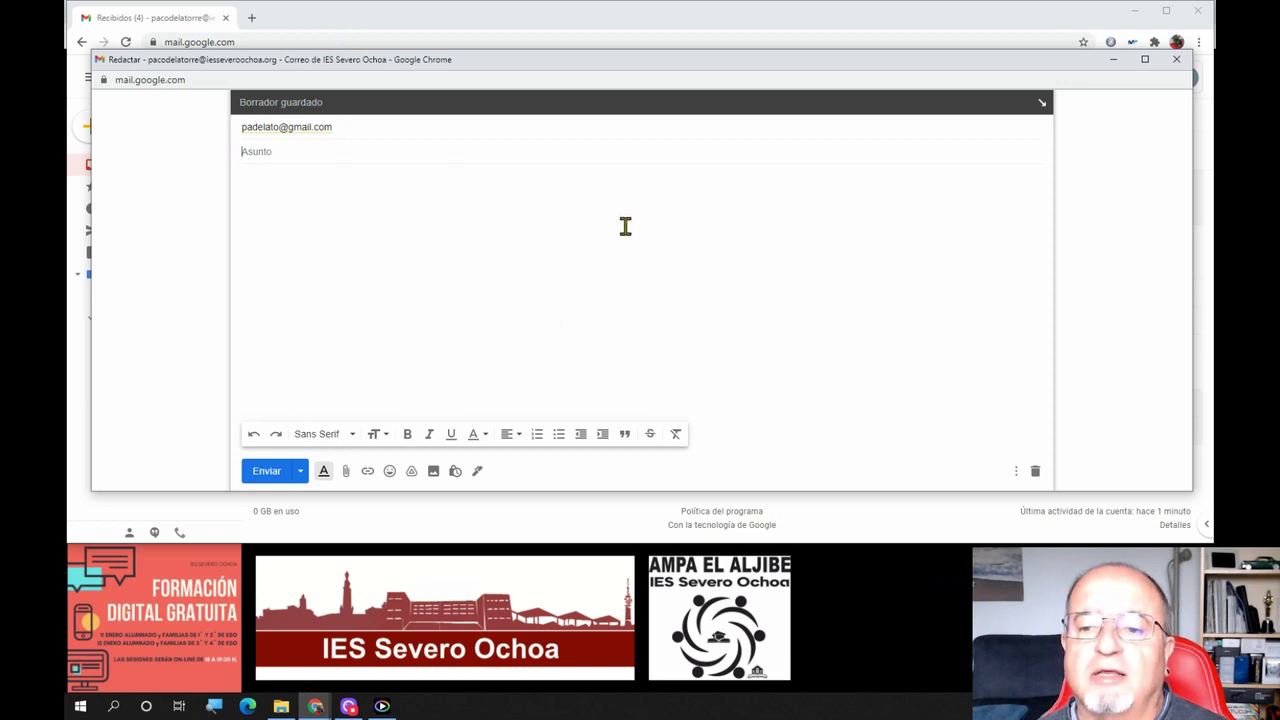
click(901, 126)
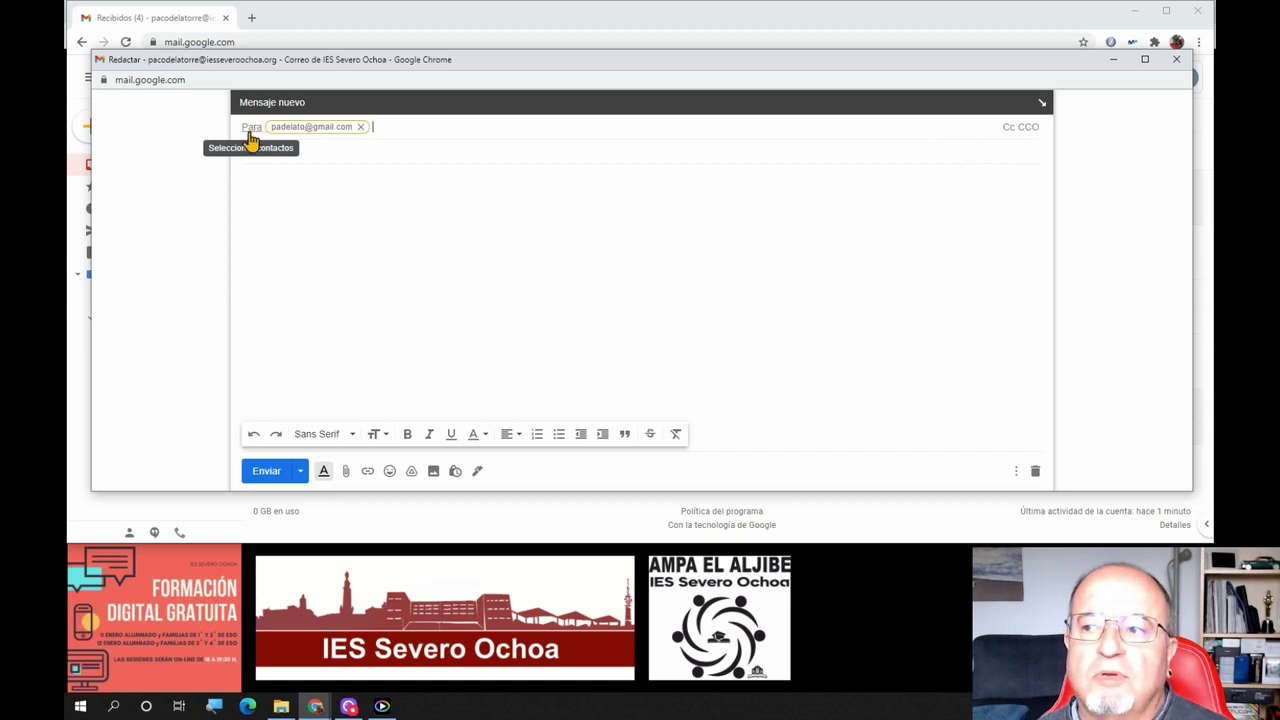
click(1009, 128)
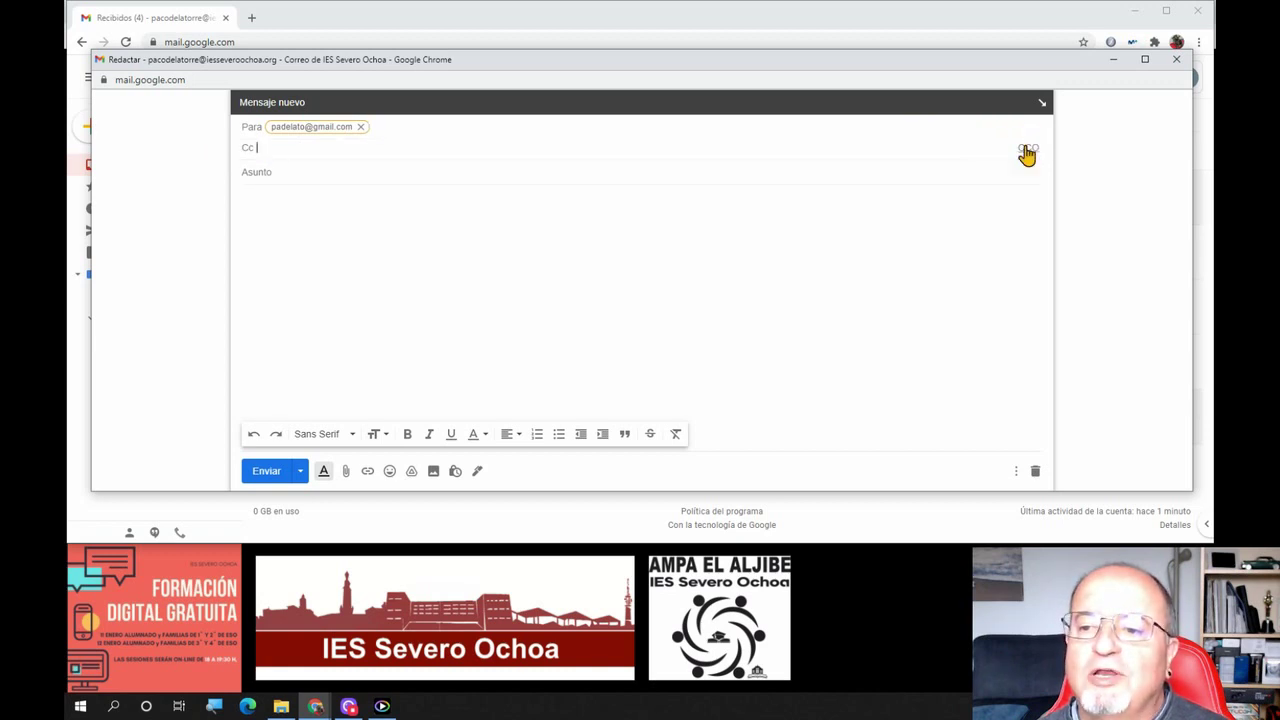
click(1024, 149)
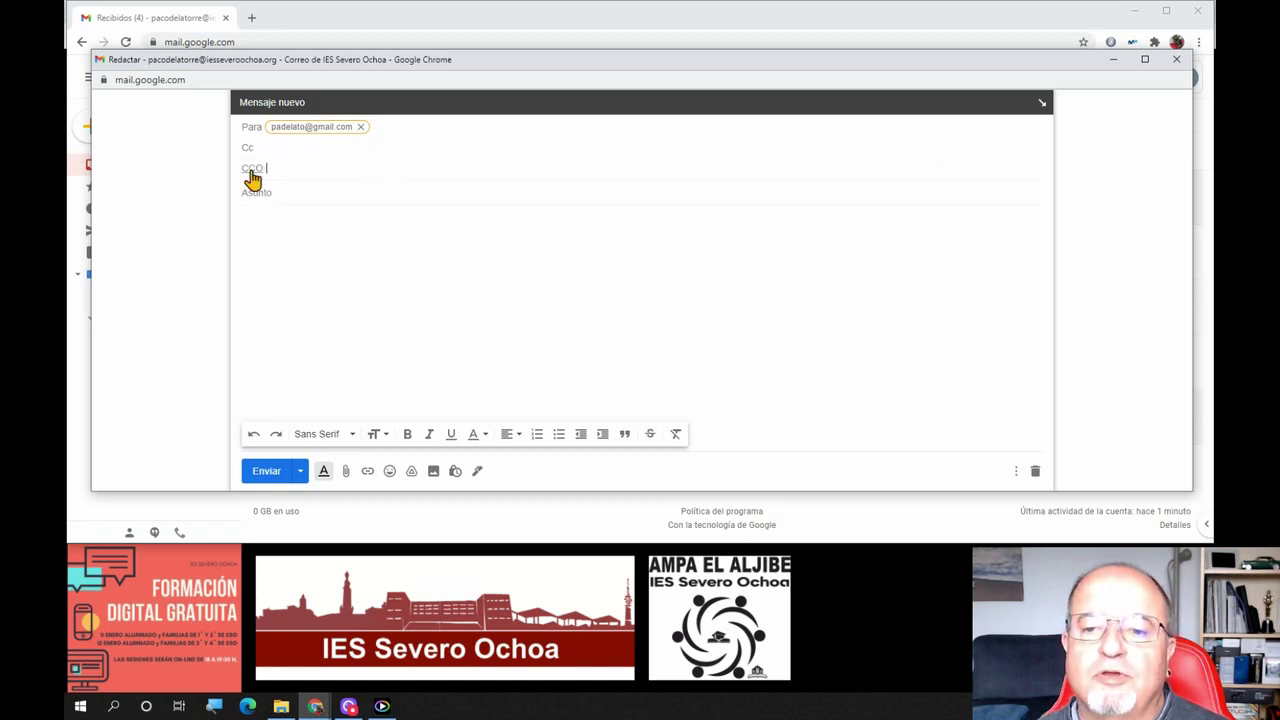
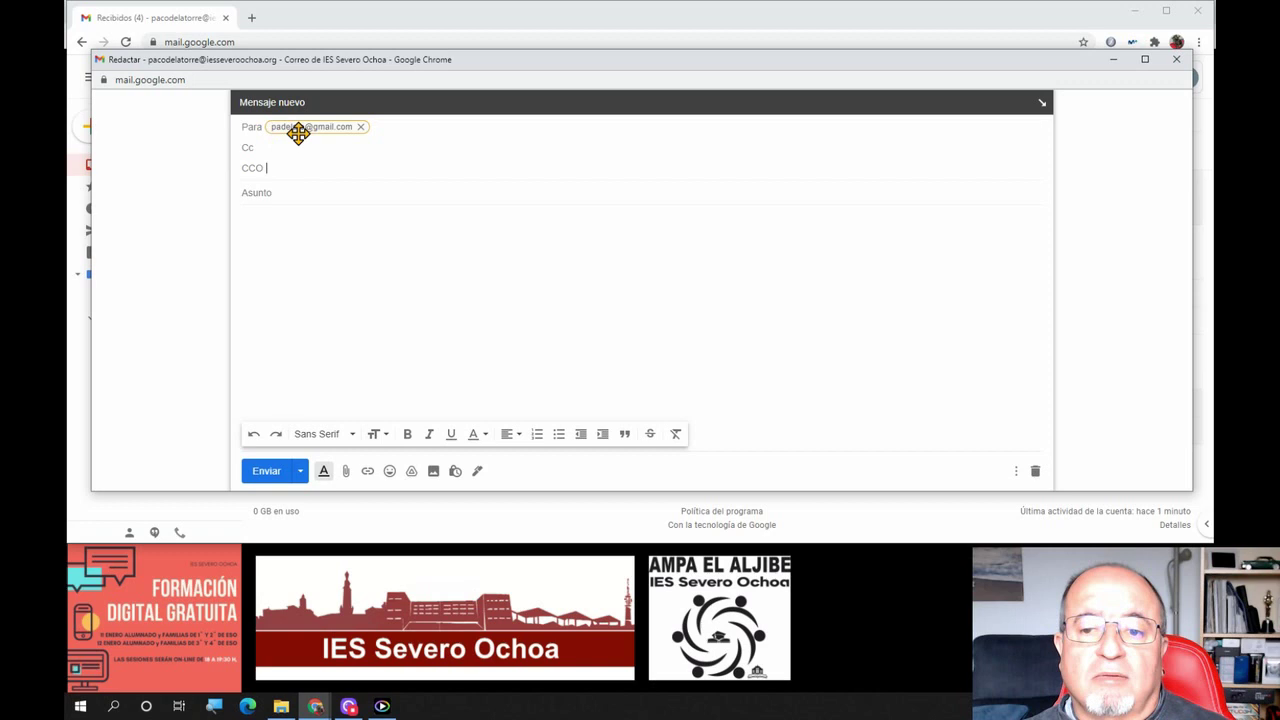
Move the message's only recipient from the Para (To) field into CCO (Bcc)
mouse_move(292, 127)
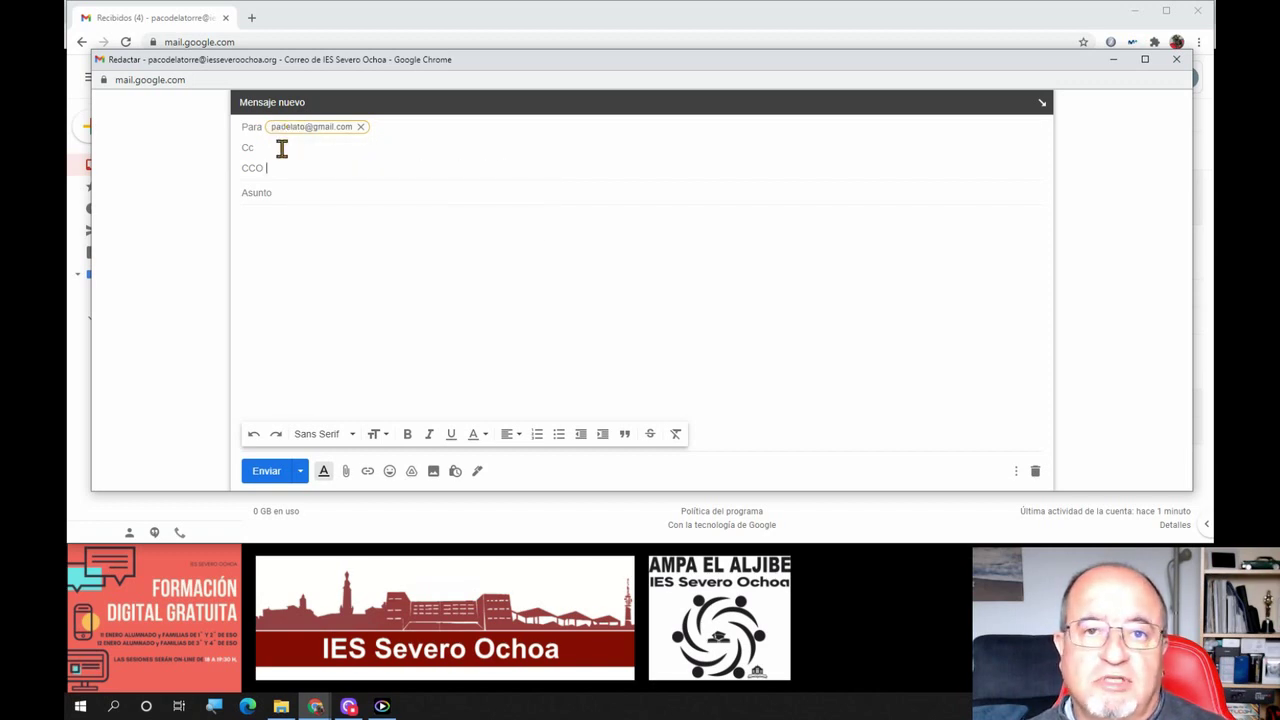
mouse_move(342, 127)
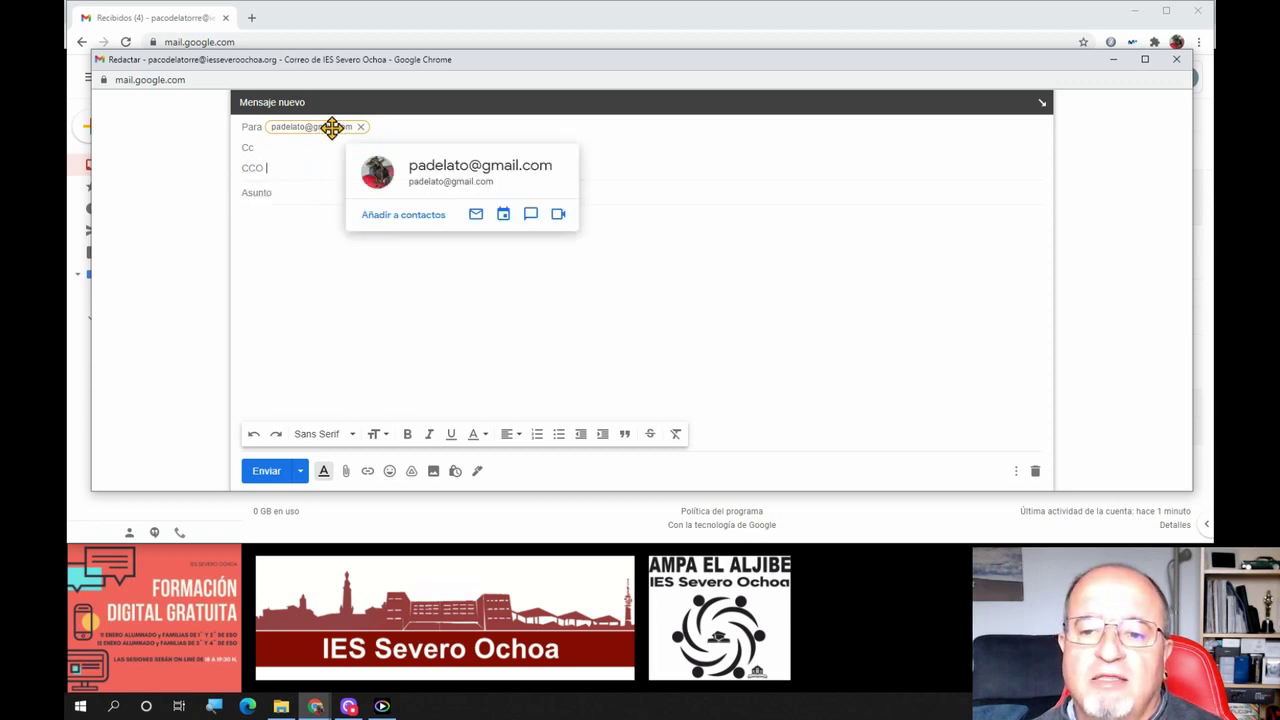
drag(332, 127, 328, 172)
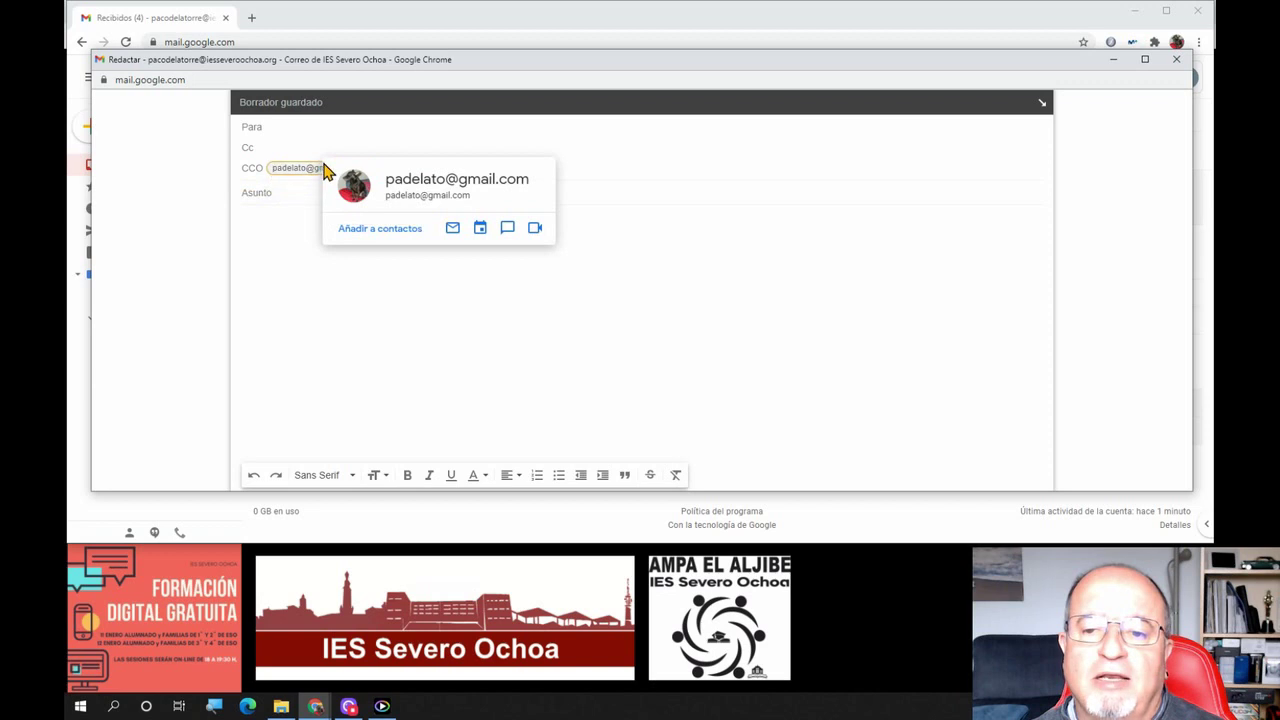
click(670, 193)
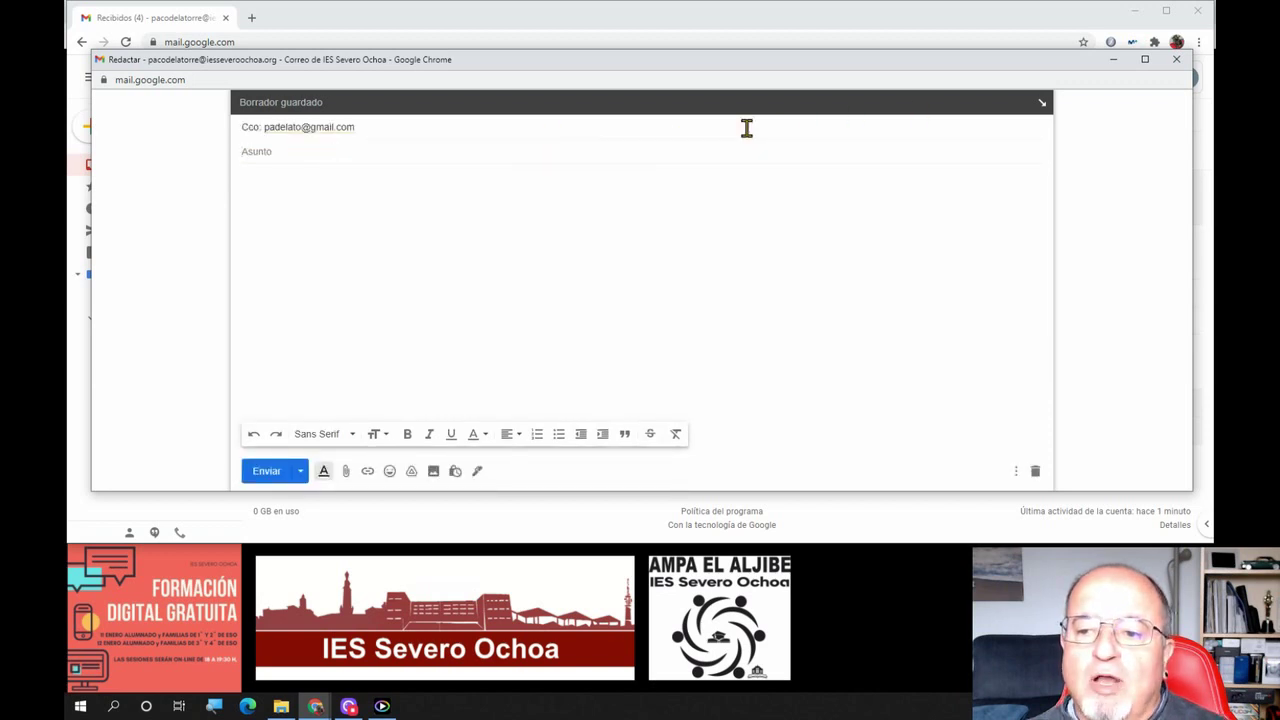
Expand the recipient fields to show Cc too, then return to the Asunto subject line
click(244, 140)
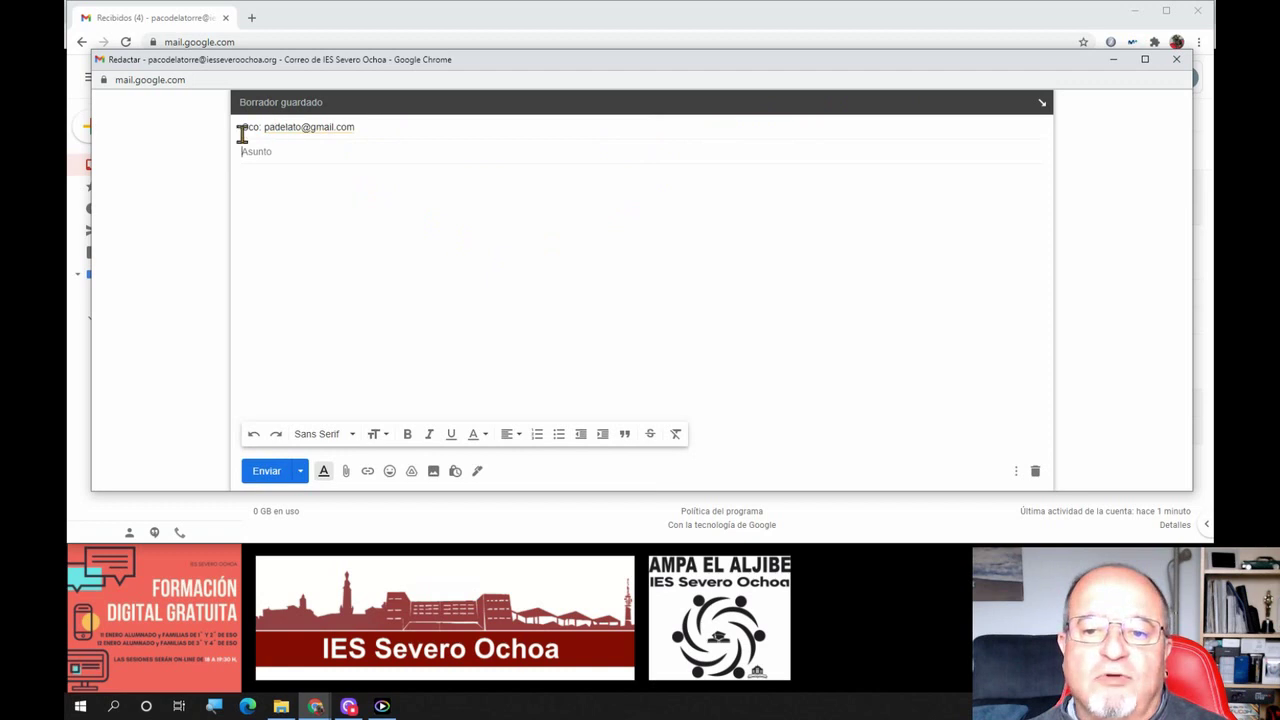
click(420, 125)
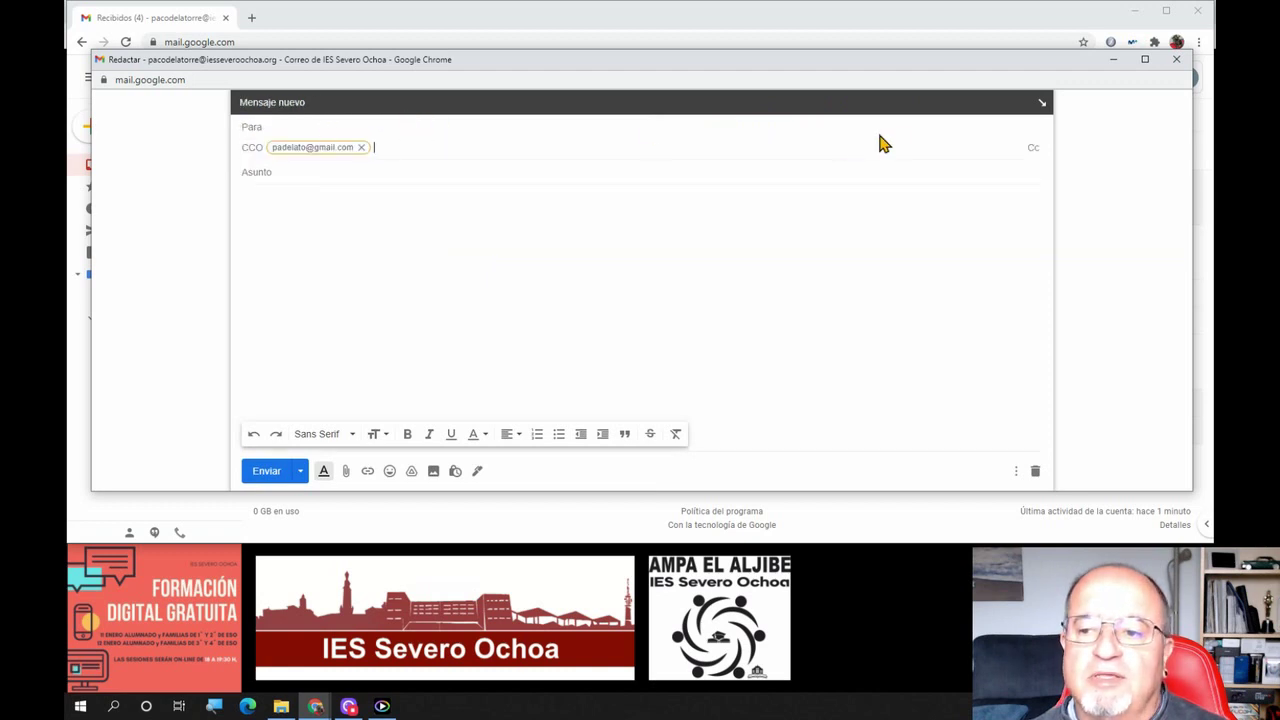
click(1034, 150)
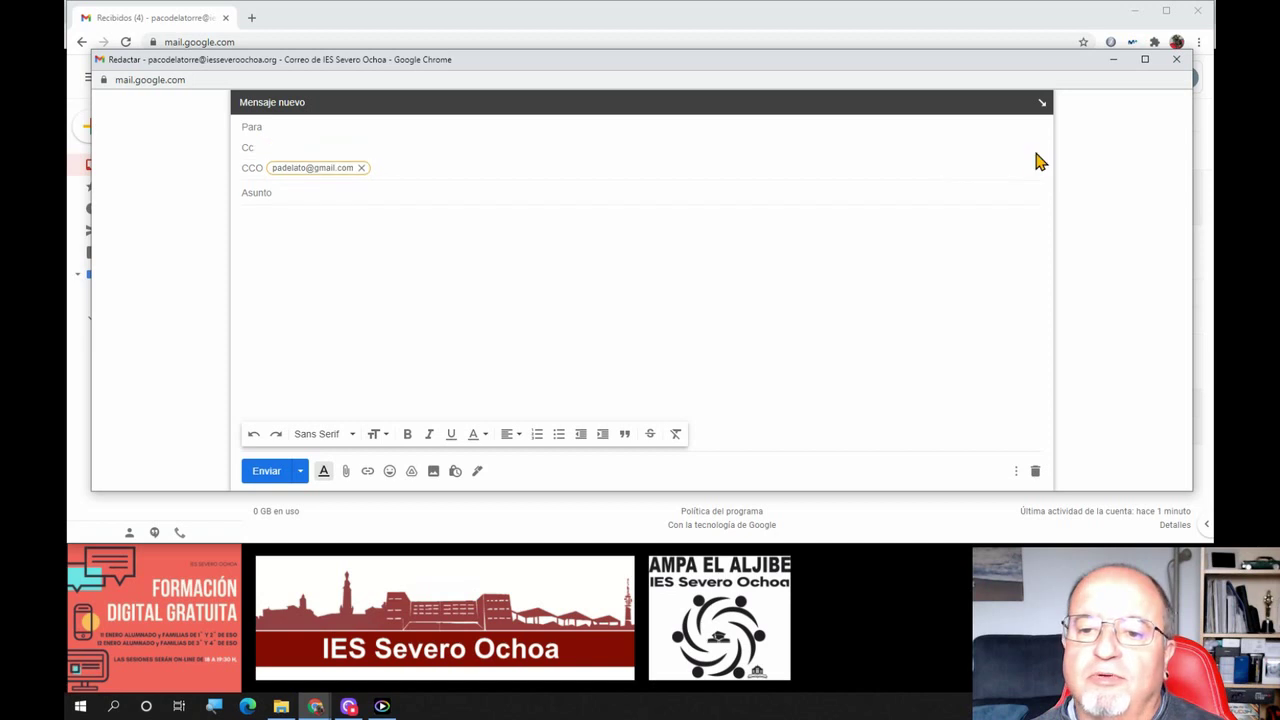
click(324, 195)
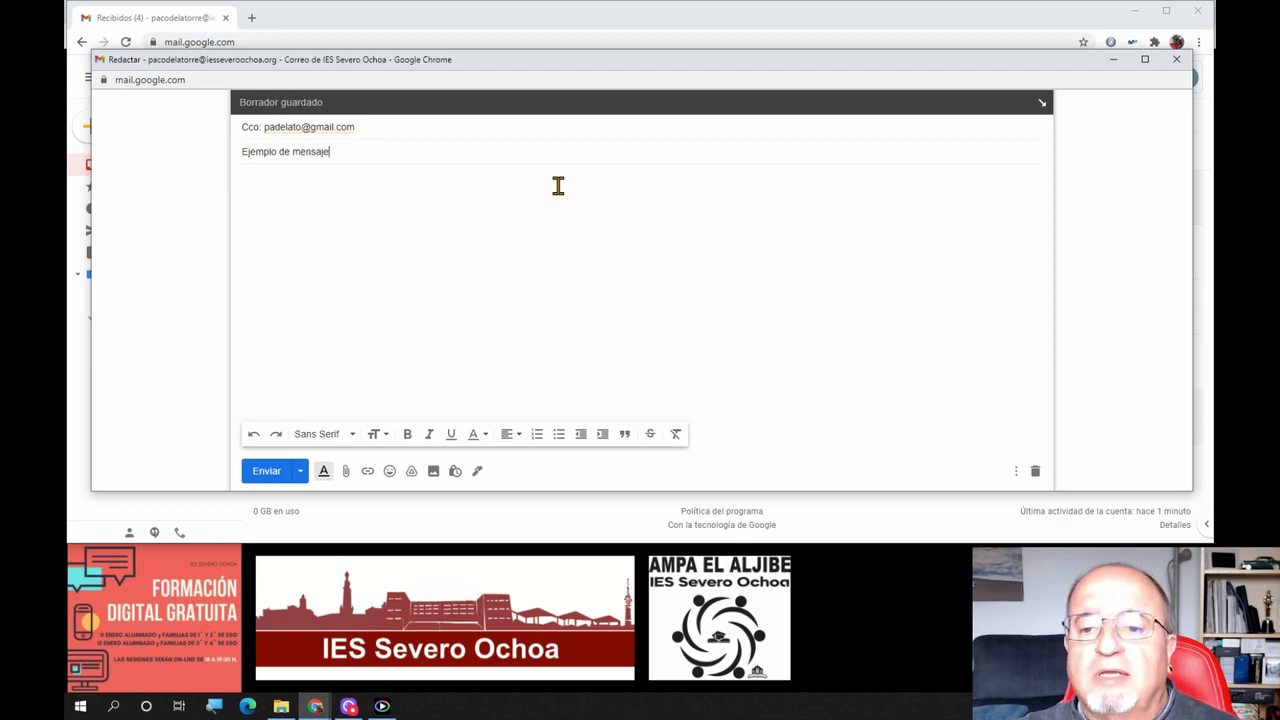
Complete the subject as 'Ejemplo de mensaje para el cursito' and type a line of placeholder text in the body
text(mensaje para el cursito)
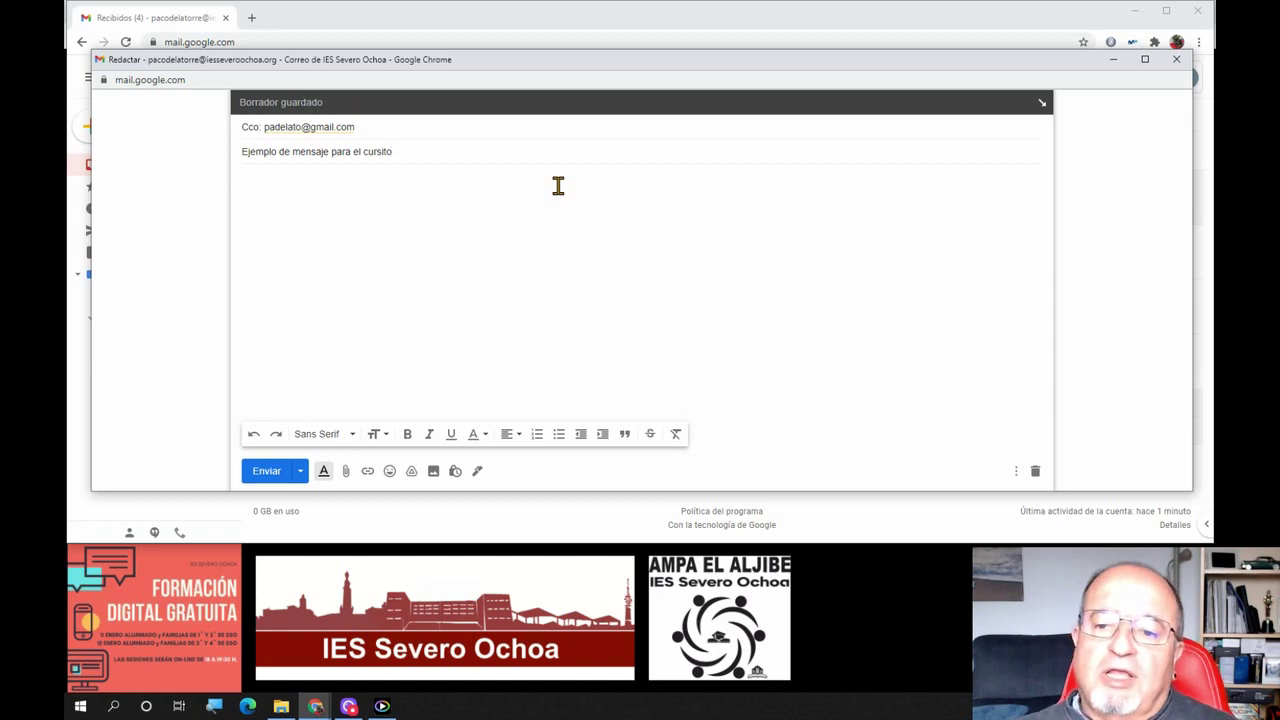
click(351, 205)
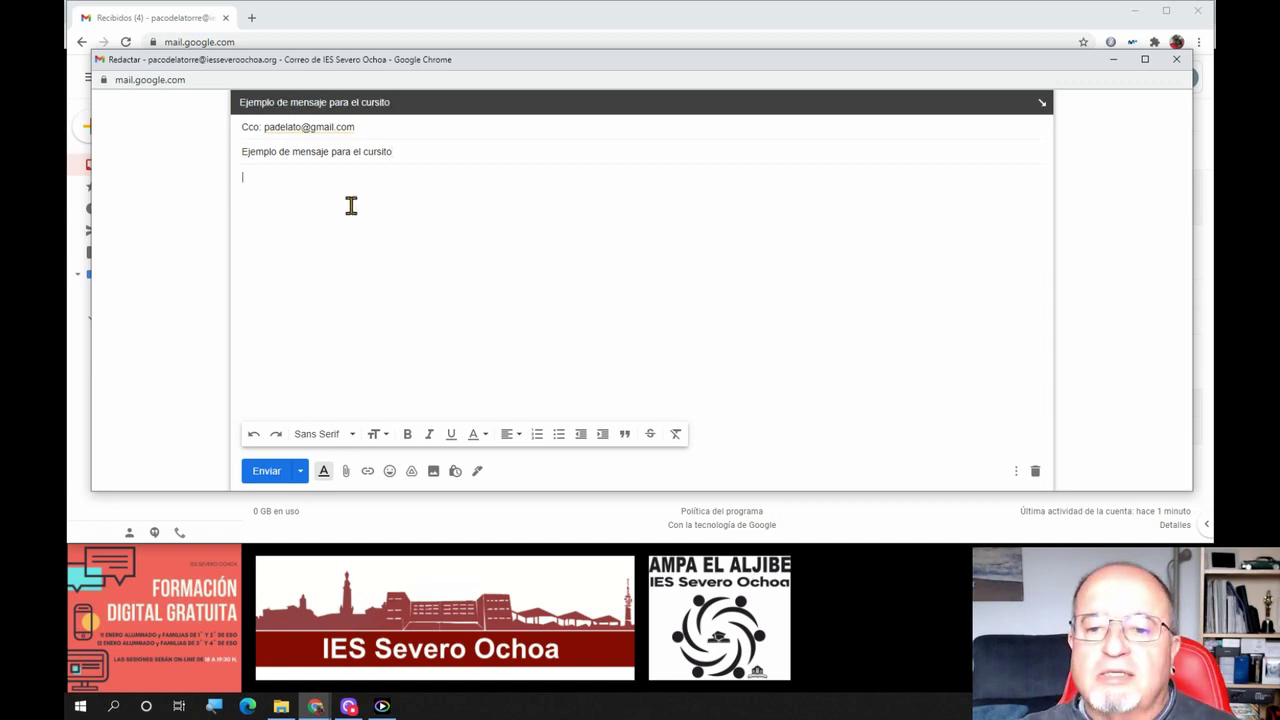
text(klñasdfñlkjak slf dfañlkjlkñ adjsklfjklñ jas)
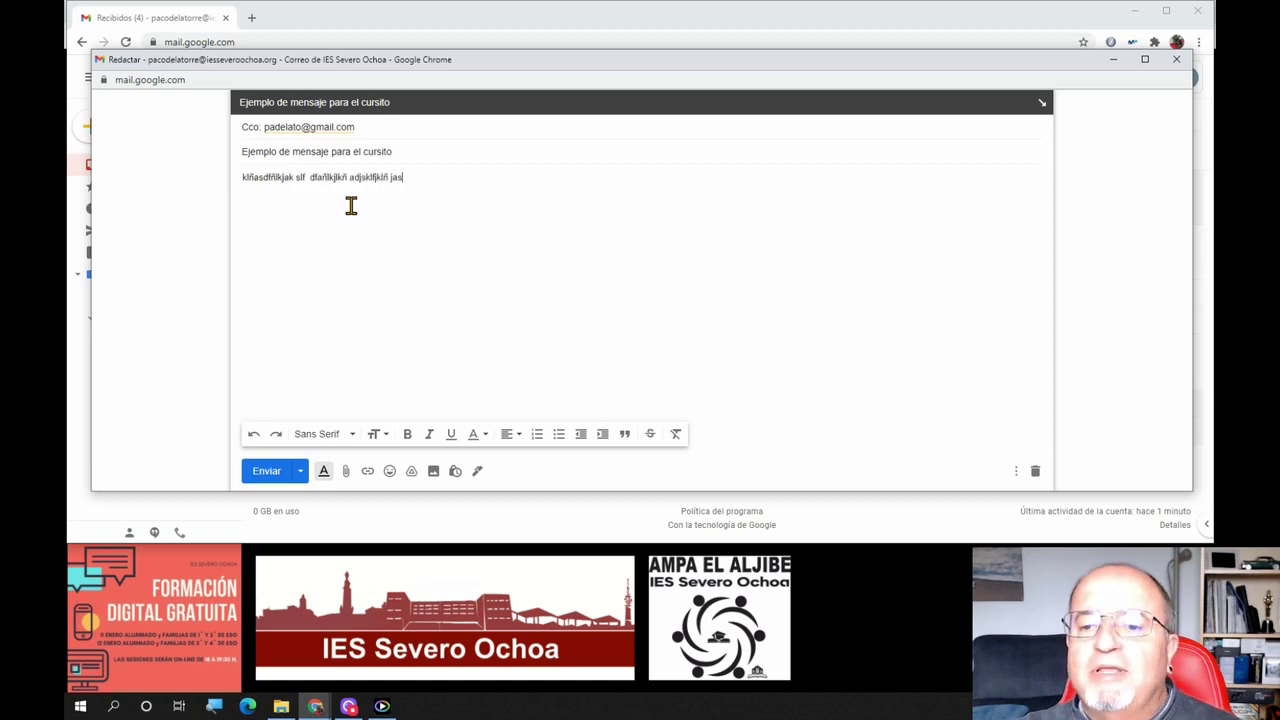
text(d ñlkjasdfñk jkl asdkfjñkljasd fñ kljsadñlfjlasdf)
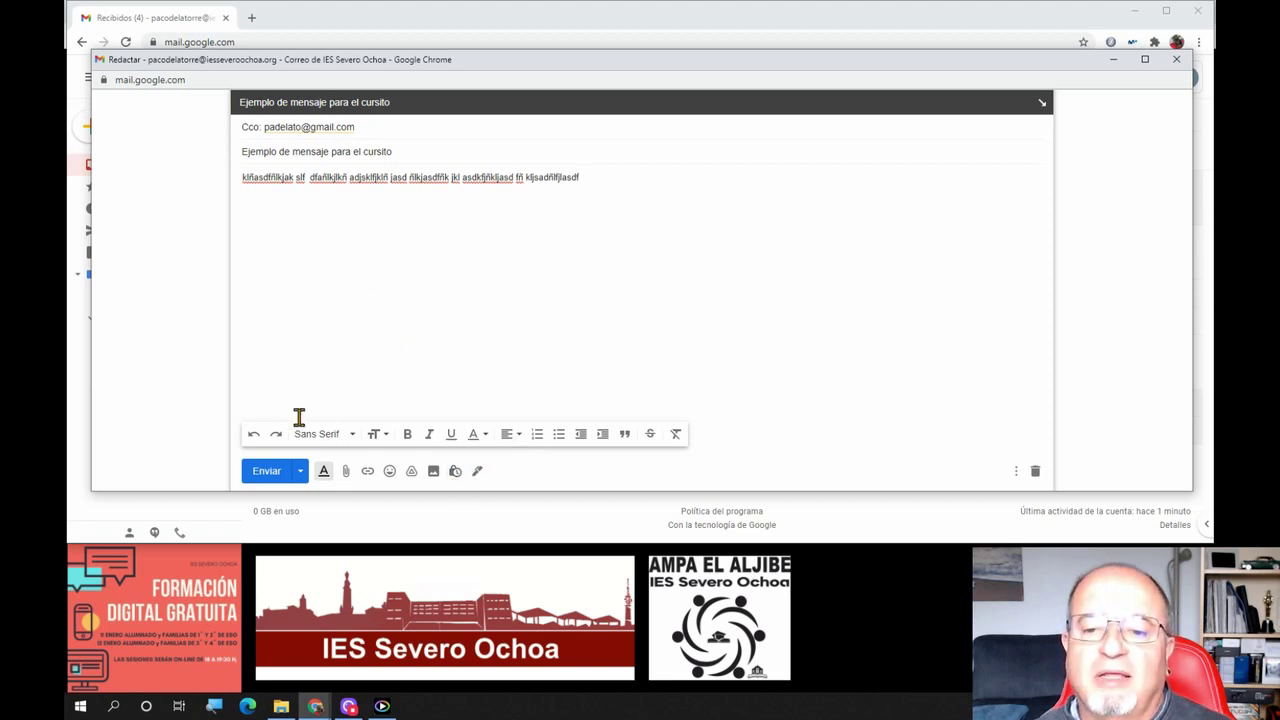
double_click(265, 178)
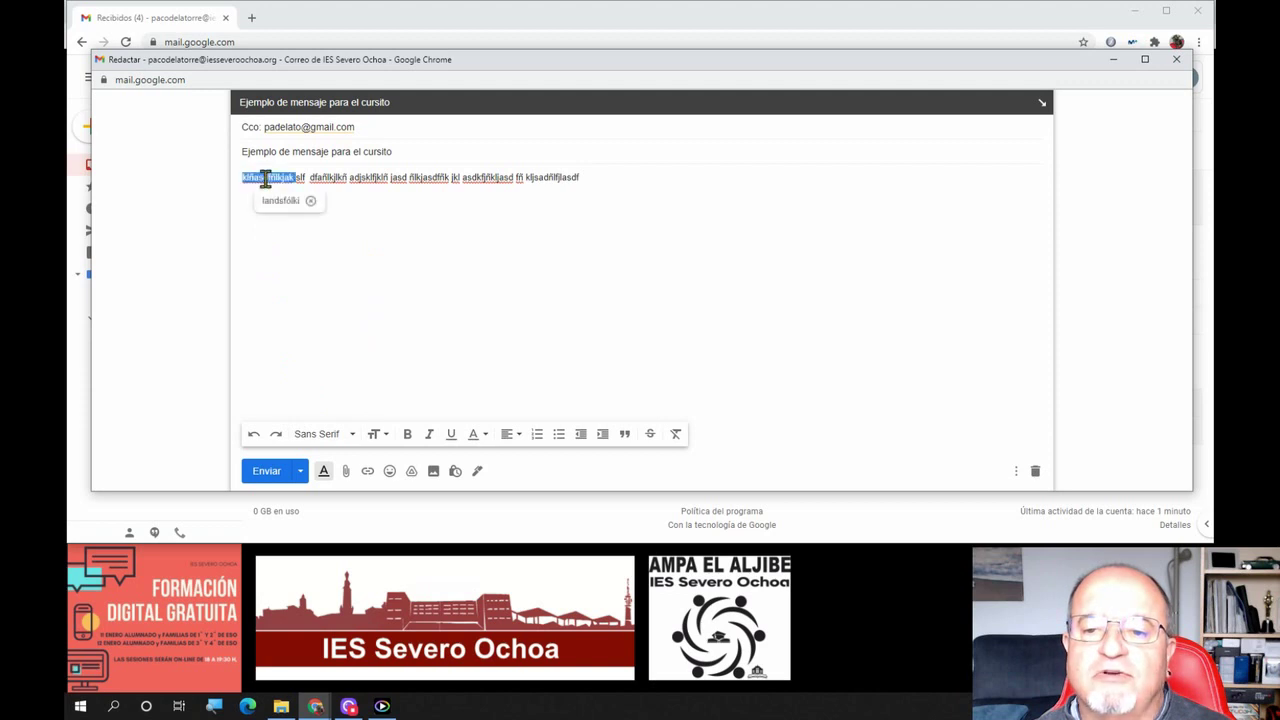
click(352, 434)
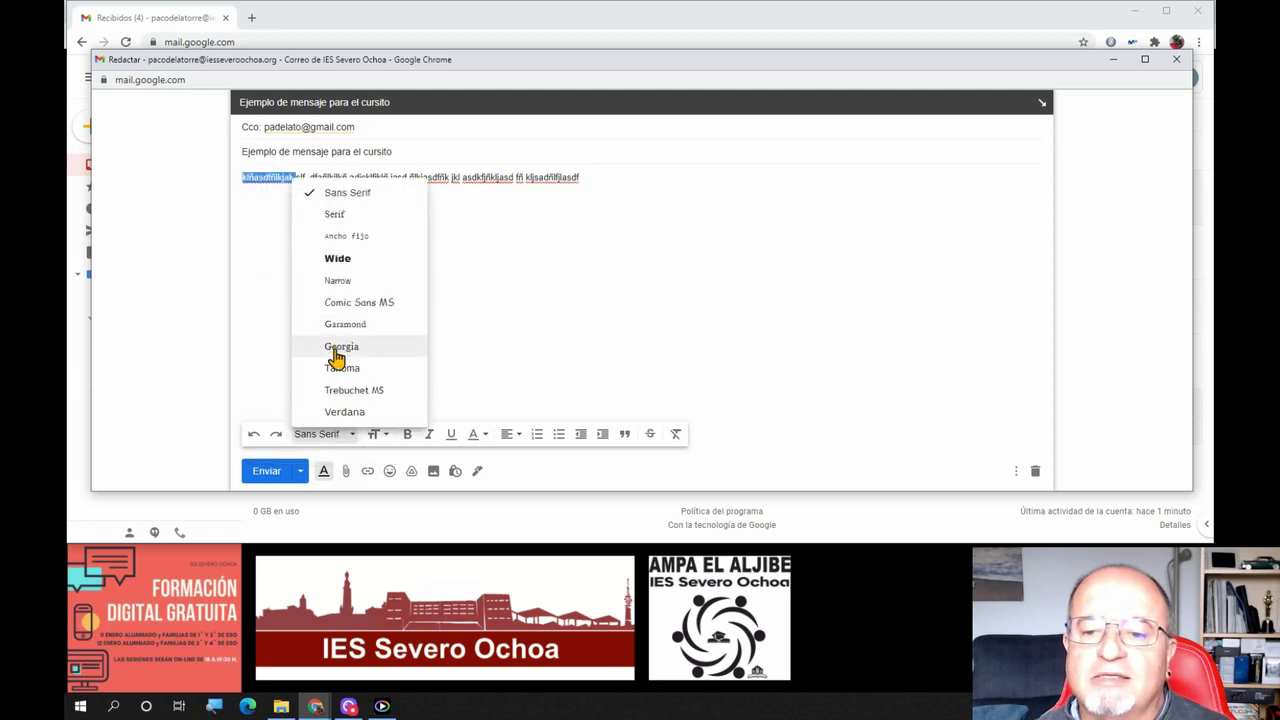
click(345, 258)
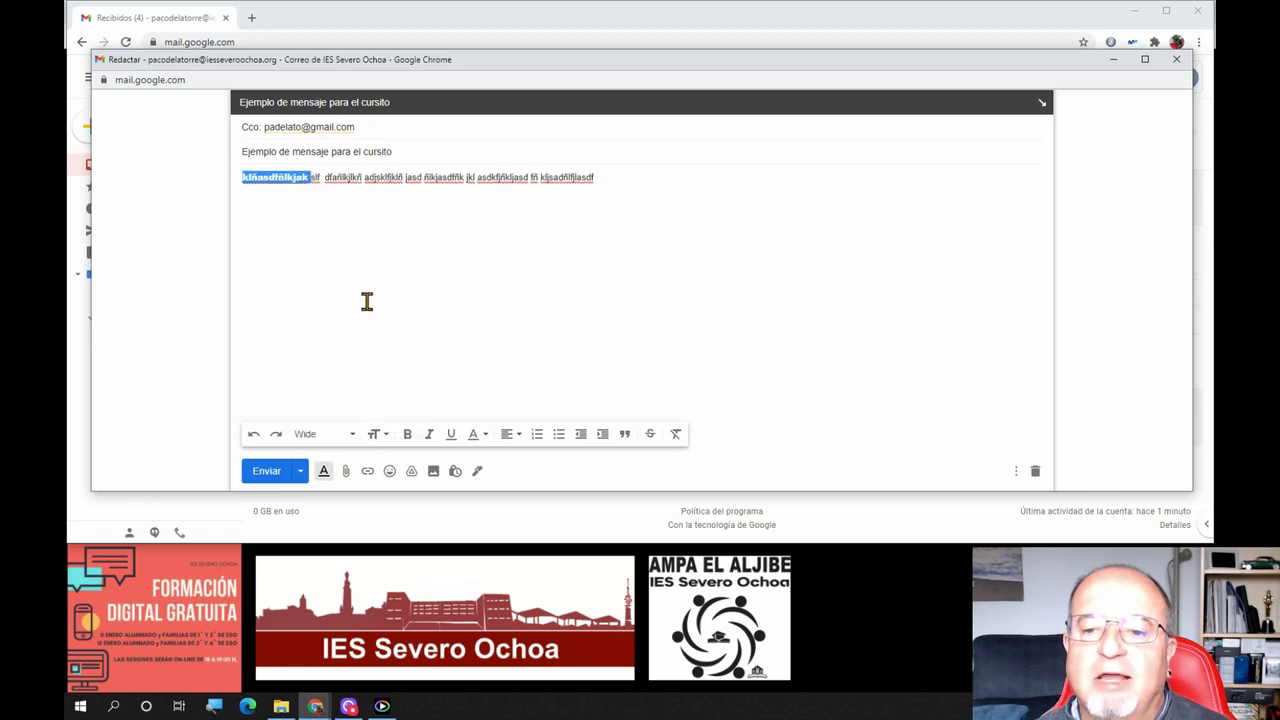
click(377, 435)
click(404, 391)
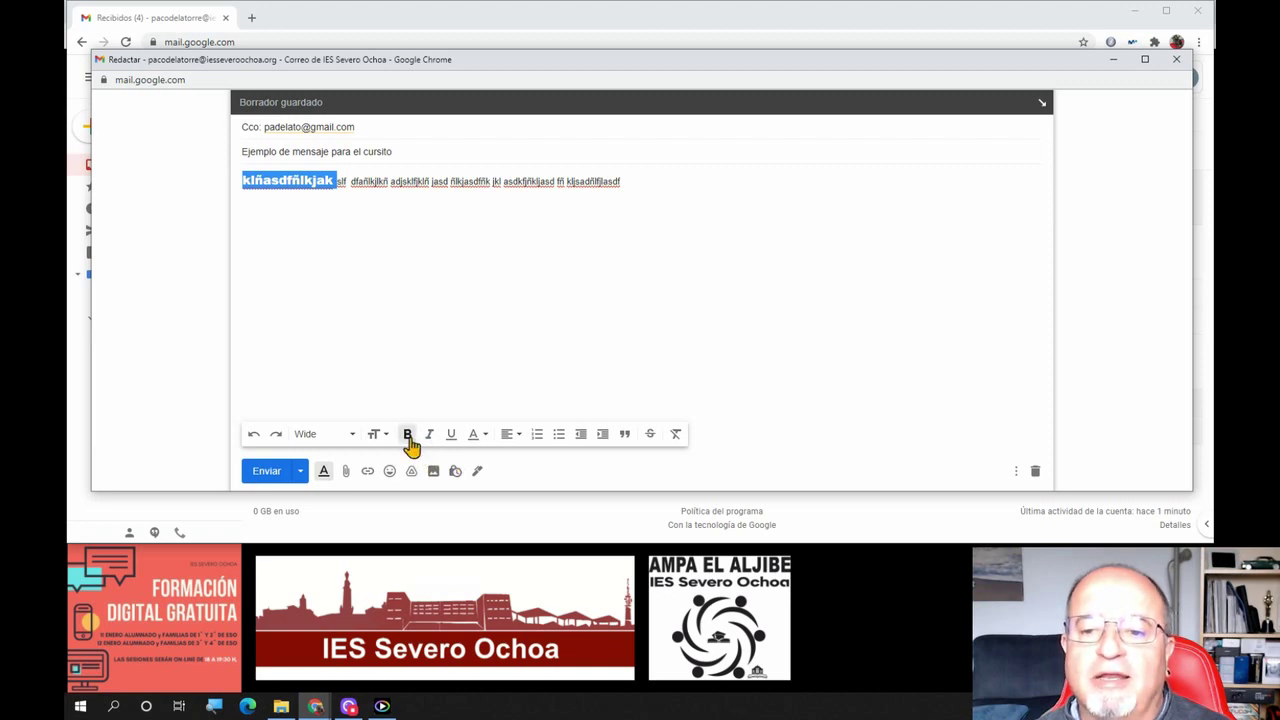
click(408, 437)
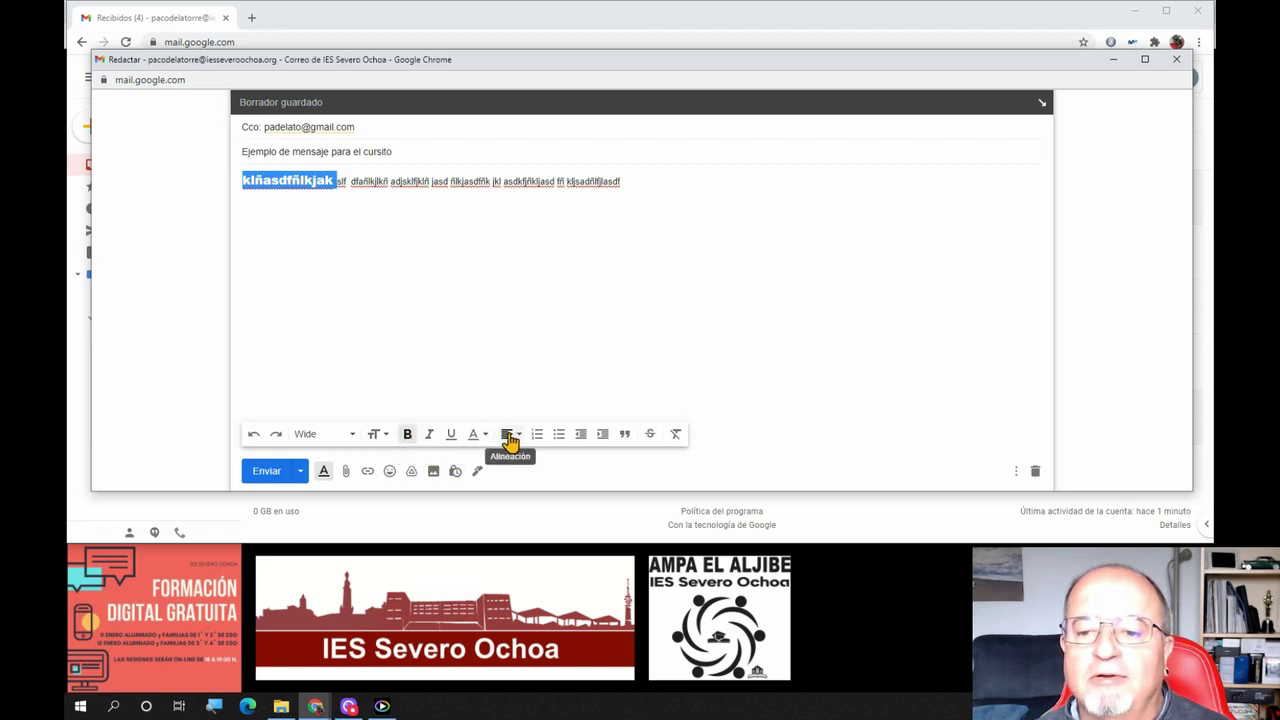
click(480, 437)
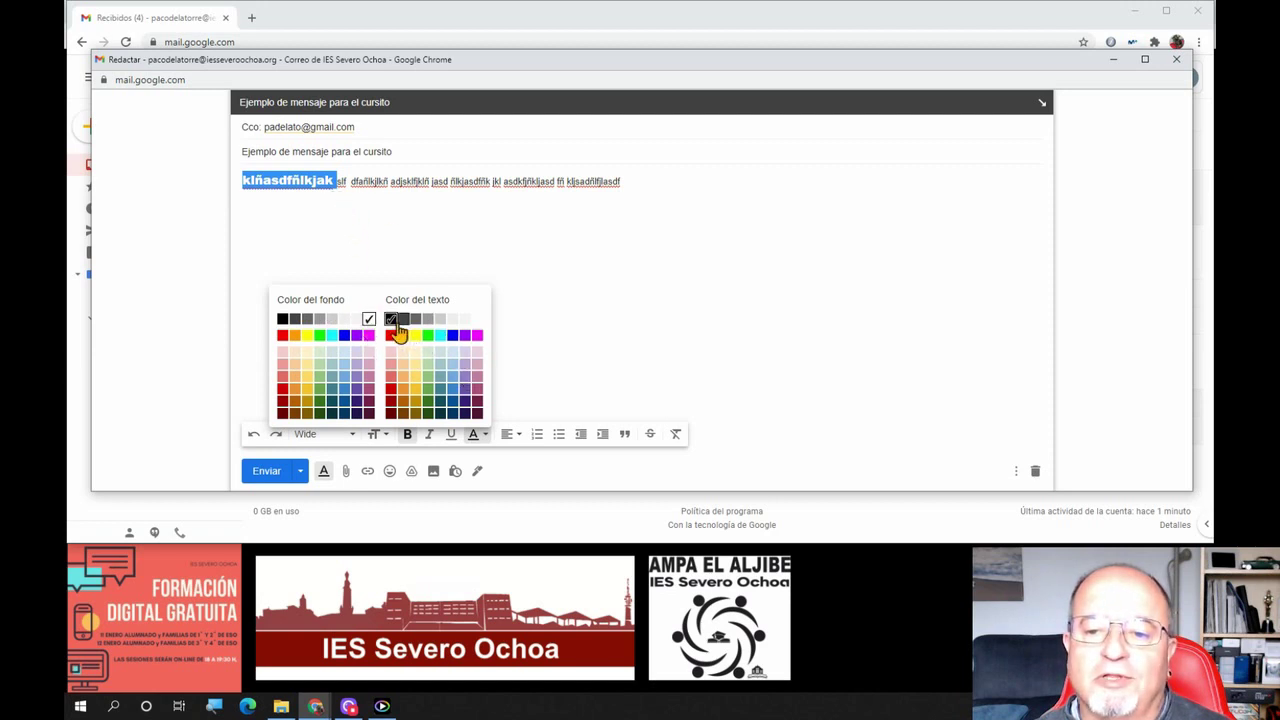
click(391, 319)
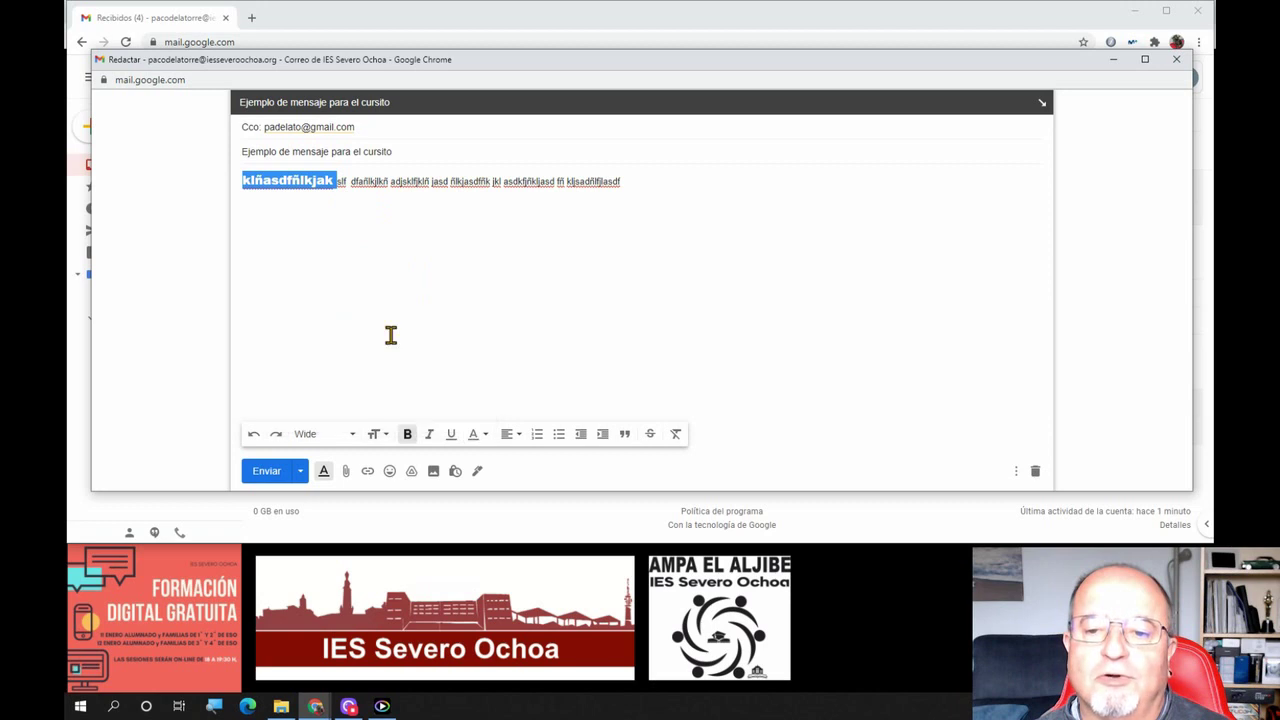
click(370, 266)
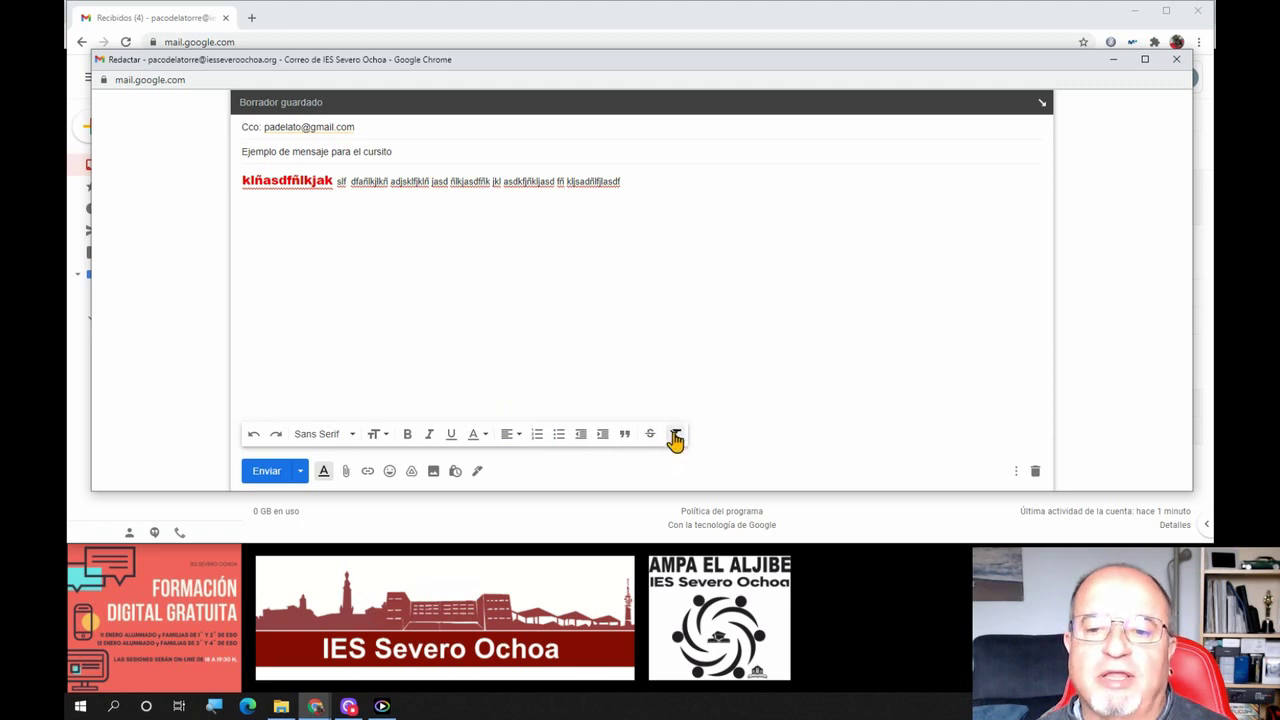
double_click(287, 191)
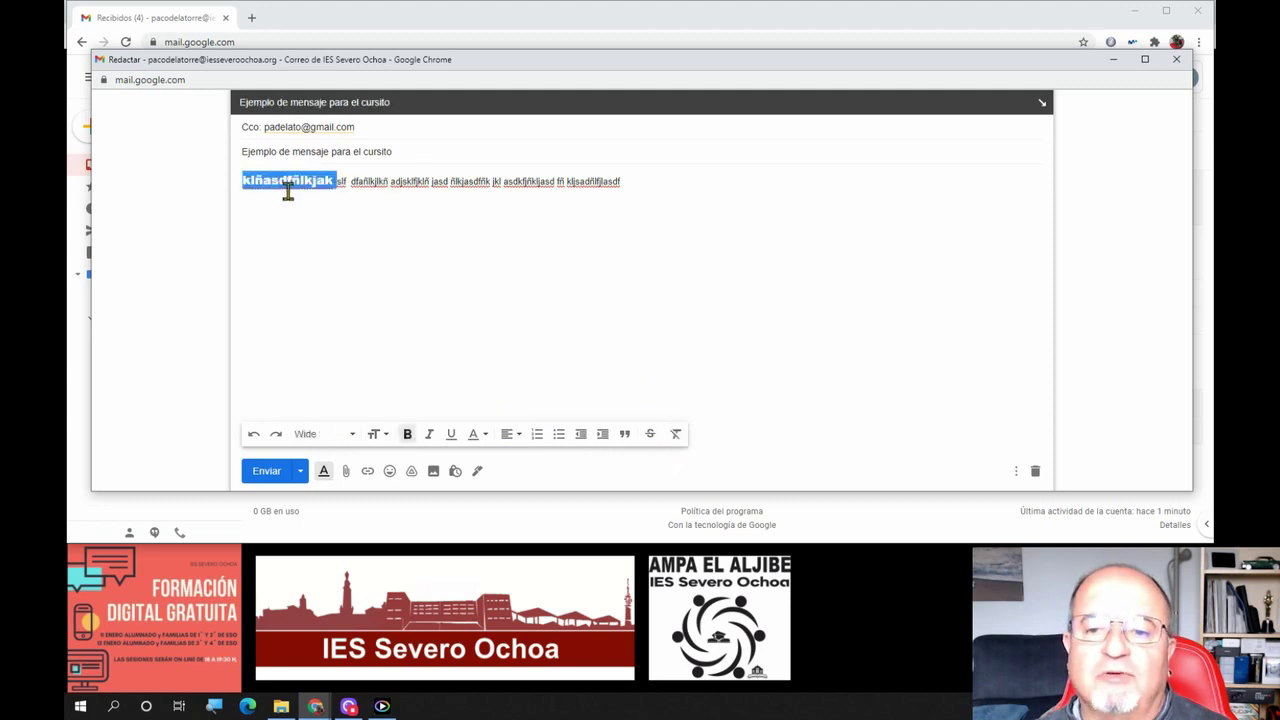
click(676, 435)
click(483, 237)
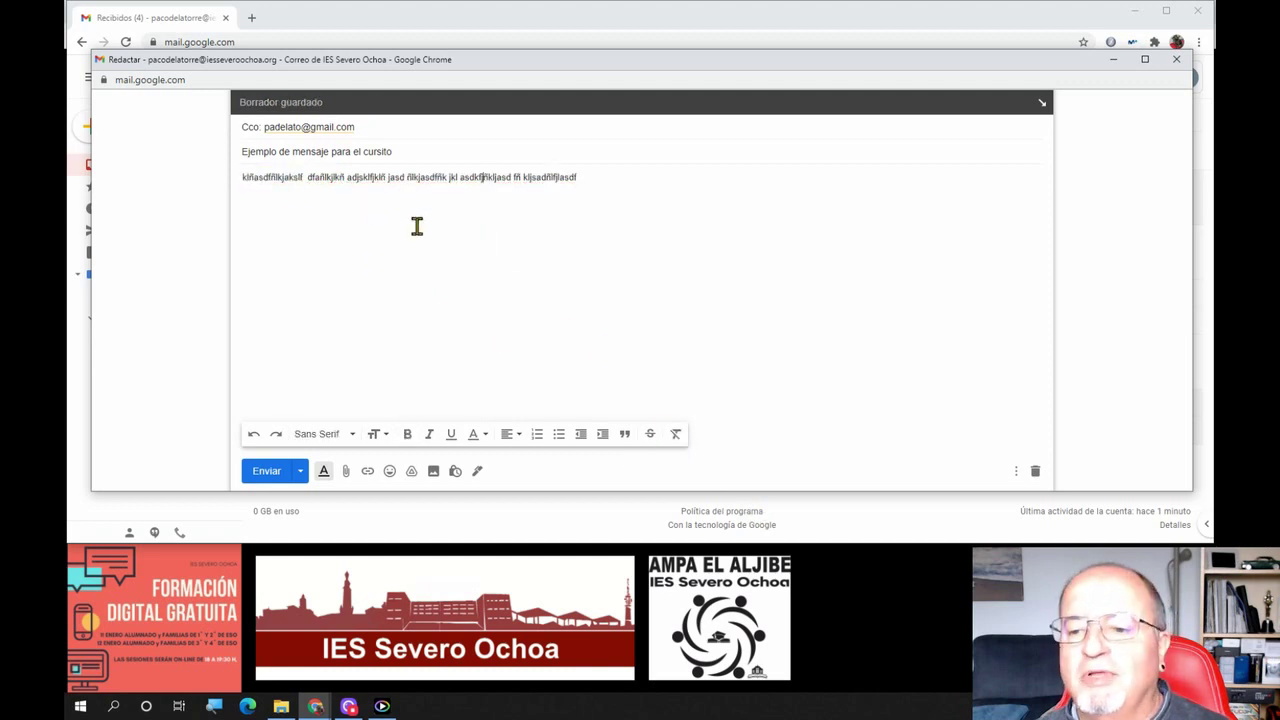
Look over the compose window's ⋮ more-options menu, then close the compose window to keep the draft
click(1015, 476)
click(1016, 470)
click(1015, 470)
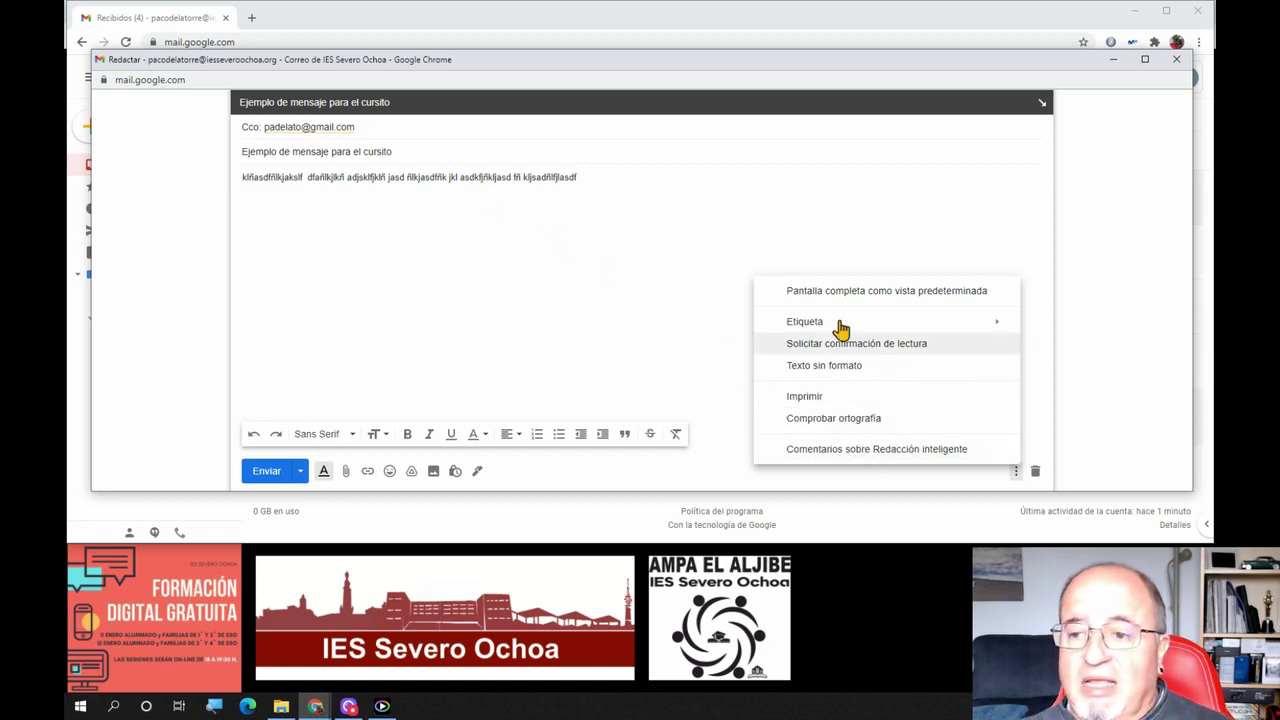
click(577, 259)
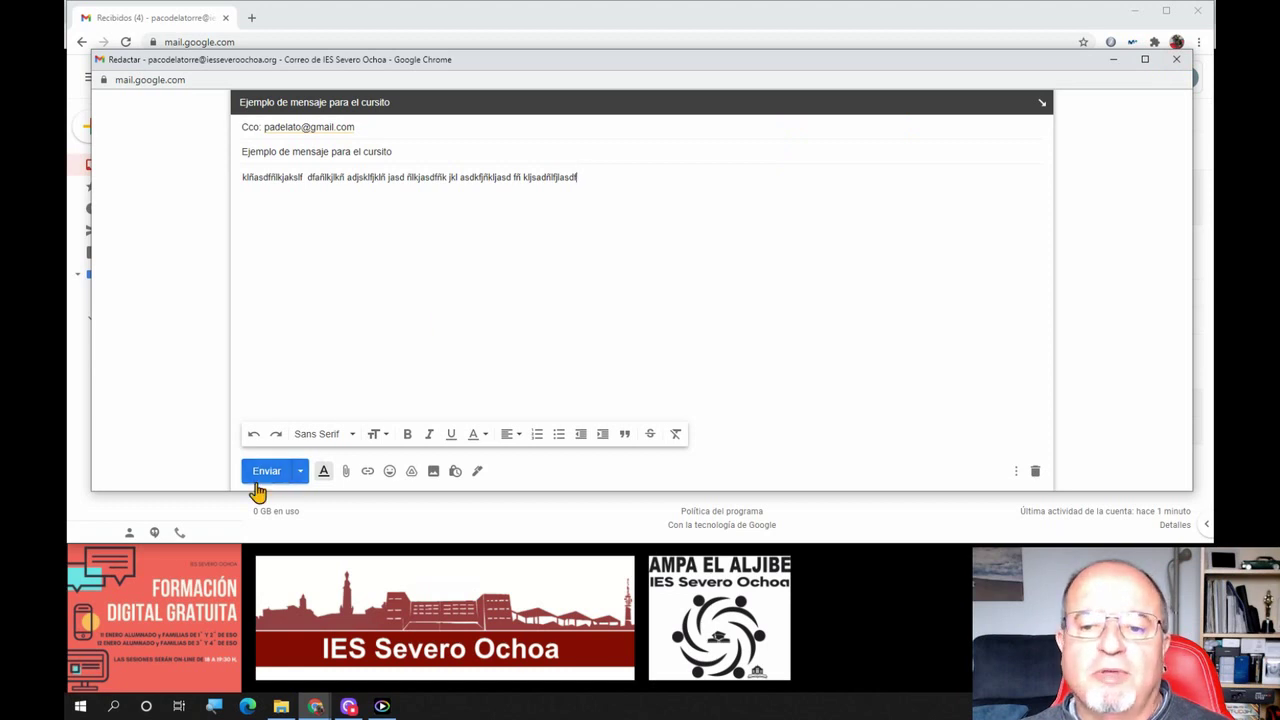
click(1175, 59)
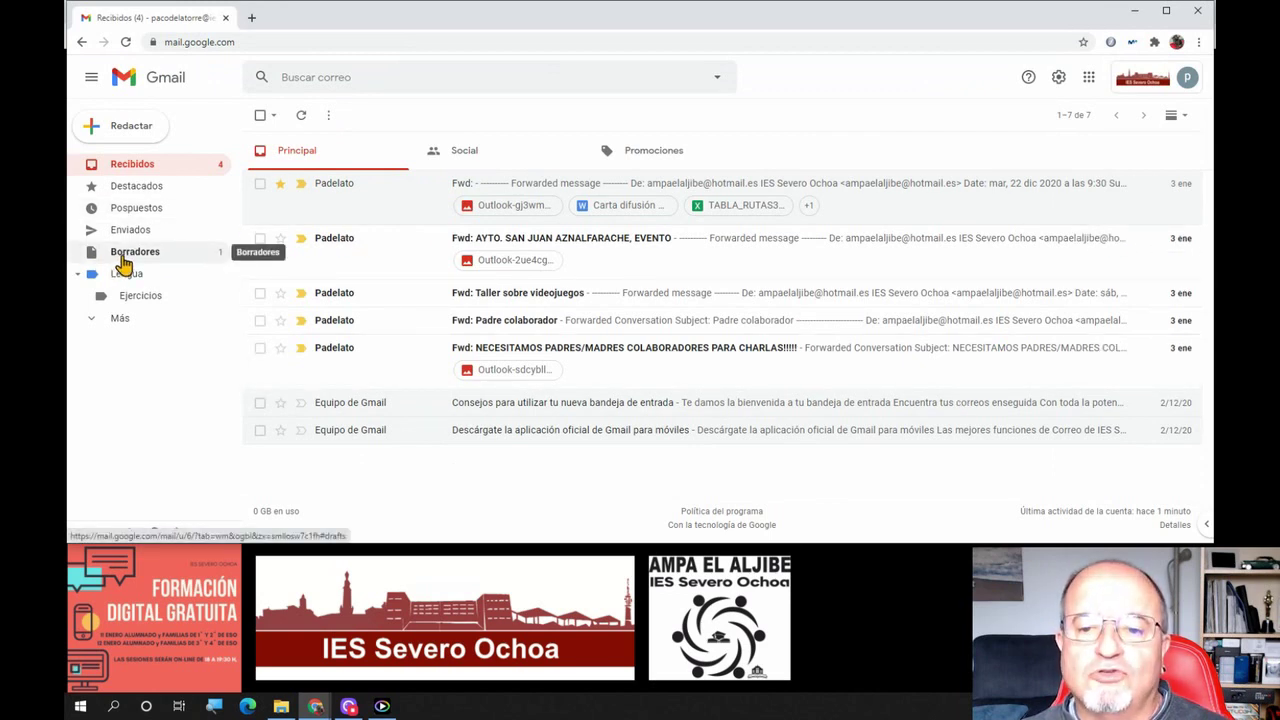
Reopen the draft from Borradores, add a new line 'dfajsklsjdlñkj' to its body, and close it
click(121, 258)
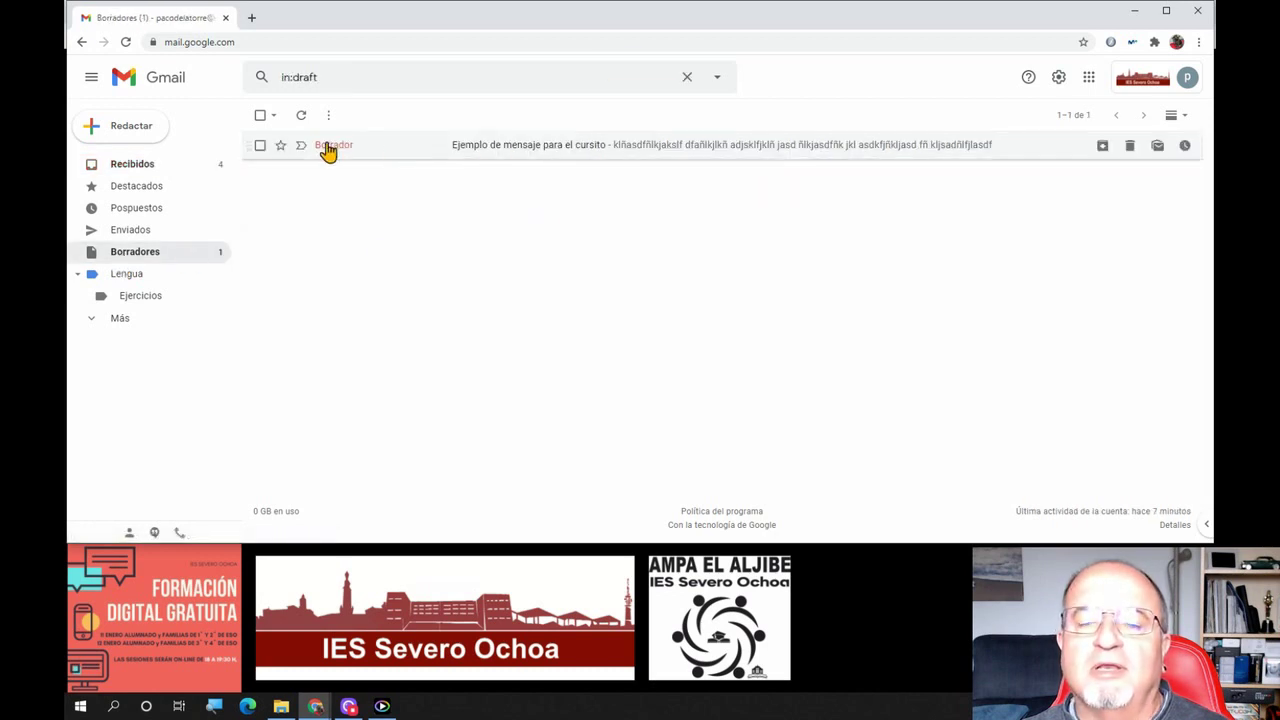
click(511, 154)
click(888, 350)
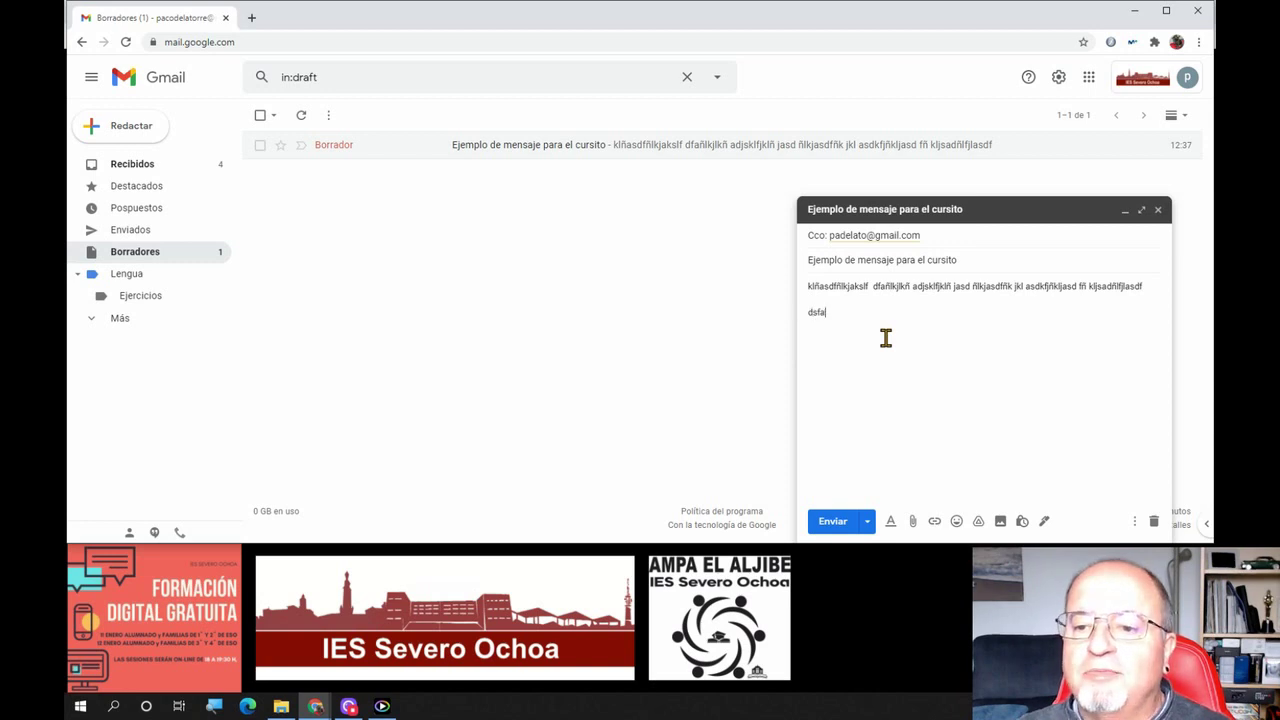
key(Return)
text(dfajsklsjdlñkj)
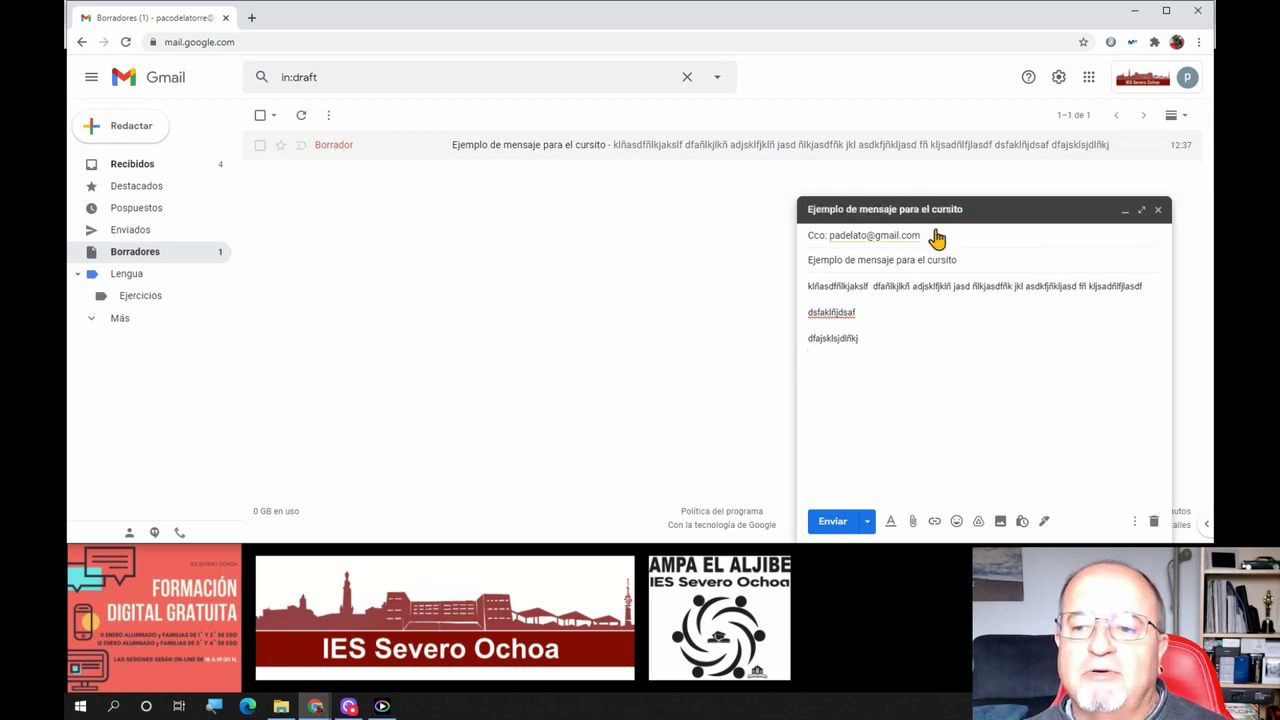
click(1158, 210)
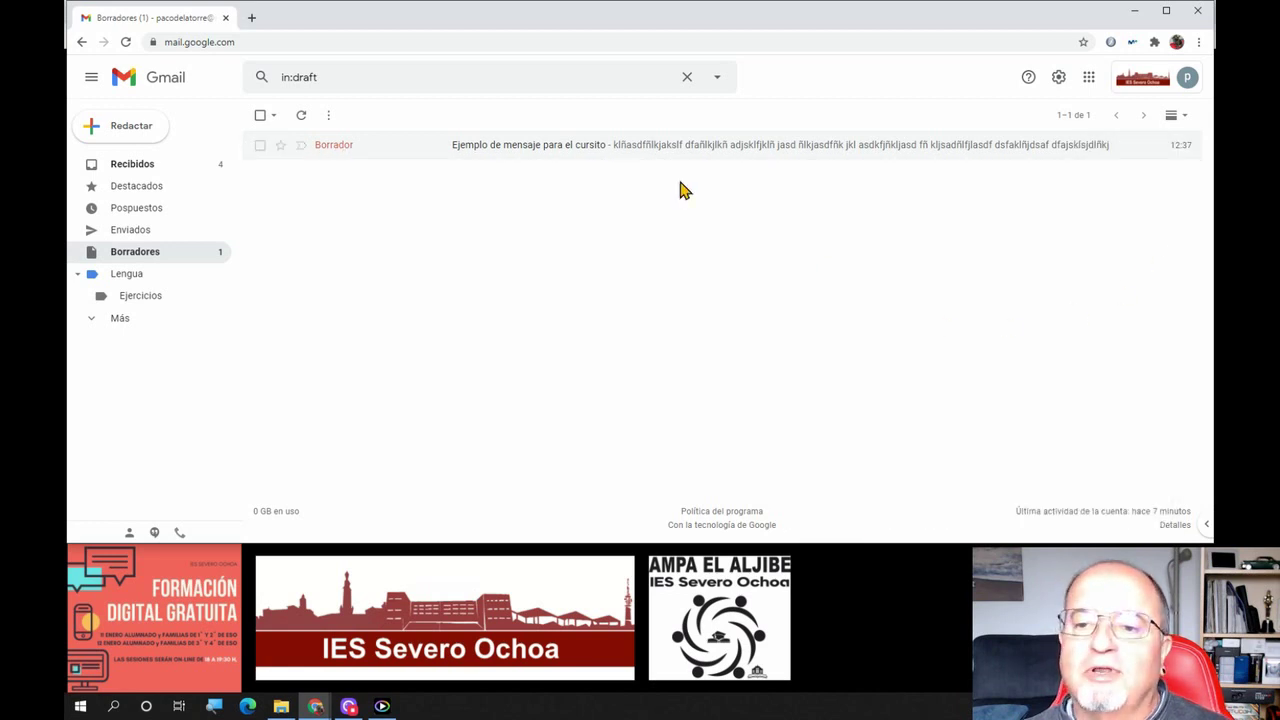
Reopen the draft, look at the Programar envío option, then send 'Ejemplo de mensaje para el cursito' immediately
click(641, 151)
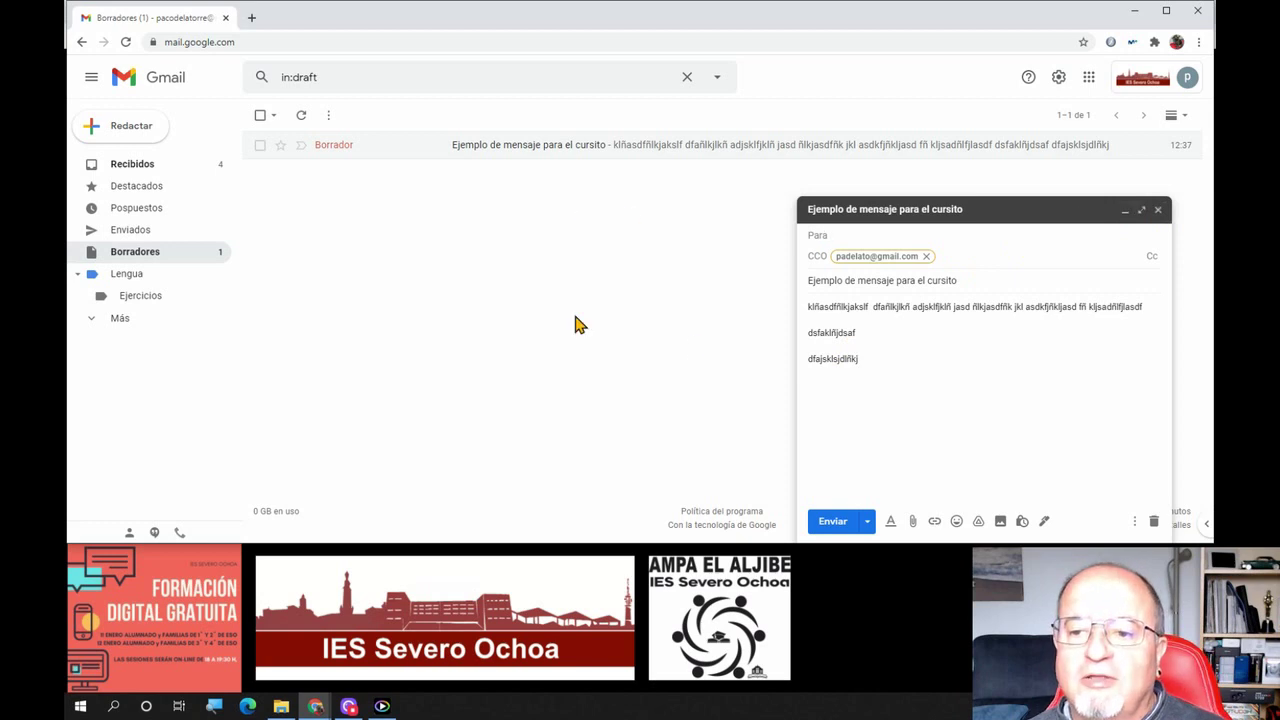
click(869, 524)
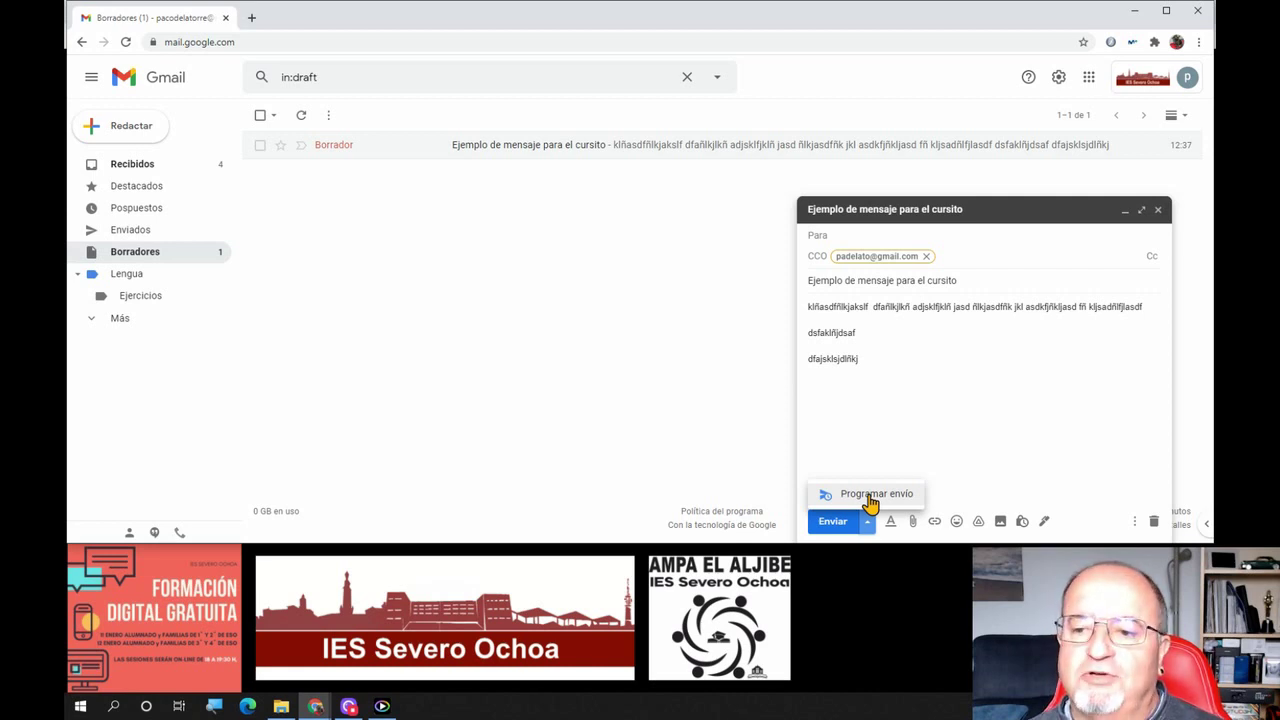
click(921, 404)
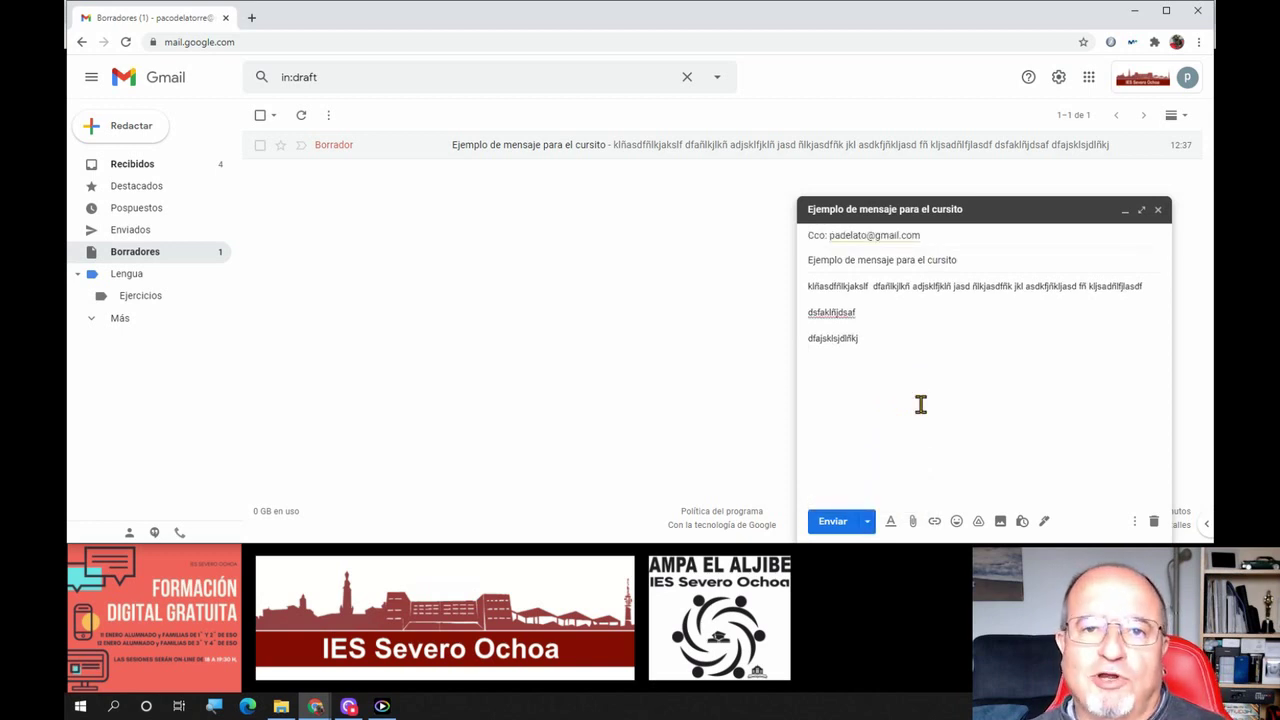
click(867, 524)
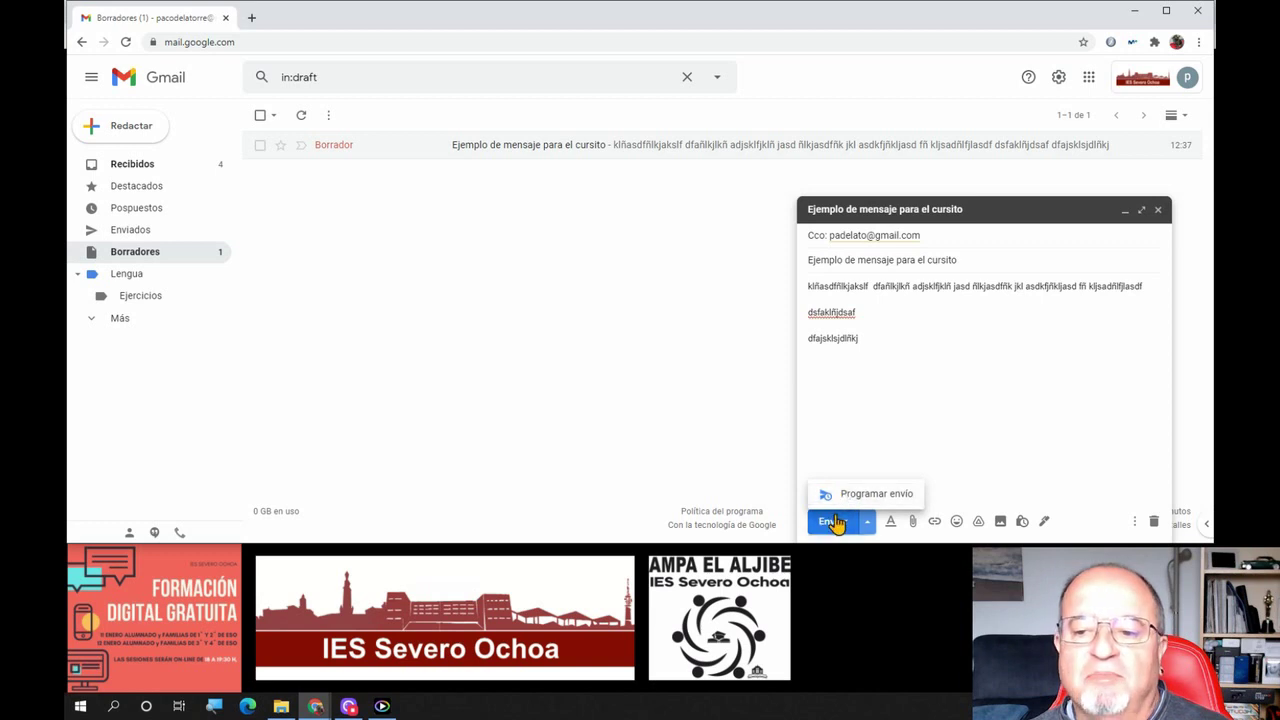
click(918, 370)
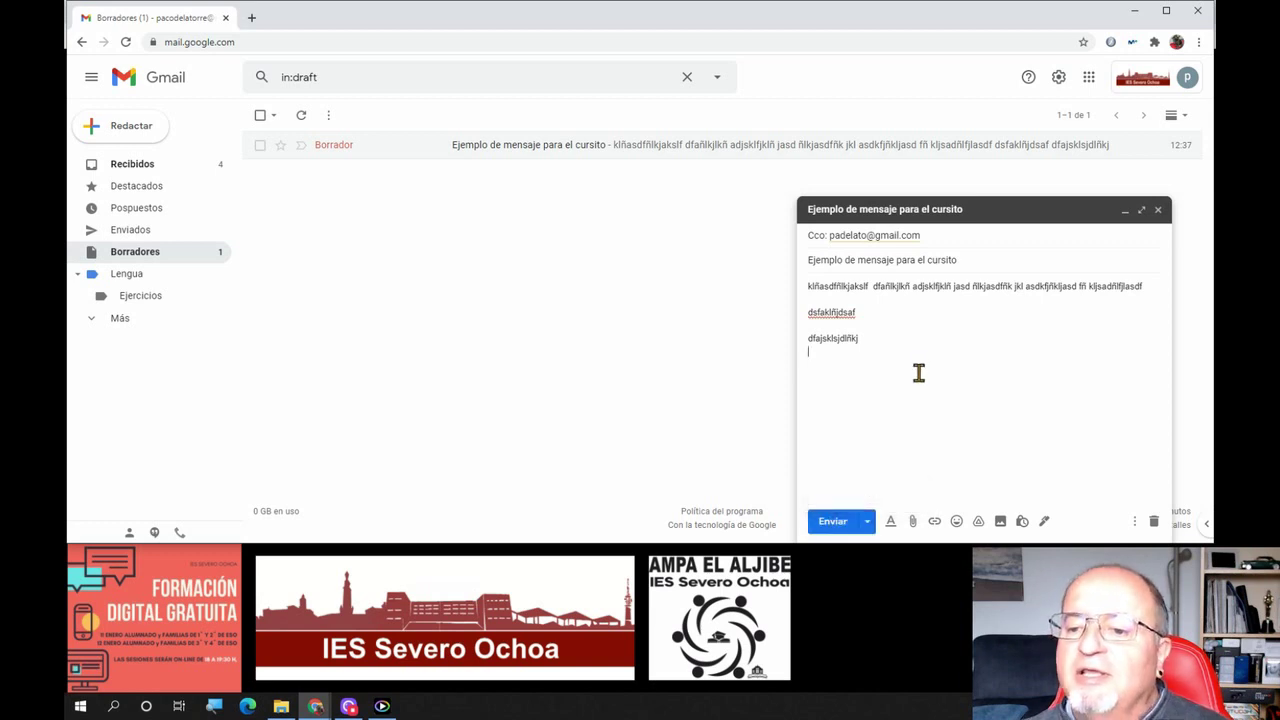
click(829, 533)
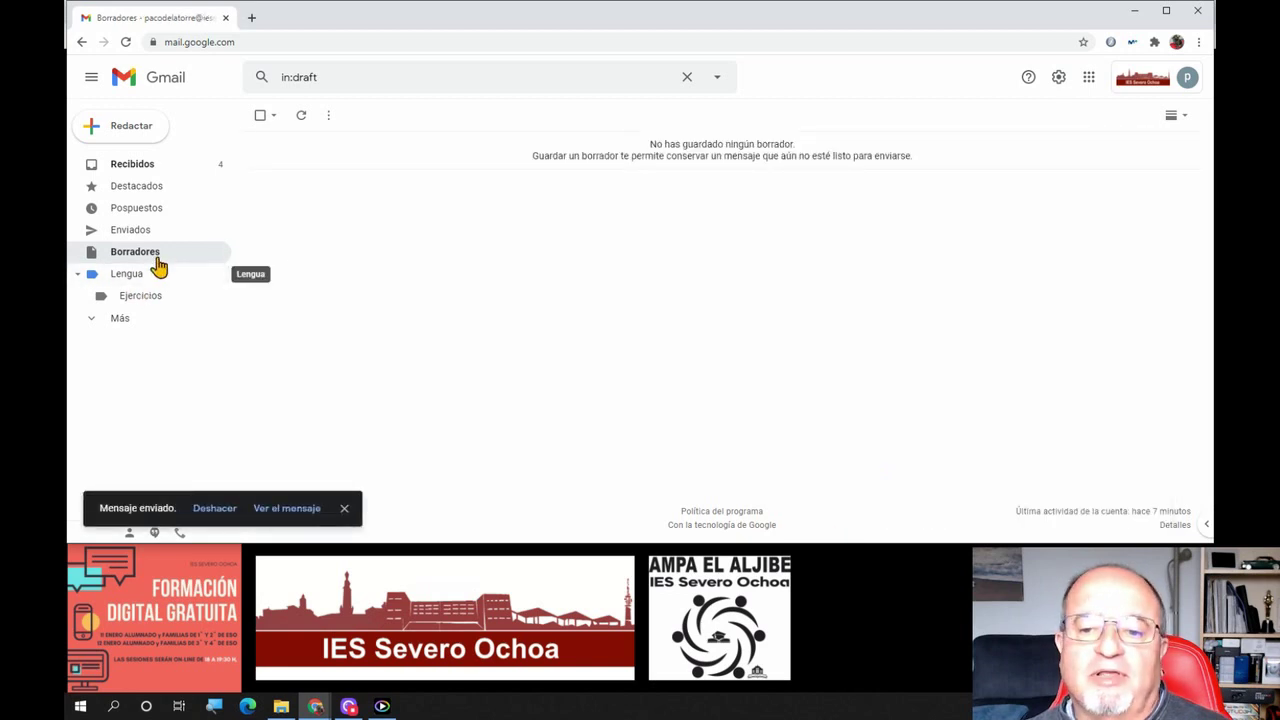
Check the sent message in the Enviados folder, then return to the Recibidos inbox
click(141, 166)
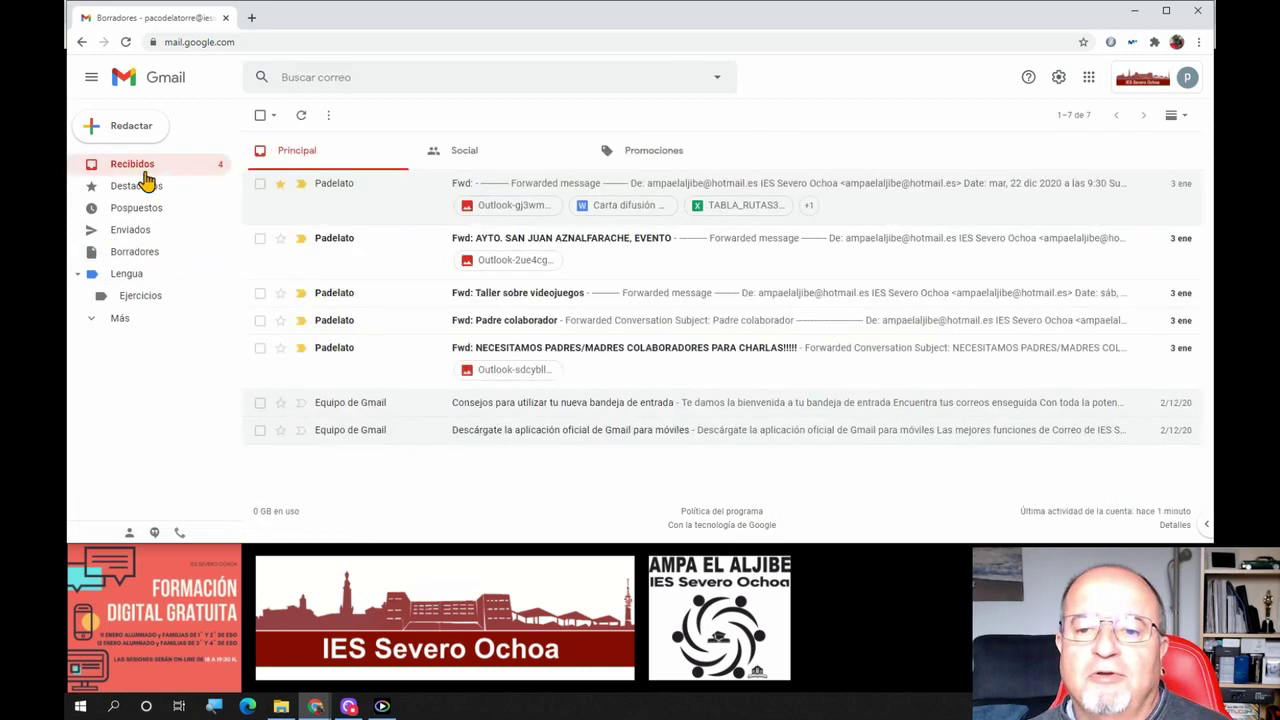
click(137, 234)
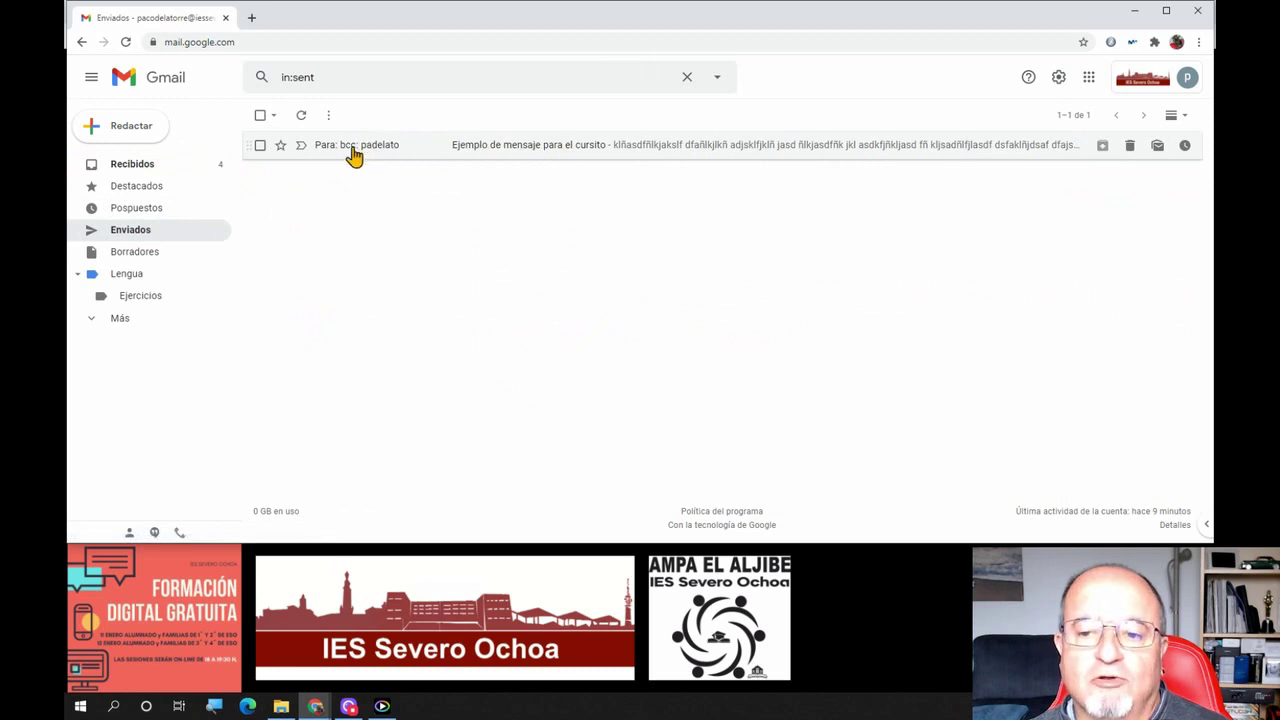
right_click(383, 157)
click(354, 179)
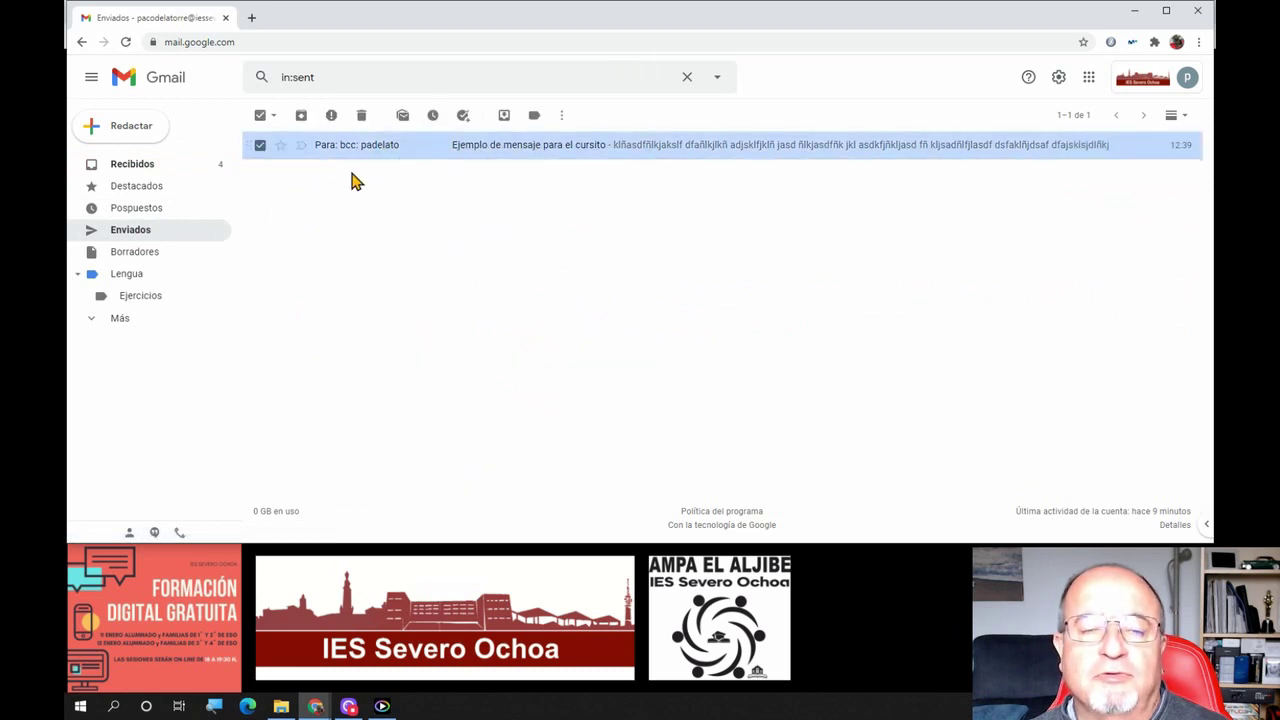
click(260, 147)
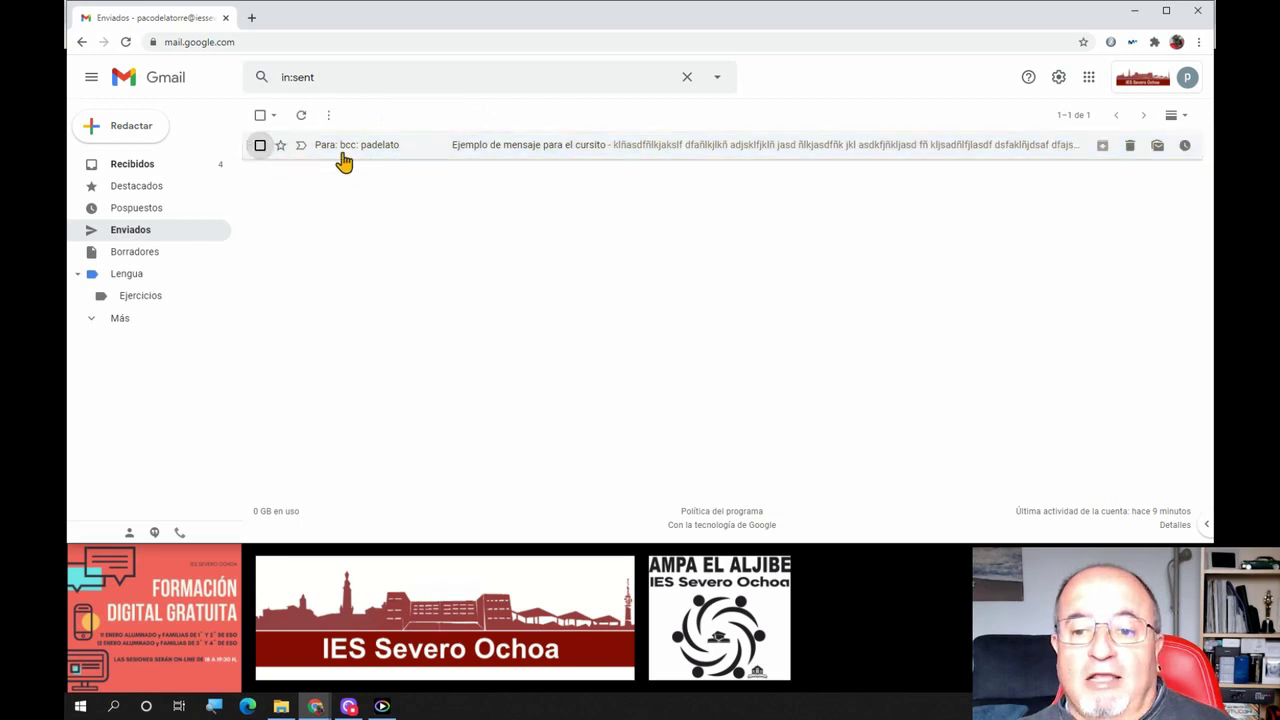
right_click(507, 333)
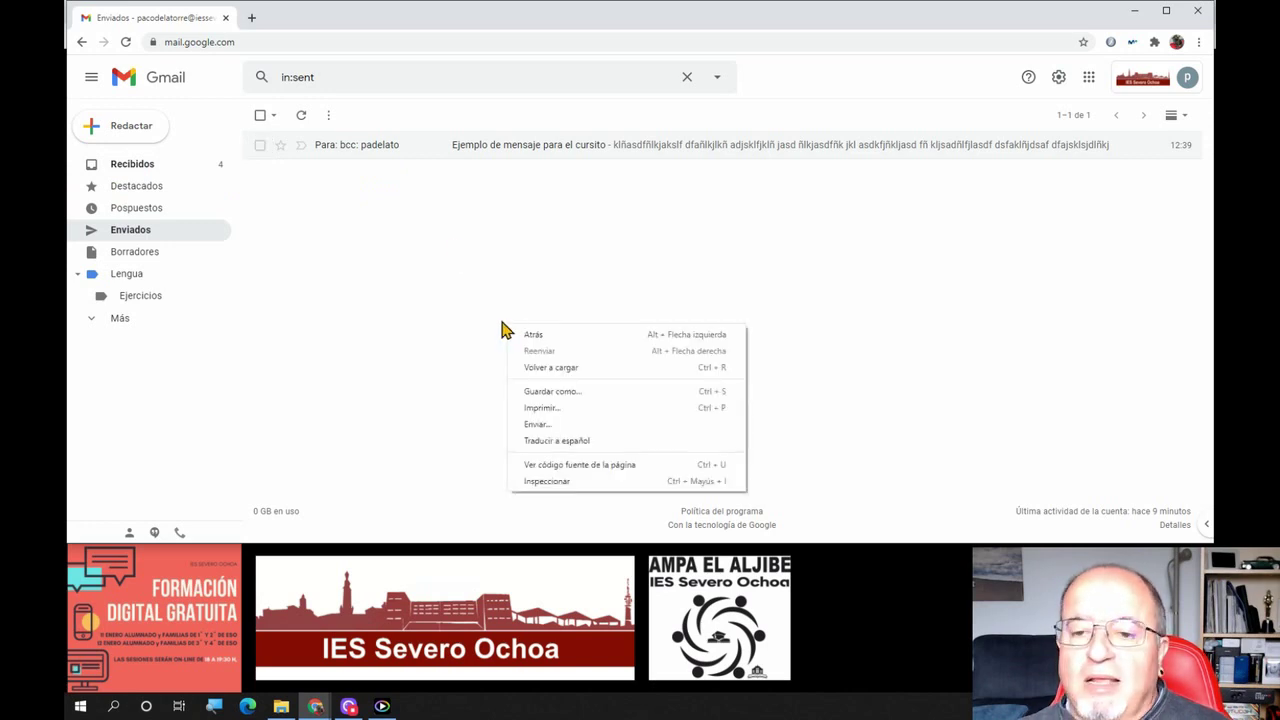
click(312, 213)
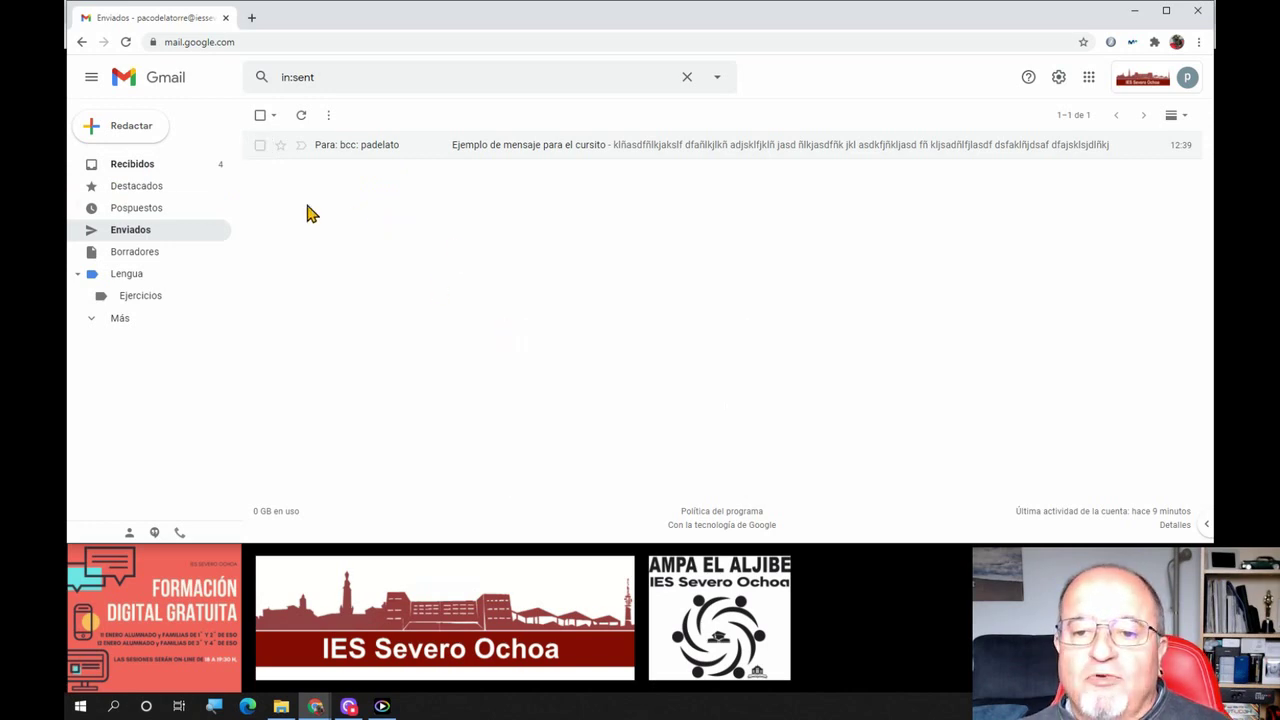
click(134, 164)
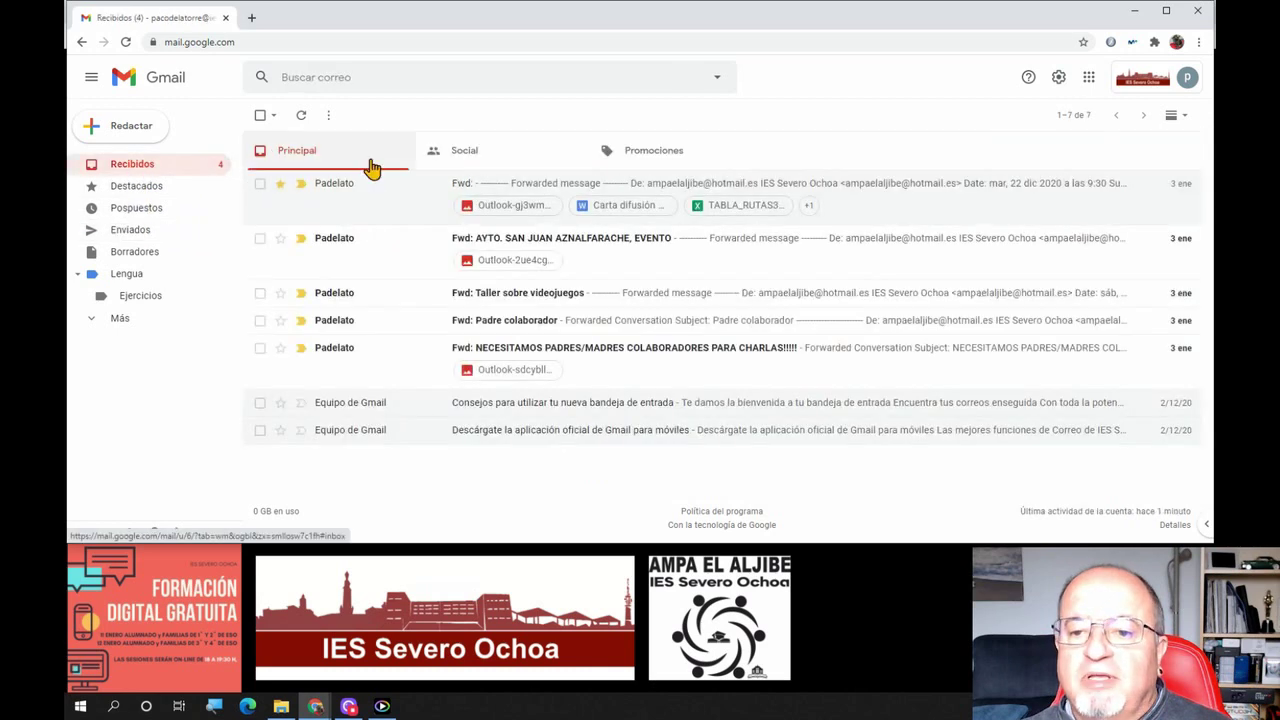
Open the first Fwd: AMPA email, start a reply, and expand the quoted original text
click(484, 188)
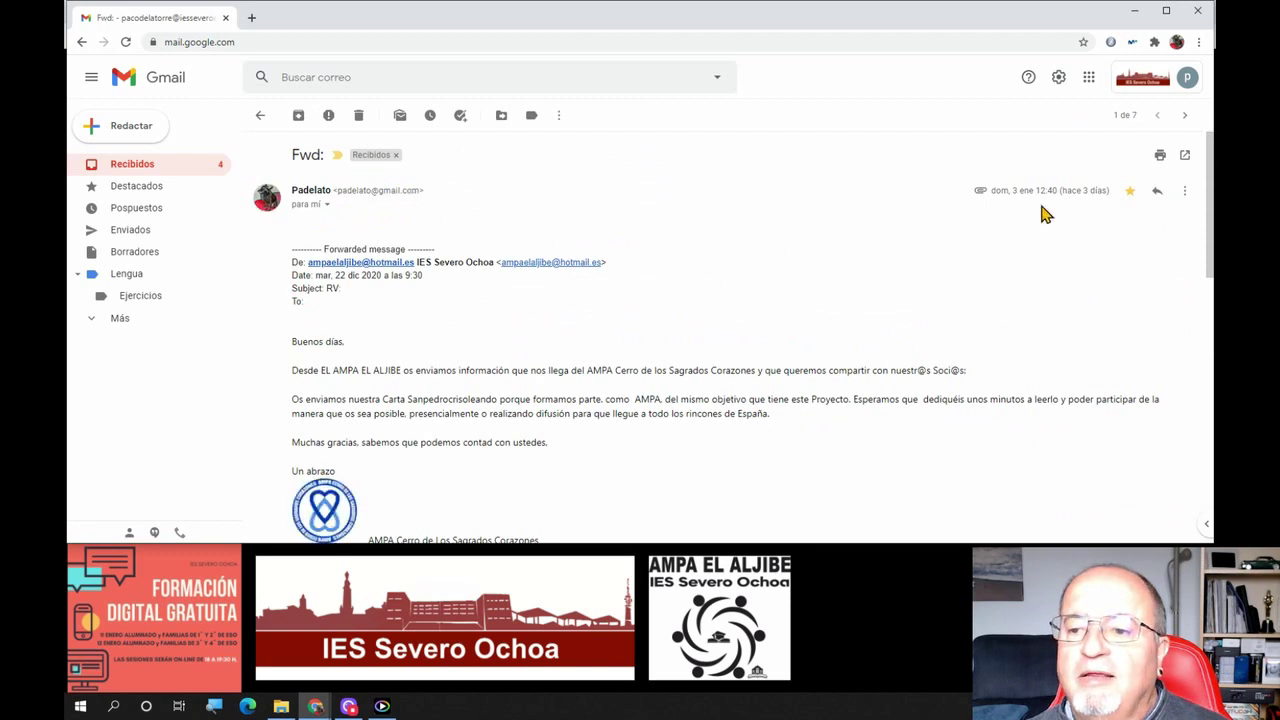
click(1157, 192)
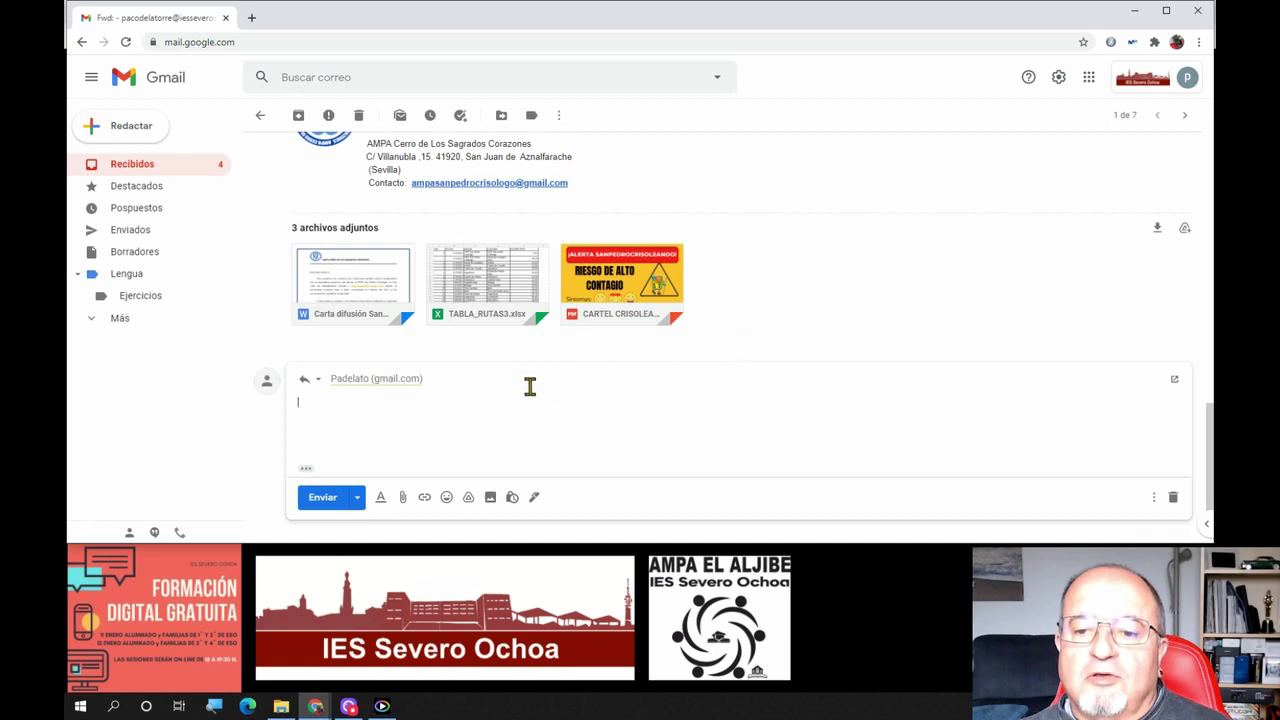
mouse_move(408, 386)
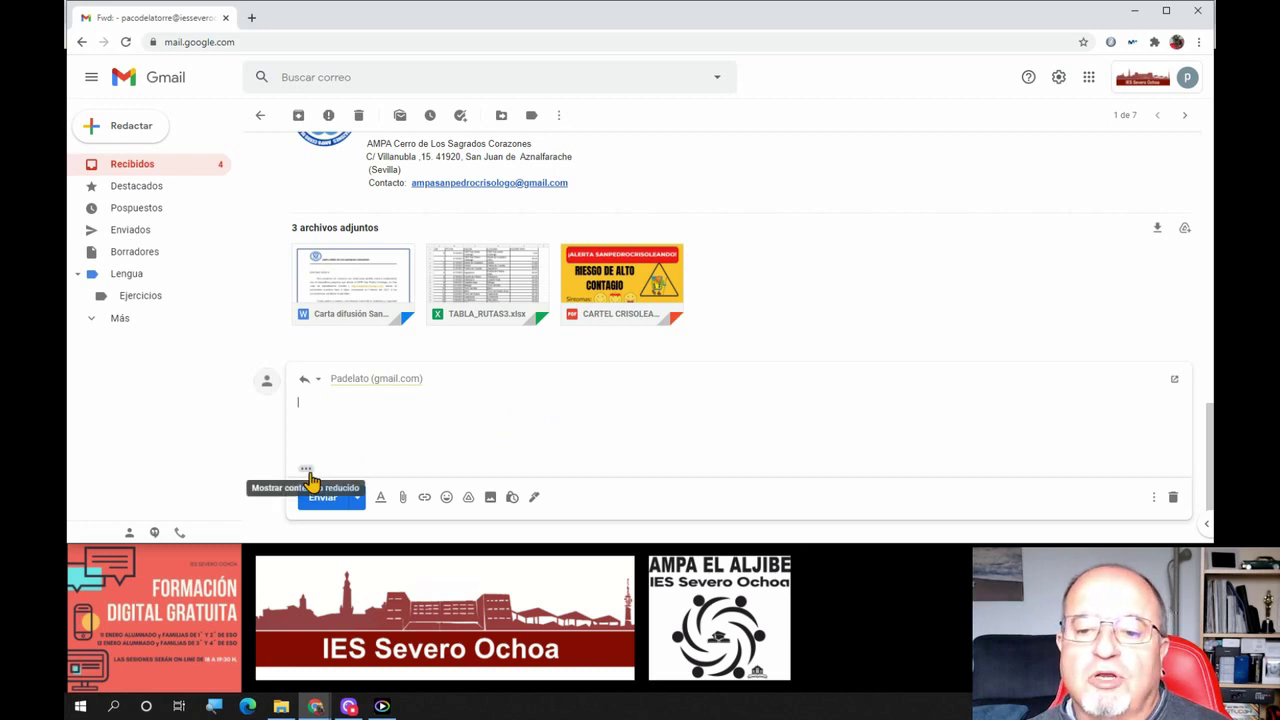
click(308, 472)
scroll(457, 450, down, 2)
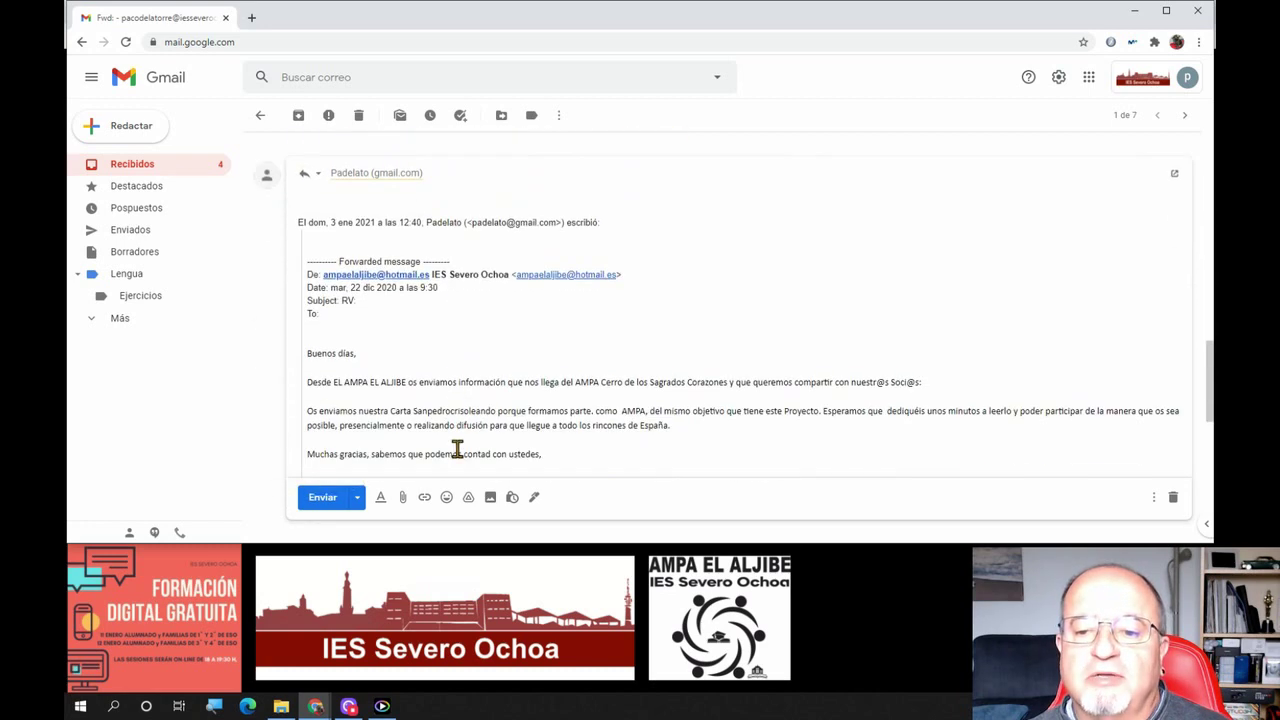
scroll(457, 450, down, 8)
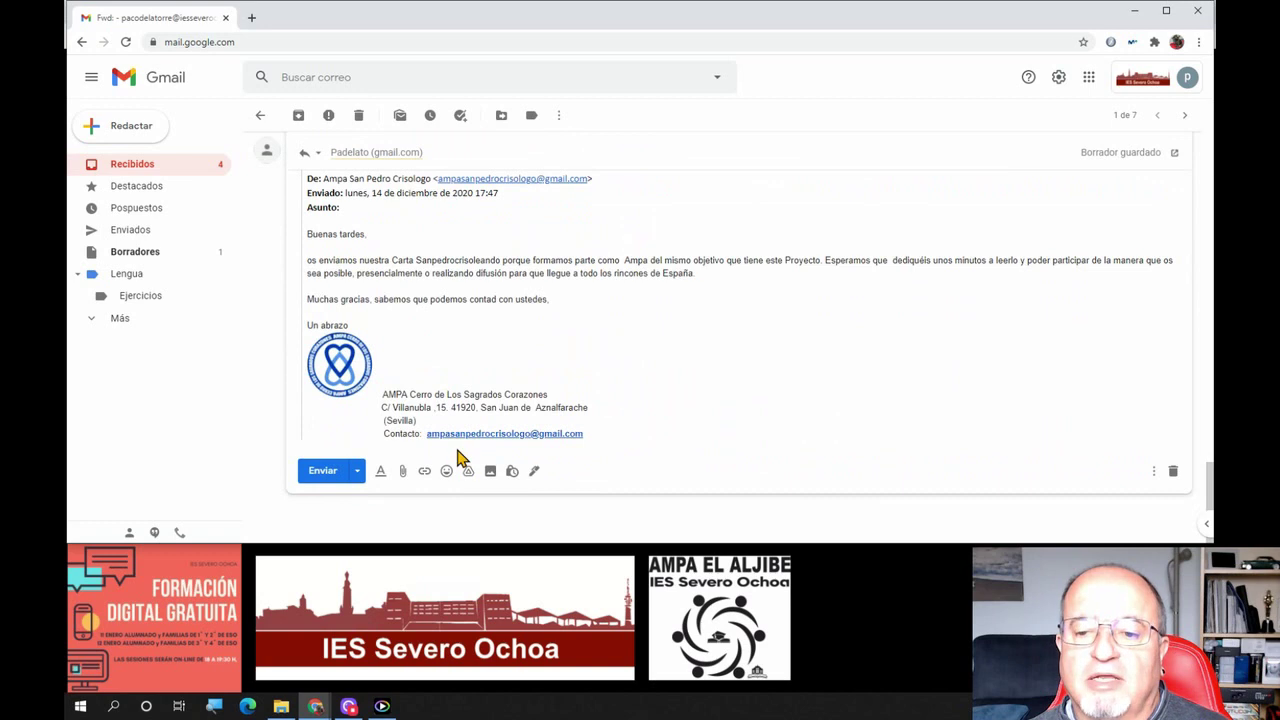
scroll(457, 457, up, 10)
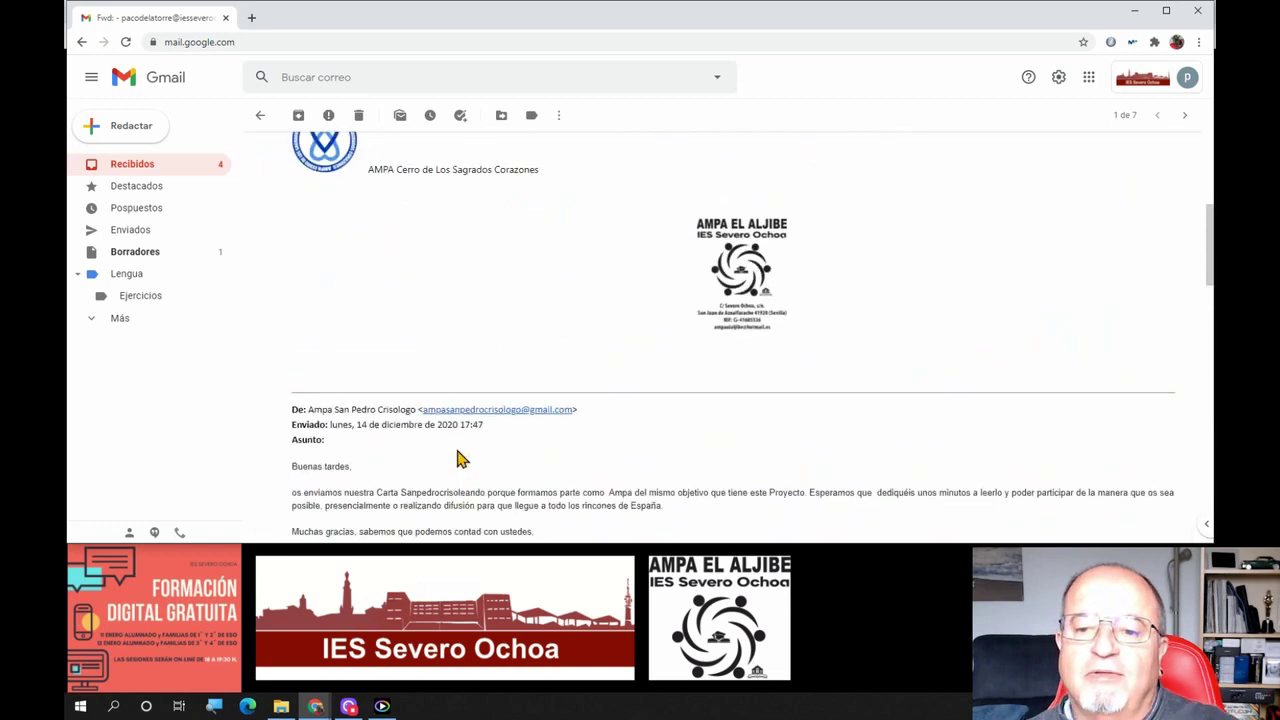
scroll(457, 458, up, 10)
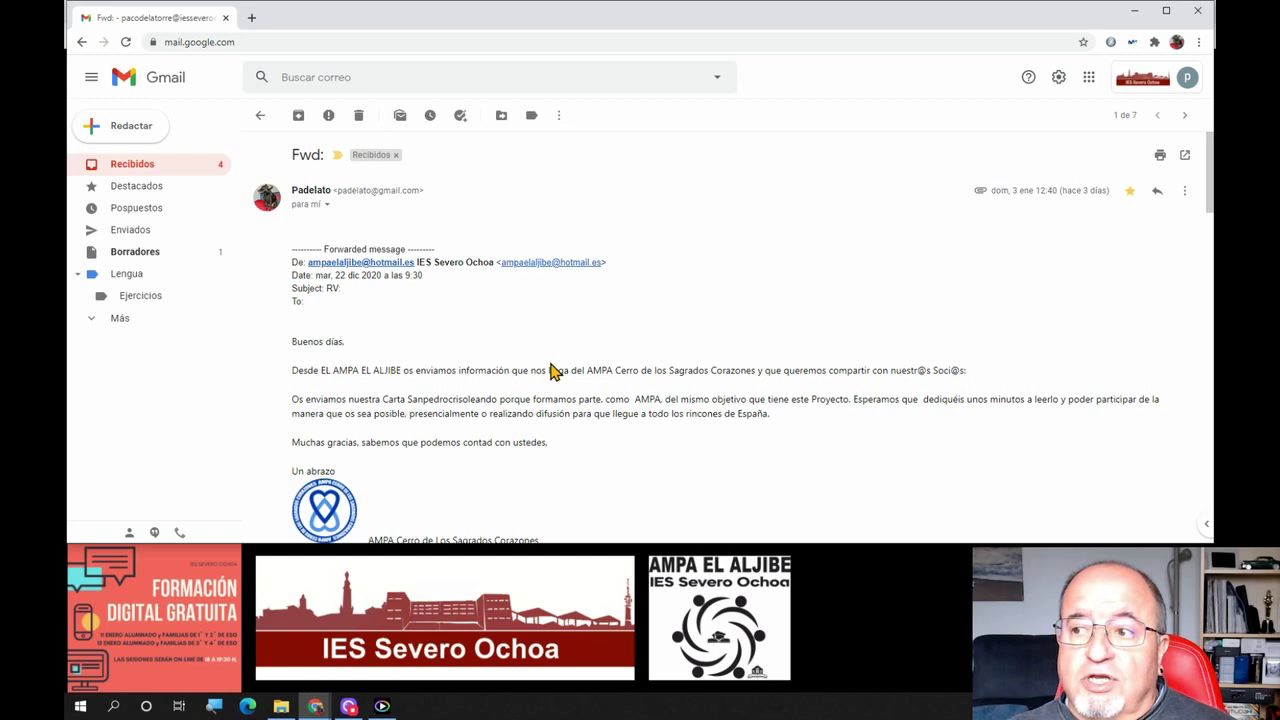
Switch the response under the AMPA email from a reply to a Reenviar forward with no recipients
click(1184, 190)
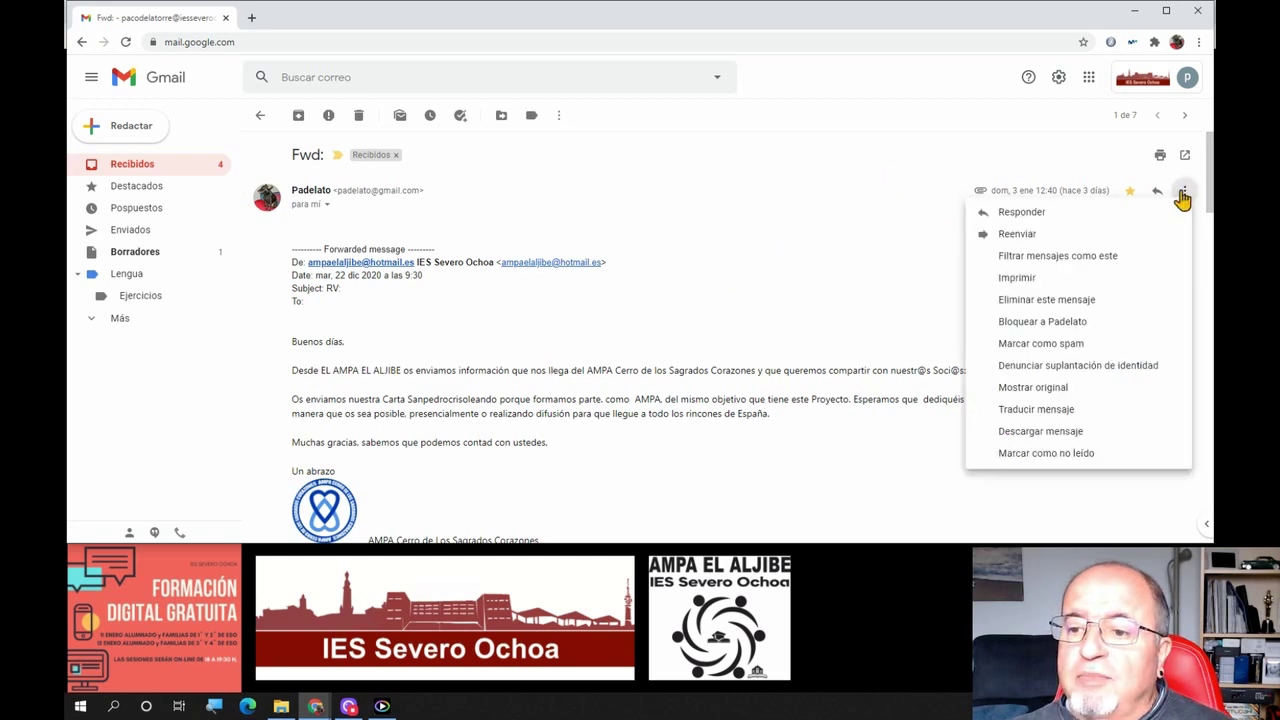
click(1017, 234)
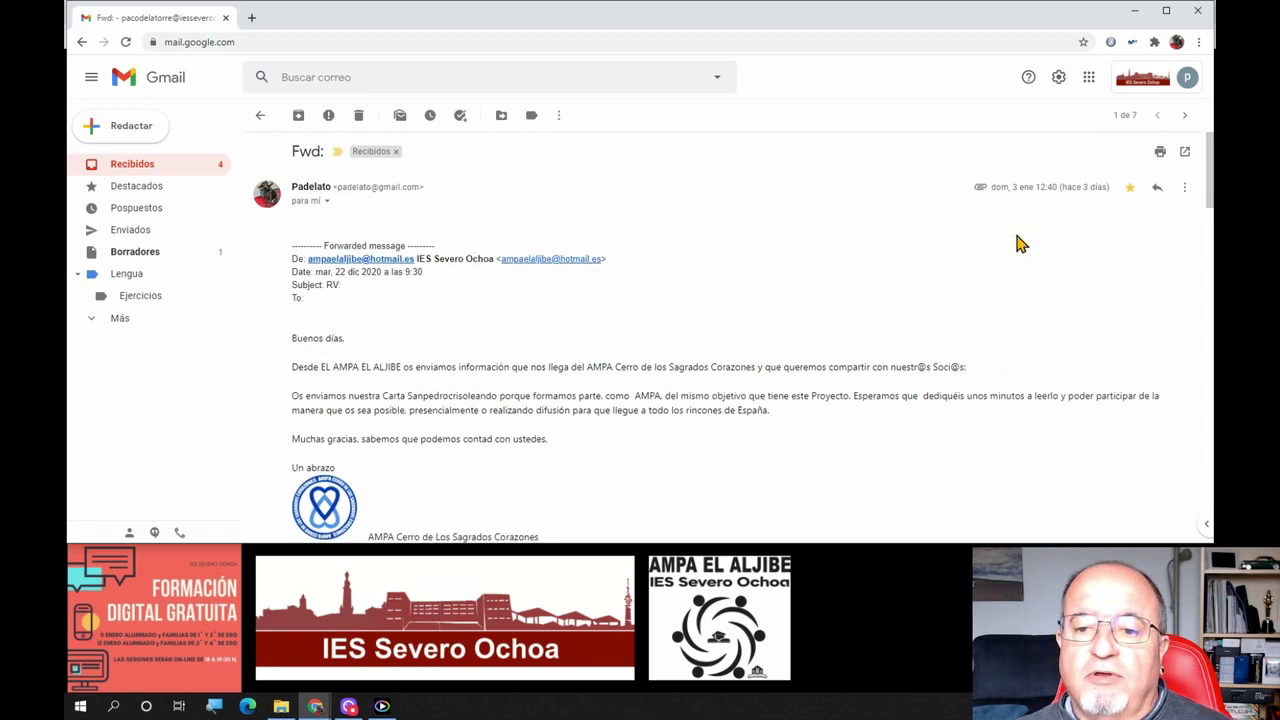
scroll(780, 373, down, 3)
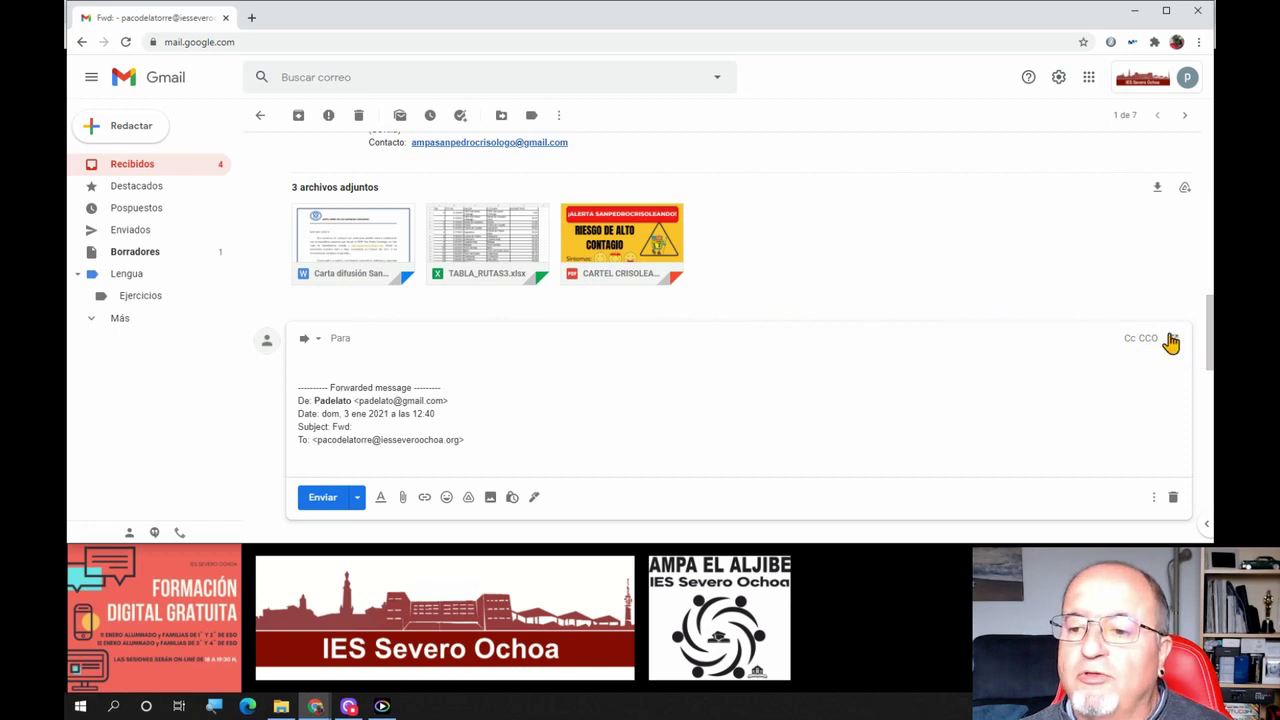
click(313, 339)
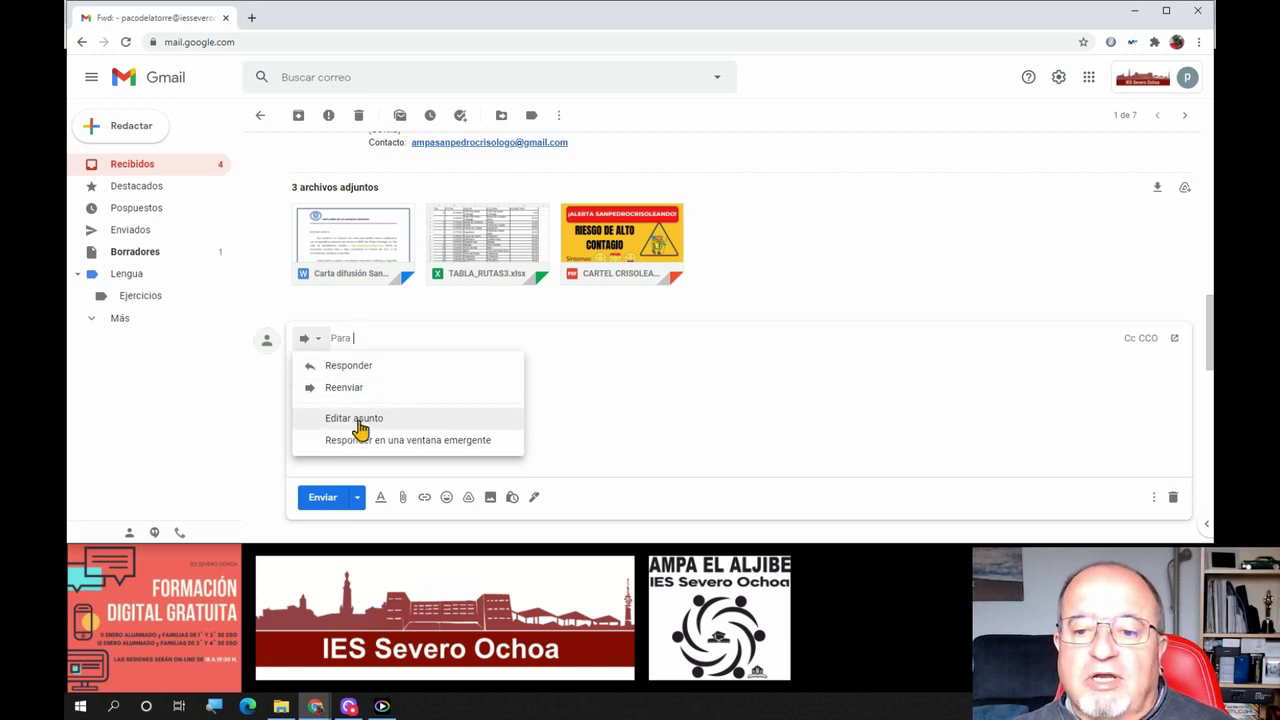
click(540, 364)
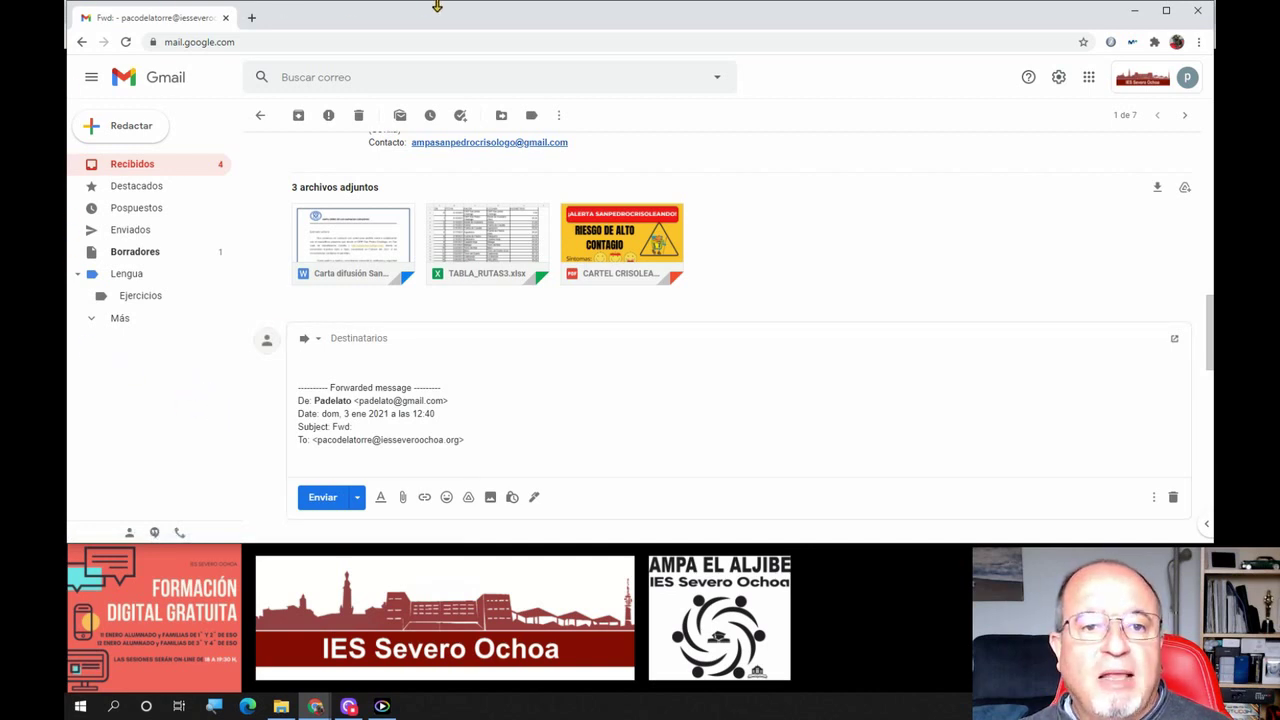
Minimize the Gmail browser and advance the presentation to slide 25, 'Elementos de Calendar'
click(1133, 12)
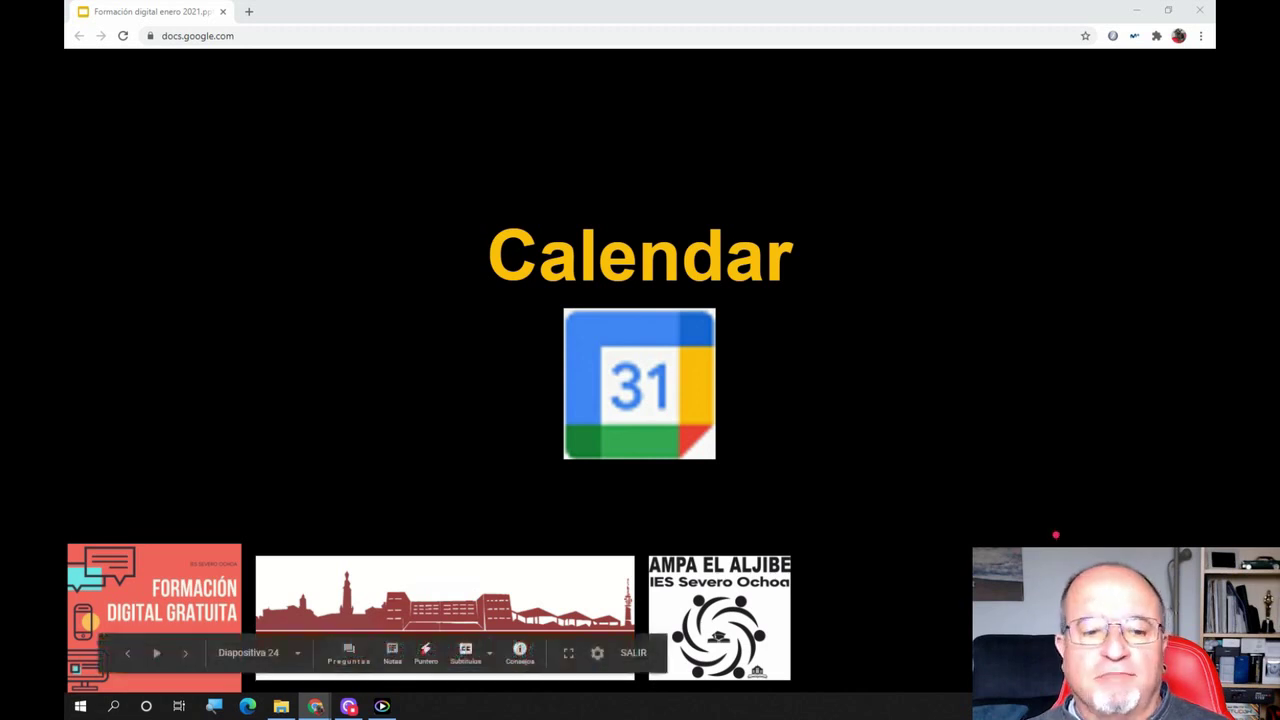
key(Right)
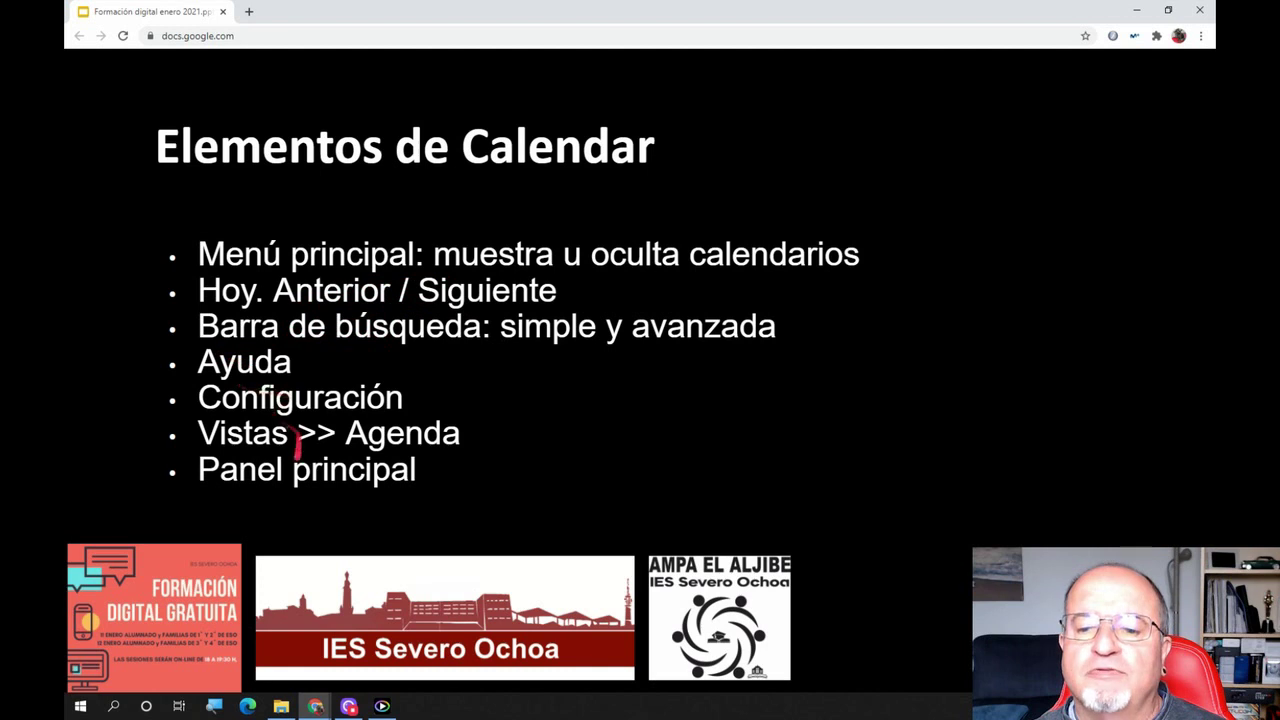
click(315, 706)
Bring the Gmail window back and open Google Calendar from the Google apps grid in a new tab
click(140, 652)
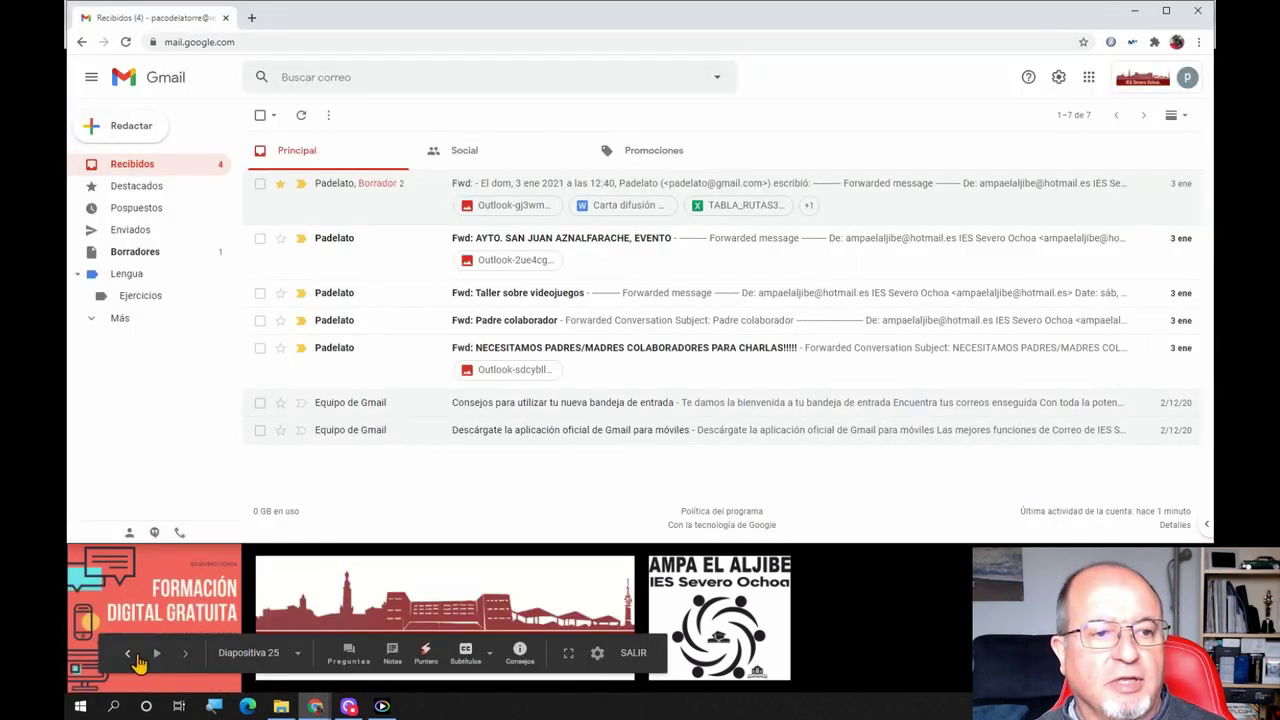
right_click(376, 104)
click(866, 89)
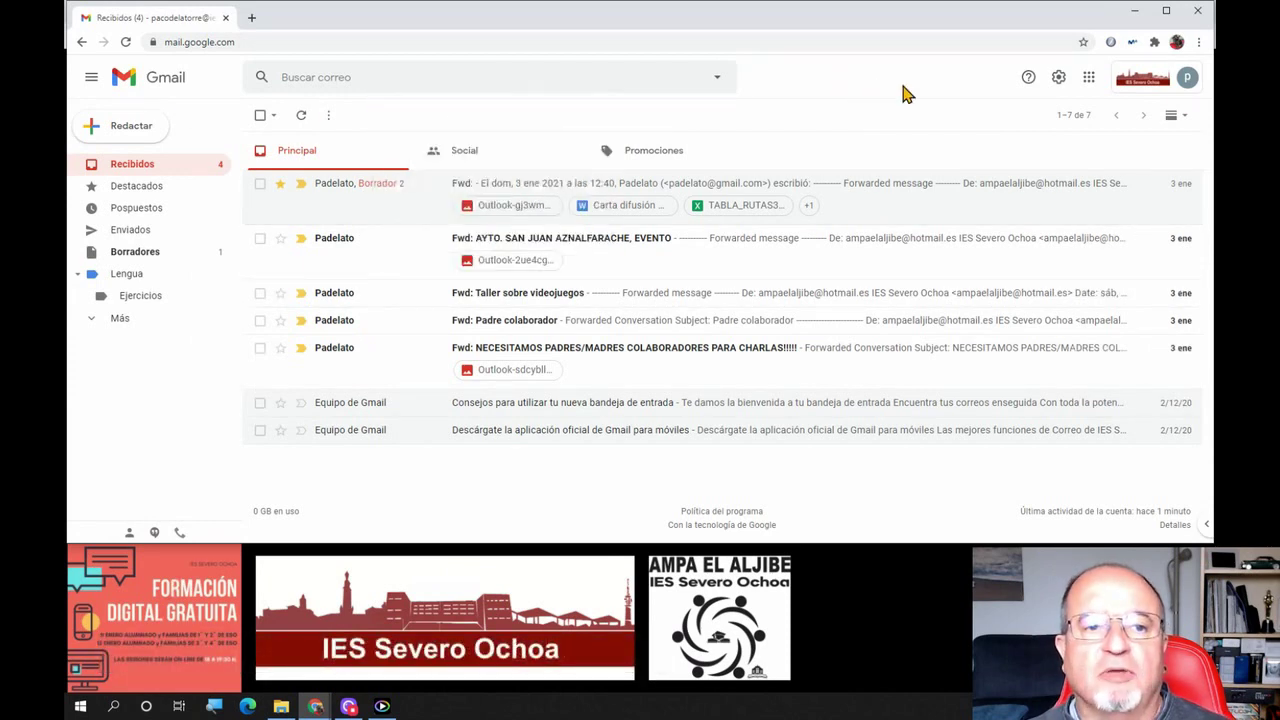
click(1089, 80)
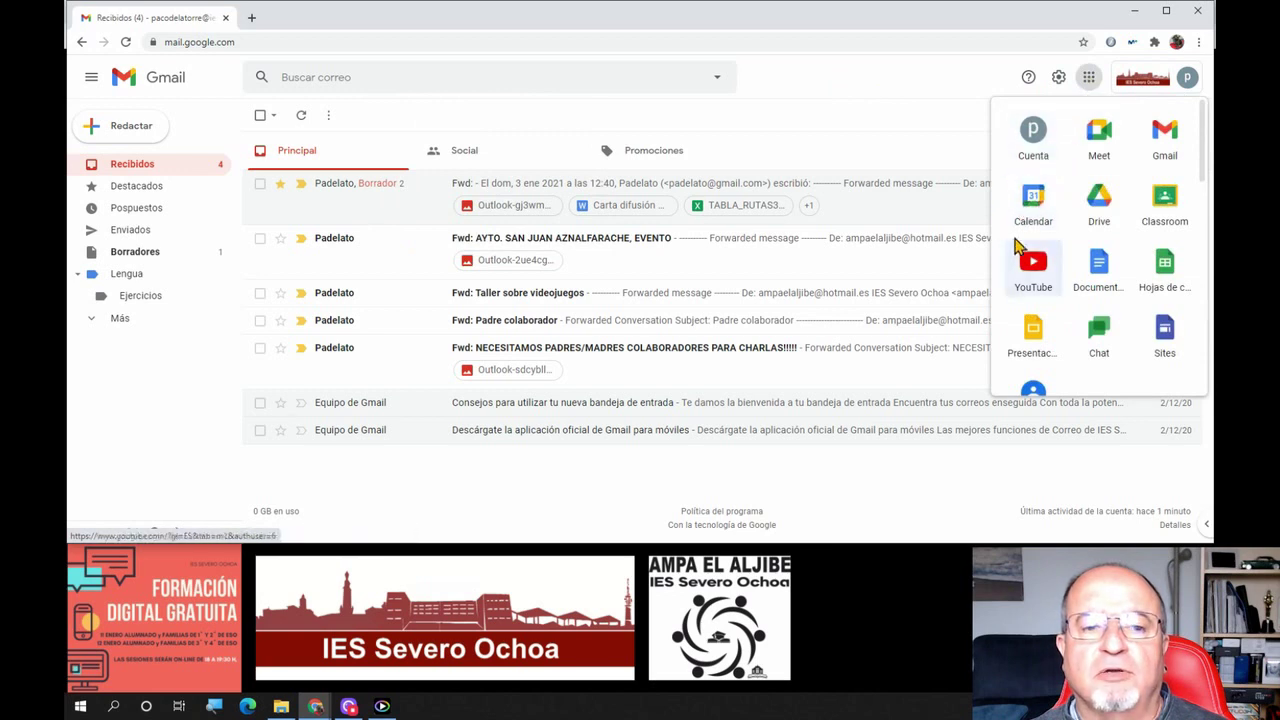
click(1033, 203)
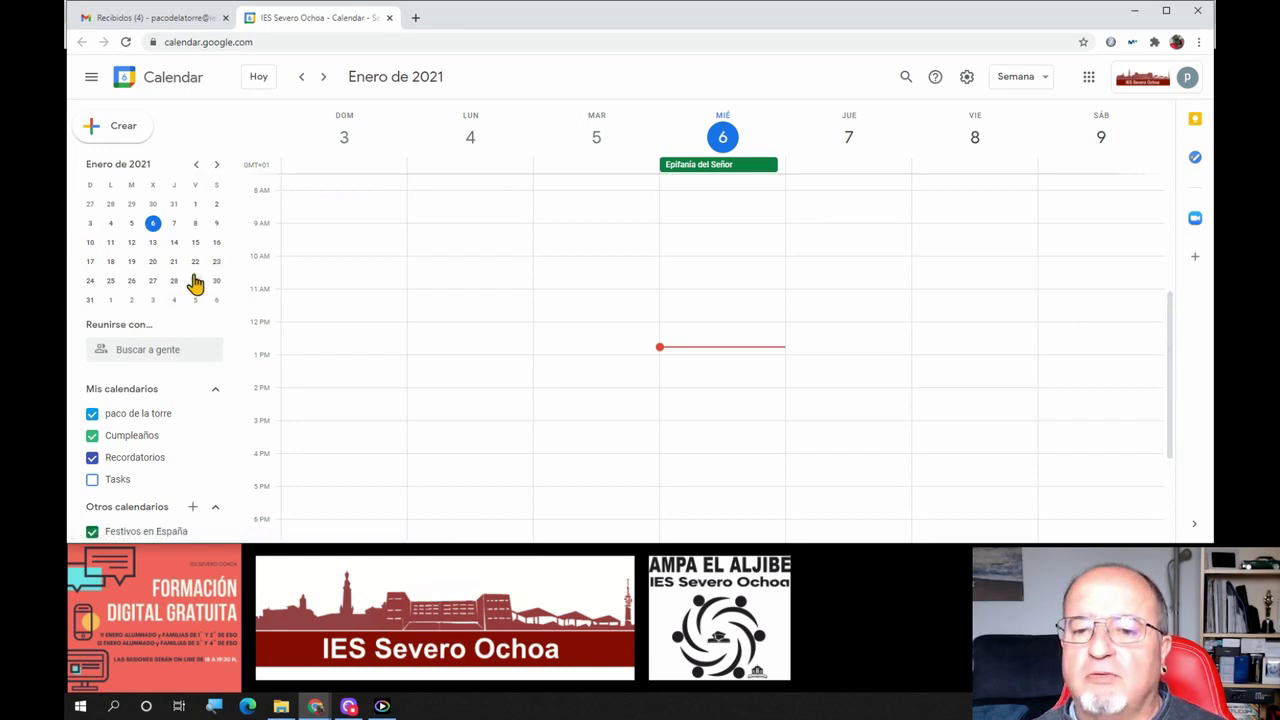
Collapse, reopen and collapse again the calendar side panel
click(88, 80)
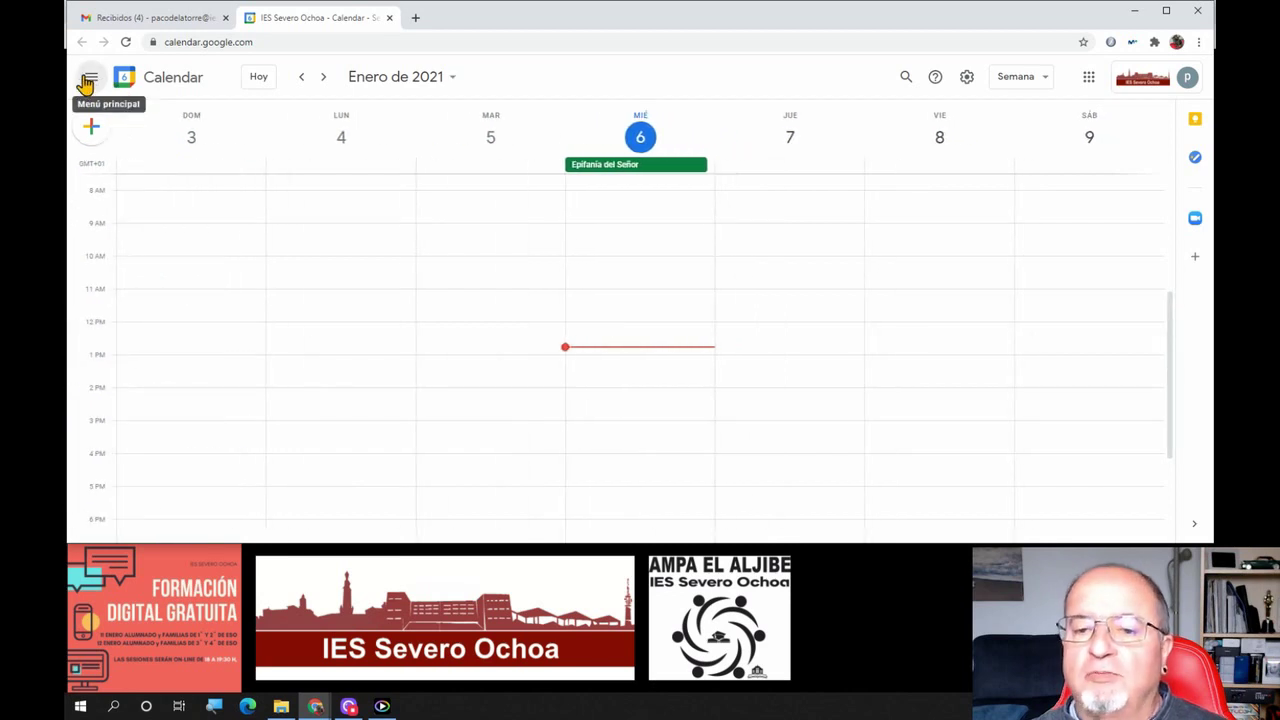
click(88, 80)
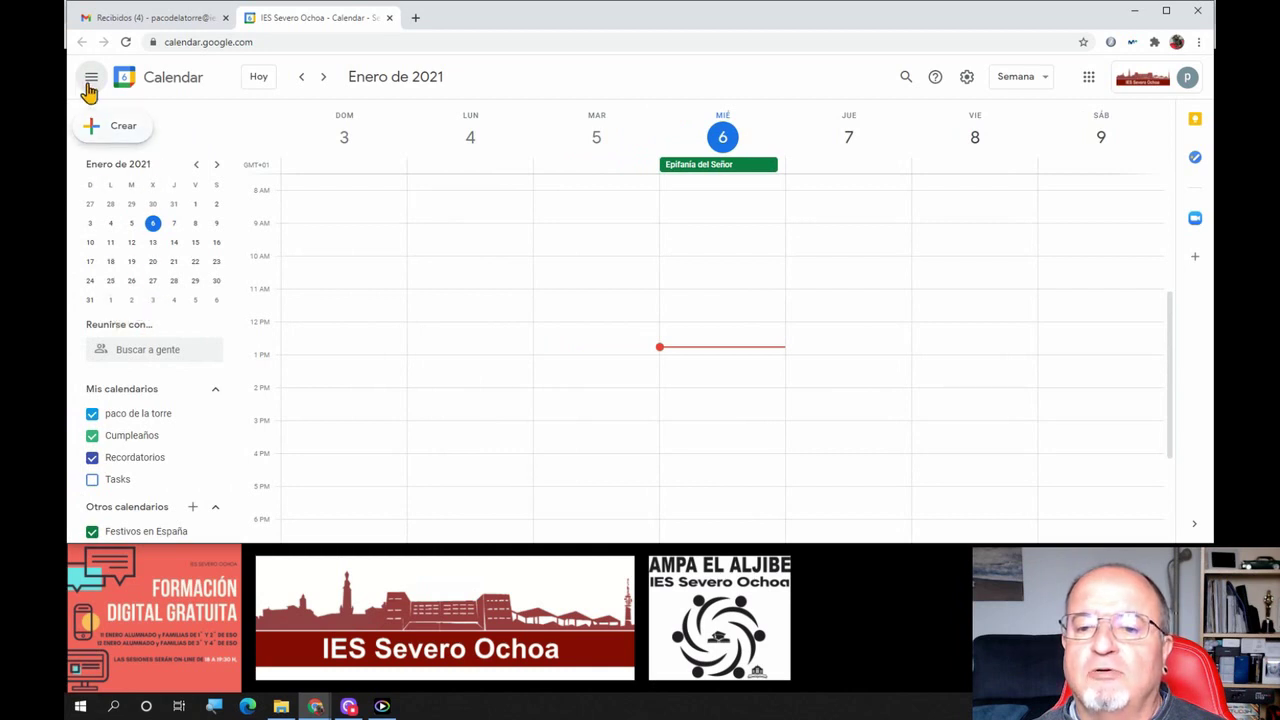
click(90, 80)
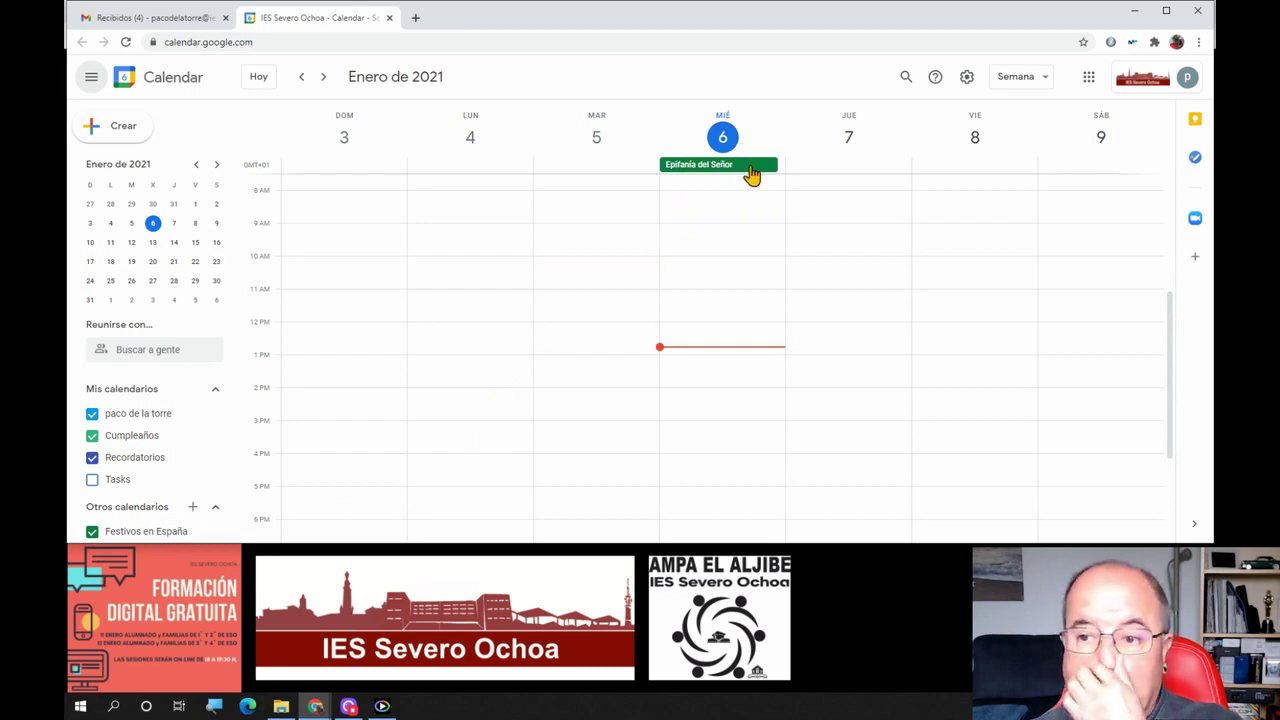
click(256, 80)
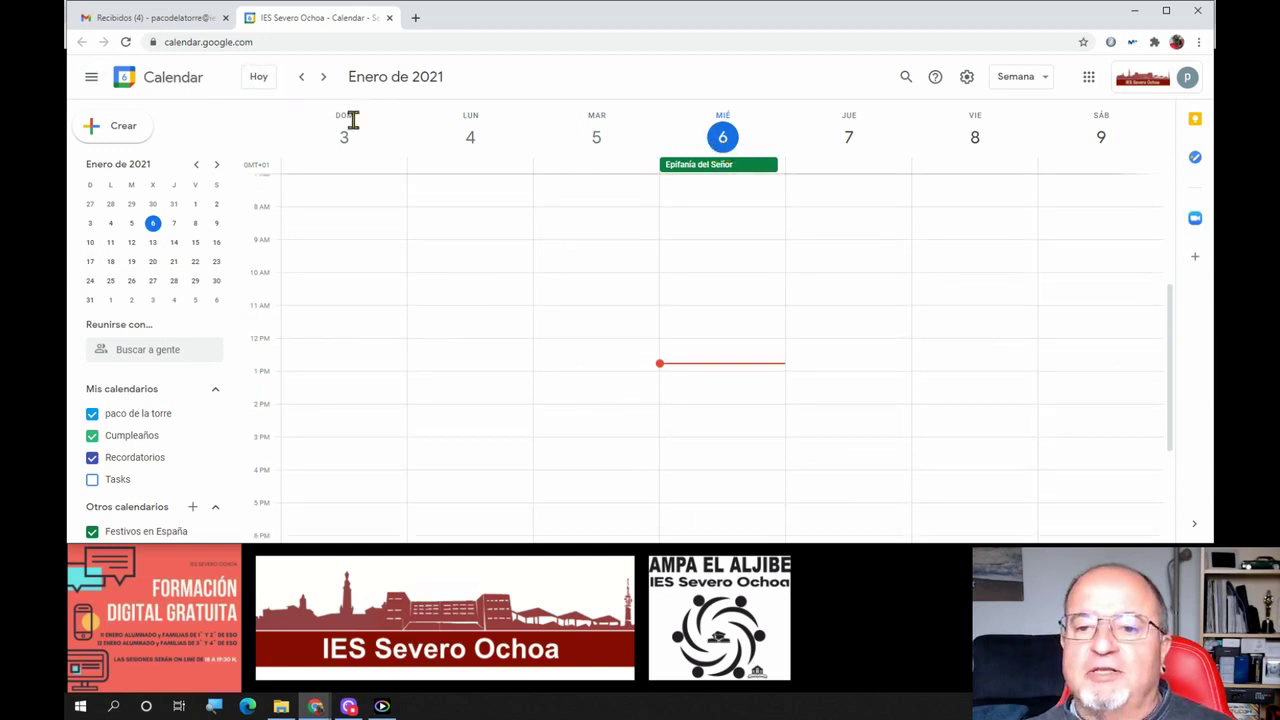
Step back five weeks to the week of 29 November
click(299, 80)
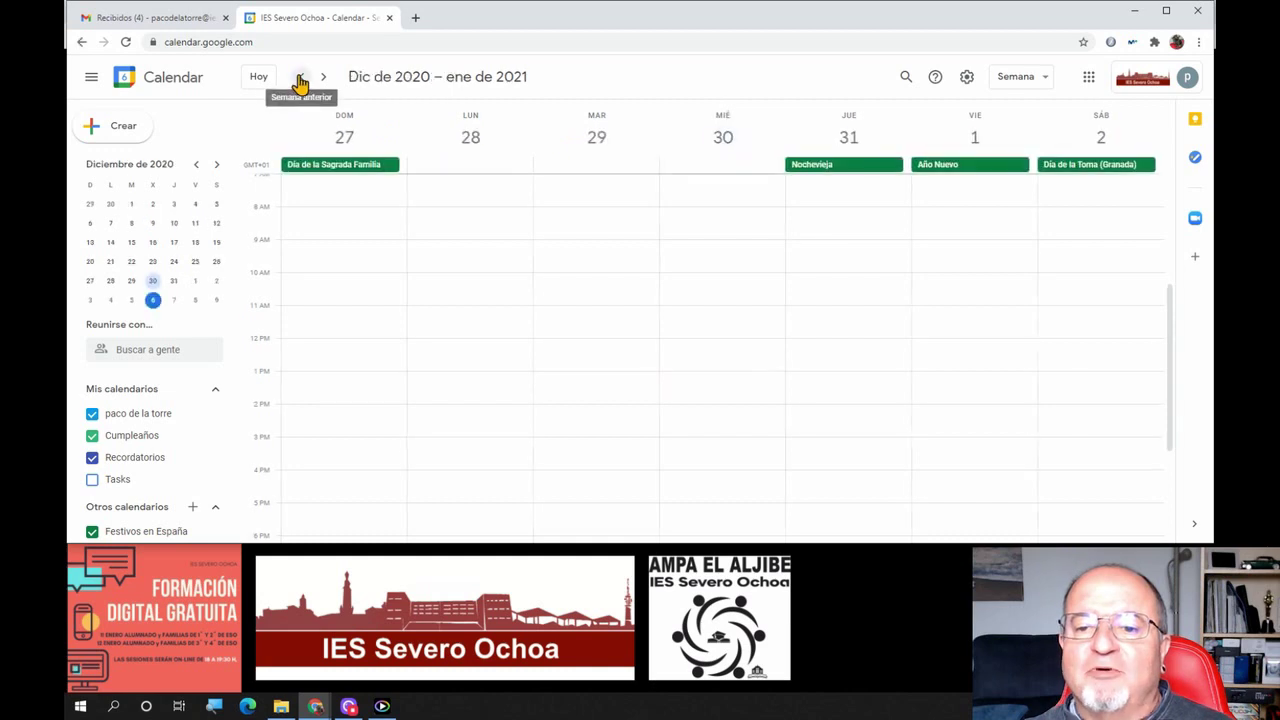
click(299, 80)
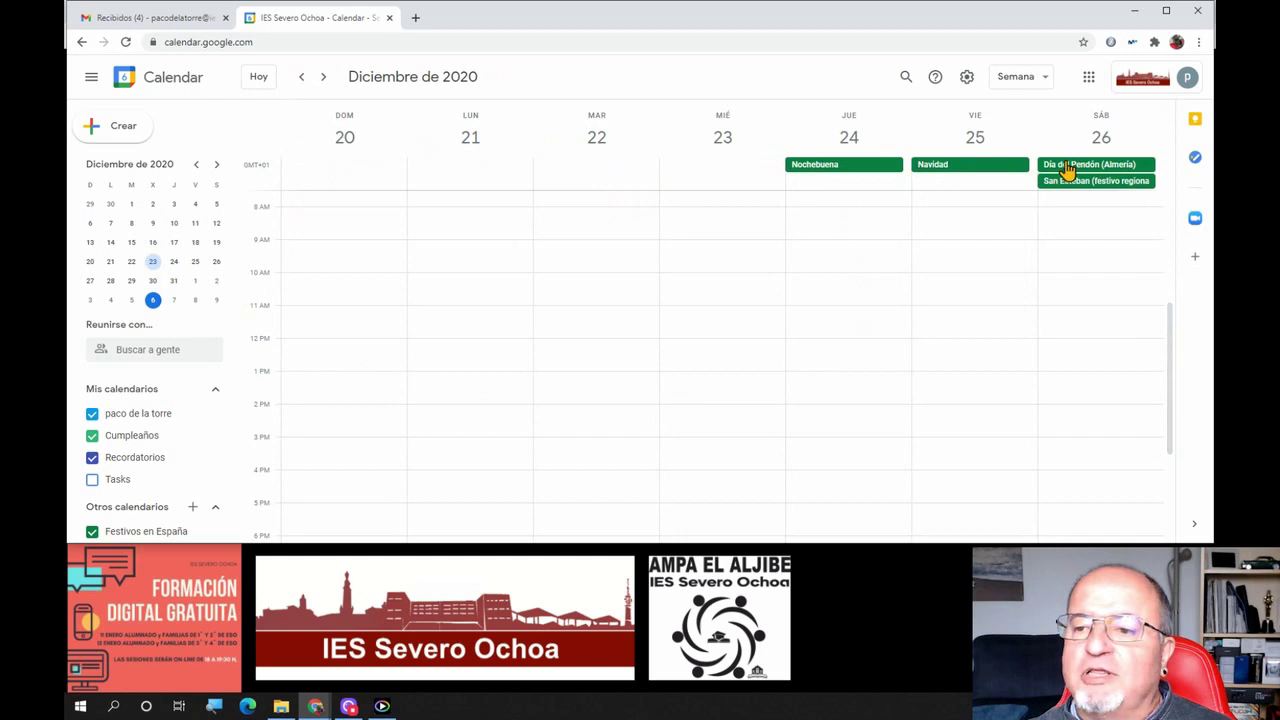
click(299, 80)
click(301, 80)
click(303, 80)
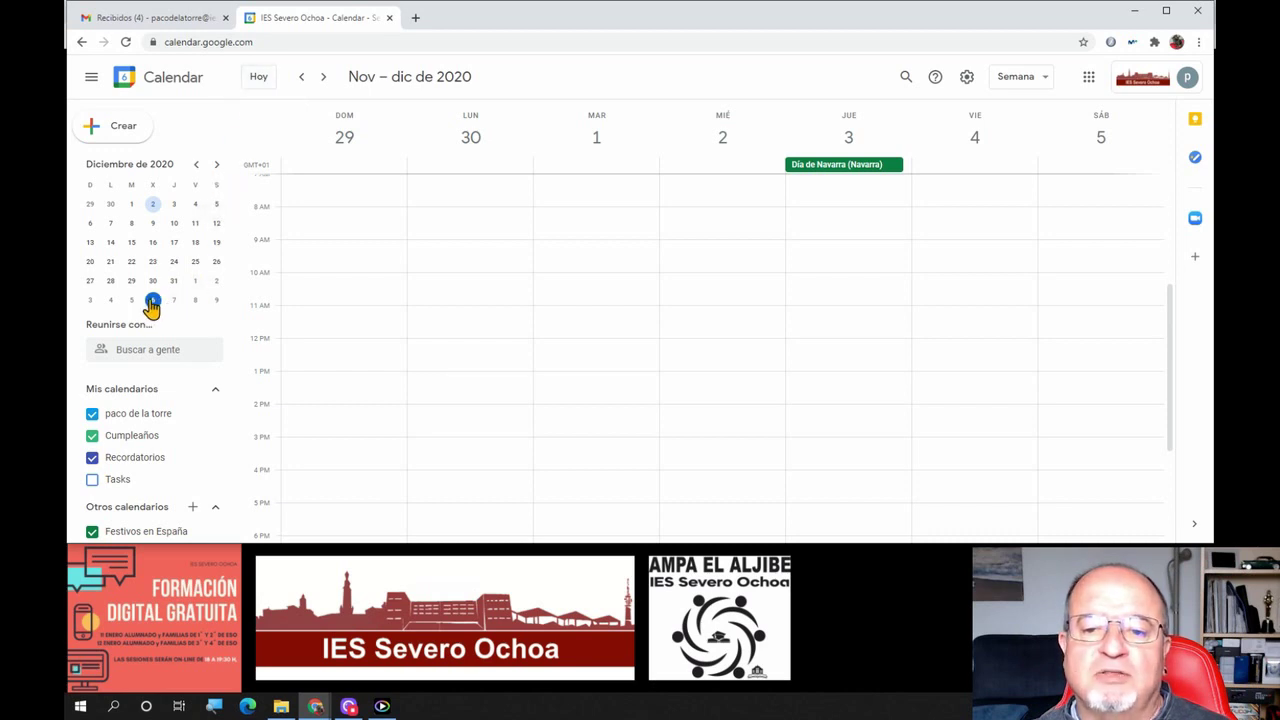
Advance the mini calendar to February 2021 and show the week of 24 February
click(219, 166)
click(219, 167)
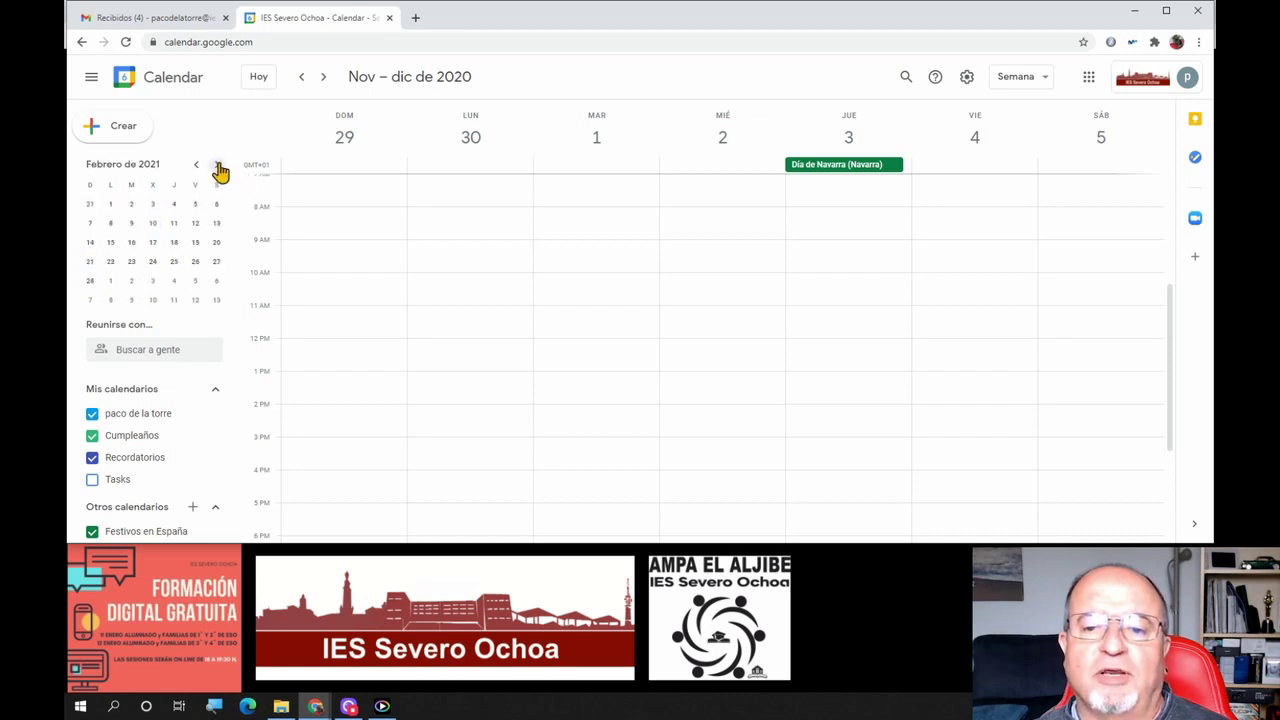
click(151, 262)
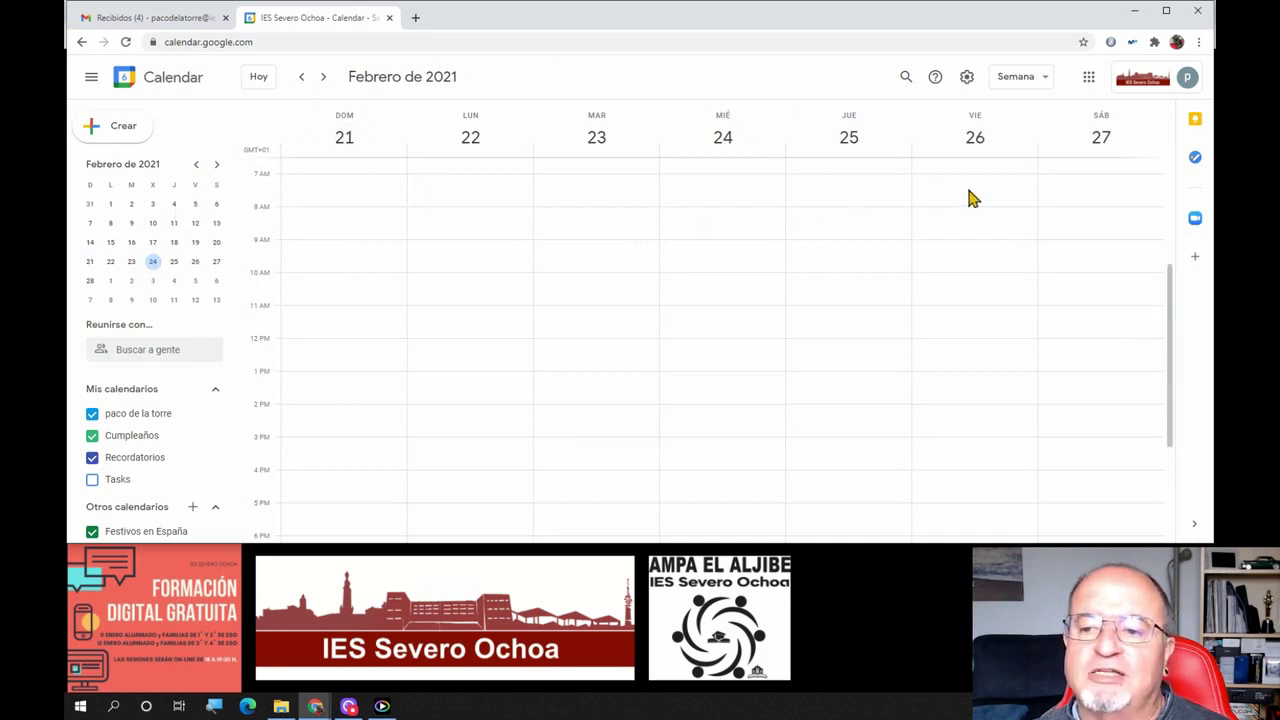
Return to the current week of 3–9 January 2021
click(259, 80)
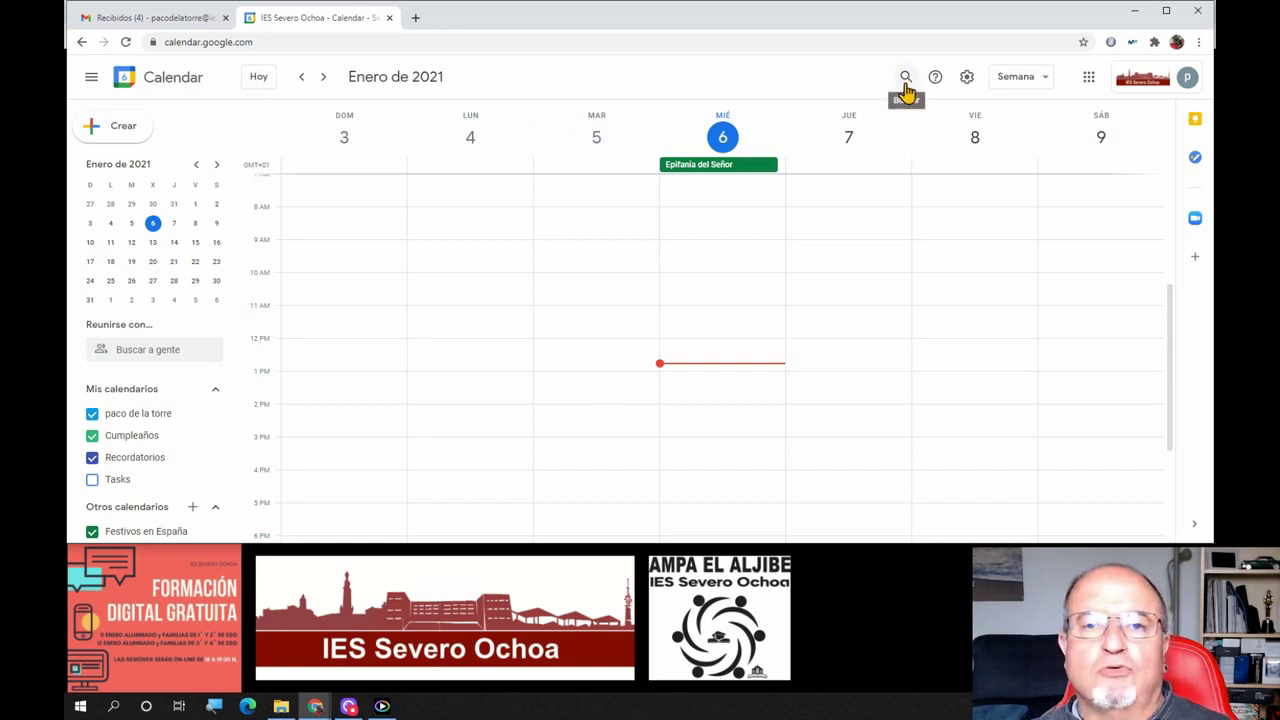
right_click(906, 90)
click(906, 86)
Open and close the advanced search options, the Help menu and the Settings menu
click(906, 80)
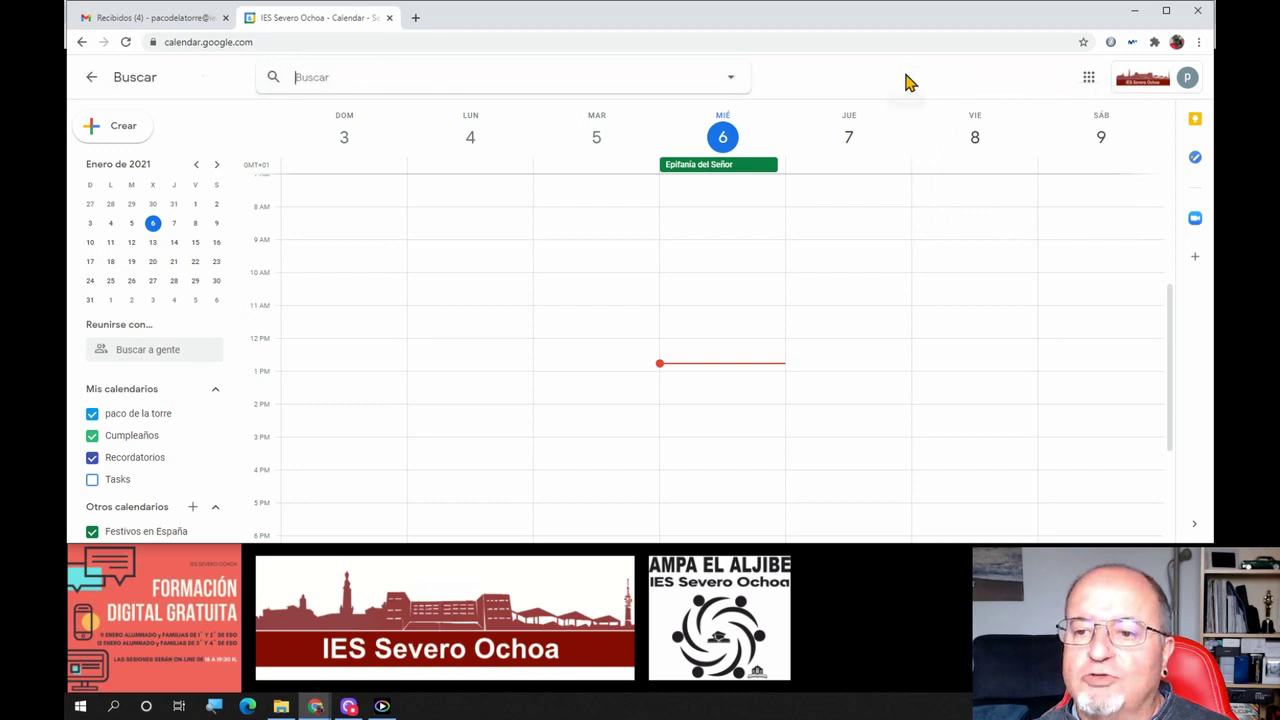
click(730, 80)
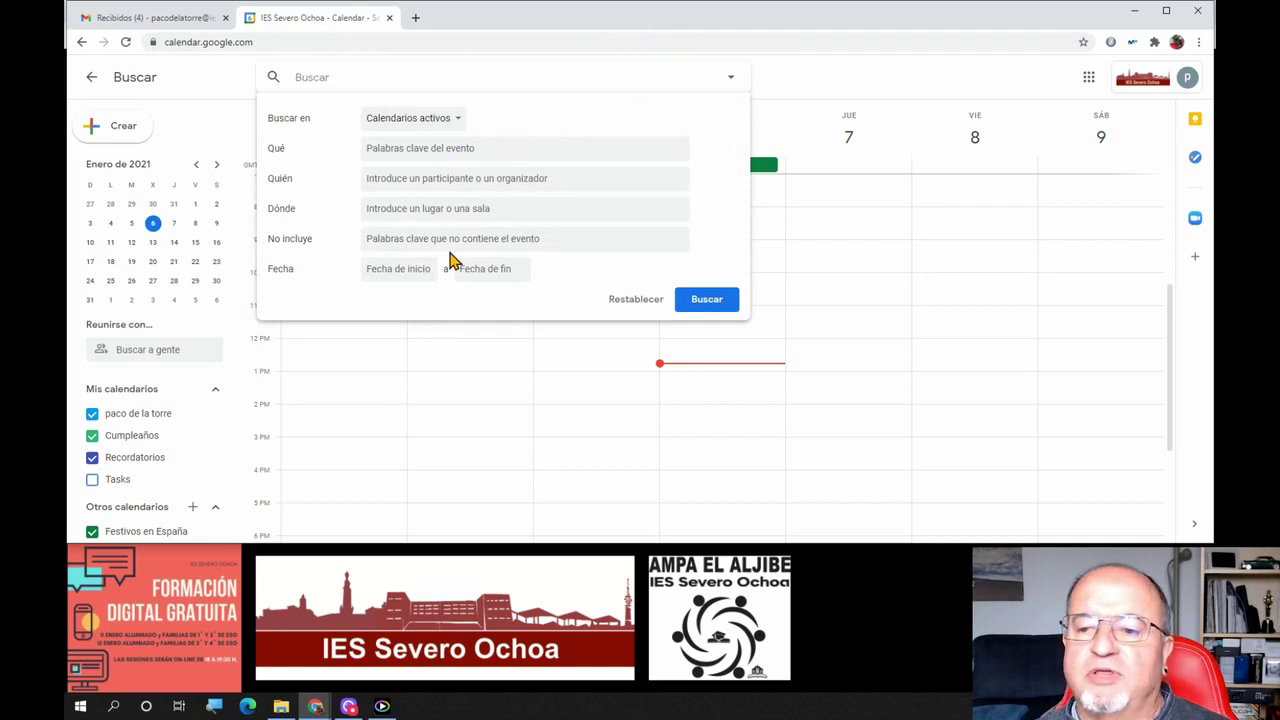
click(850, 80)
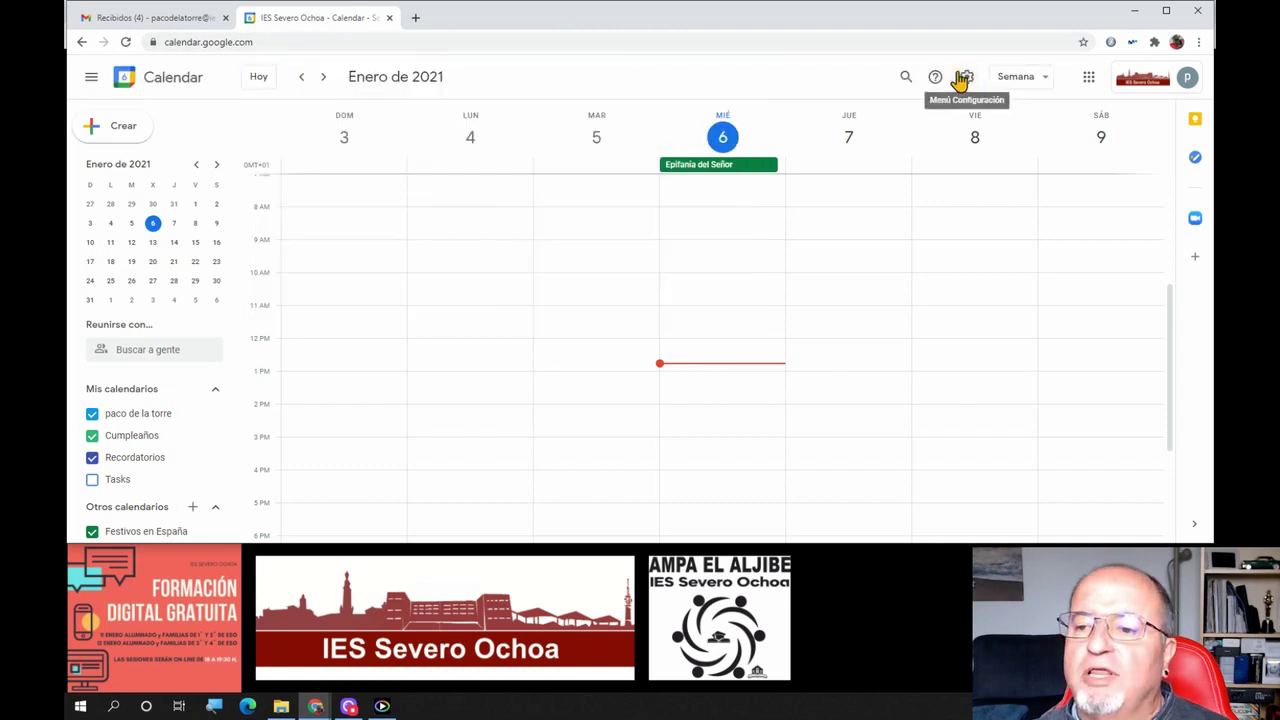
click(934, 79)
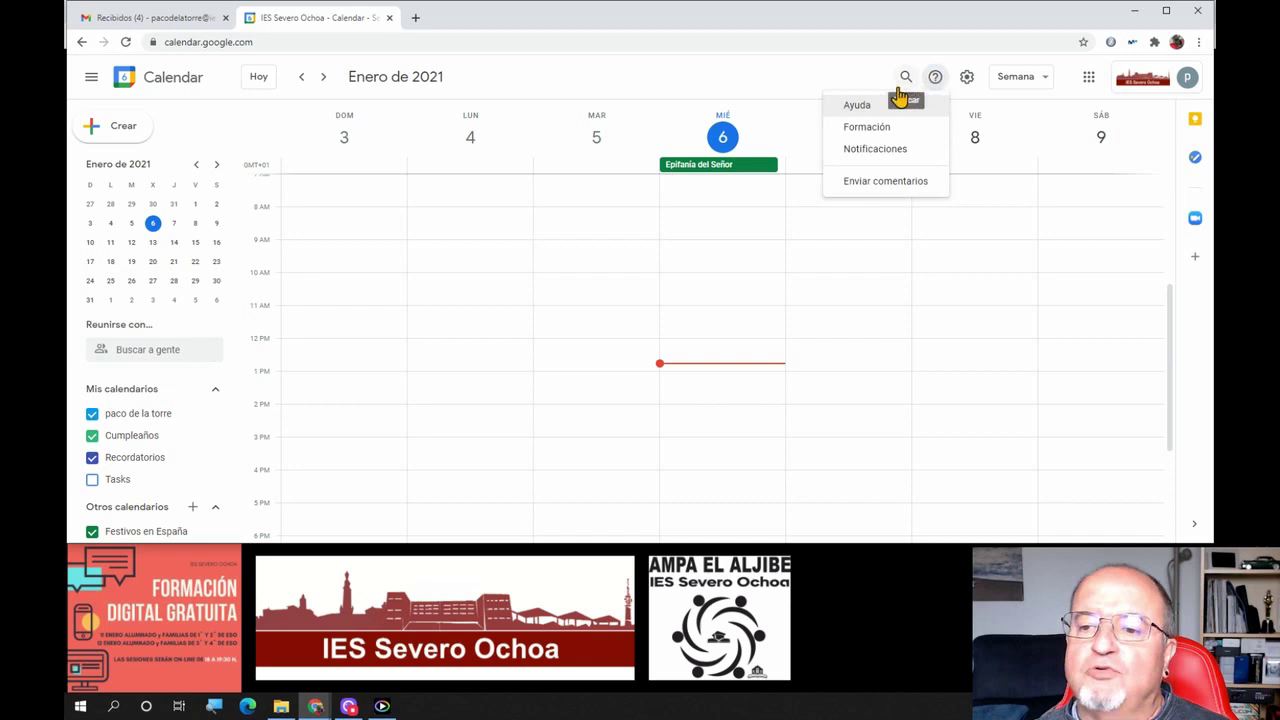
click(966, 79)
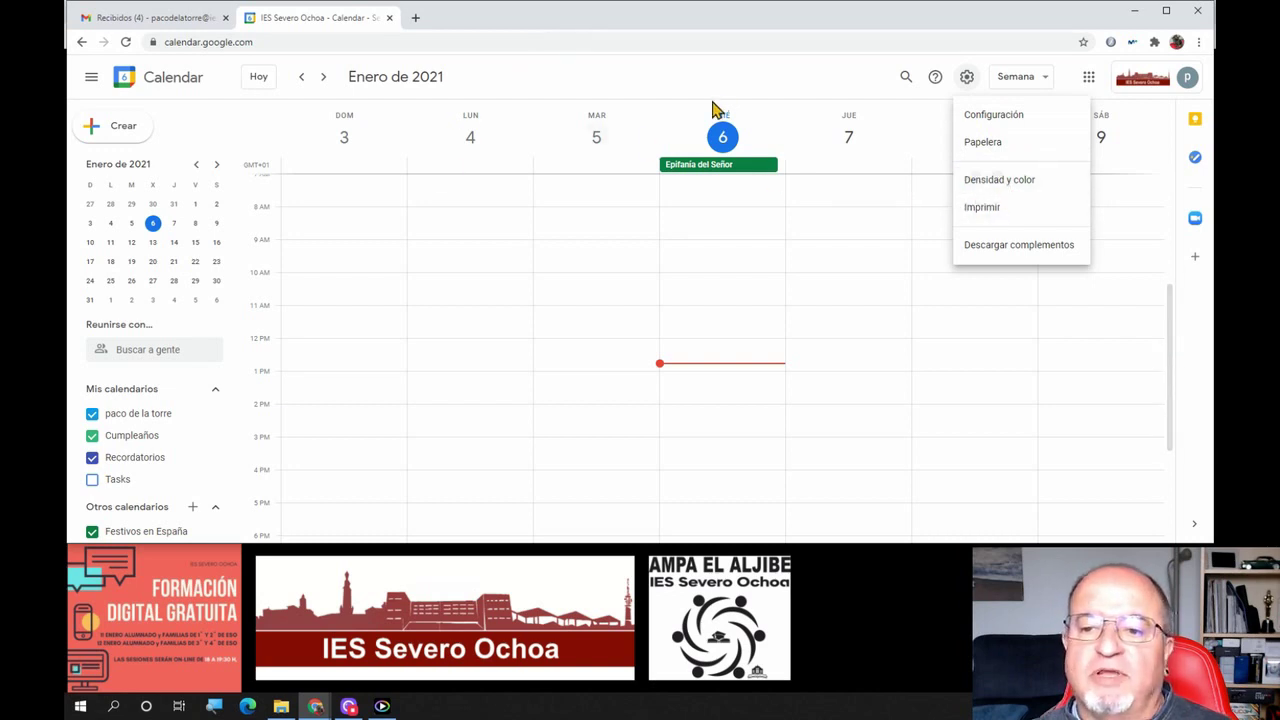
click(1040, 89)
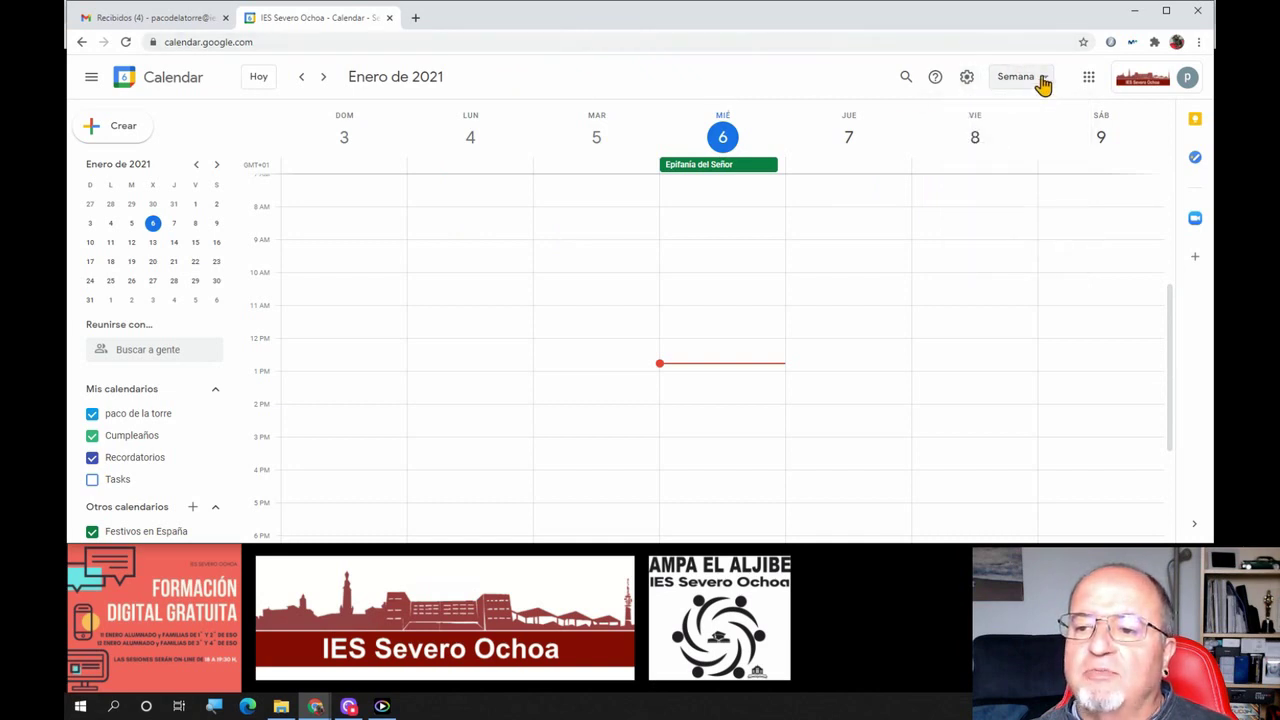
click(1040, 82)
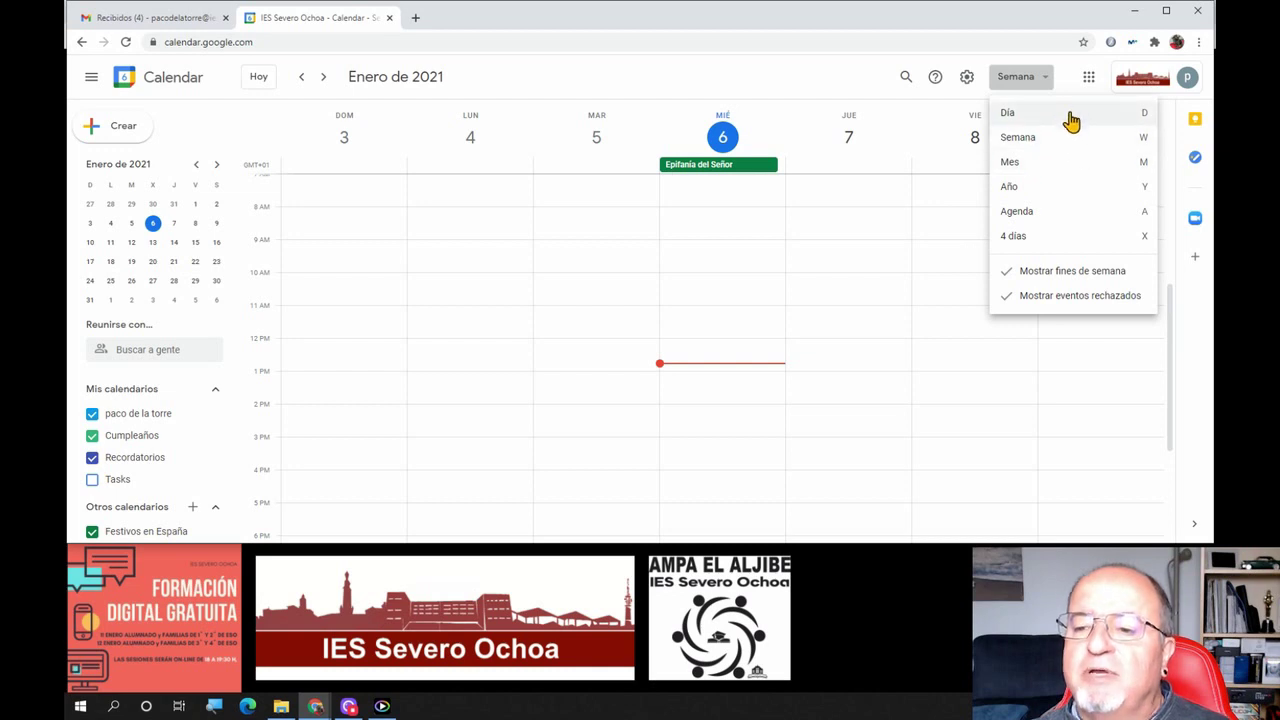
View 18 January in day view, then switch to week view for 17–23 January 2021
click(1038, 119)
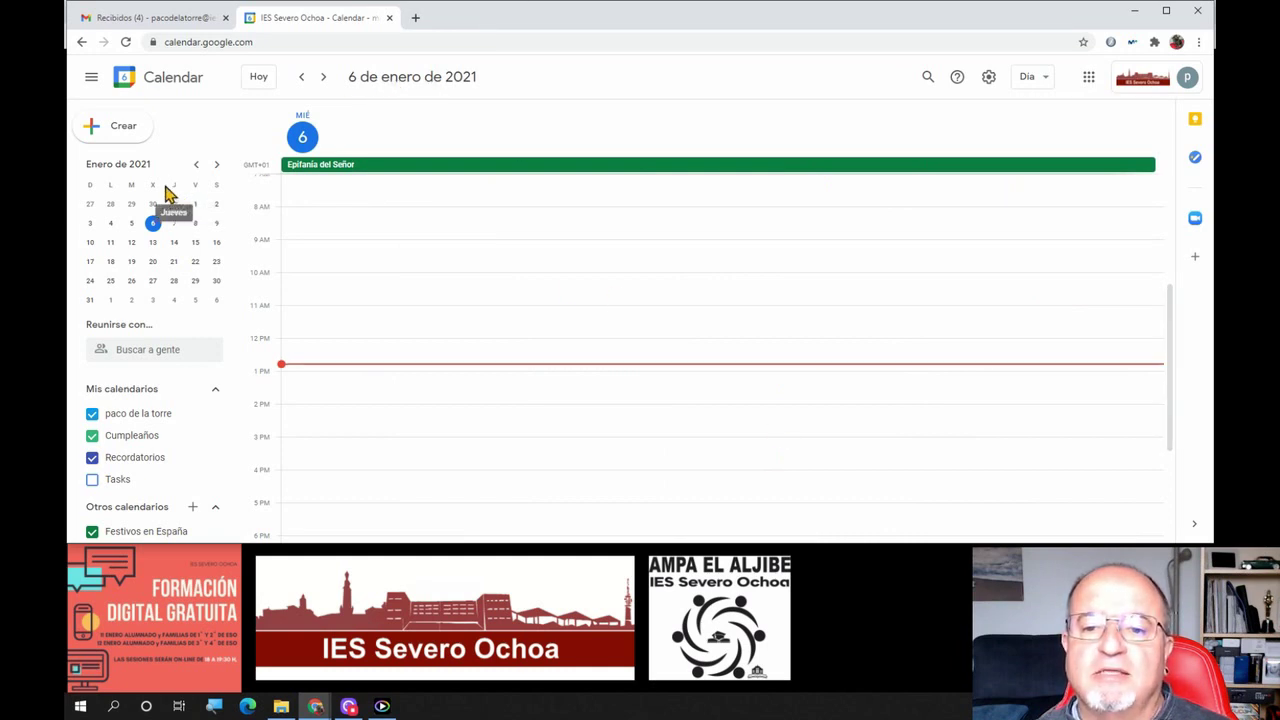
click(110, 261)
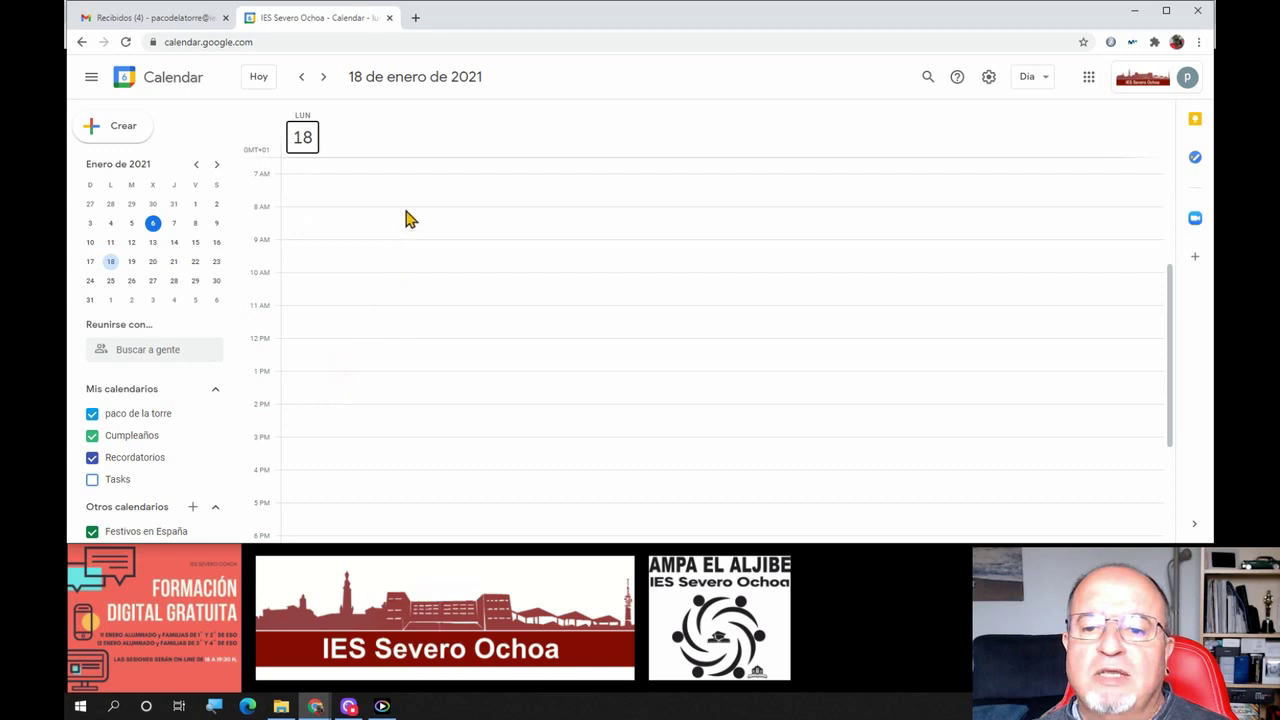
scroll(397, 341, down, 3)
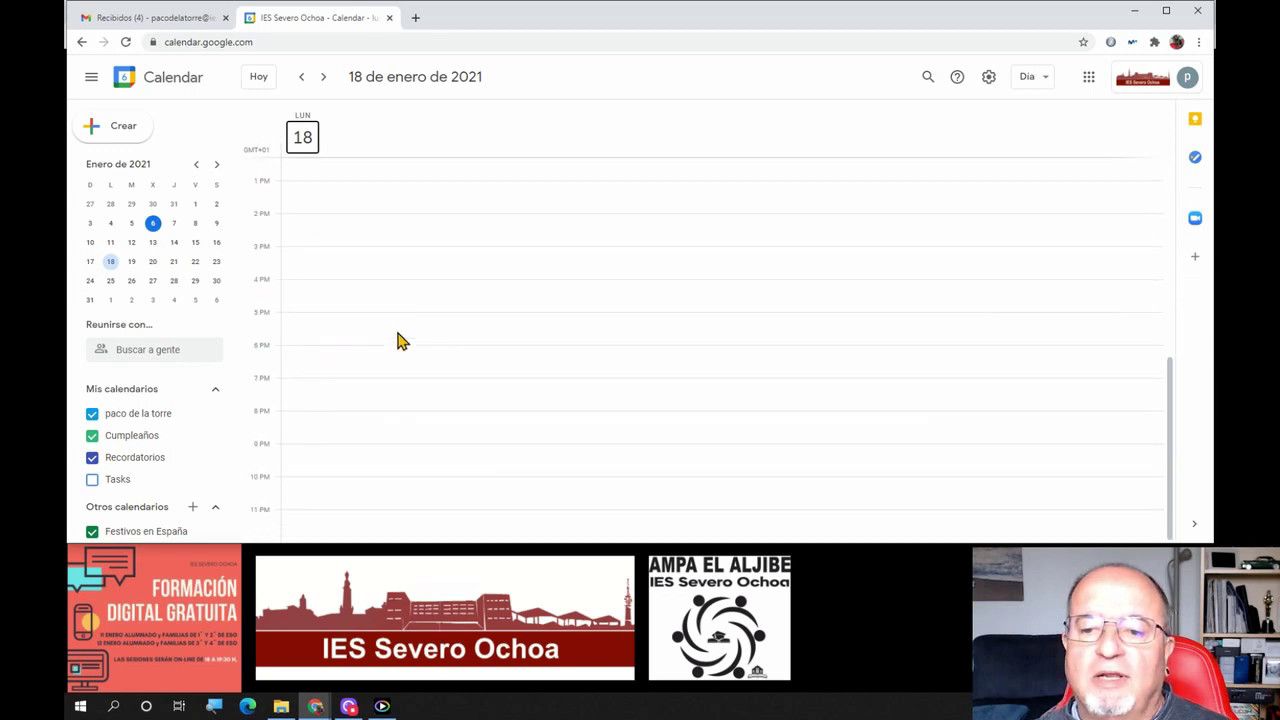
scroll(415, 338, up, 5)
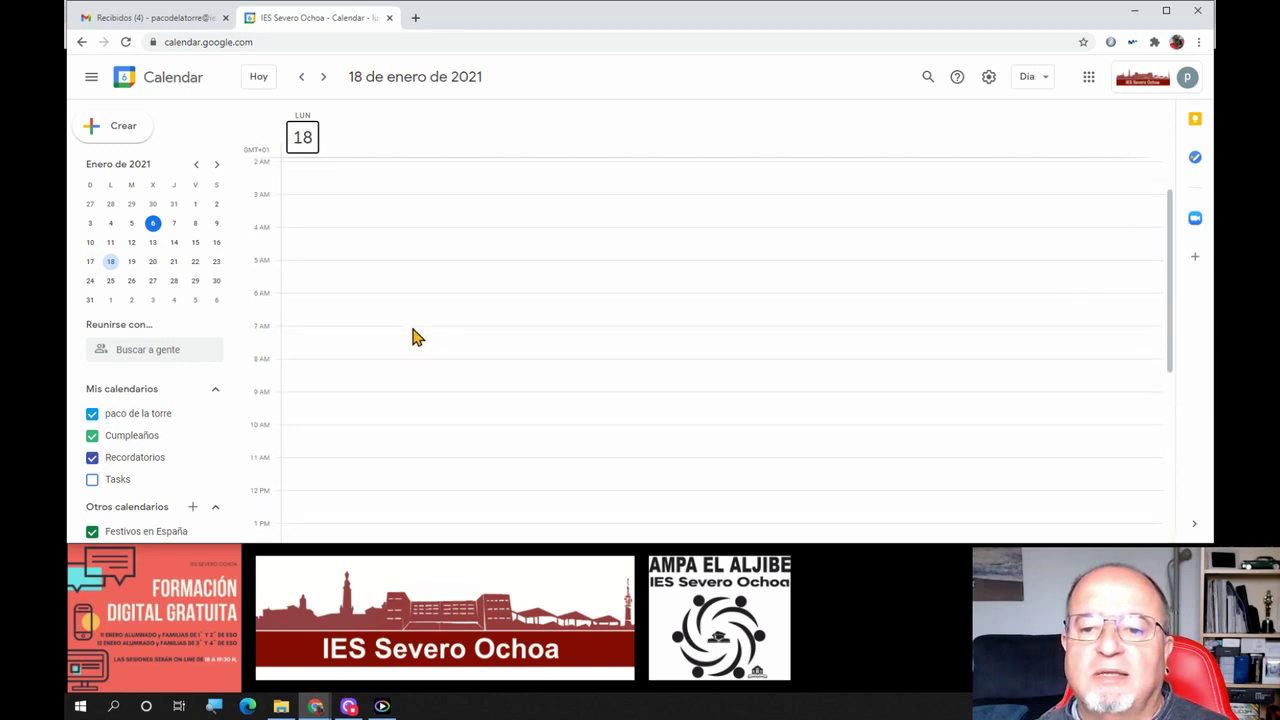
scroll(417, 263, down, 5)
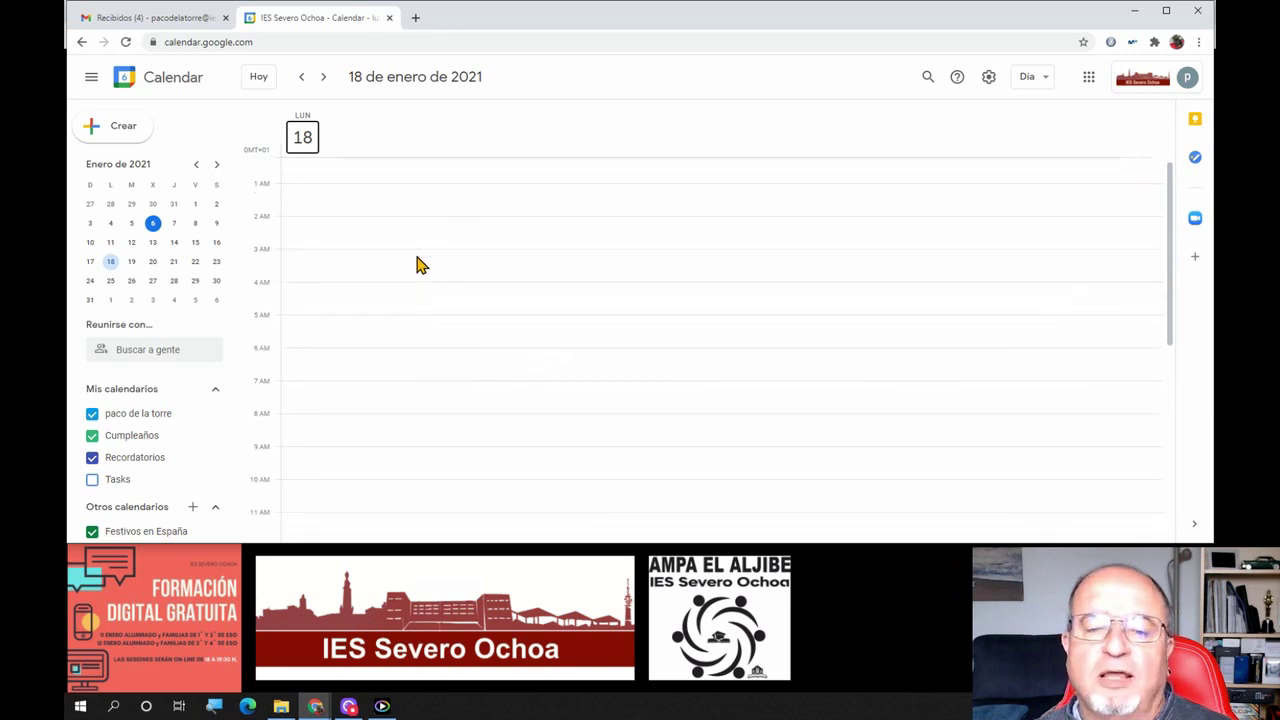
click(1045, 88)
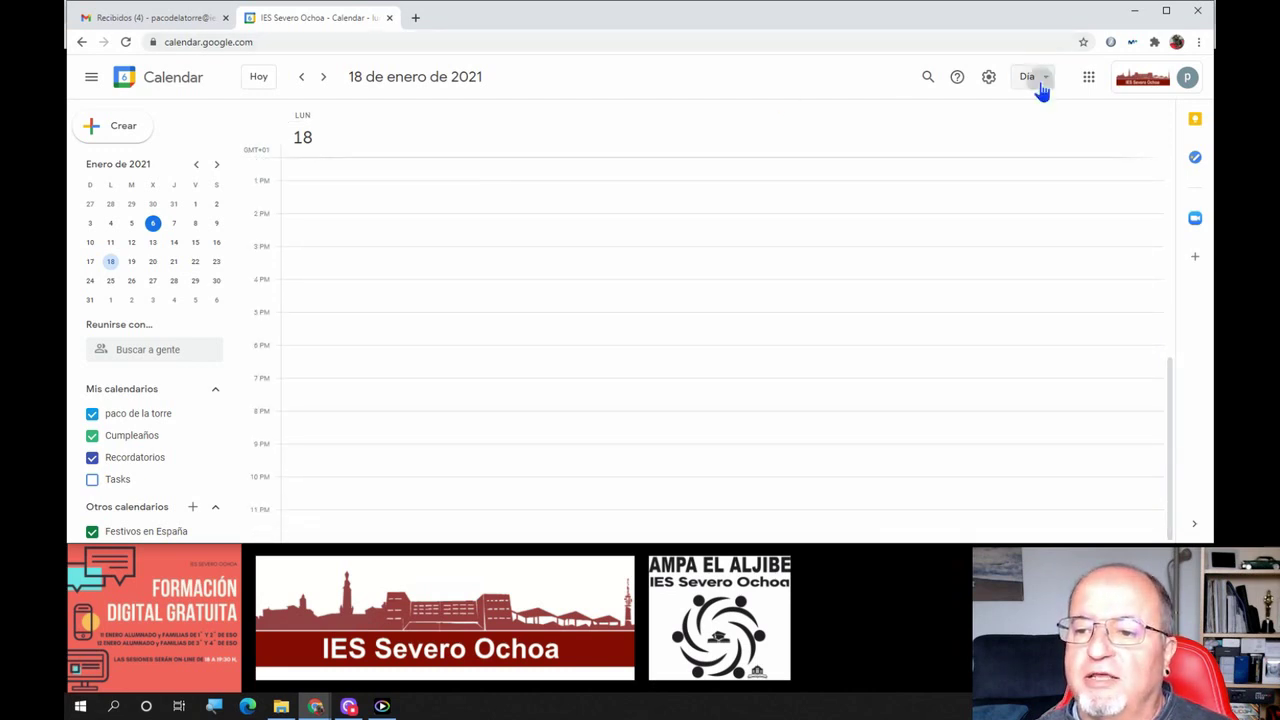
click(1040, 142)
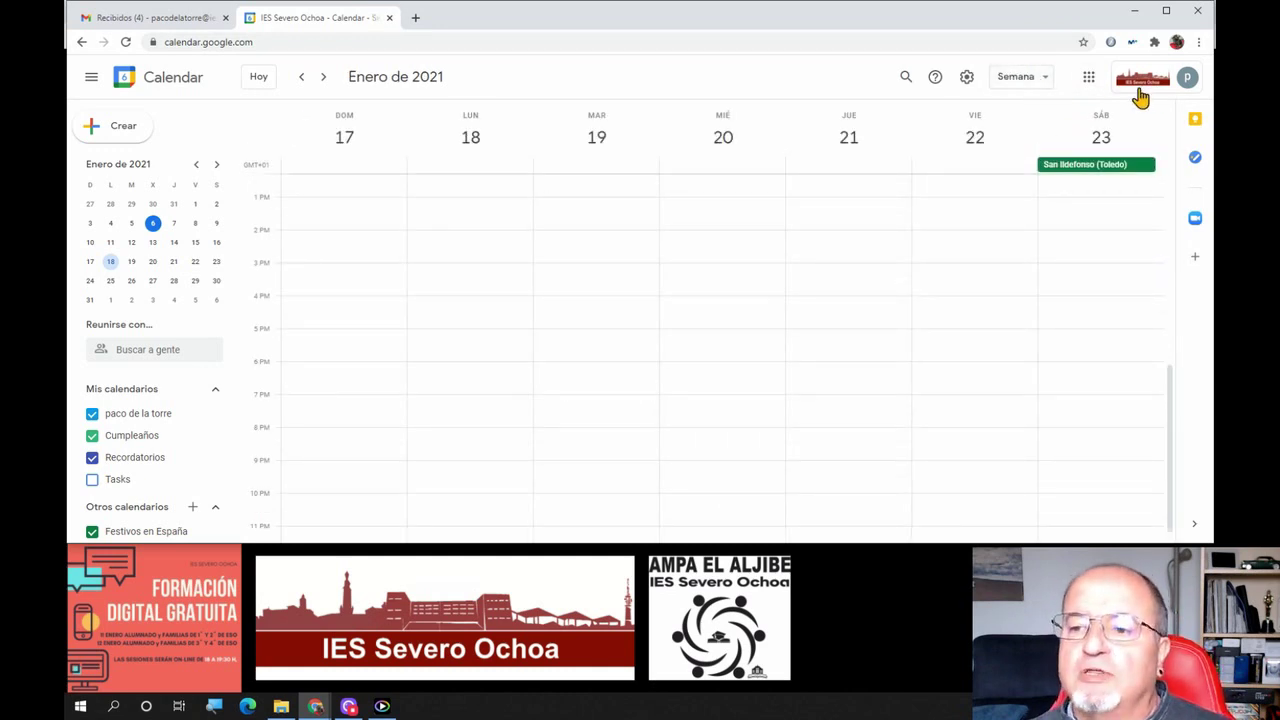
Switch to the January 2021 month view and dismiss the notifications prompt
click(1020, 80)
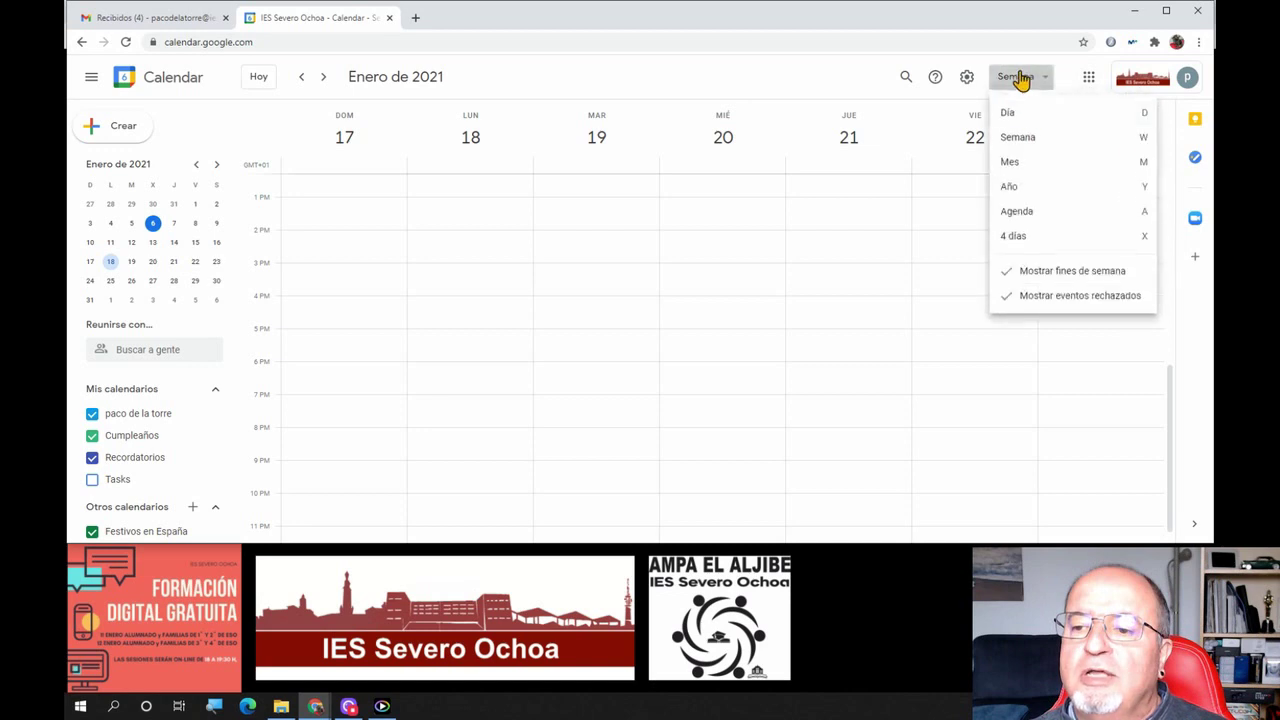
click(1025, 165)
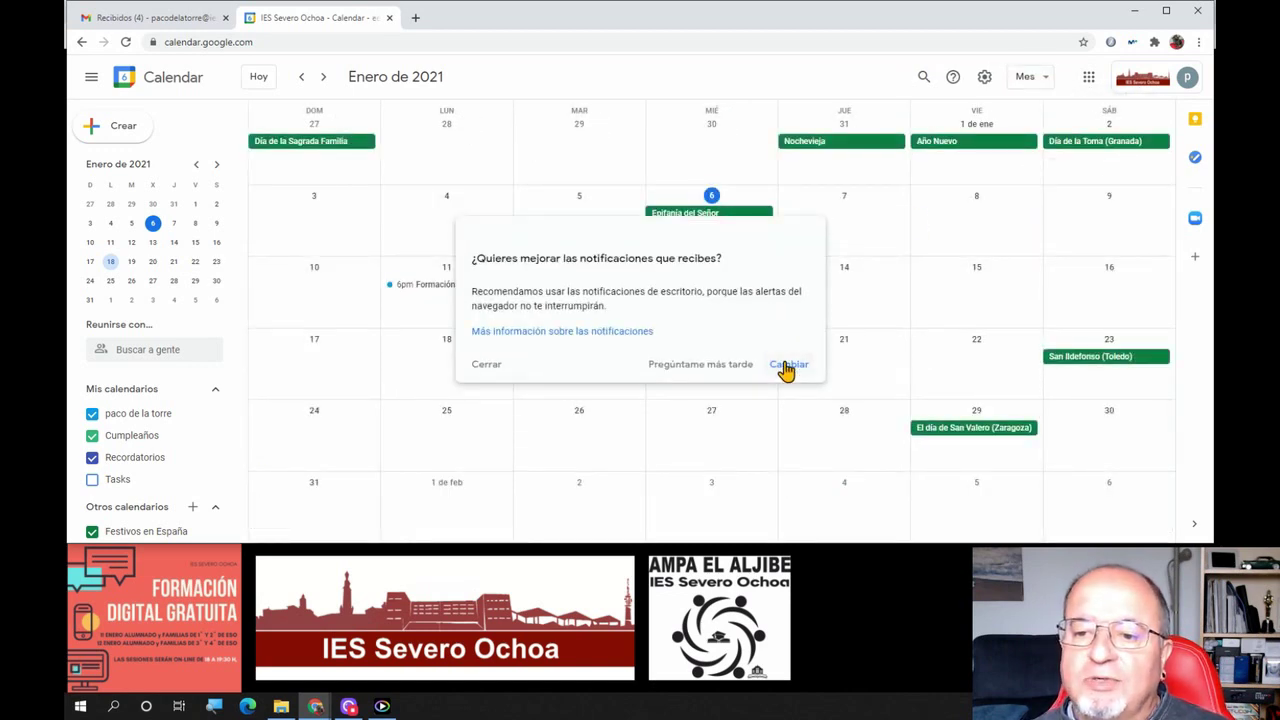
click(486, 365)
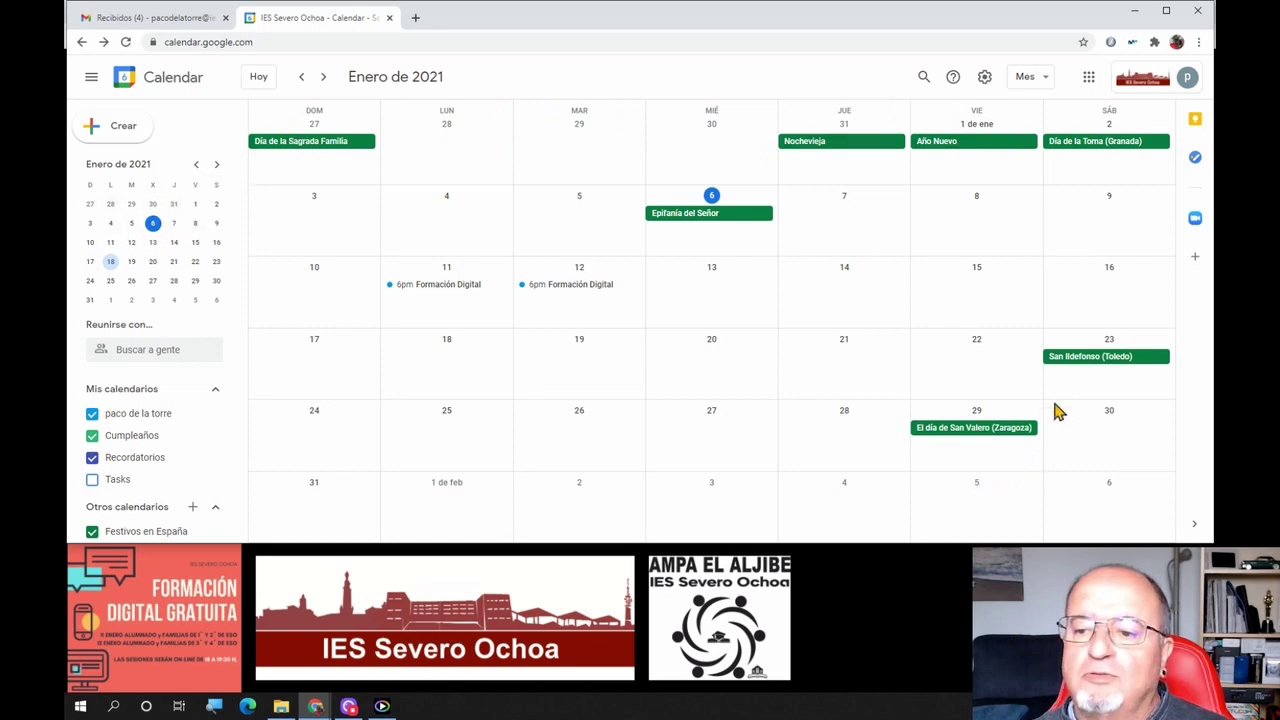
scroll(720, 371, down, 1)
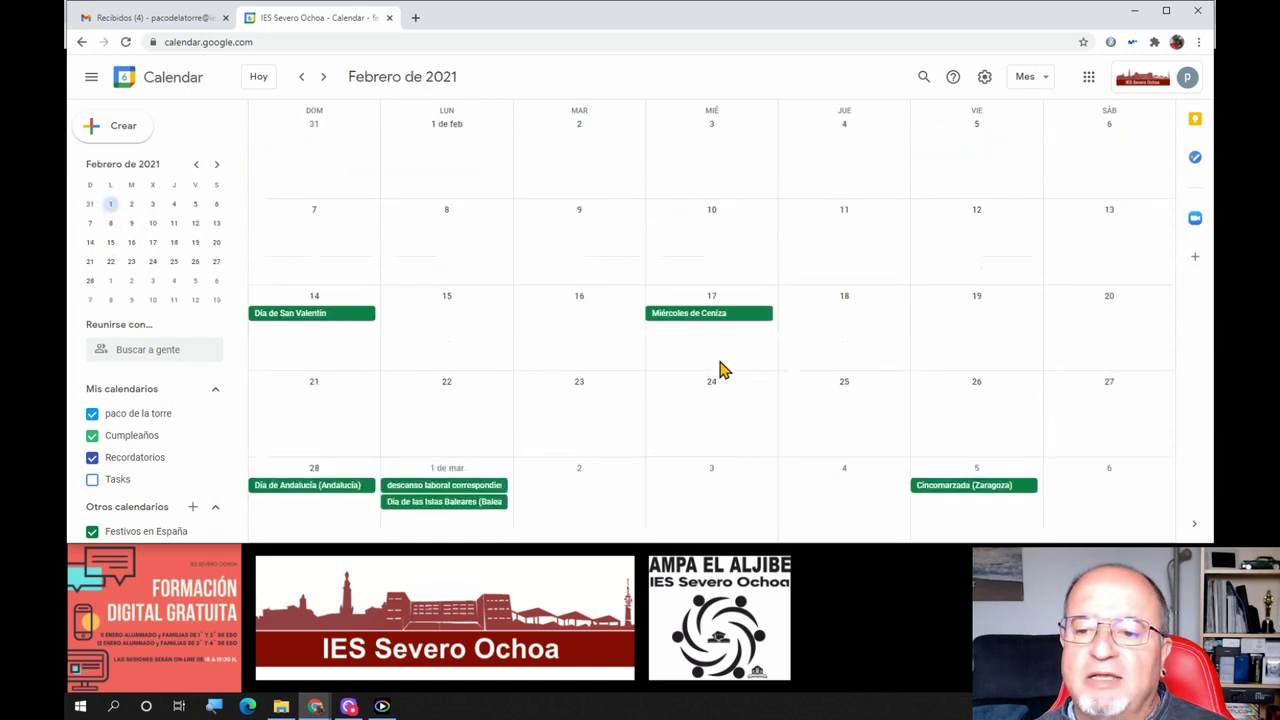
scroll(720, 371, up, 1)
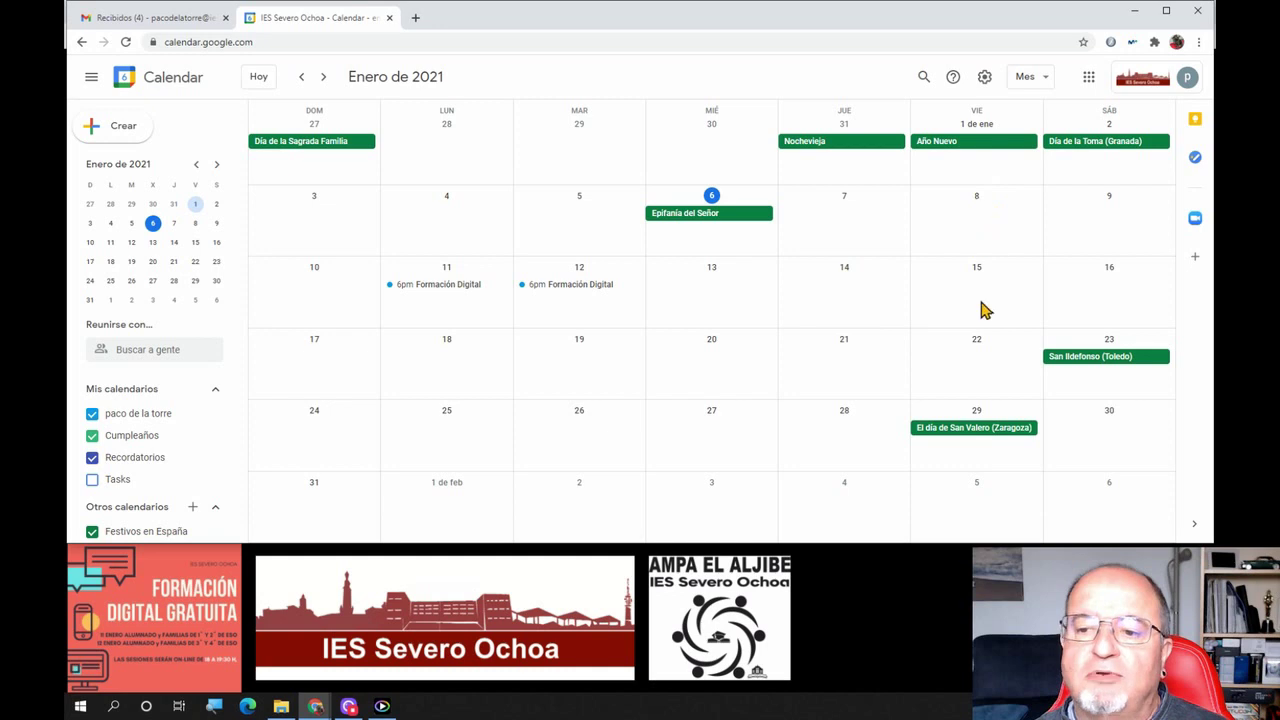
click(1041, 82)
click(1043, 189)
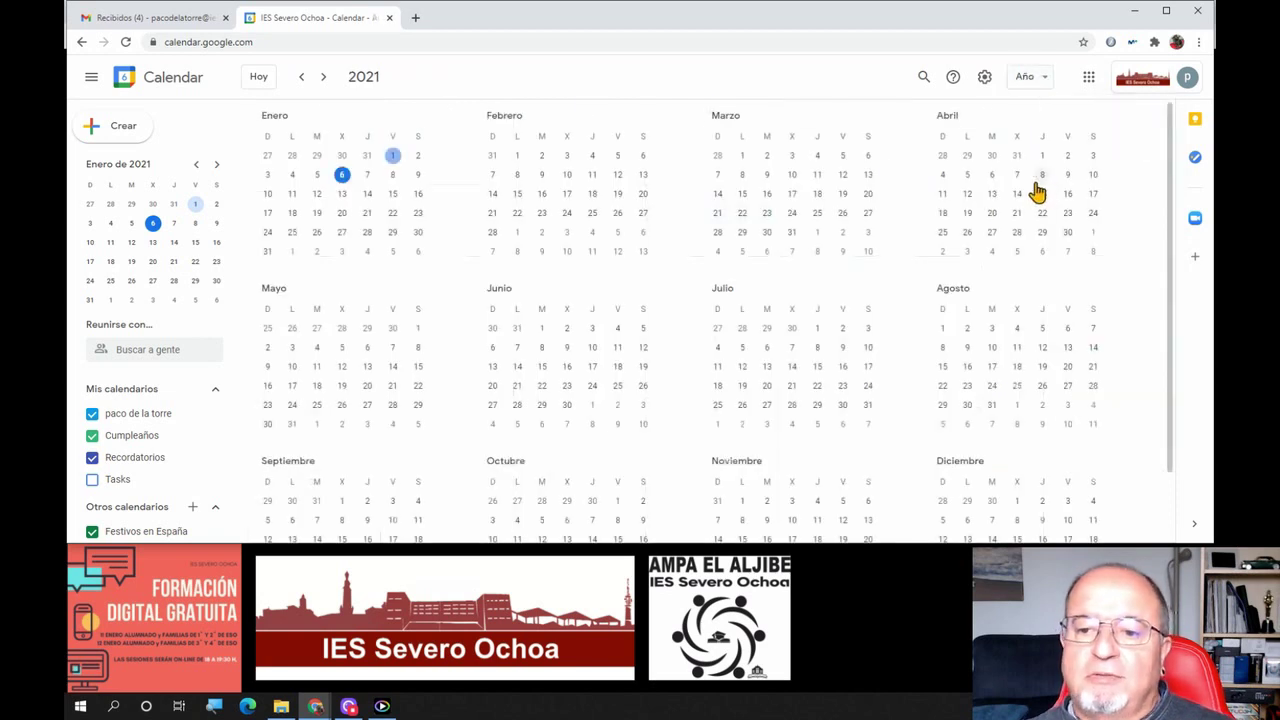
scroll(880, 220, down, 2)
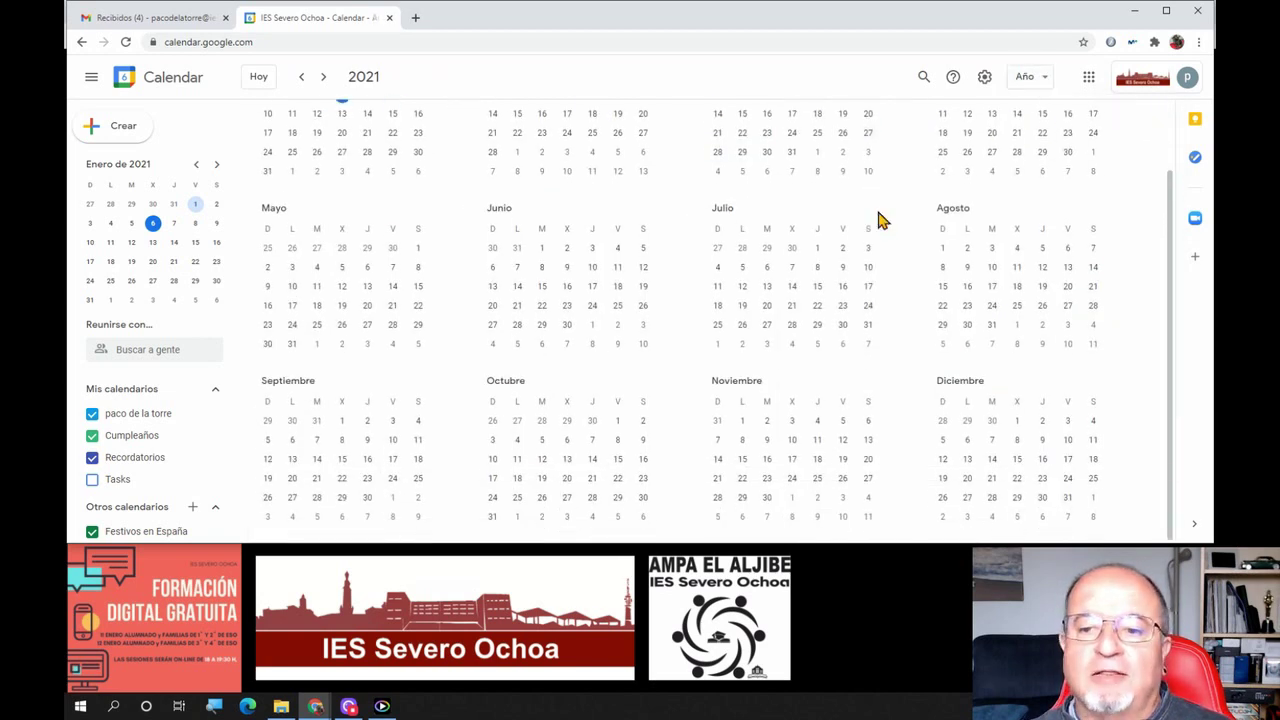
scroll(880, 220, up, 2)
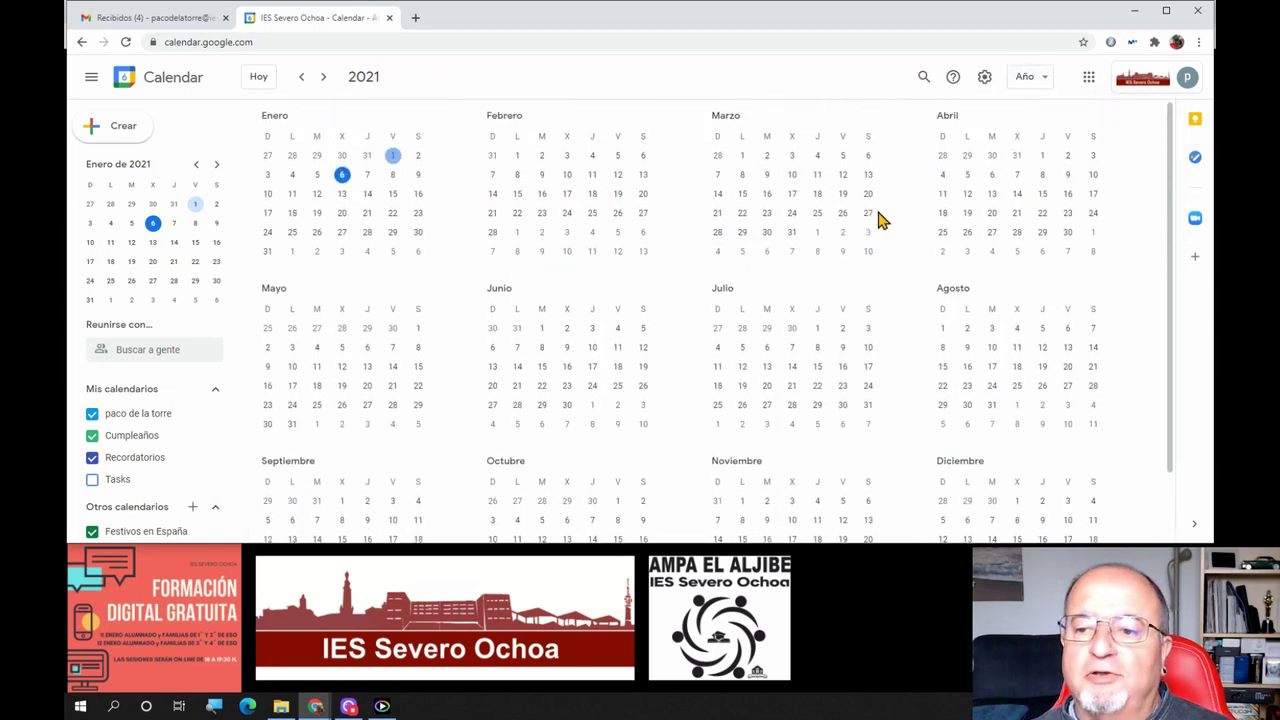
click(1046, 80)
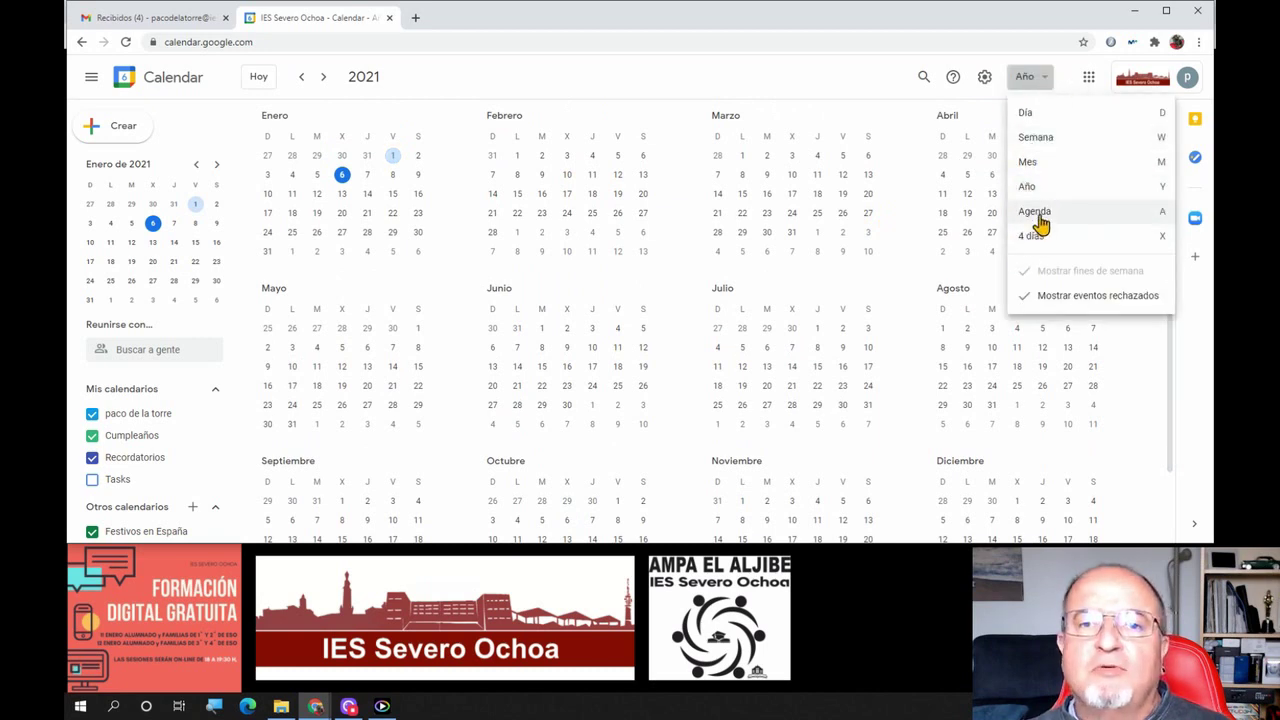
click(1037, 218)
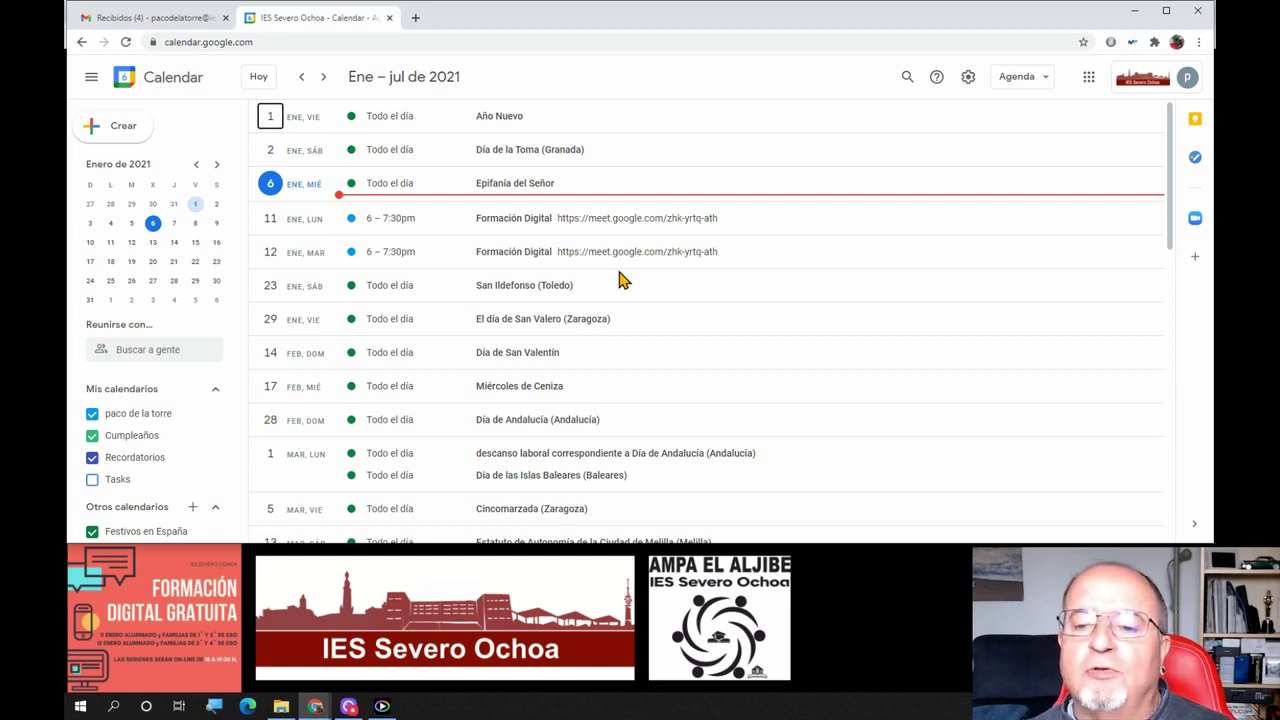
scroll(631, 386, down, 2)
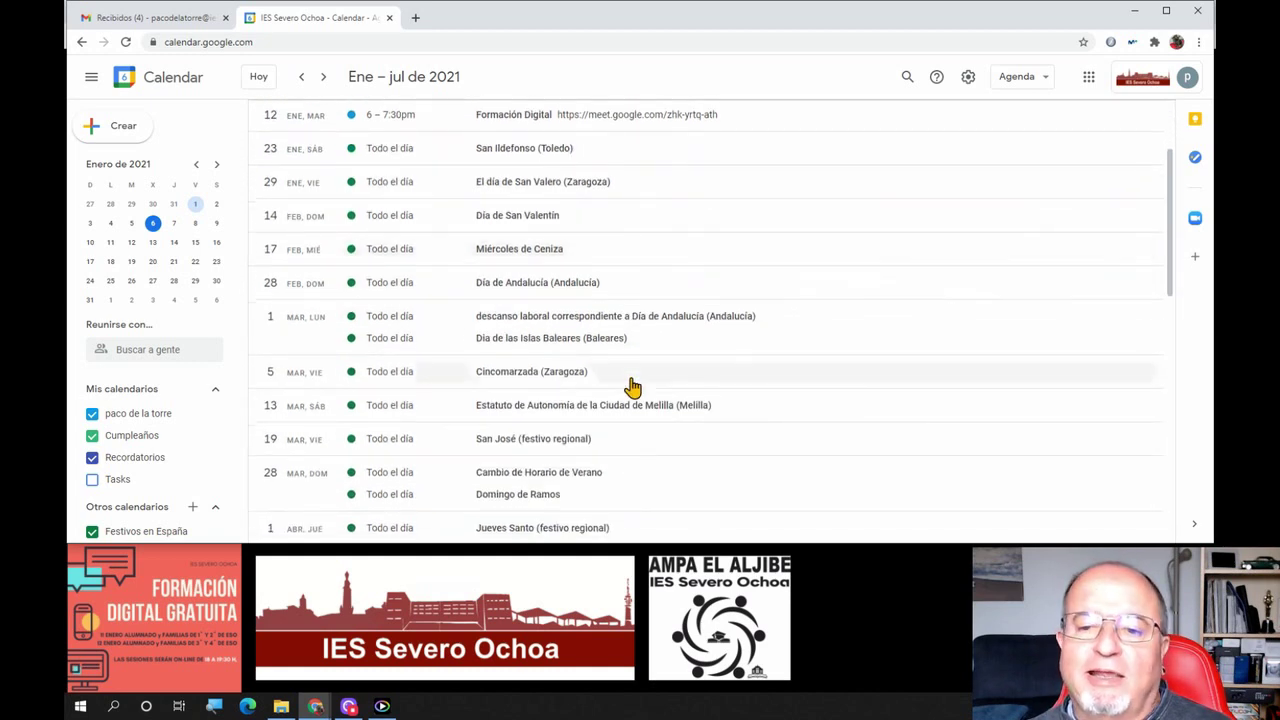
scroll(631, 386, down, 5)
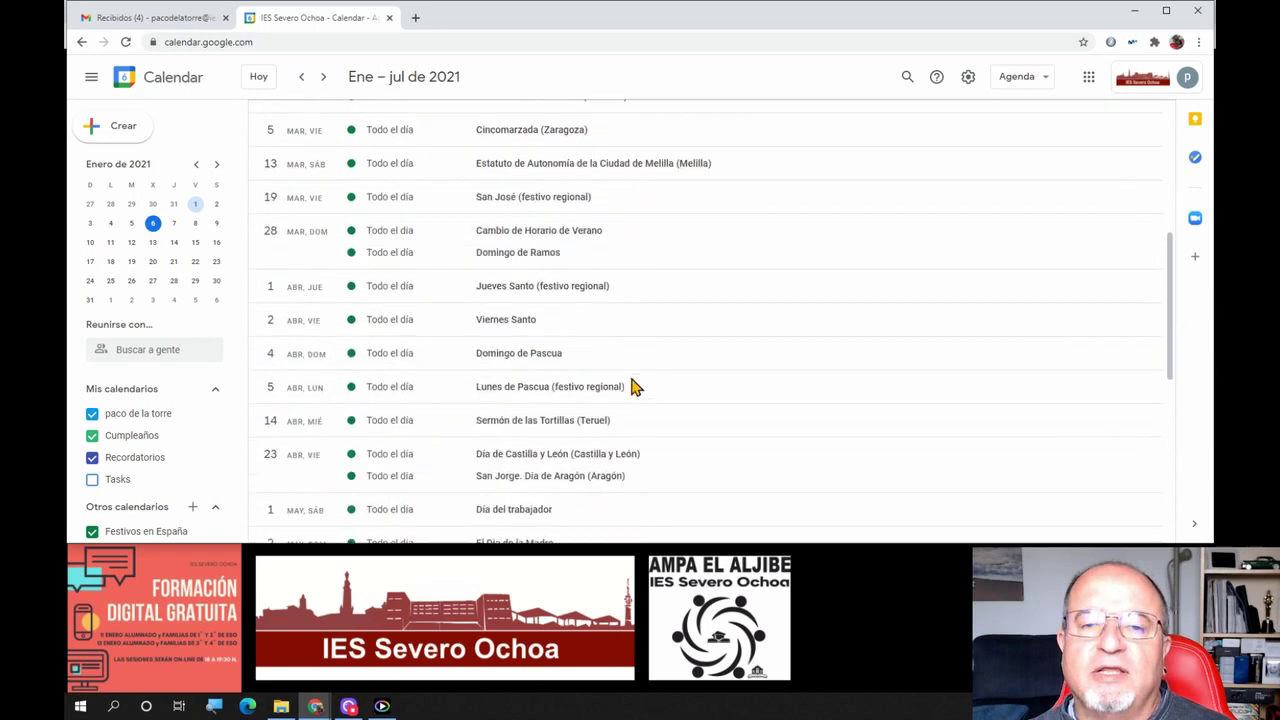
scroll(631, 386, down, 3)
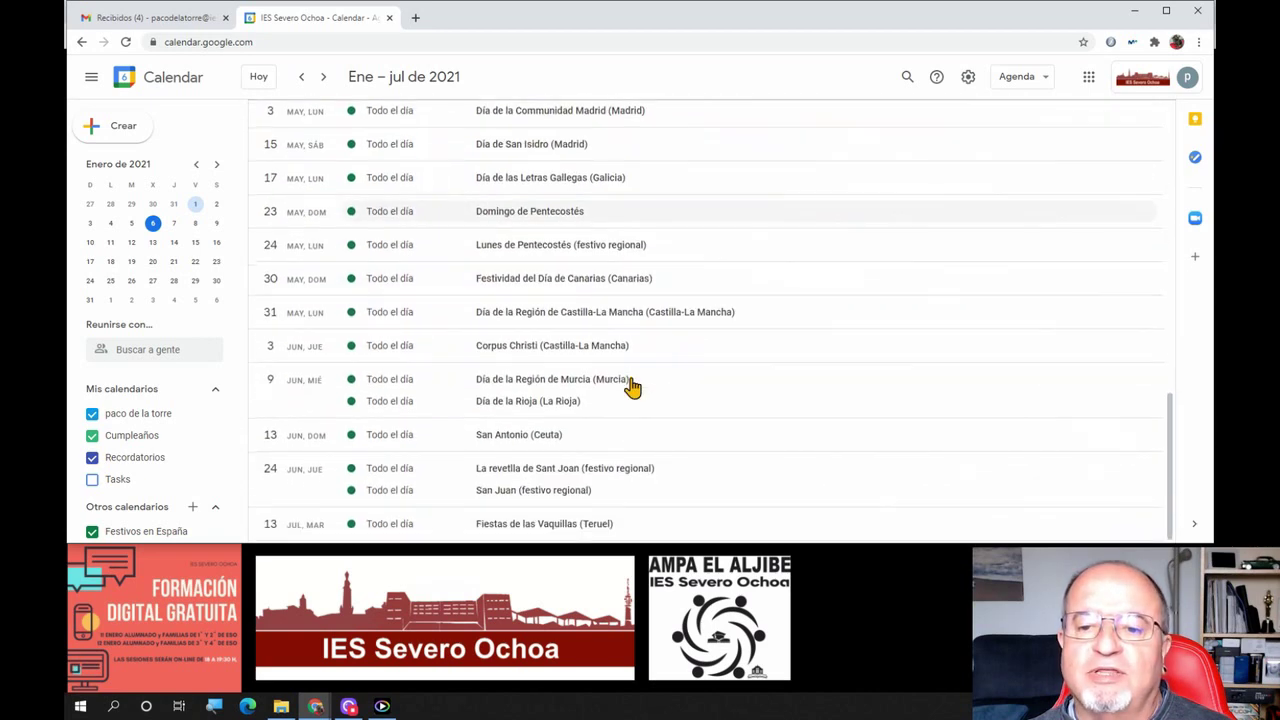
scroll(631, 386, up, 9)
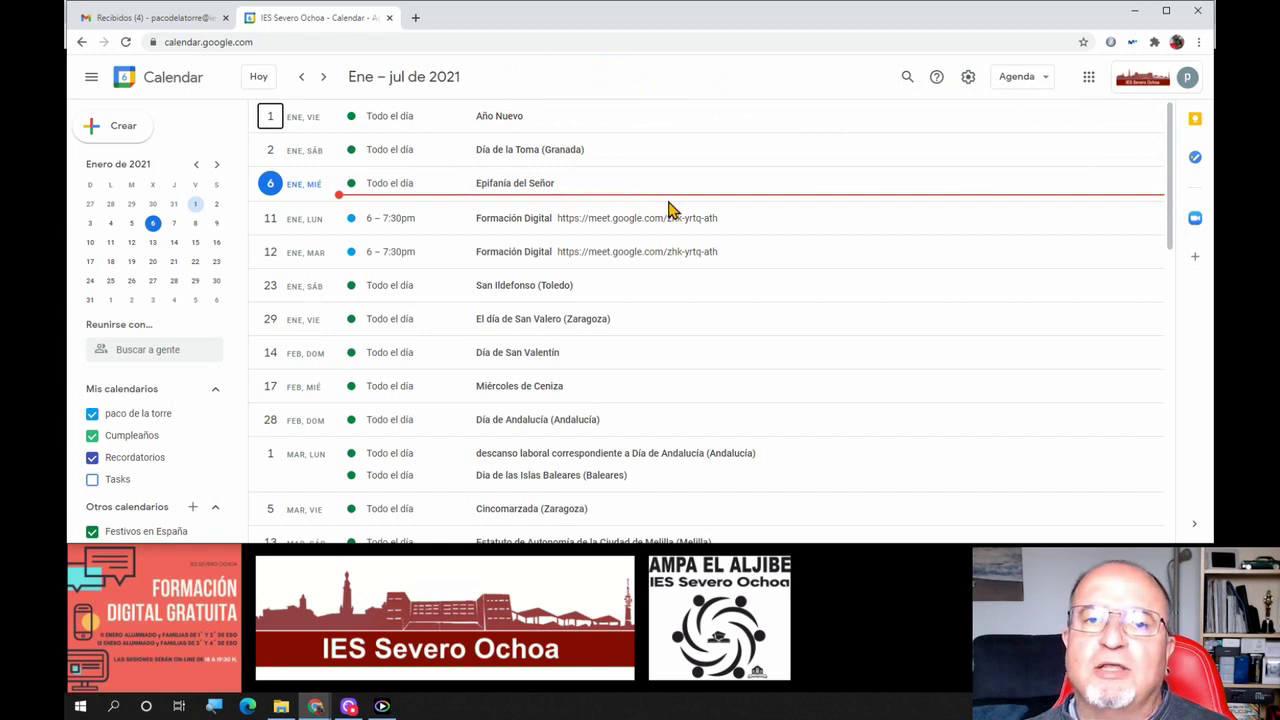
Try the 4-day view and Agenda list, then settle on the month view
click(1031, 88)
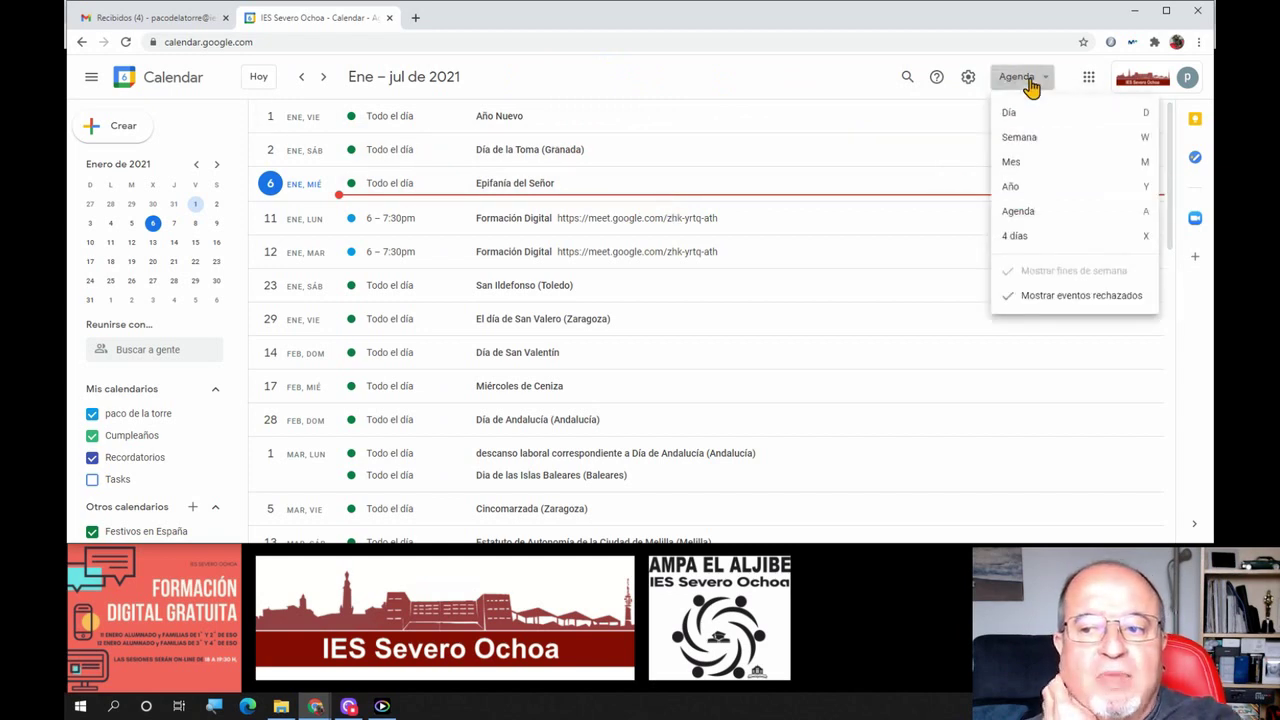
click(1016, 240)
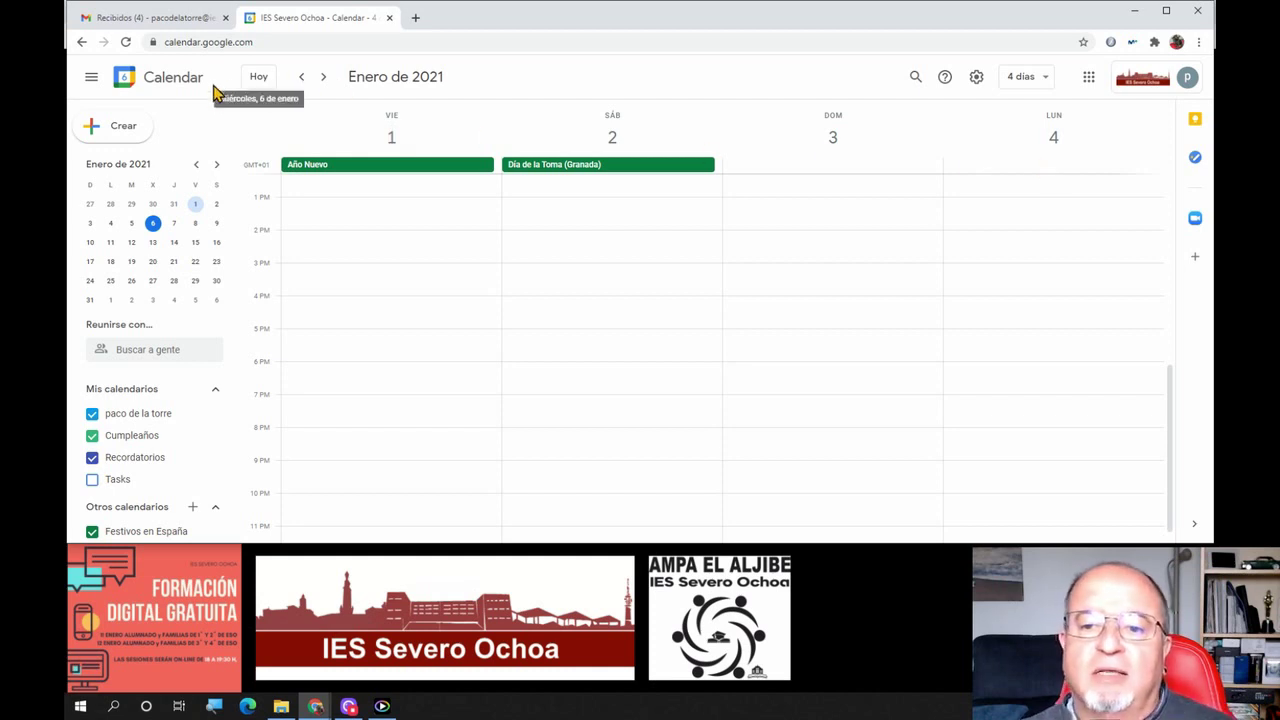
click(258, 77)
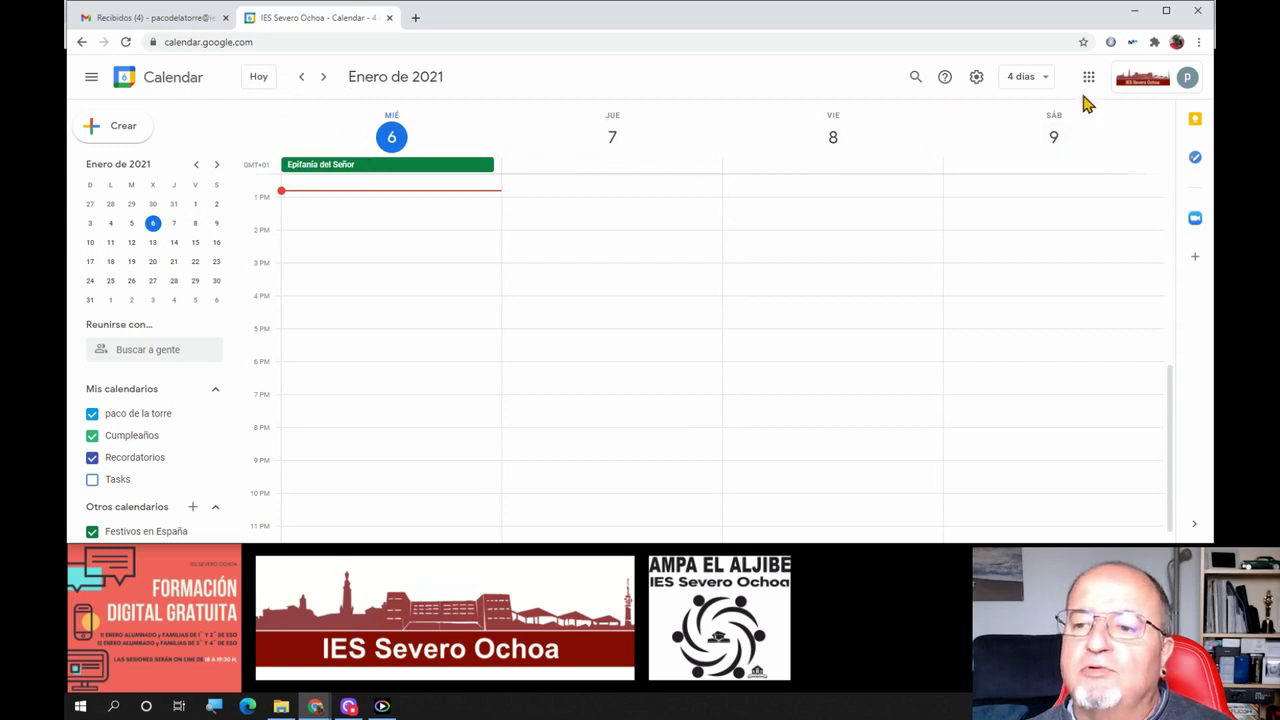
click(1028, 78)
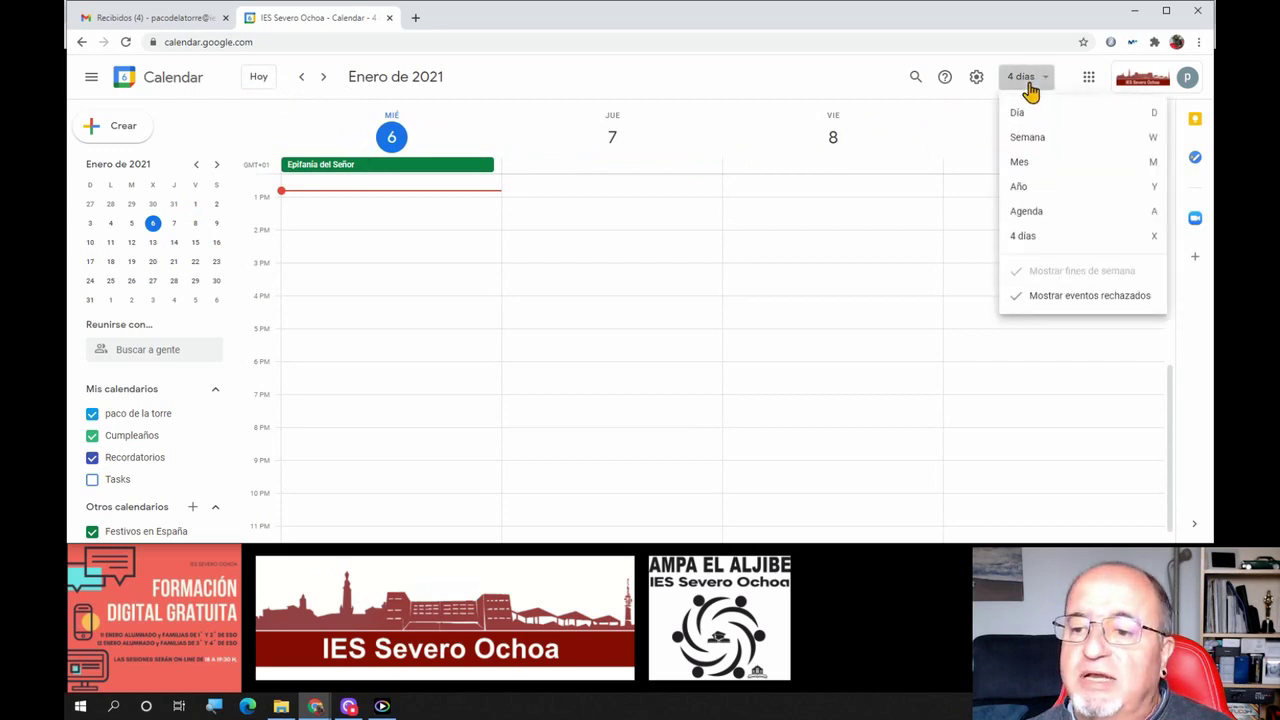
click(1047, 222)
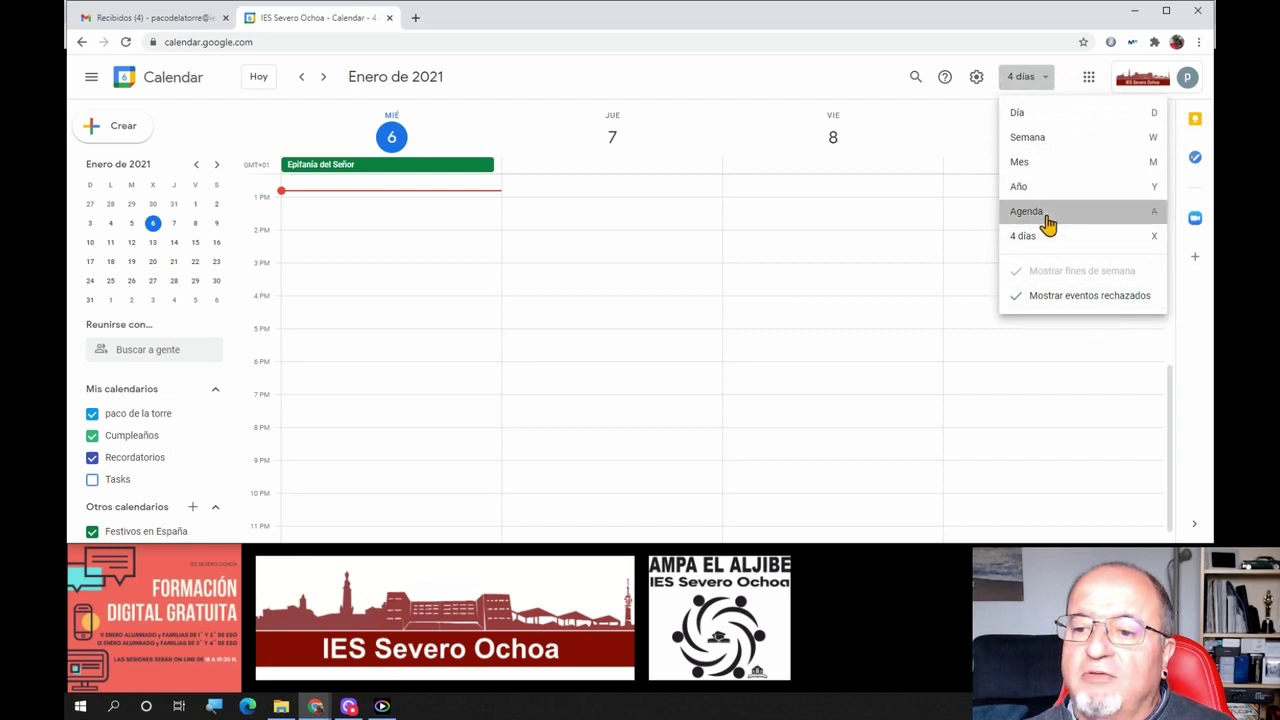
click(1030, 72)
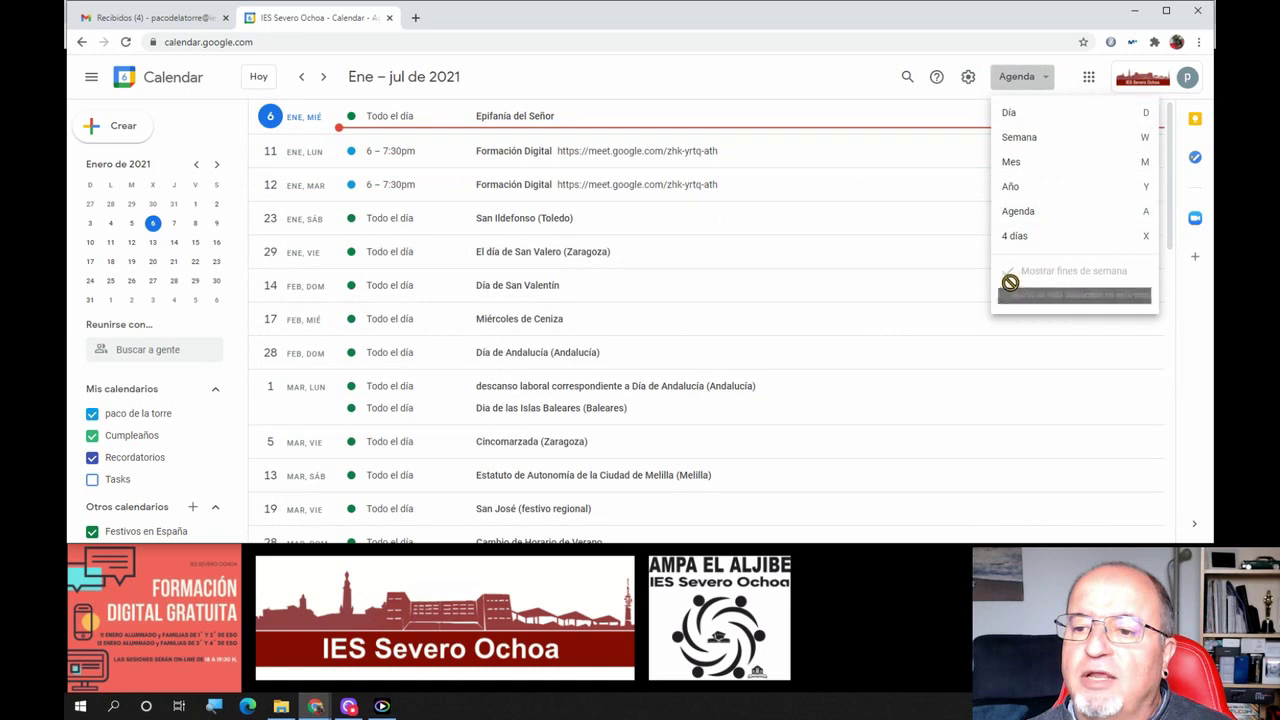
click(1032, 168)
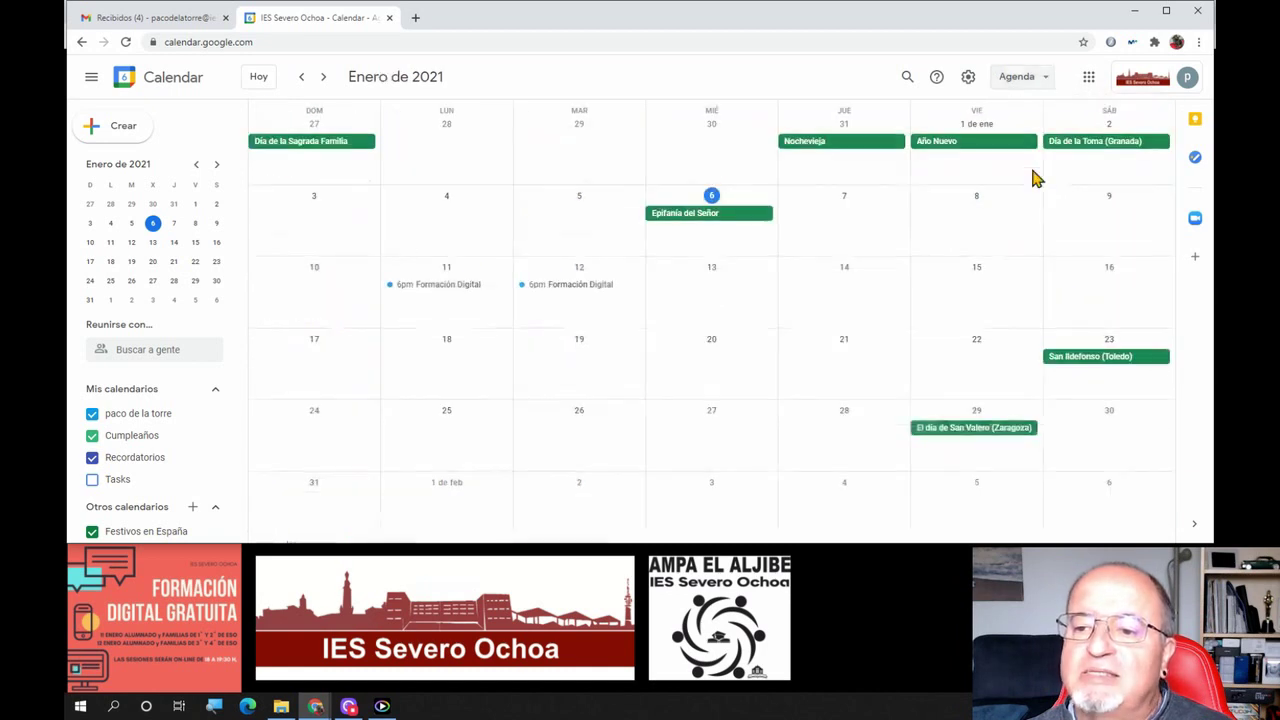
Hide then restore weekends in the month grid, then switch to Agenda view
click(1044, 88)
click(1050, 278)
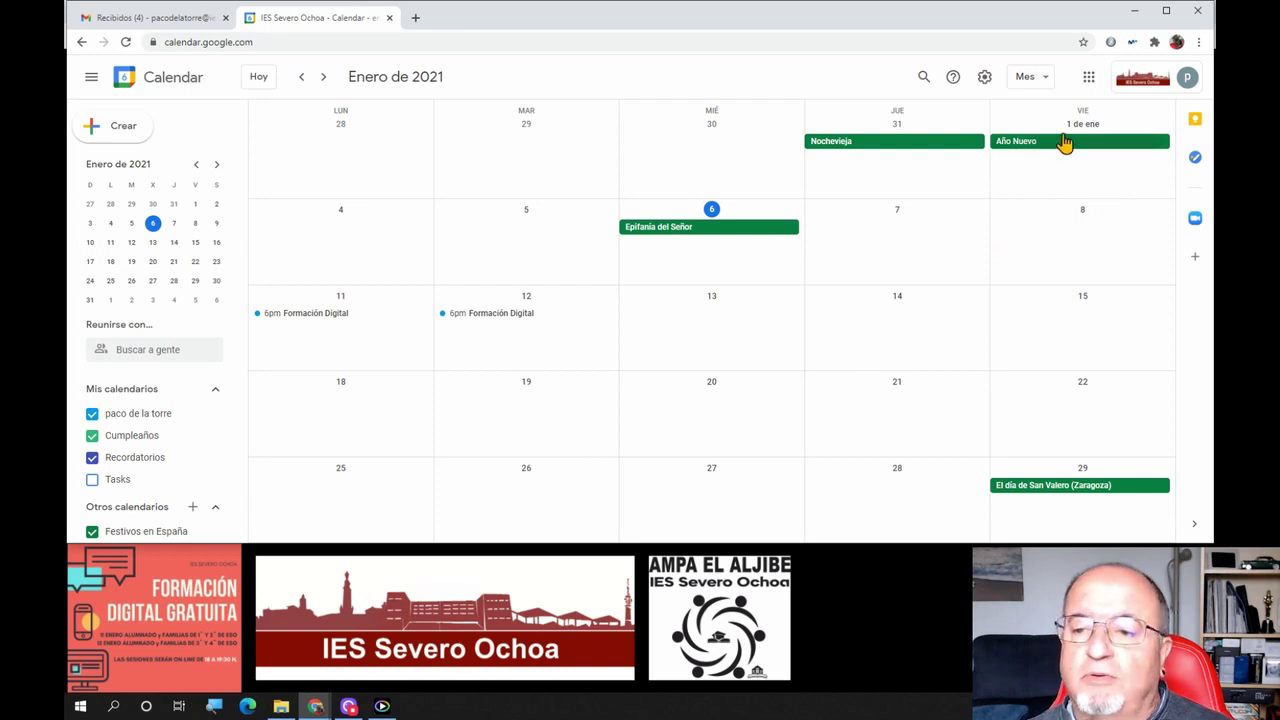
click(1031, 80)
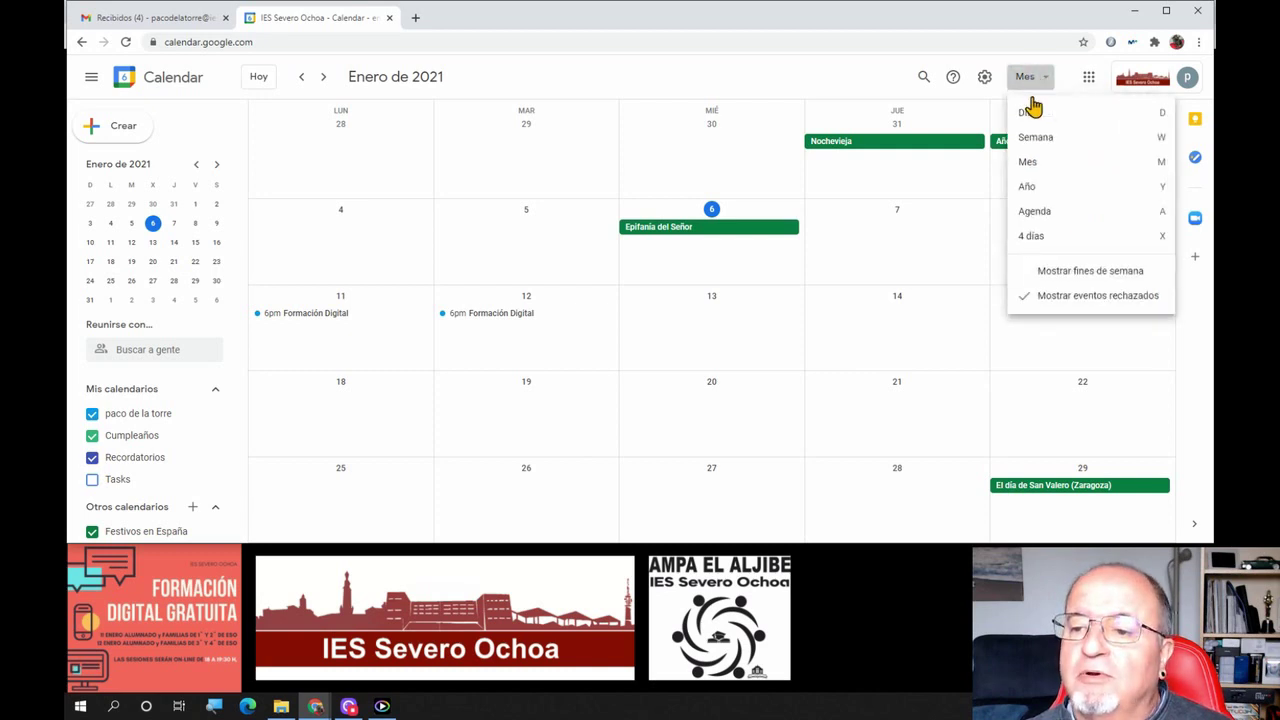
click(1057, 276)
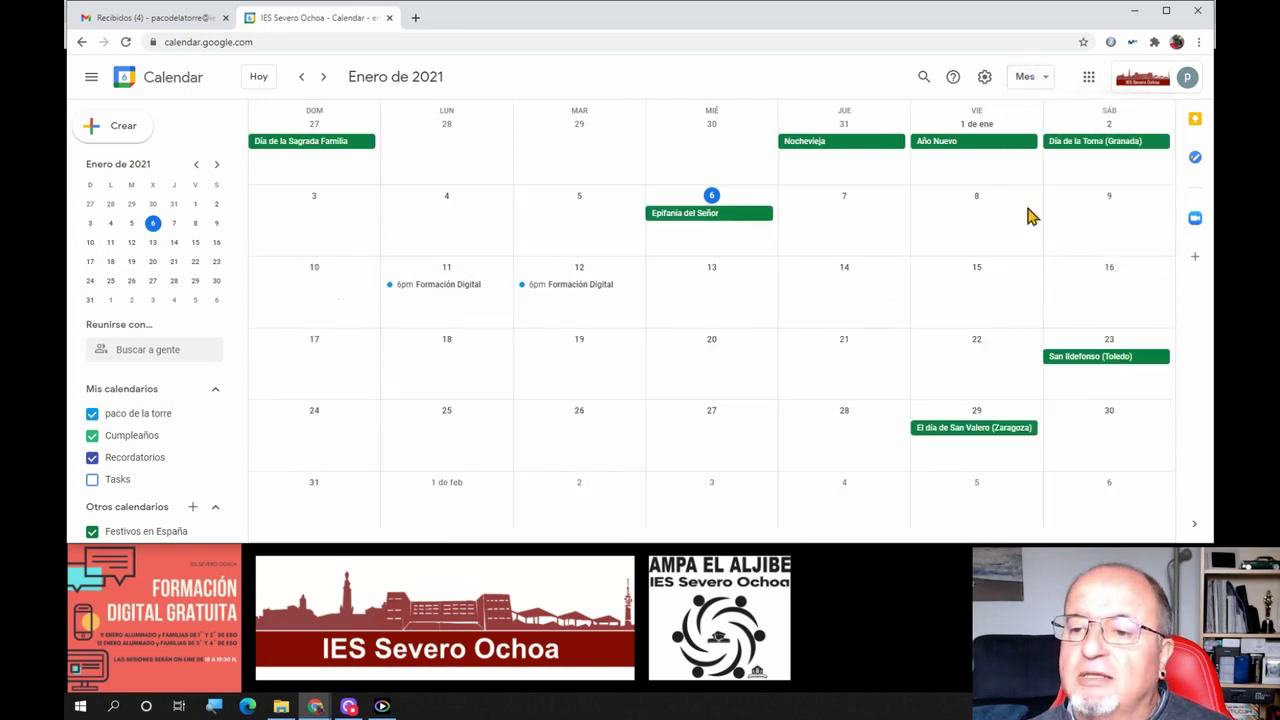
click(1030, 86)
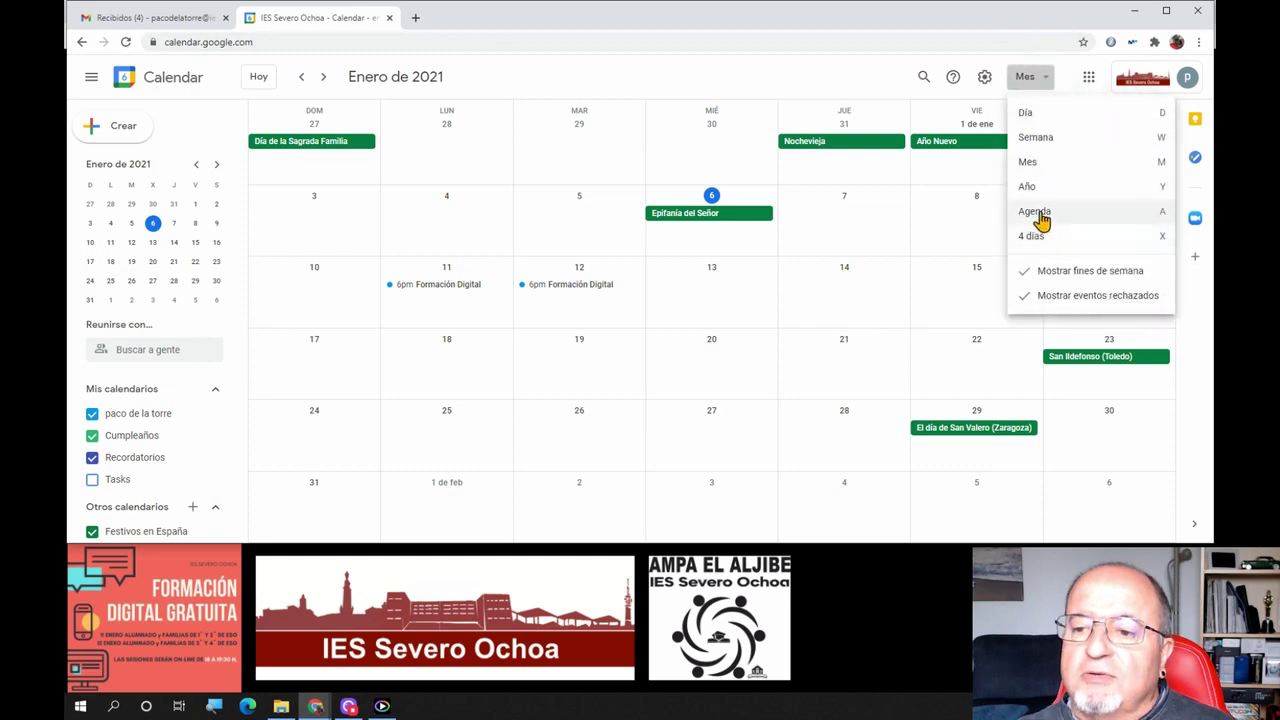
click(1036, 213)
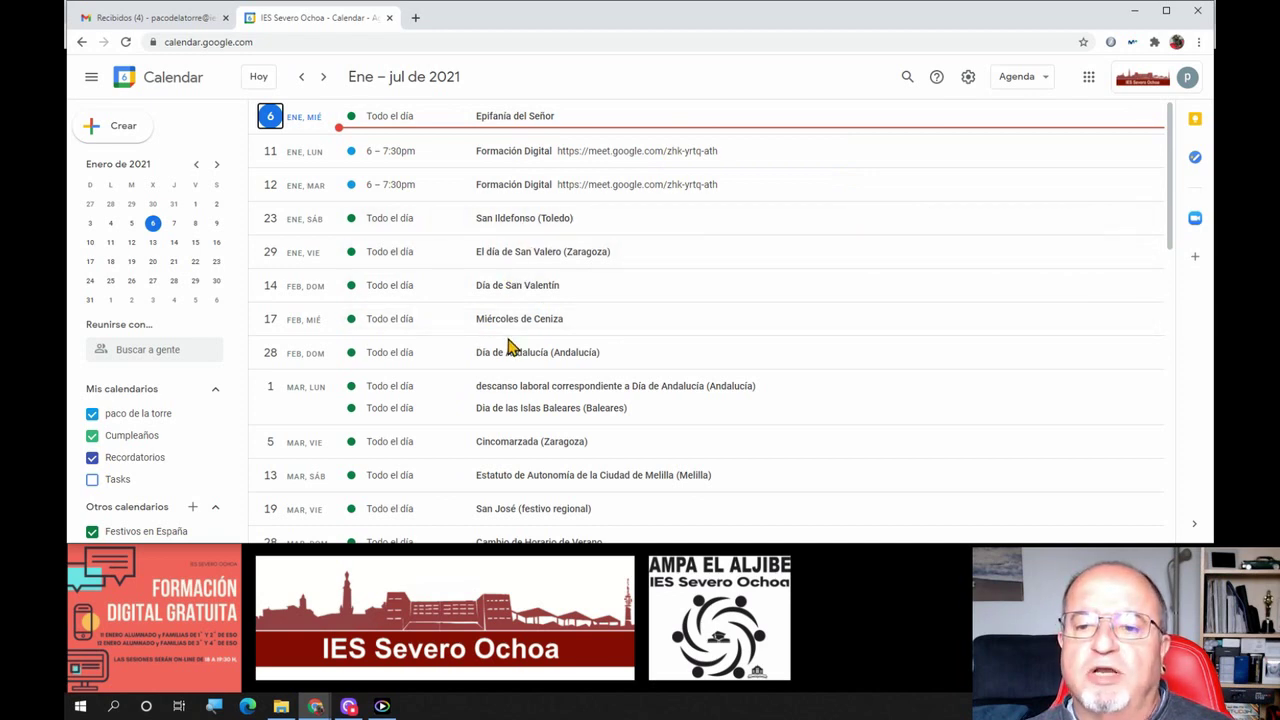
Open the other school account's calendar and jump to the week of 1 December 2020
click(1187, 77)
scroll(1094, 270, down, 3)
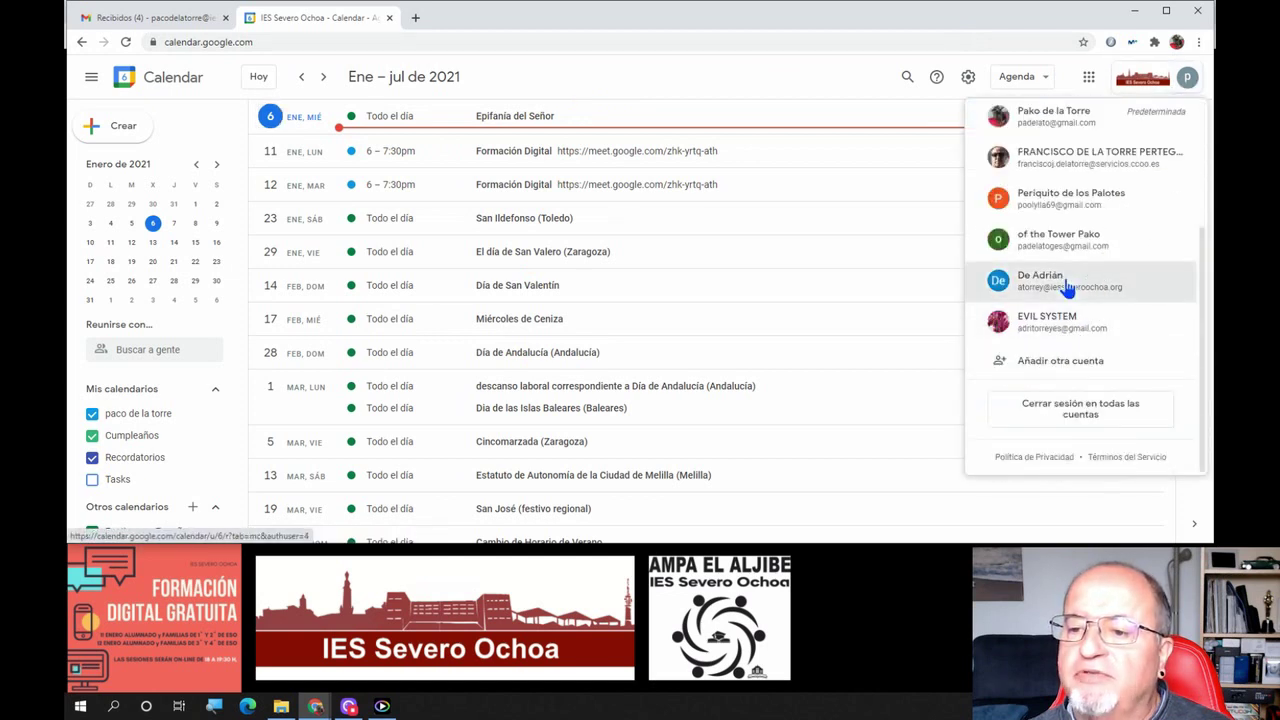
click(1066, 284)
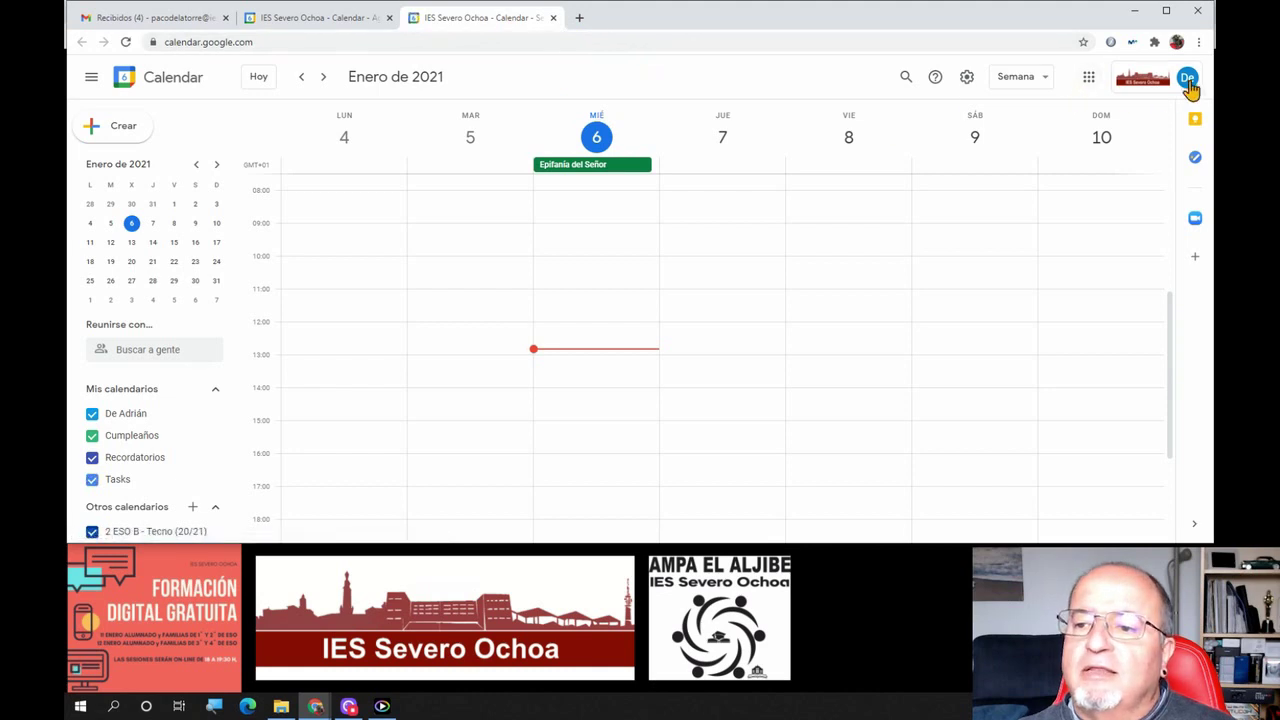
click(197, 170)
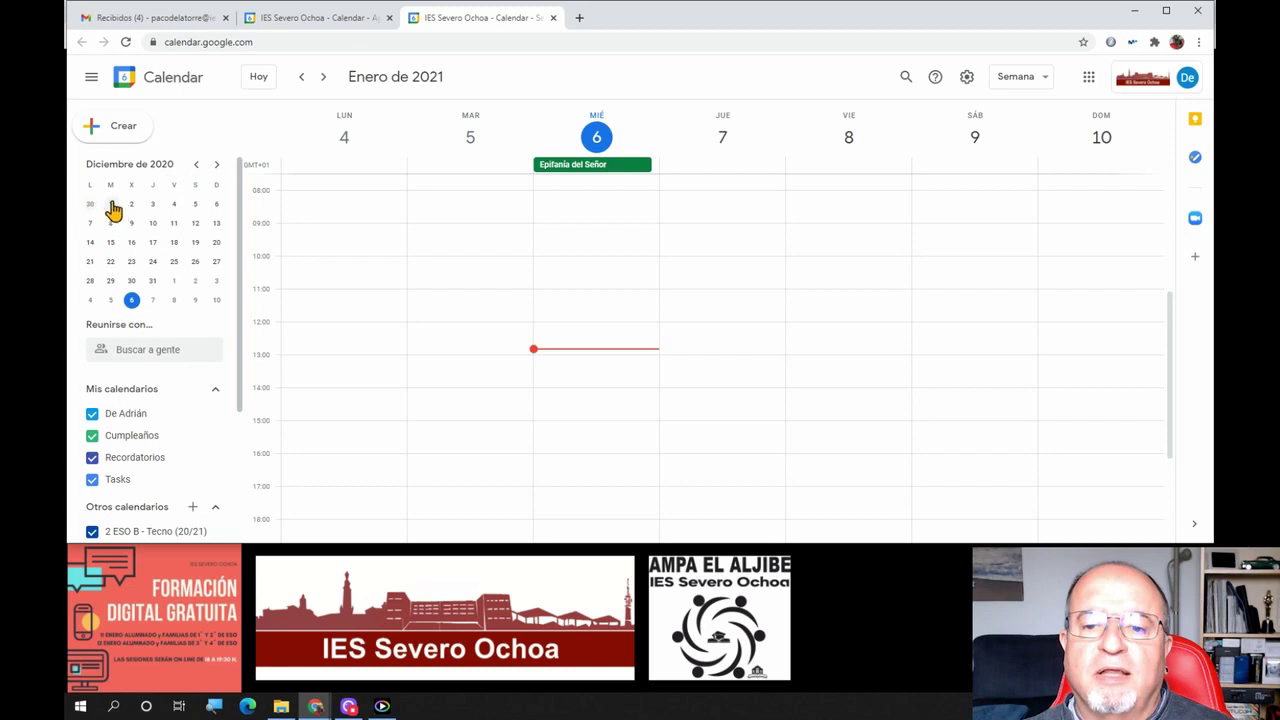
click(111, 204)
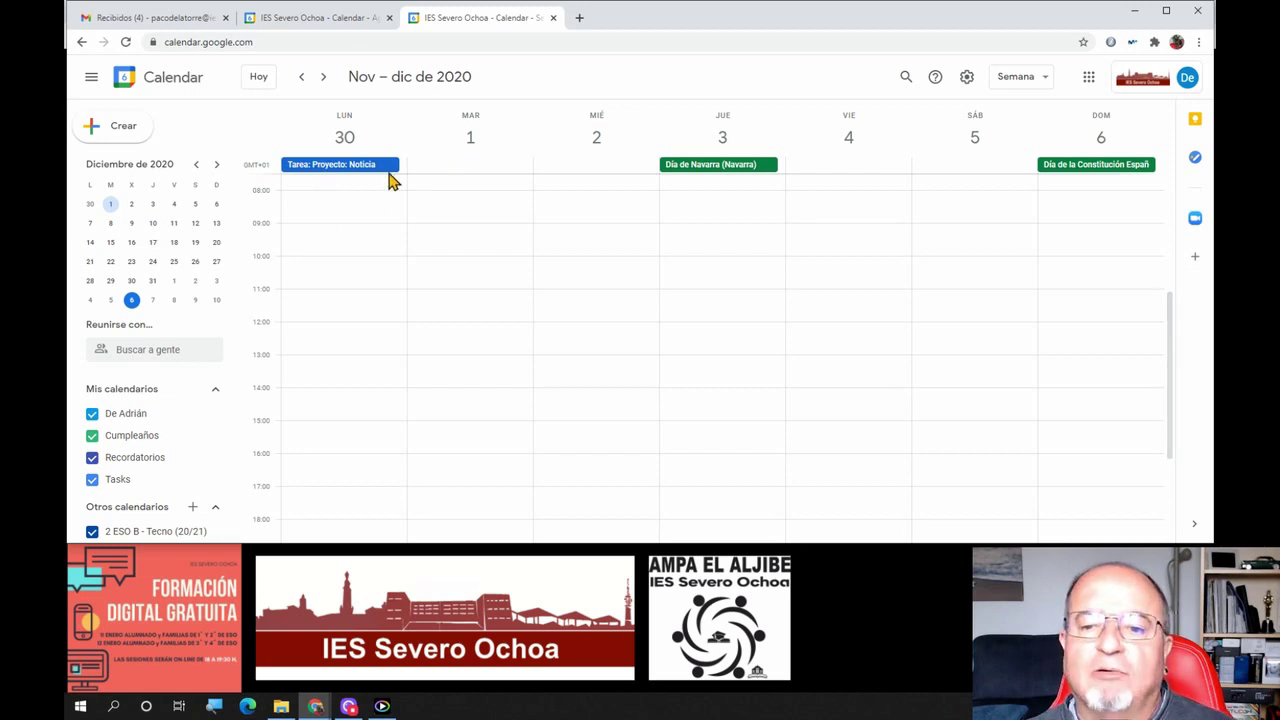
drag(245, 338, 253, 500)
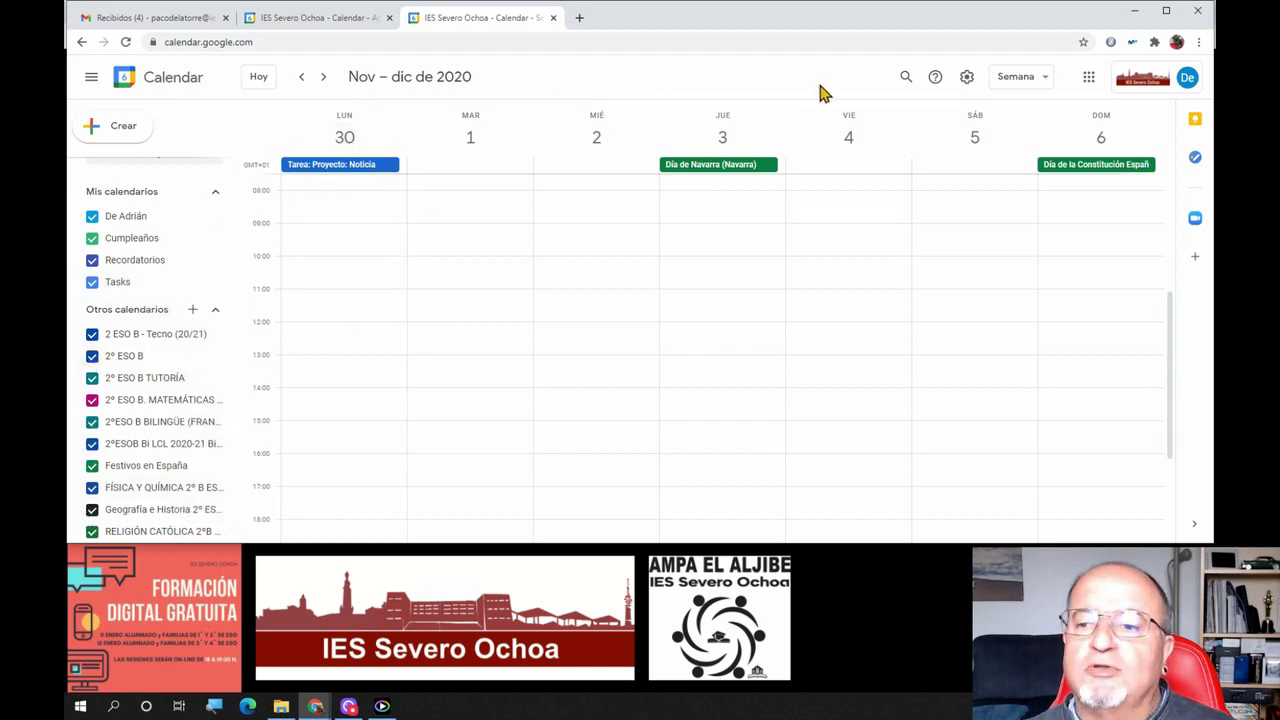
Switch the second account's calendar to month view and browse to November 2020
click(1034, 86)
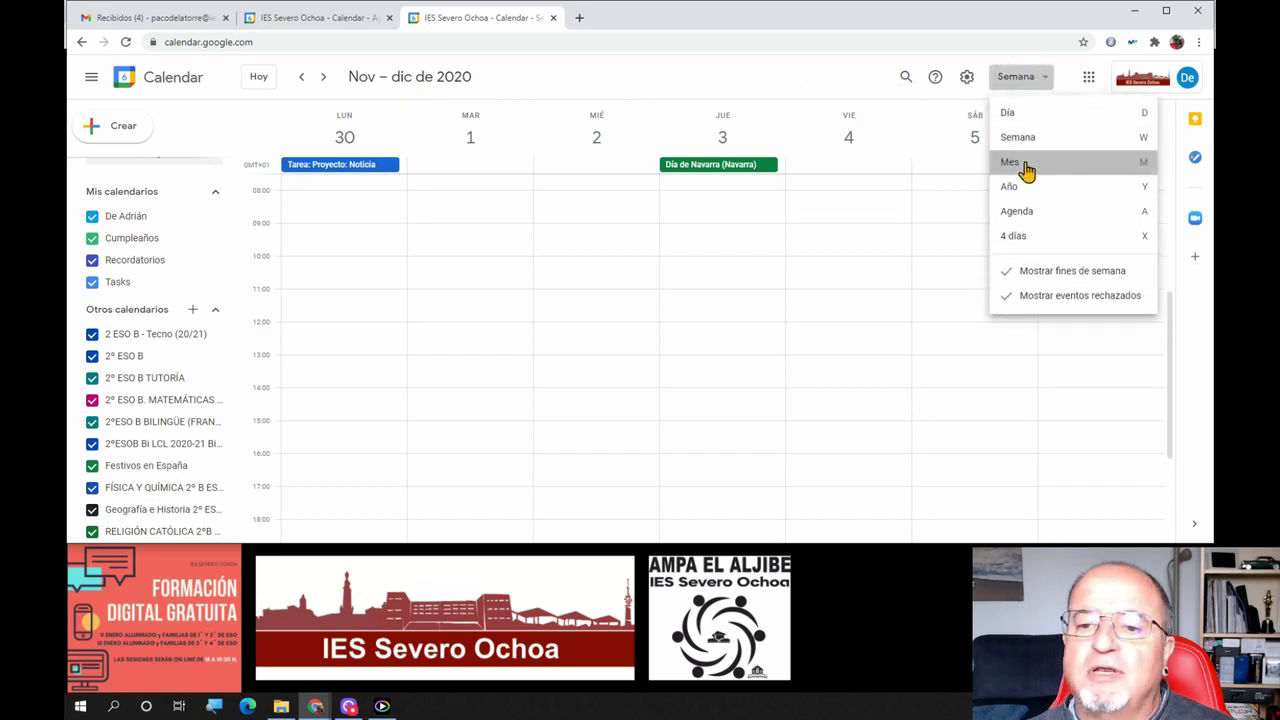
click(1014, 162)
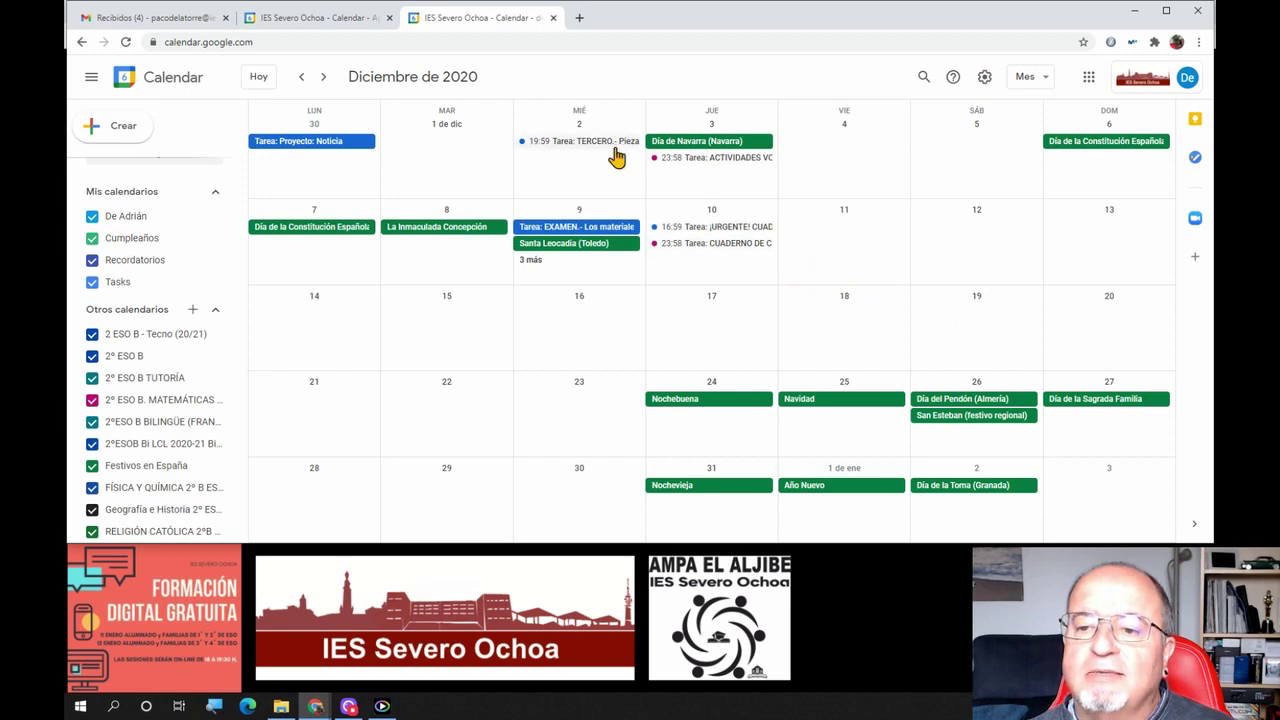
scroll(798, 340, down, 1)
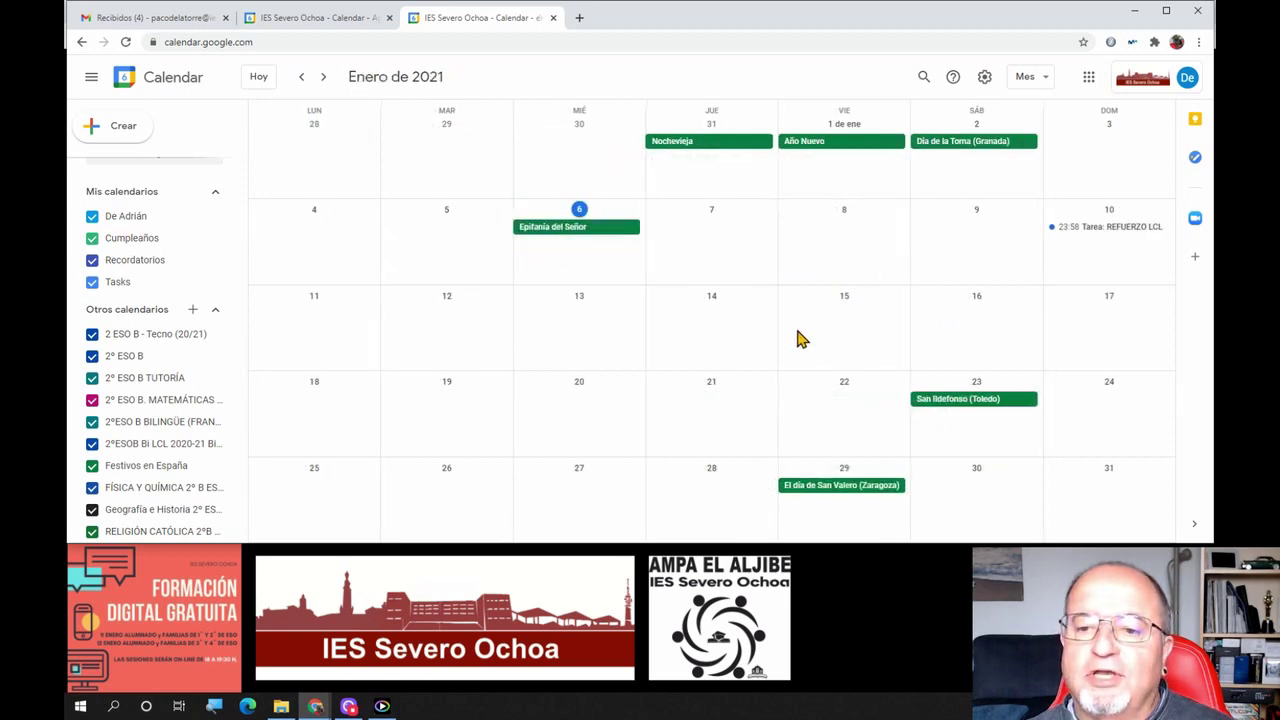
scroll(798, 340, up, 1)
scroll(798, 340, up, 1)
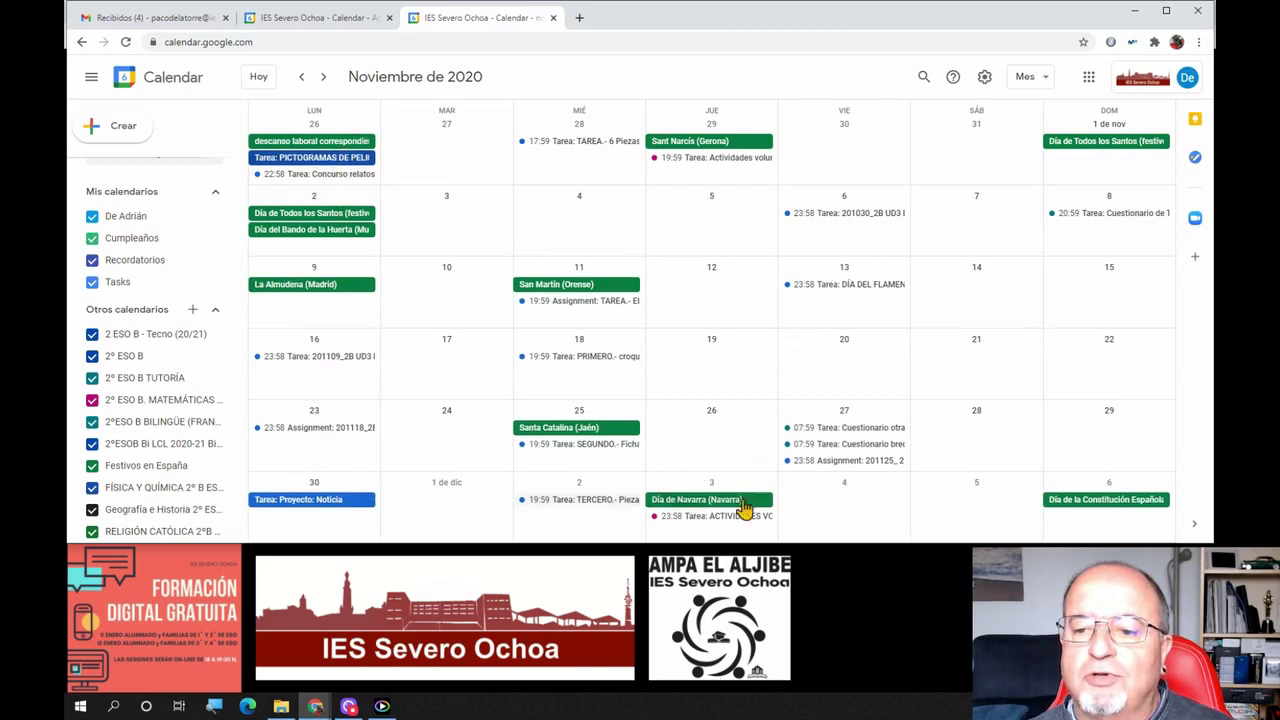
Start and discard a new event on 7 November, then switch to Agenda view
right_click(866, 230)
click(951, 212)
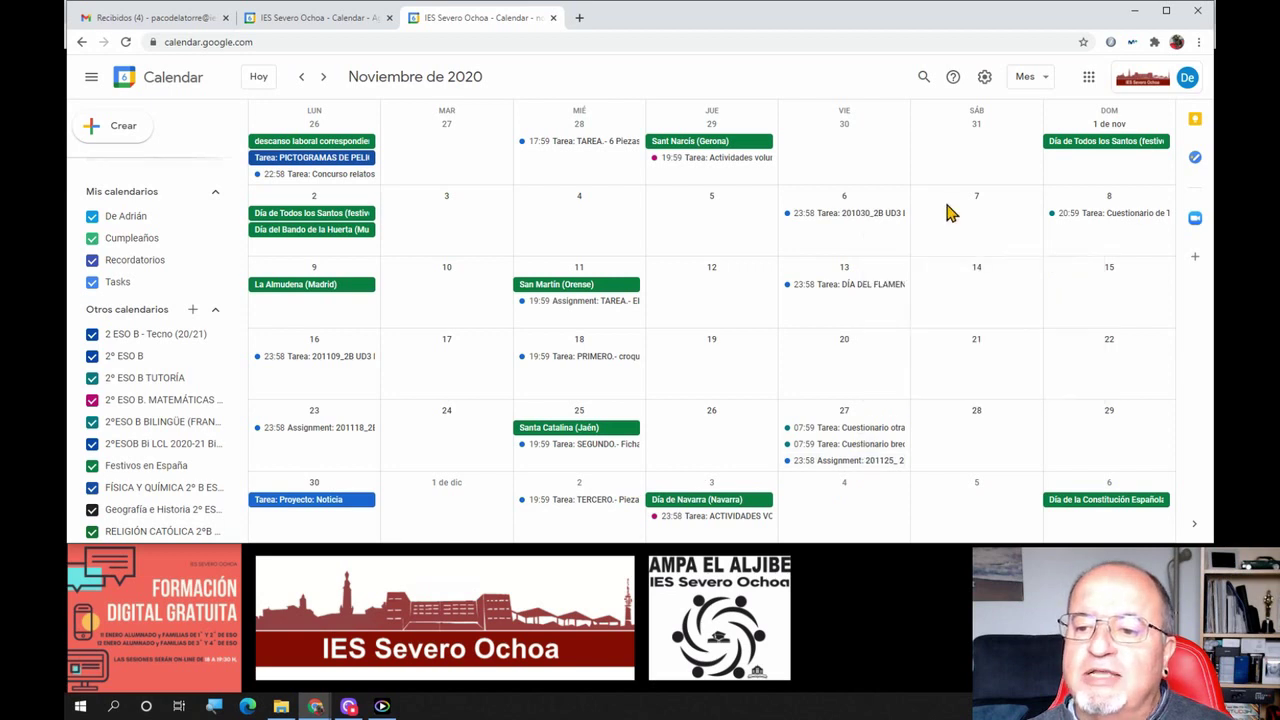
click(951, 212)
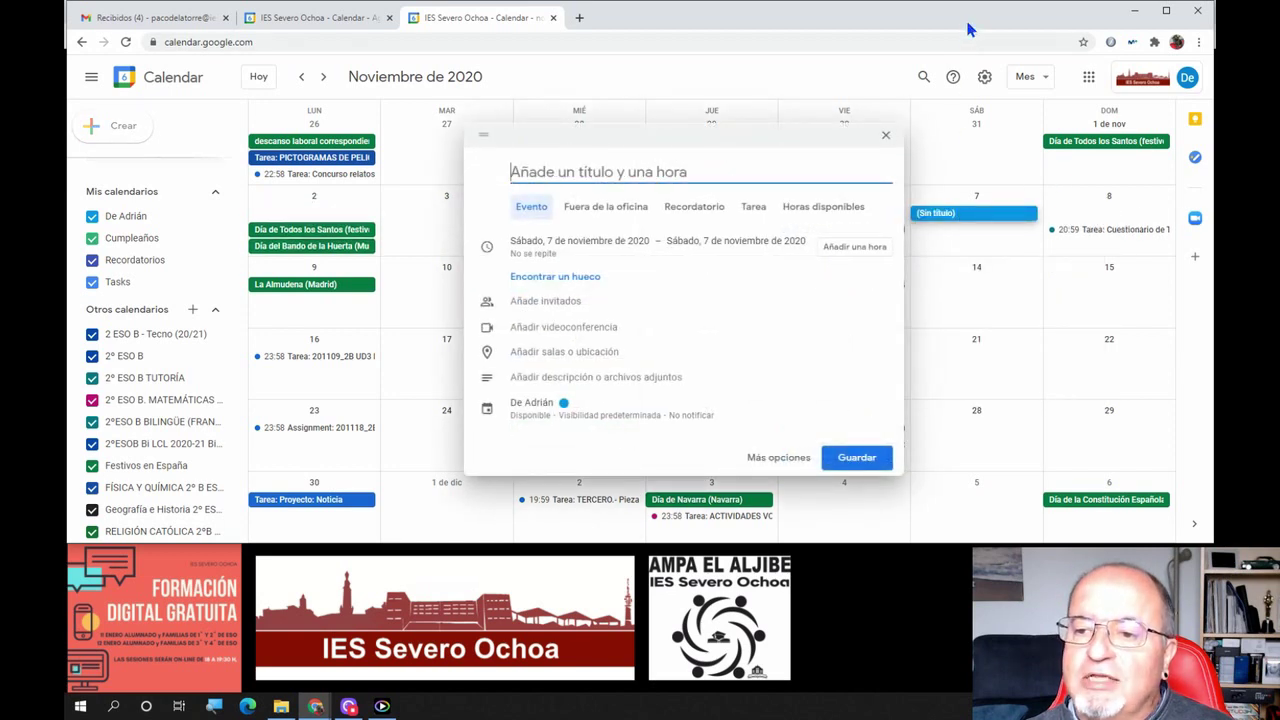
click(885, 135)
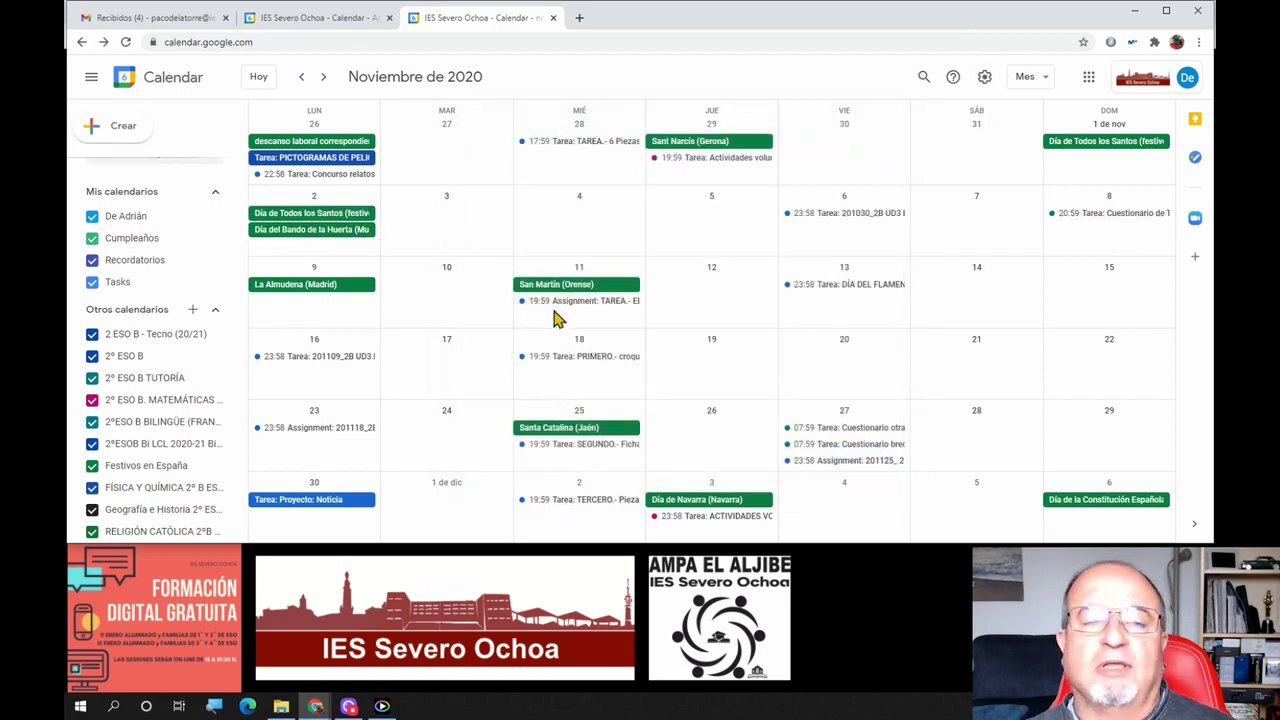
click(1024, 80)
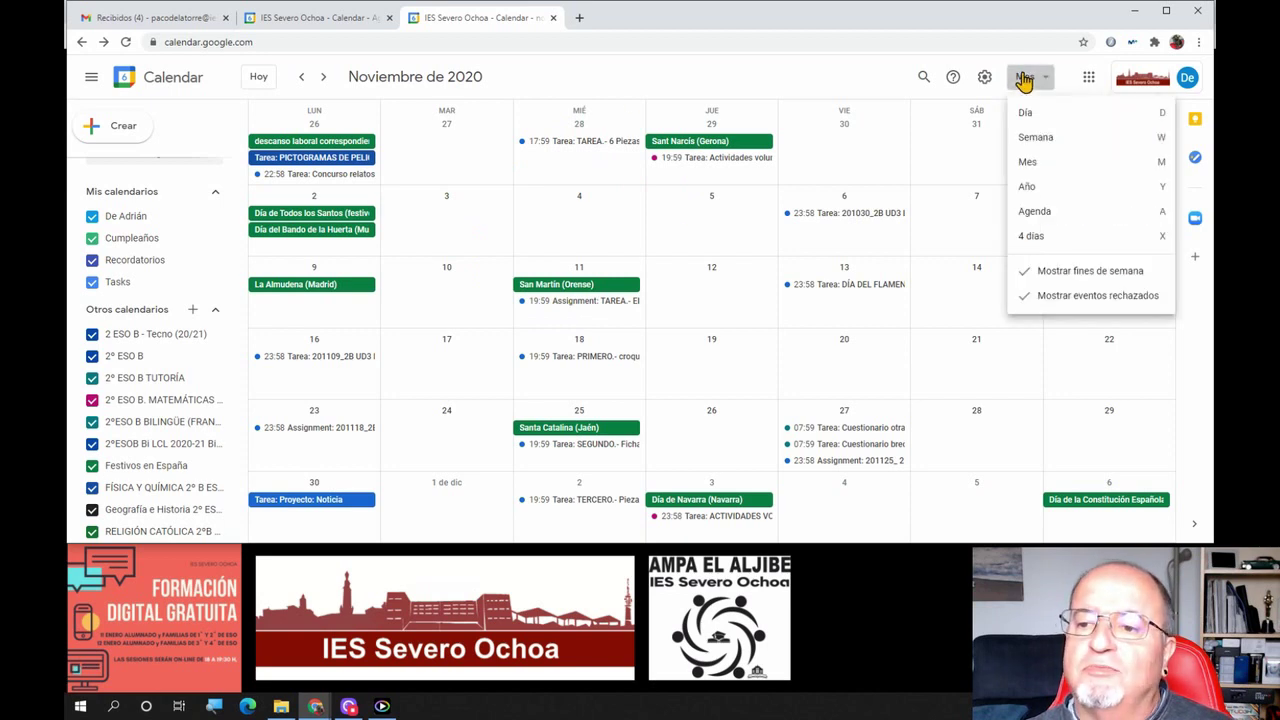
click(1058, 222)
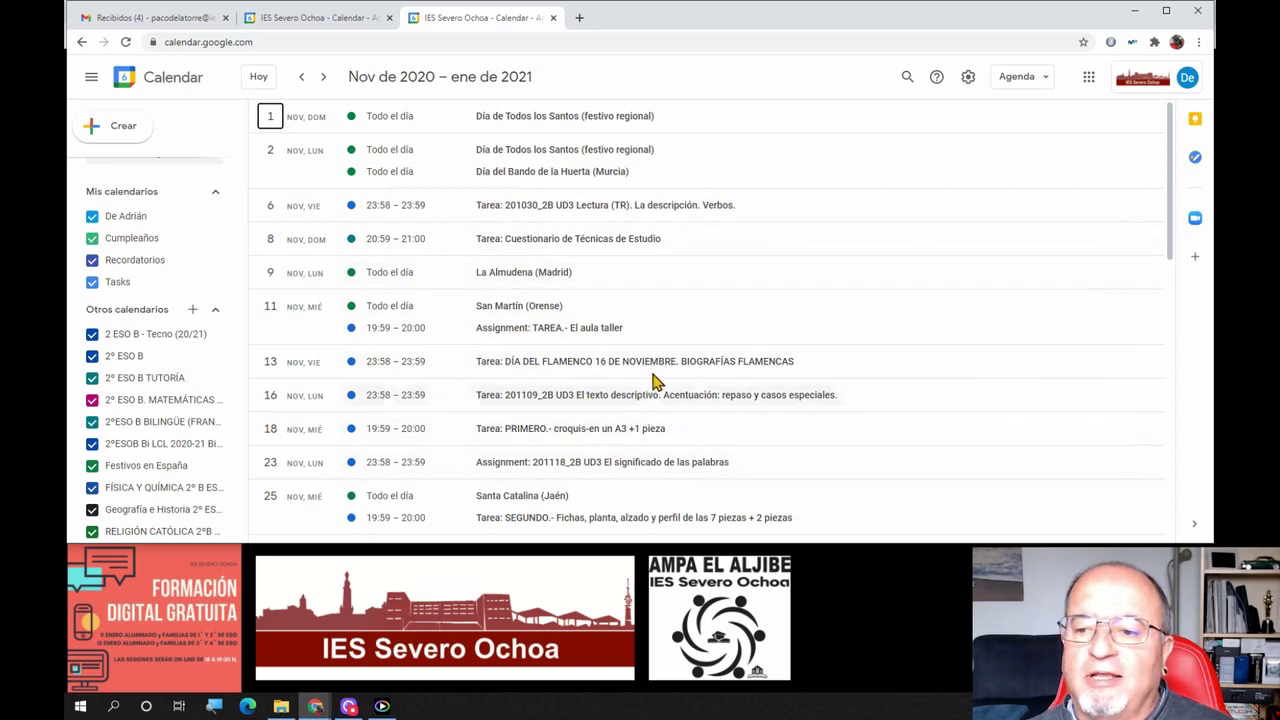
View the 2 December 'Tarea: TERCERO' assignment details, then minimize the calendar window
scroll(650, 385, down, 3)
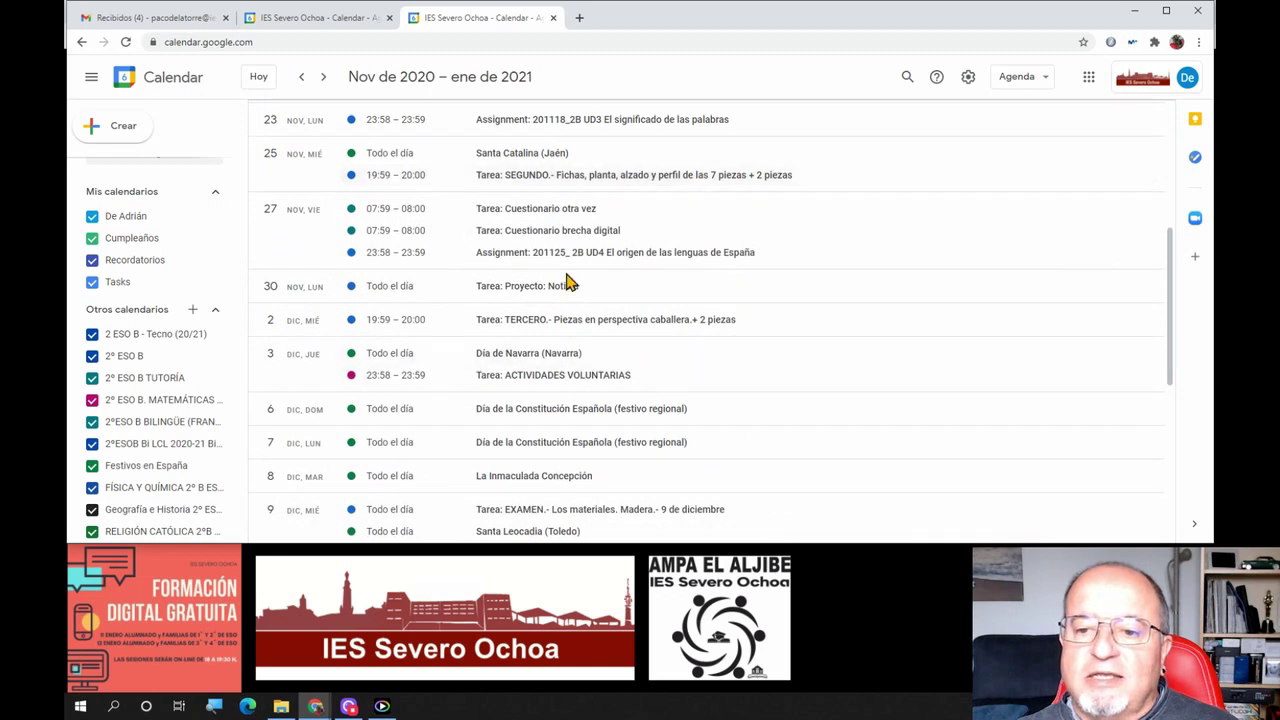
click(535, 325)
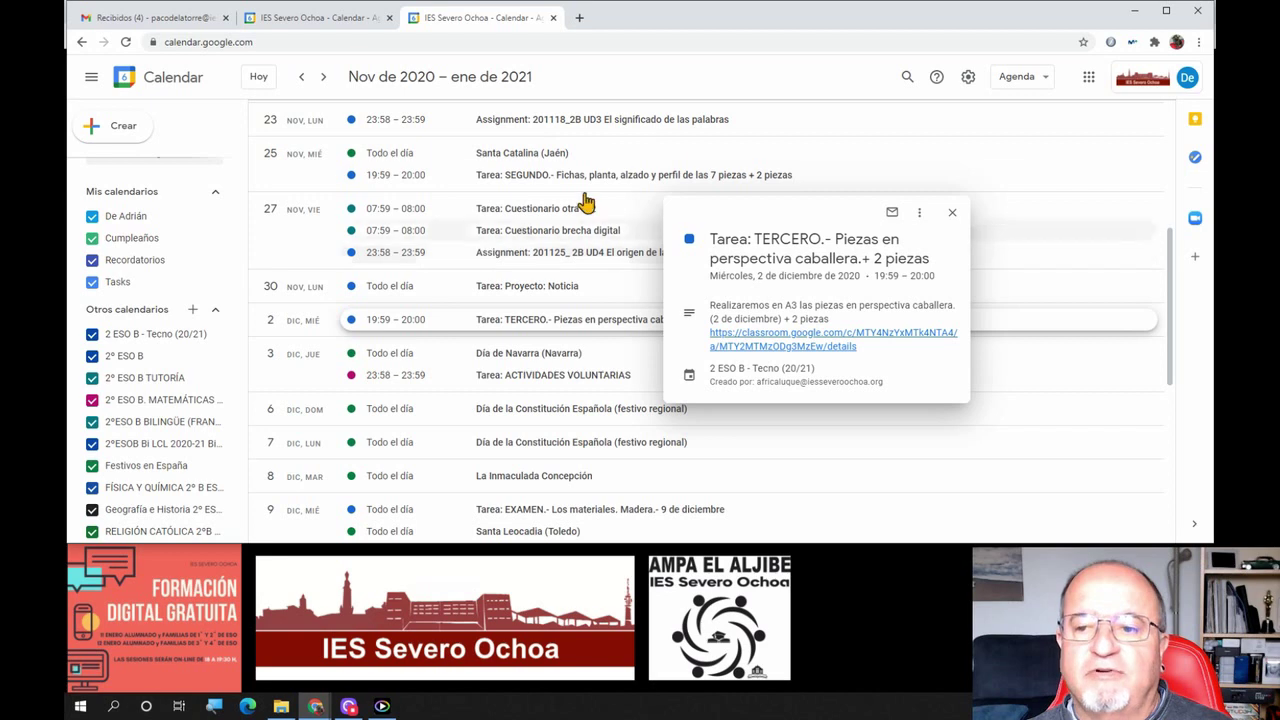
click(757, 80)
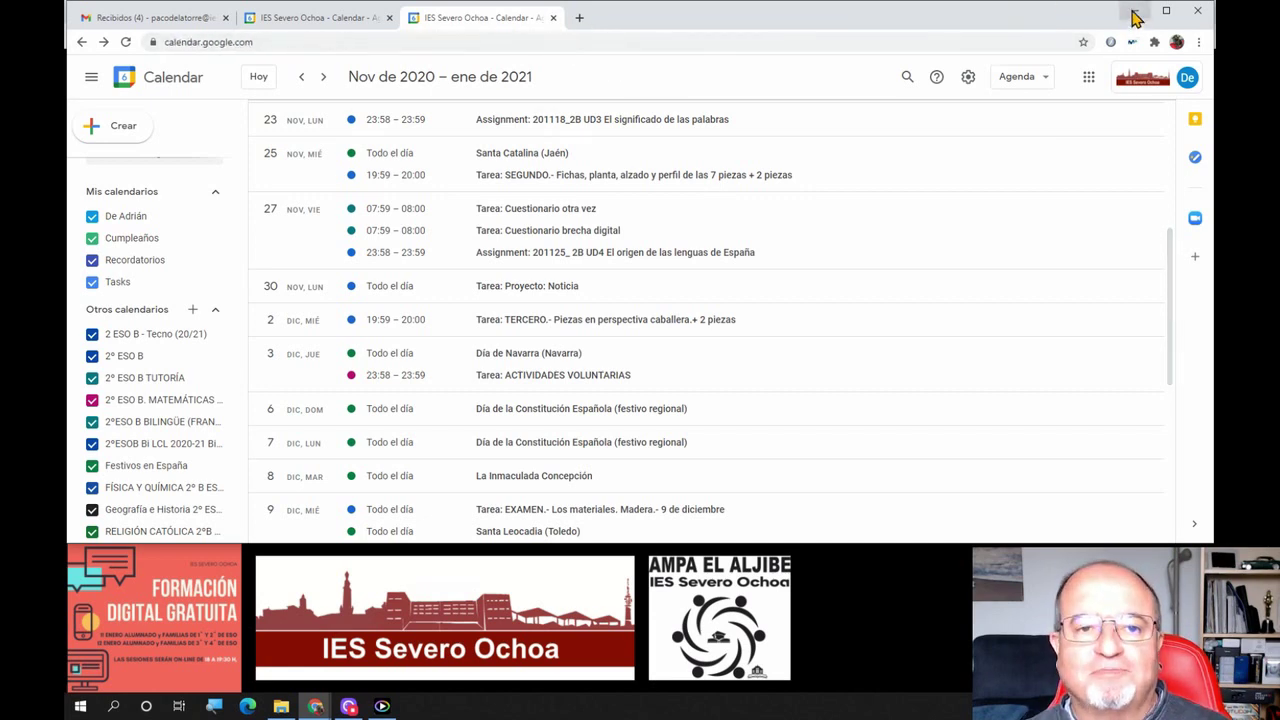
click(1134, 10)
Advance to the 'Personalizar calendarios' slide, then bring the Calendar window back to front
click(589, 432)
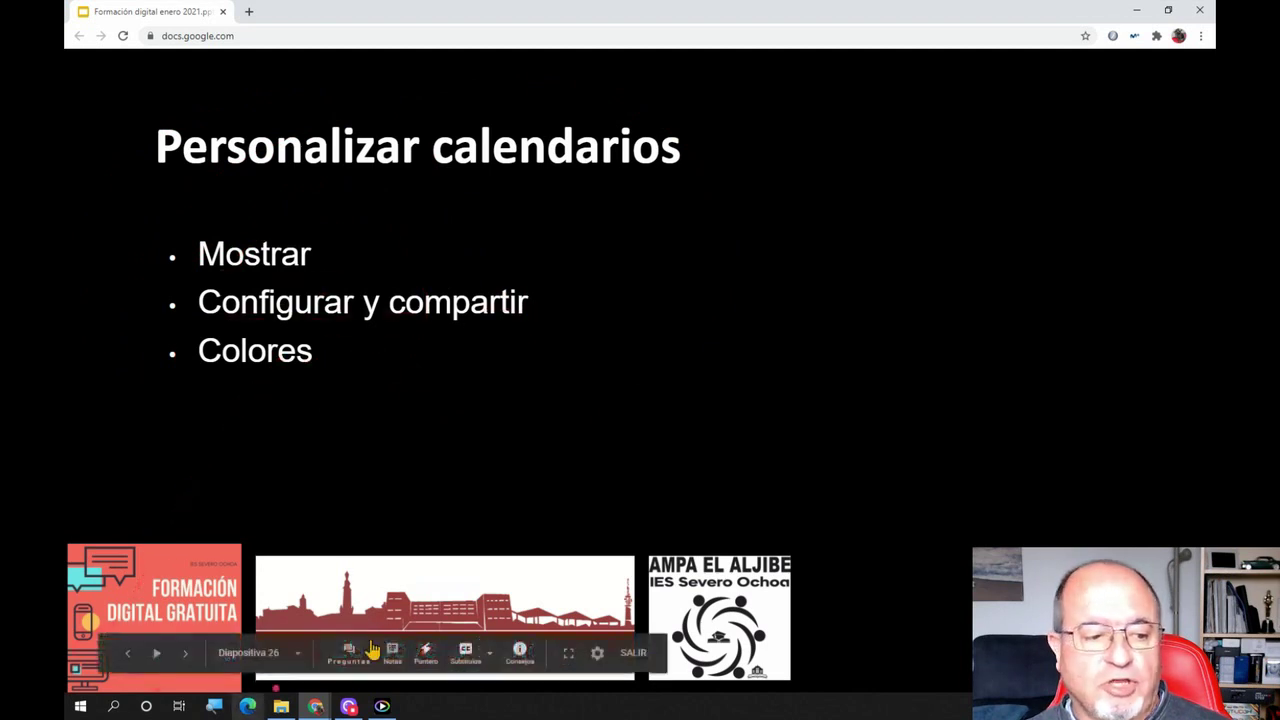
mouse_move(314, 707)
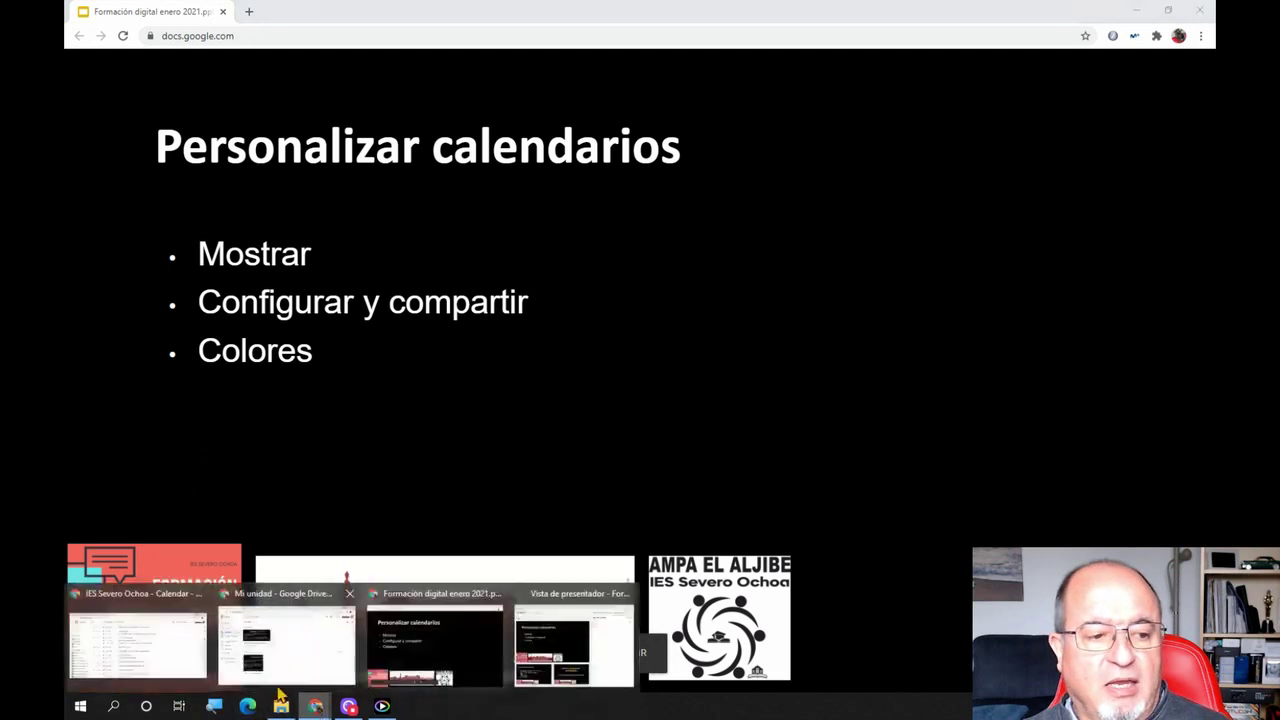
click(135, 643)
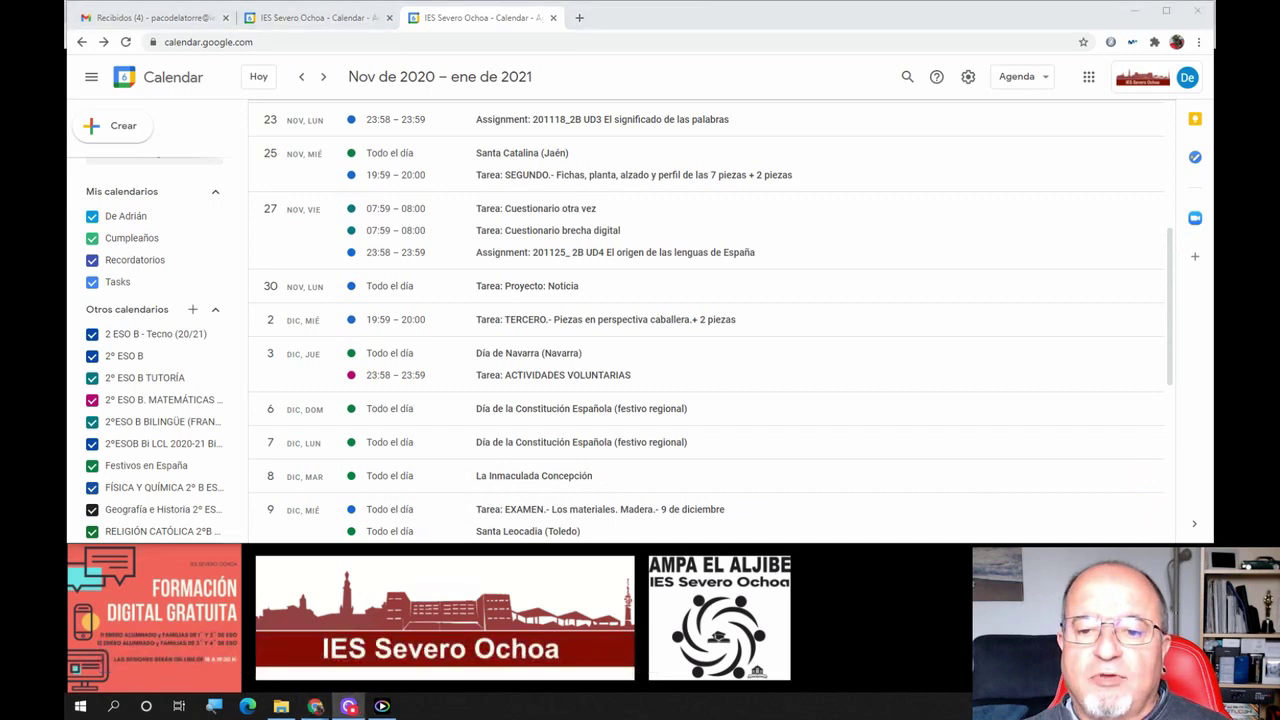
click(213, 404)
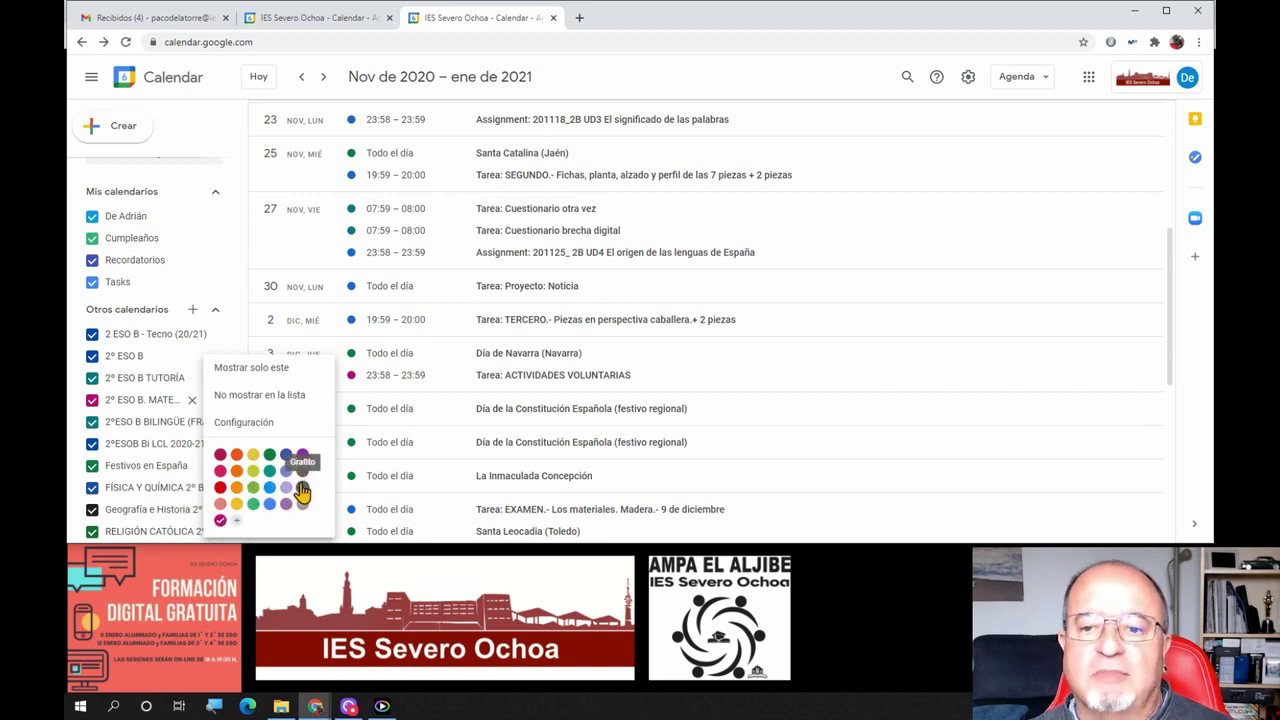
click(683, 85)
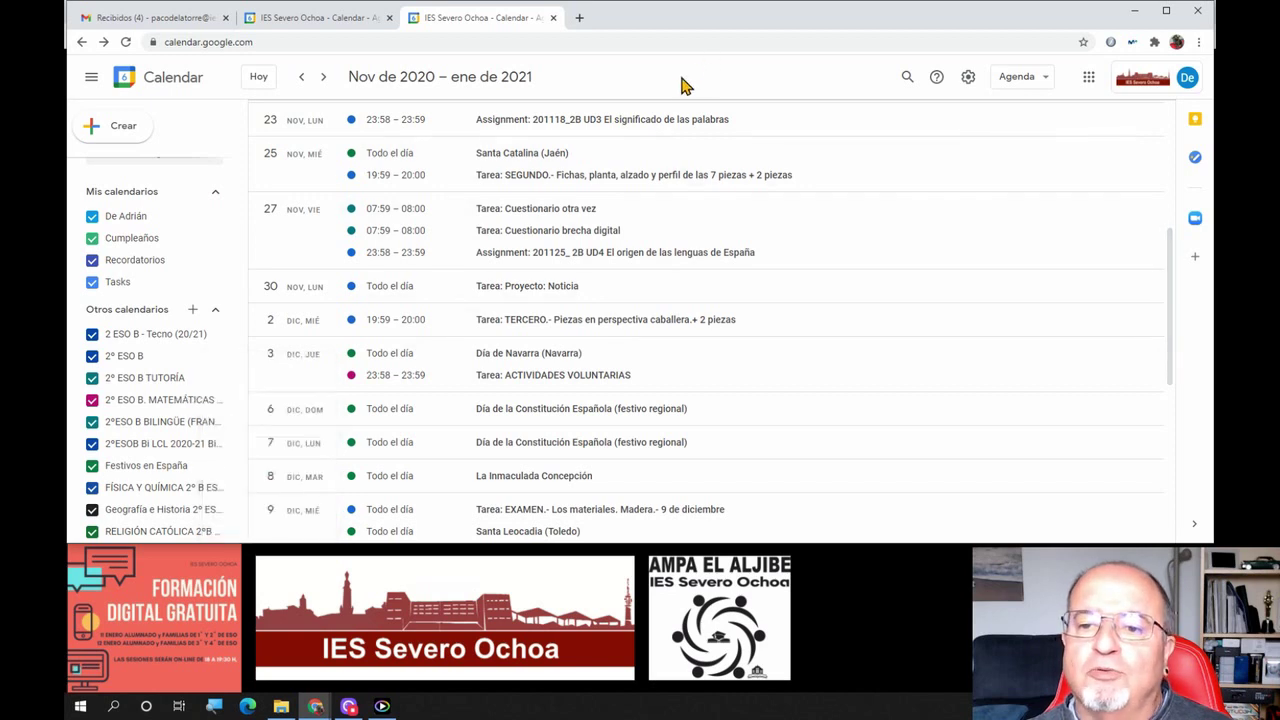
click(305, 25)
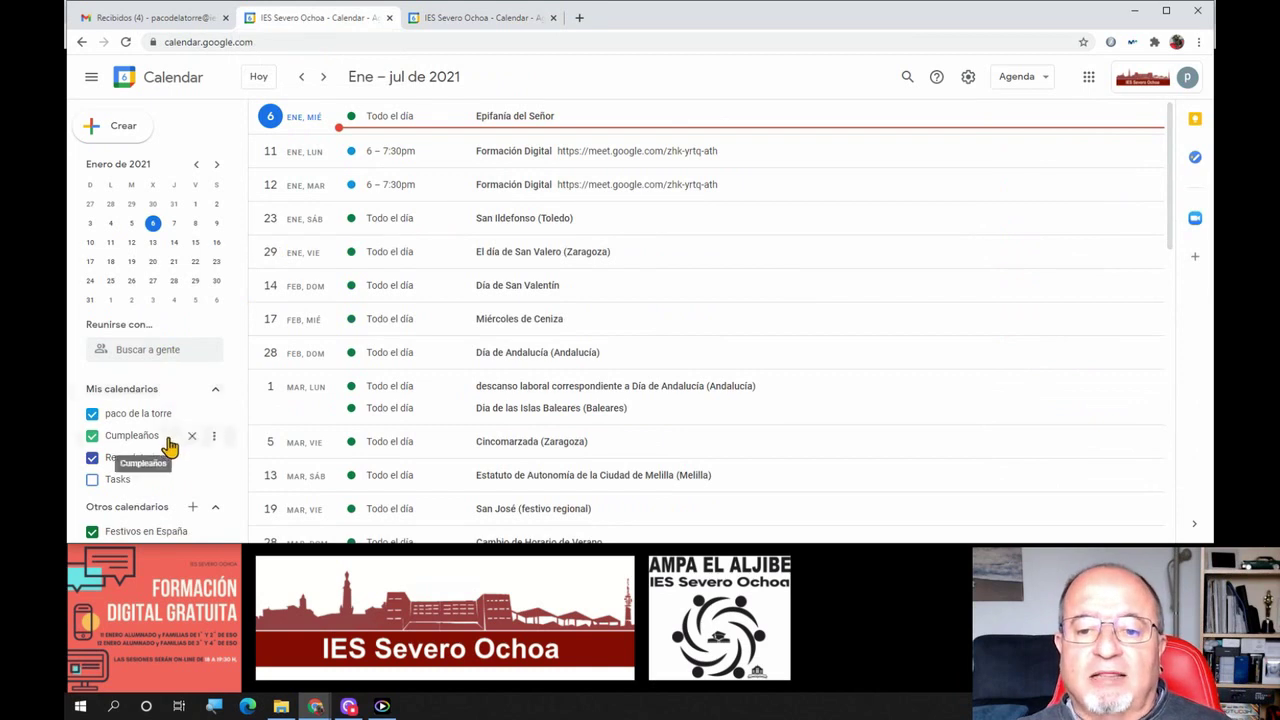
Check the add options beside Otros calendarios, then dismiss the menu
click(193, 508)
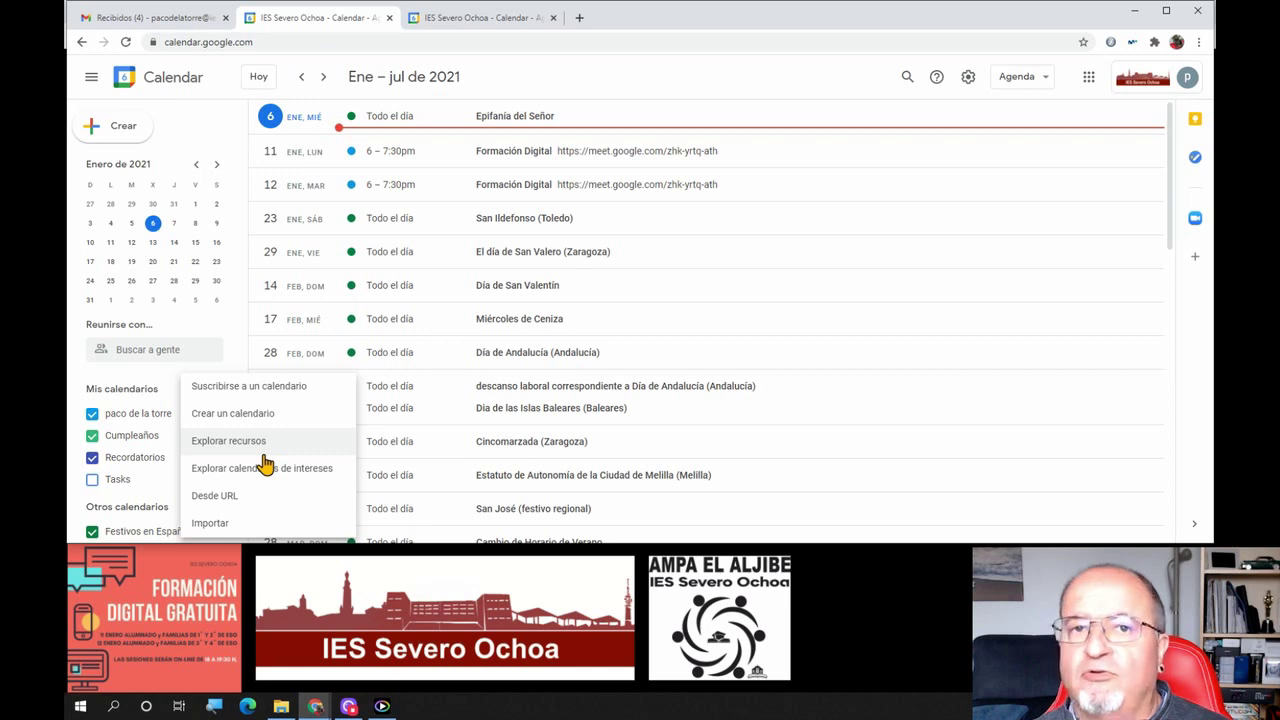
click(620, 80)
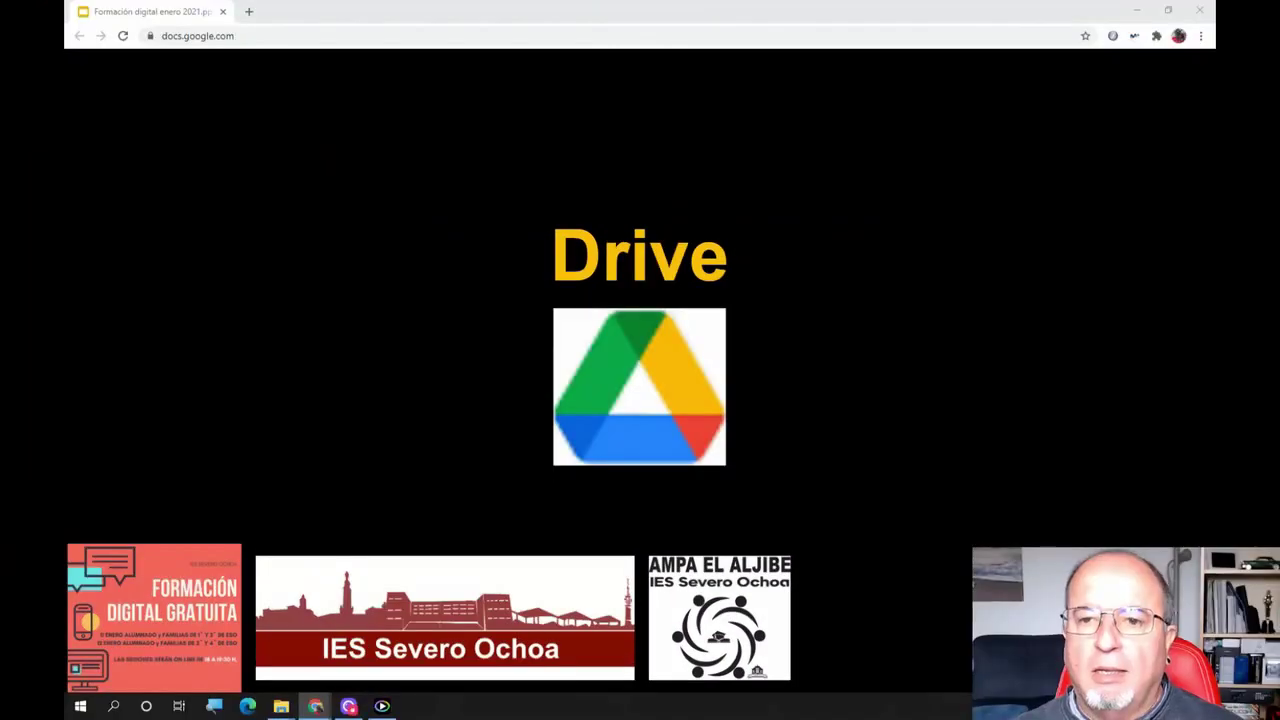
Advance the presentation to the Elementos de Drive slide and preview the open browser windows
click(825, 331)
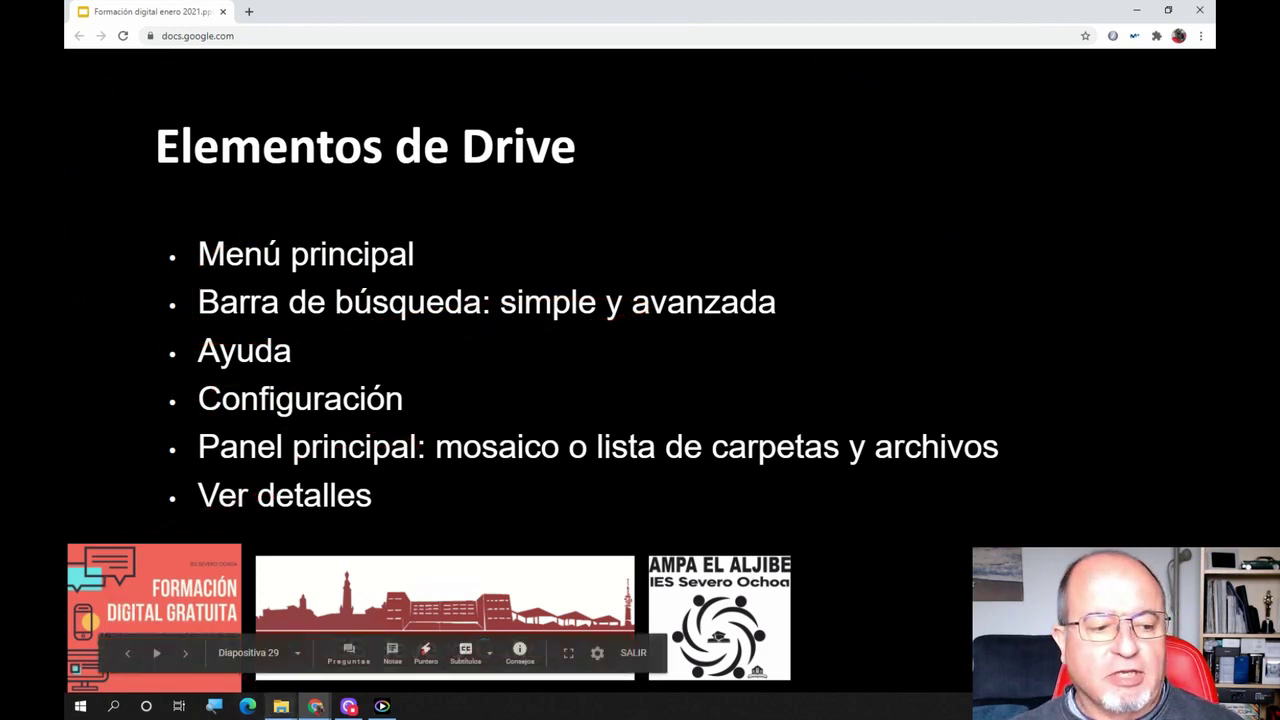
click(316, 706)
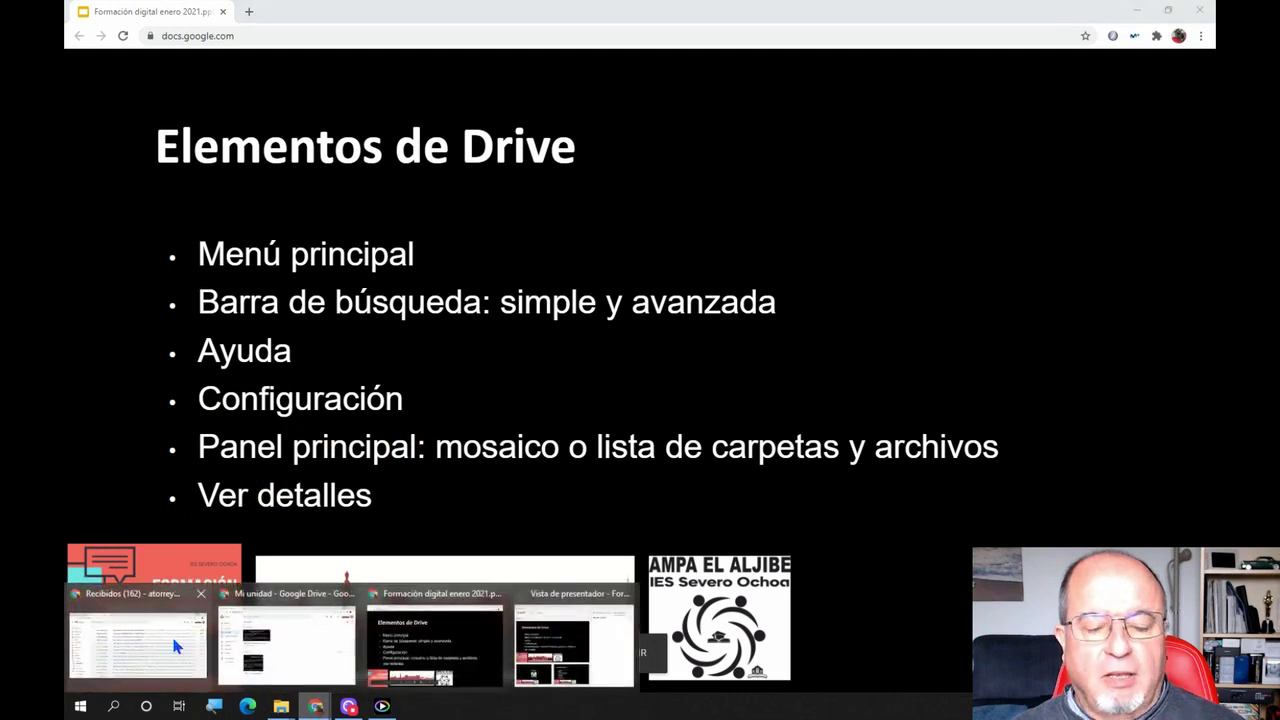
From the Gmail inbox, launch Google Drive in a new tab via the Google apps grid
click(171, 633)
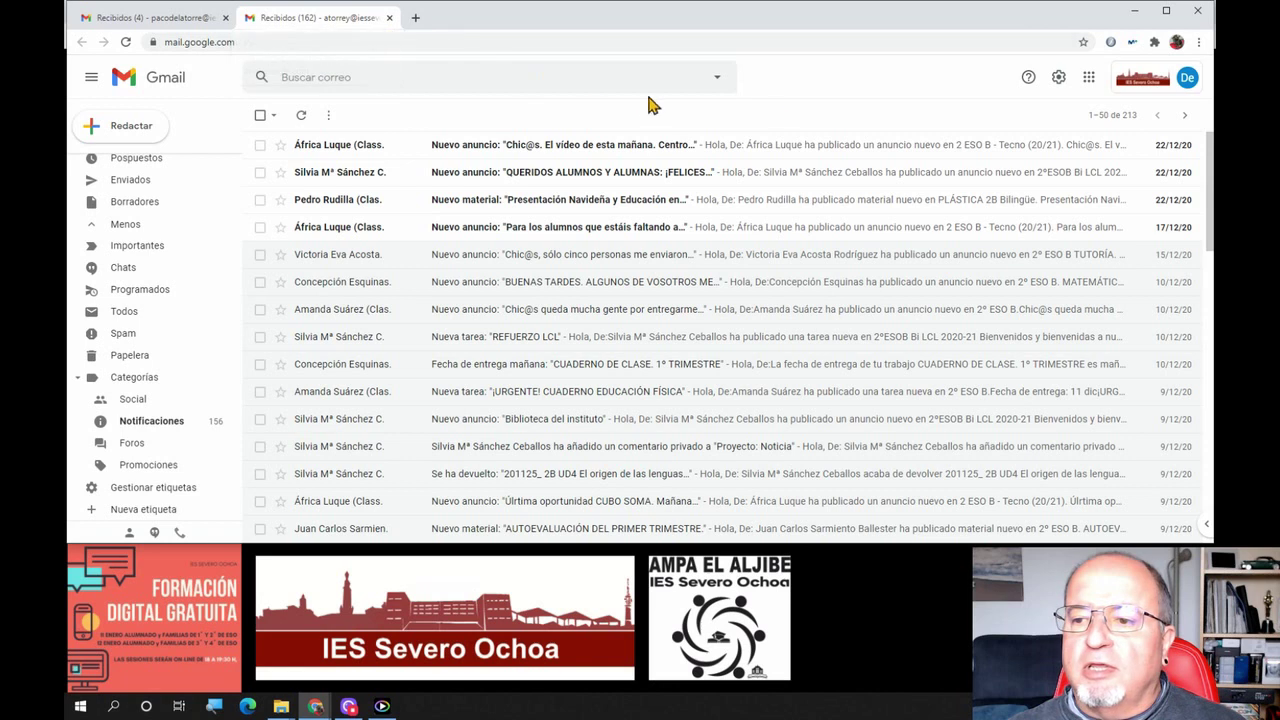
click(1100, 115)
click(1100, 112)
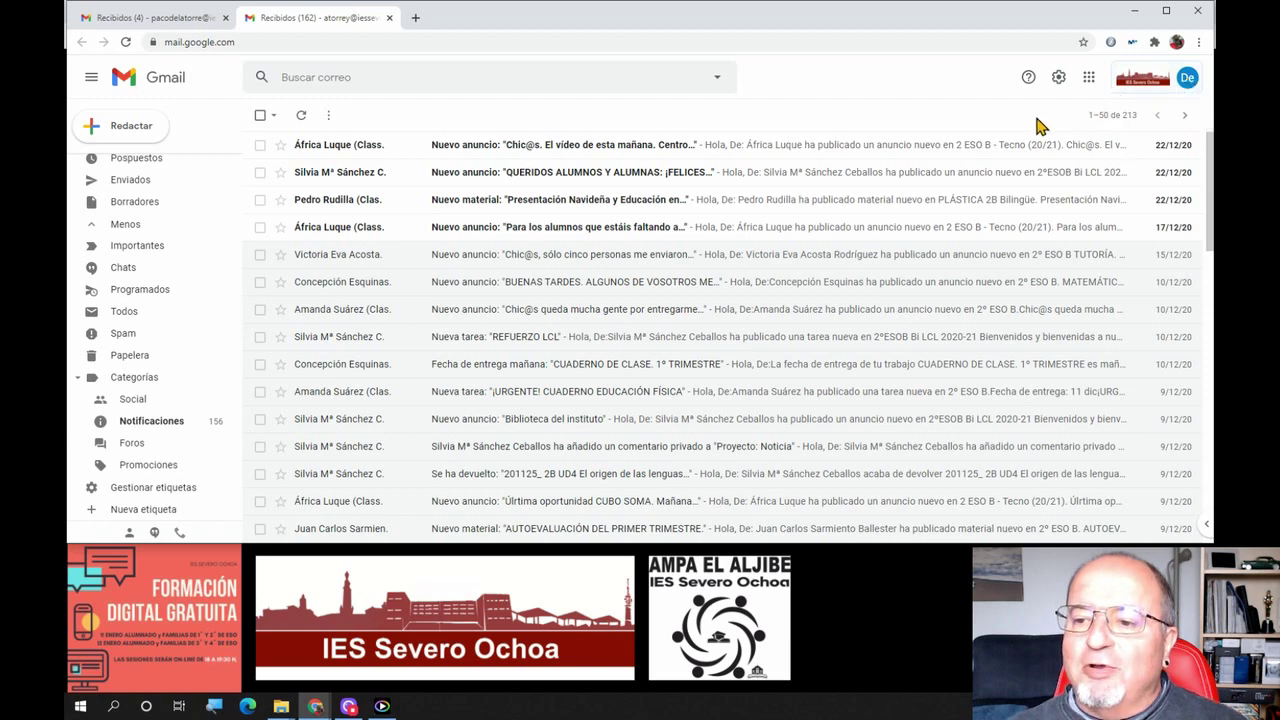
click(1092, 80)
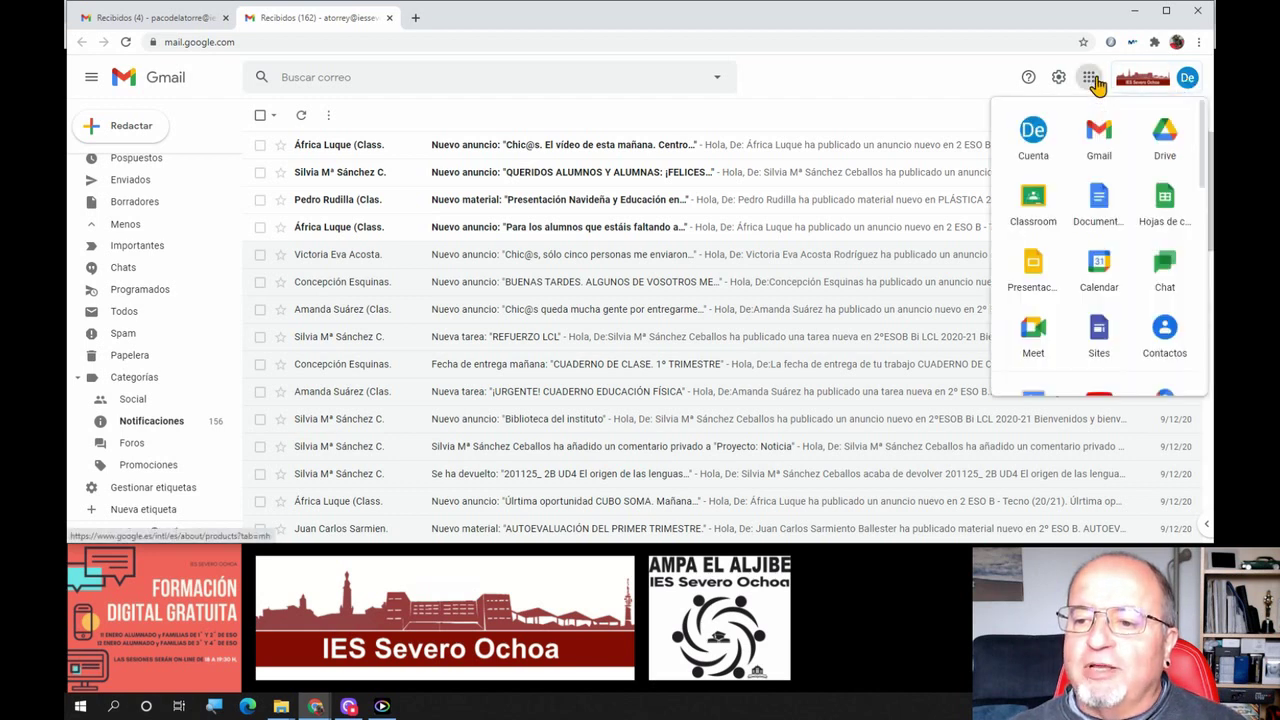
click(1168, 132)
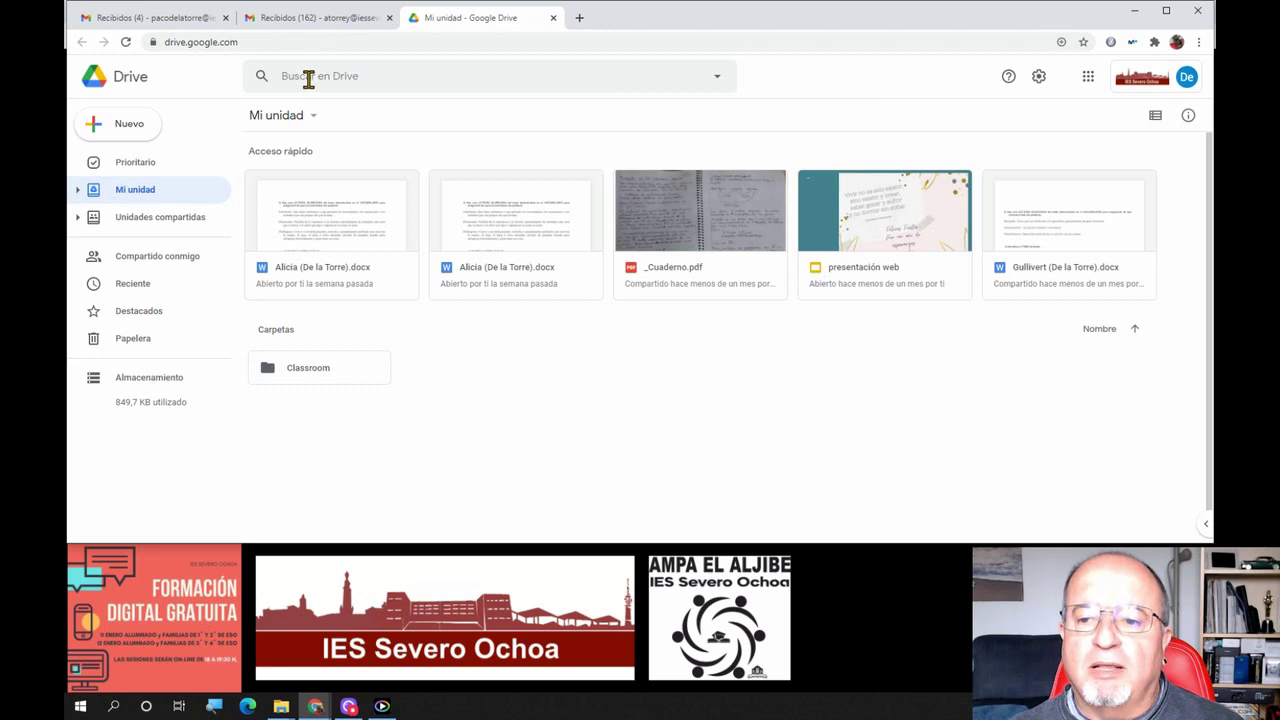
click(718, 80)
click(467, 407)
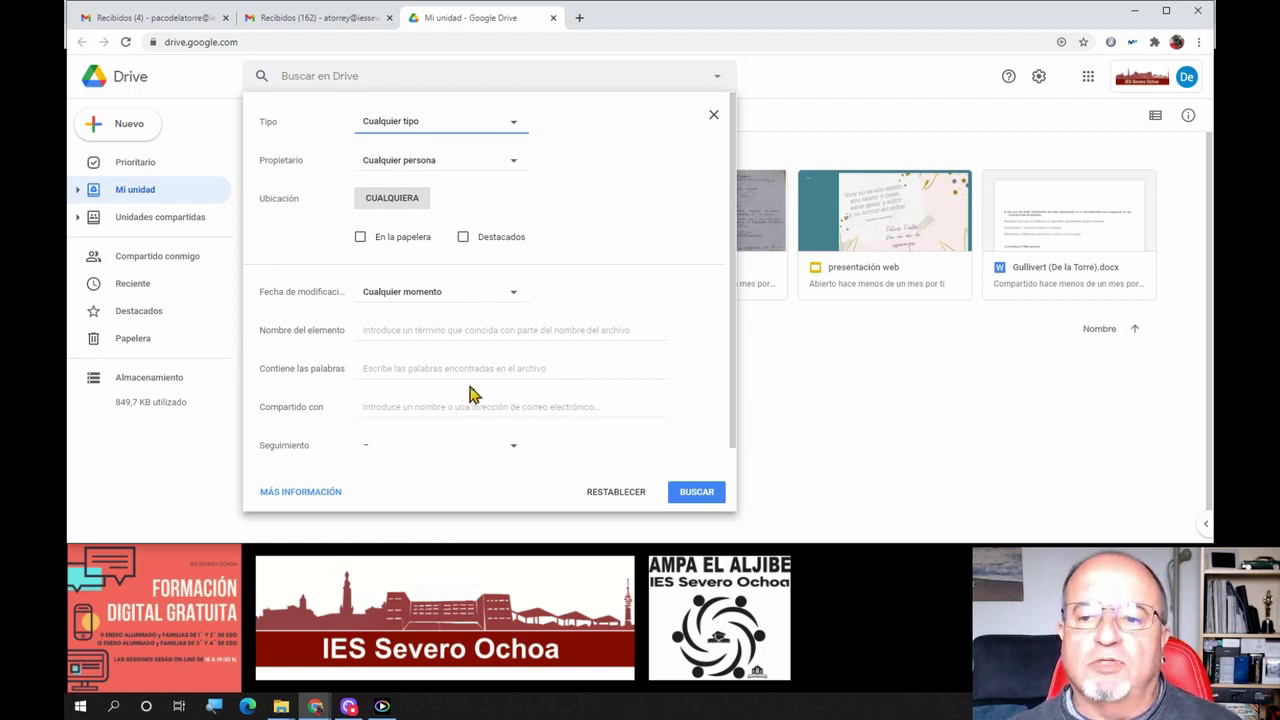
click(476, 333)
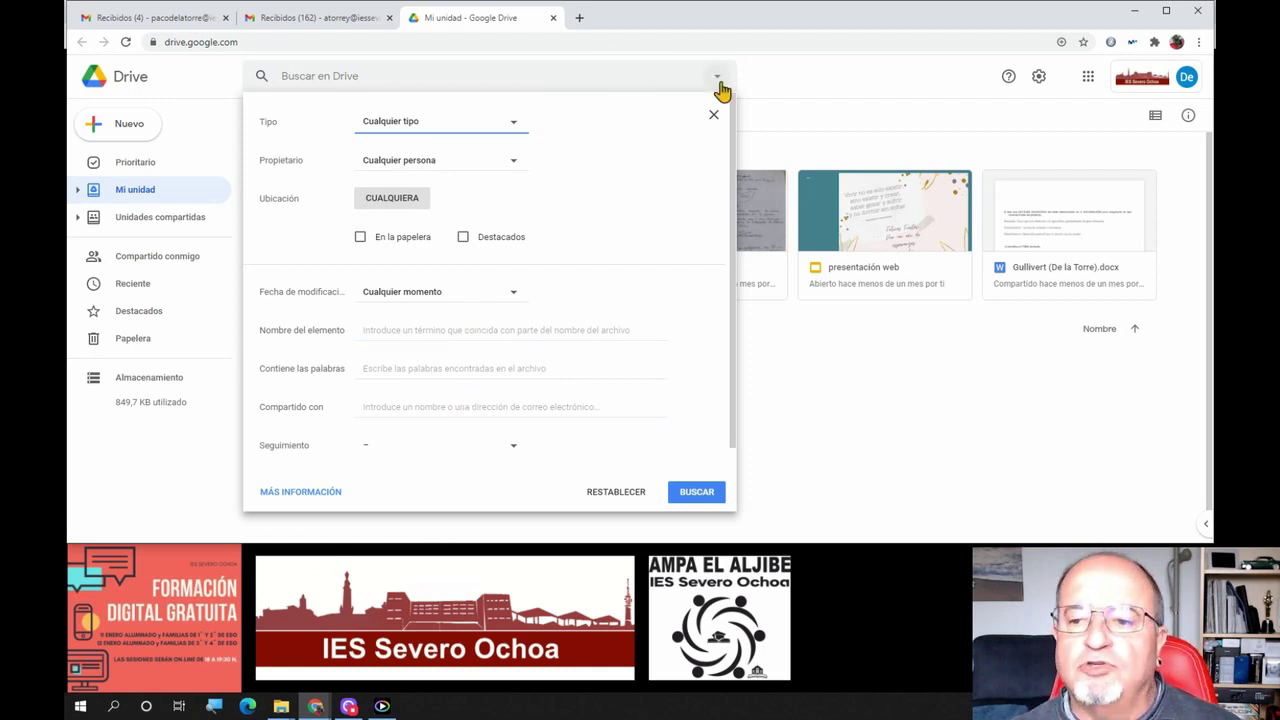
click(793, 84)
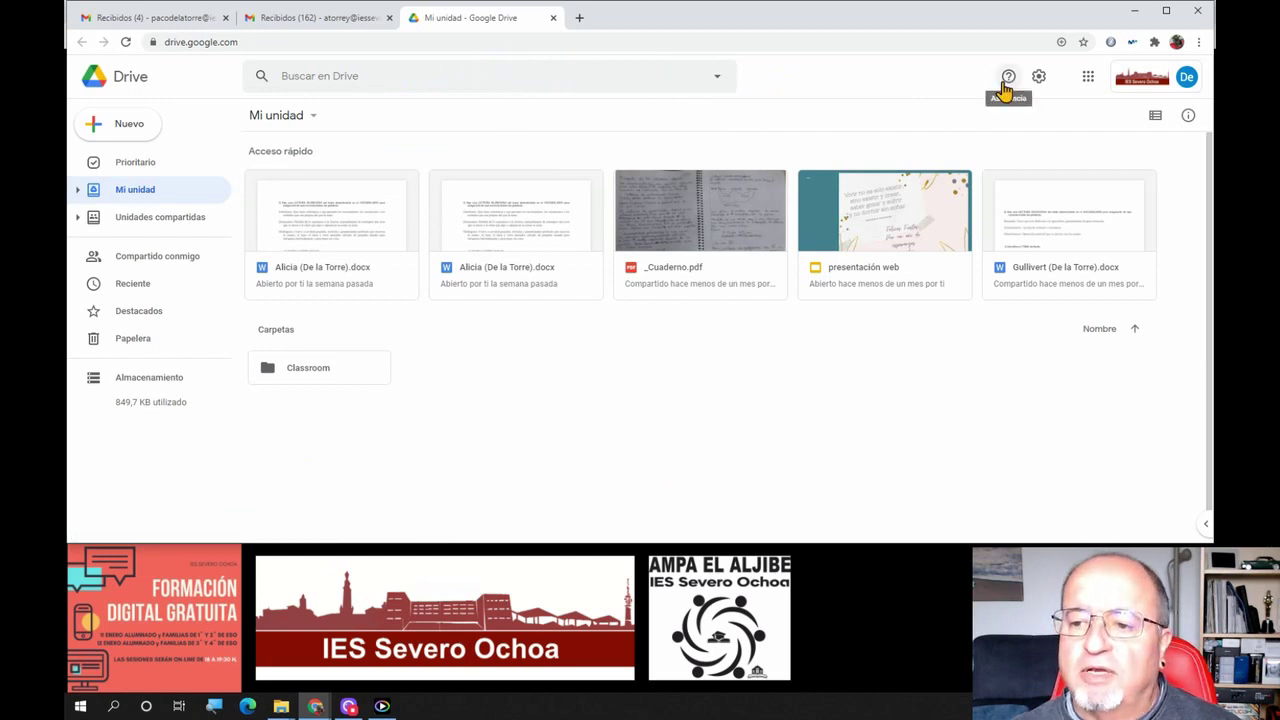
click(1037, 84)
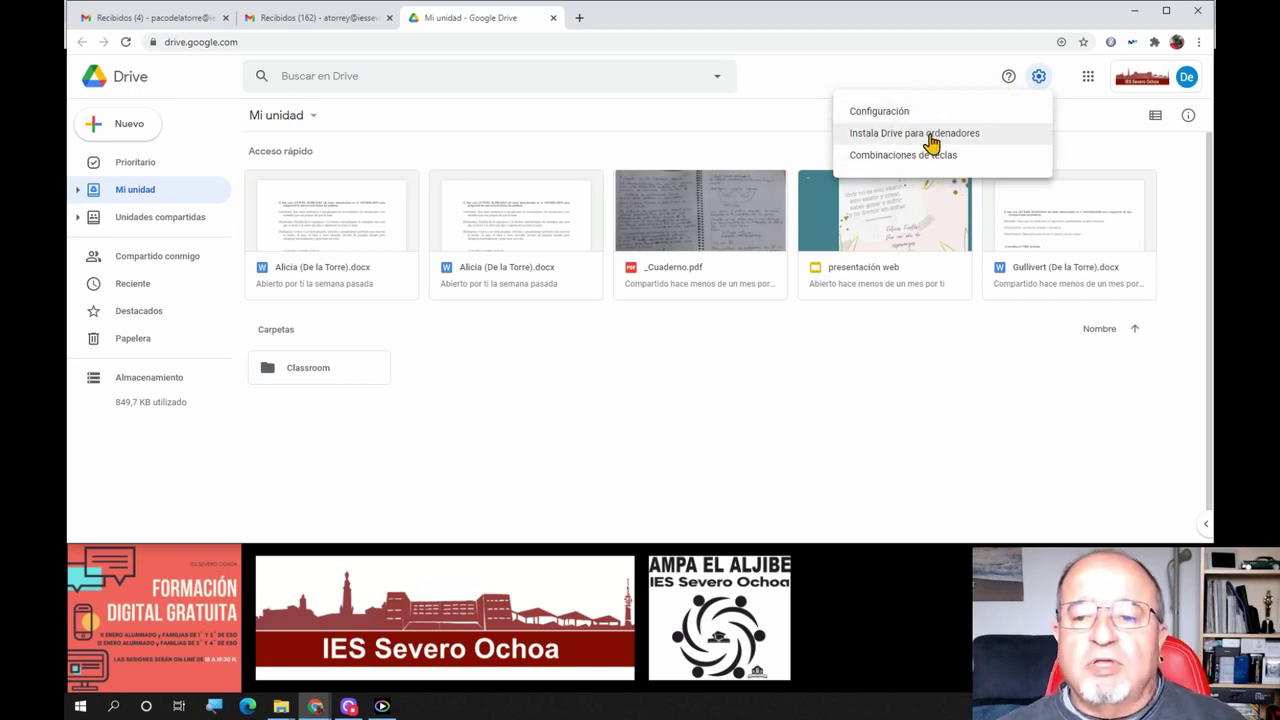
click(838, 77)
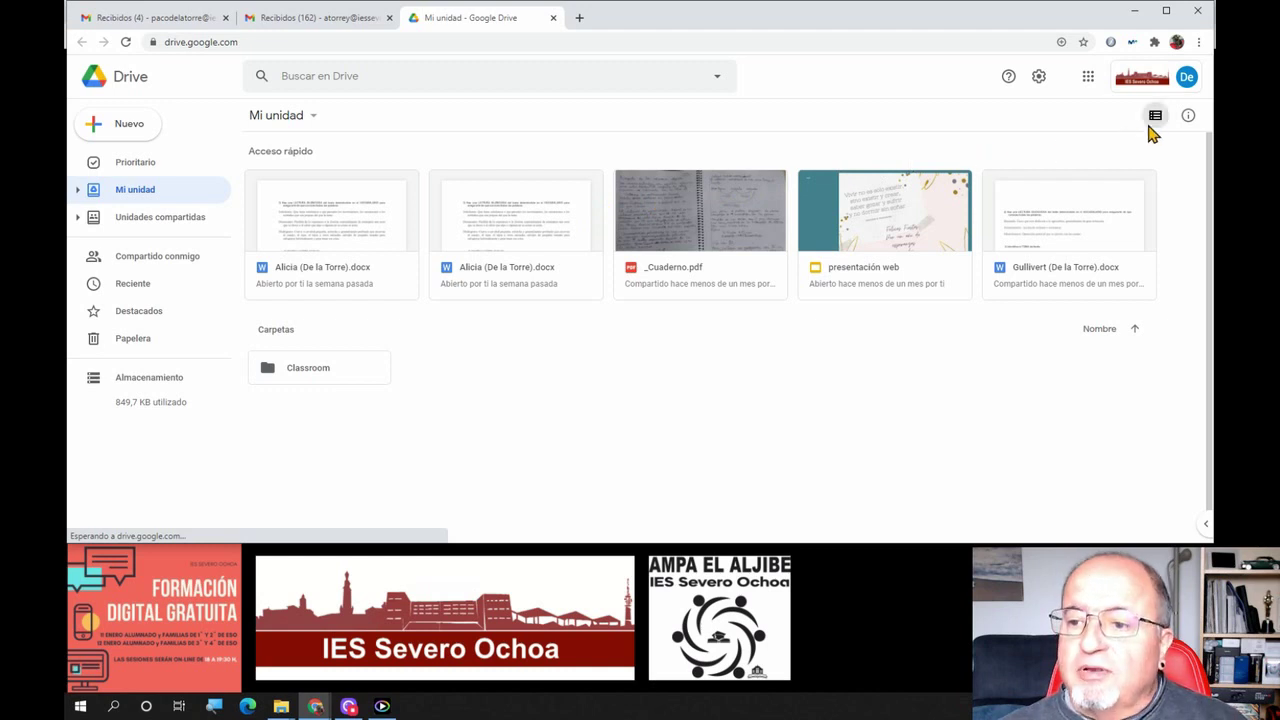
Toggle My Drive between tiles and detailed list, ending in list view
click(1155, 118)
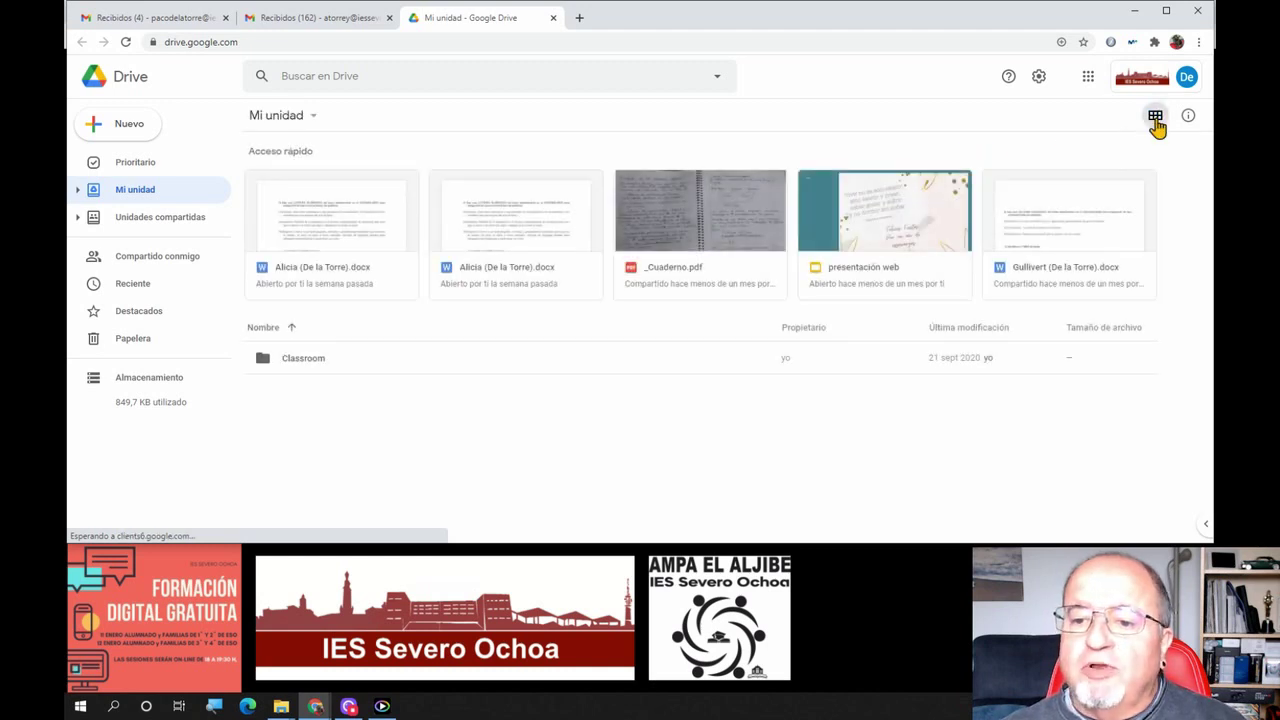
click(1155, 118)
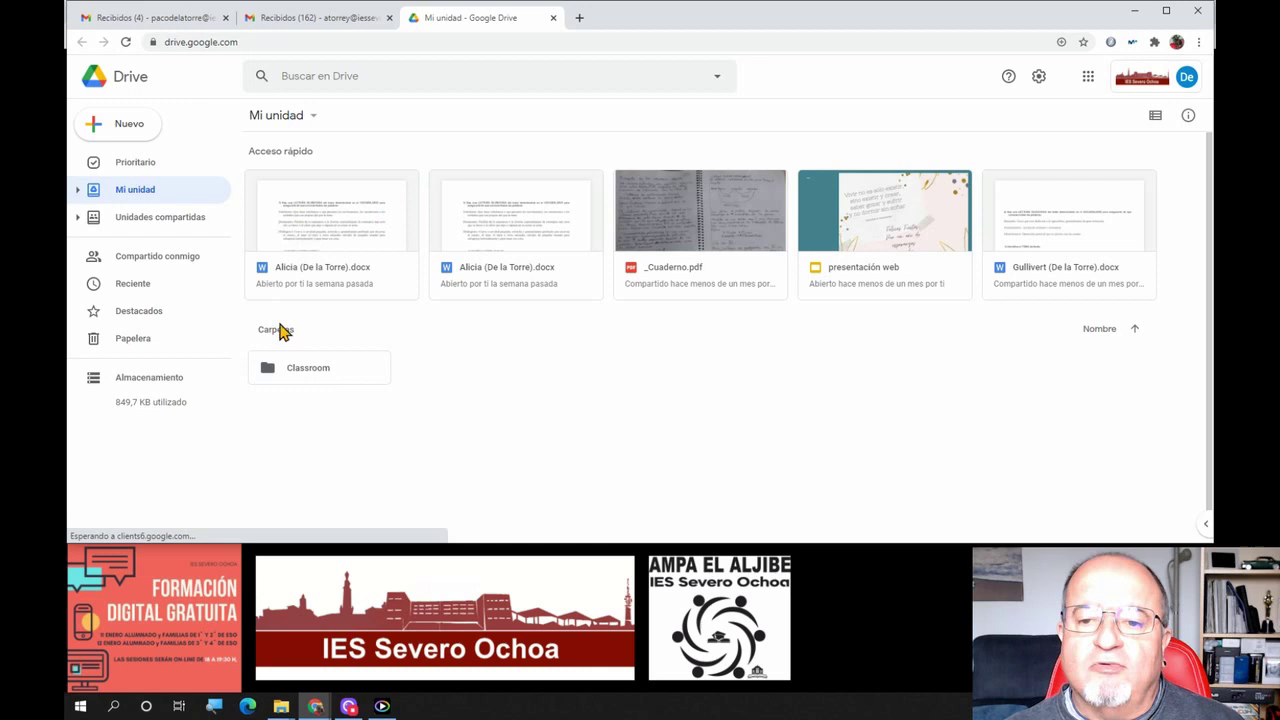
drag(354, 377, 328, 376)
click(1155, 116)
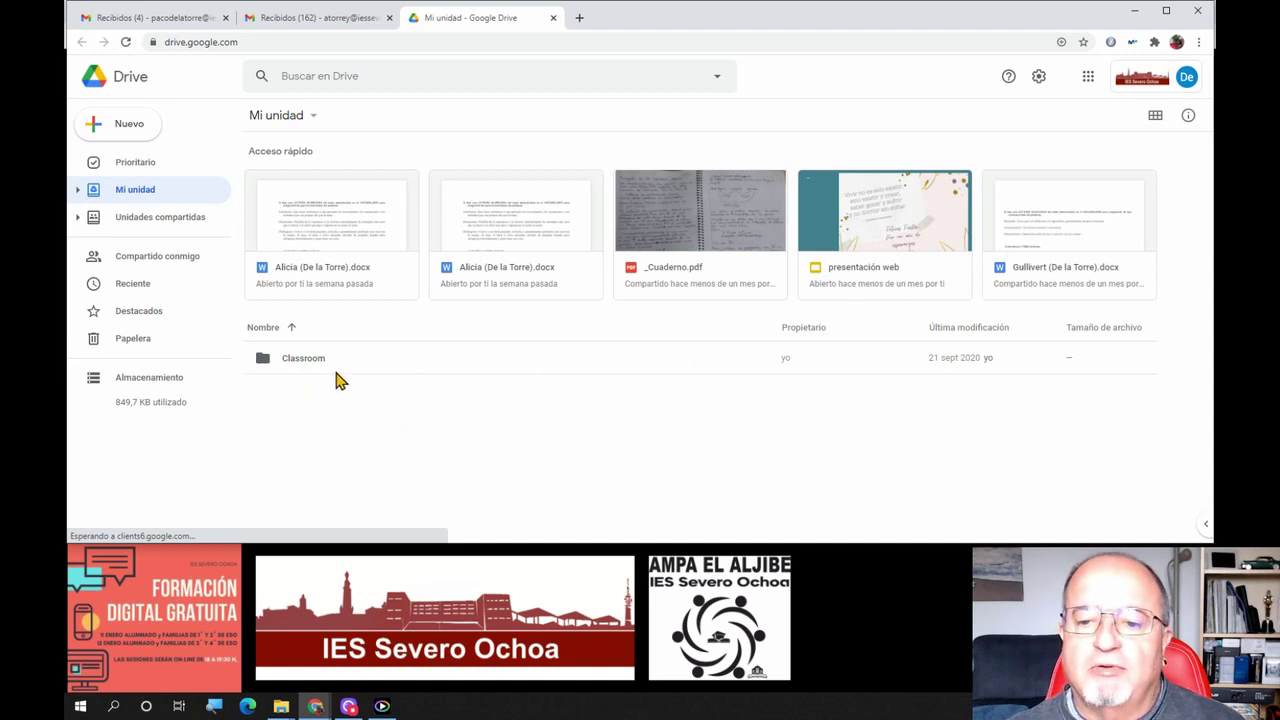
Open the Classroom folder, show its subfolders as tiles, and check its folder actions menu
double_click(303, 368)
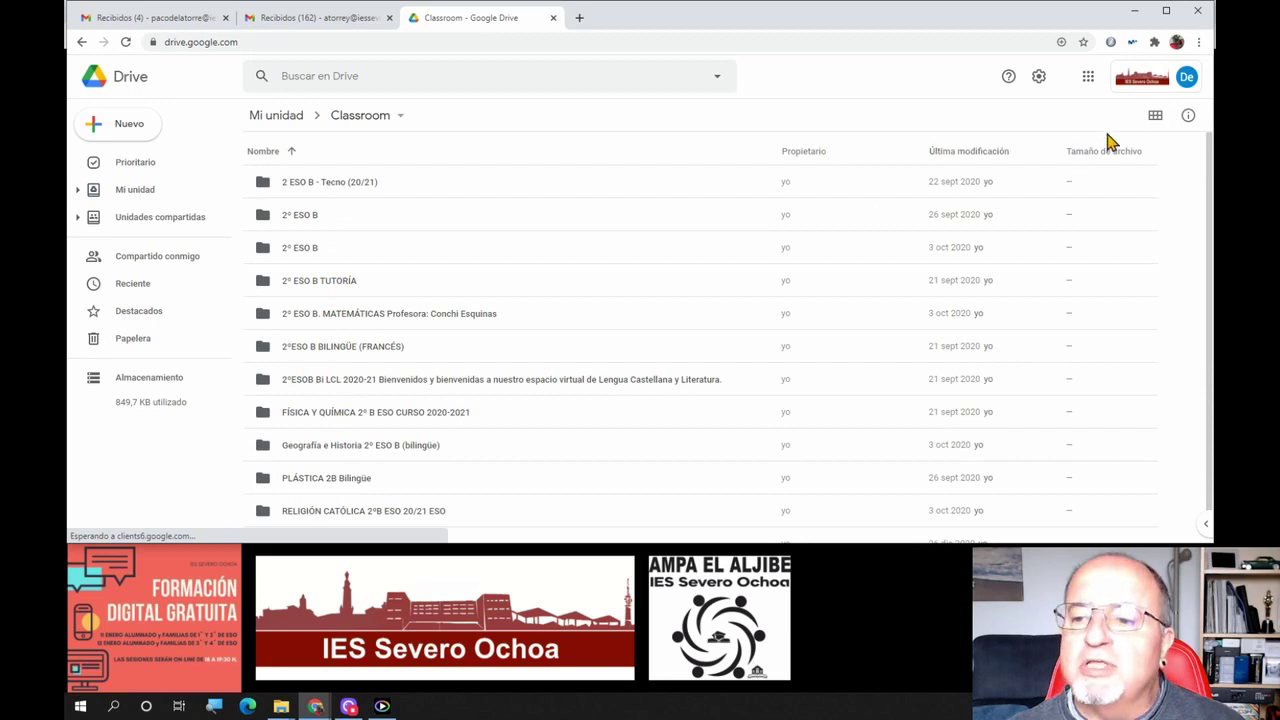
click(1155, 116)
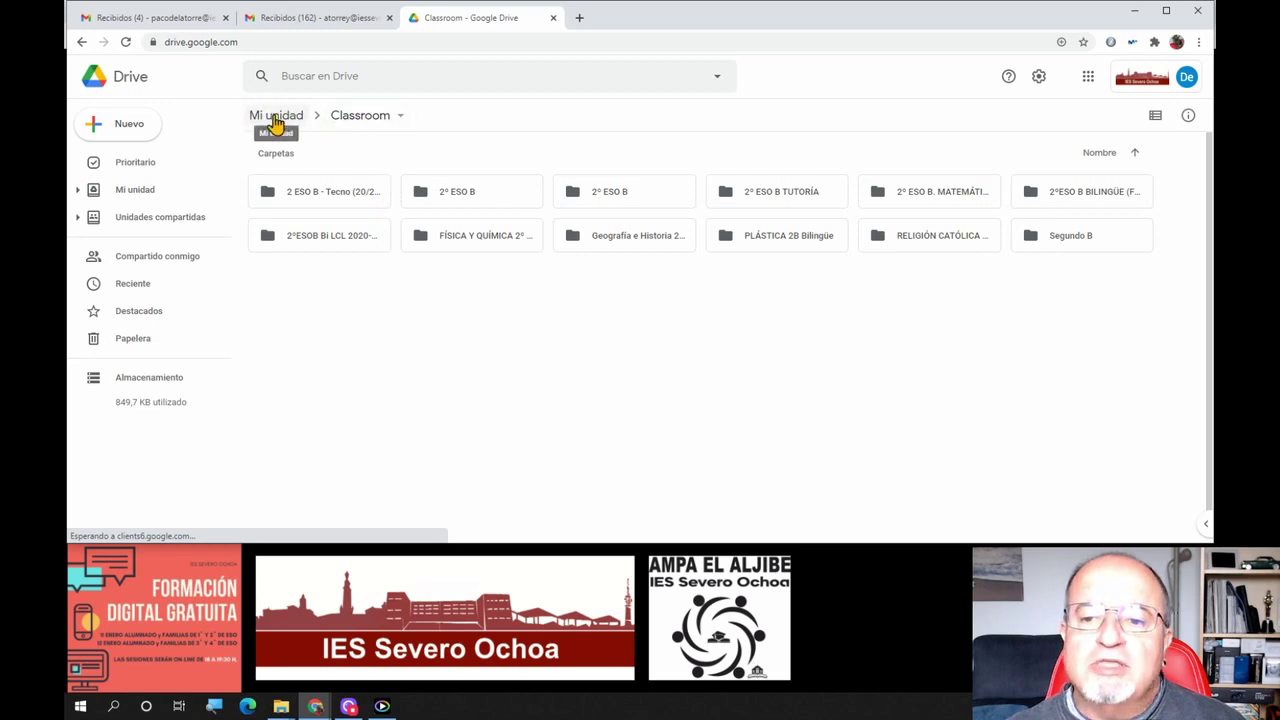
click(399, 118)
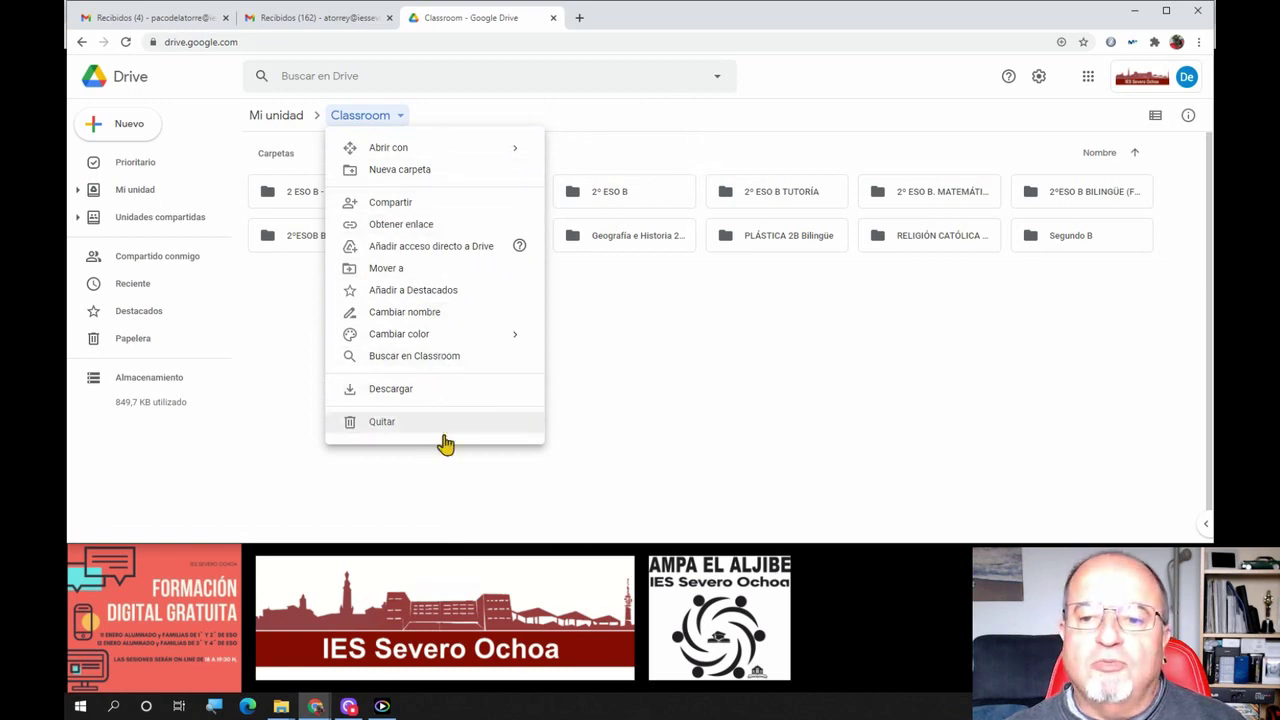
click(645, 397)
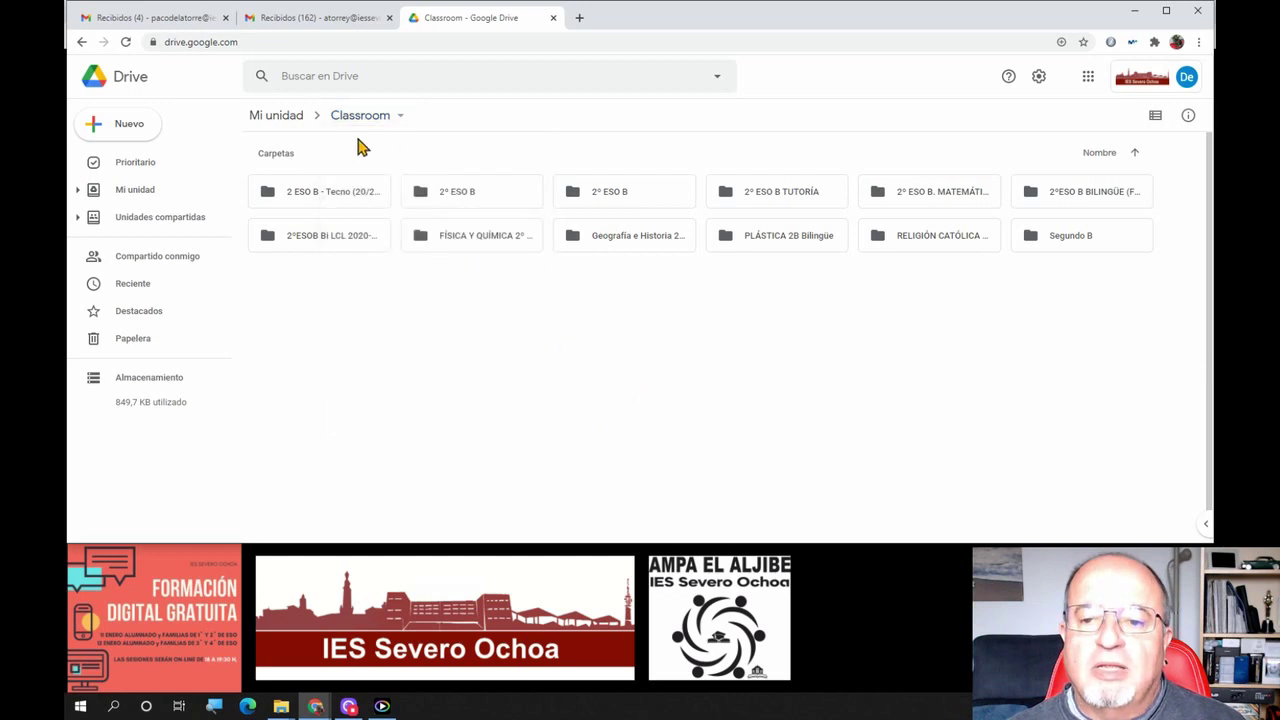
Open Prioritario and expand its hidden Espacios de trabajo section below the suggested files
click(140, 170)
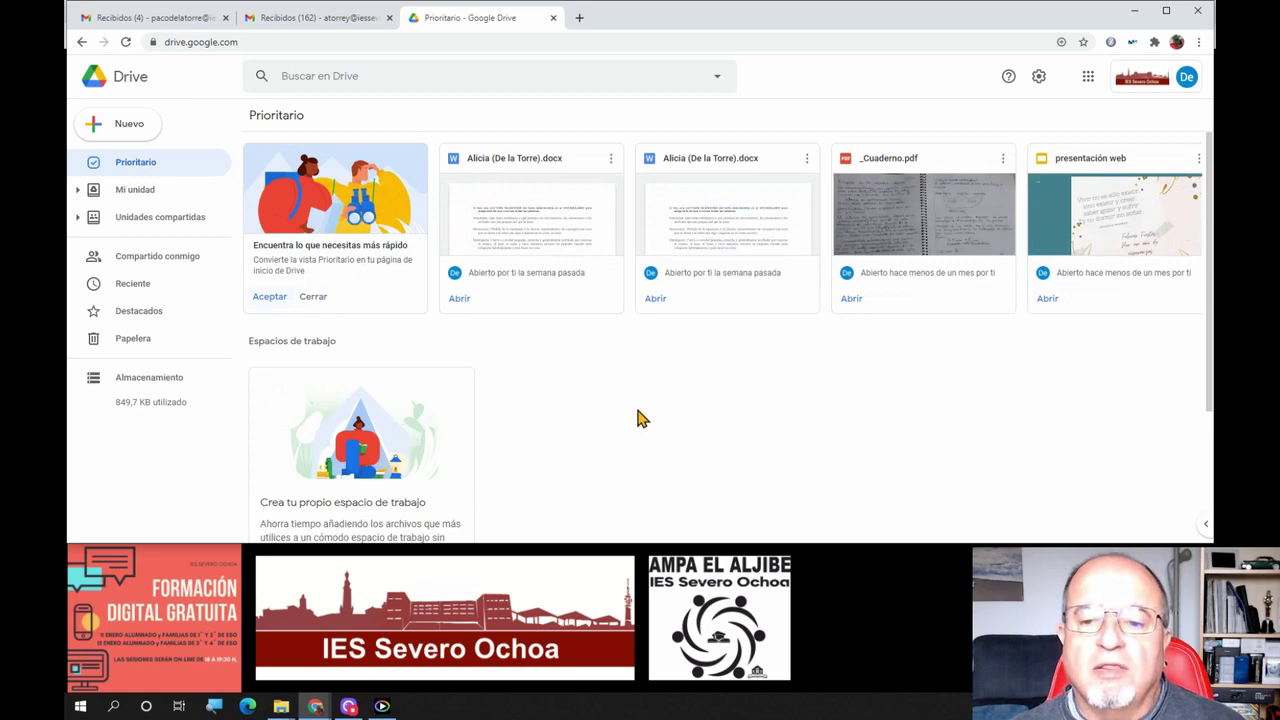
scroll(645, 390, down, 2)
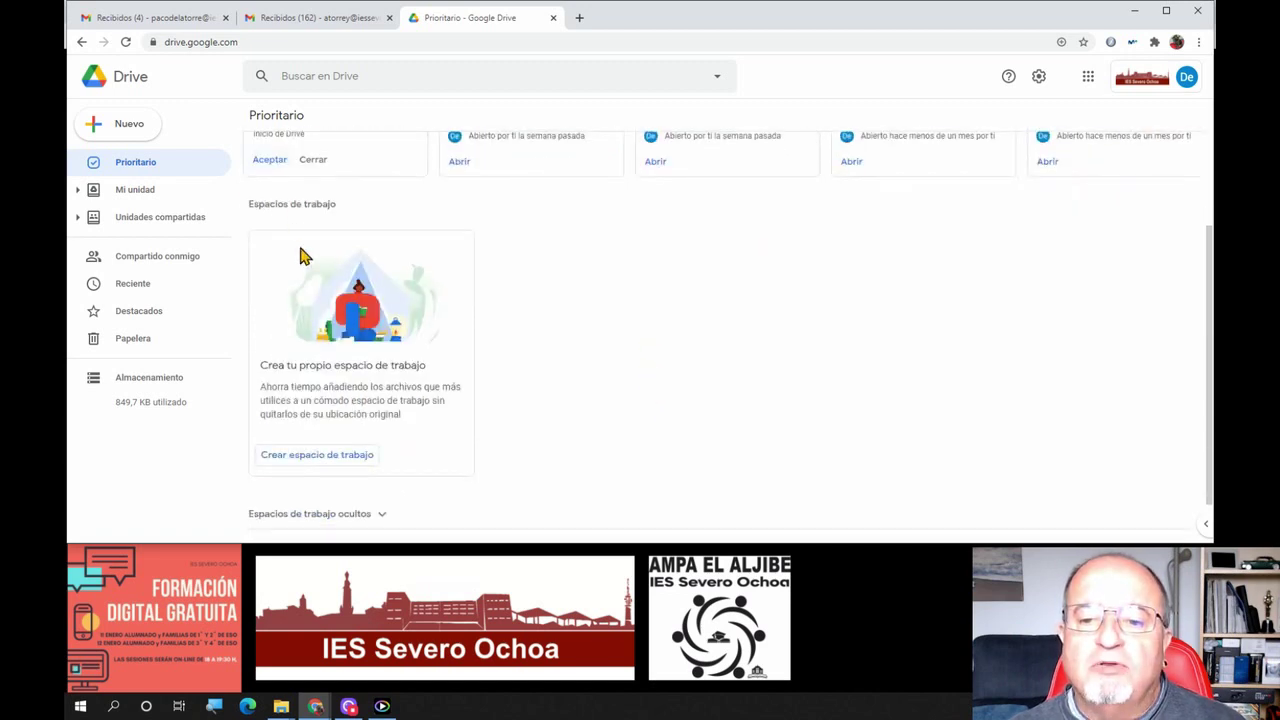
scroll(342, 345, down, 1)
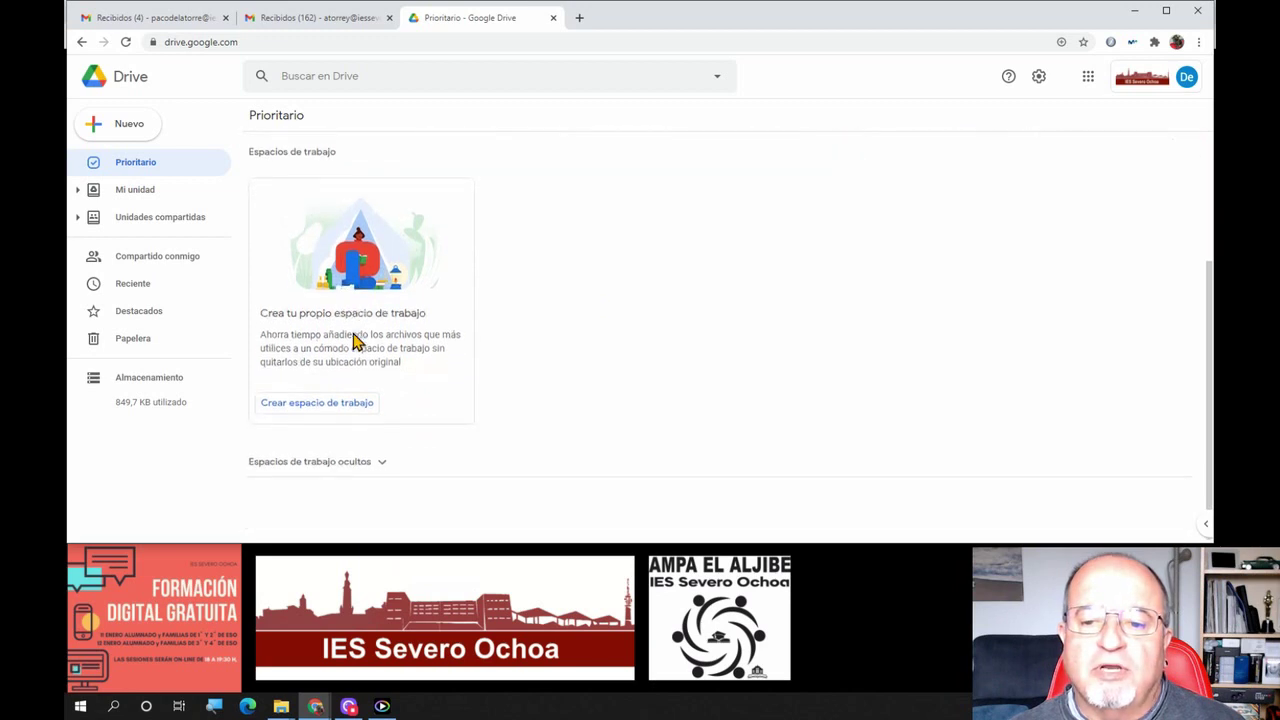
click(335, 462)
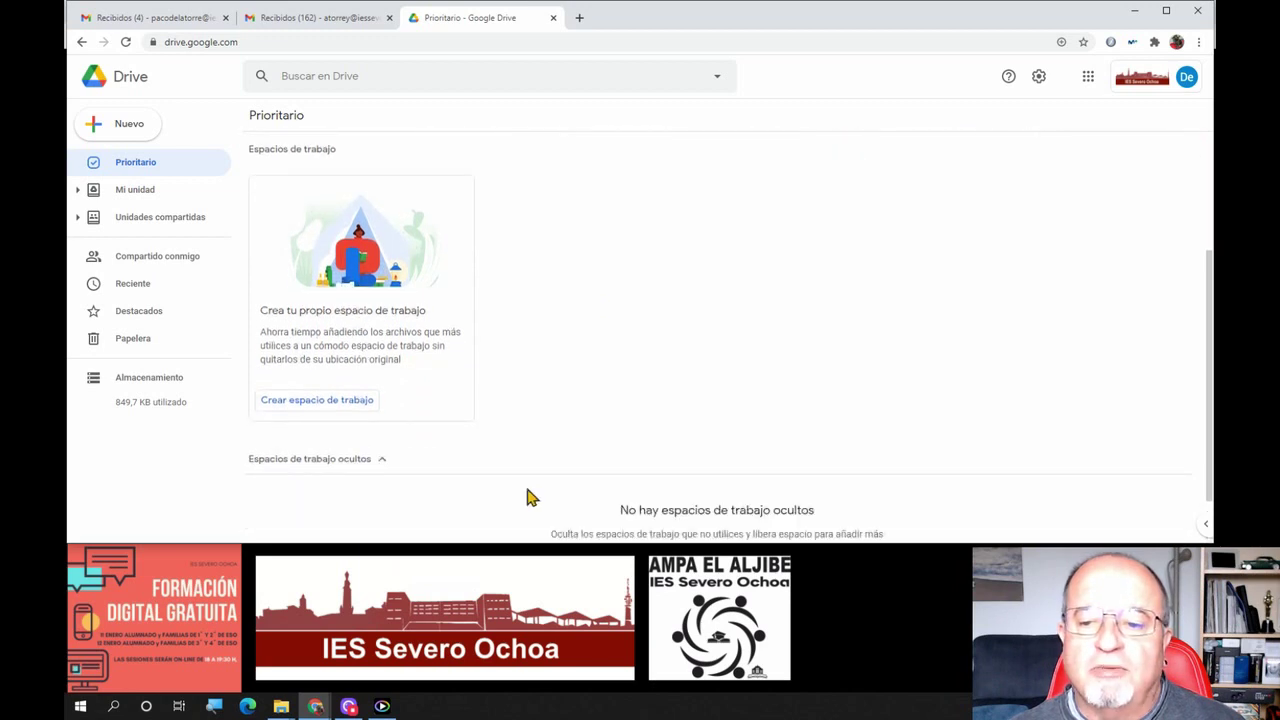
scroll(558, 348, up, 3)
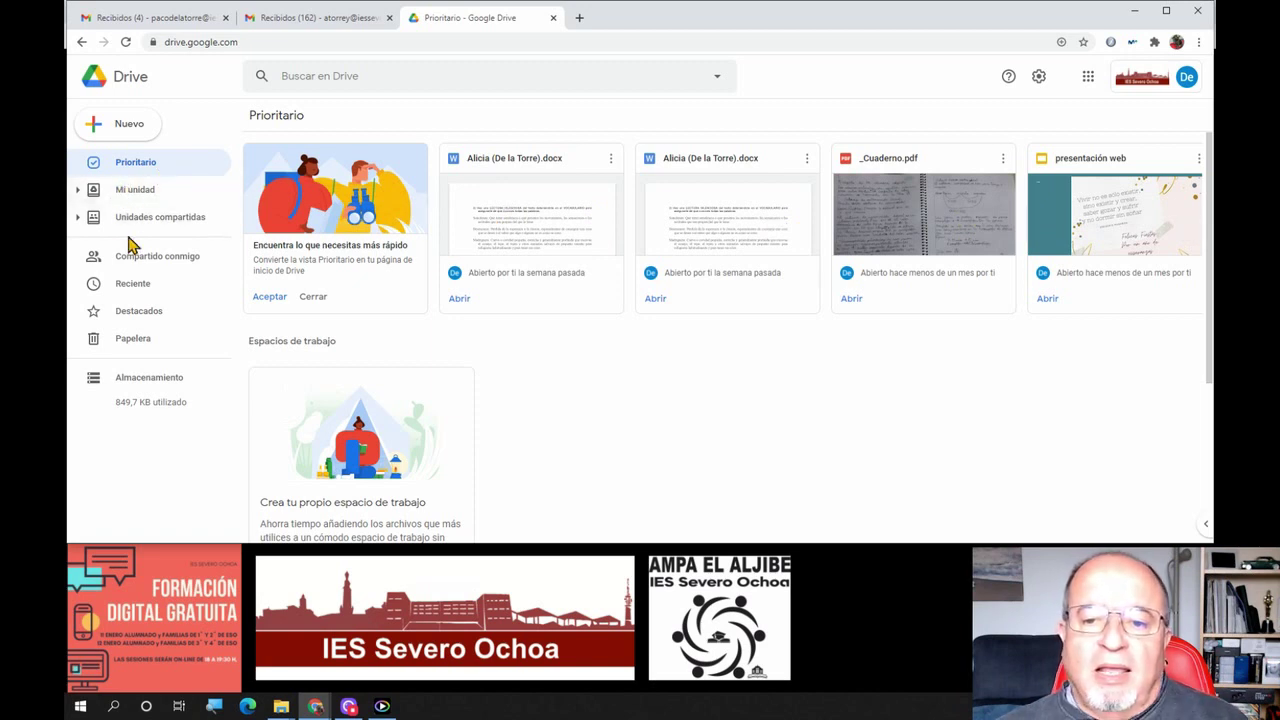
Open the 2ESOB Noticia Alumnado shared drive from Unidades compartidas, then collapse the list
click(139, 224)
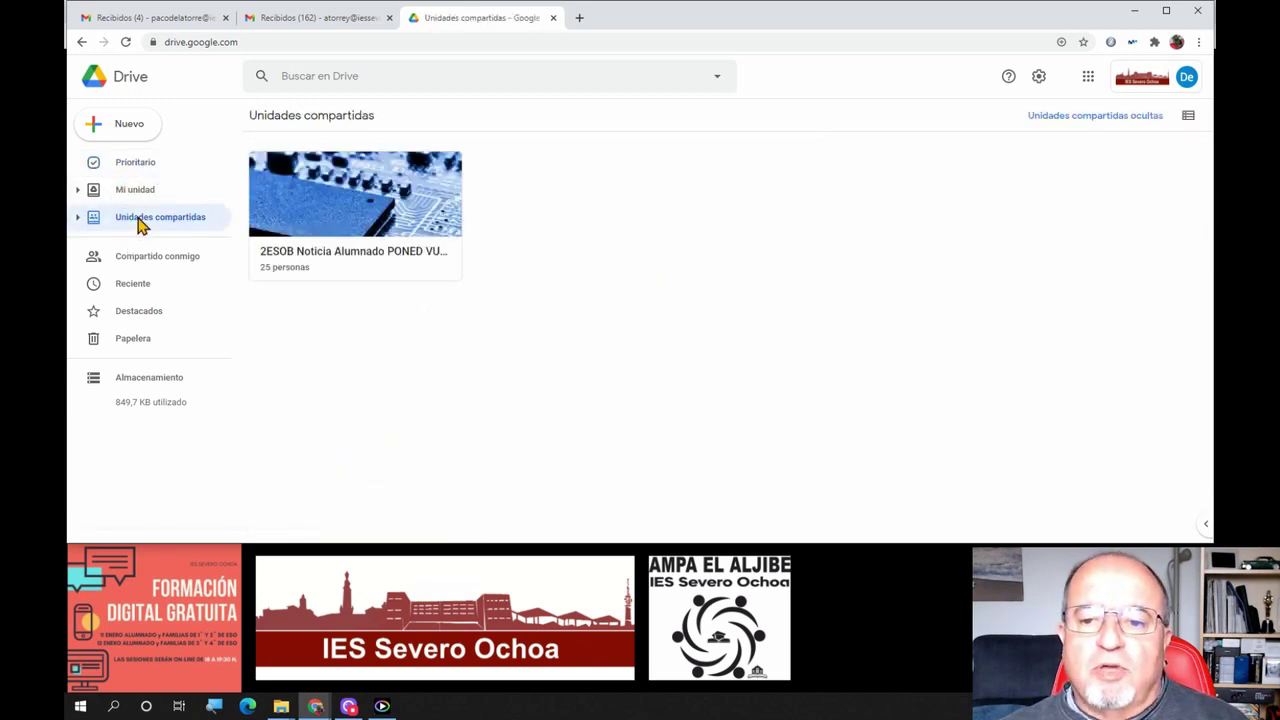
click(78, 217)
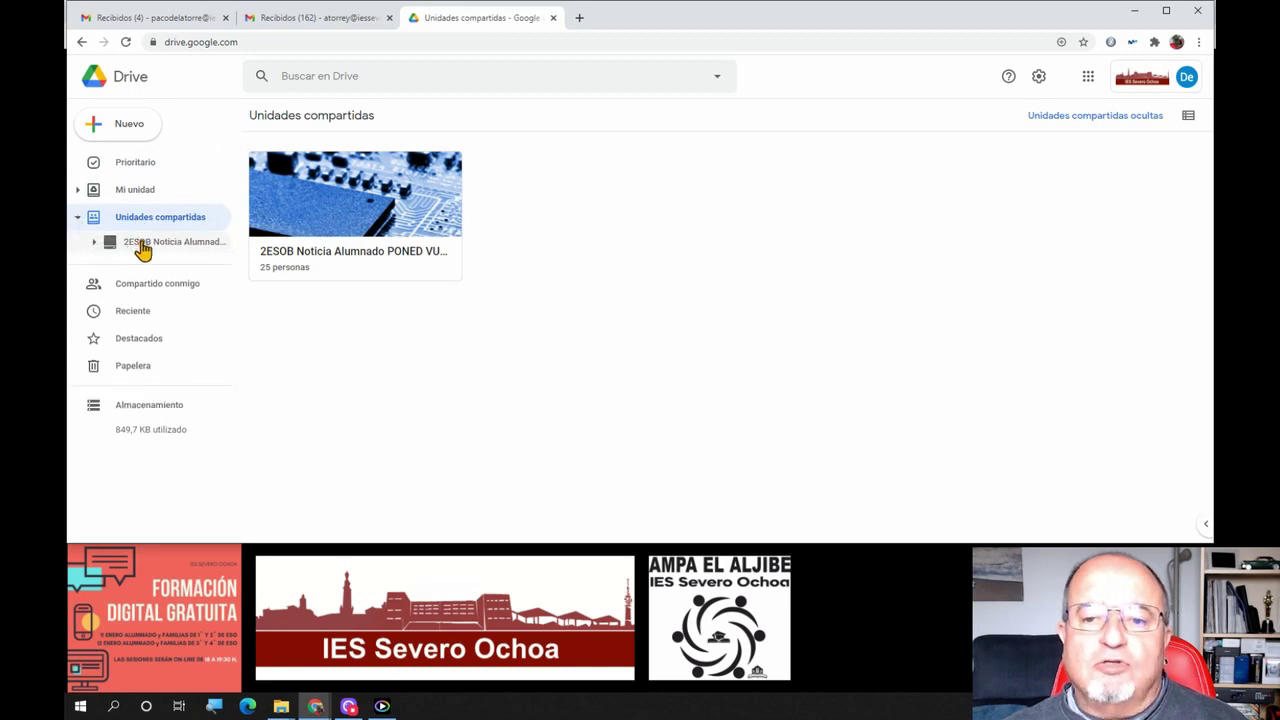
click(130, 254)
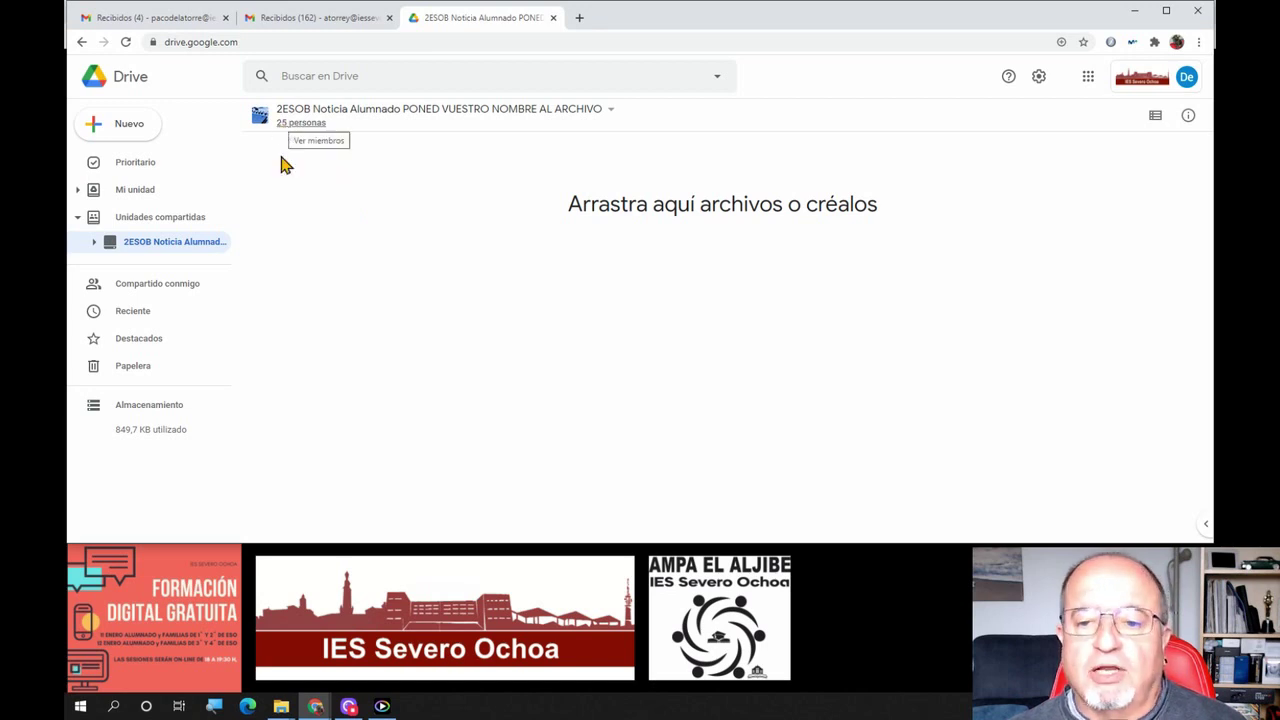
click(79, 219)
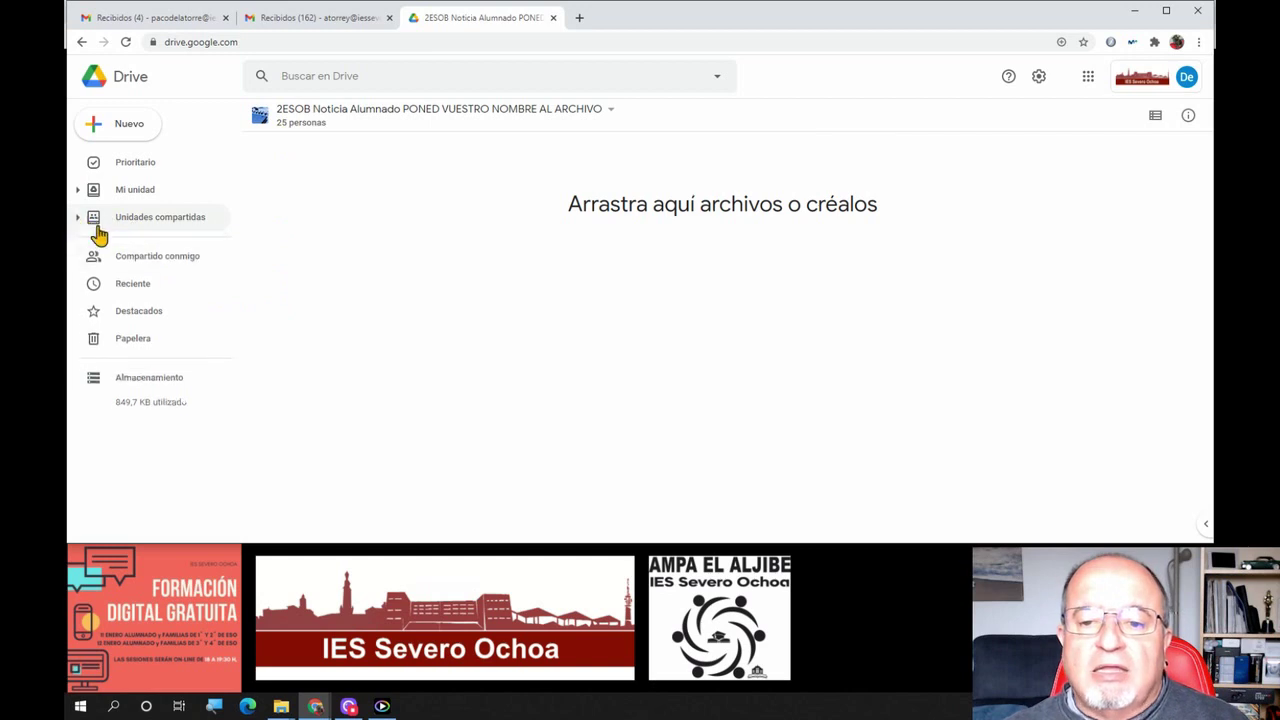
Browse the Compartido conmigo files, then switch to the Reciente view
click(157, 262)
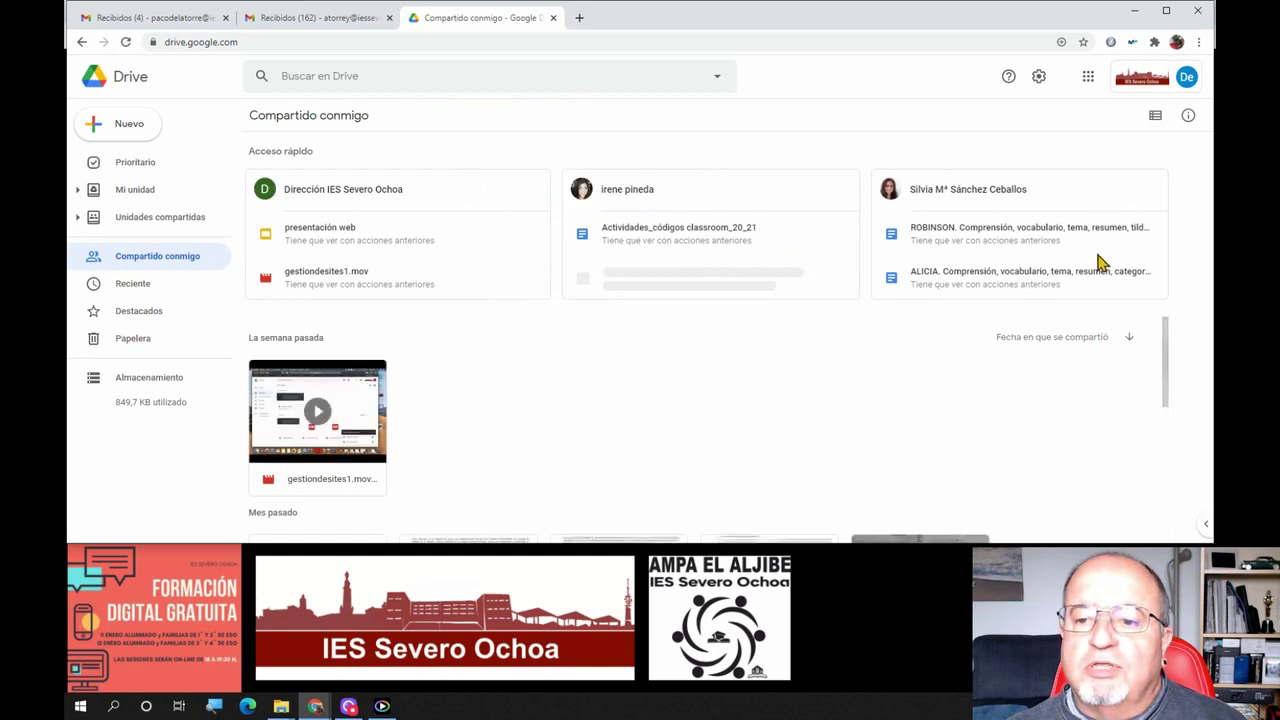
scroll(568, 400, down, 4)
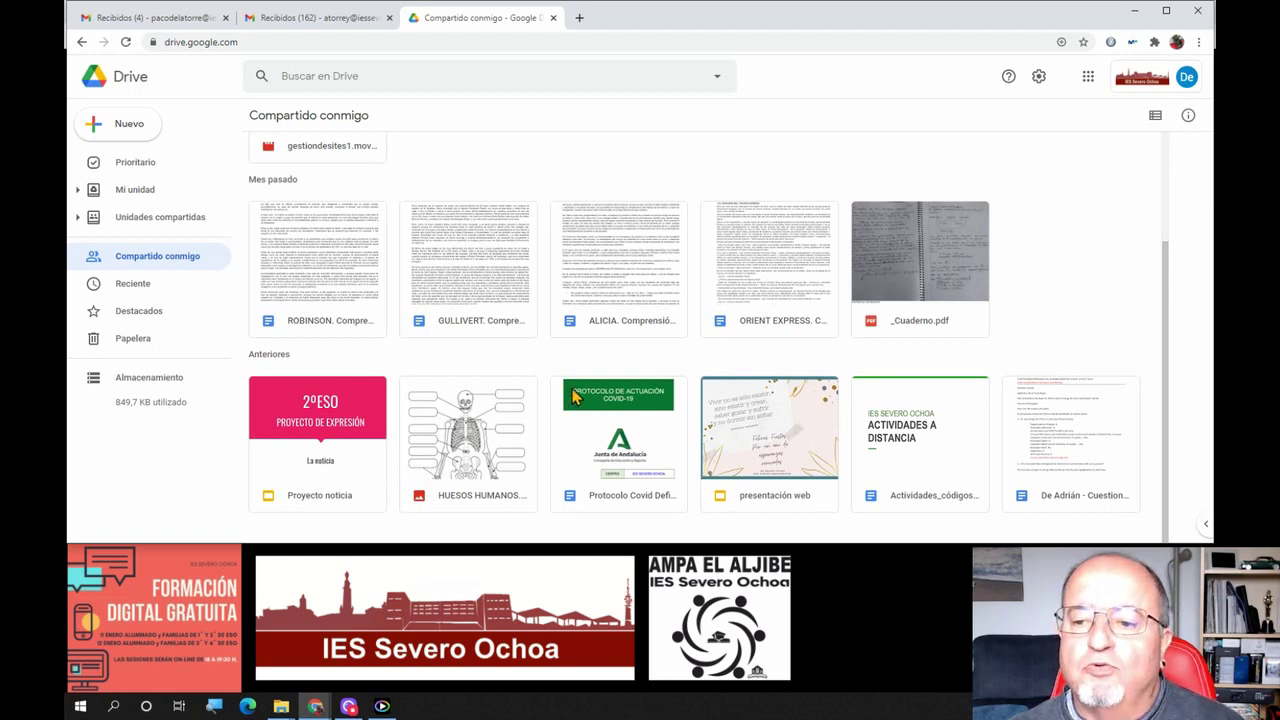
scroll(888, 338, up, 4)
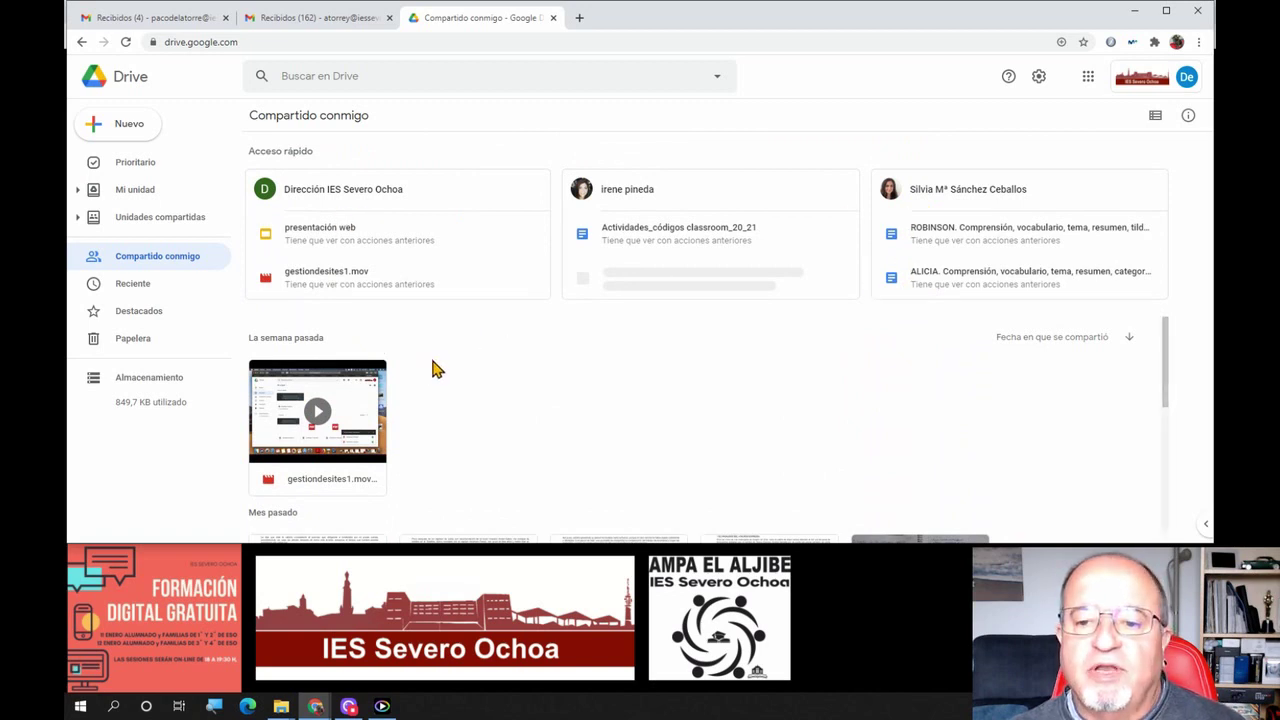
scroll(551, 391, down, 4)
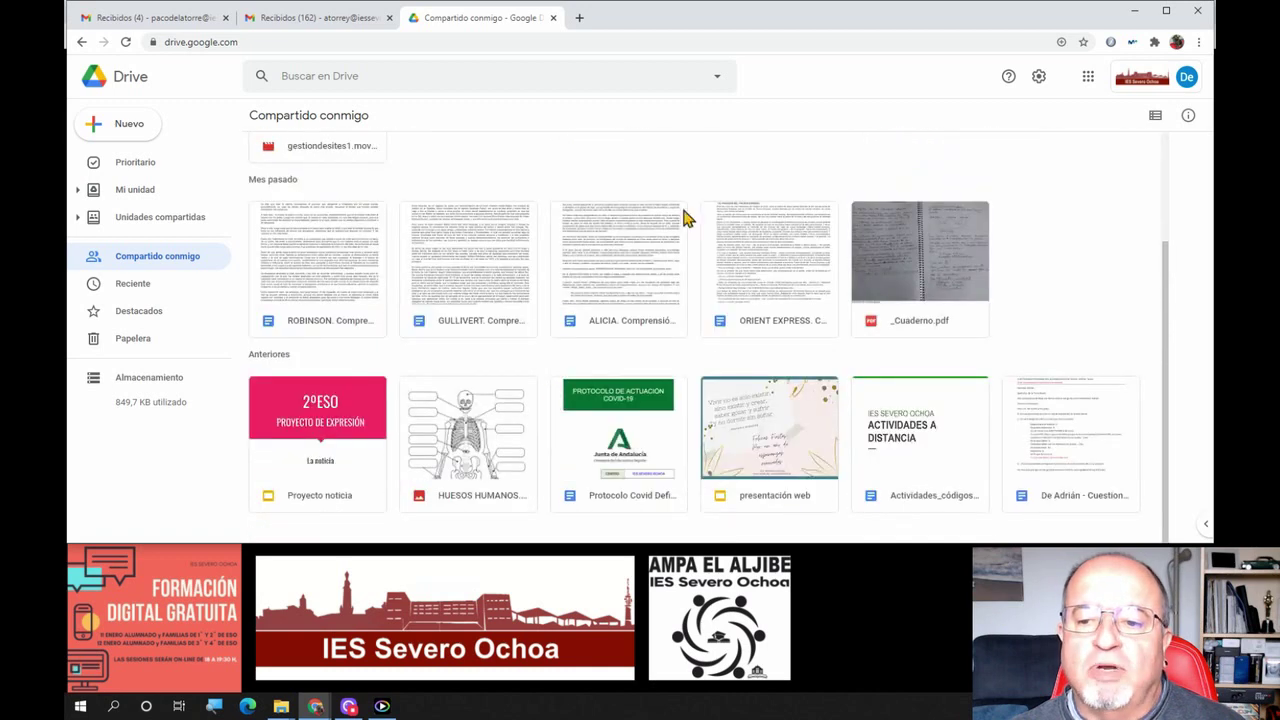
scroll(571, 343, up, 5)
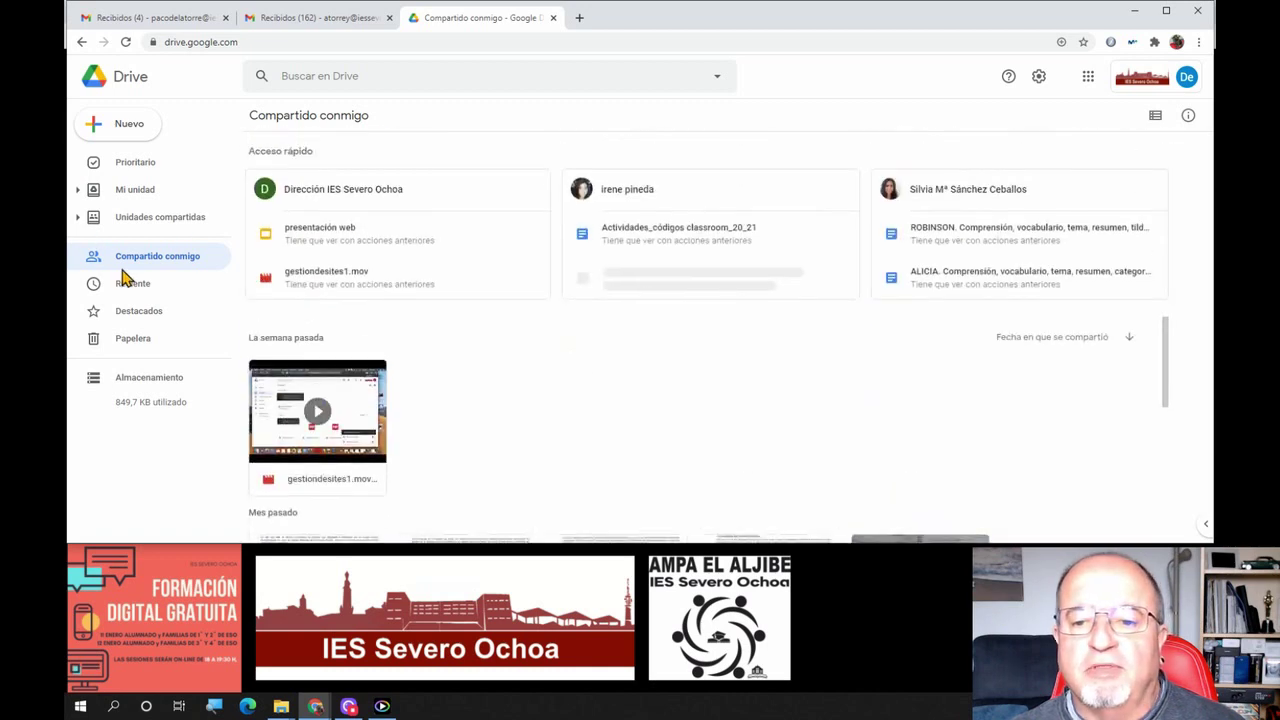
click(117, 290)
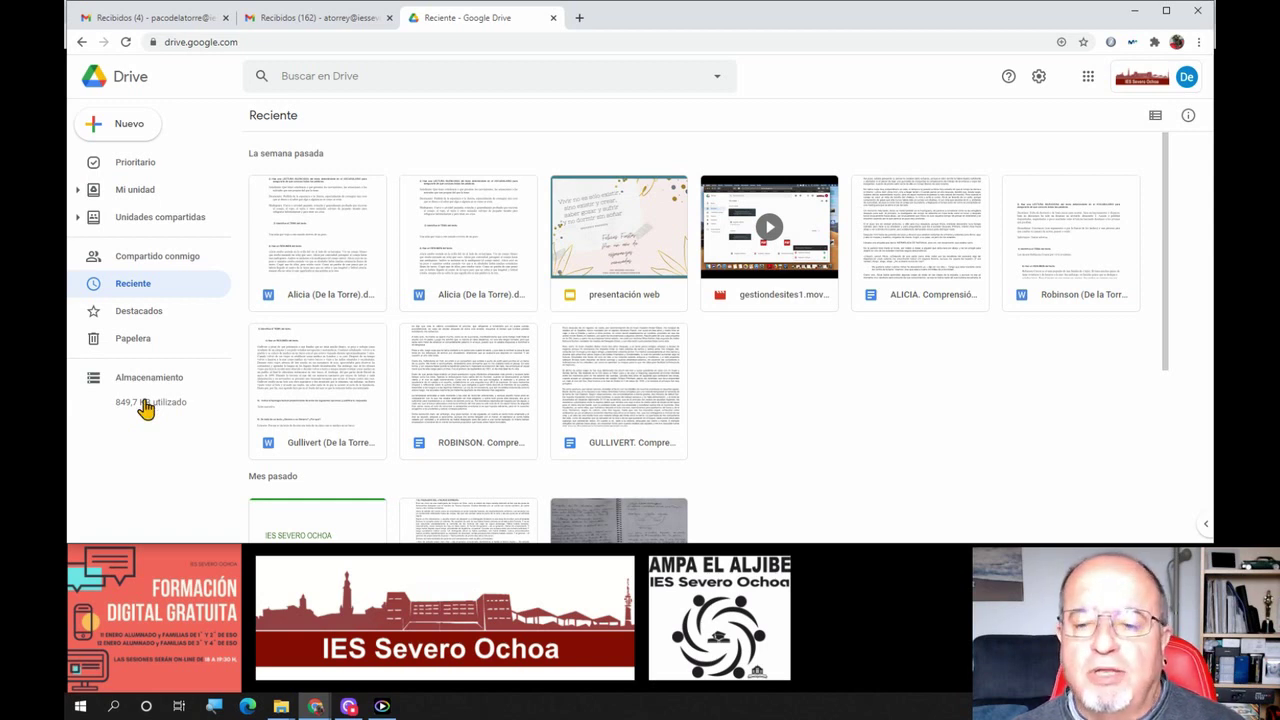
Return to Mi unidad, minimize Chrome, and advance the slideshow to Menú principal
click(1152, 88)
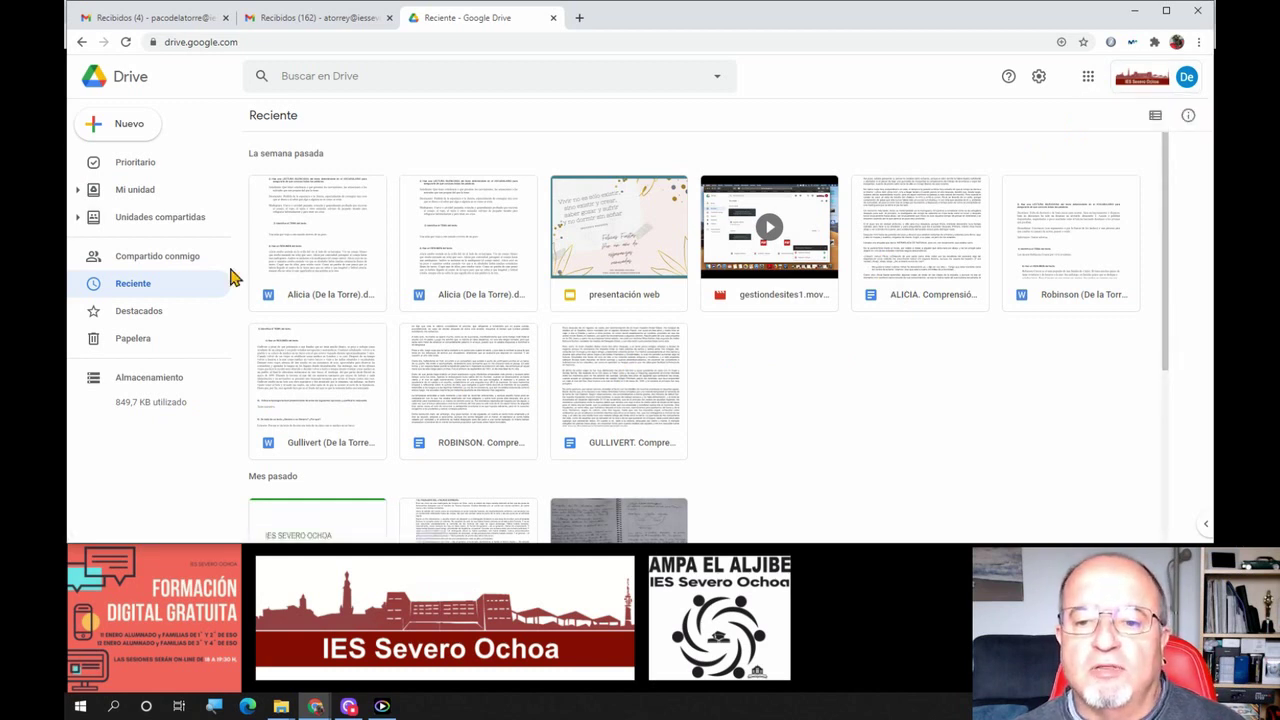
click(113, 190)
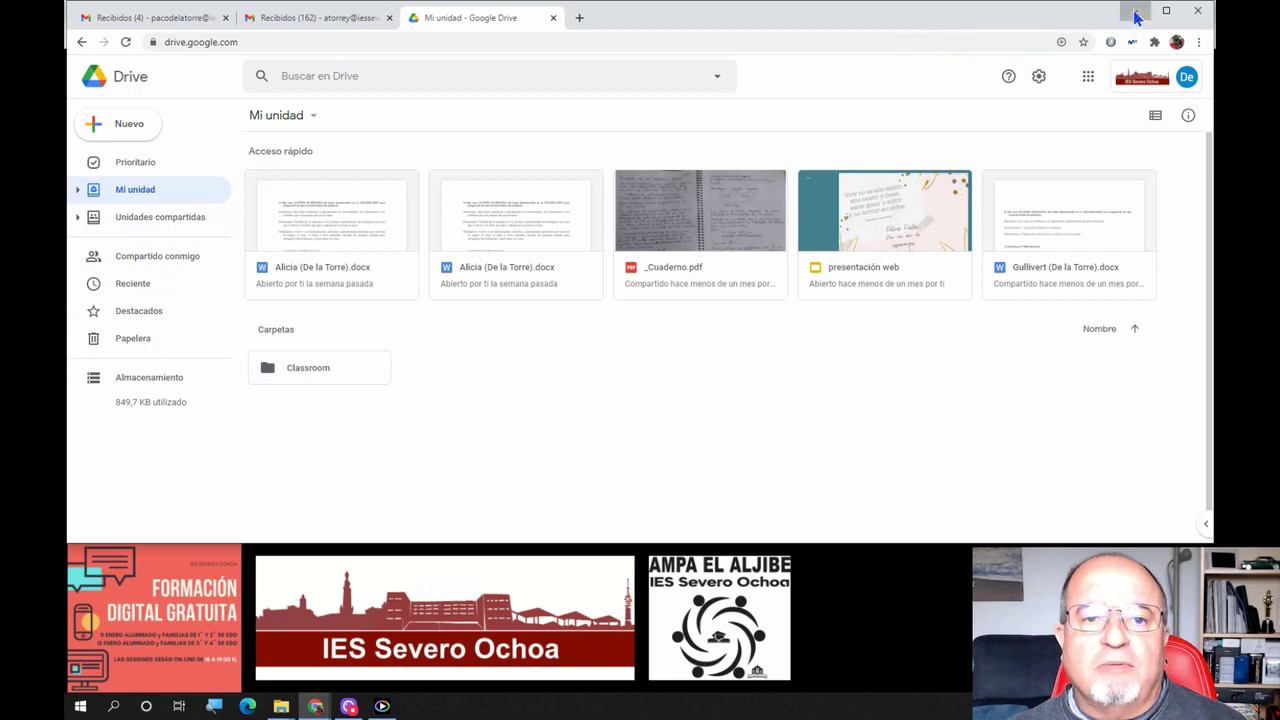
click(1134, 10)
click(906, 369)
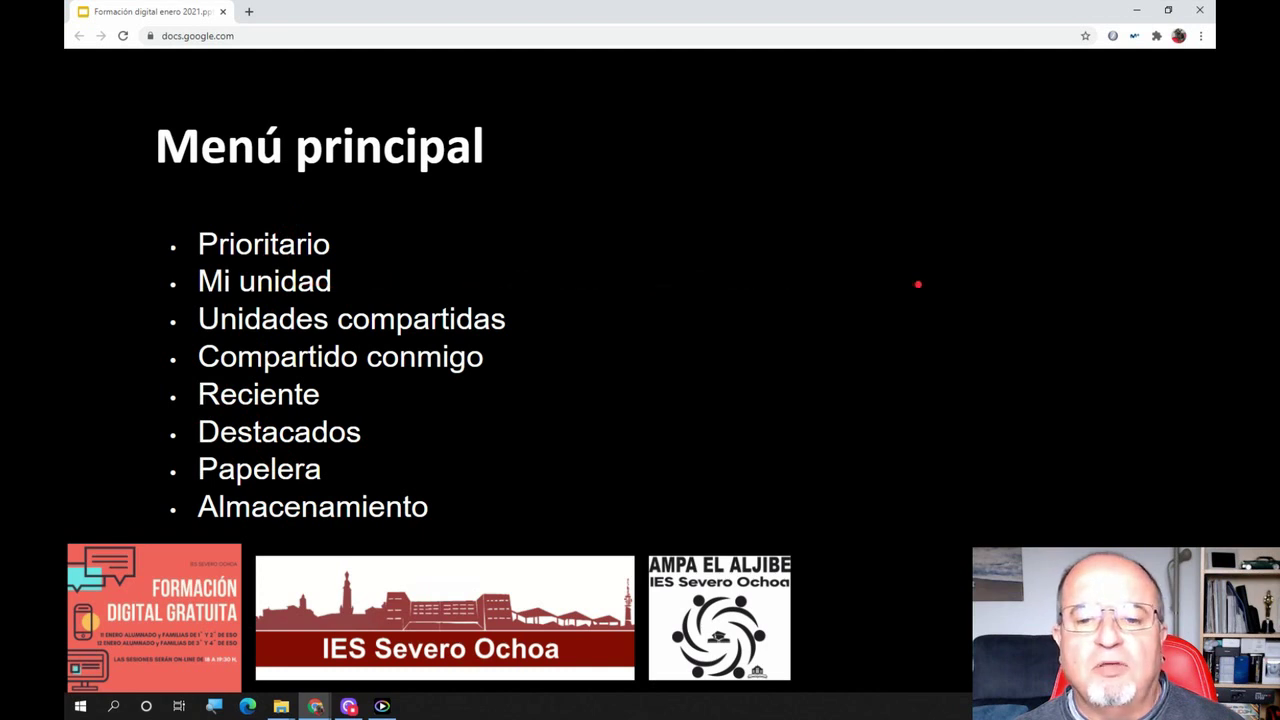
Advance the deck to the Mi unidad slide and bring the Mi unidad Drive window forward
click(918, 285)
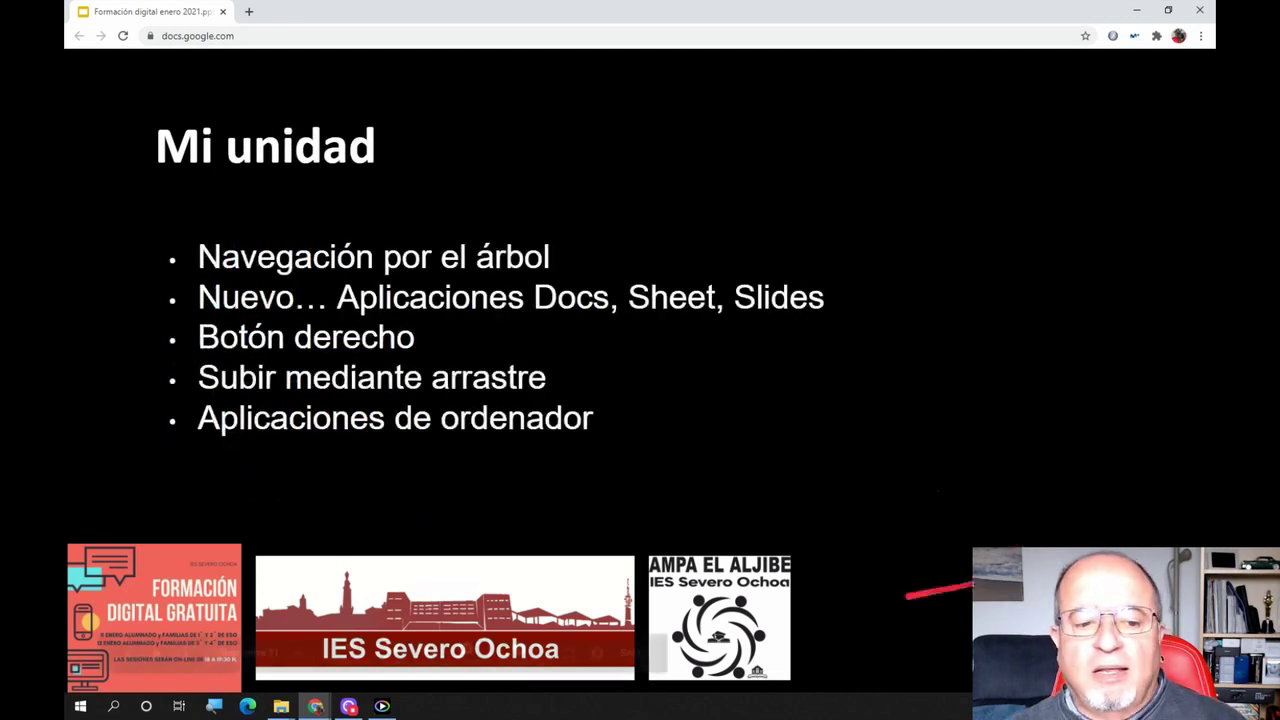
mouse_move(340, 680)
mouse_move(315, 706)
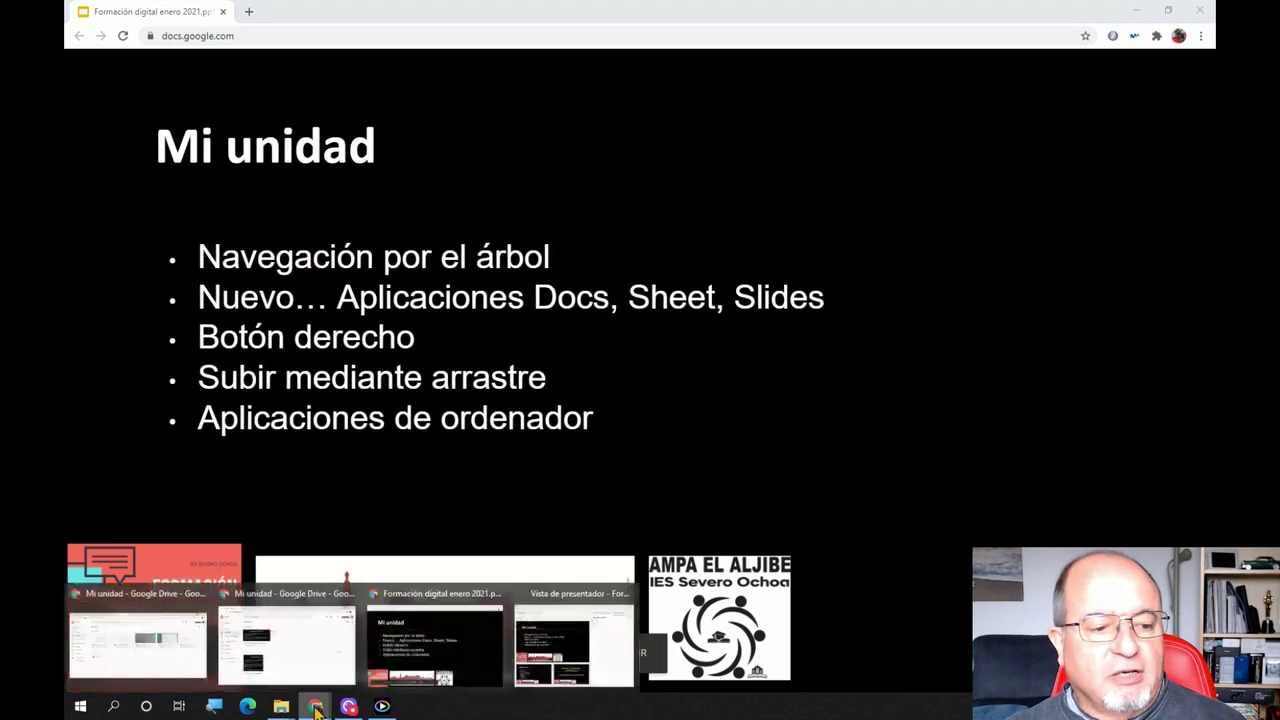
click(154, 640)
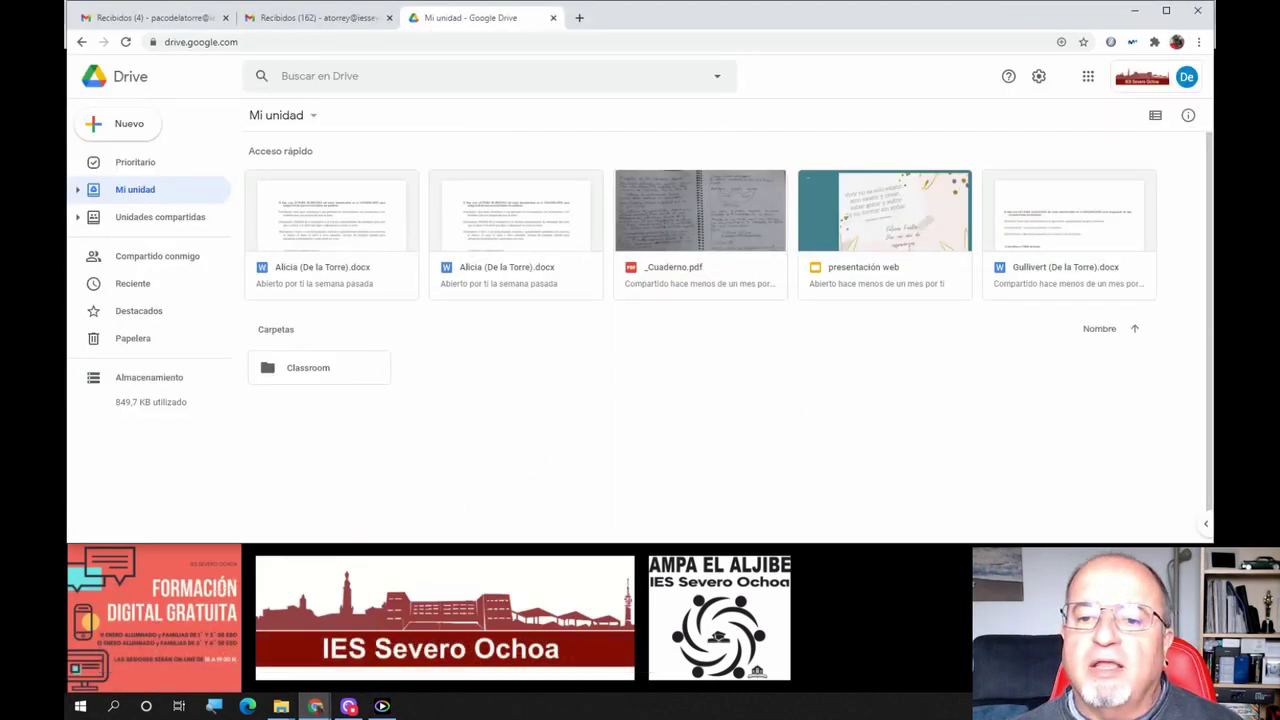
Browse the Mi unidad create-new menu and its Más and app submenus, then close it
key(alt+Tab)
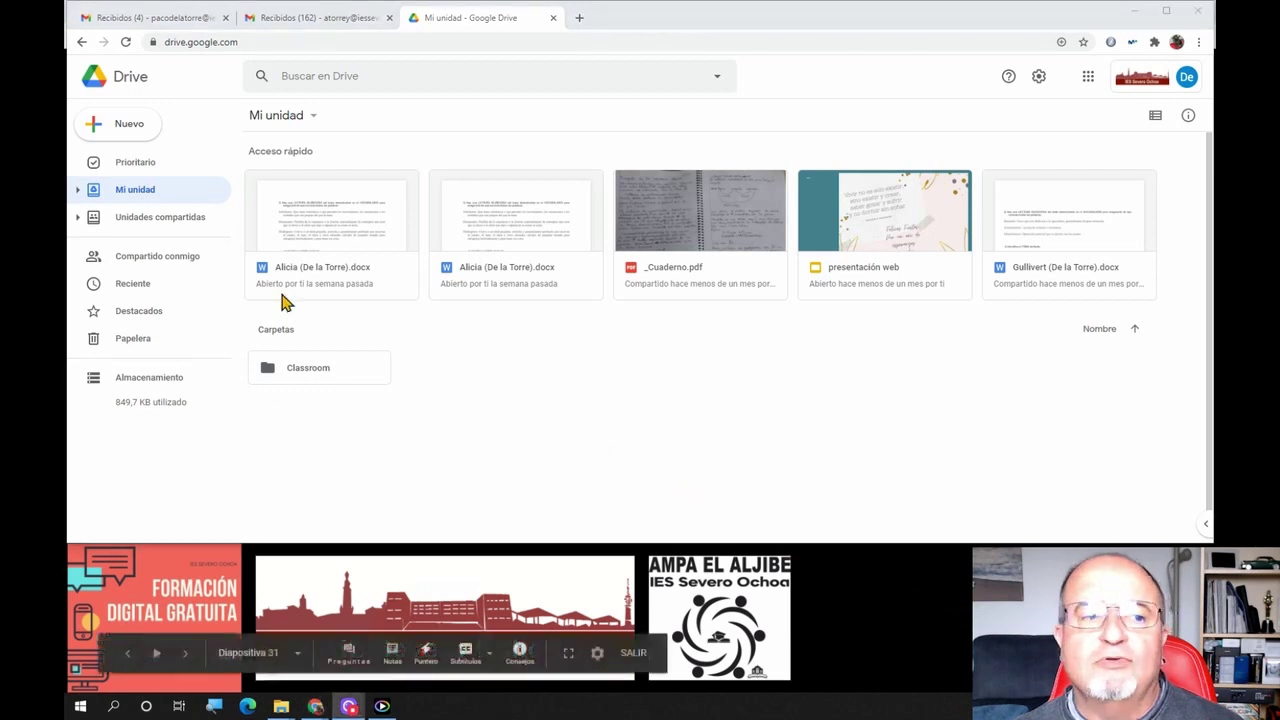
click(314, 120)
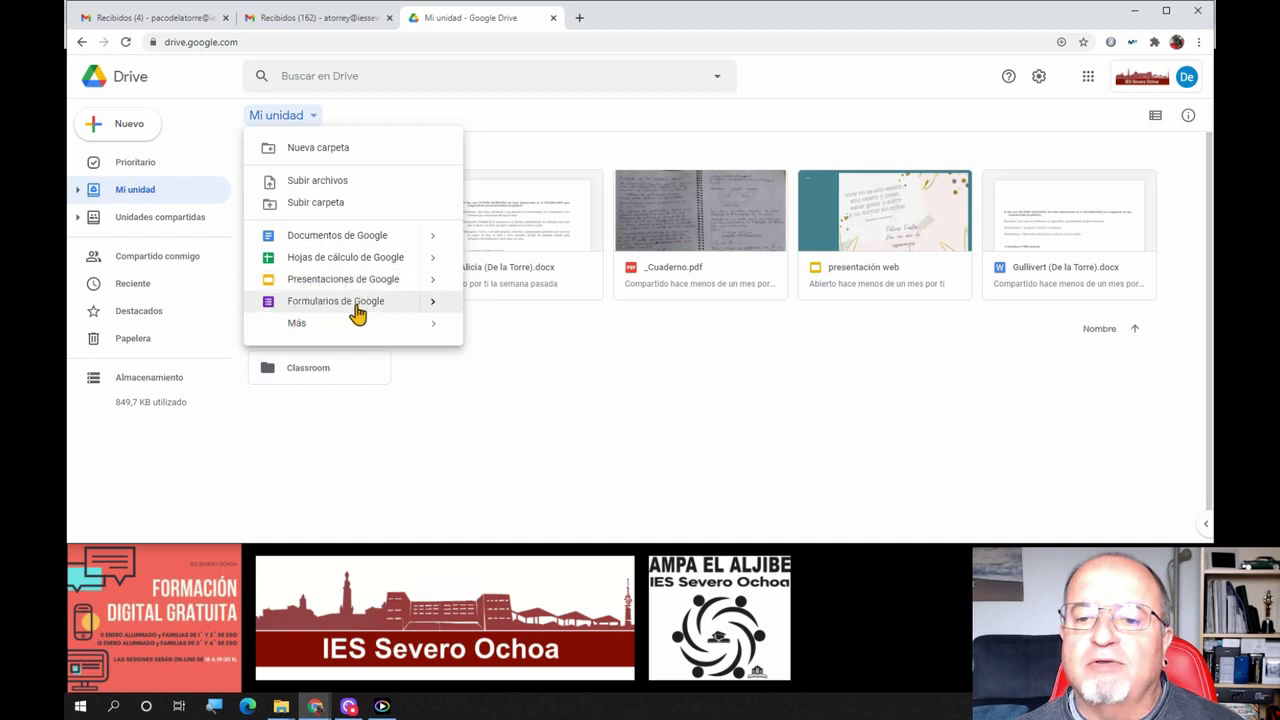
mouse_move(292, 326)
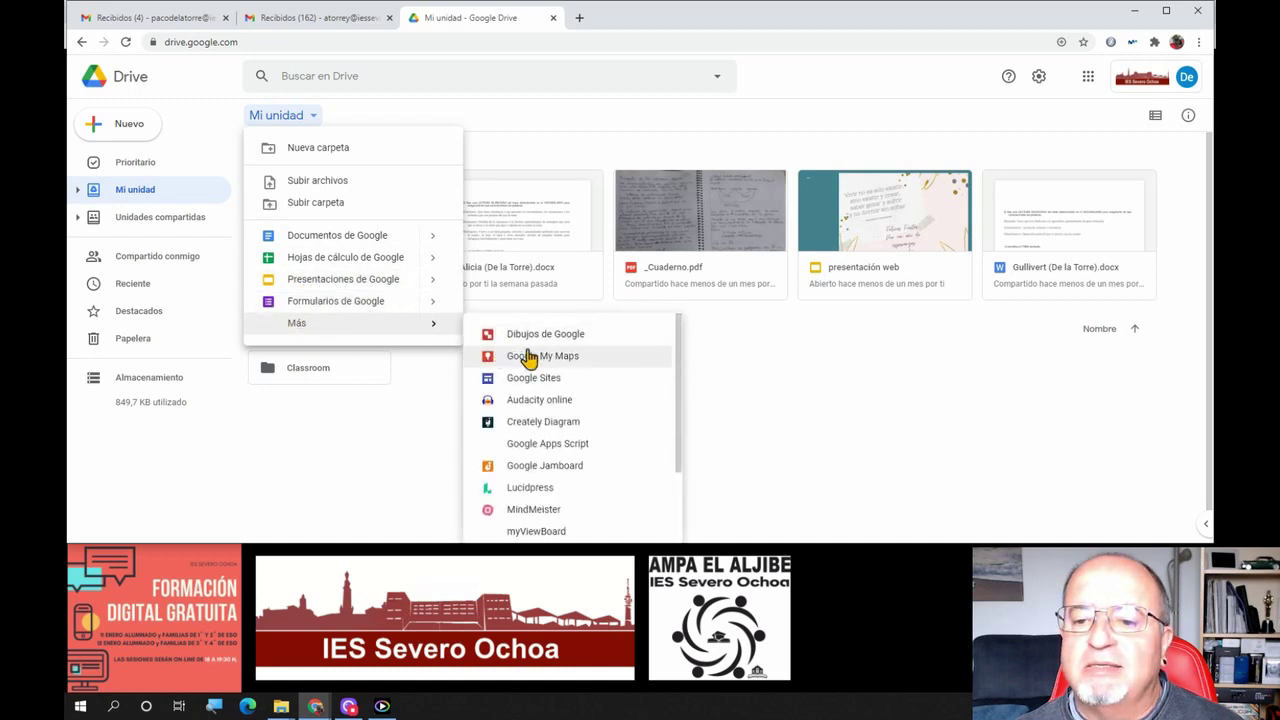
scroll(517, 530, down, 3)
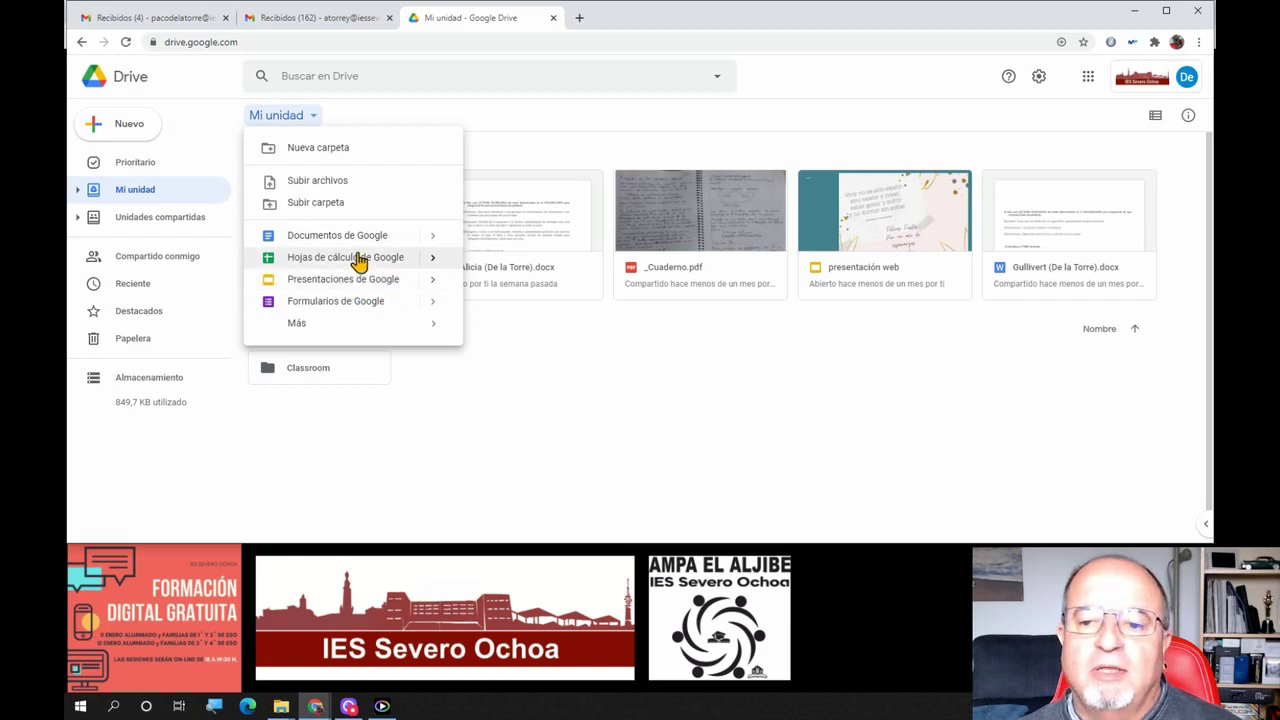
mouse_move(429, 246)
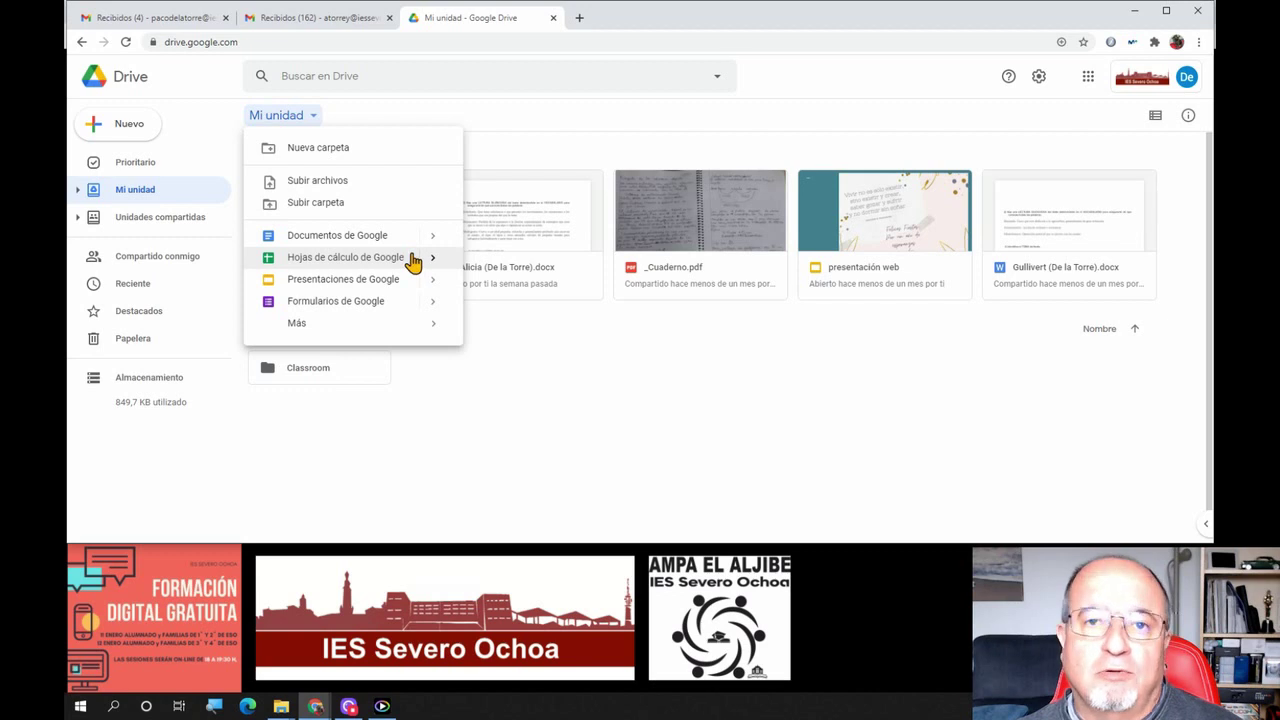
mouse_move(423, 287)
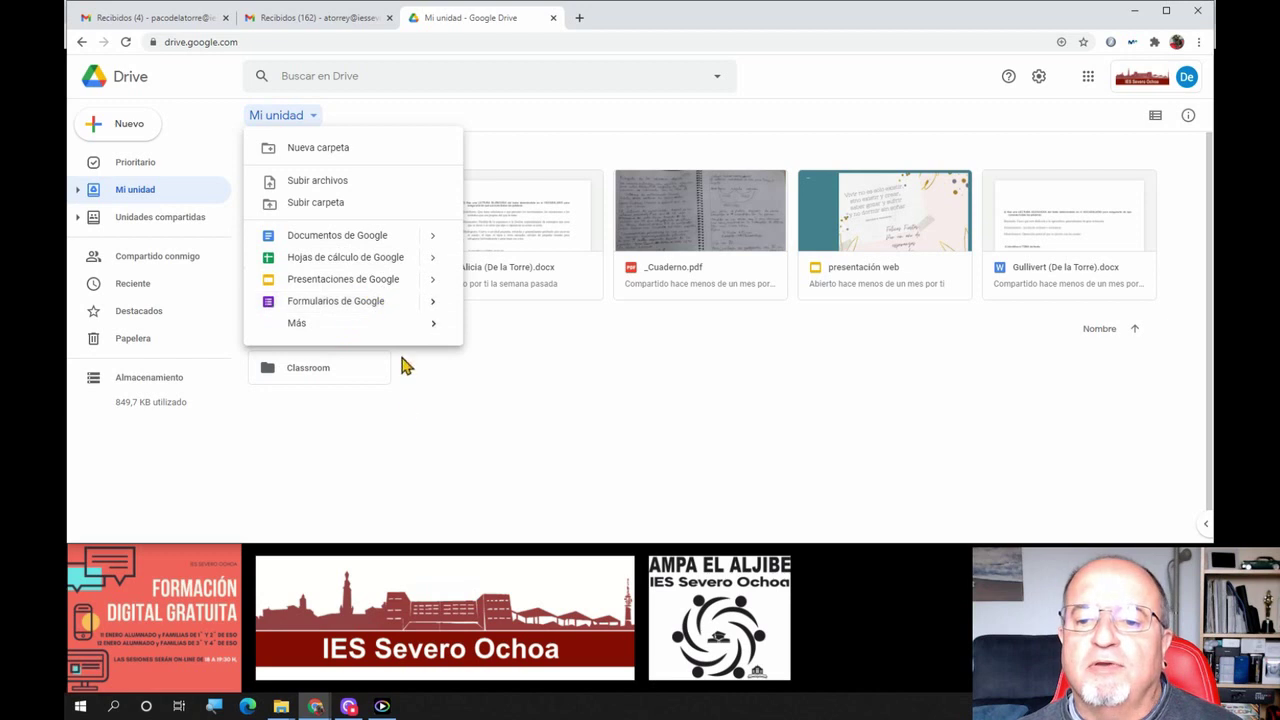
click(645, 421)
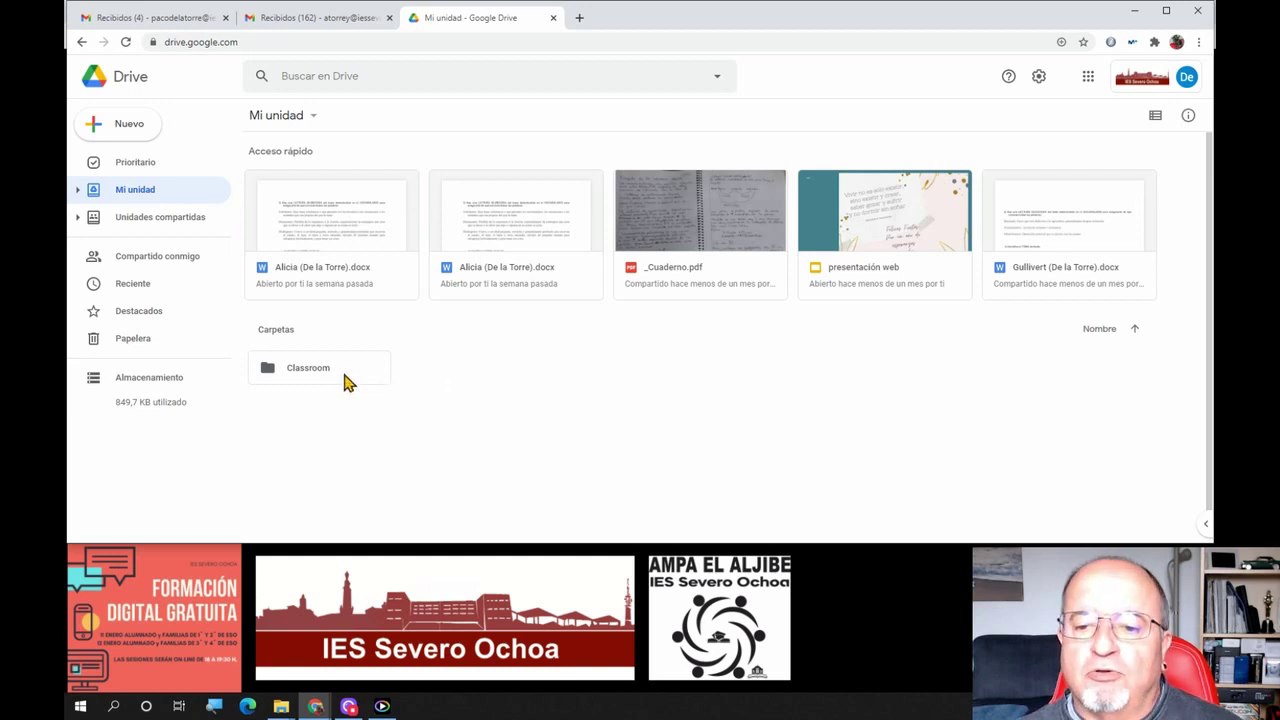
Look at the Classroom folder's context menu, then switch My Drive to detailed list view
drag(314, 374, 313, 374)
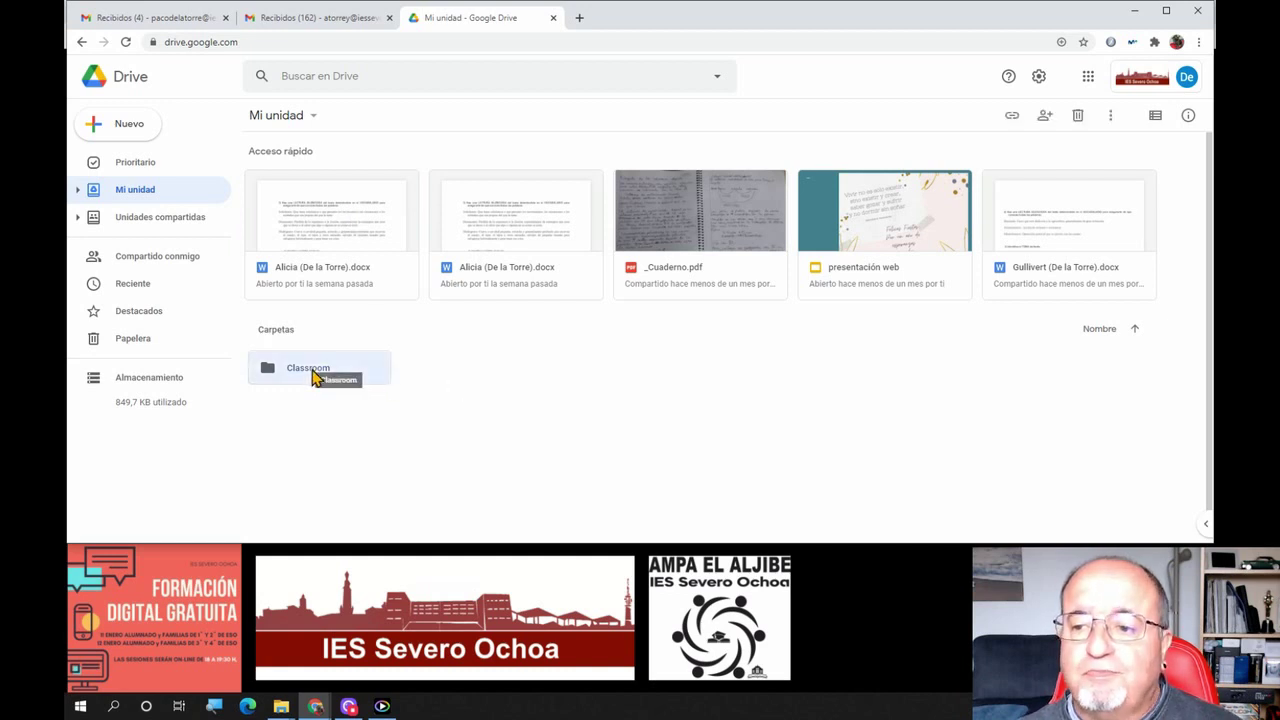
right_click(313, 374)
click(594, 380)
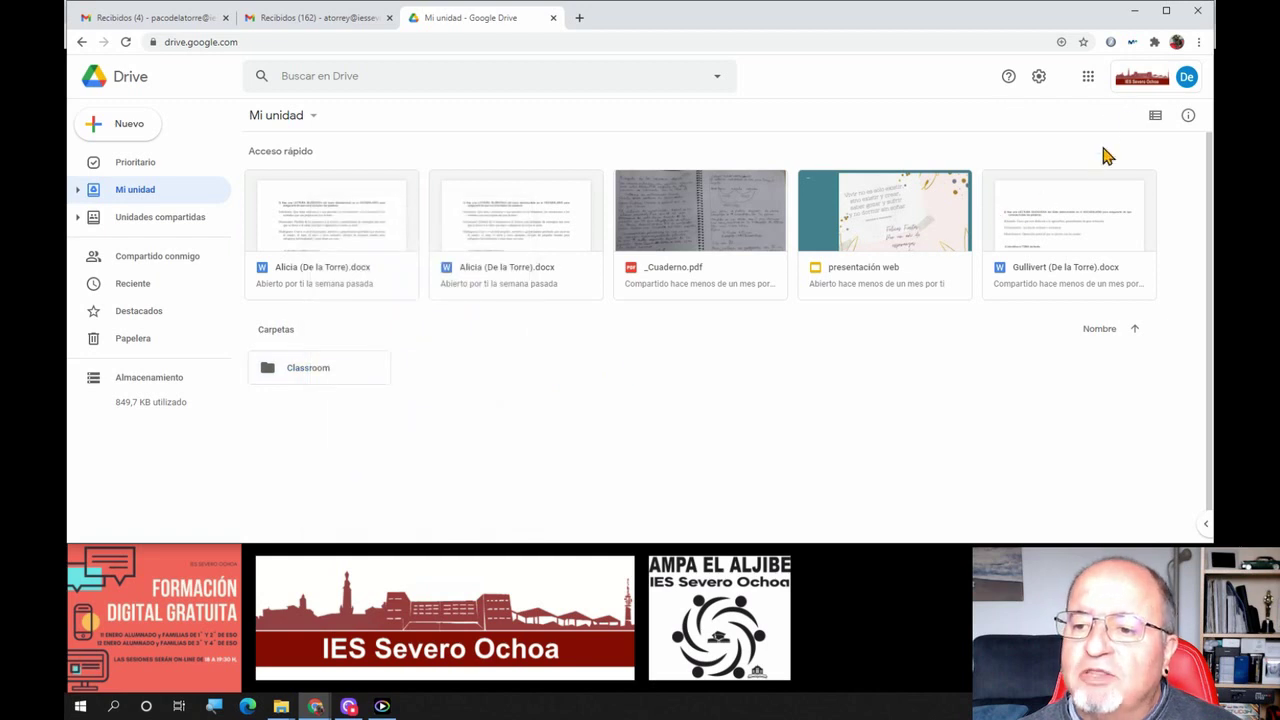
click(1155, 116)
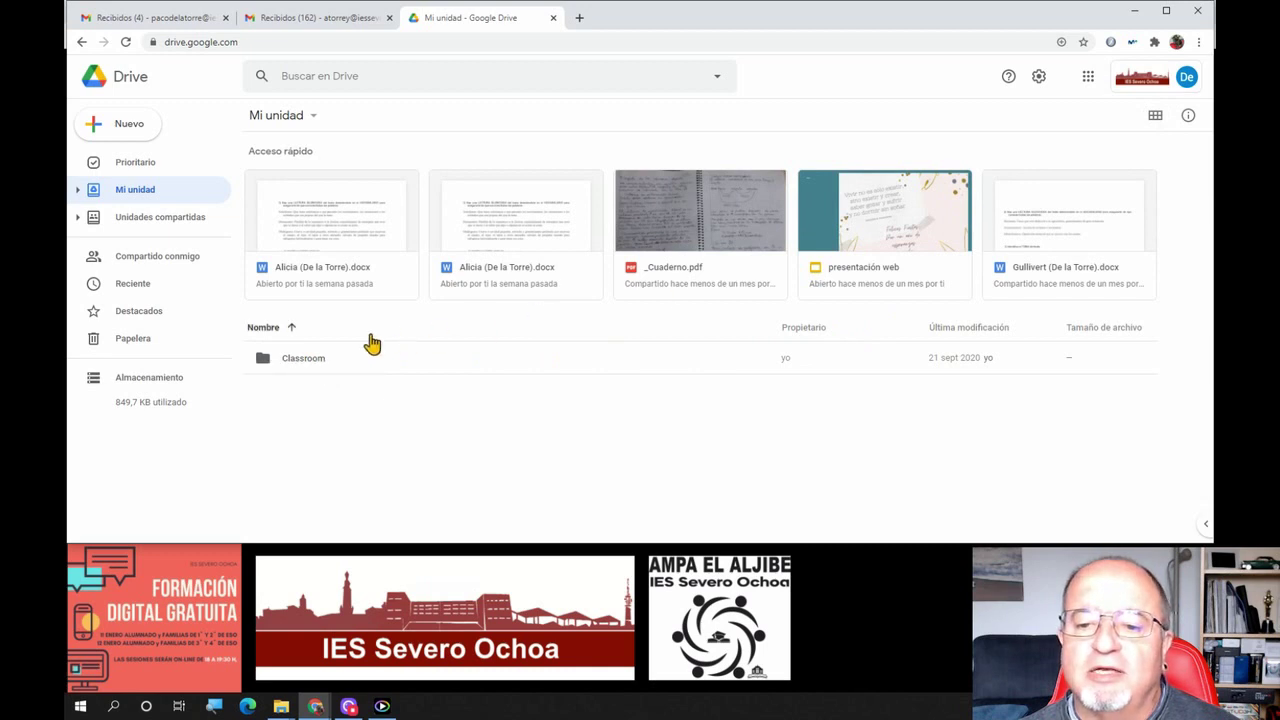
Open the Classroom folder and expand Mi unidad and Classroom in the sidebar folder tree
double_click(310, 360)
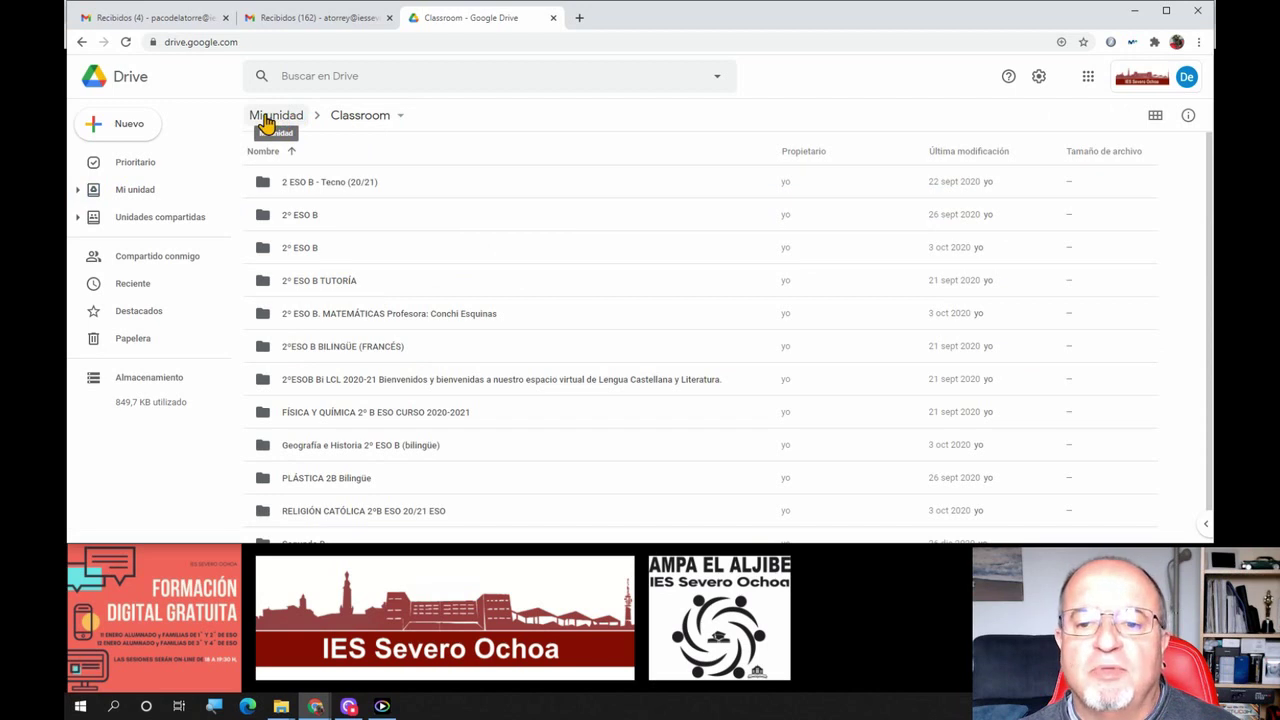
click(80, 191)
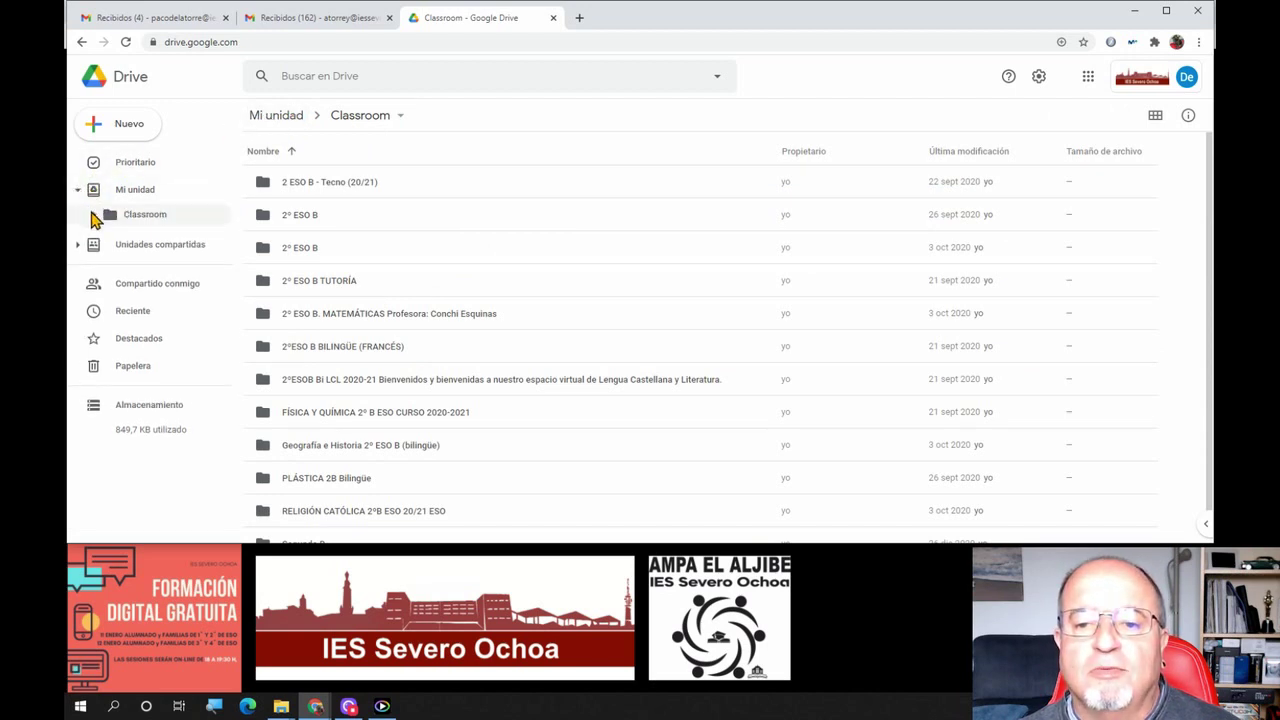
click(94, 216)
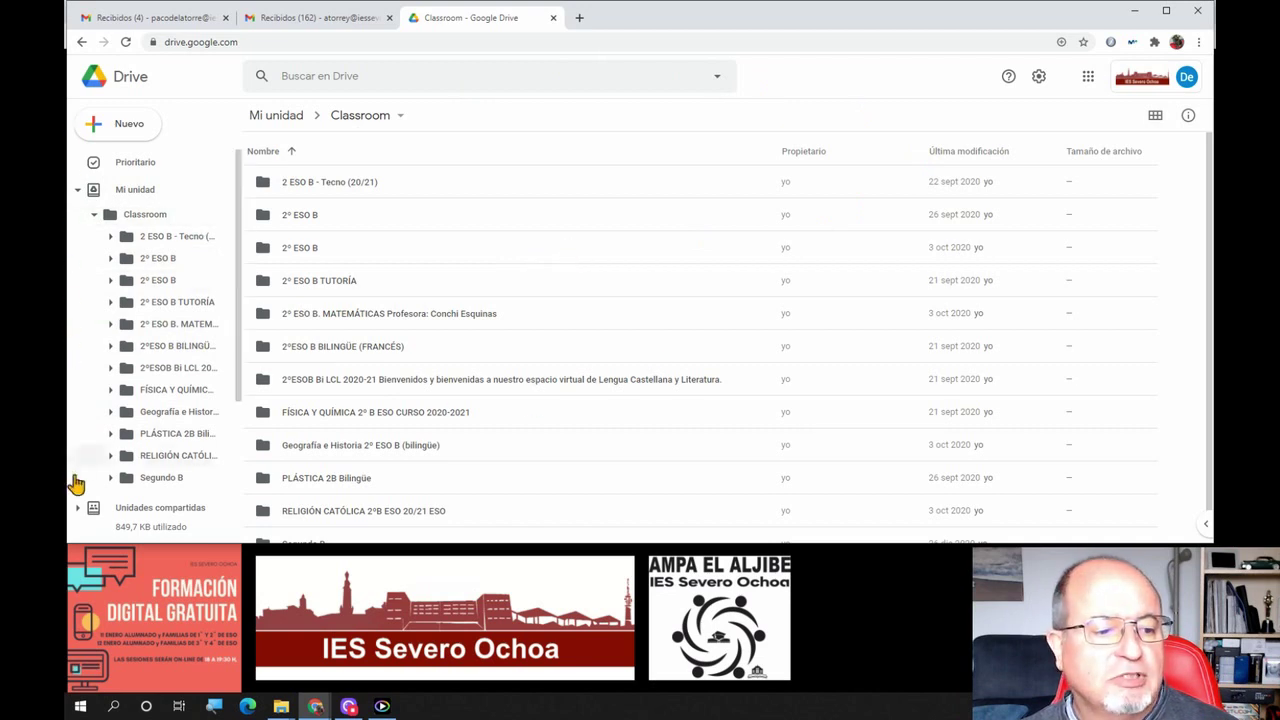
click(281, 707)
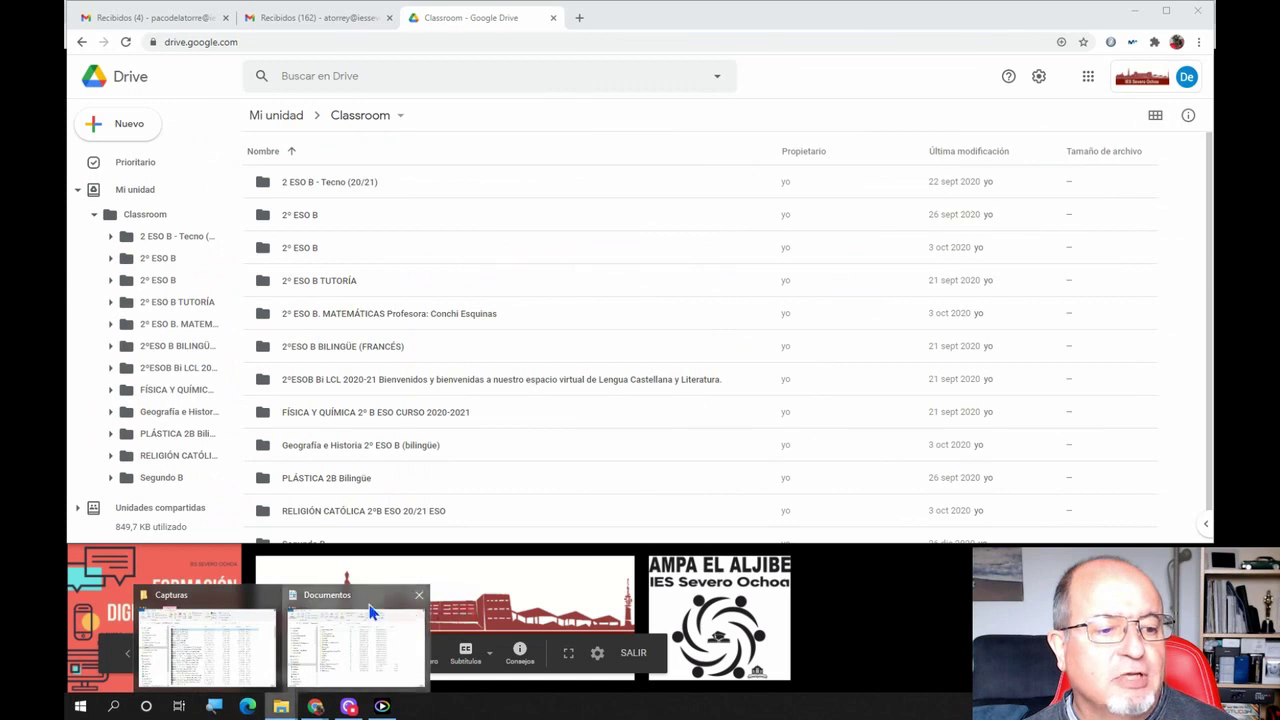
click(370, 612)
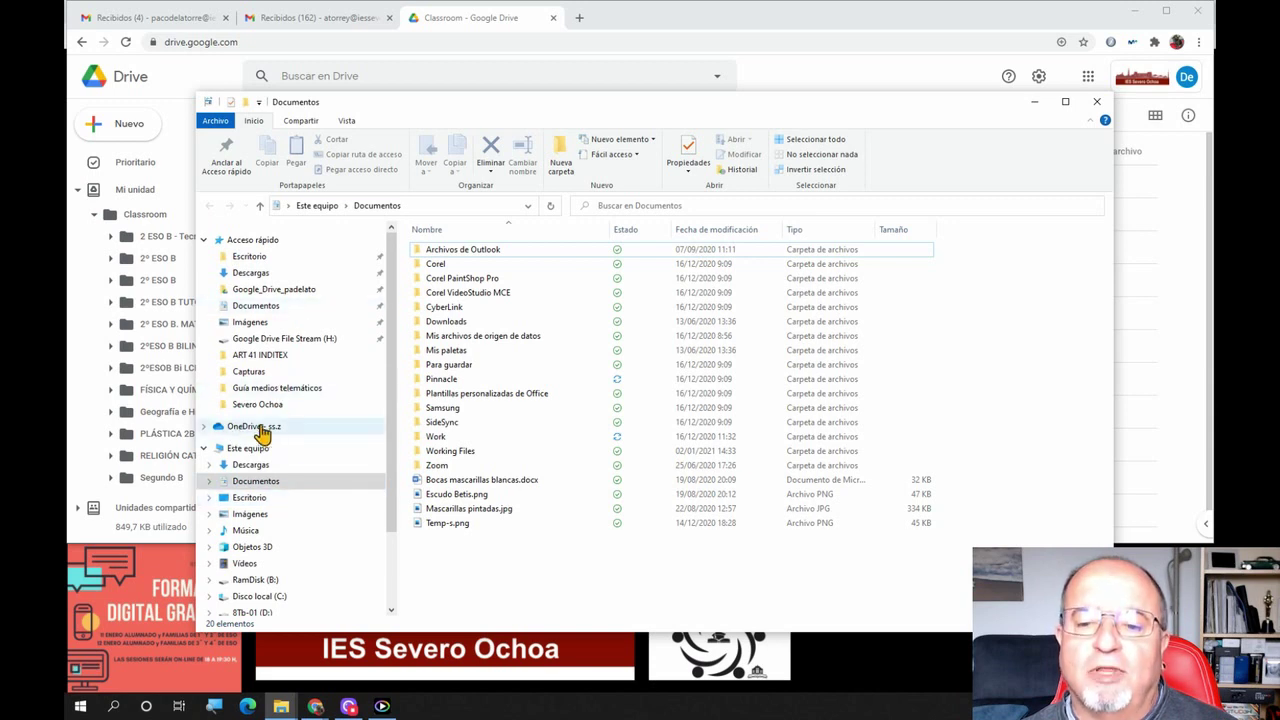
click(1034, 102)
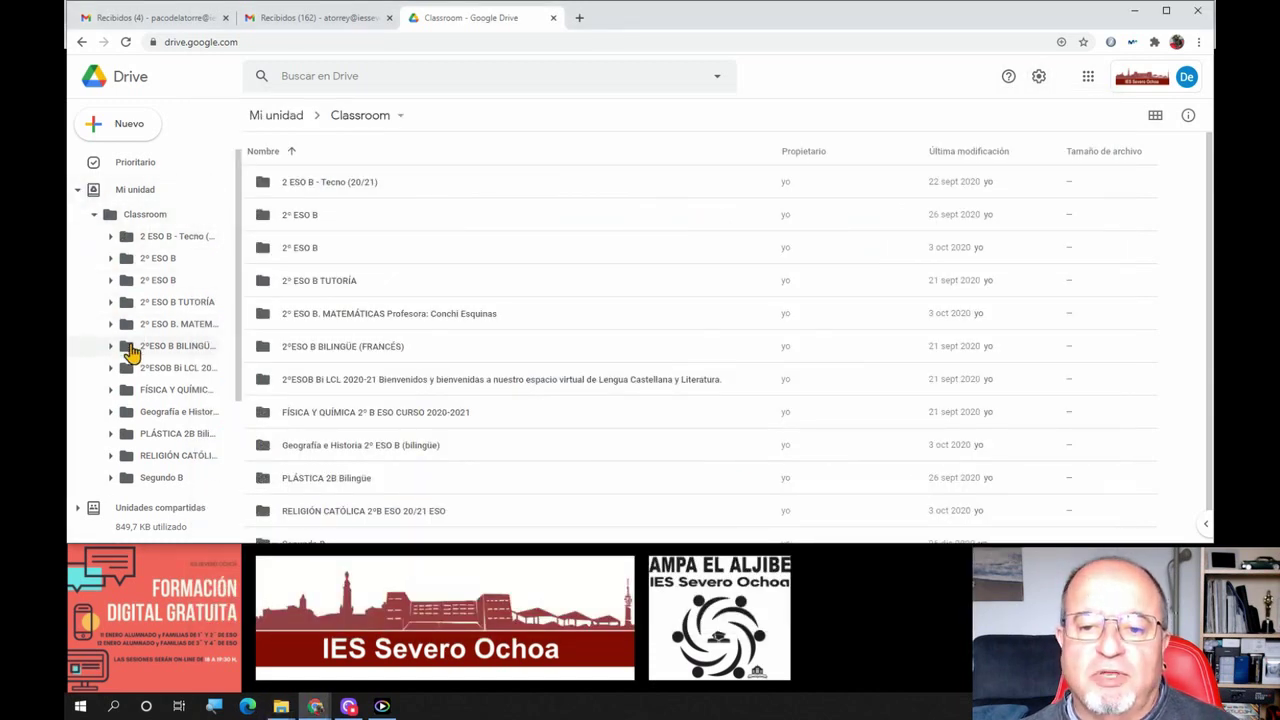
Expand the Classroom subfolders in the sidebar tree, then open the empty 2º ESO B folder from Mi unidad
click(110, 238)
click(111, 257)
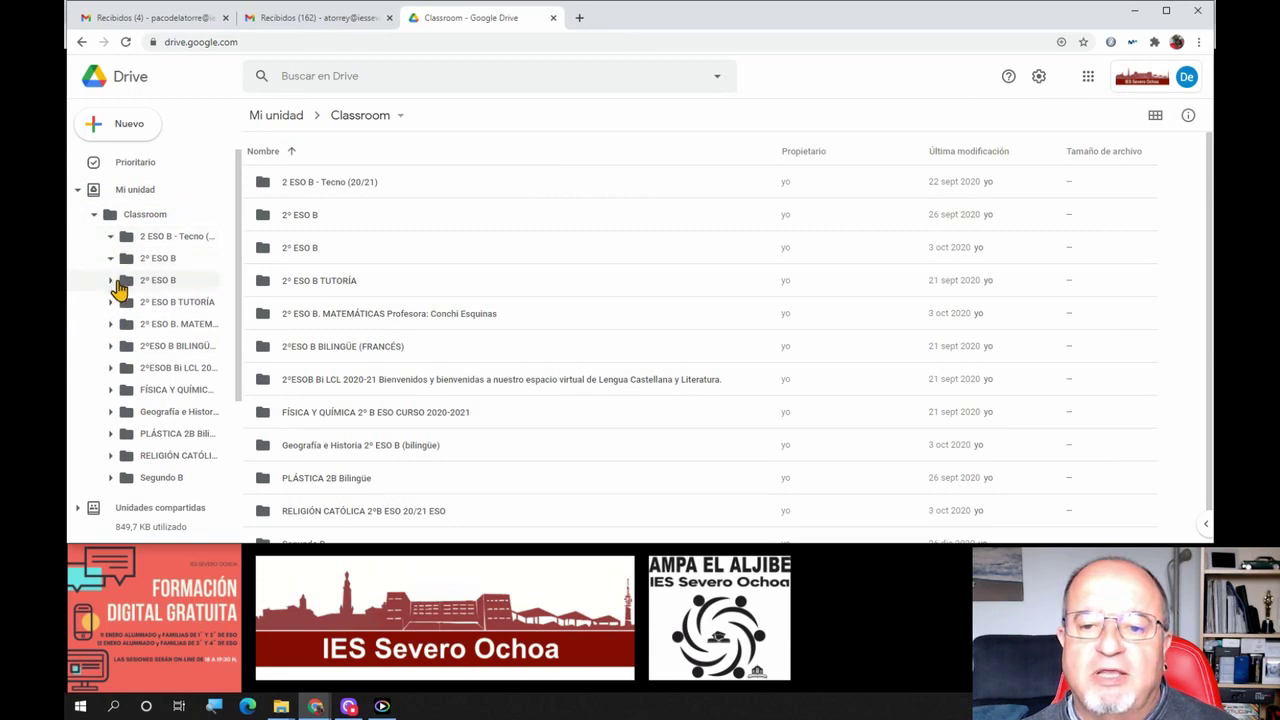
click(112, 282)
click(112, 302)
click(112, 325)
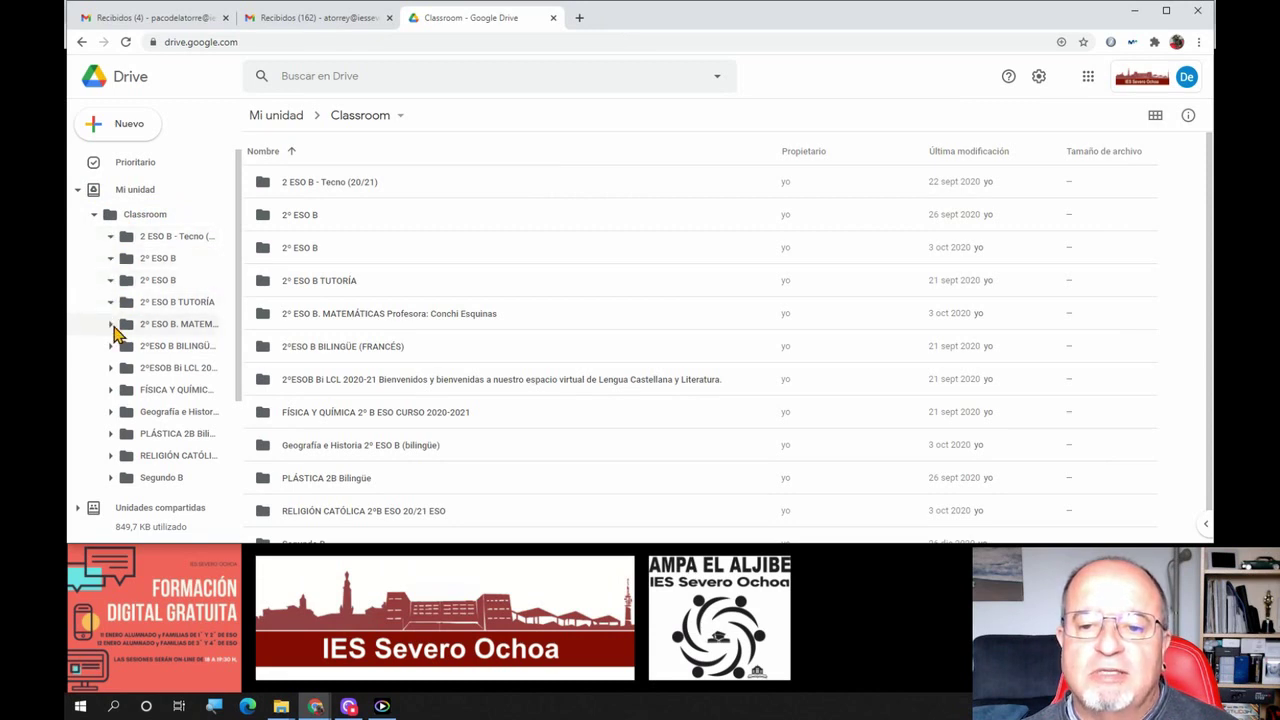
click(111, 347)
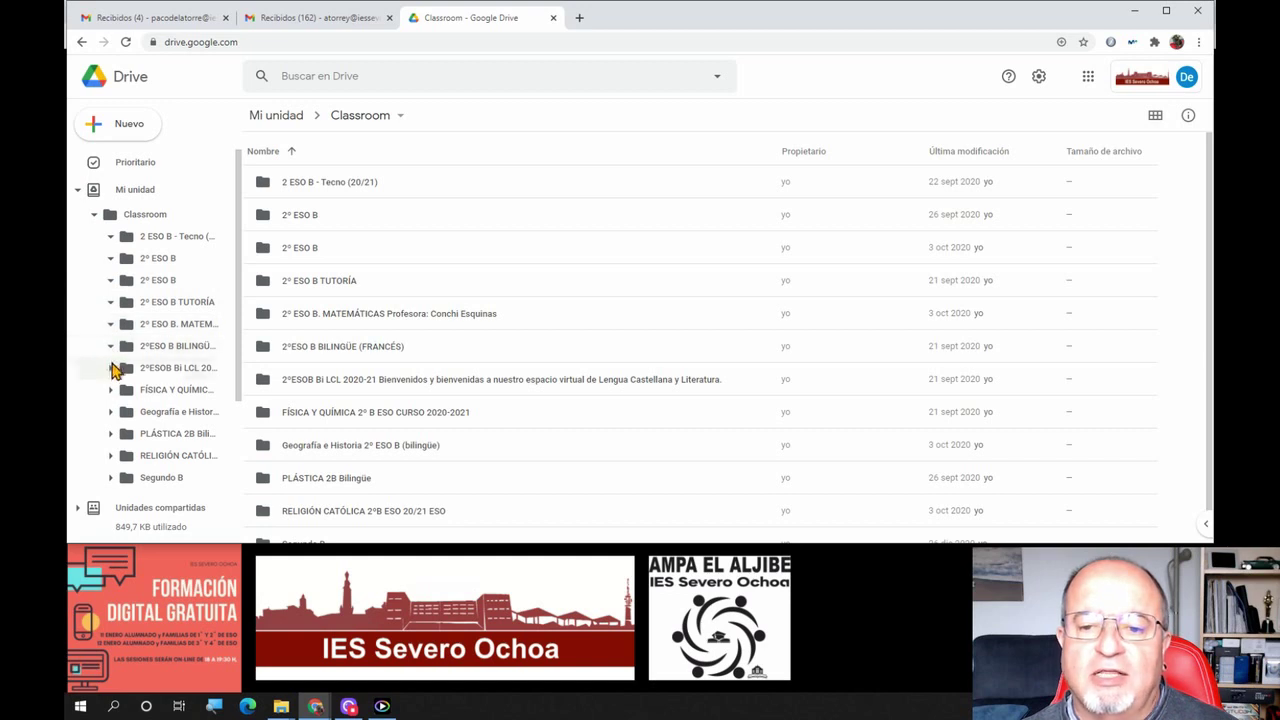
click(112, 368)
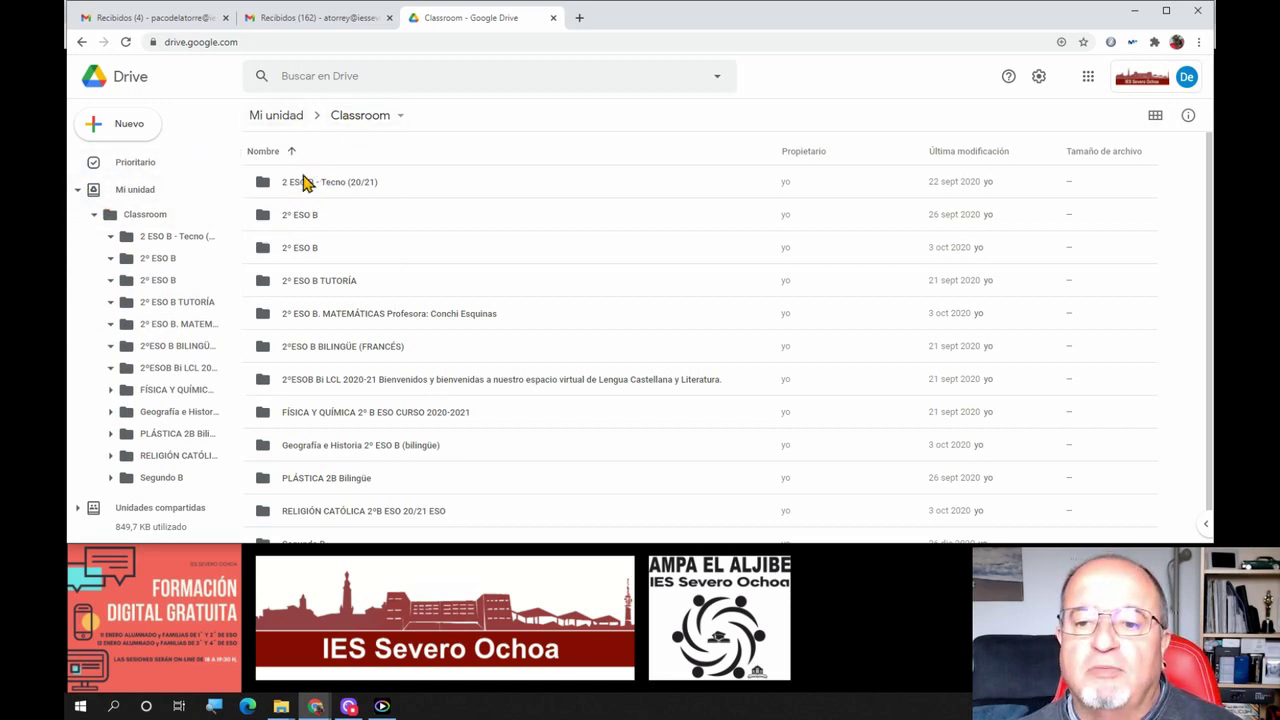
click(277, 120)
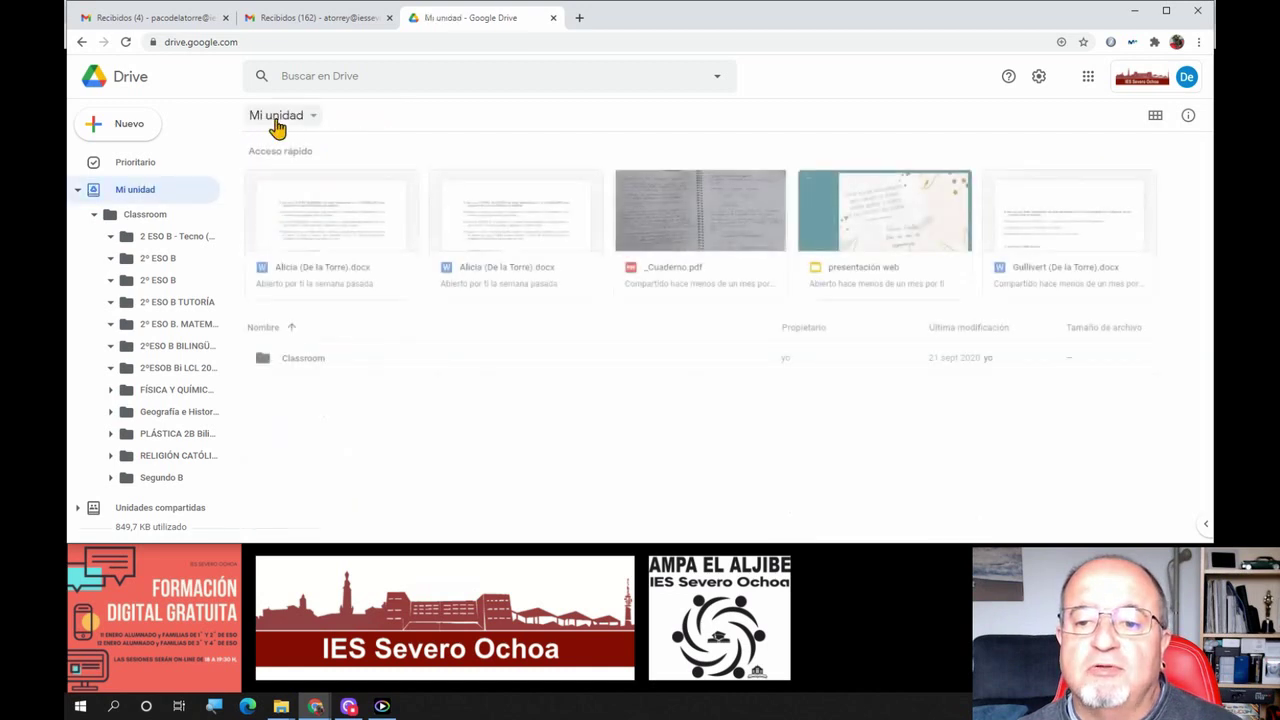
click(155, 262)
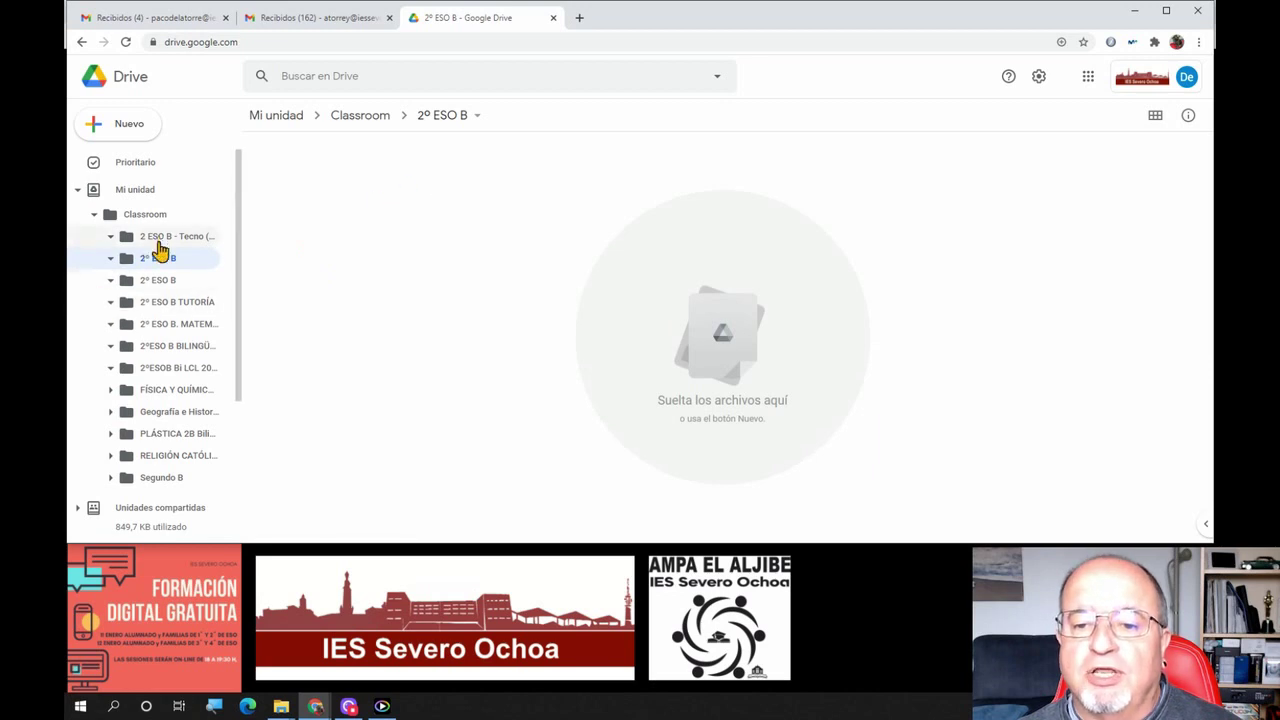
Preview the 19-page _Cuaderno.pdf in the MATEMÁTICAS folder, then open the empty 2ºESO B BILINGÜE (FRANCÉS) folder
click(163, 305)
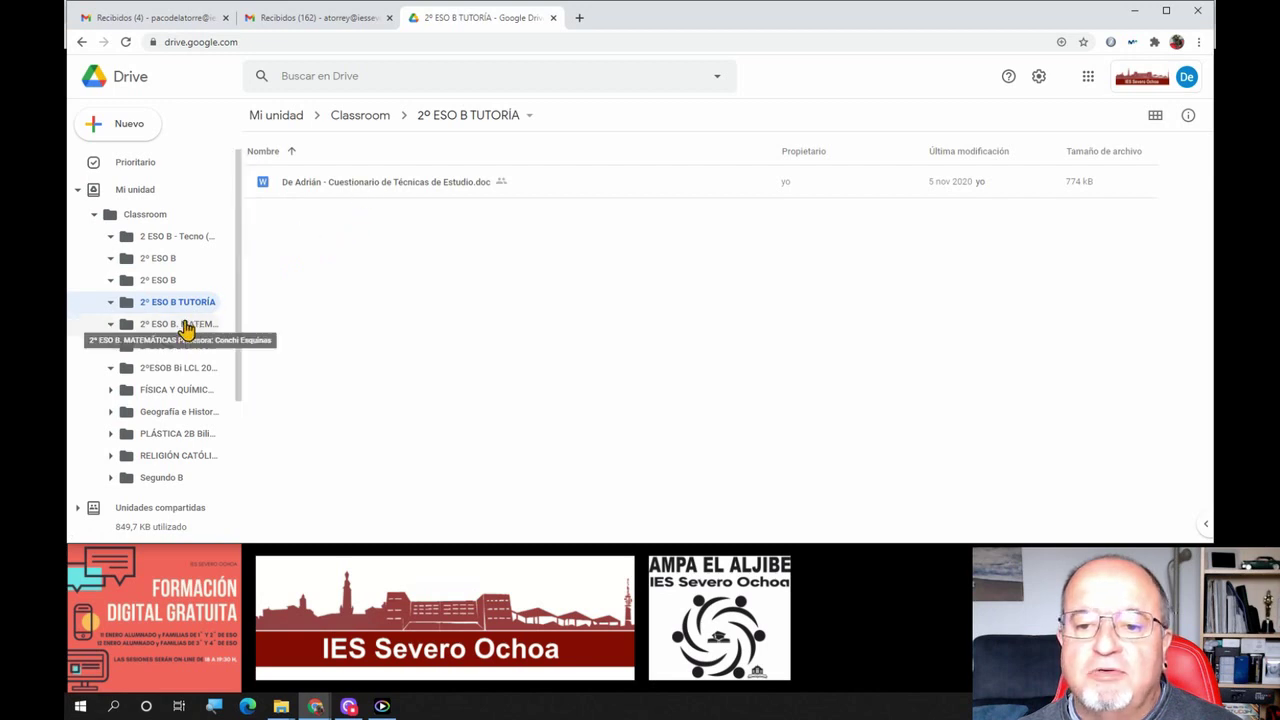
click(185, 324)
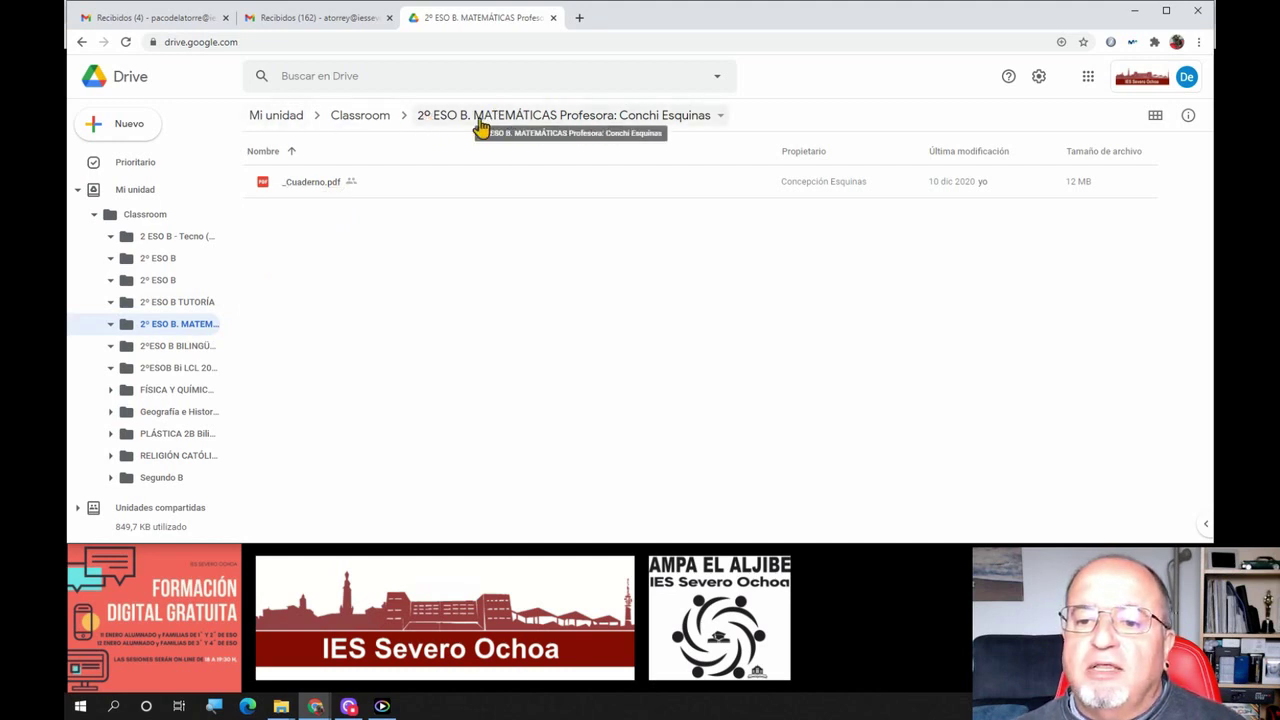
click(310, 193)
double_click(310, 193)
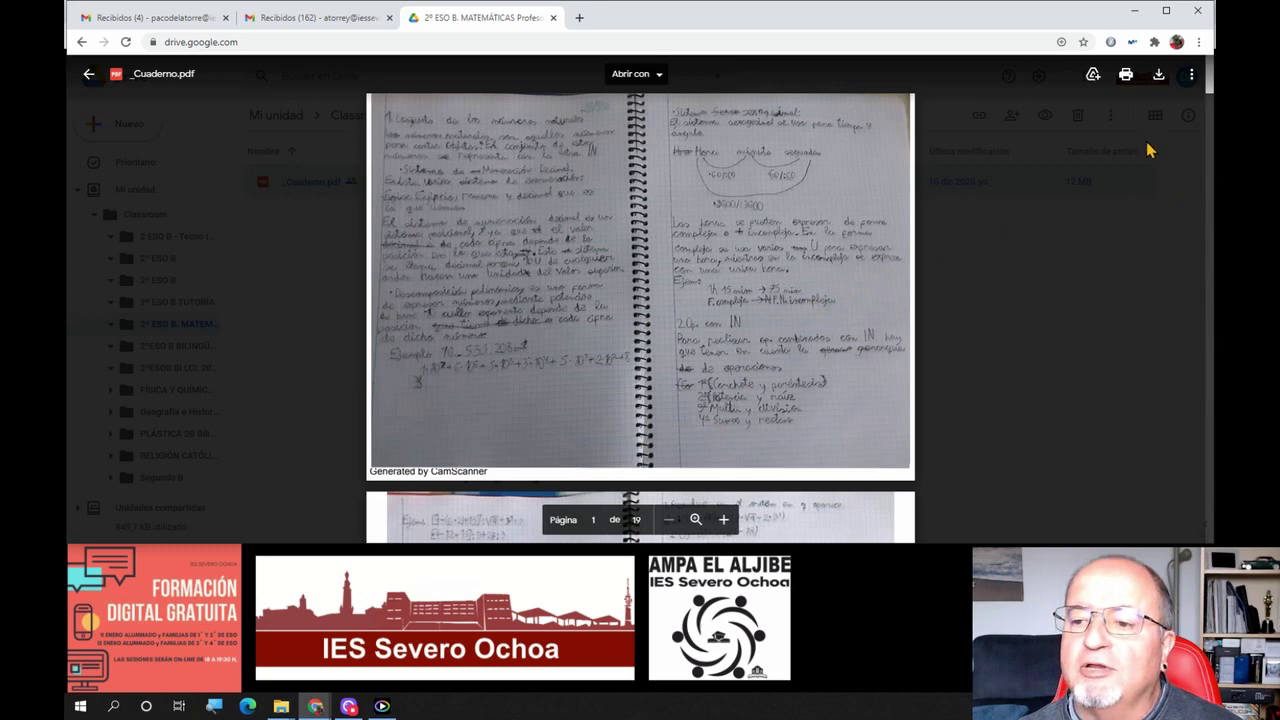
drag(1211, 80, 1174, 443)
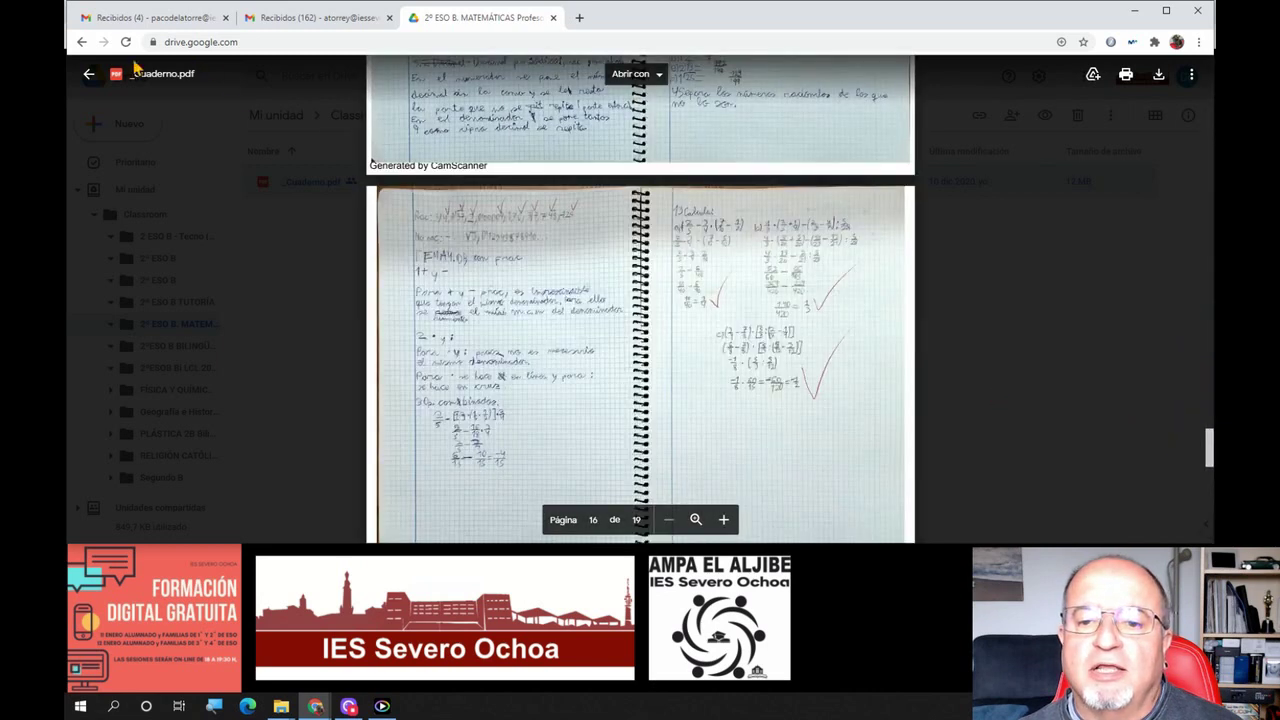
click(88, 74)
click(160, 347)
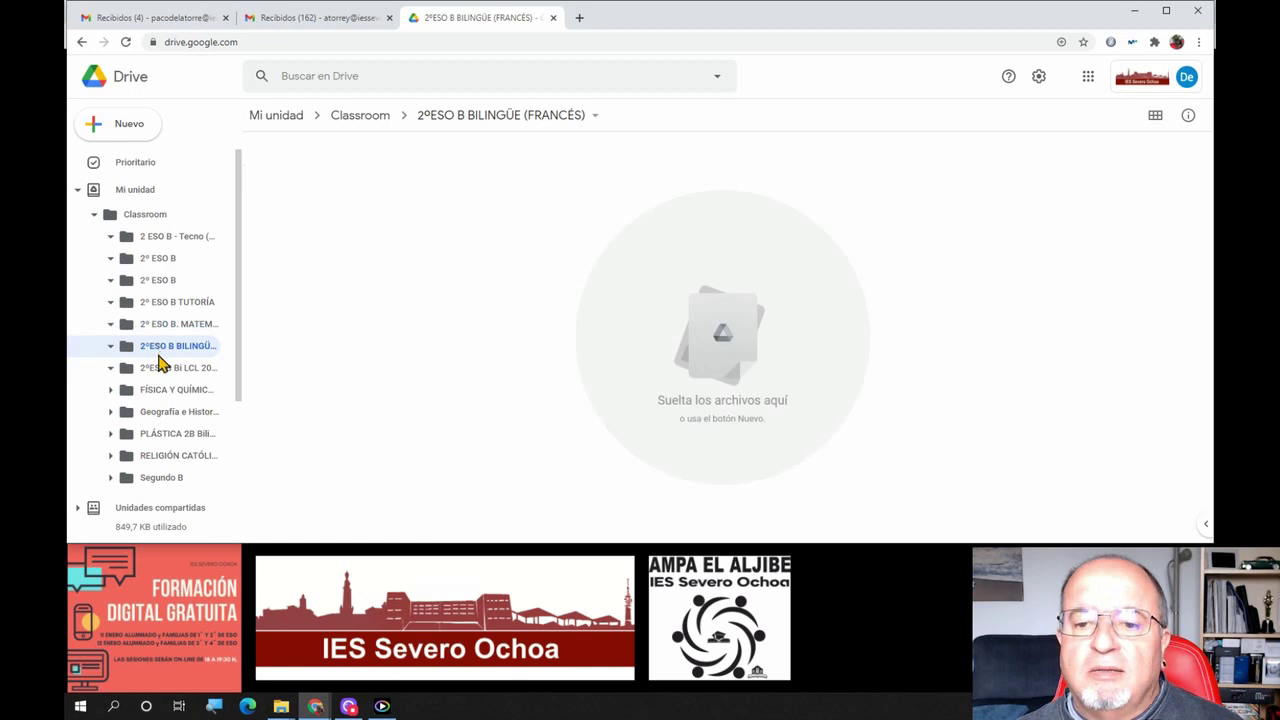
Open the 2ºESOB Bi LCL 2020-21 folder and view the details of the first Alicia .docx file
click(151, 372)
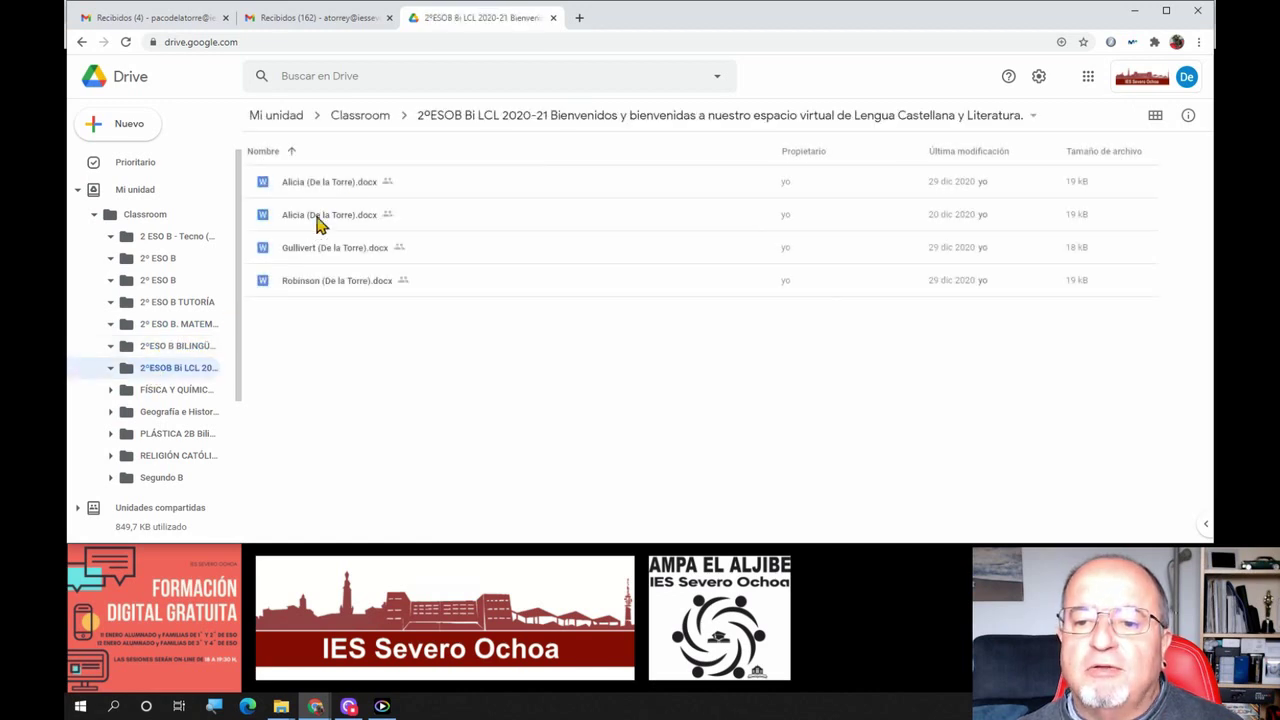
click(352, 184)
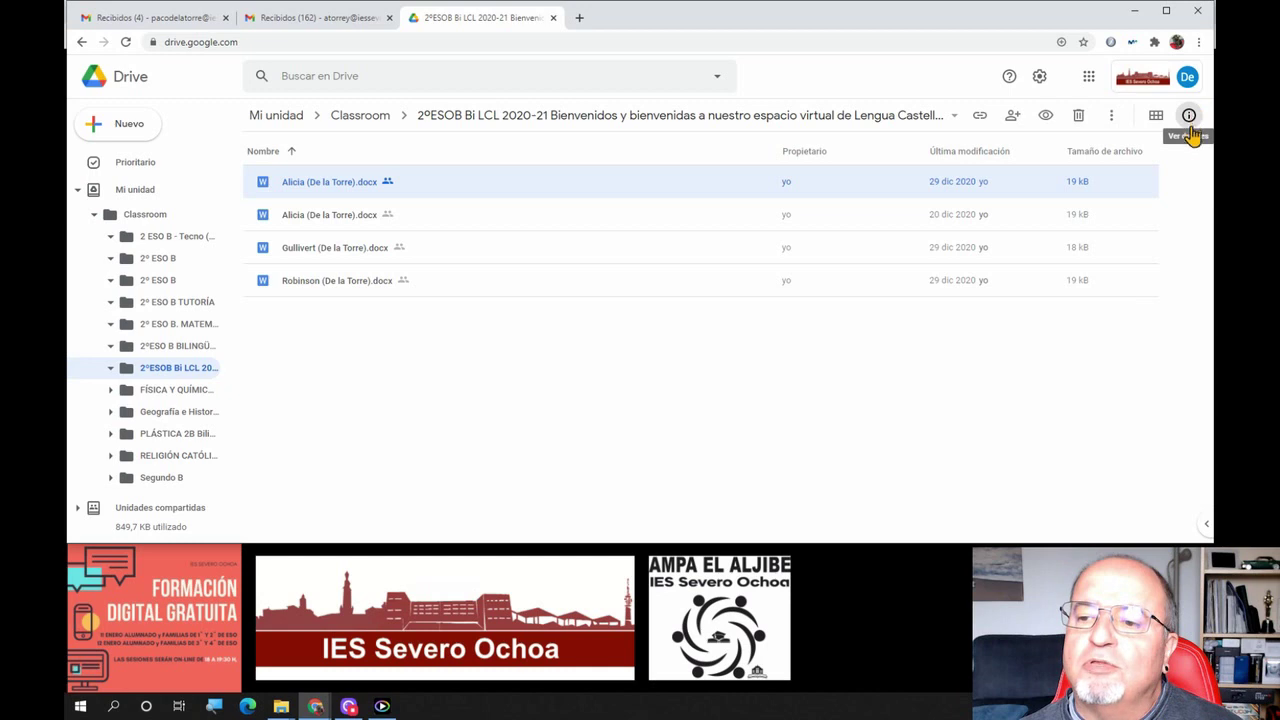
click(1189, 118)
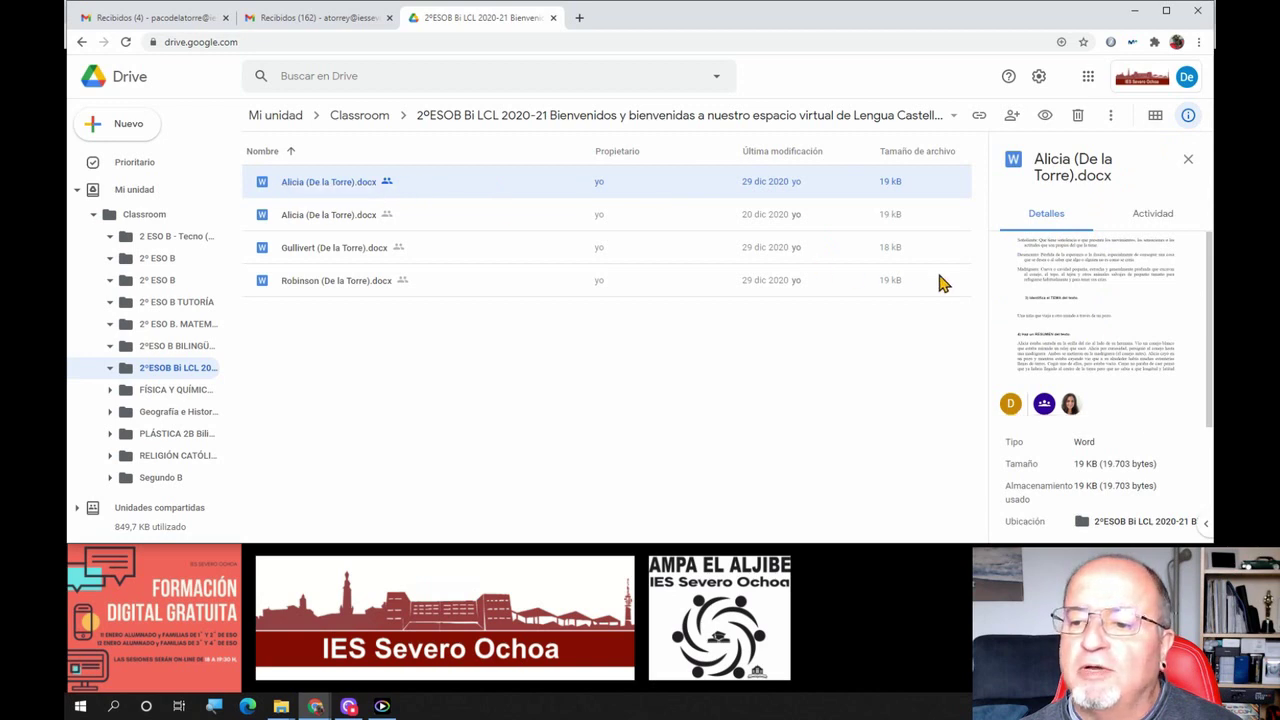
scroll(1095, 260, down, 3)
scroll(1097, 250, up, 3)
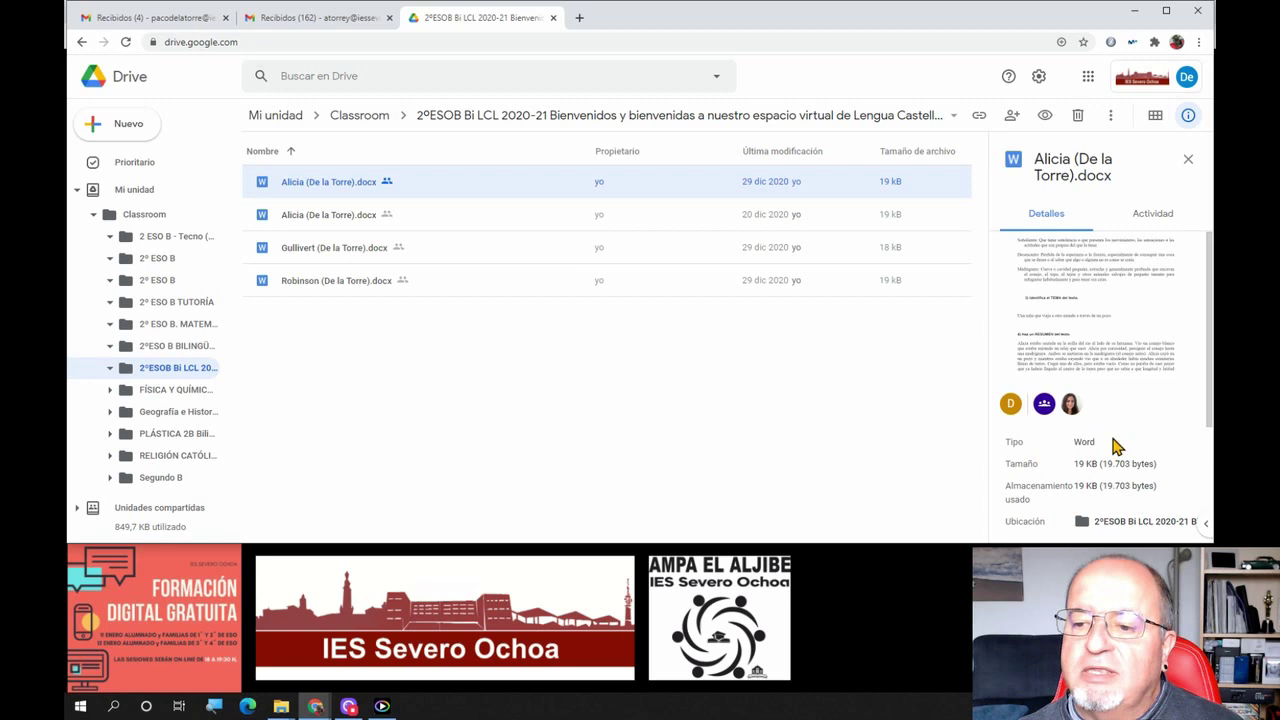
scroll(1127, 441, down, 3)
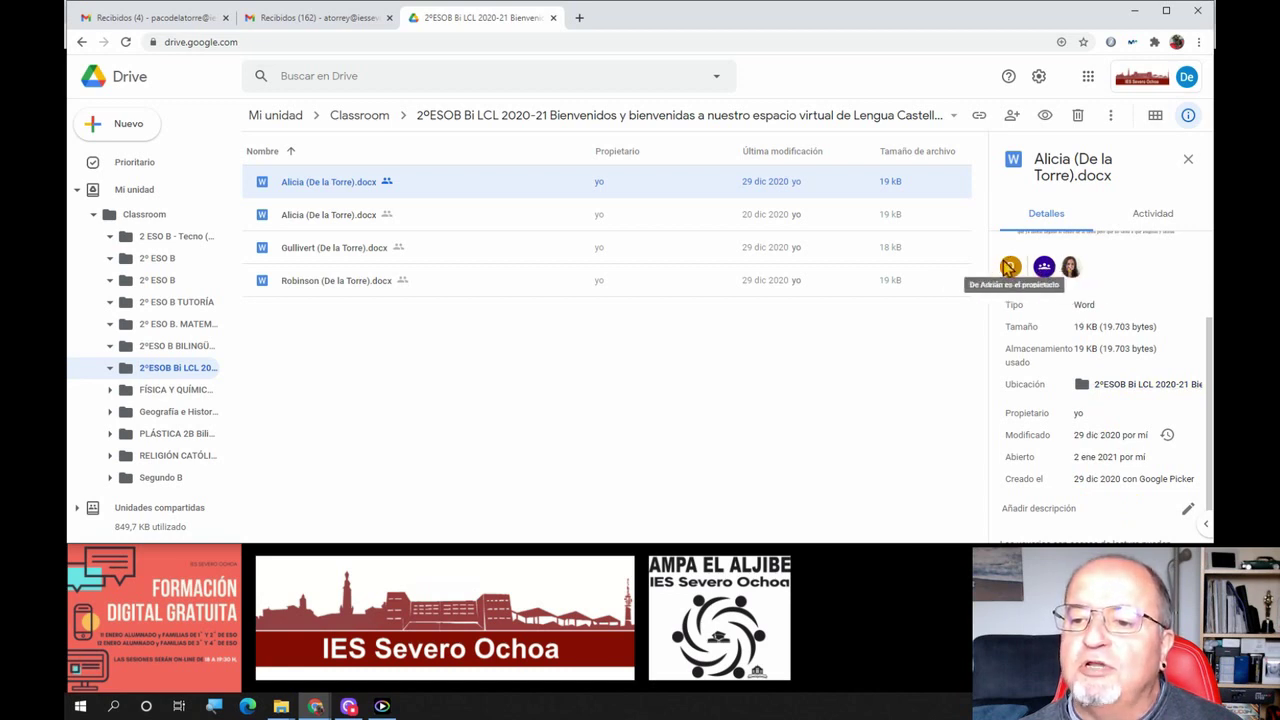
scroll(1100, 320, up, 2)
Review the Alicia file's activity history, close the details panel, and select the Robinson .docx file
click(1160, 214)
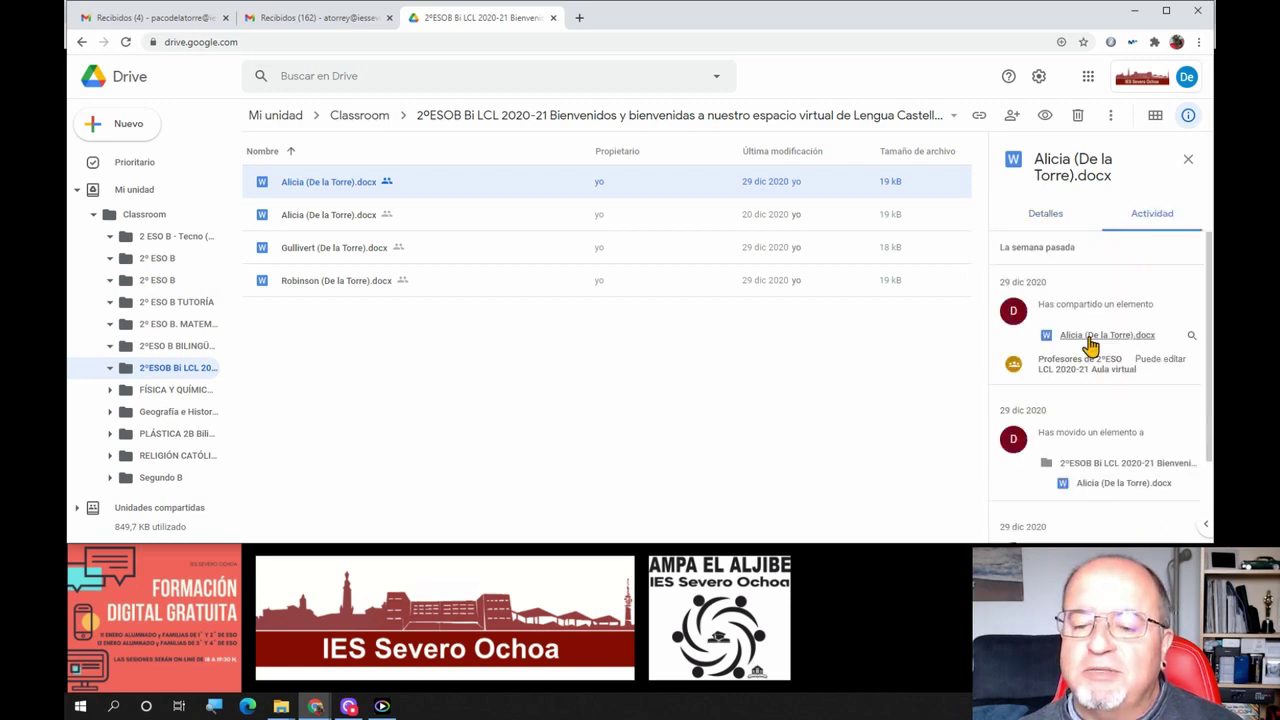
scroll(1098, 352, down, 3)
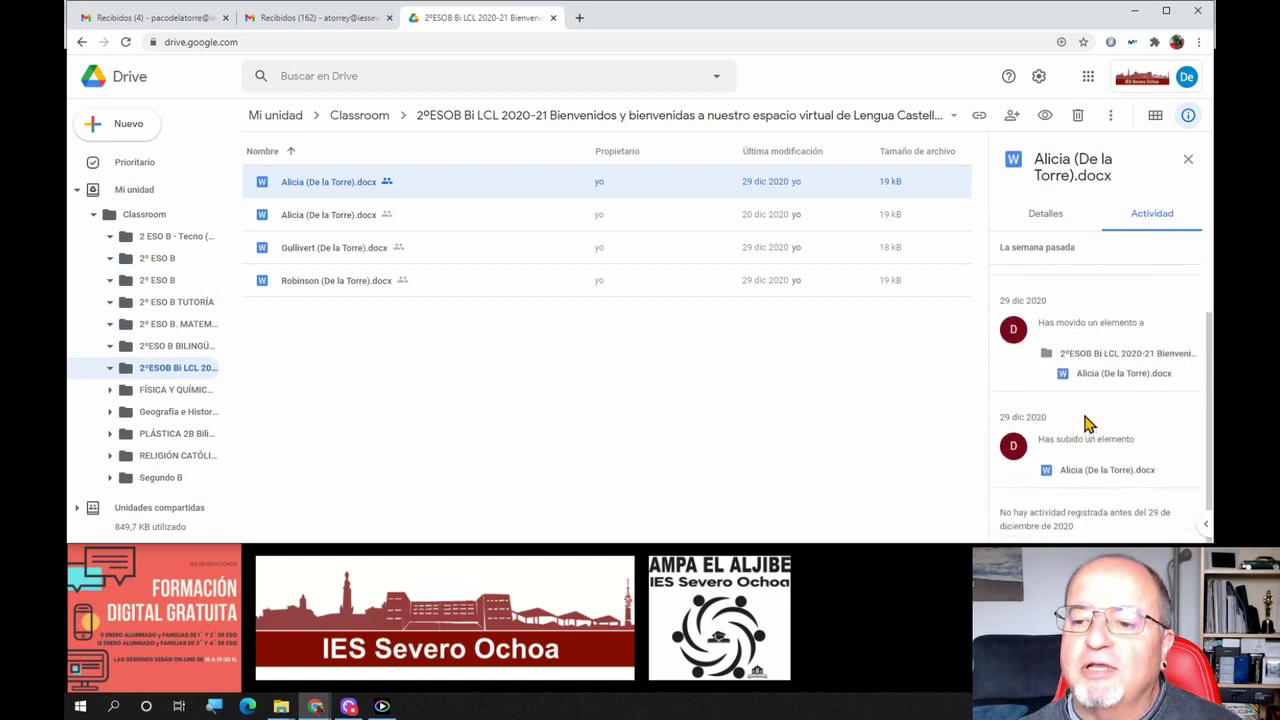
scroll(1088, 424, up, 3)
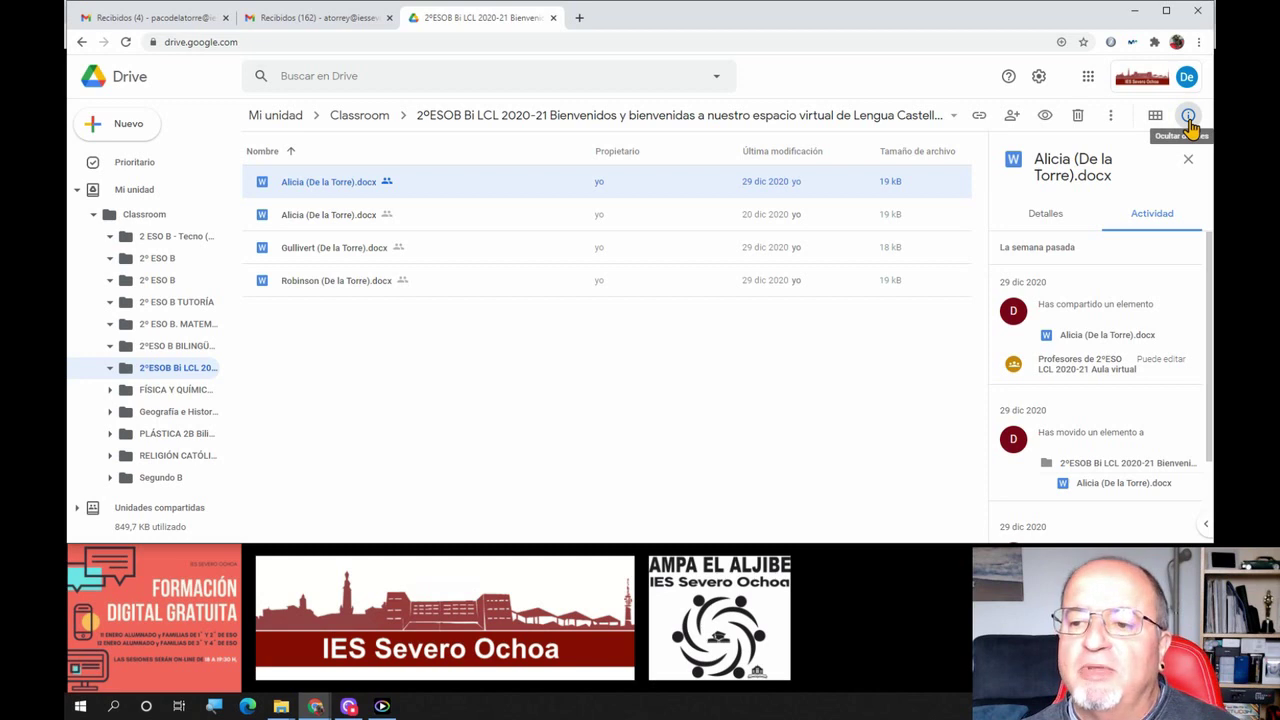
click(1190, 160)
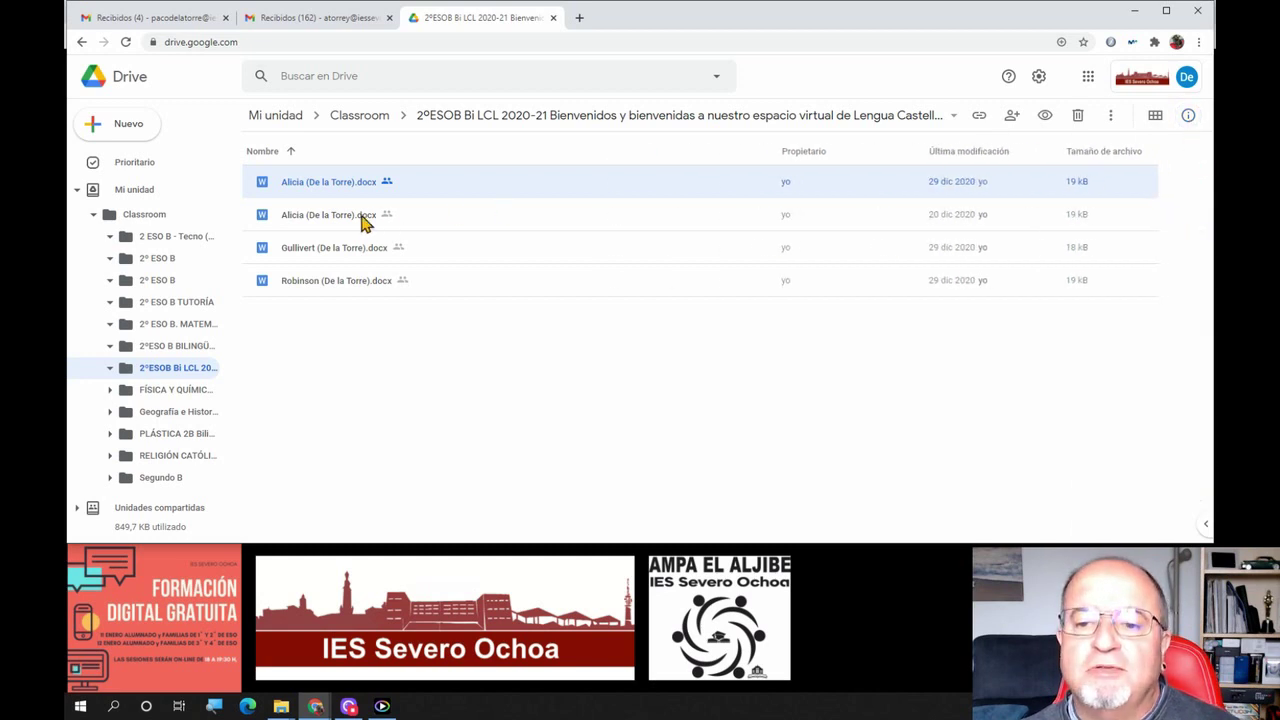
click(337, 283)
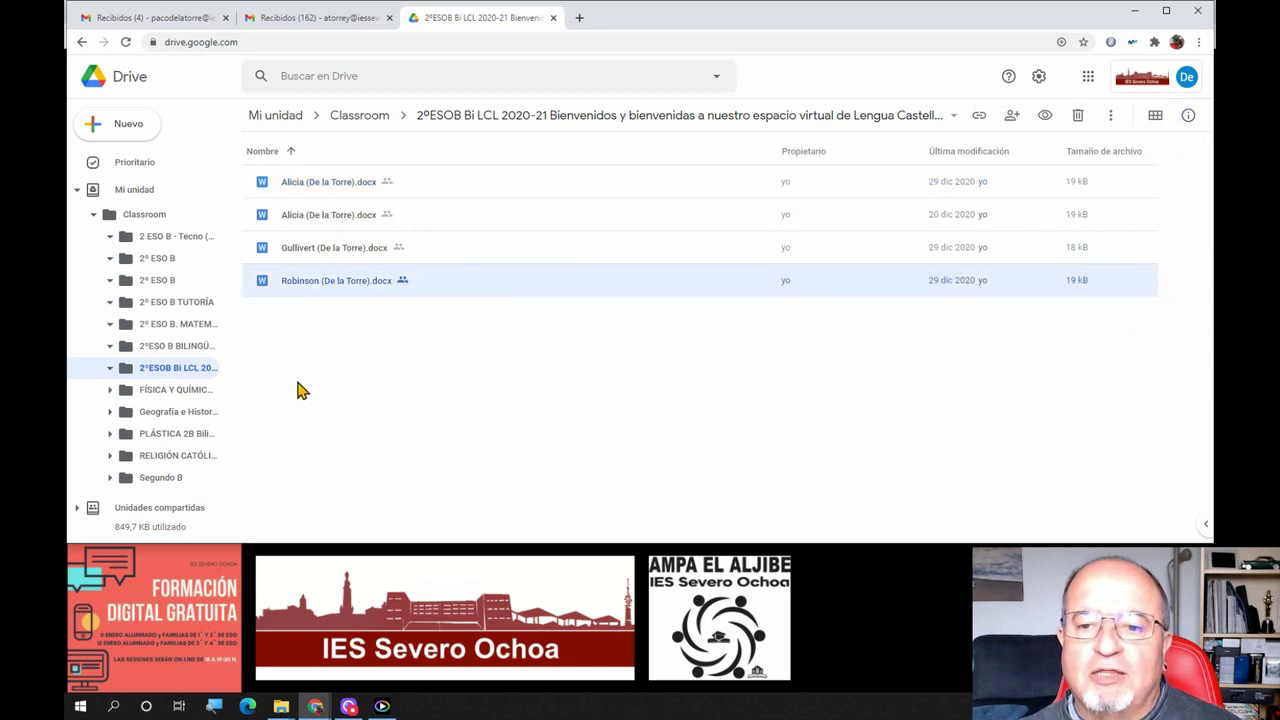
From the Gmail inbox, launch Google Drive via the Google apps grid in a new tab
click(185, 20)
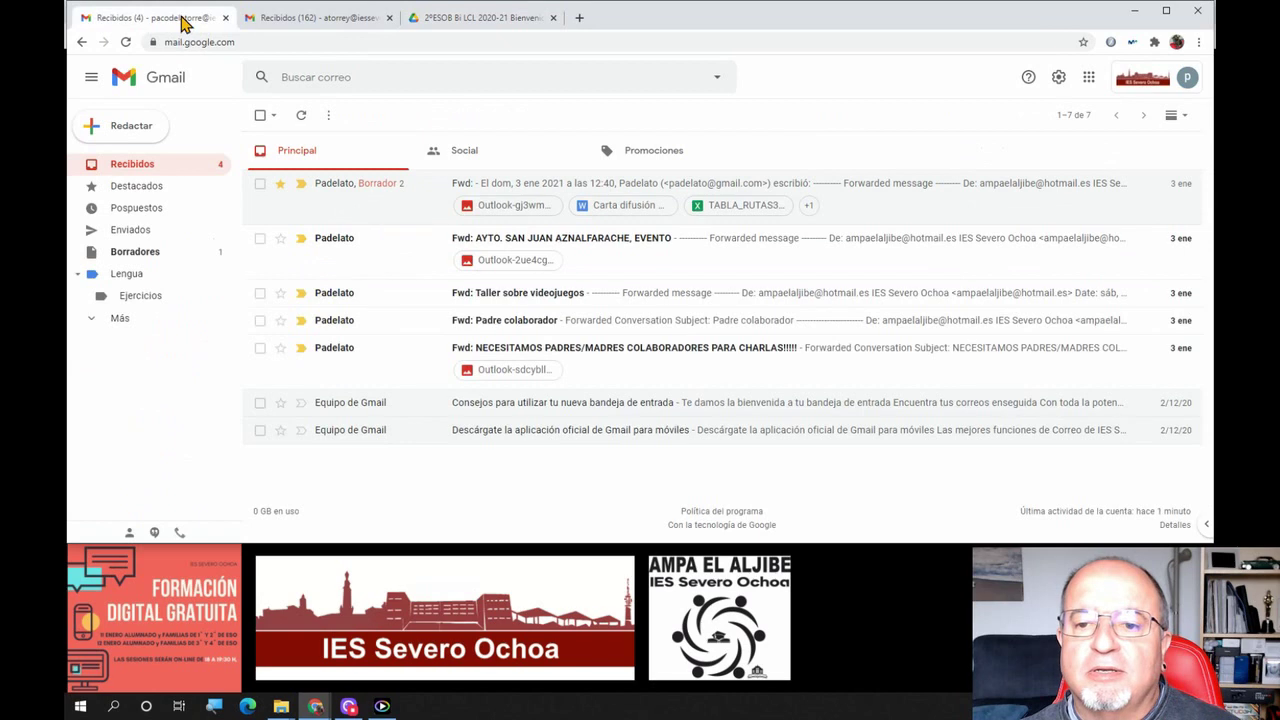
click(1089, 80)
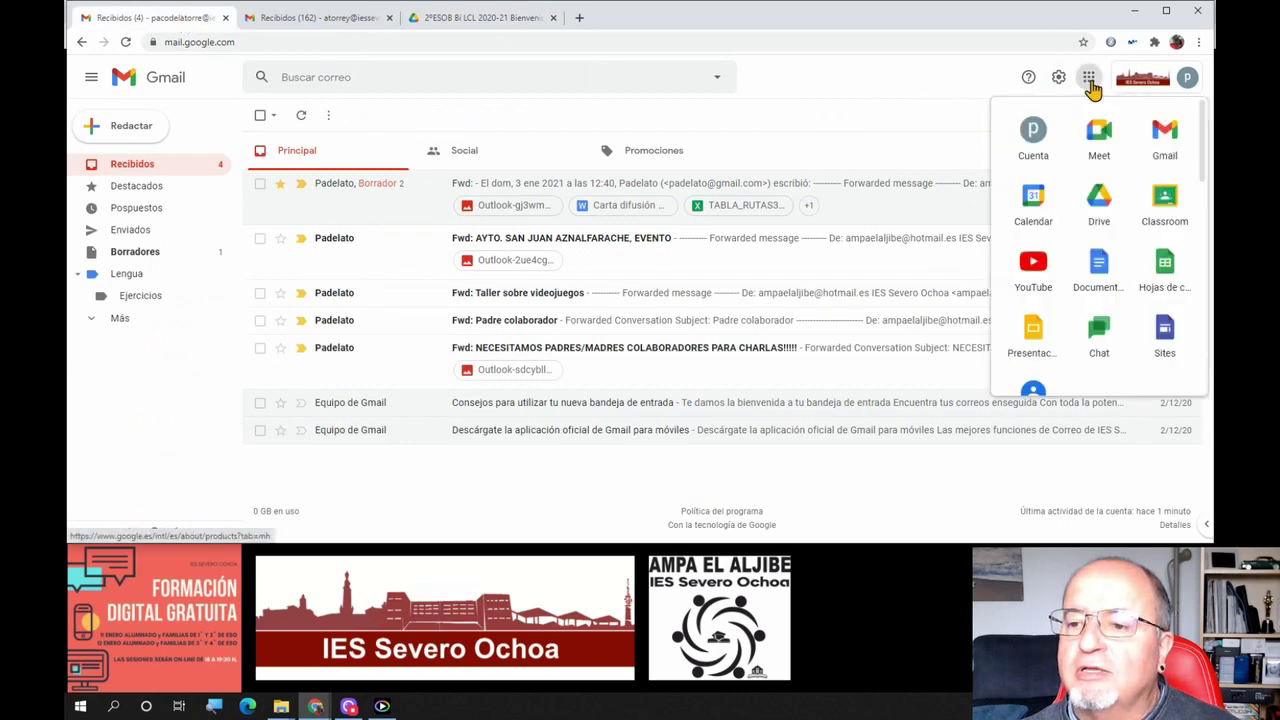
click(1099, 205)
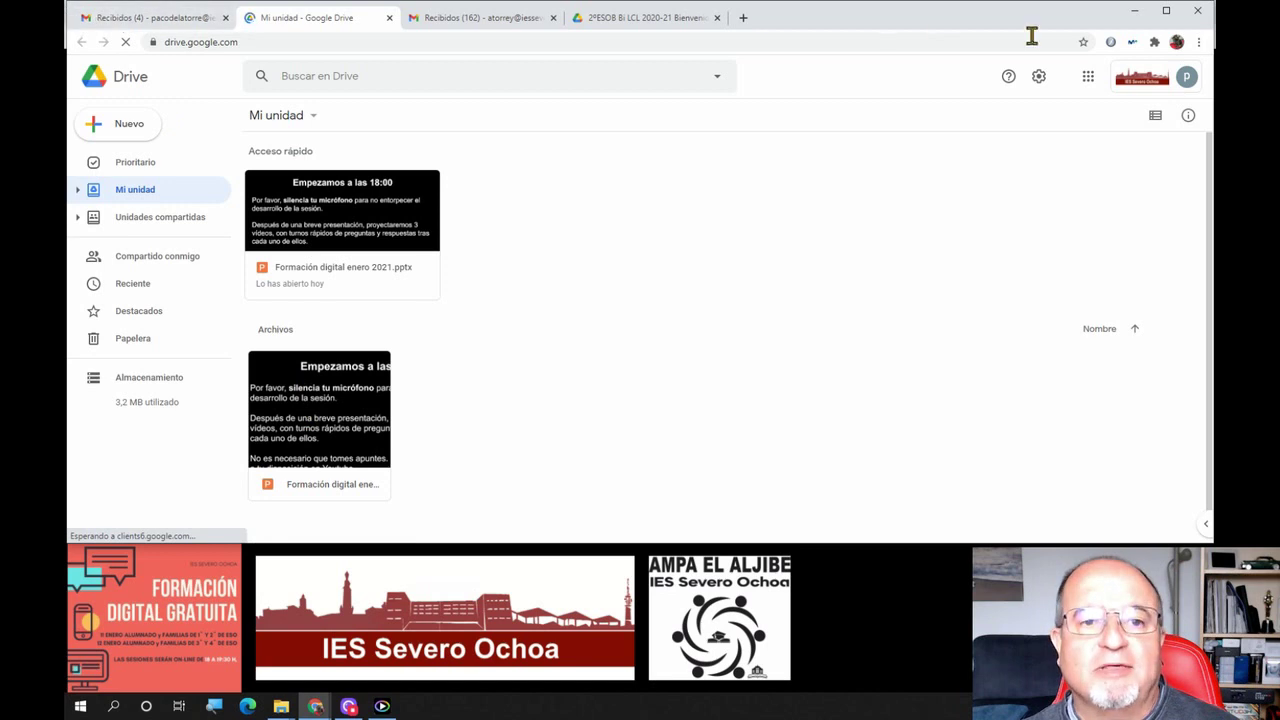
Minimize the Drive window to return to the Mi unidad presentation slide
click(1134, 15)
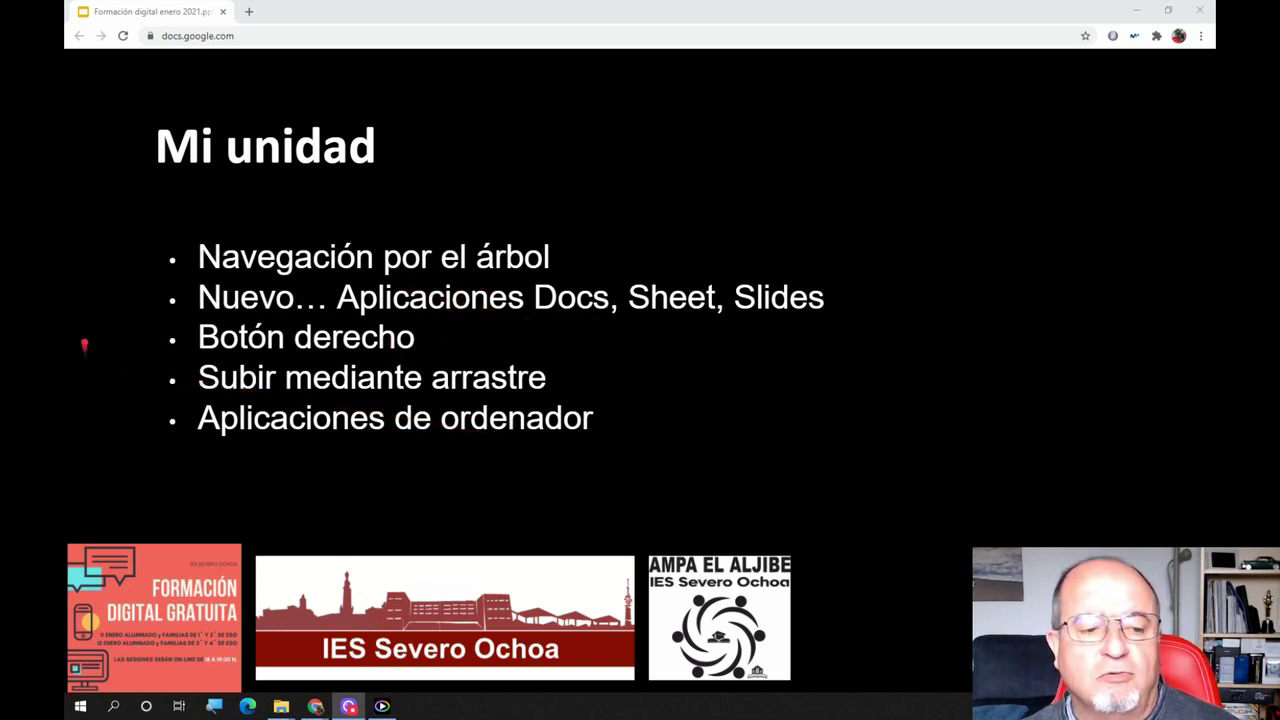
mouse_move(315, 706)
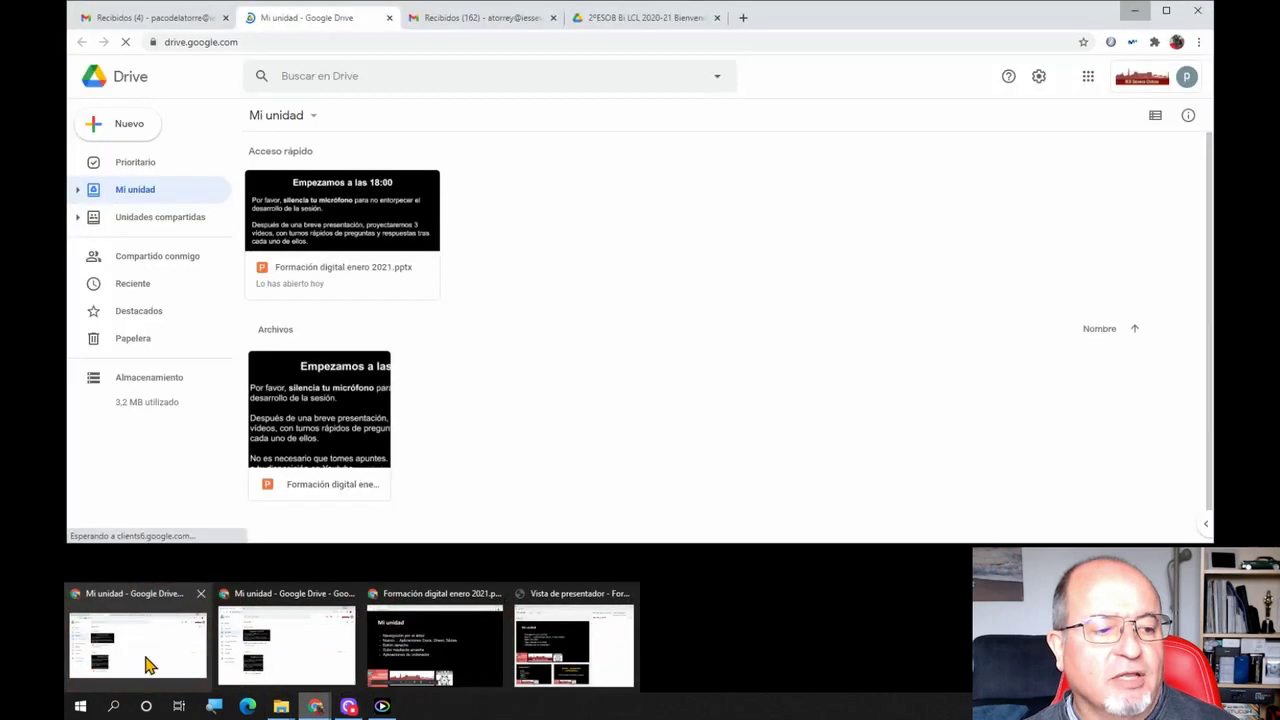
Restore the Drive window and create a new Documentos de Google document from Nuevo
click(148, 665)
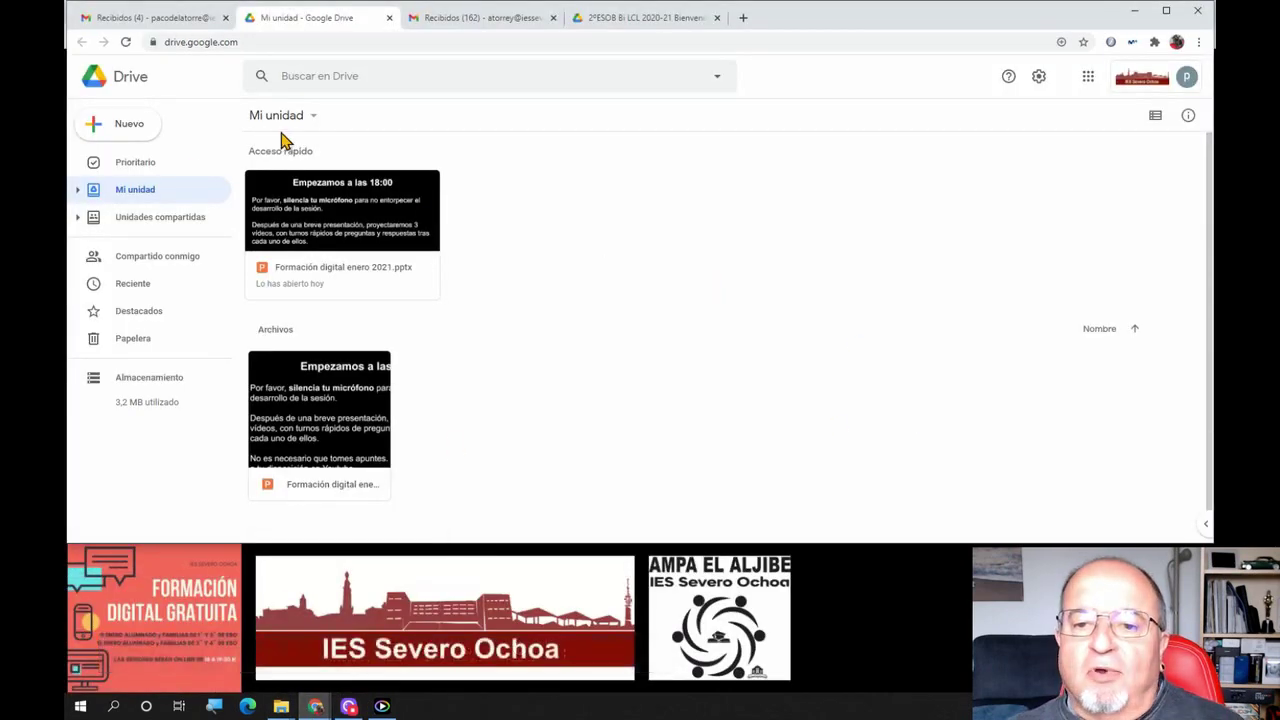
click(121, 132)
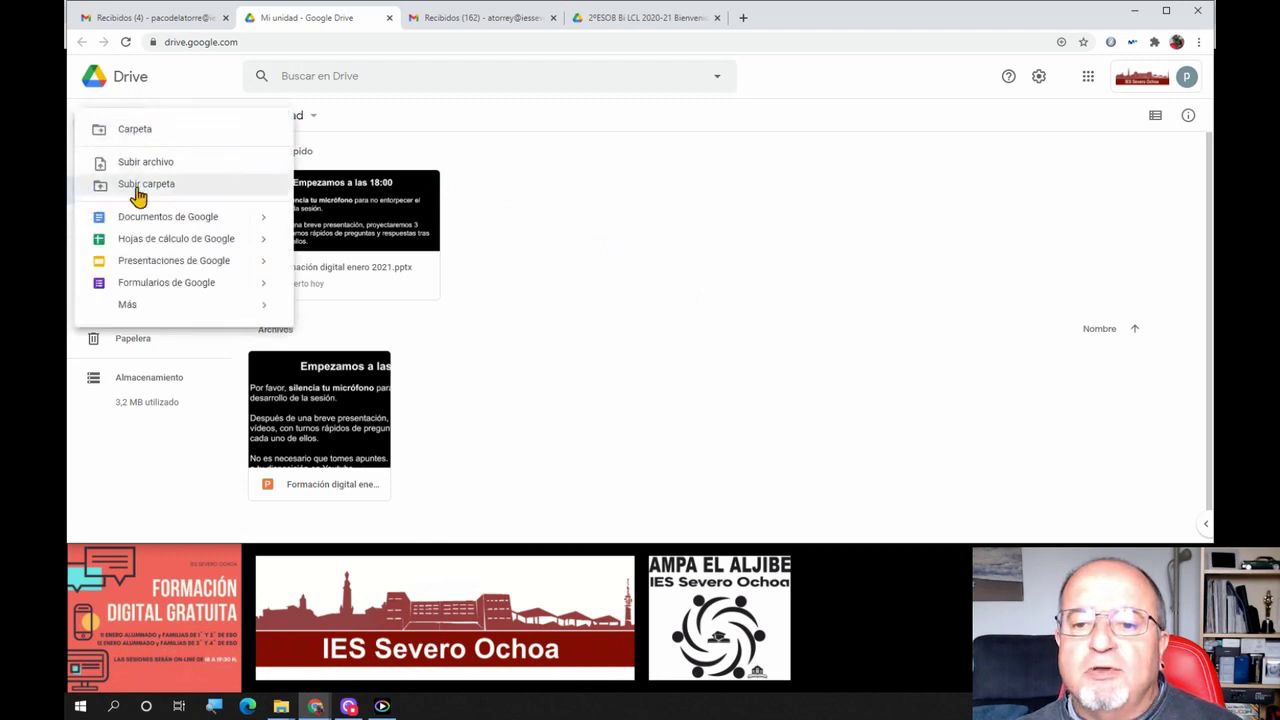
click(170, 217)
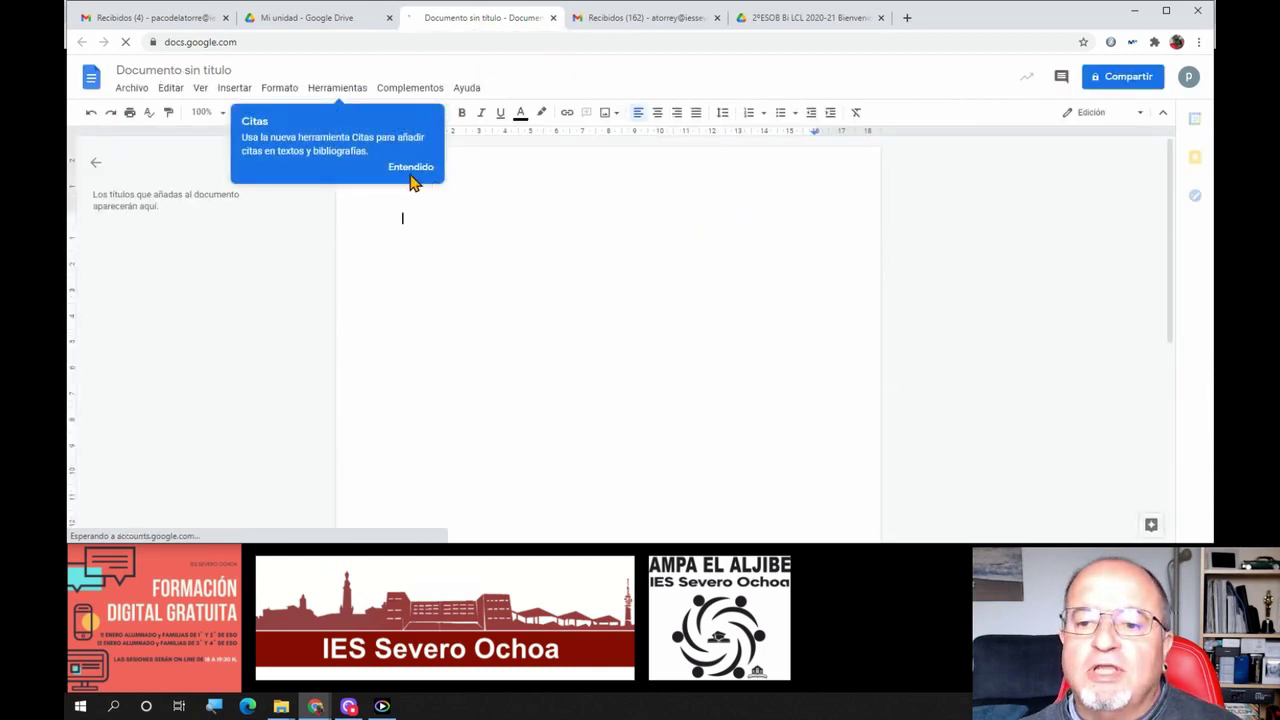
Dismiss the Citas and Automagical Forms tips and hide the side panel in the untitled document
click(410, 168)
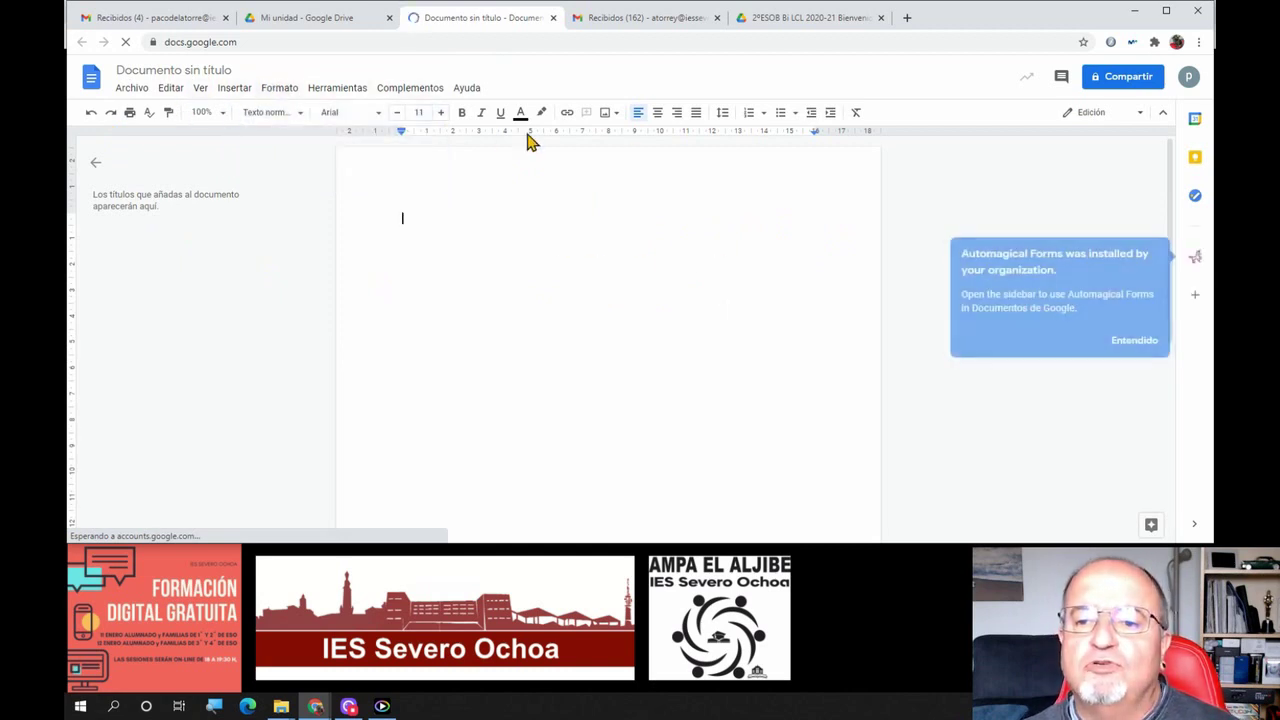
click(1136, 341)
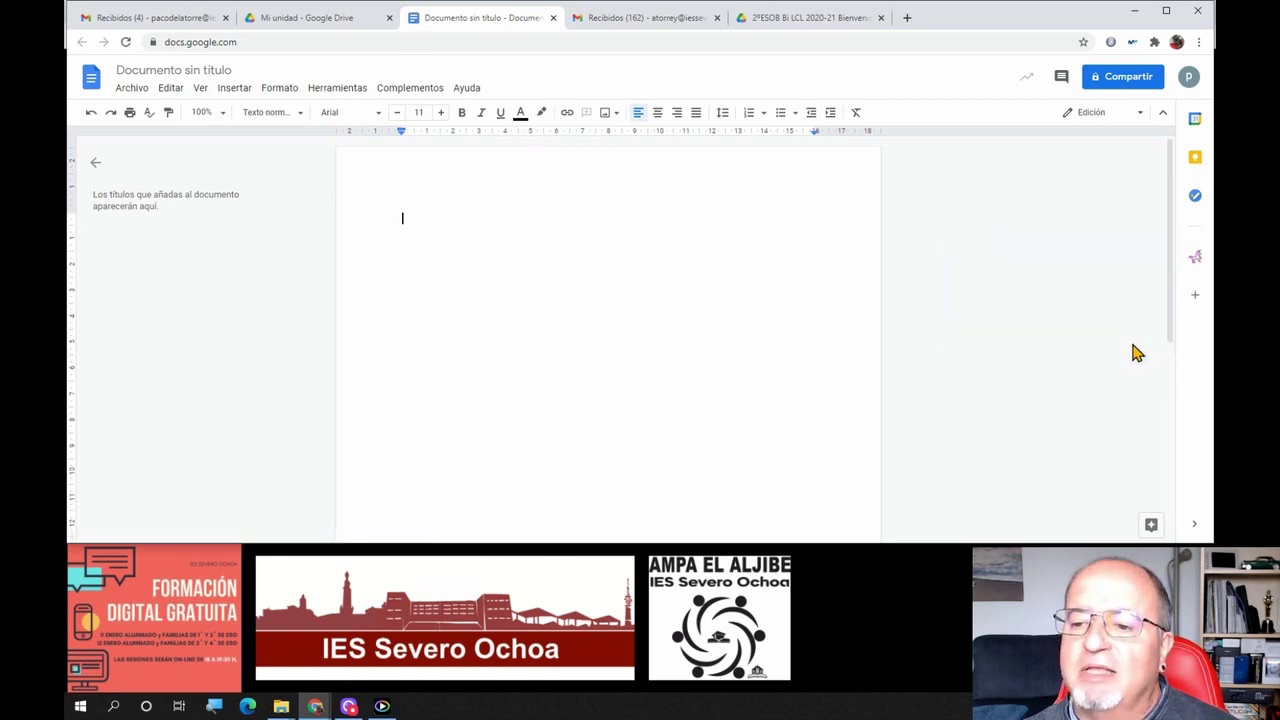
click(1192, 530)
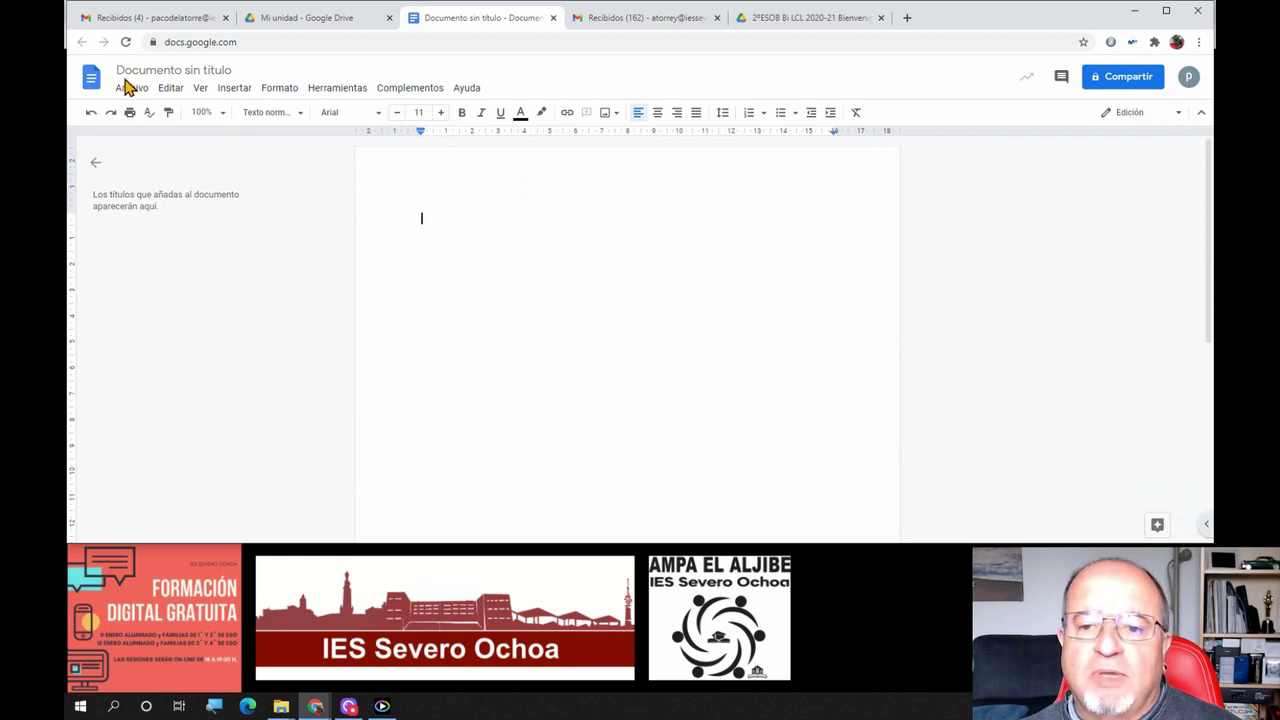
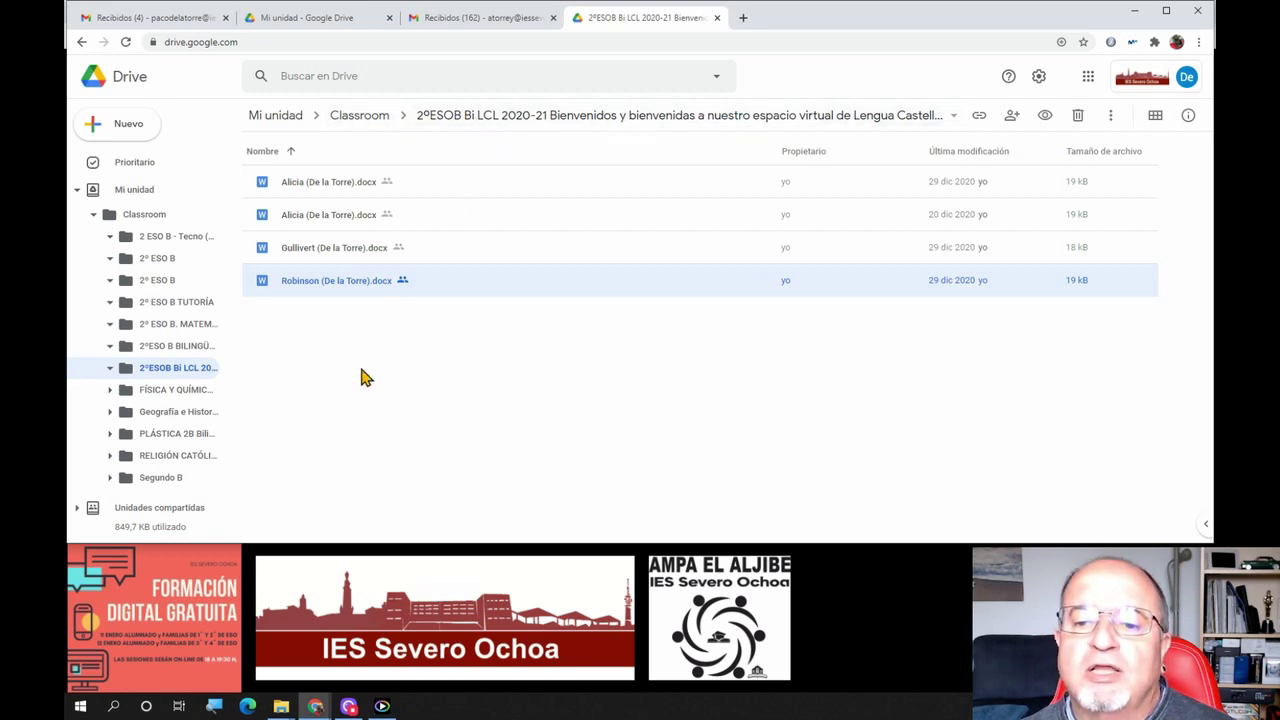
click(126, 132)
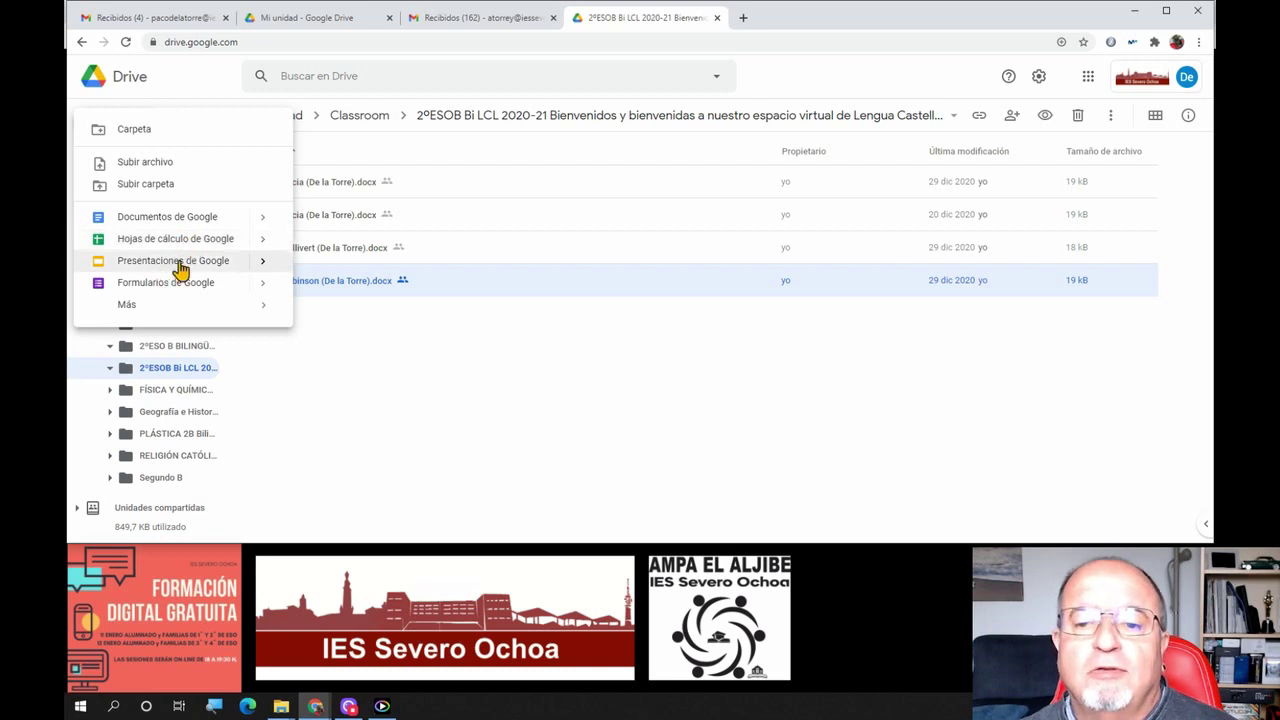
click(404, 393)
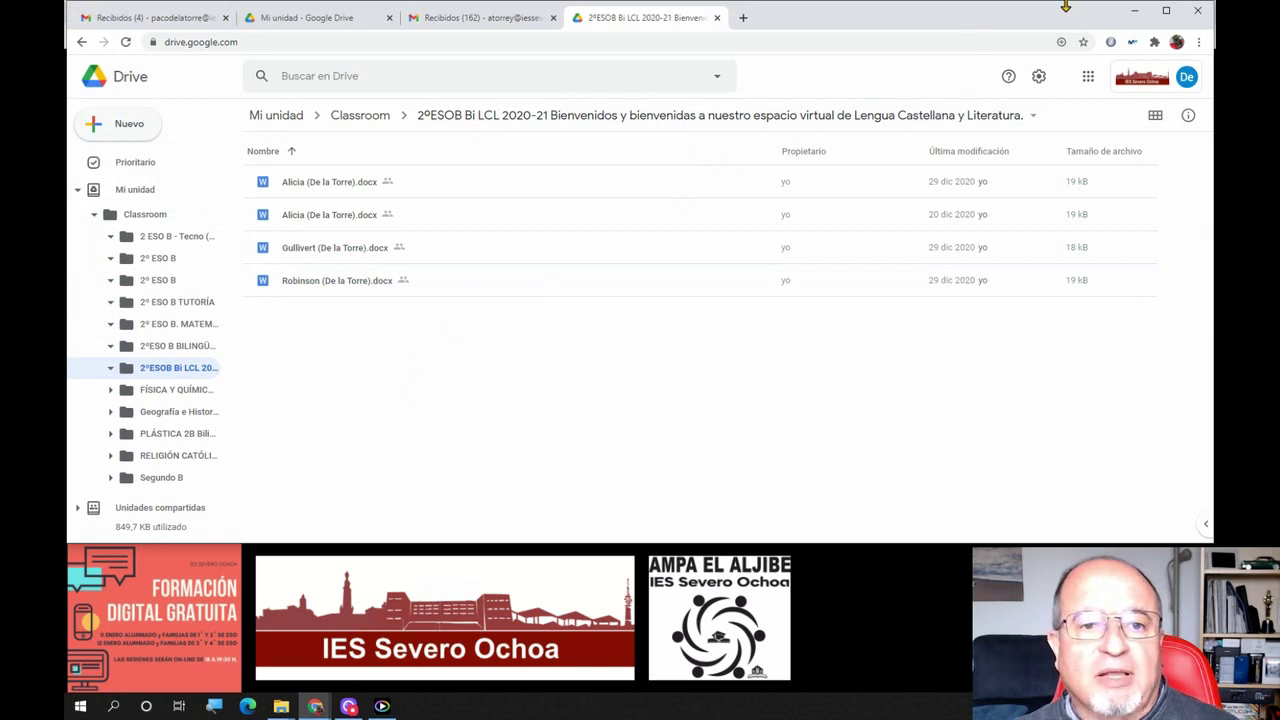
click(1134, 11)
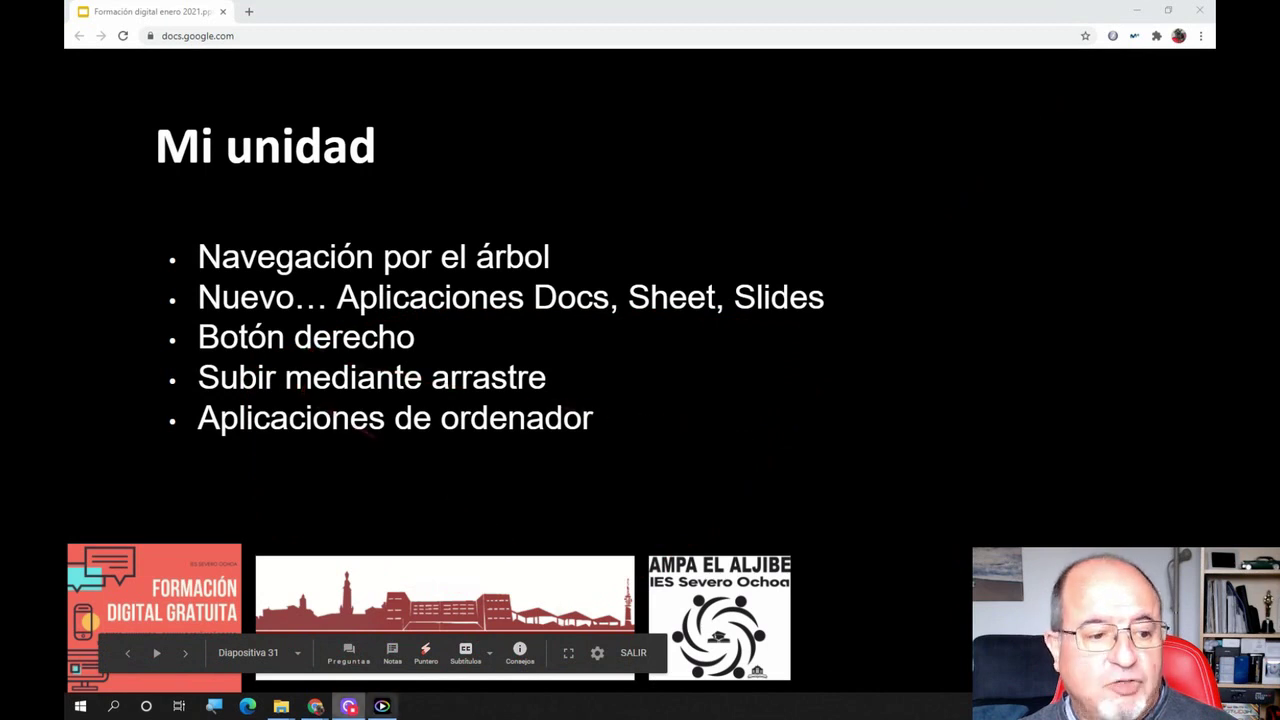
mouse_move(282, 709)
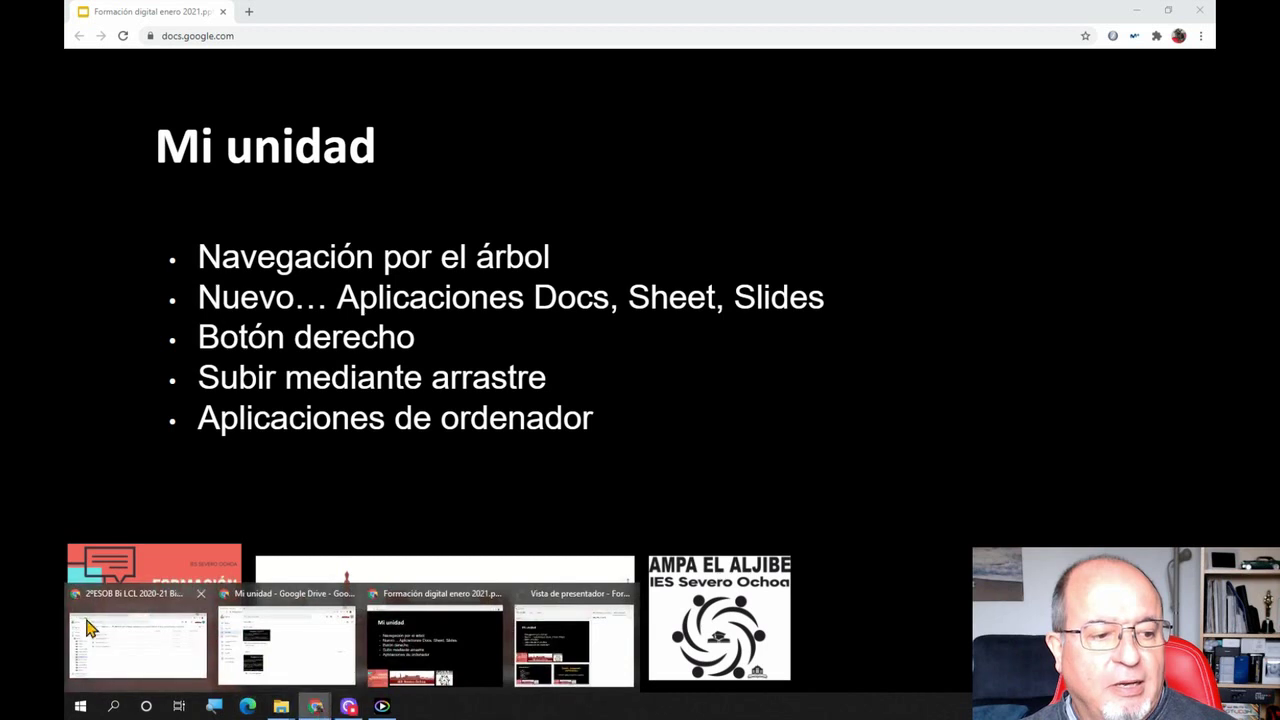
click(90, 627)
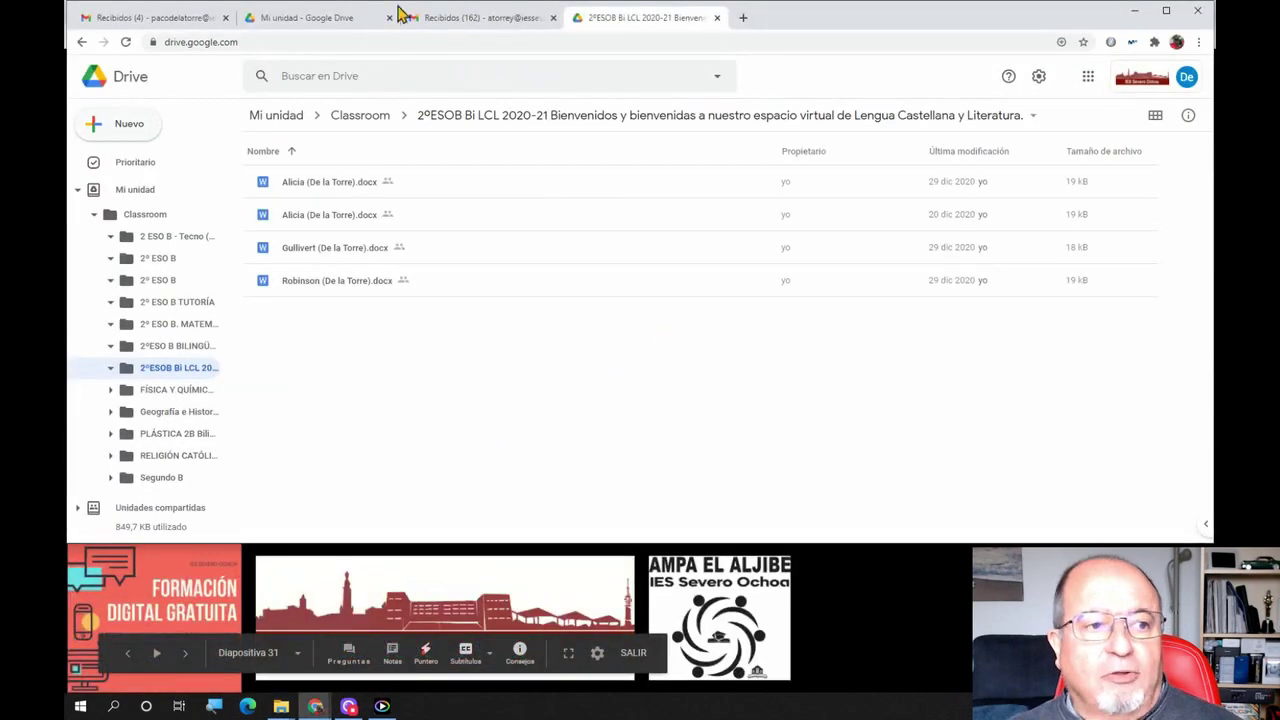
Switch to the Mi unidad tab and show its empty-space context menu and folder dropdown
click(340, 21)
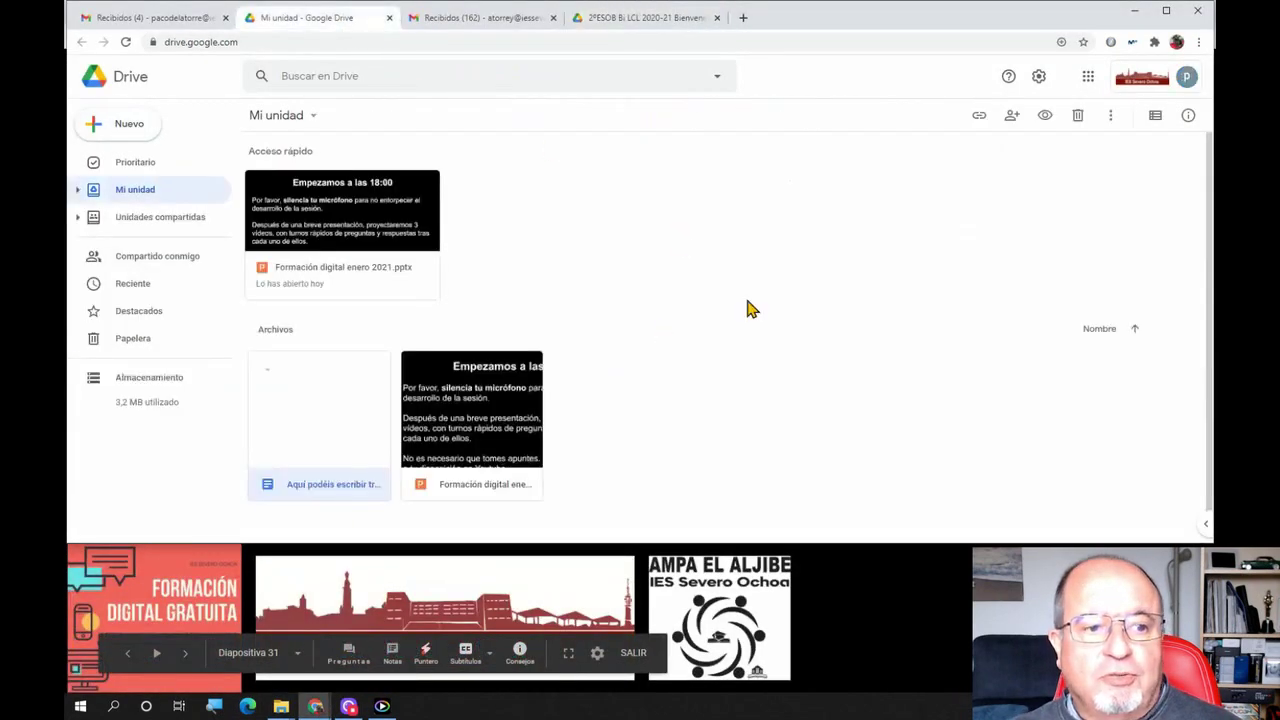
right_click(702, 386)
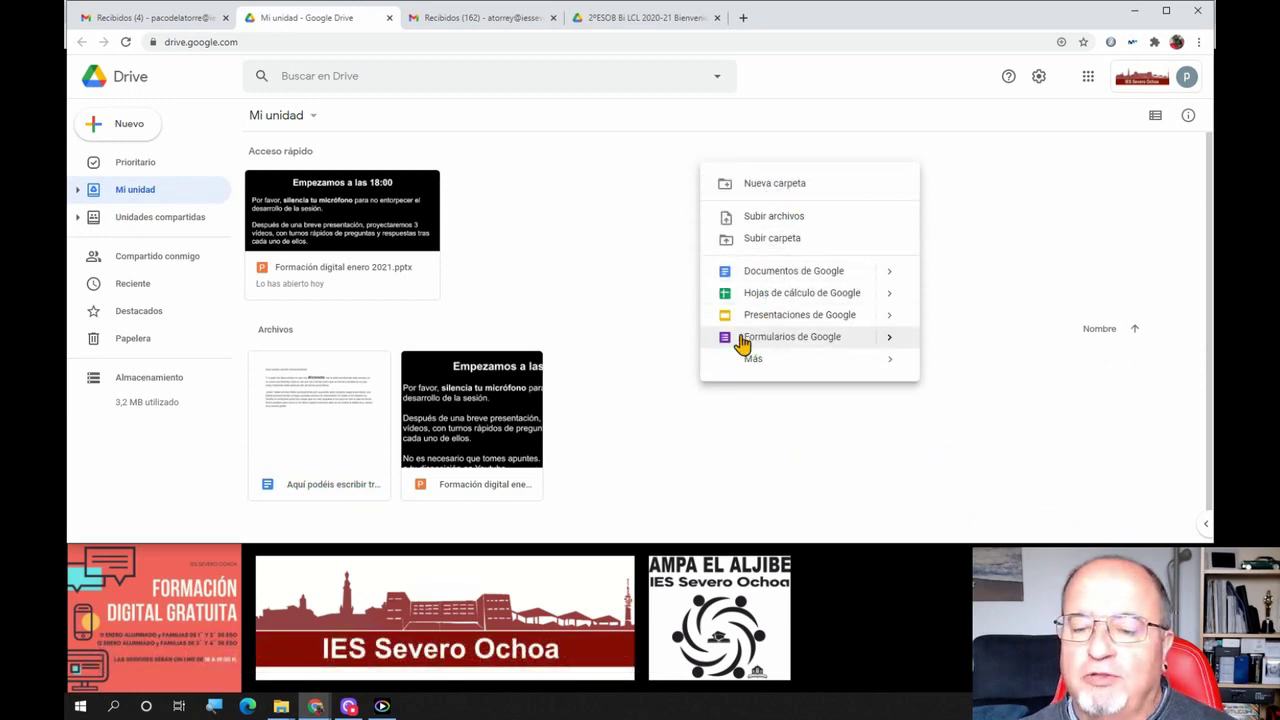
click(619, 282)
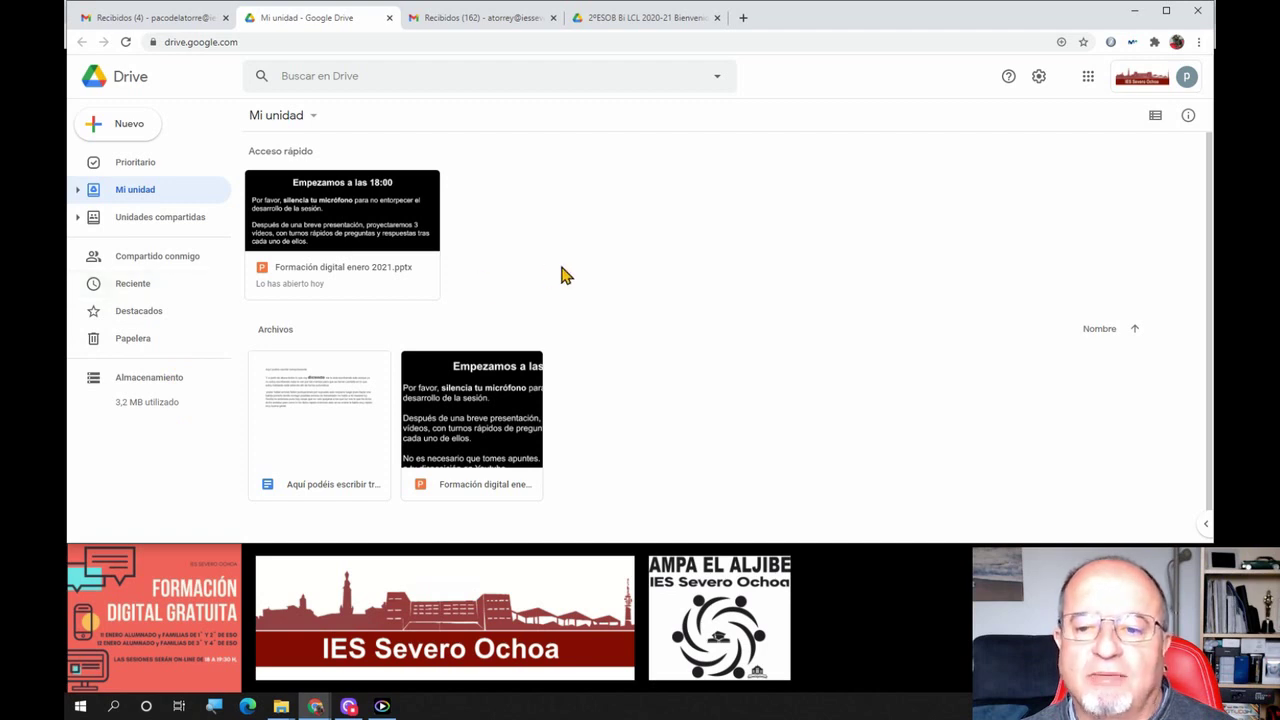
right_click(651, 318)
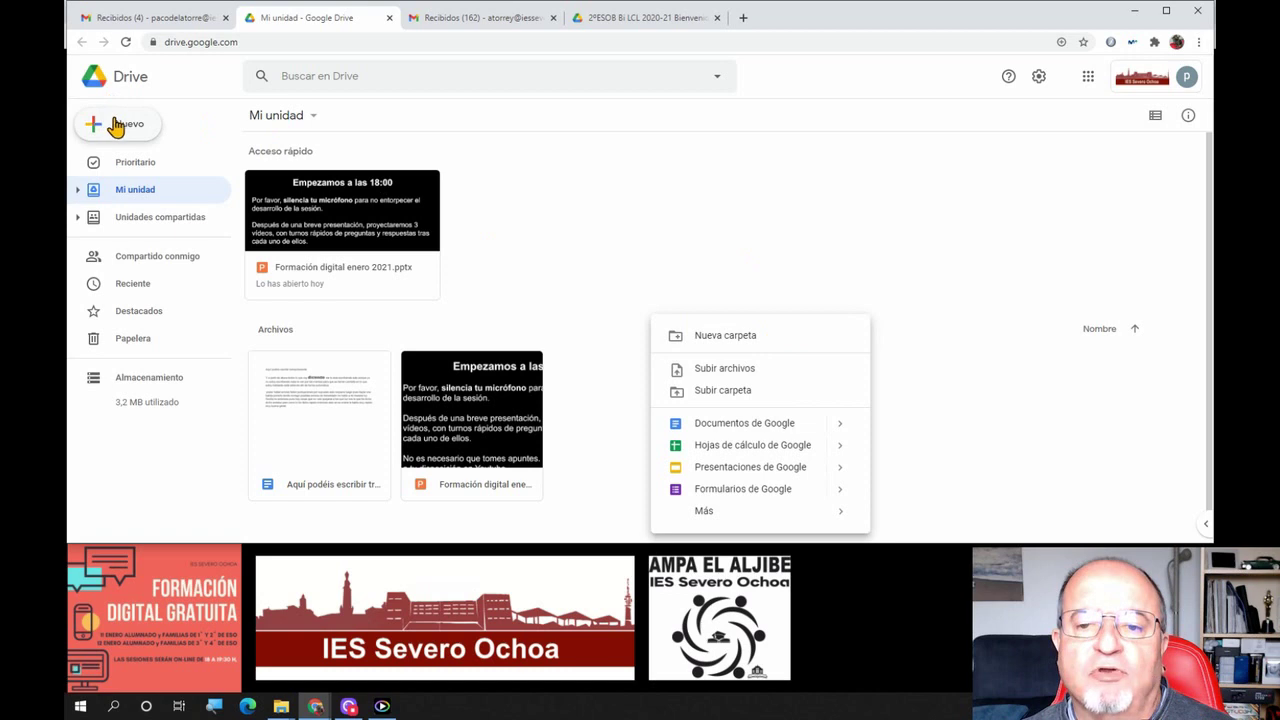
click(313, 121)
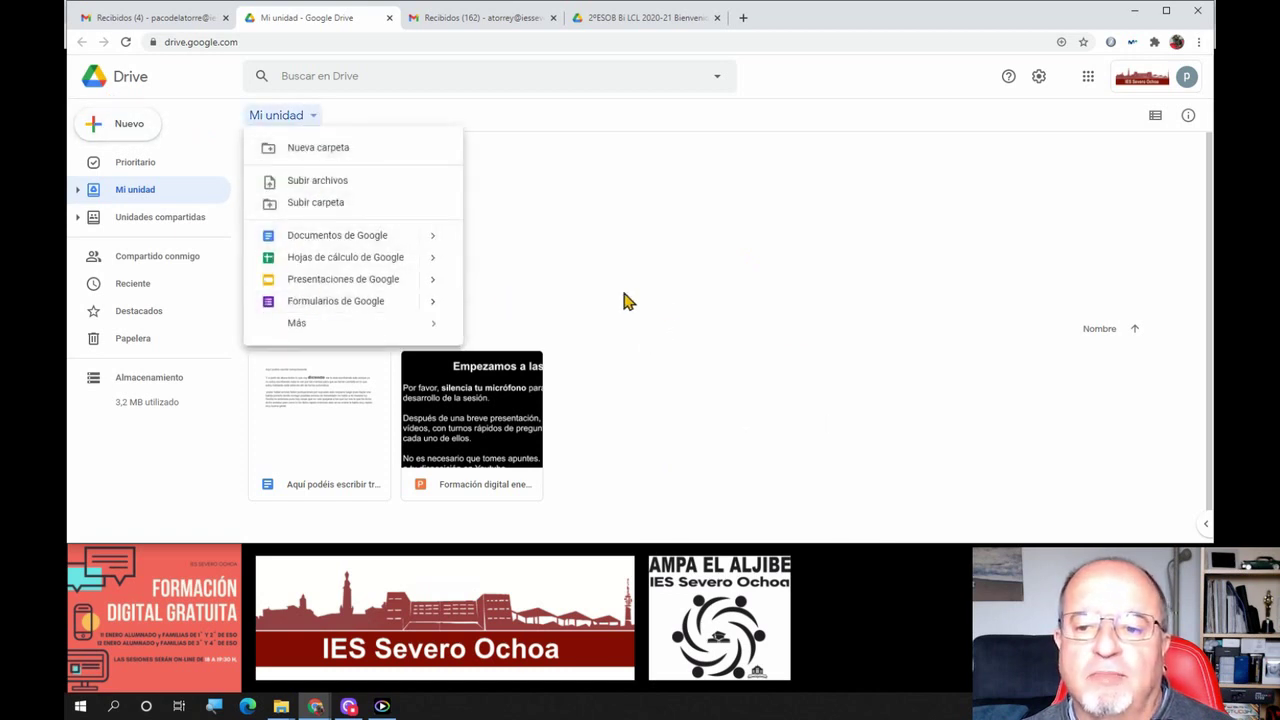
click(686, 313)
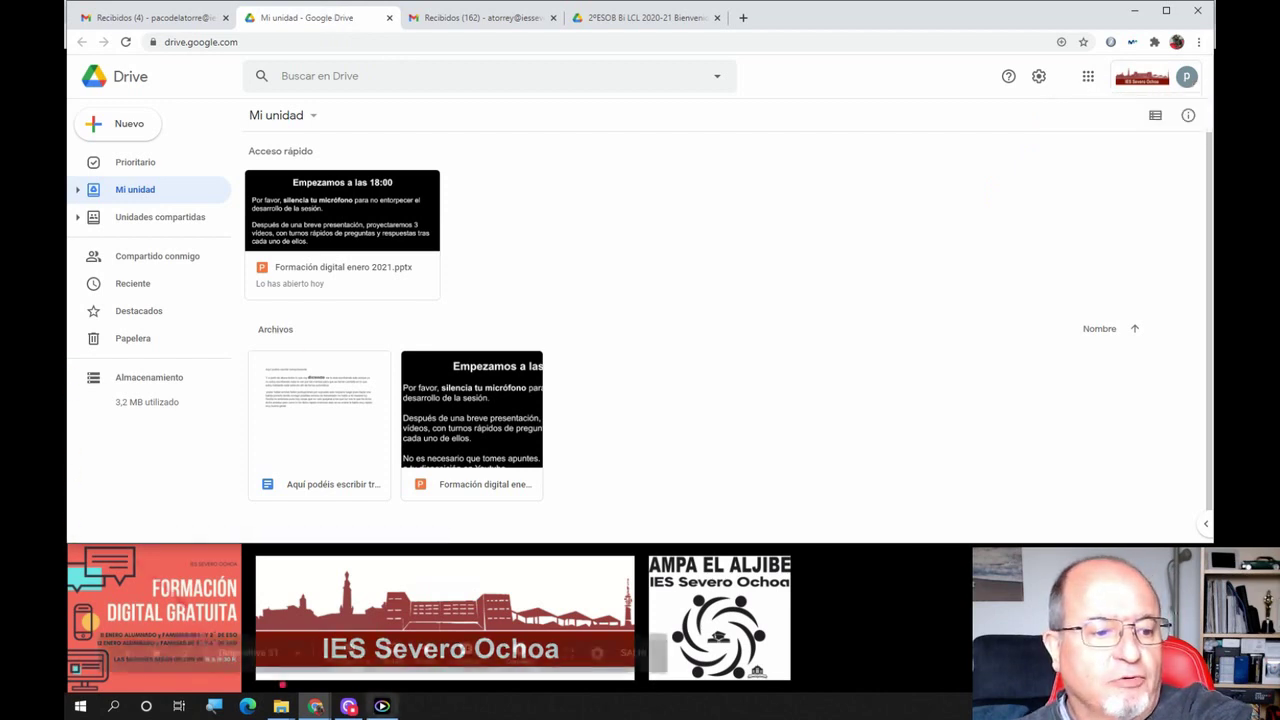
Bring the Documentos window forward beside Drive and preview Drive's New menu
mouse_move(281, 706)
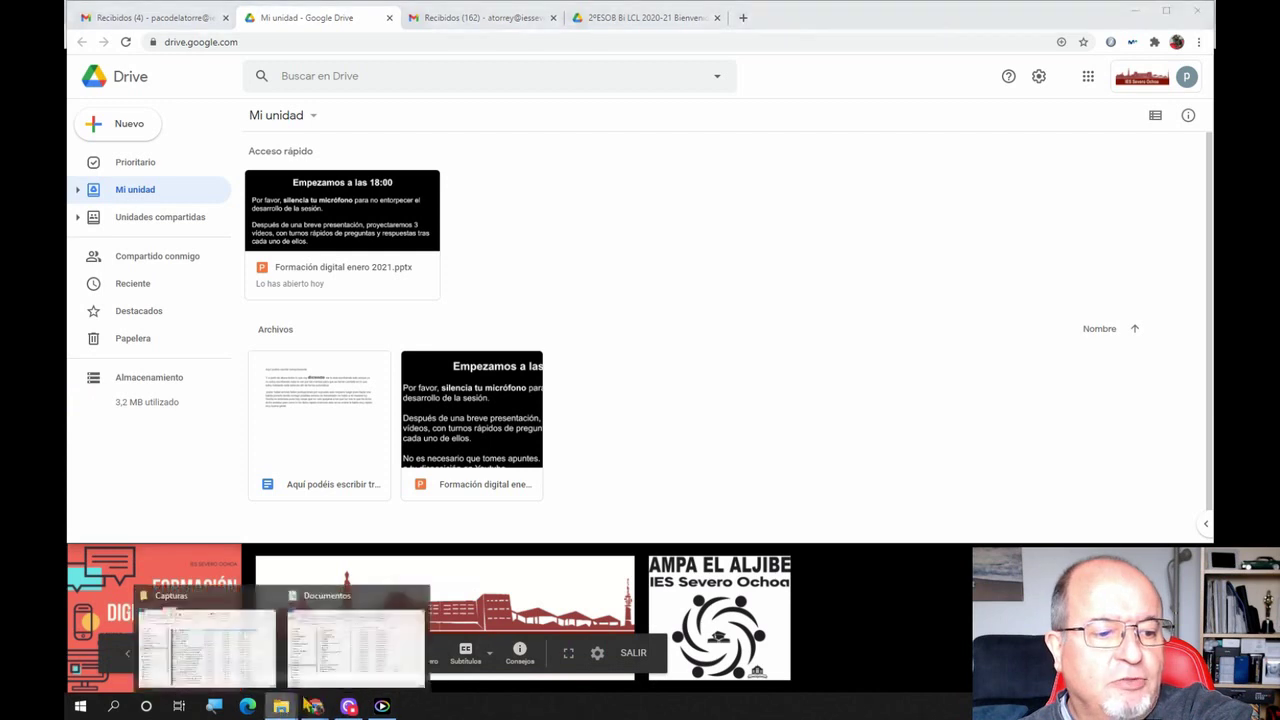
click(374, 634)
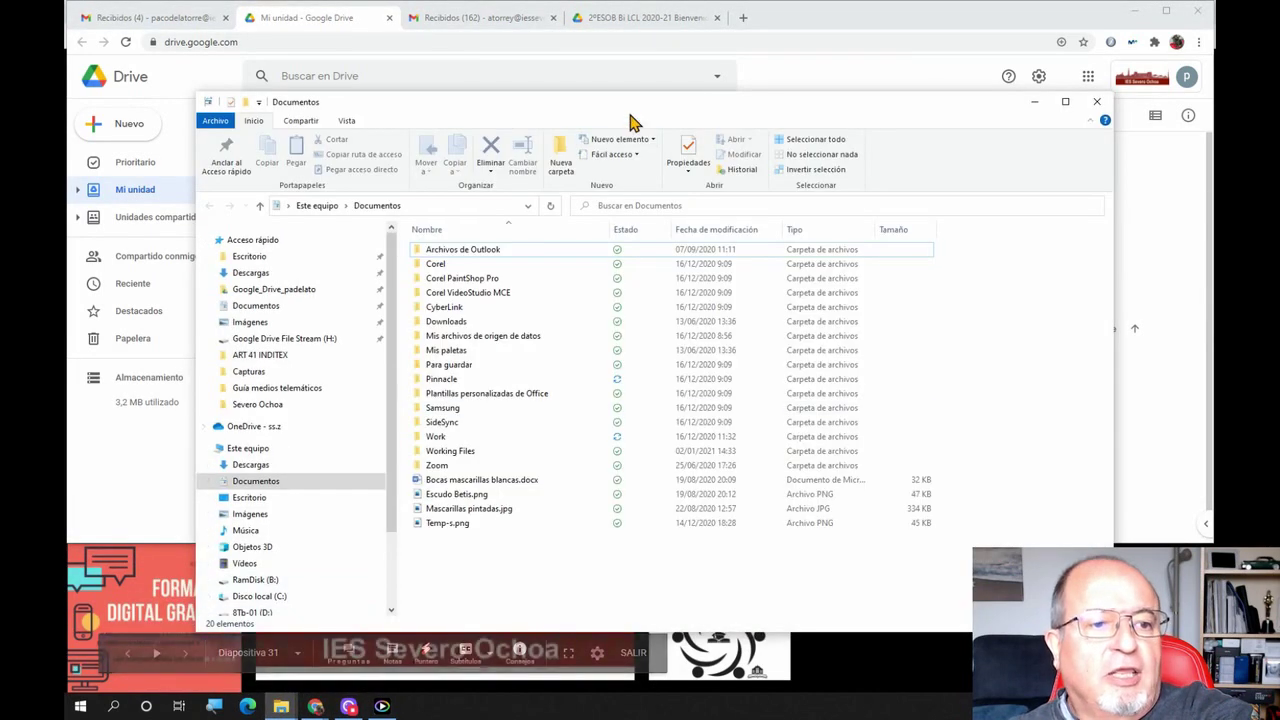
drag(829, 113, 806, 146)
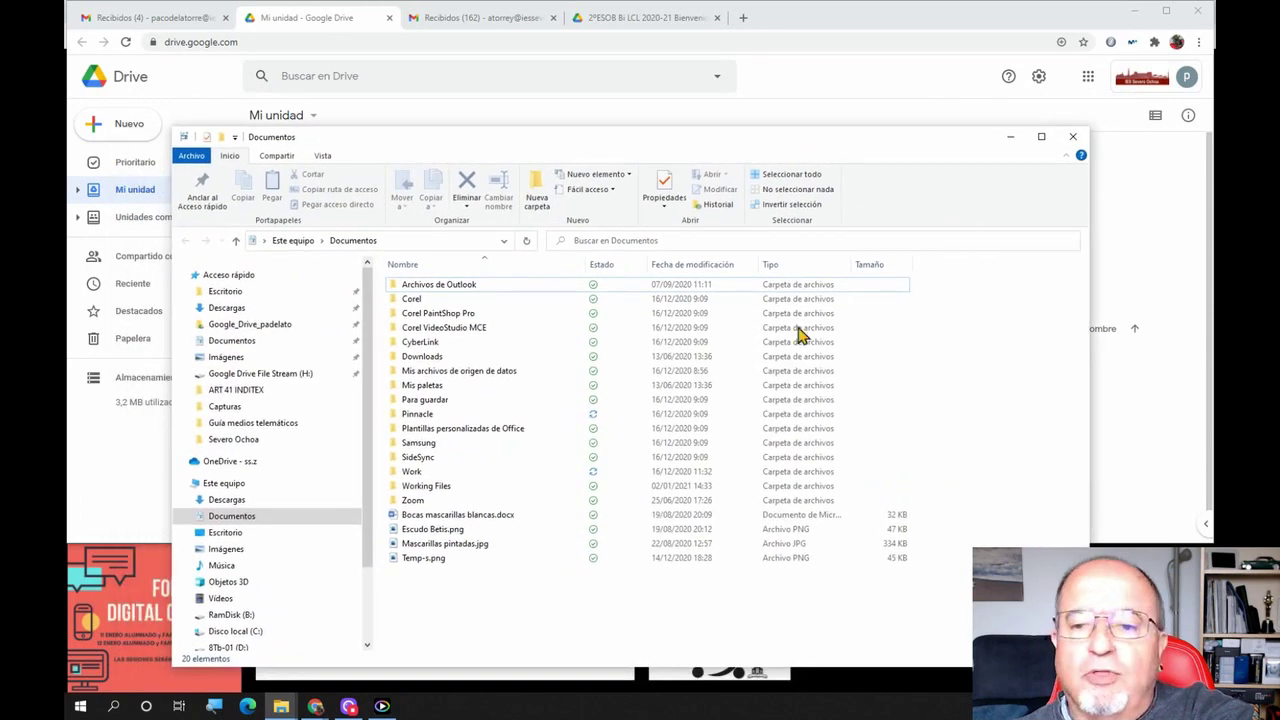
click(95, 128)
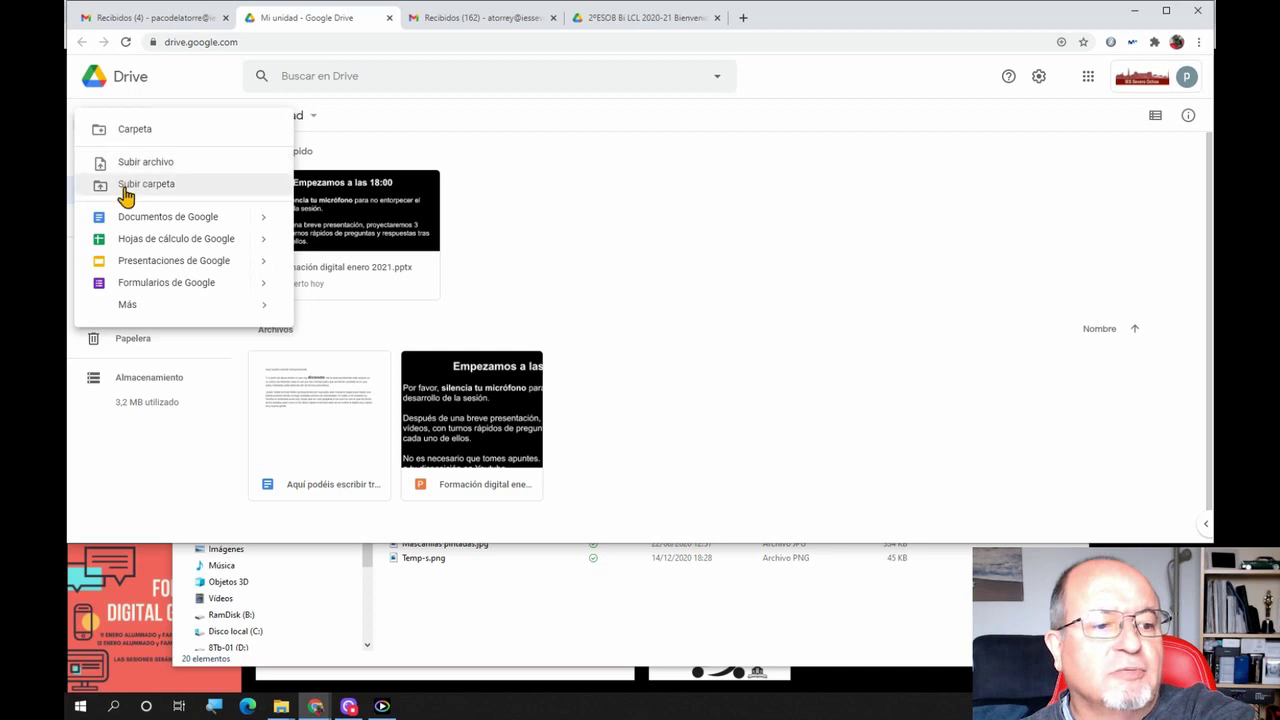
click(548, 627)
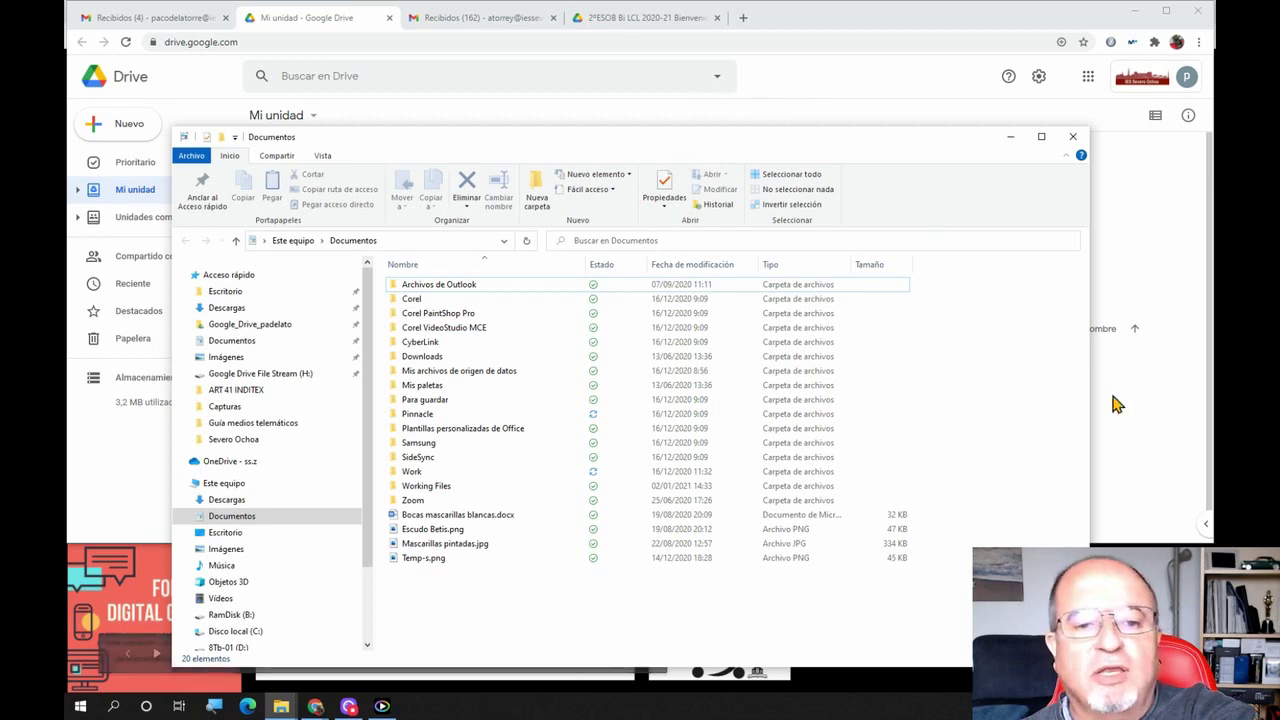
Drag Temp-s.png from Documentos onto the Drive page to upload it into Mi unidad
click(1131, 430)
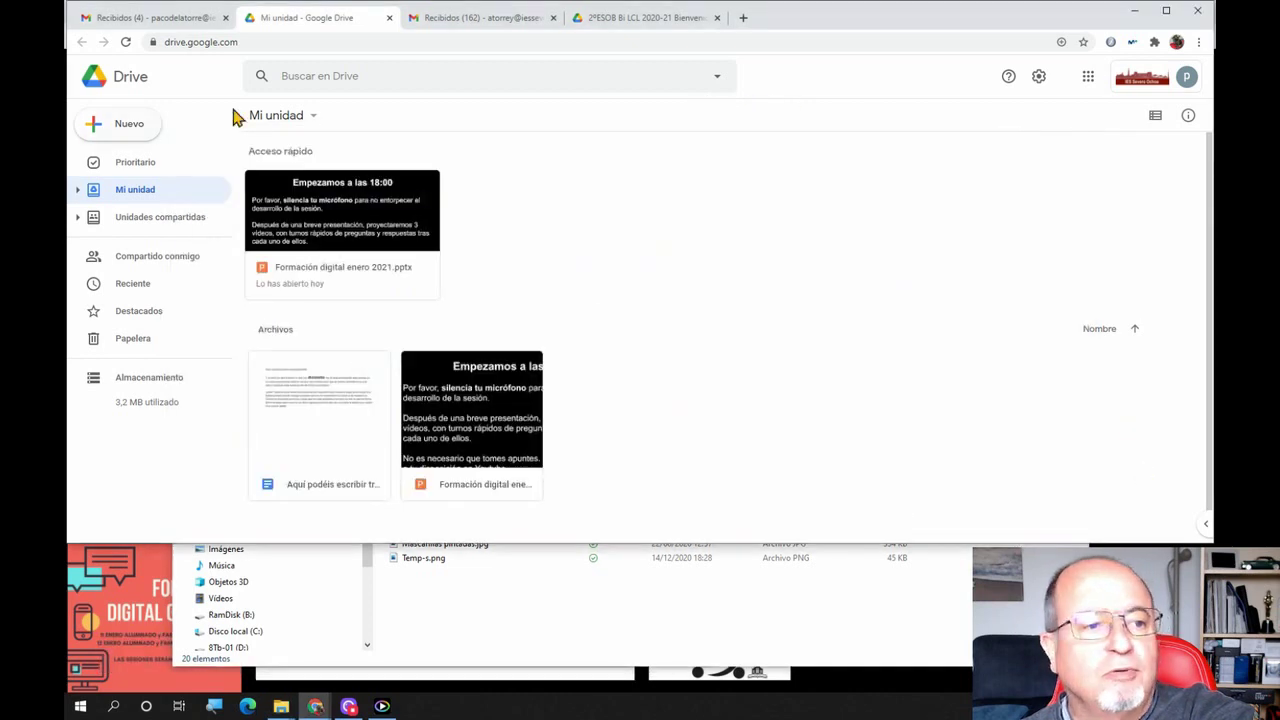
click(546, 641)
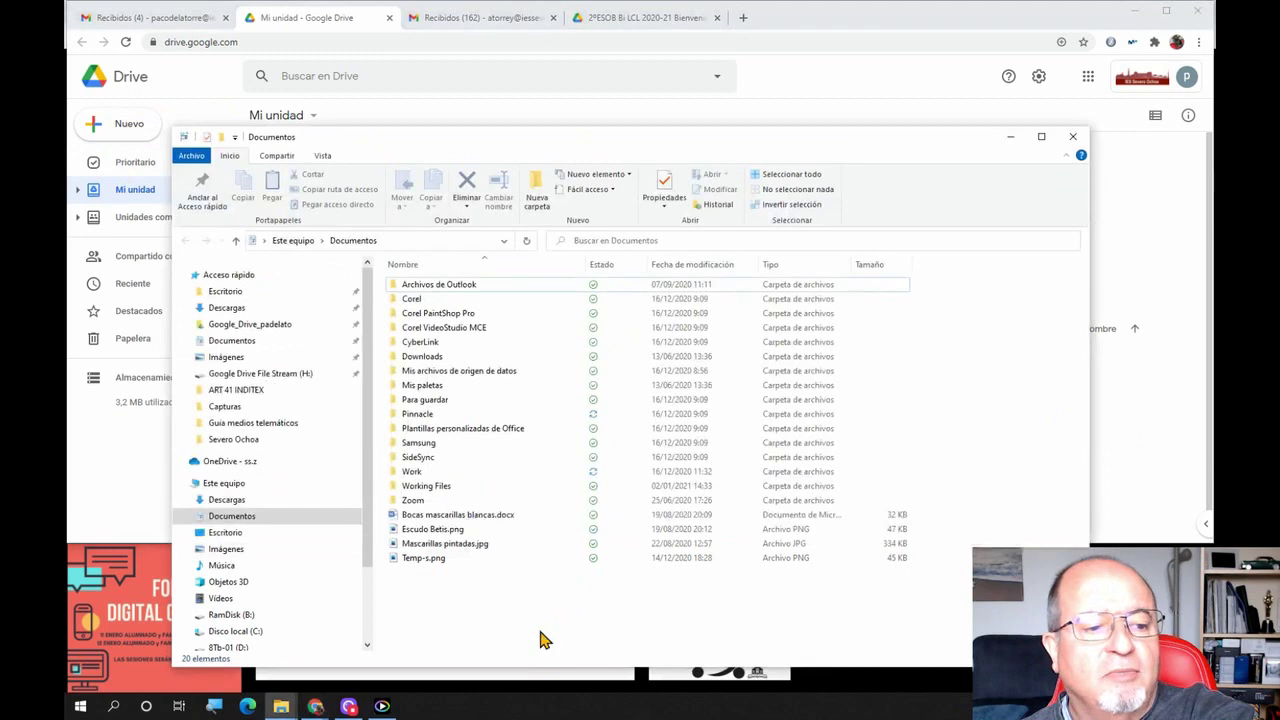
click(407, 565)
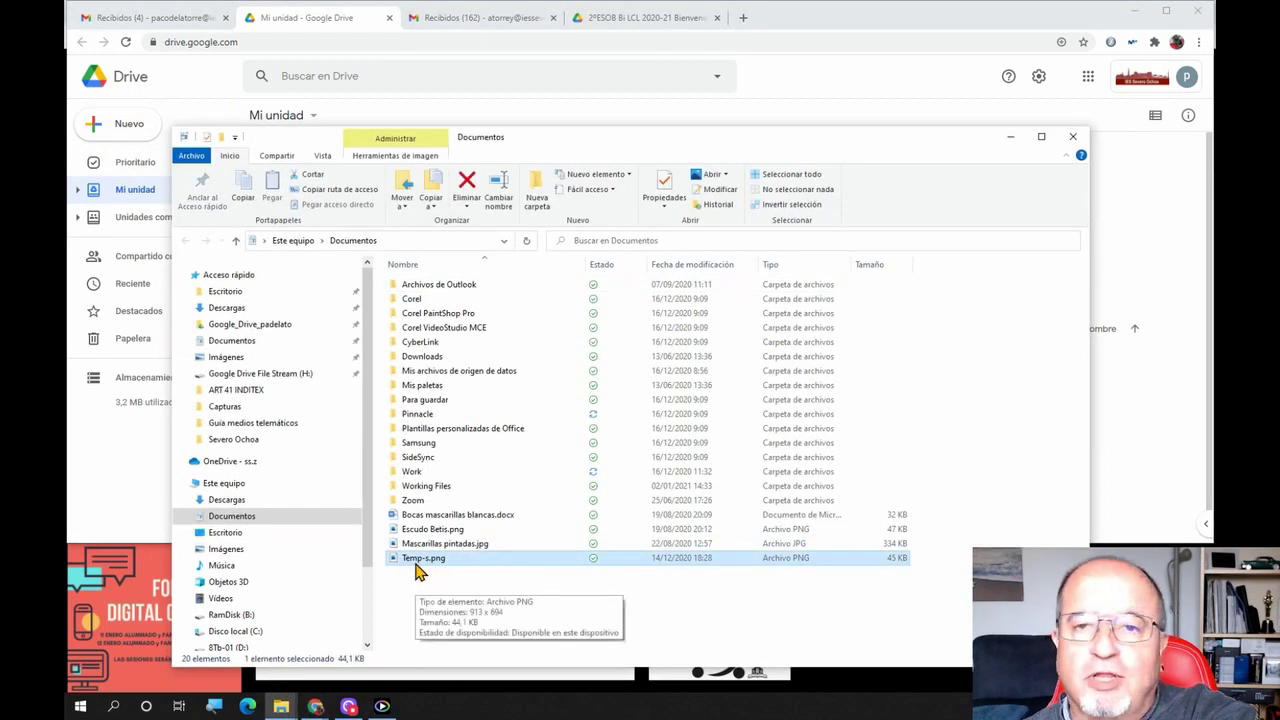
drag(420, 570, 1122, 428)
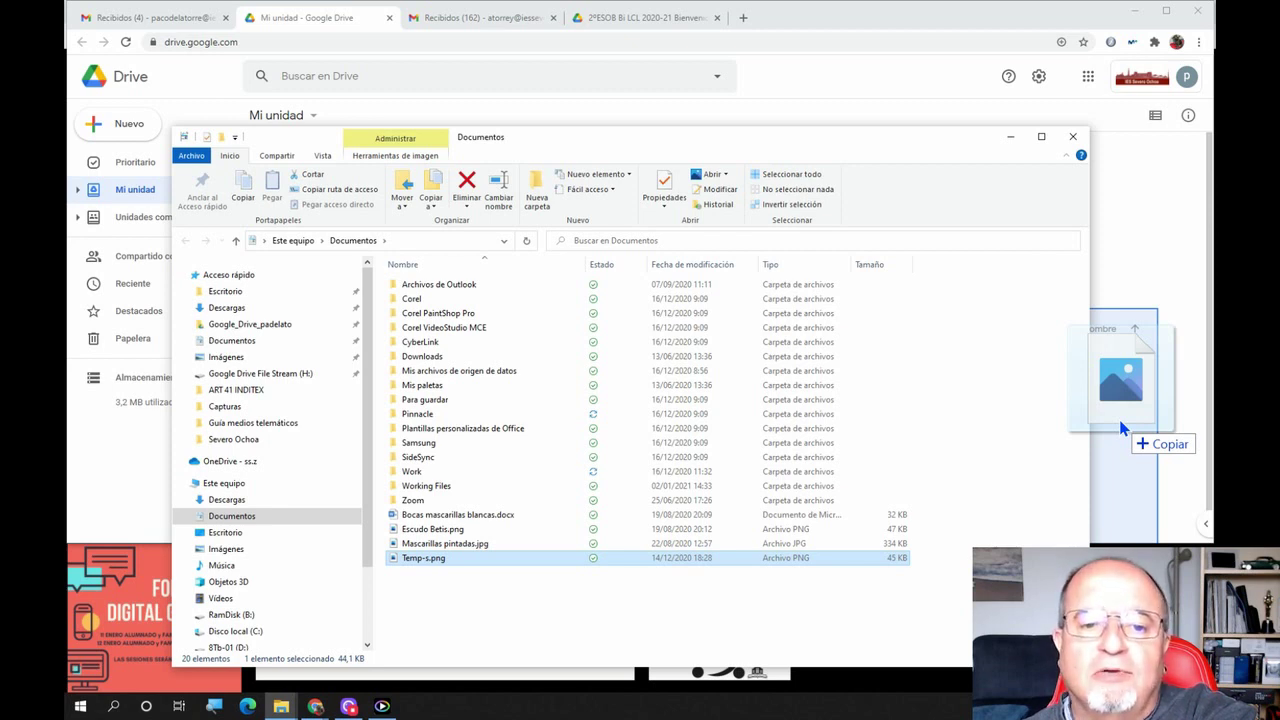
drag(1122, 428, 1120, 428)
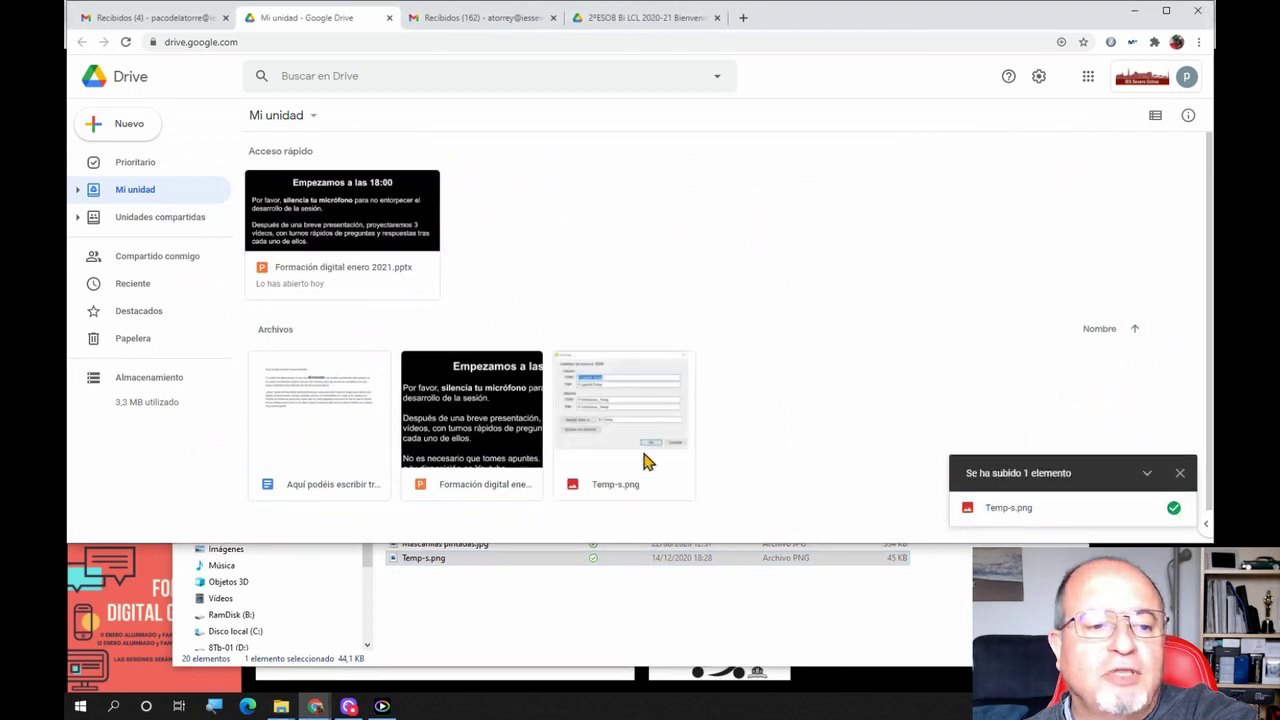
click(620, 483)
click(828, 486)
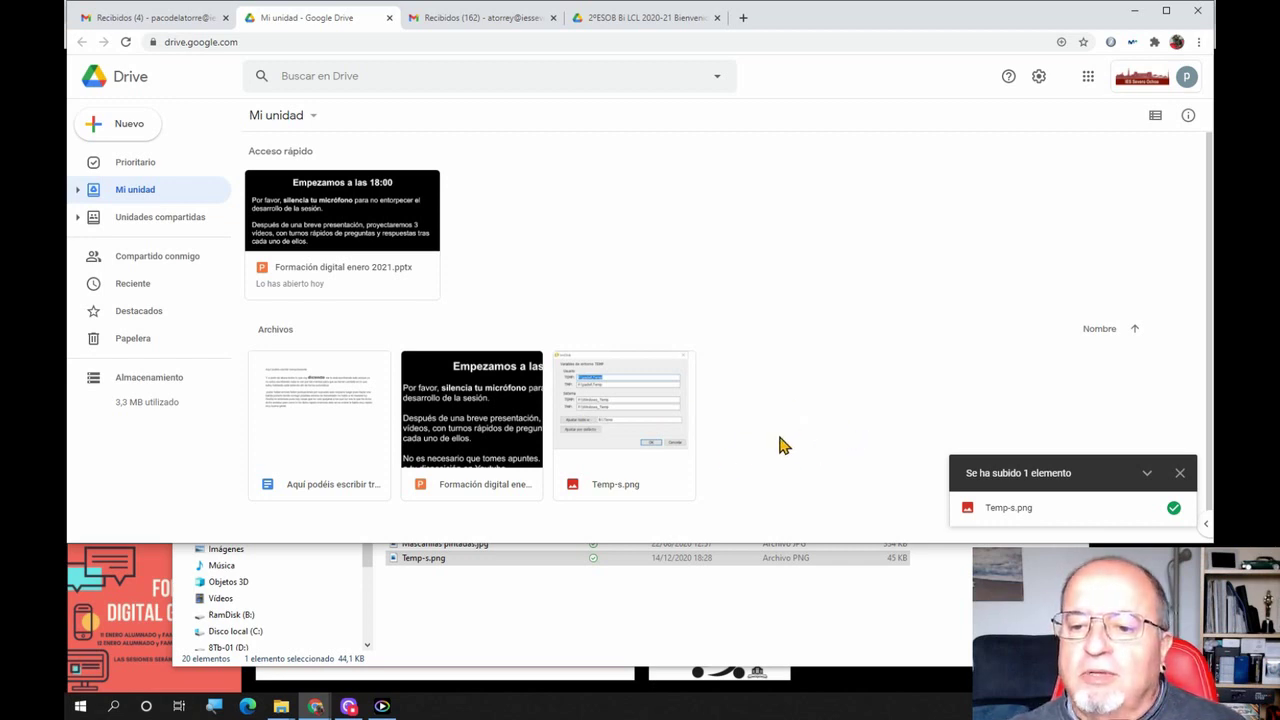
right_click(631, 407)
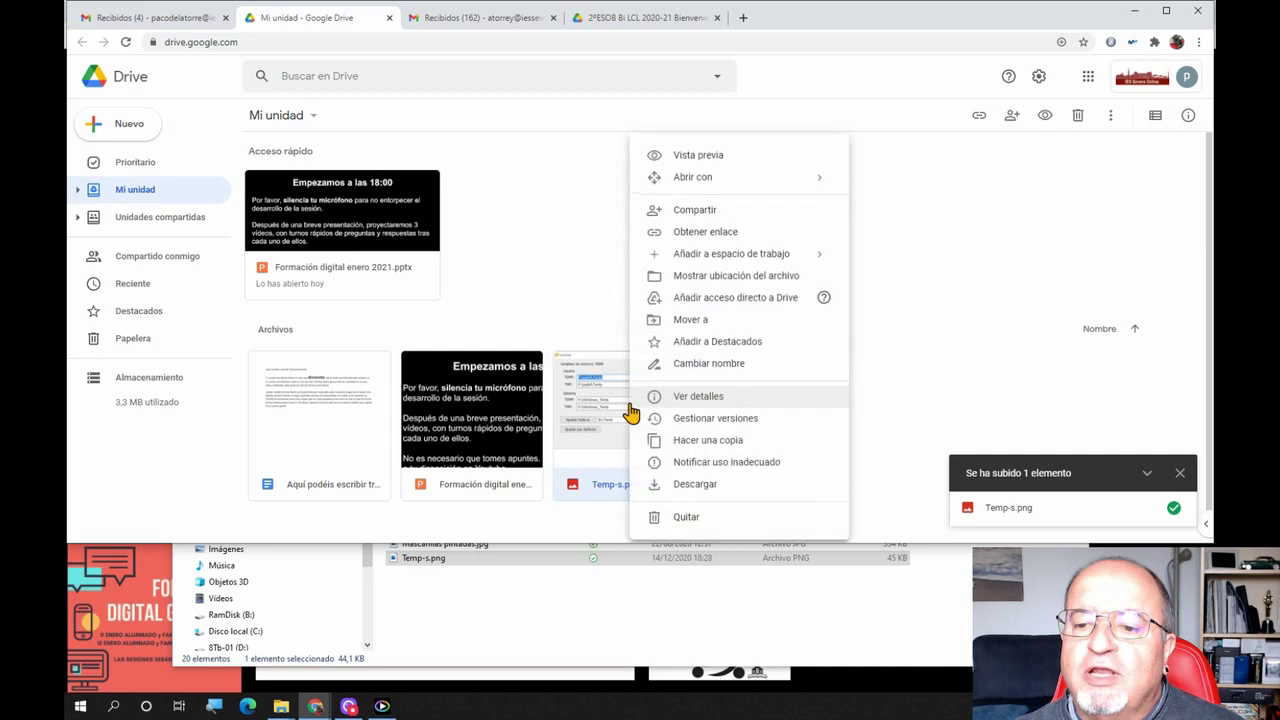
click(709, 486)
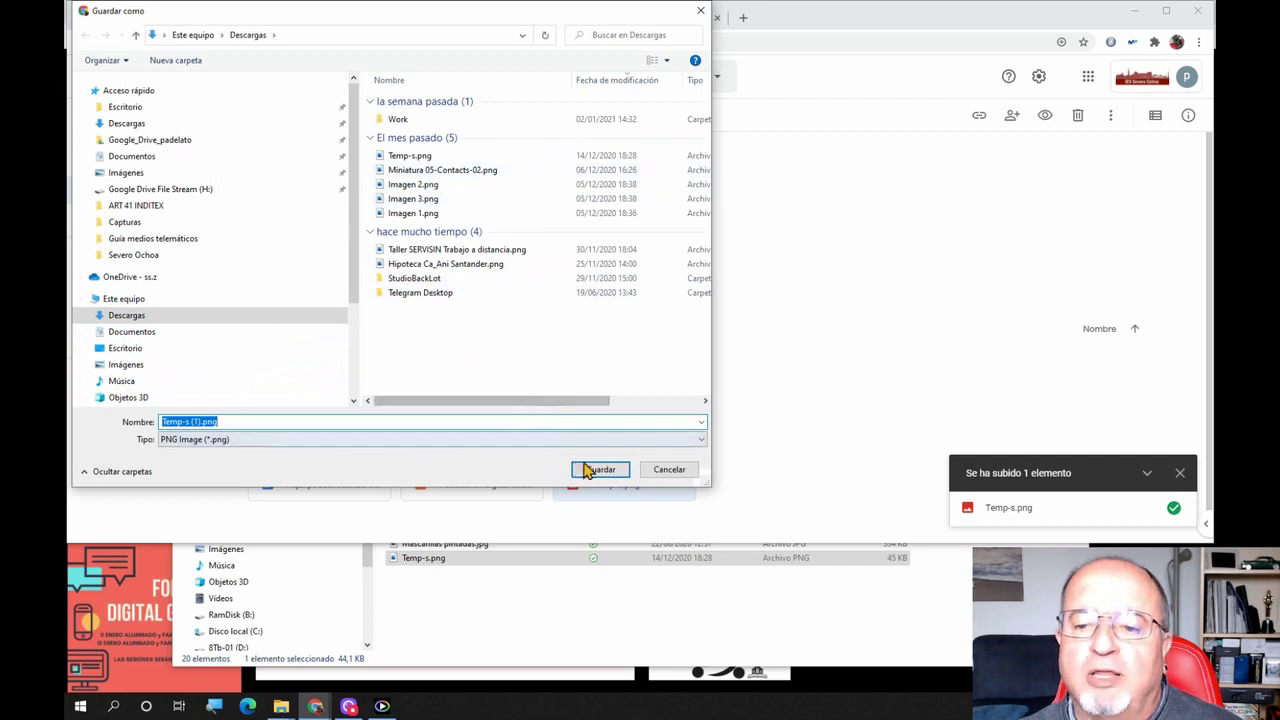
click(668, 470)
click(855, 318)
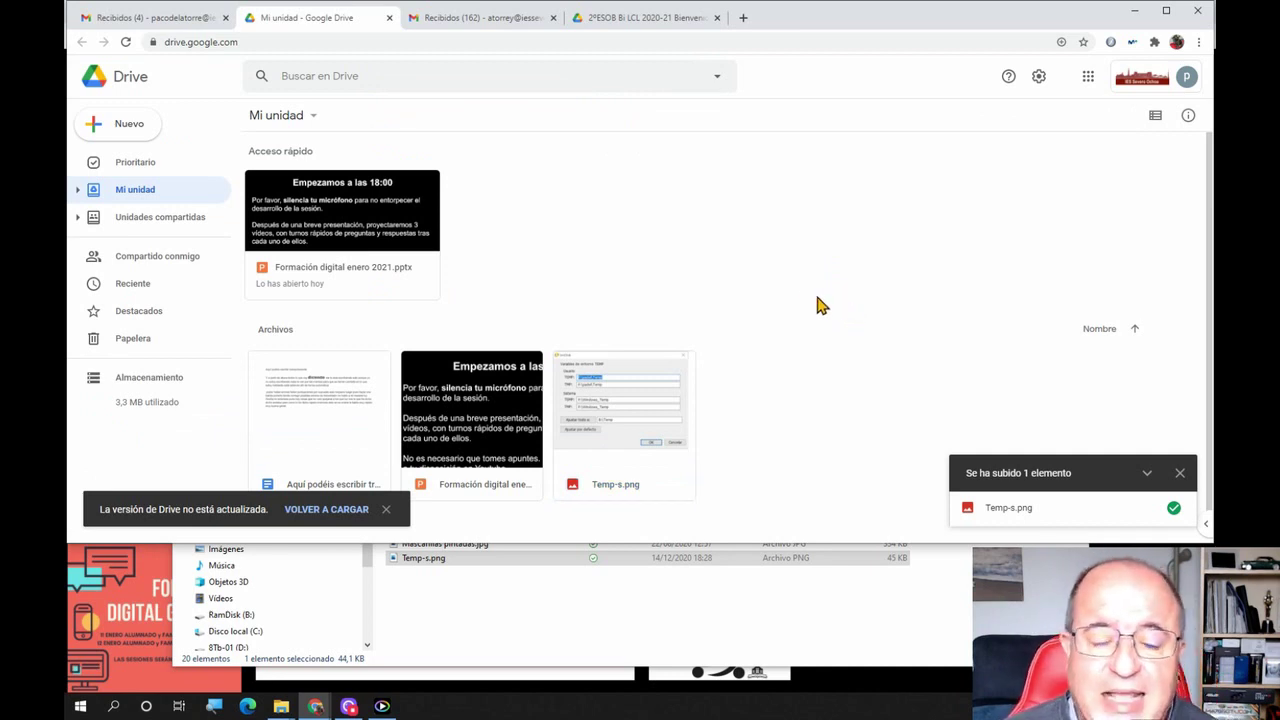
Navigate through Google_Drive_padelato to Google Drive File Stream (H:) and open Mi unidad
click(505, 609)
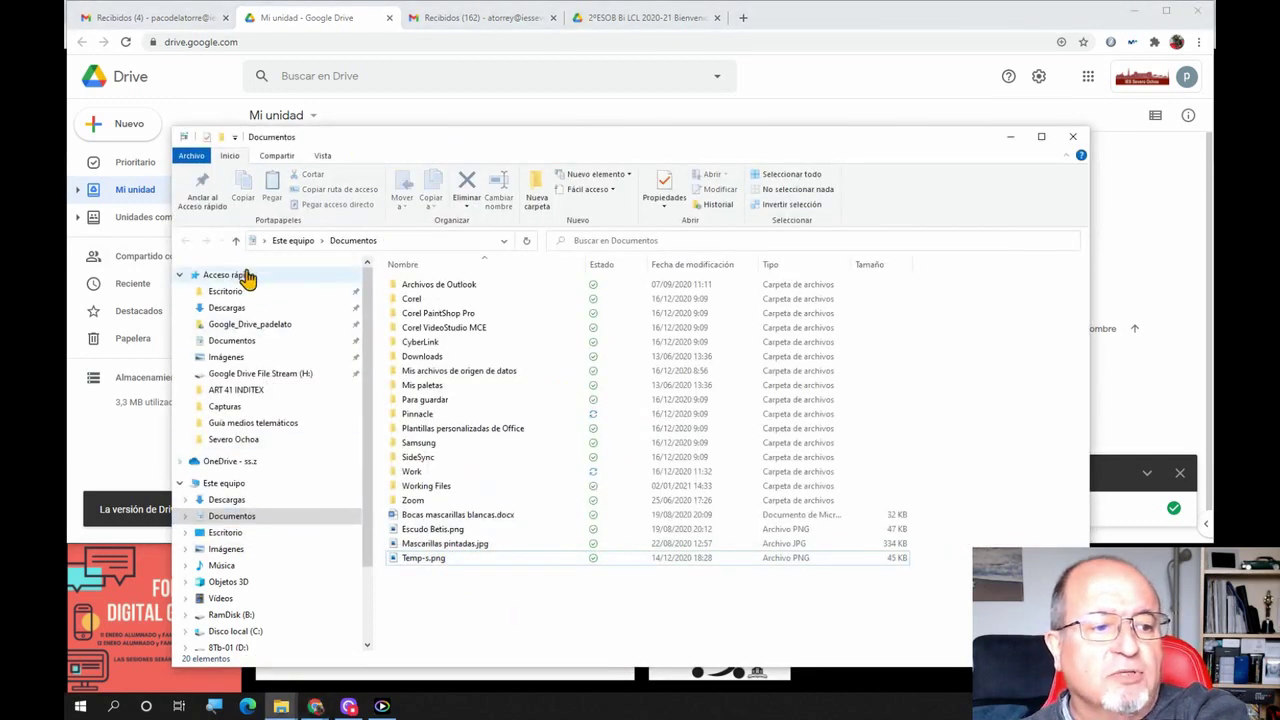
click(258, 330)
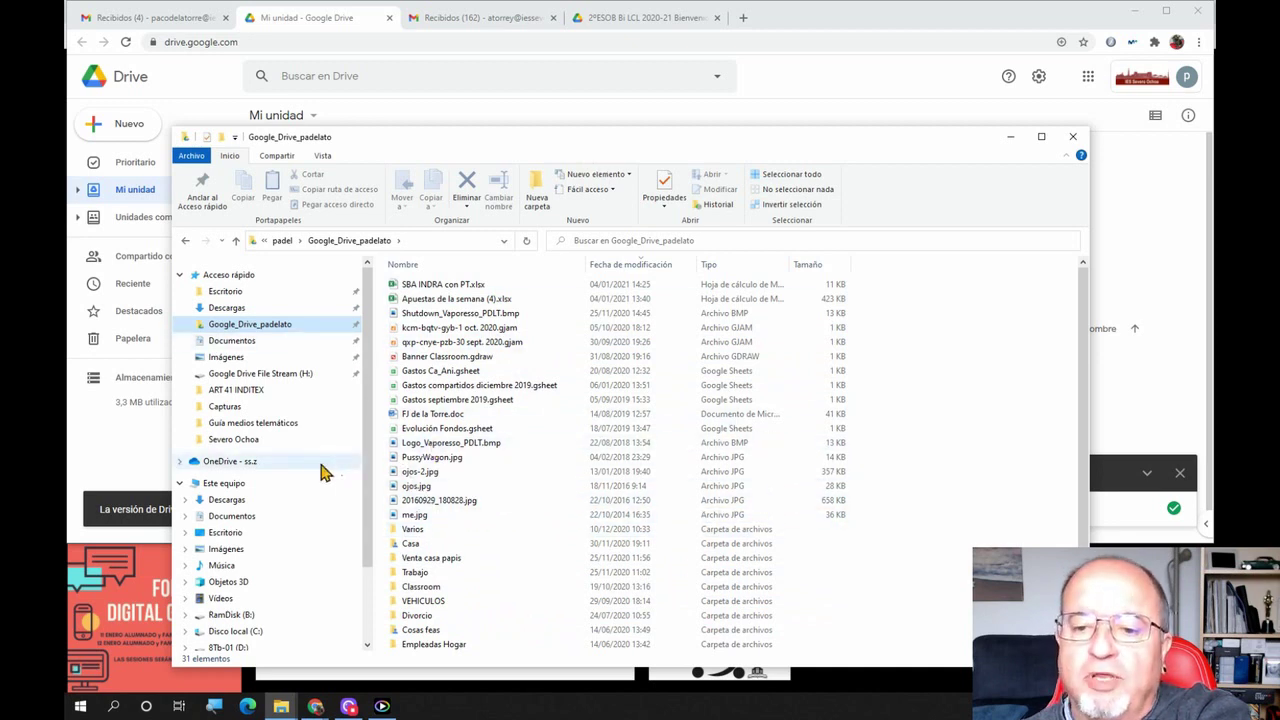
click(272, 380)
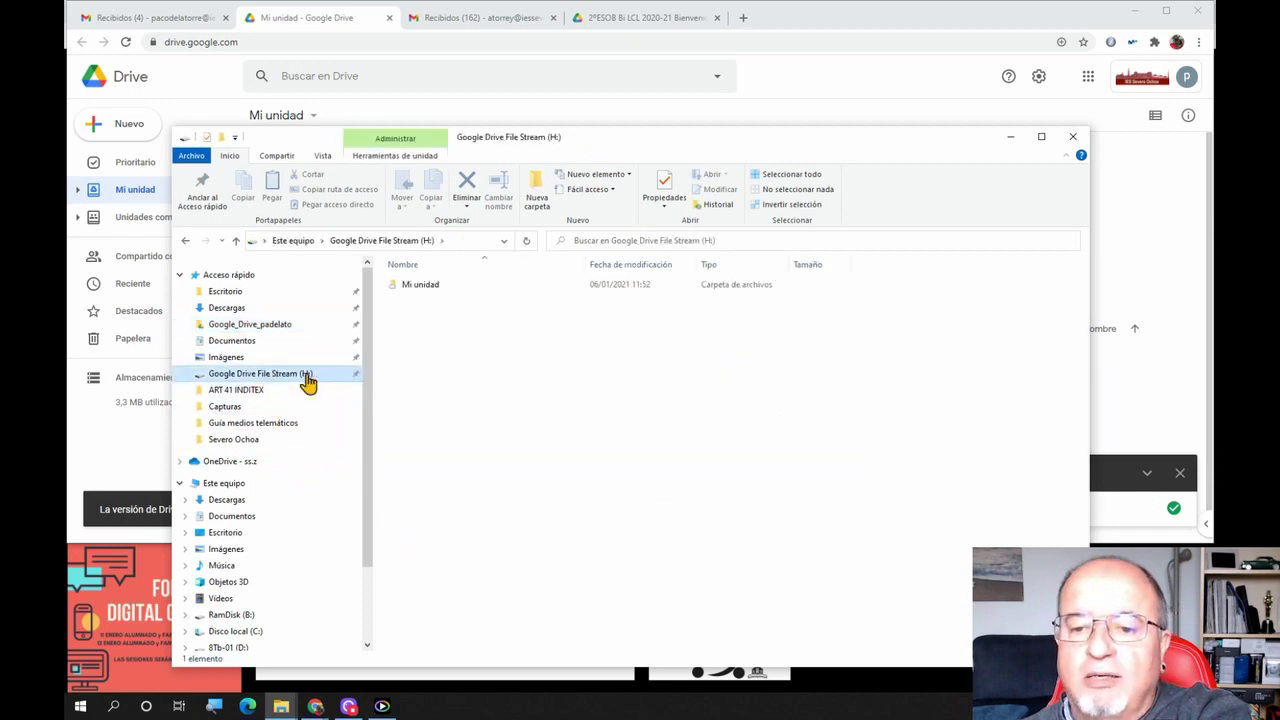
click(424, 285)
right_click(424, 285)
click(735, 427)
click(735, 427)
click(429, 288)
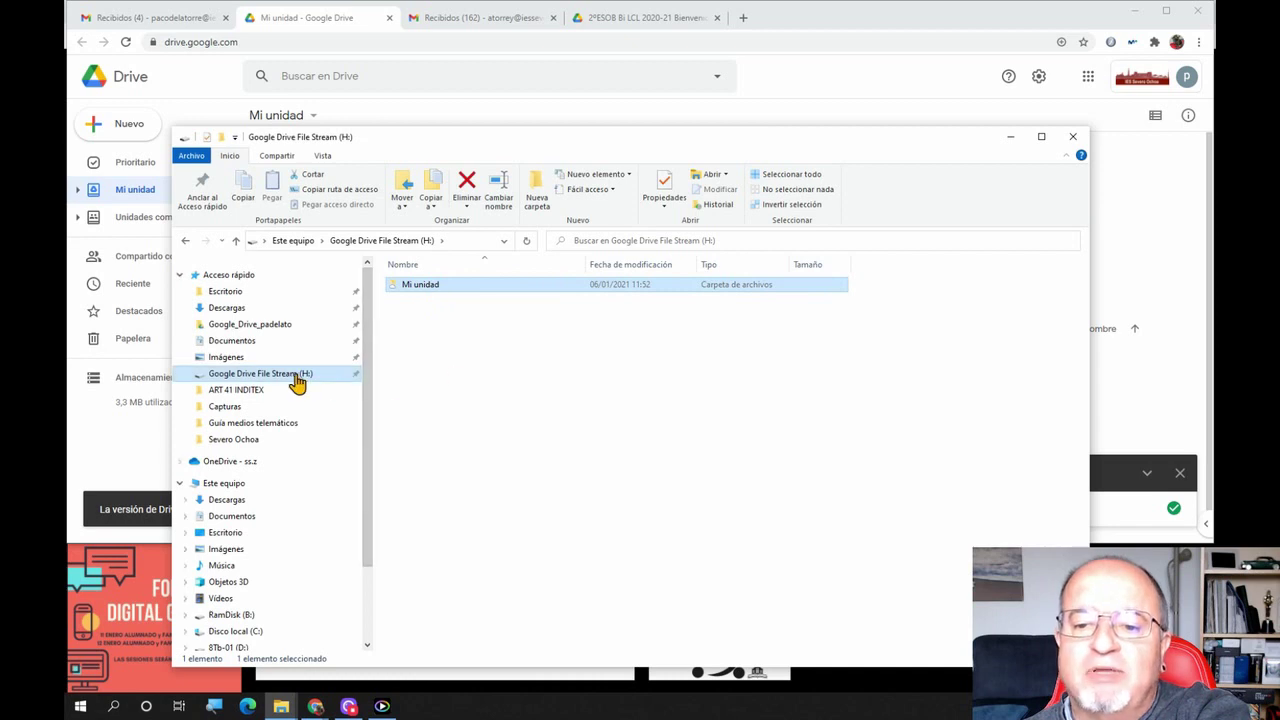
double_click(430, 288)
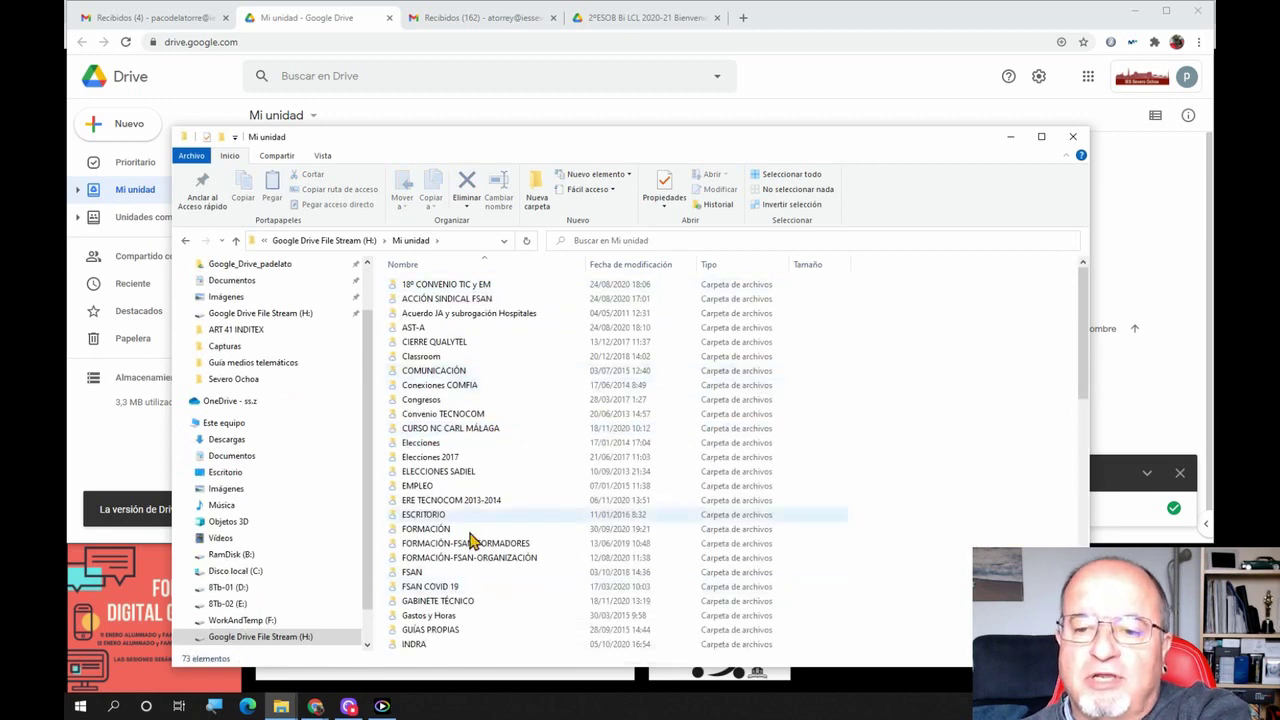
Scroll through the 73 synced items in Mi unidad, then close the Explorer window
scroll(480, 540, down, 3)
scroll(490, 525, down, 9)
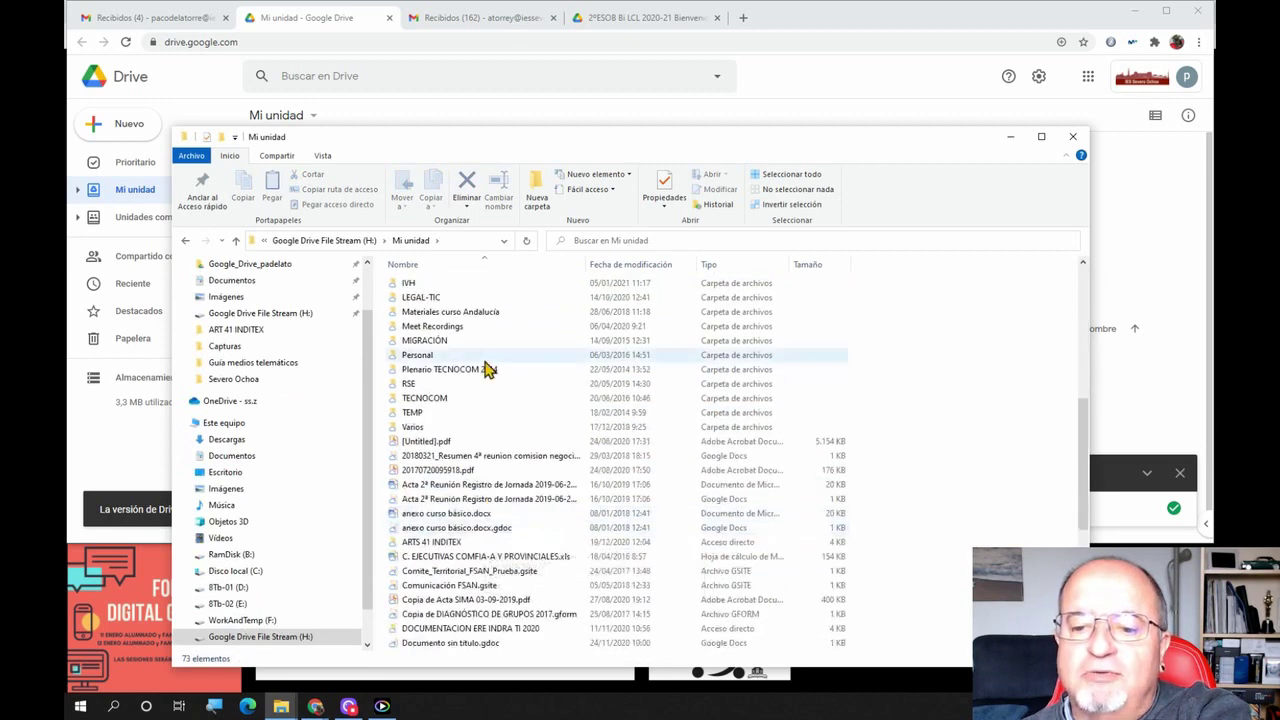
scroll(508, 543, down, 3)
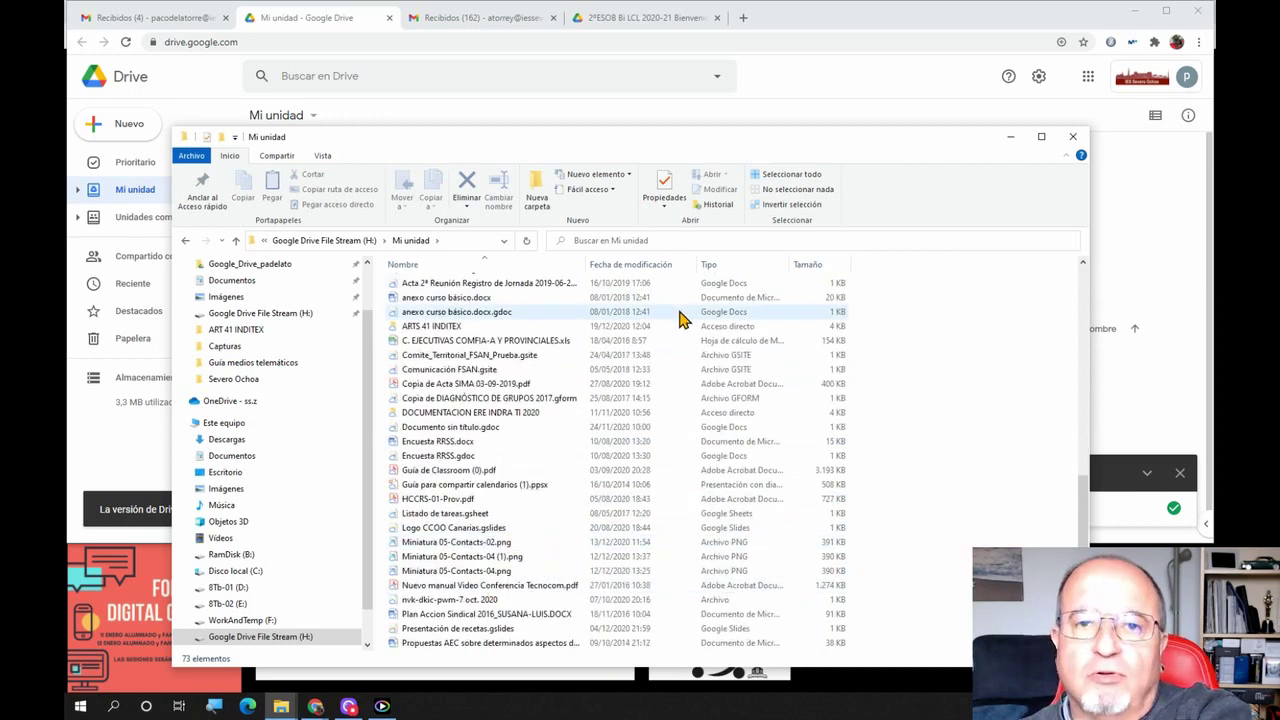
click(1070, 138)
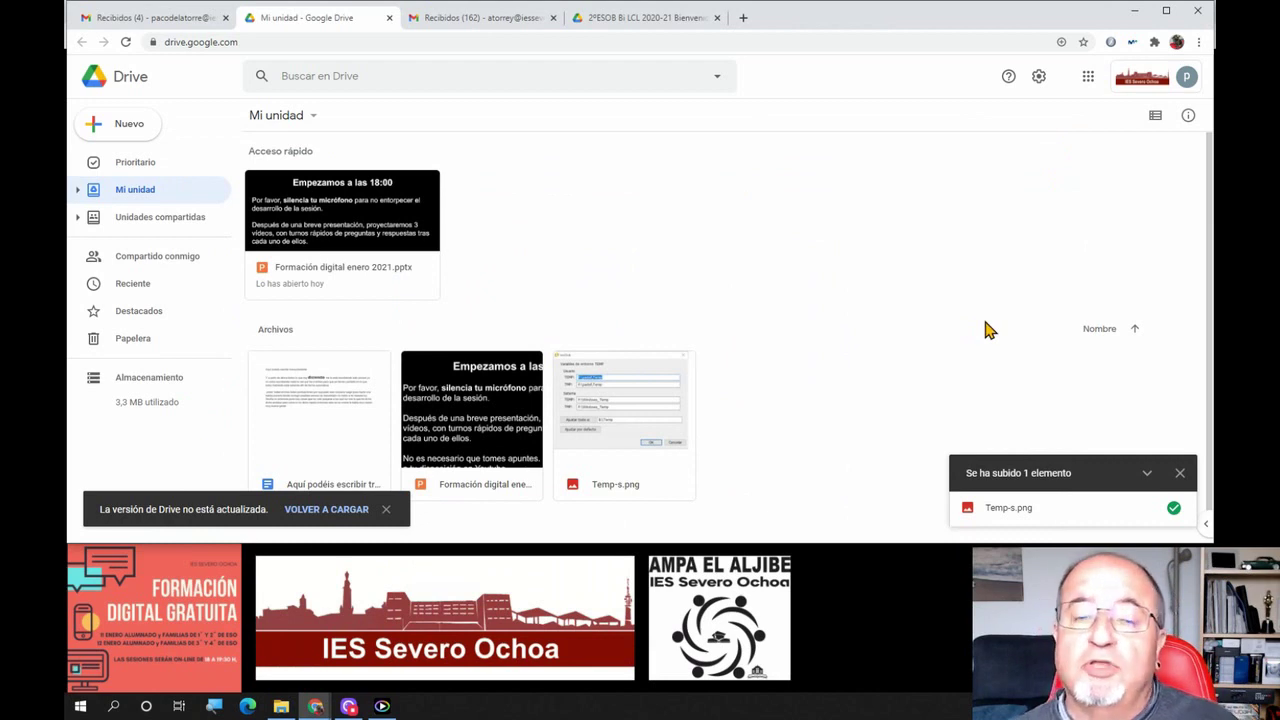